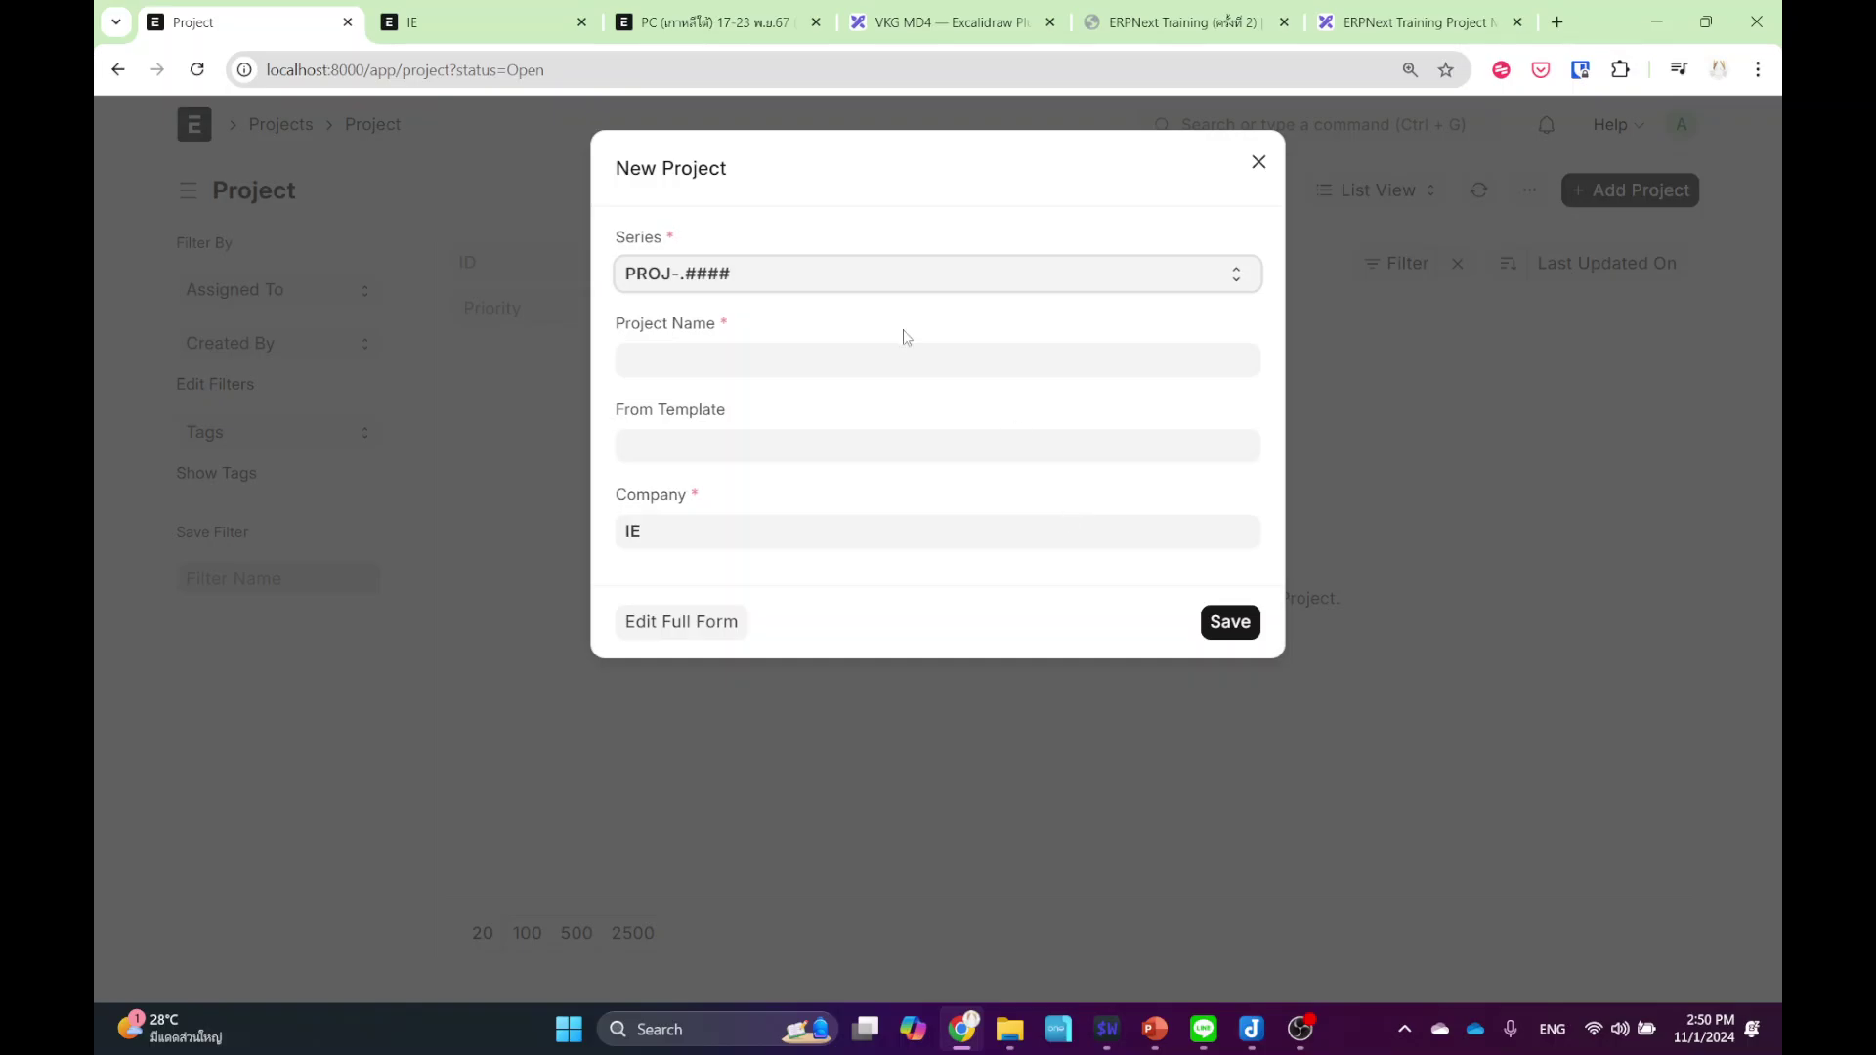
- Name the new project "Project 1" and open its full entry form
{"action": "left_click", "coordinate": [865, 358]}
{"action": "type", "text": "Project 1"}
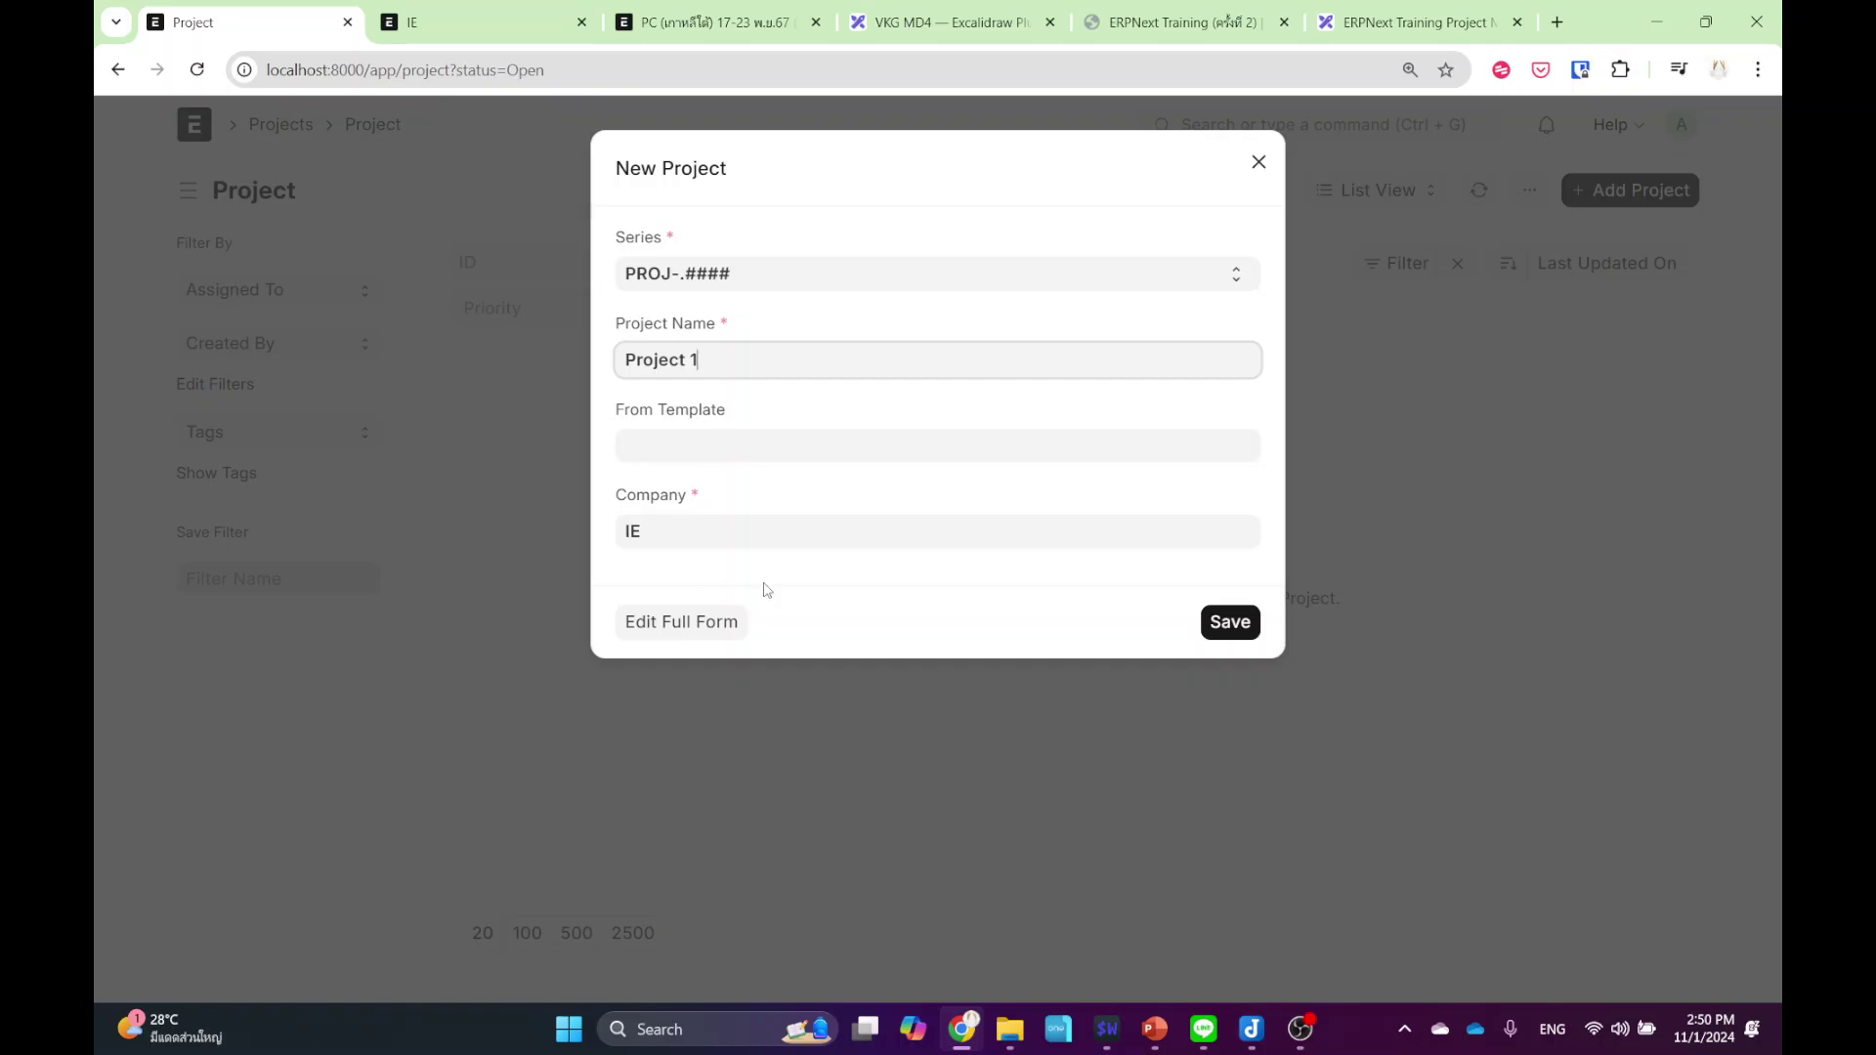
{"action": "left_click", "coordinate": [712, 626]}
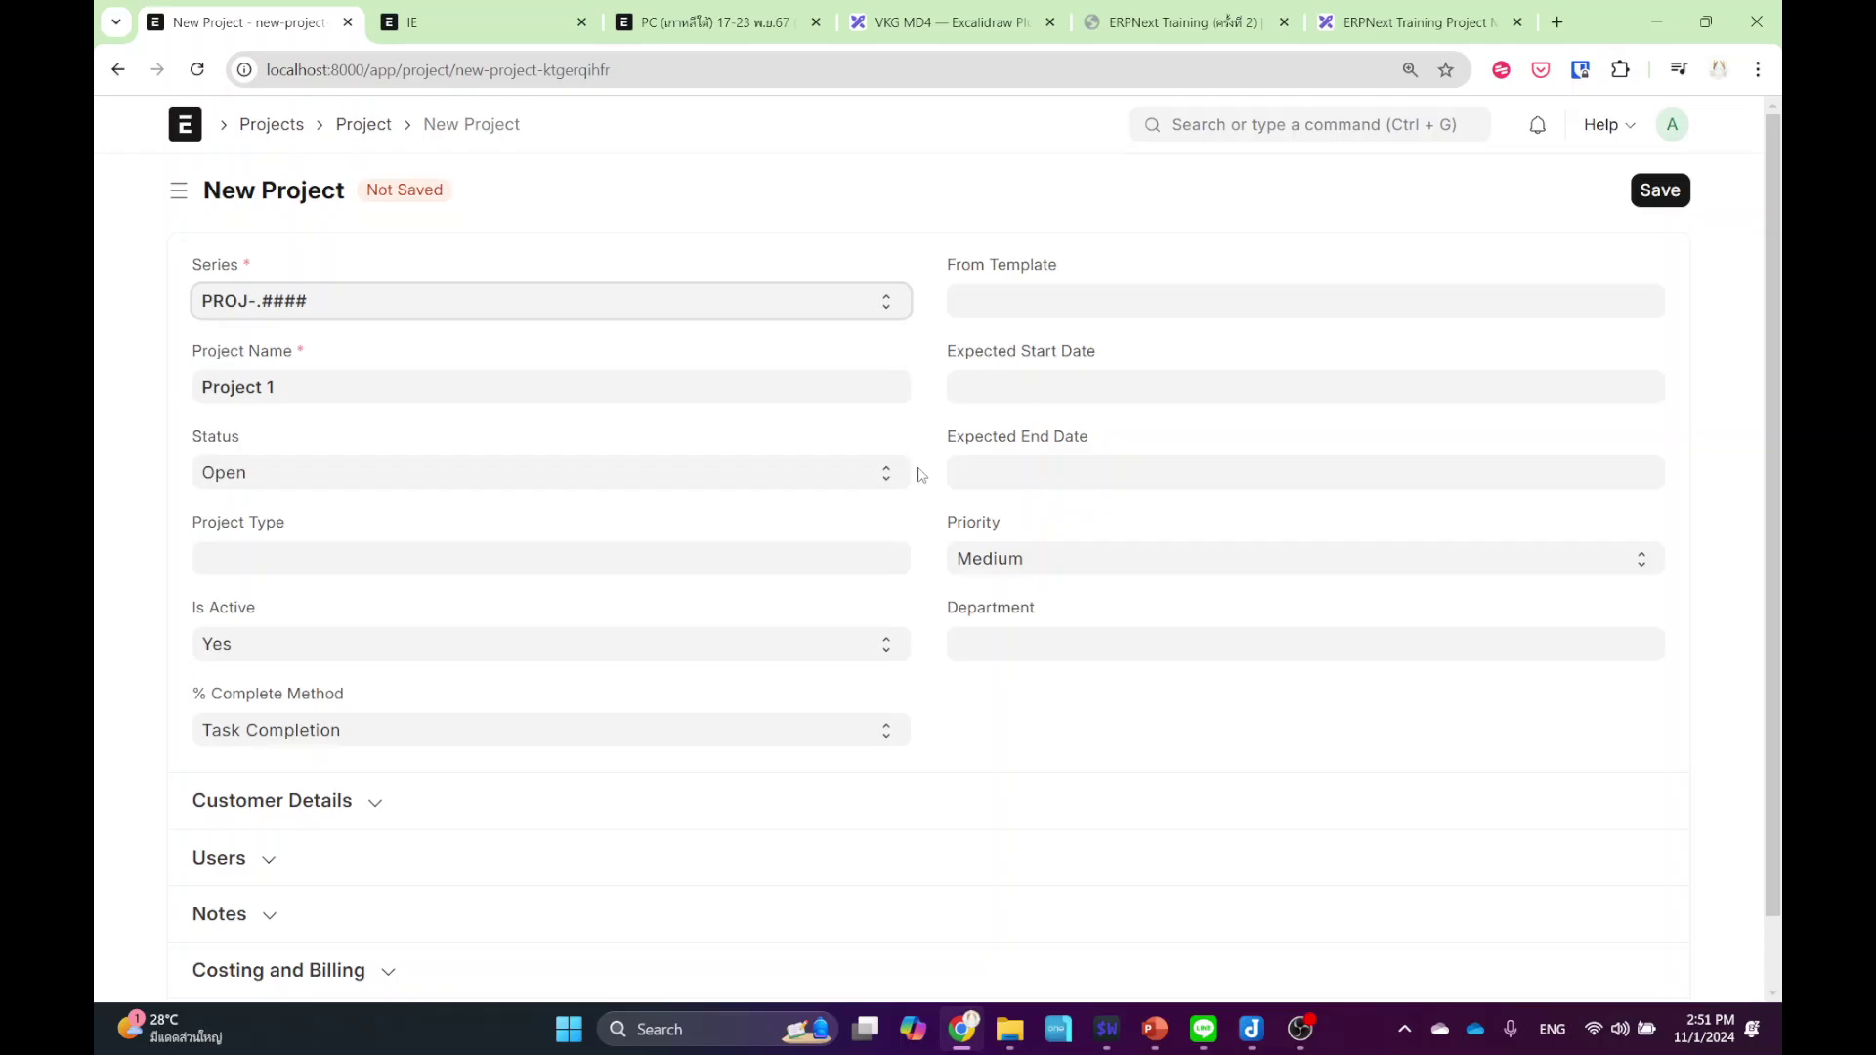
- Examine the % Complete Method options and the Customer Details, Users, and Costing and Billing sections of the new project form
{"action": "scroll", "coordinate": [977, 547], "scroll_direction": "down", "scroll_amount": 1}
{"action": "left_click", "coordinate": [502, 657]}
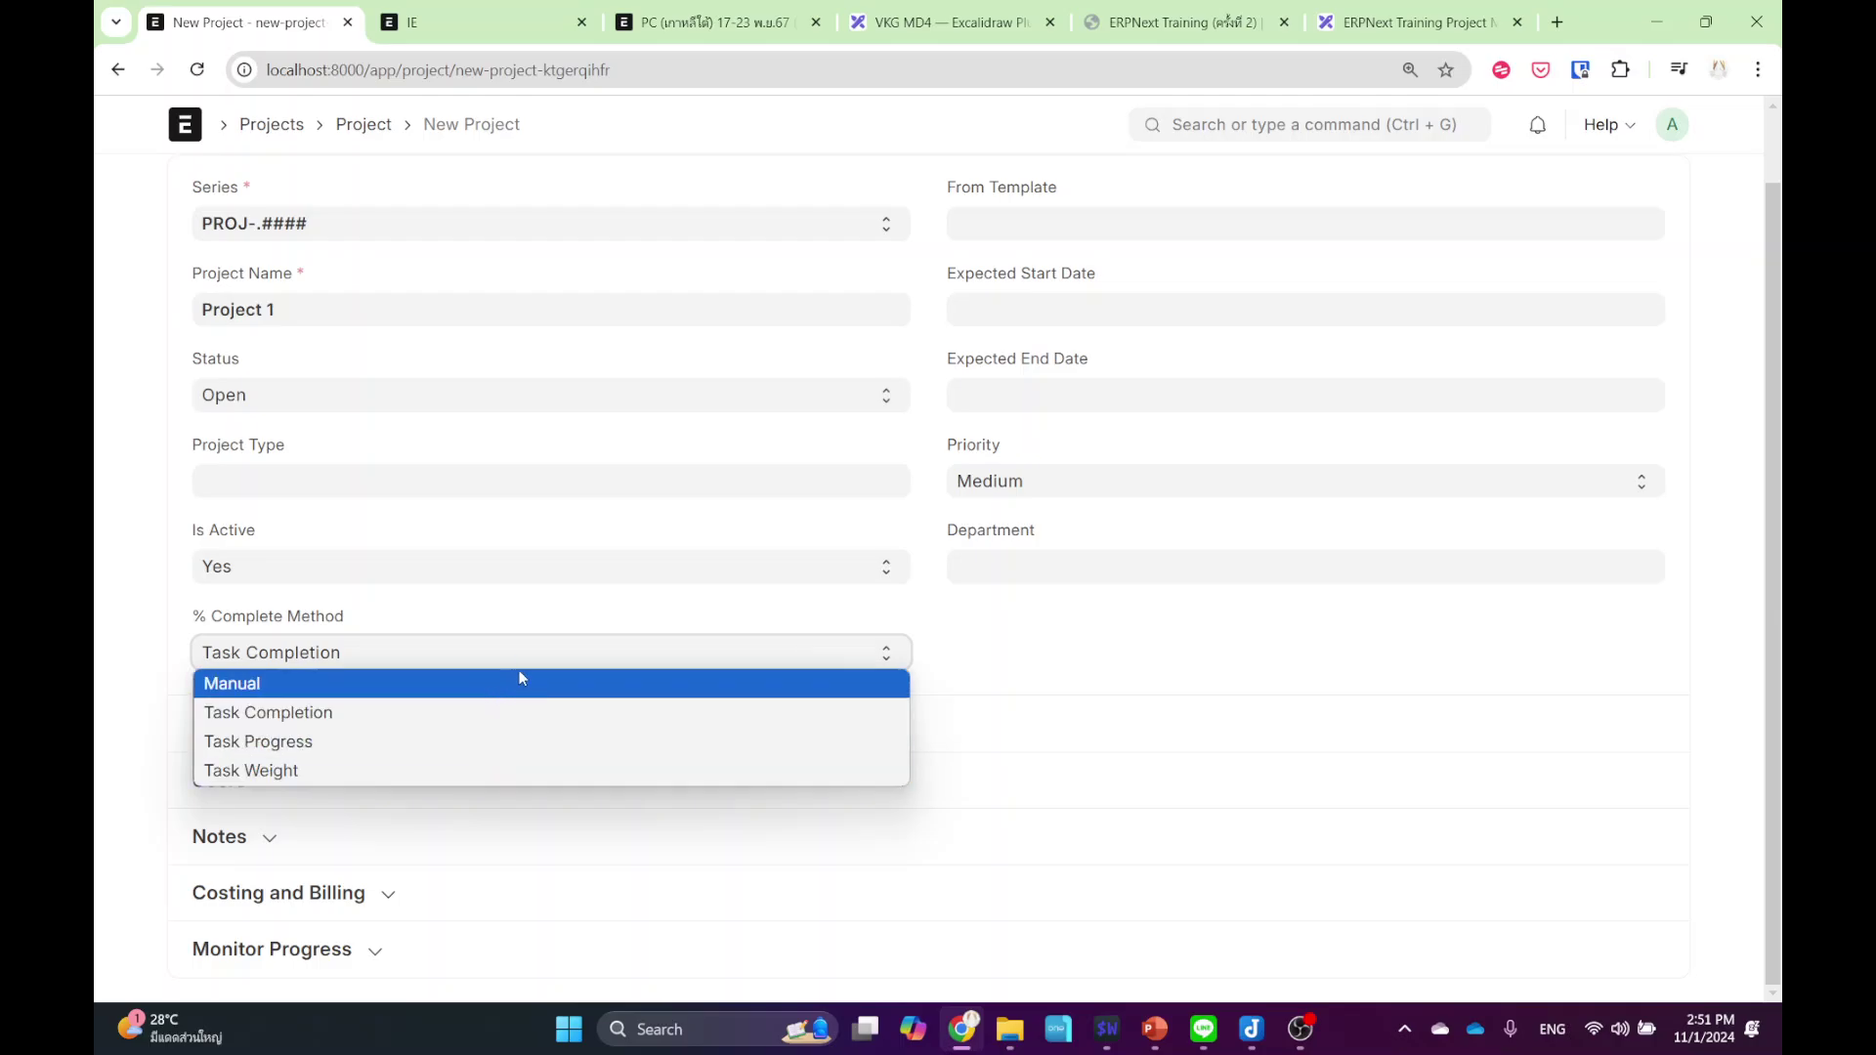
{"action": "left_click", "coordinate": [1063, 600]}
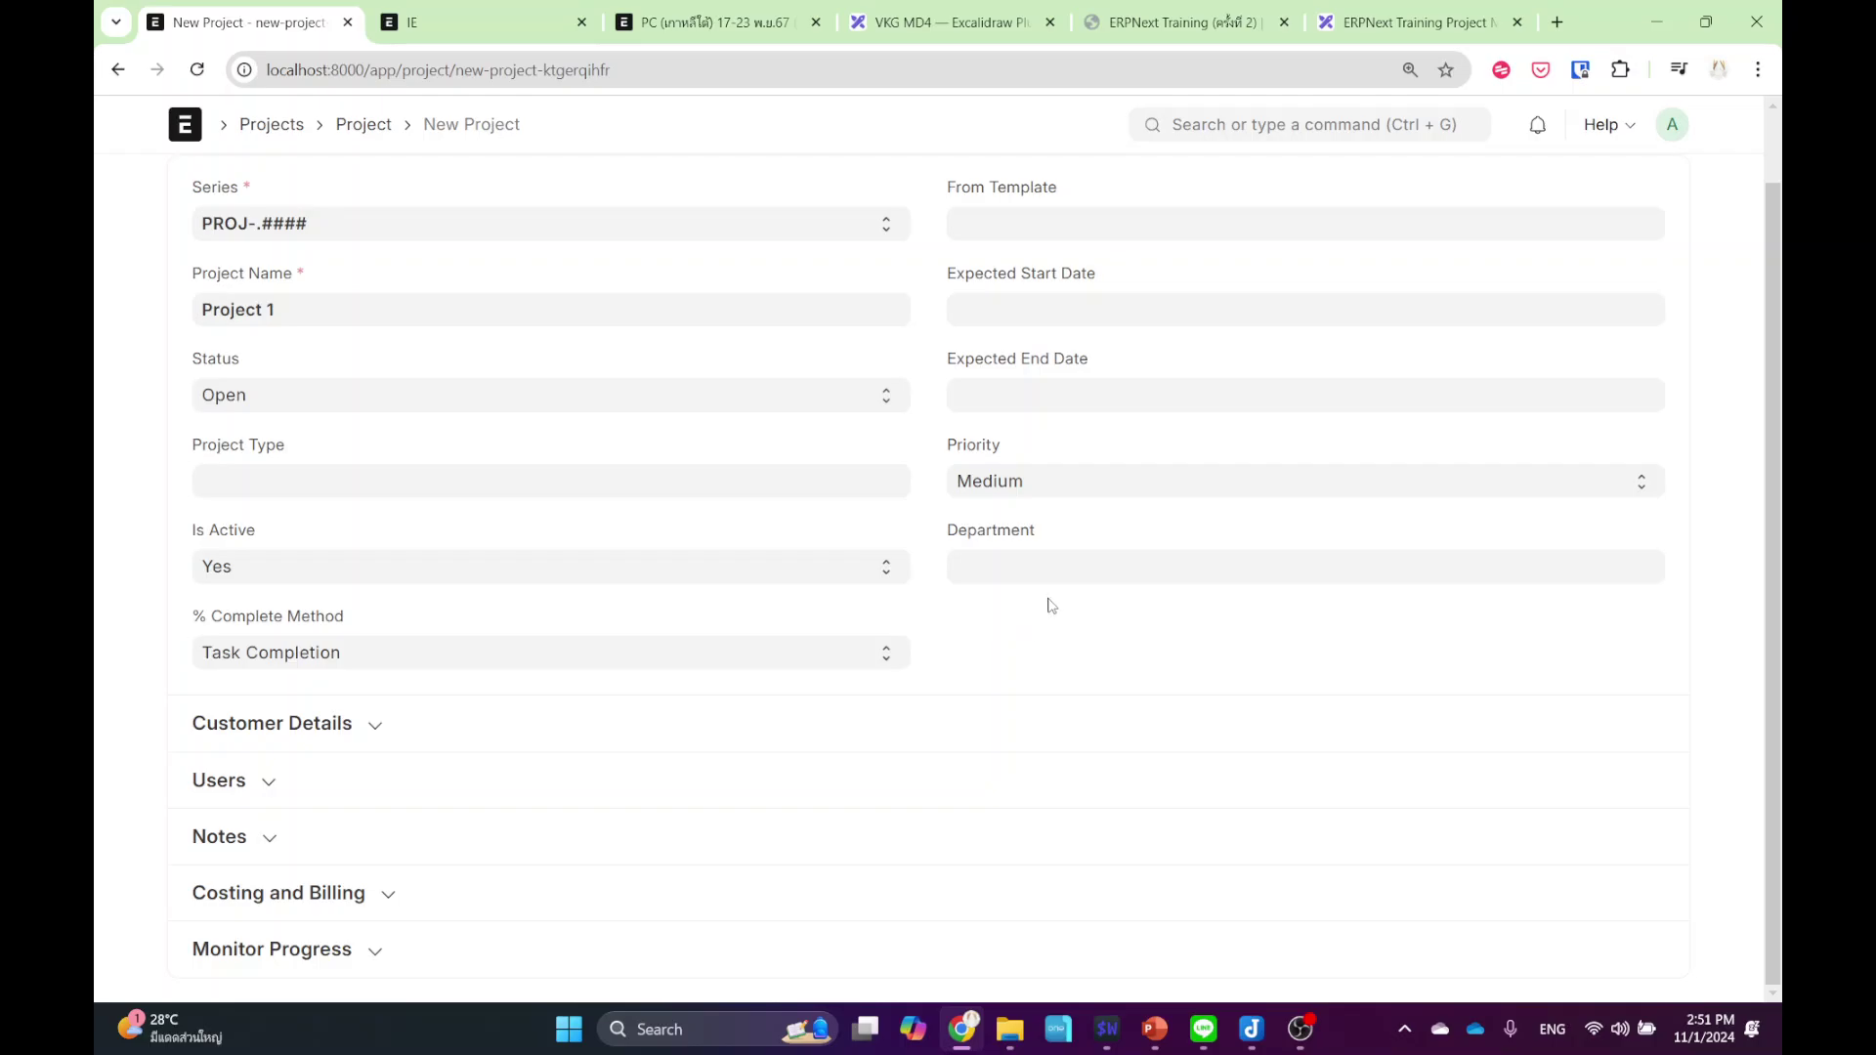
{"action": "left_click", "coordinate": [286, 724]}
{"action": "scroll", "coordinate": [312, 738], "scroll_direction": "down", "scroll_amount": 1}
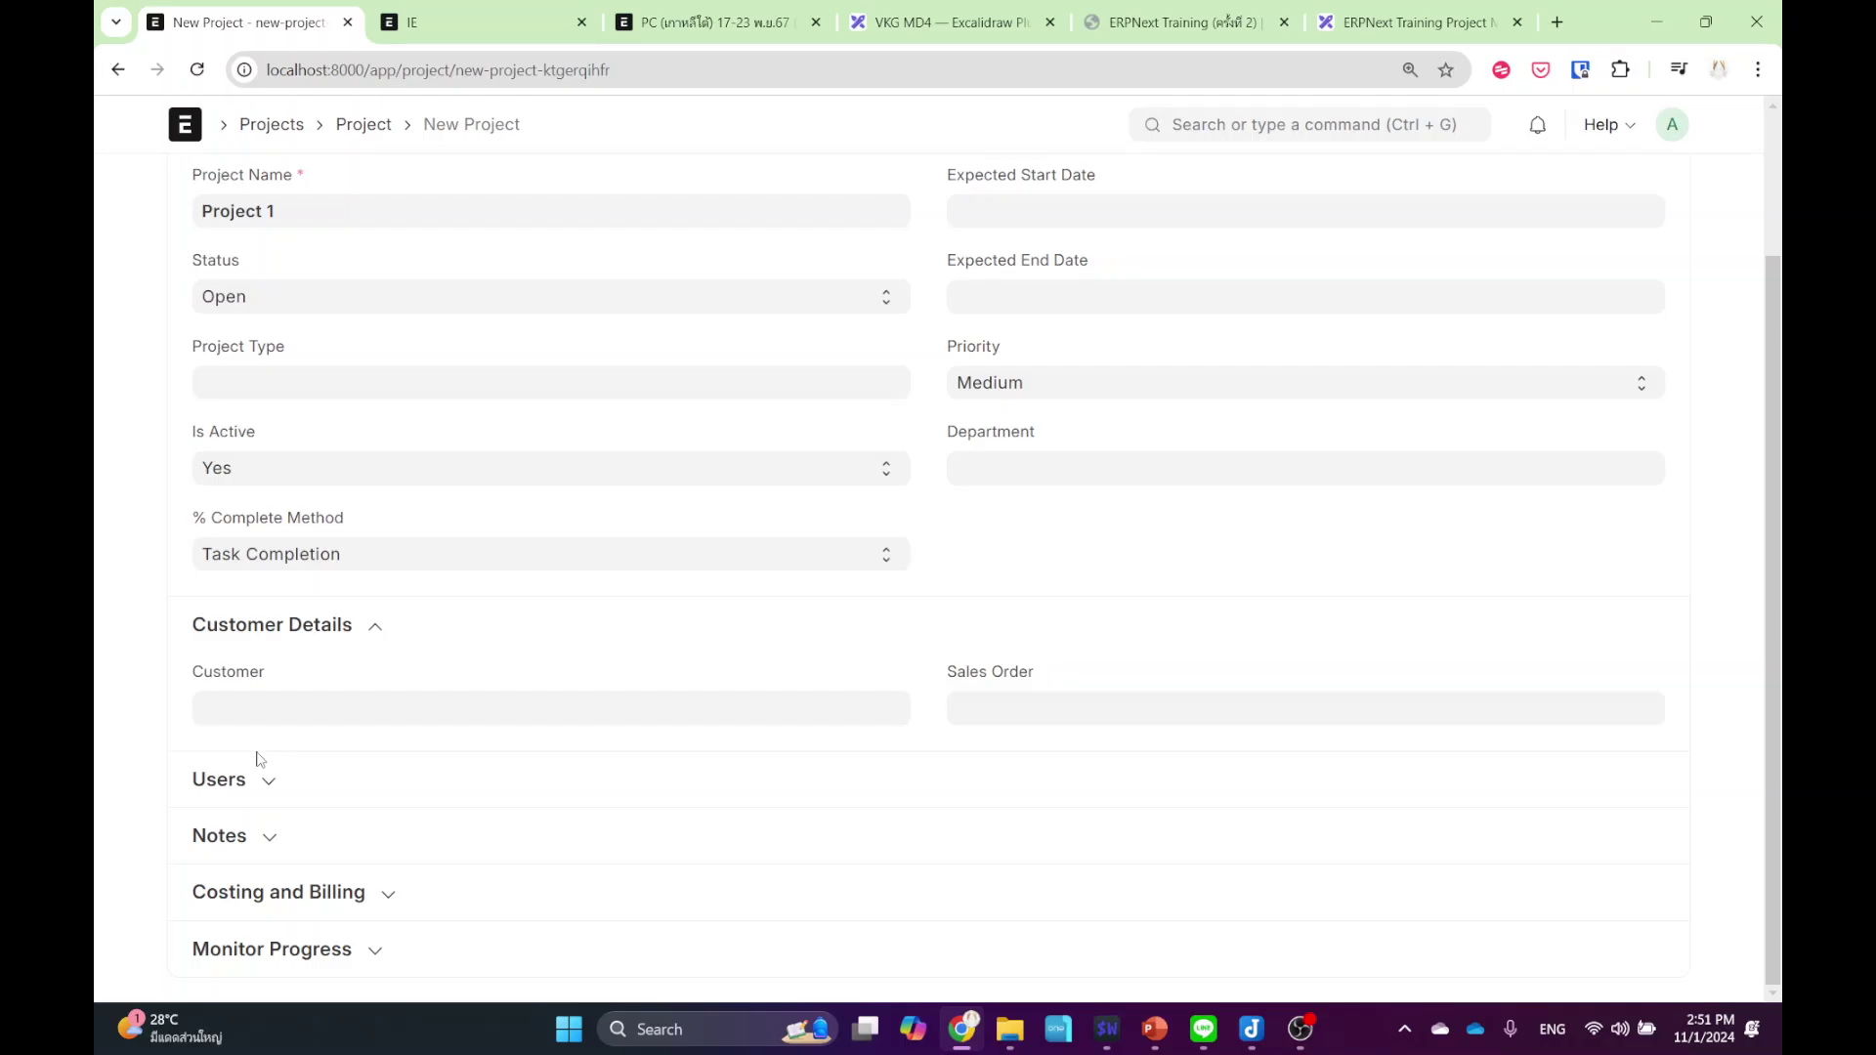
{"action": "left_click", "coordinate": [252, 779]}
{"action": "scroll", "coordinate": [305, 785], "scroll_direction": "down", "scroll_amount": 2}
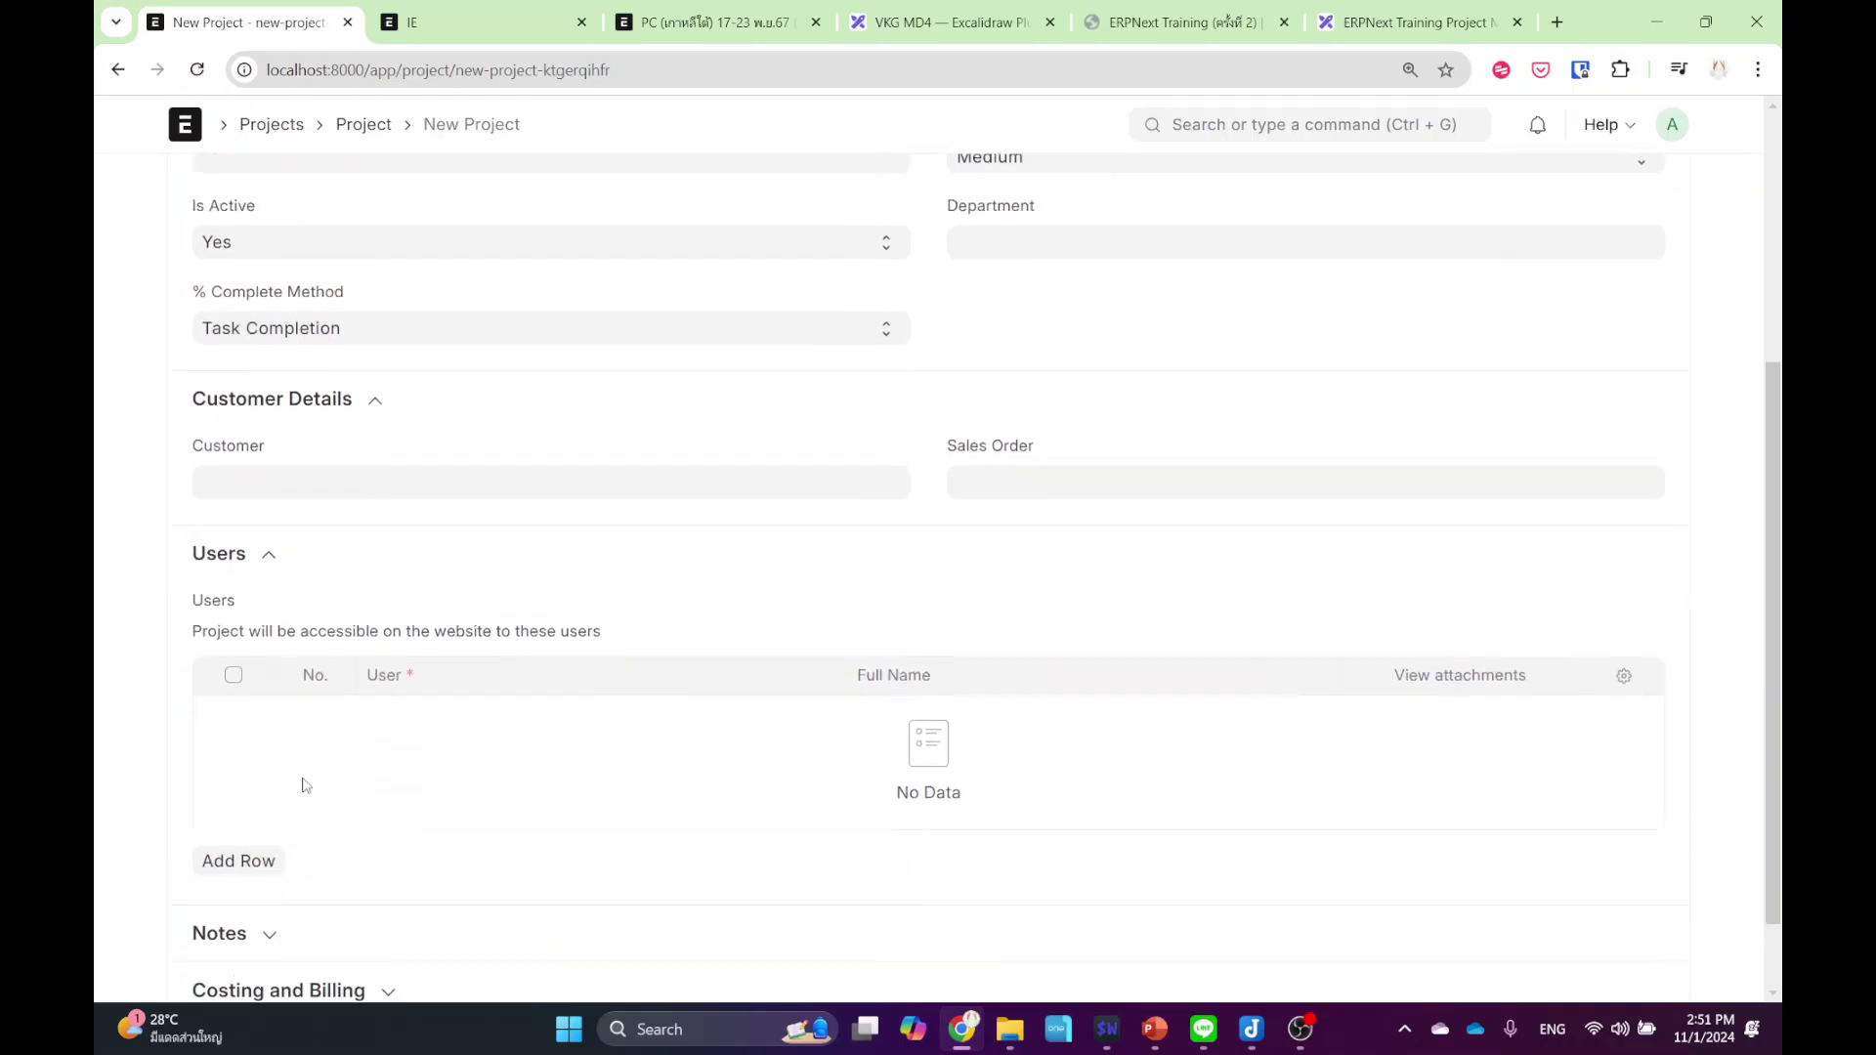
{"action": "scroll", "coordinate": [305, 784], "scroll_direction": "down", "scroll_amount": 1}
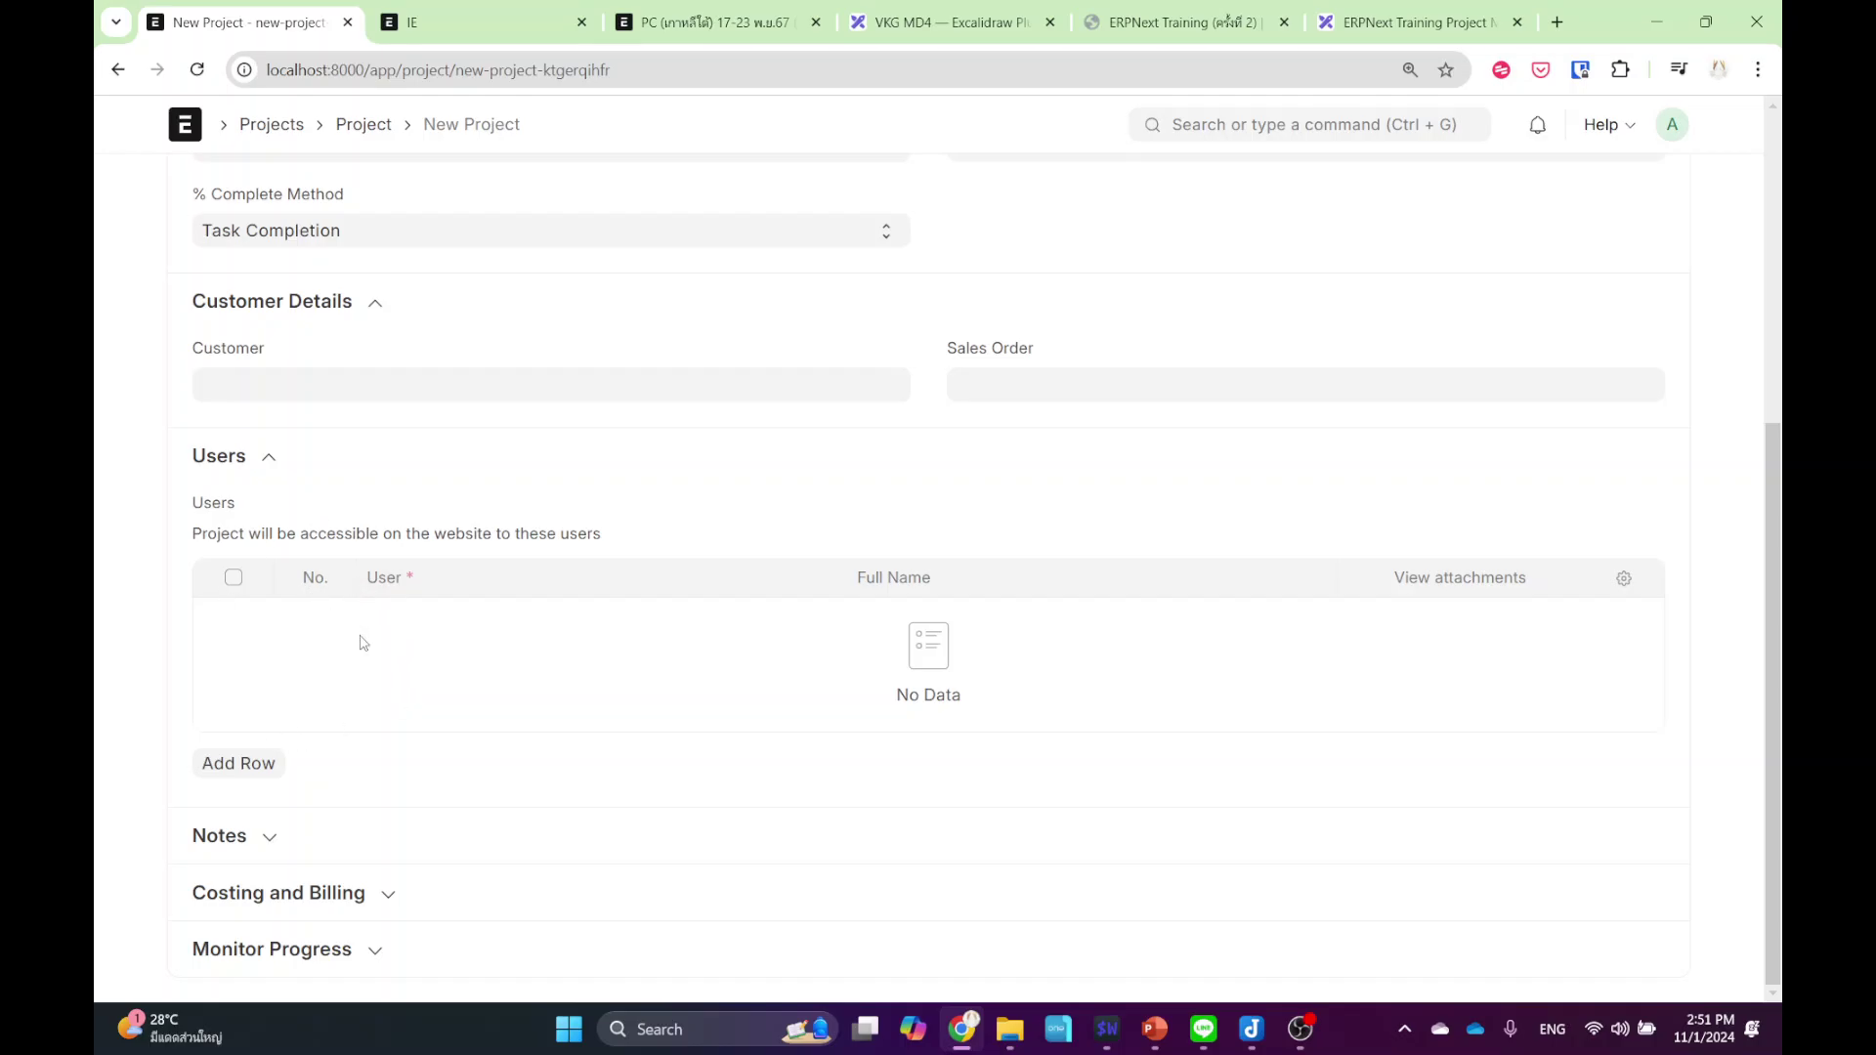
{"action": "left_click_drag", "start_coordinate": [435, 533], "coordinate": [495, 534]}
{"action": "left_click", "coordinate": [300, 895]}
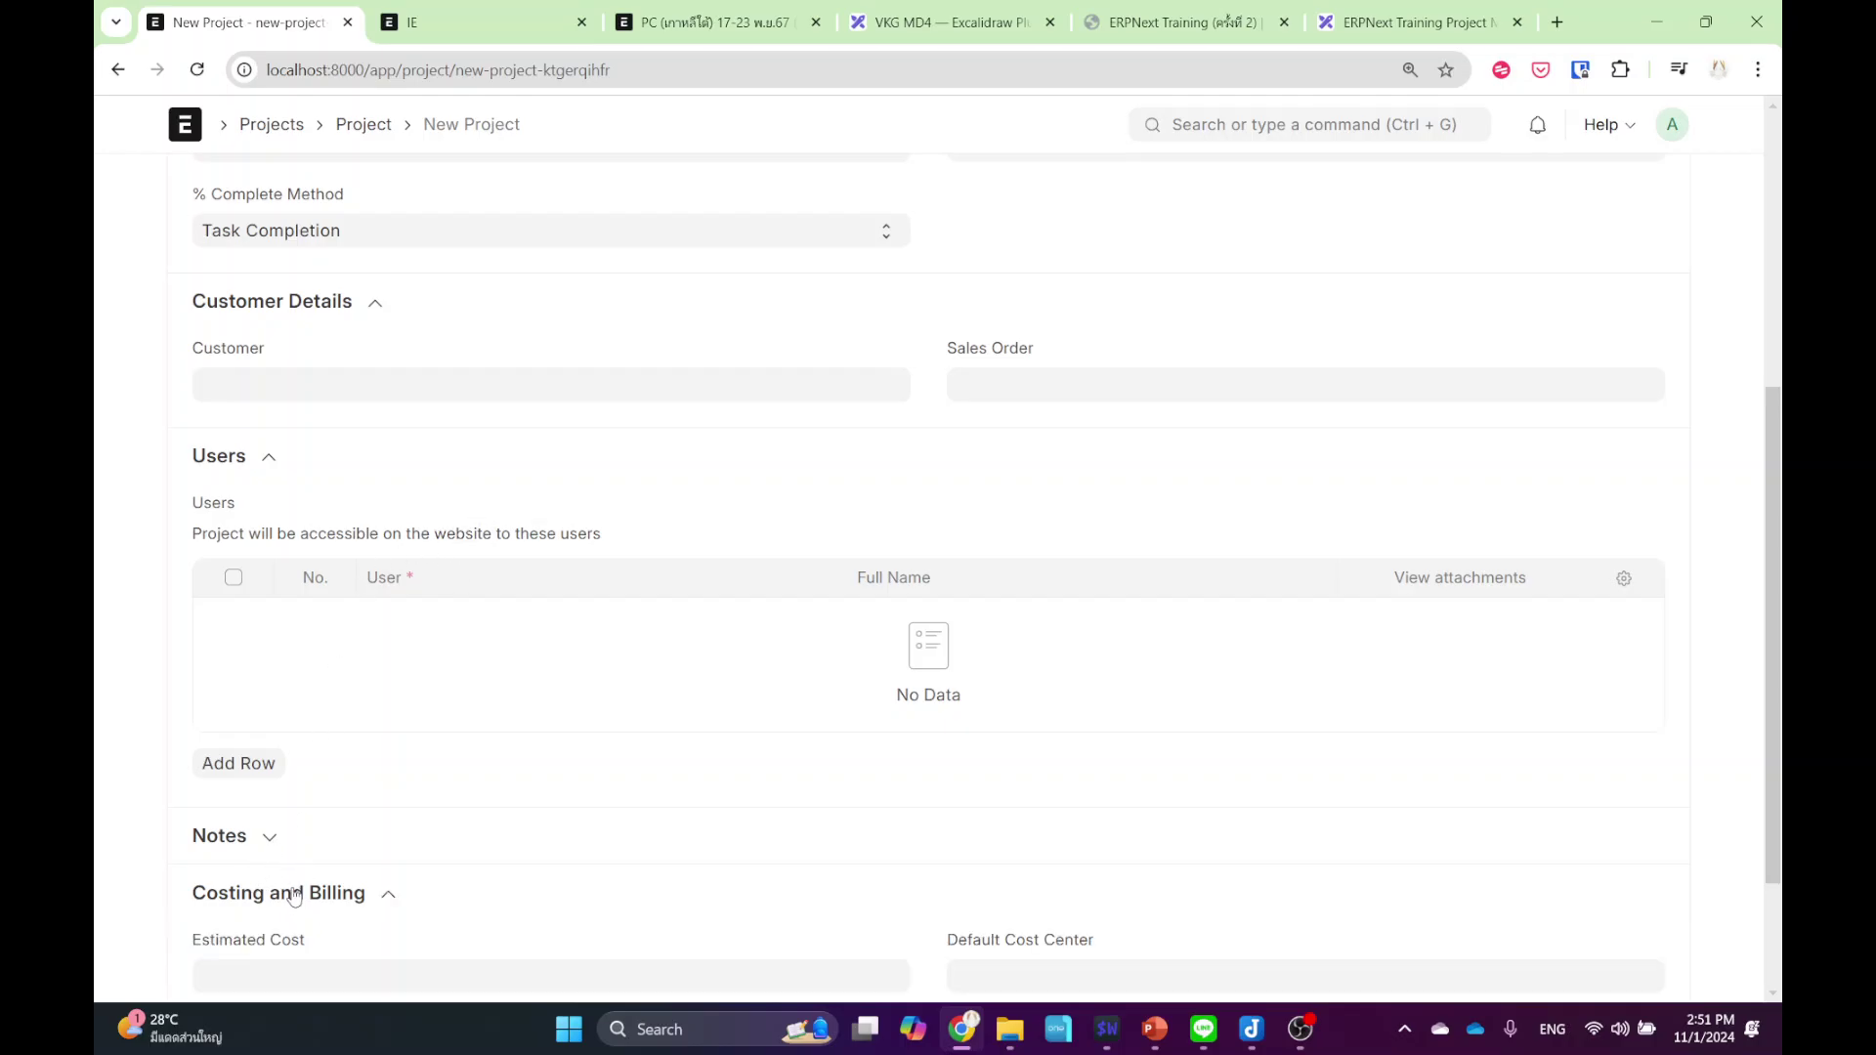
{"action": "scroll", "coordinate": [332, 870], "scroll_direction": "down", "scroll_amount": 2}
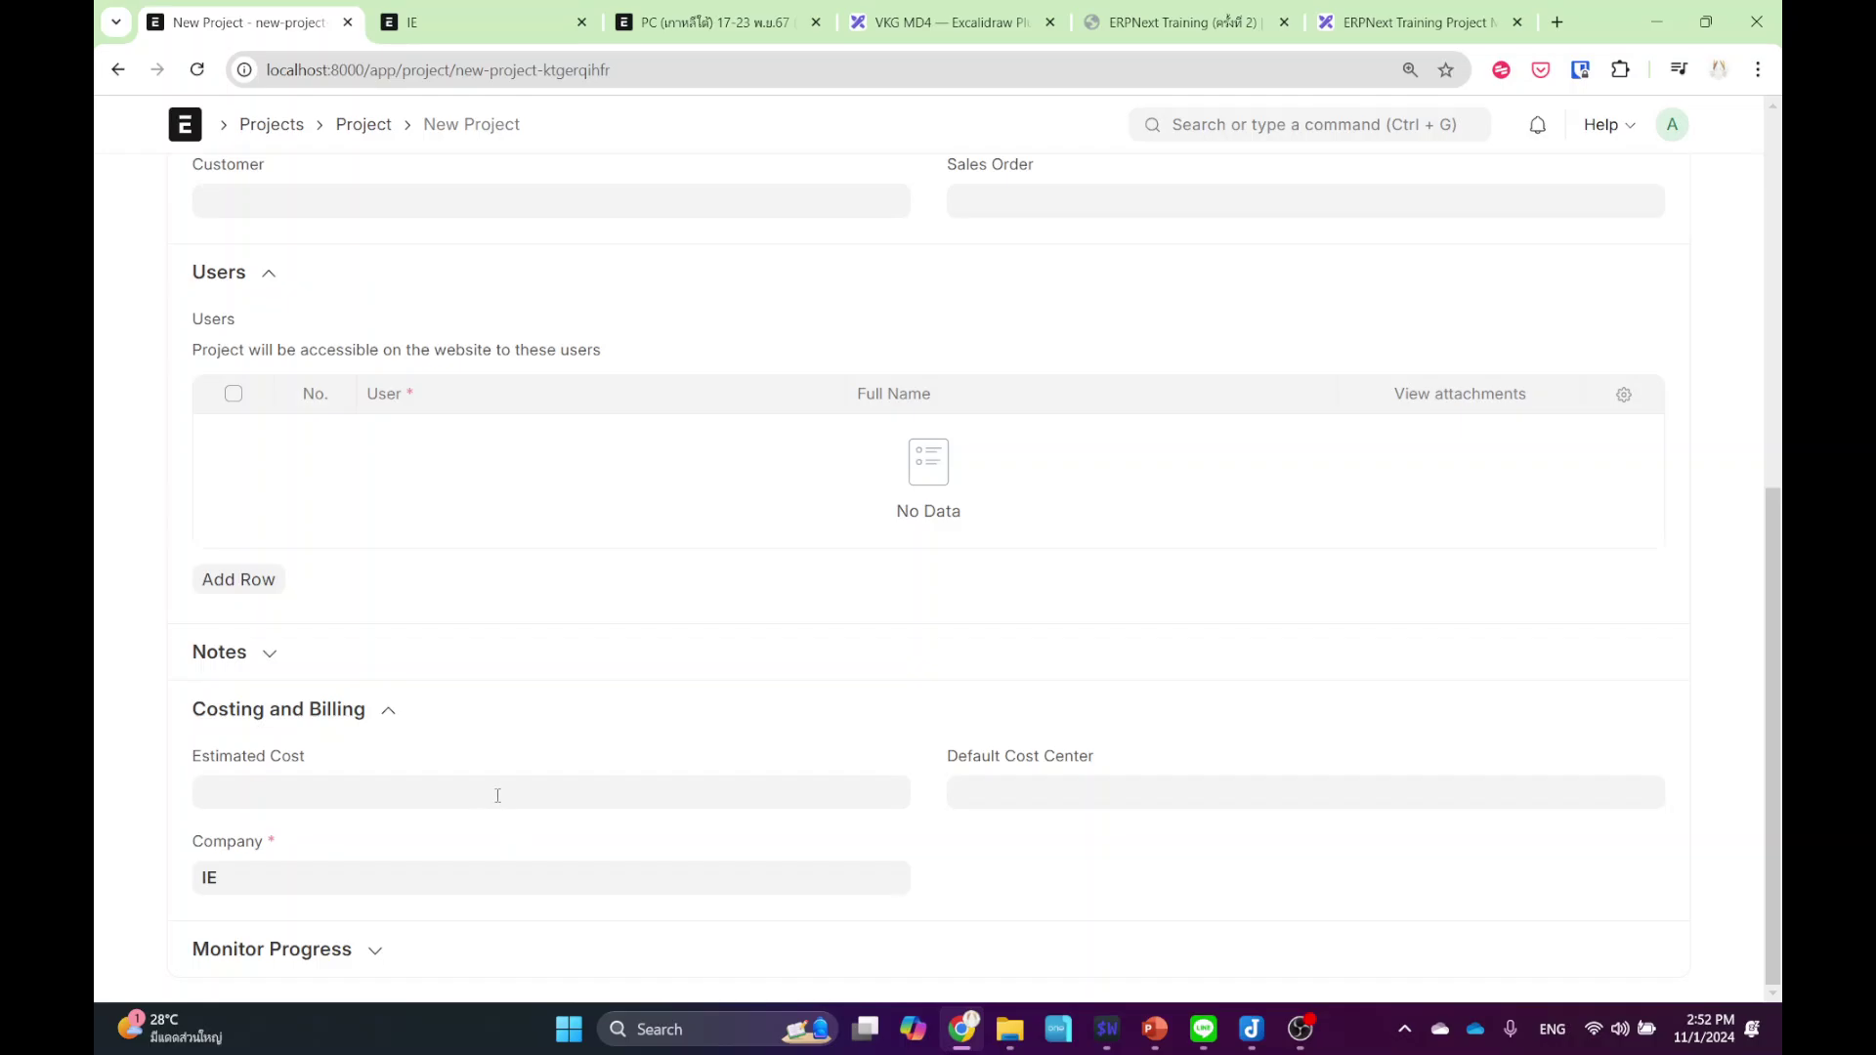
{"action": "scroll", "coordinate": [854, 657], "scroll_direction": "up", "scroll_amount": 7}
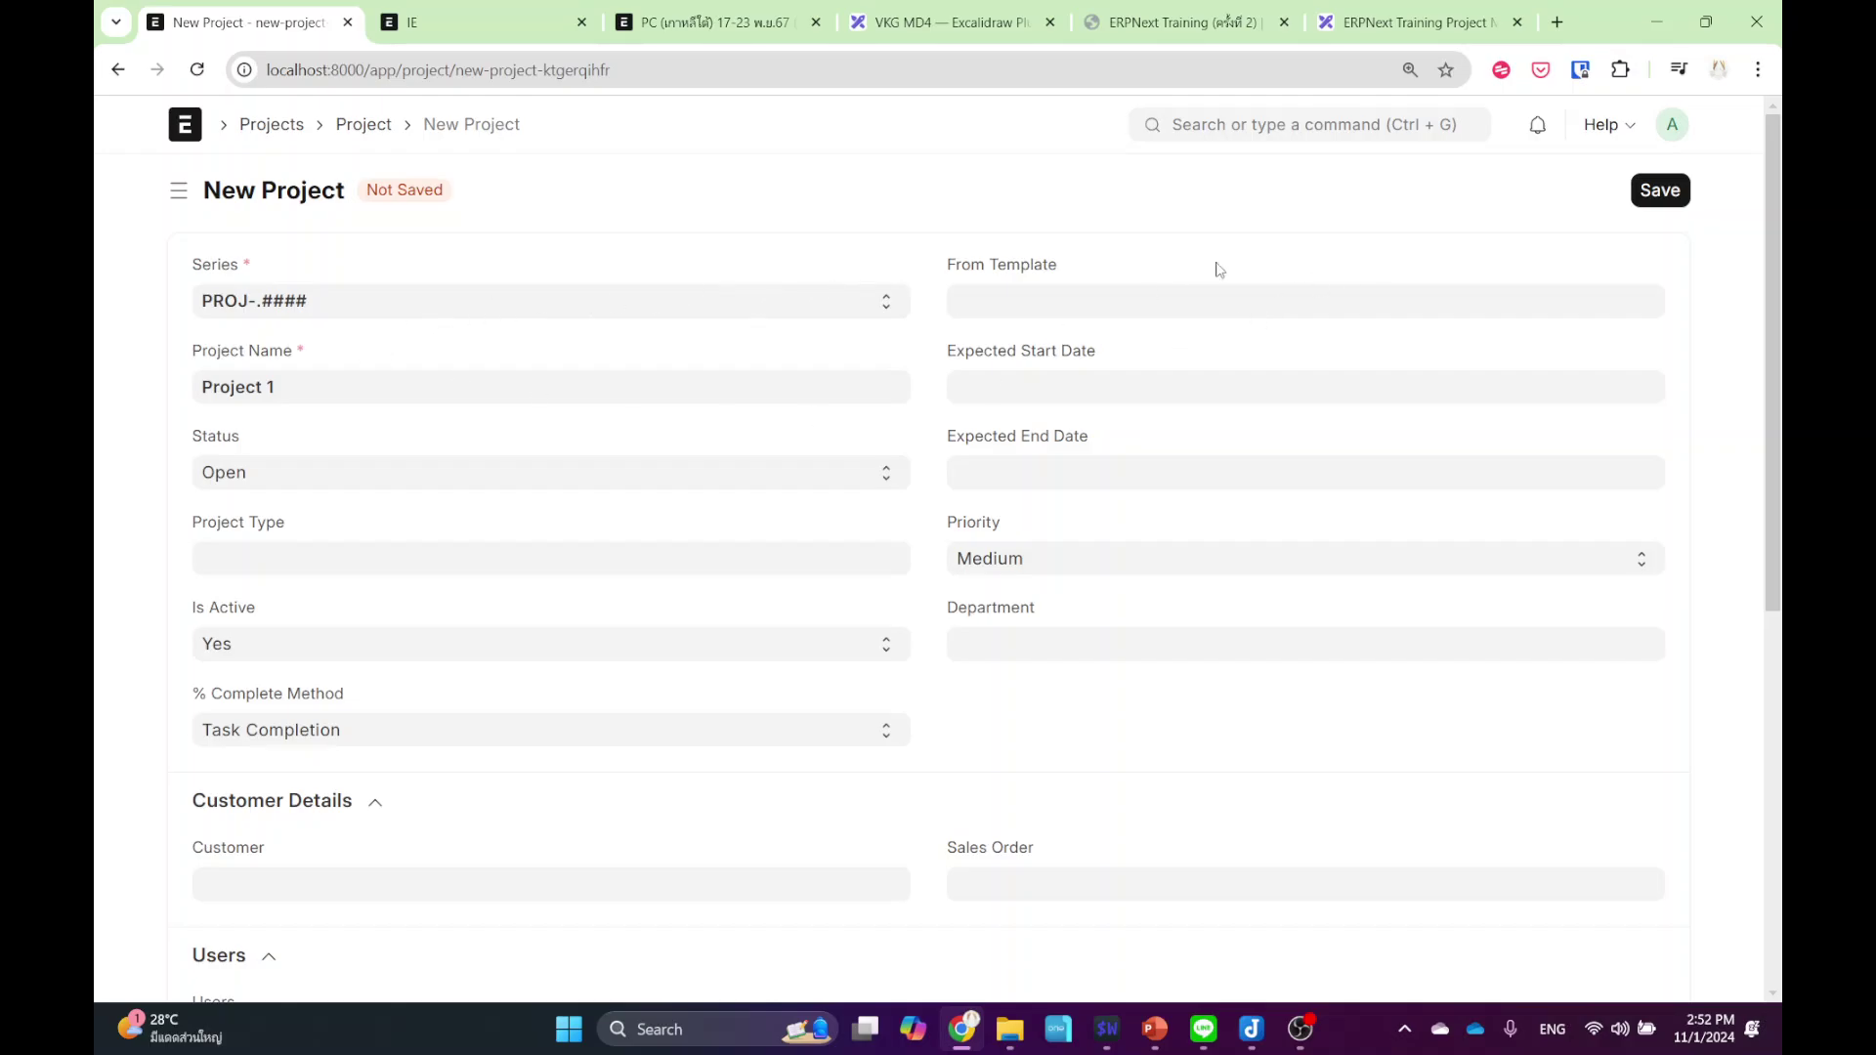
- Save Project 1 and review the connections and details on its record
{"action": "left_click", "coordinate": [1675, 197]}
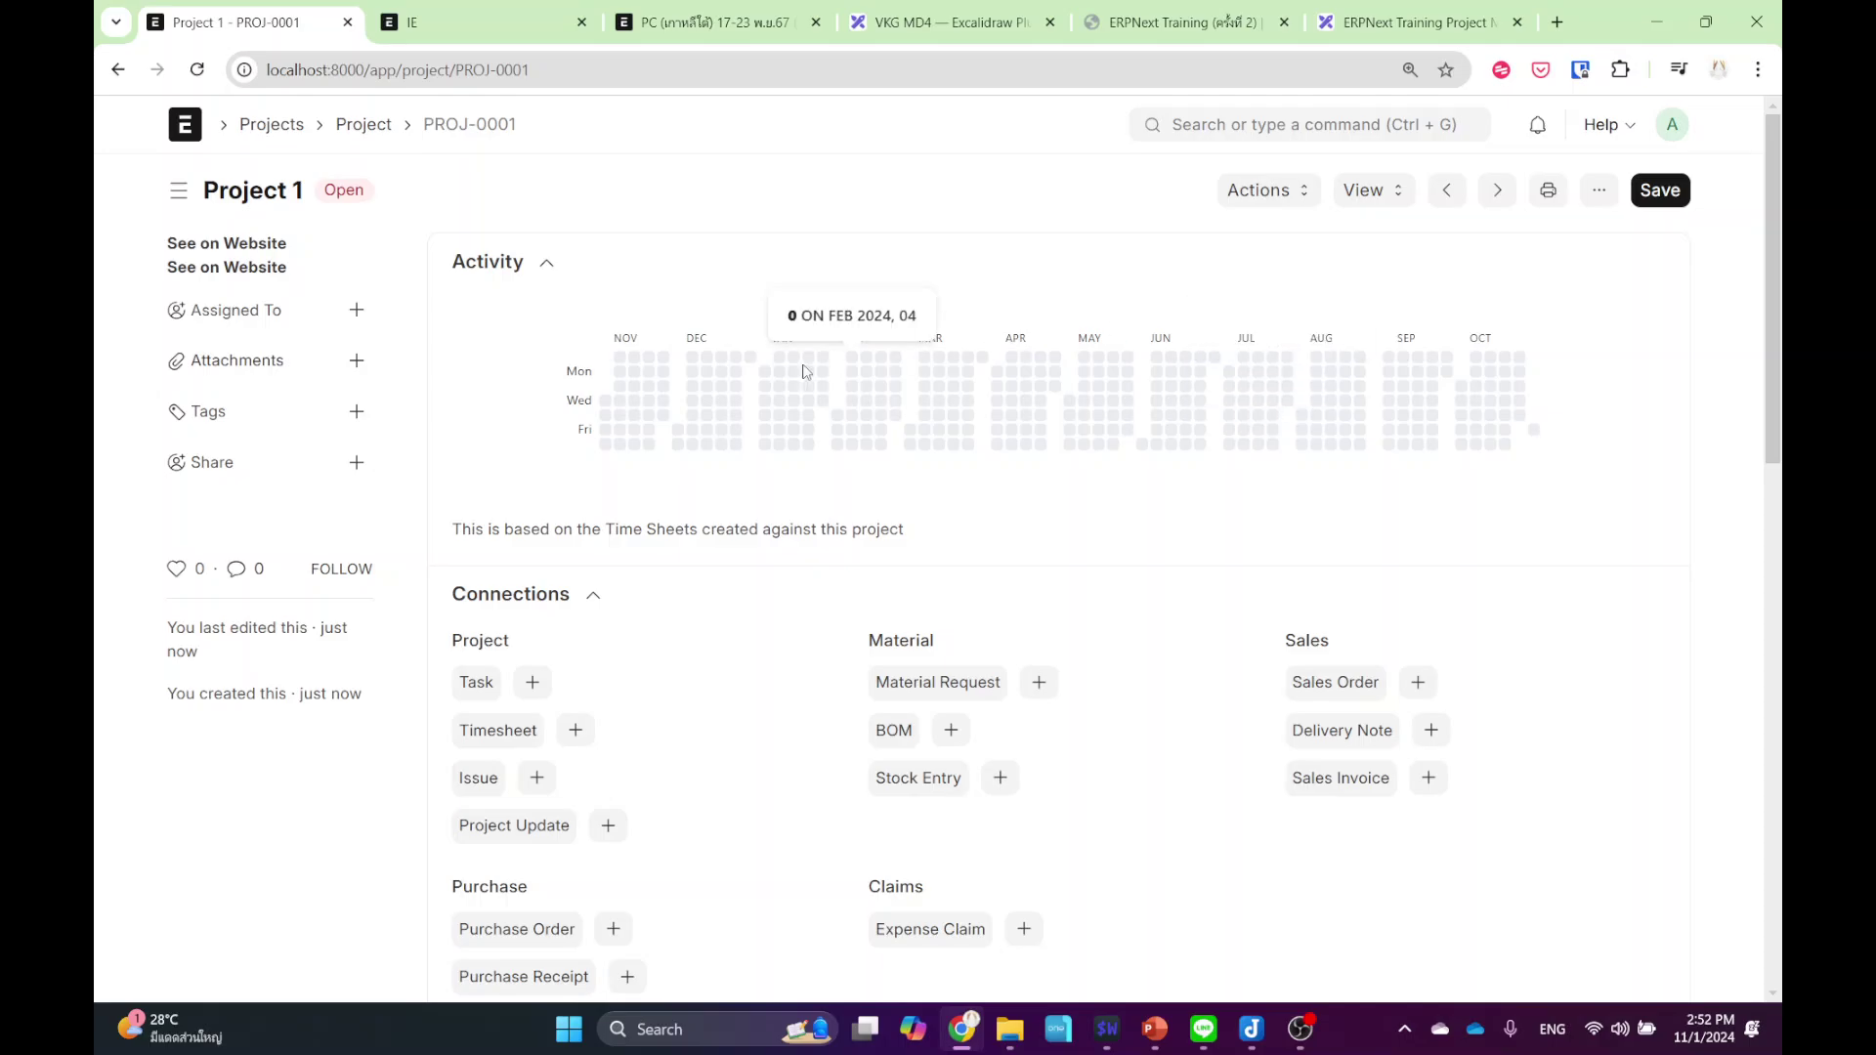
{"action": "scroll", "coordinate": [762, 440], "scroll_direction": "down", "scroll_amount": 3}
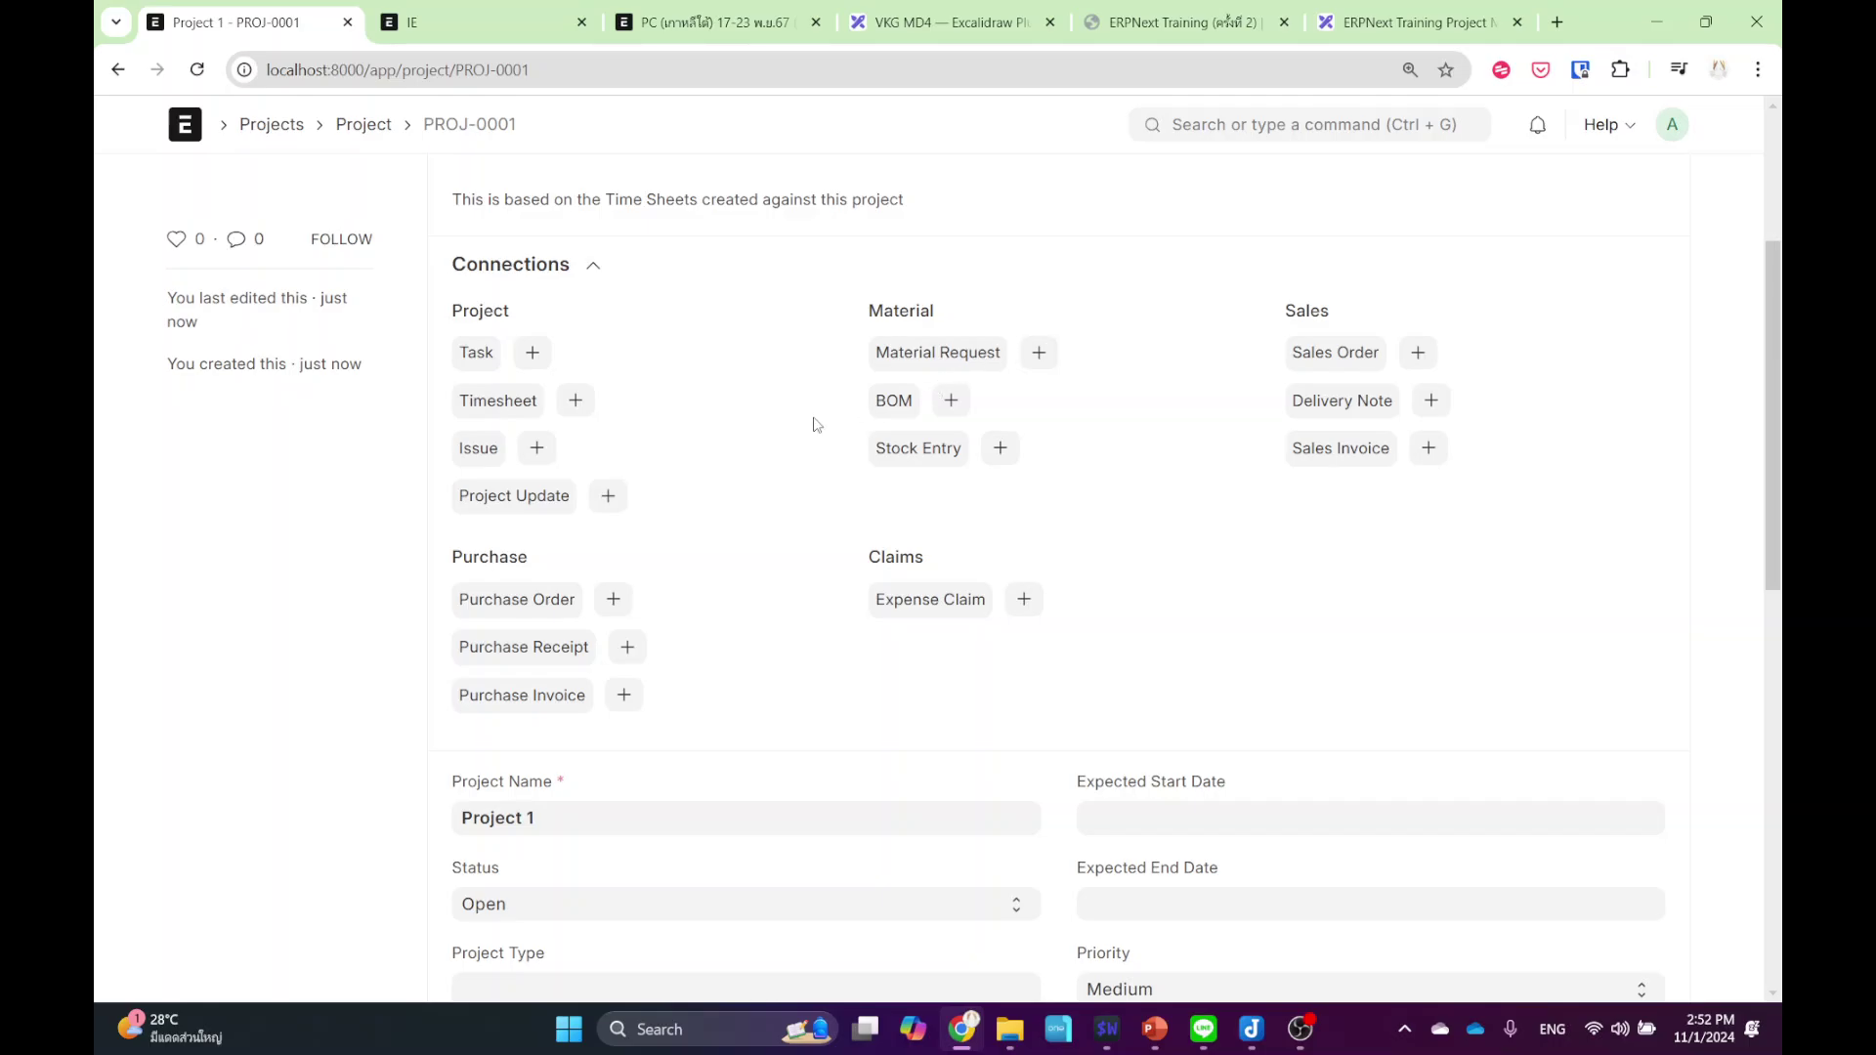
{"action": "scroll", "coordinate": [740, 598], "scroll_direction": "down", "scroll_amount": 3}
{"action": "scroll", "coordinate": [749, 614], "scroll_direction": "up", "scroll_amount": 4}
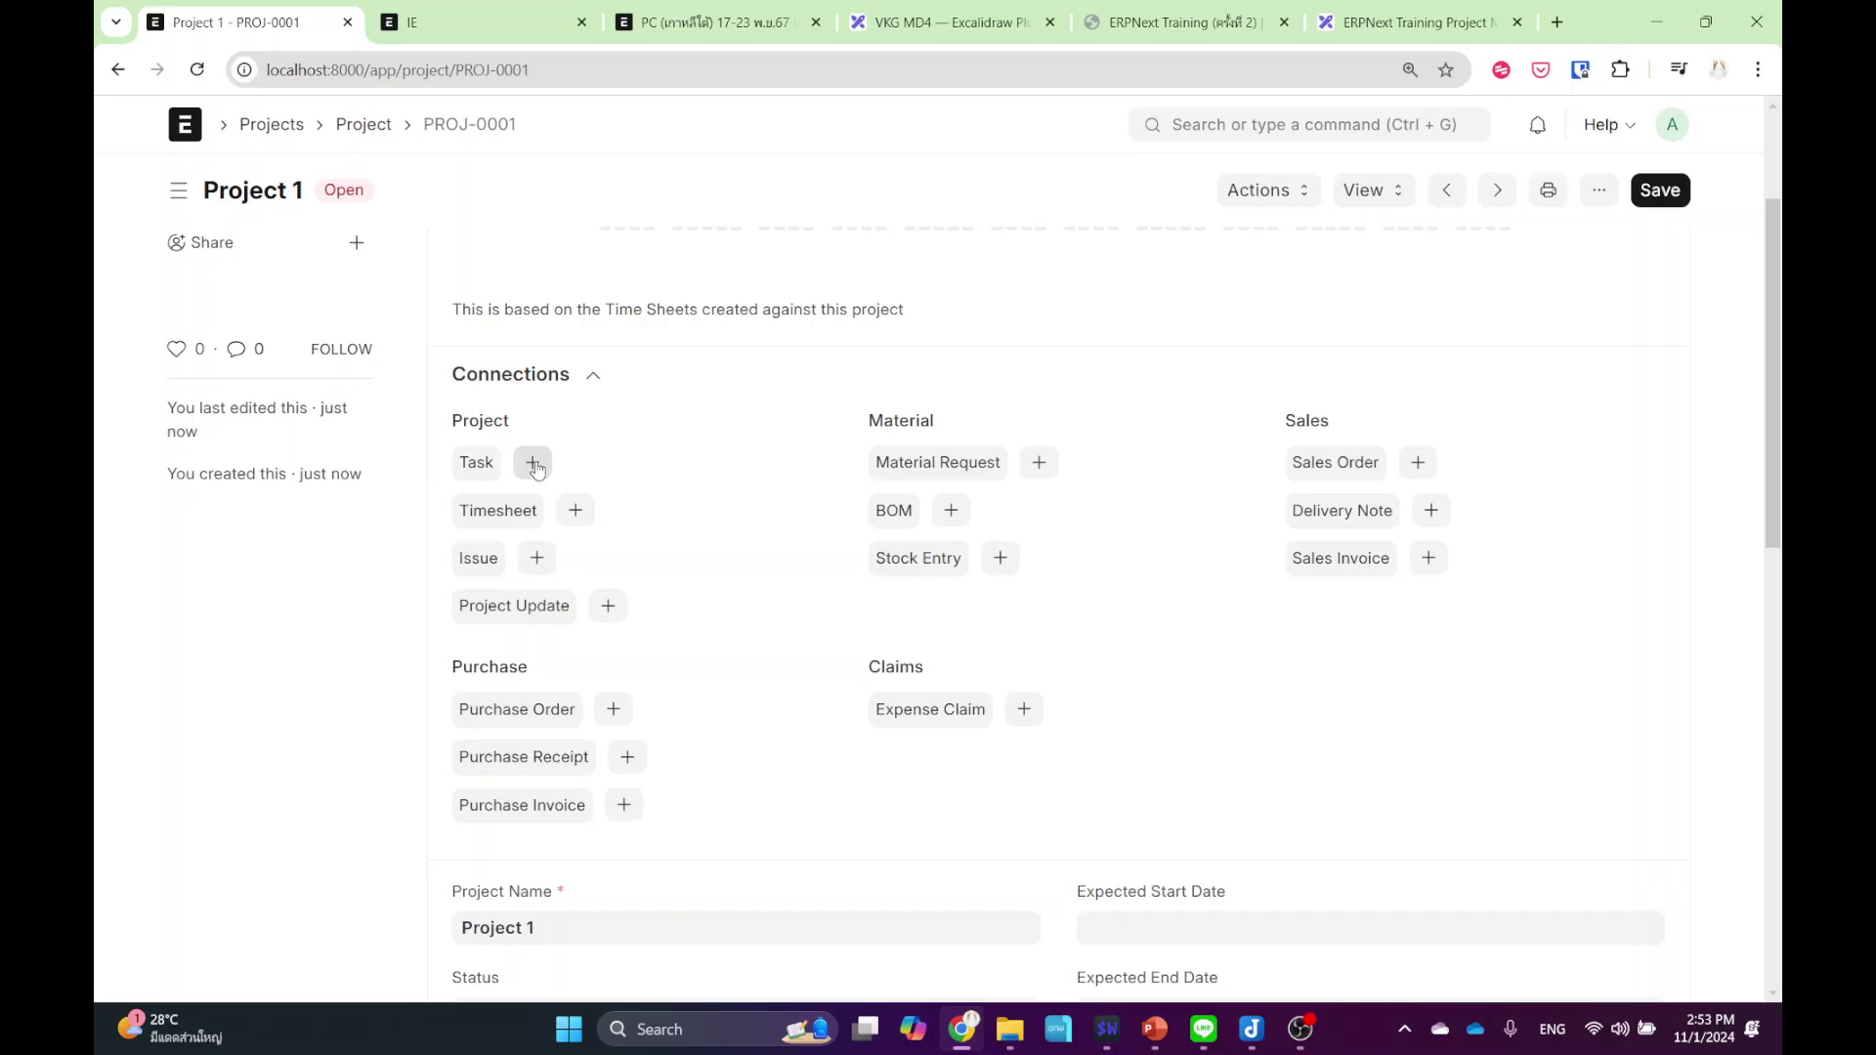
- Start a new task with the subject "Research" linked to PROJ-0001 and open its full entry form
{"action": "left_click", "coordinate": [277, 128]}
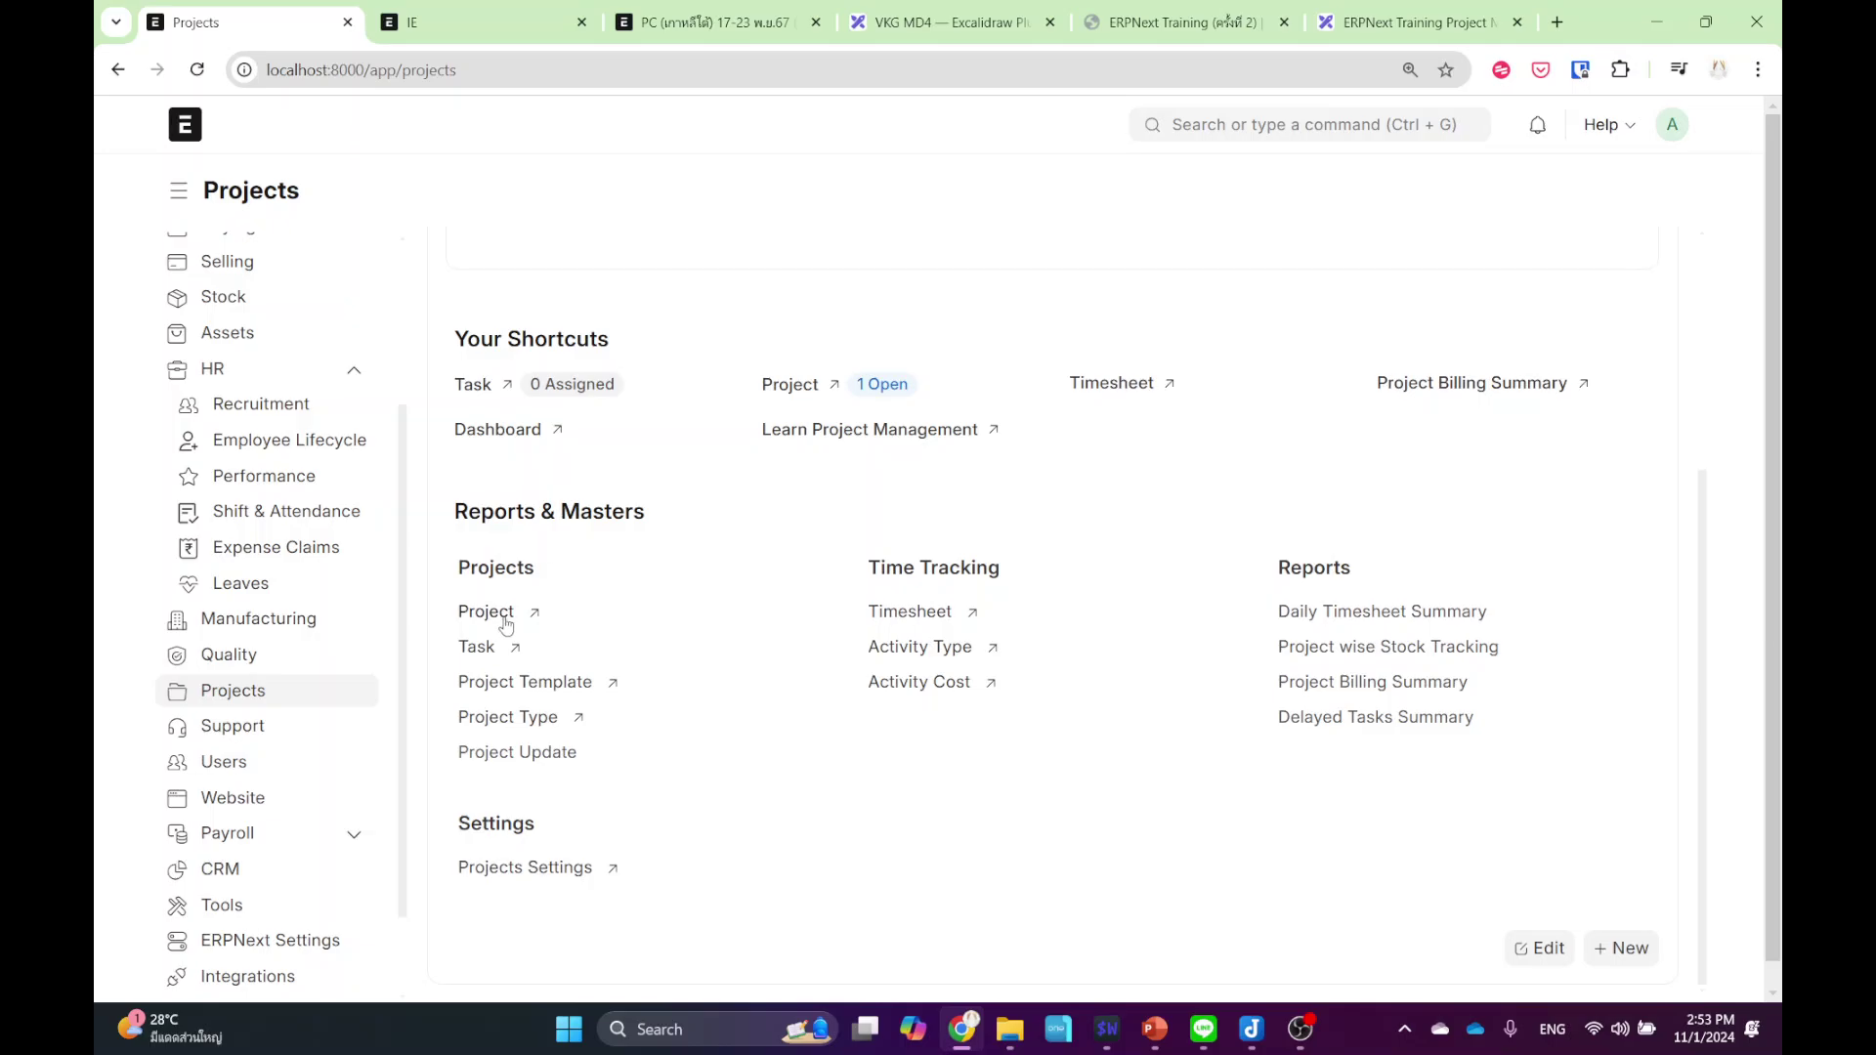
{"action": "left_click", "coordinate": [479, 648]}
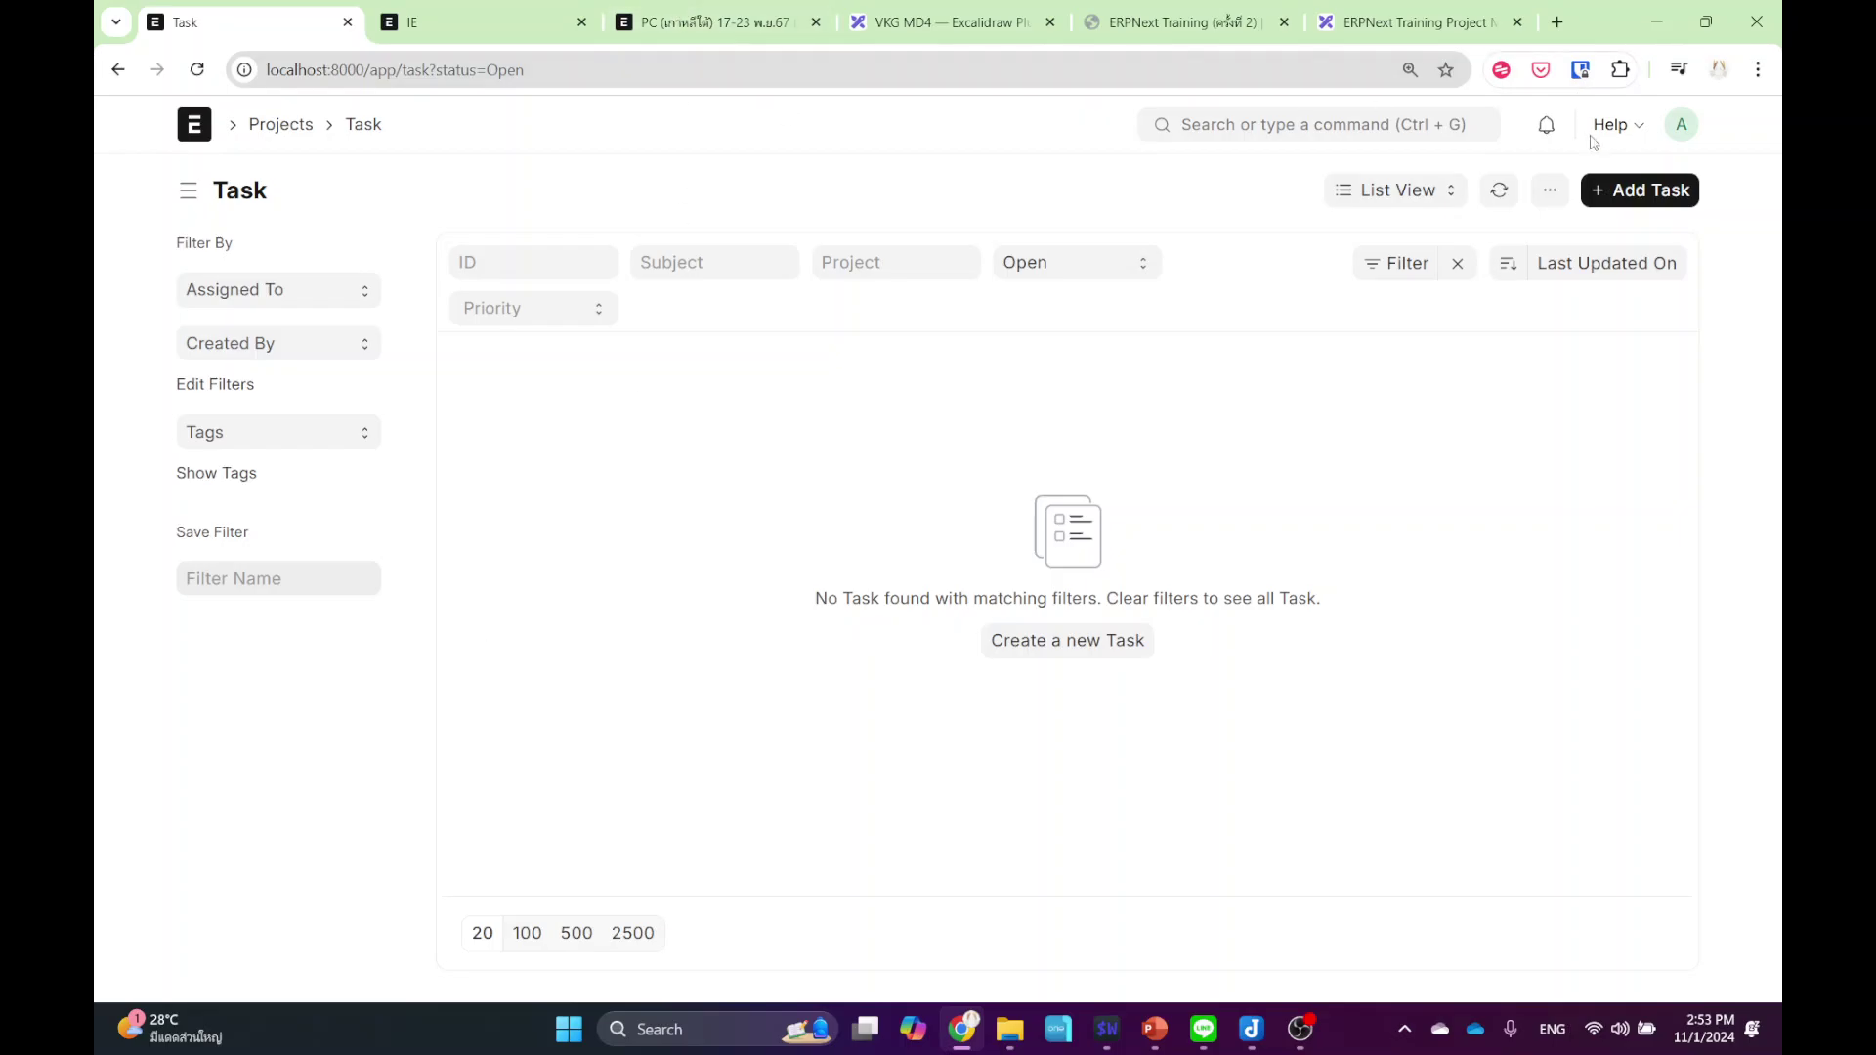
{"action": "left_click", "coordinate": [1619, 195]}
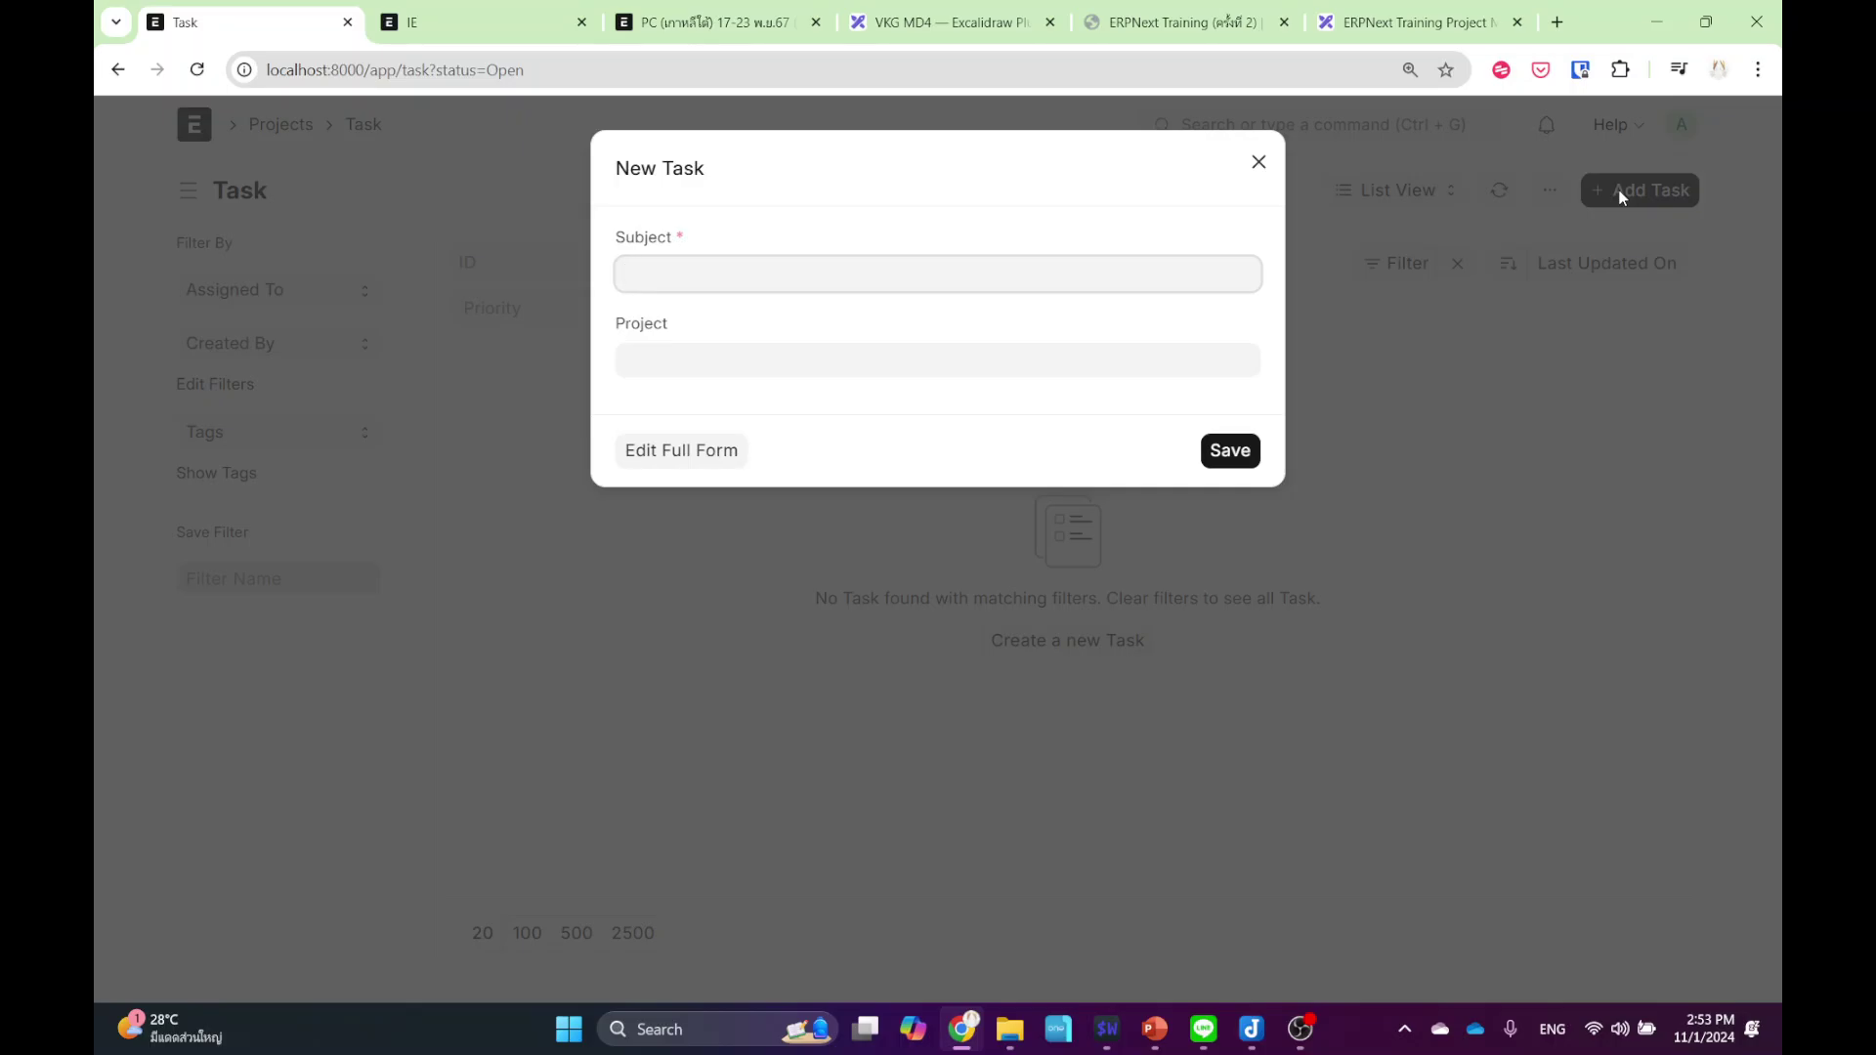
{"action": "type", "text": "Research"}
{"action": "left_click", "coordinate": [934, 376]}
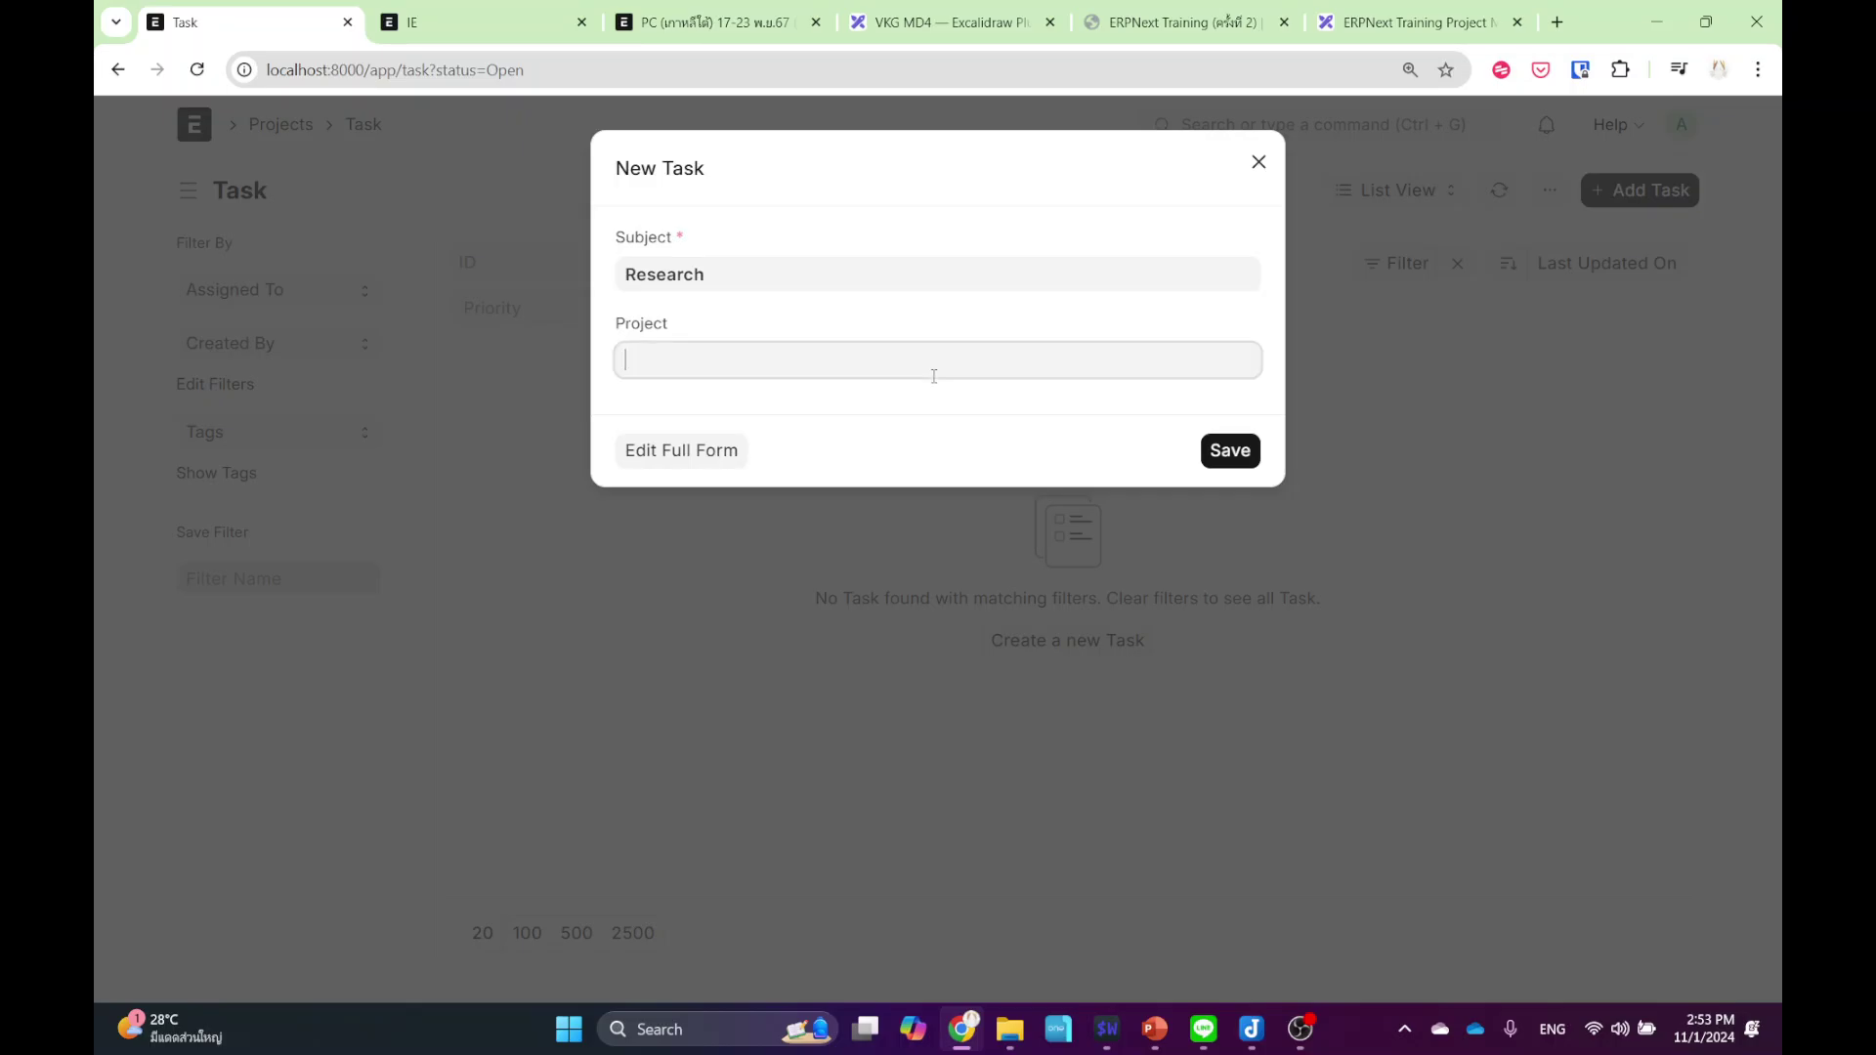
{"action": "left_click", "coordinate": [810, 428]}
{"action": "left_click", "coordinate": [699, 448]}
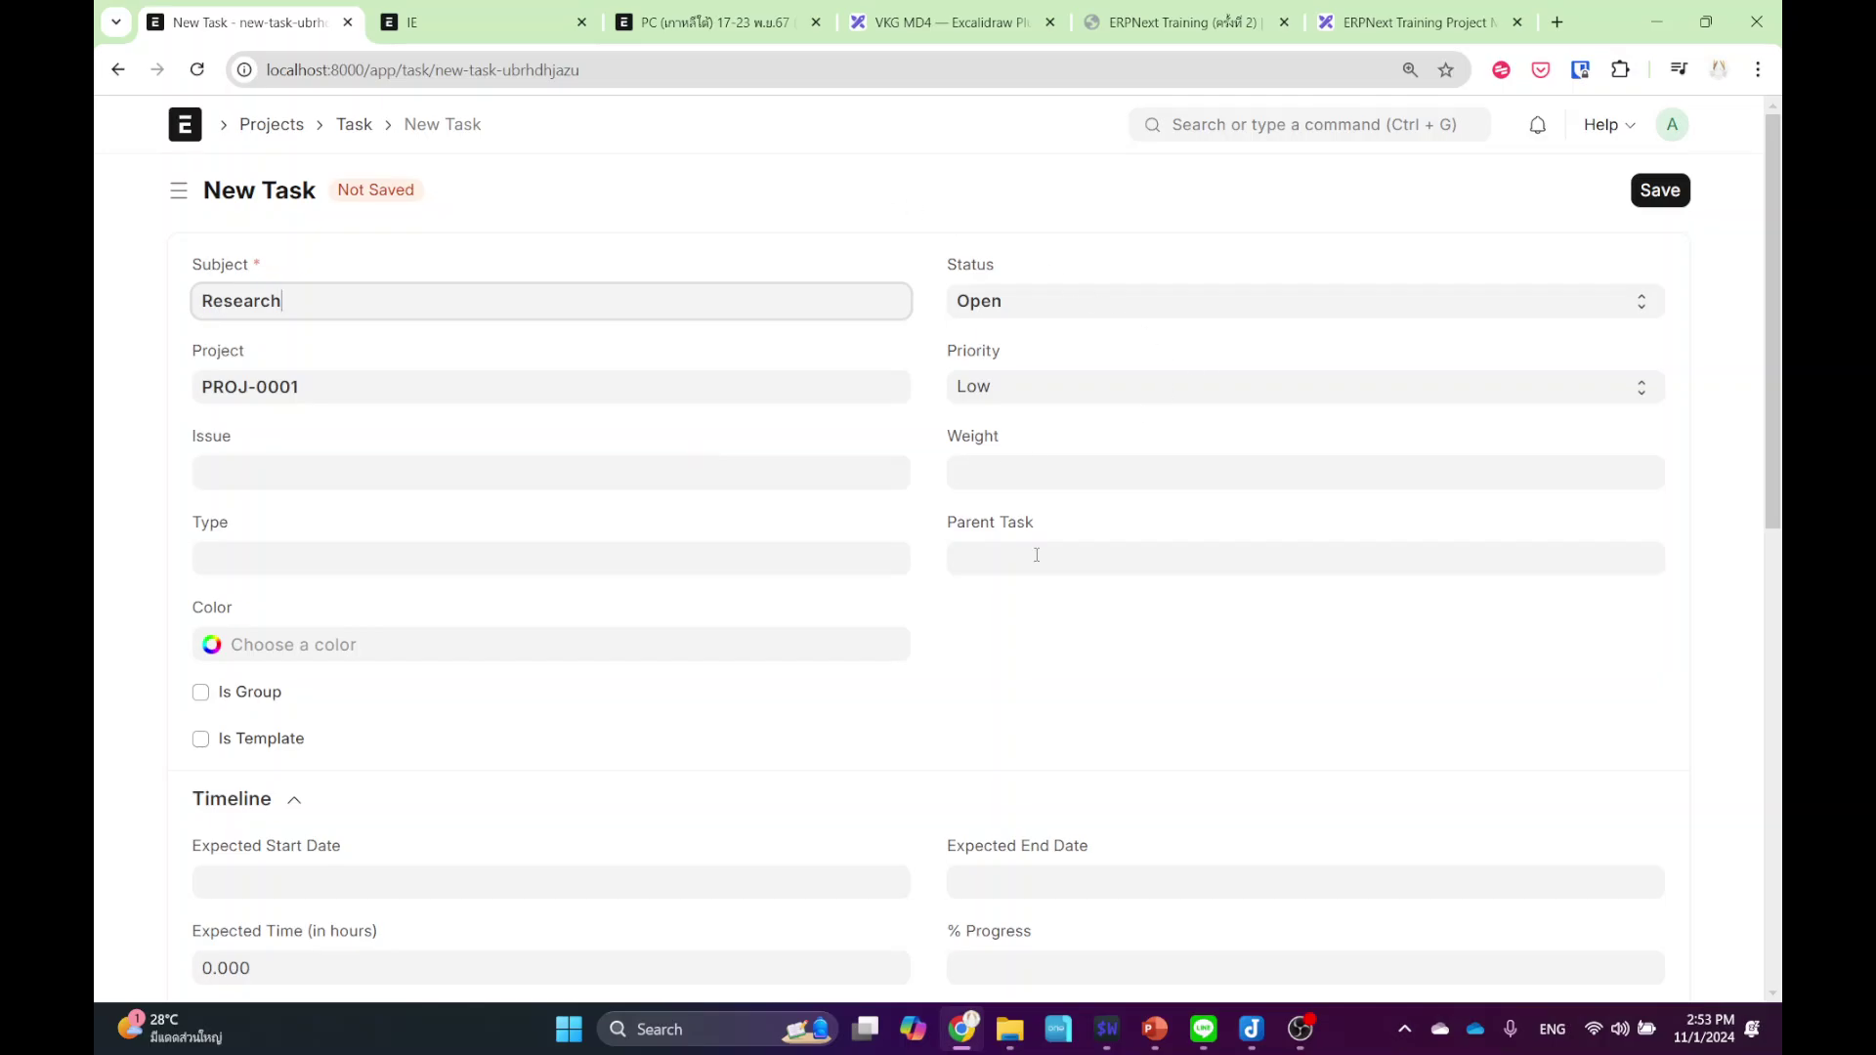
- Review the timeline, description and dependency fields of the Research task, and save the task
{"action": "scroll", "coordinate": [743, 655], "scroll_direction": "down", "scroll_amount": 2}
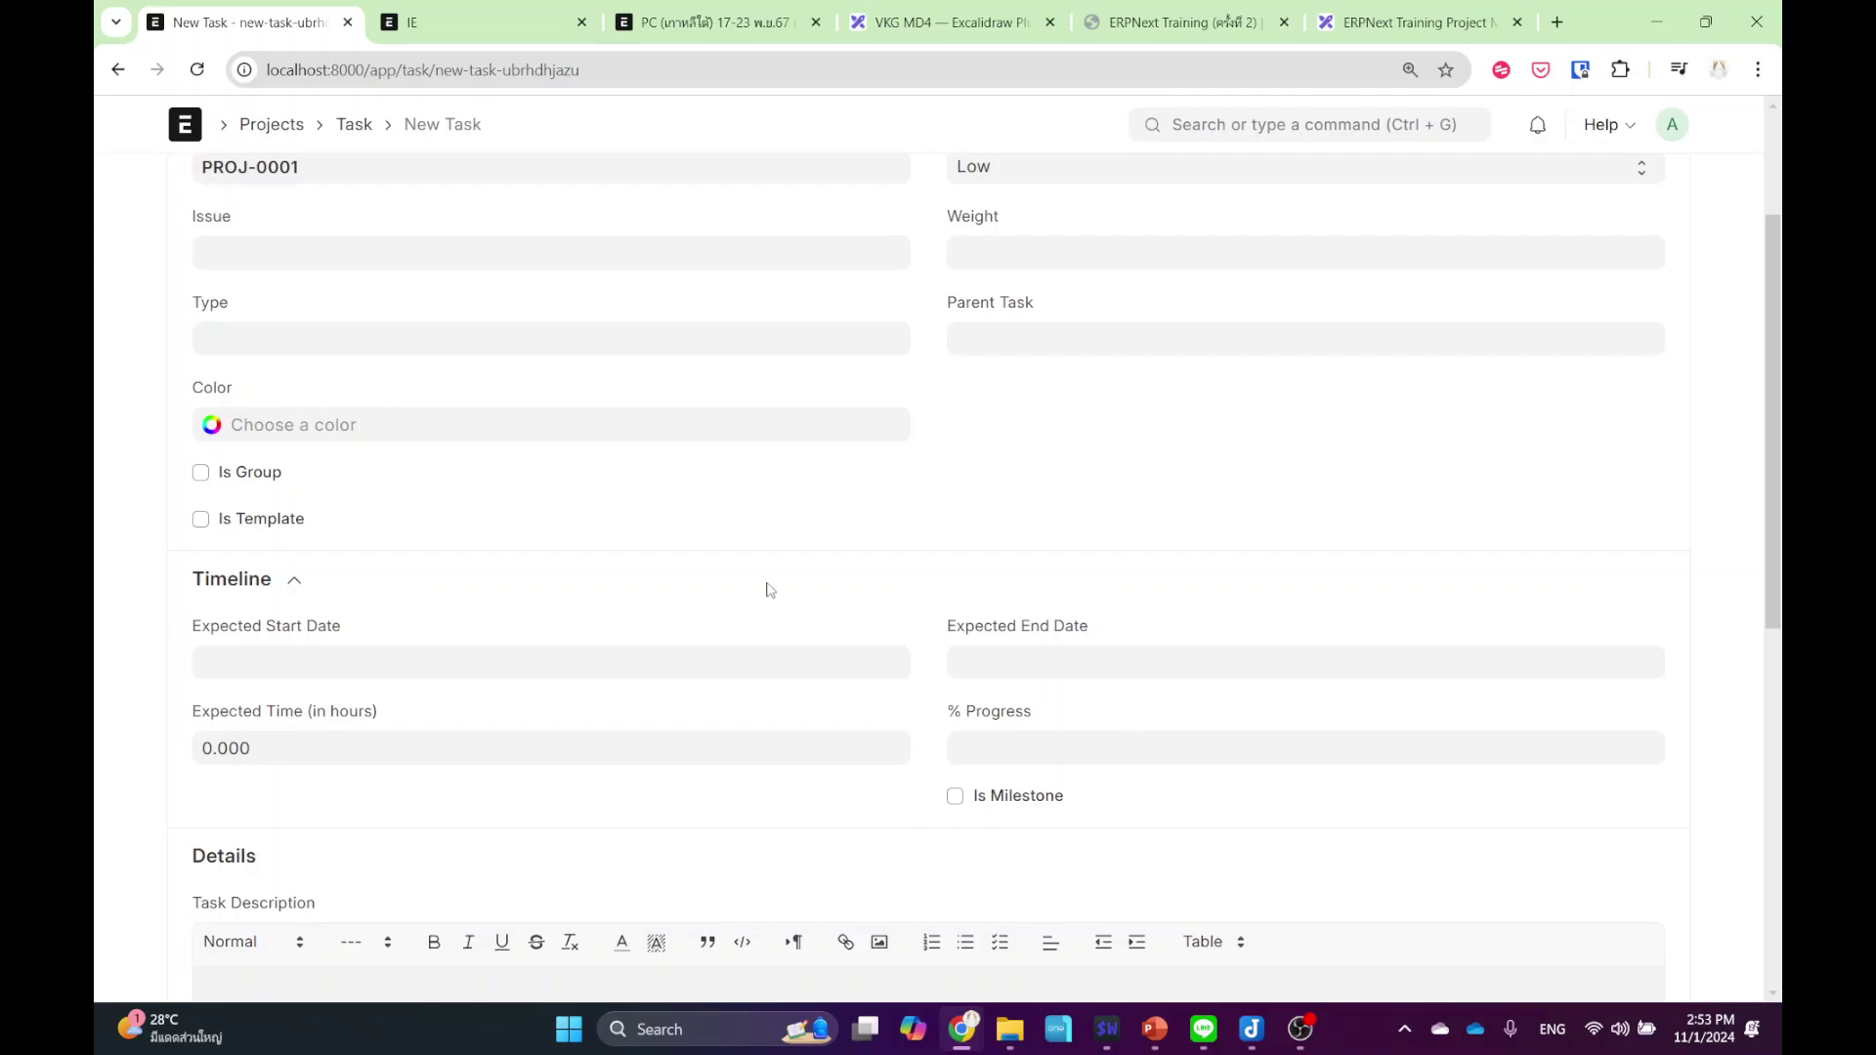
{"action": "scroll", "coordinate": [683, 654], "scroll_direction": "down", "scroll_amount": 7}
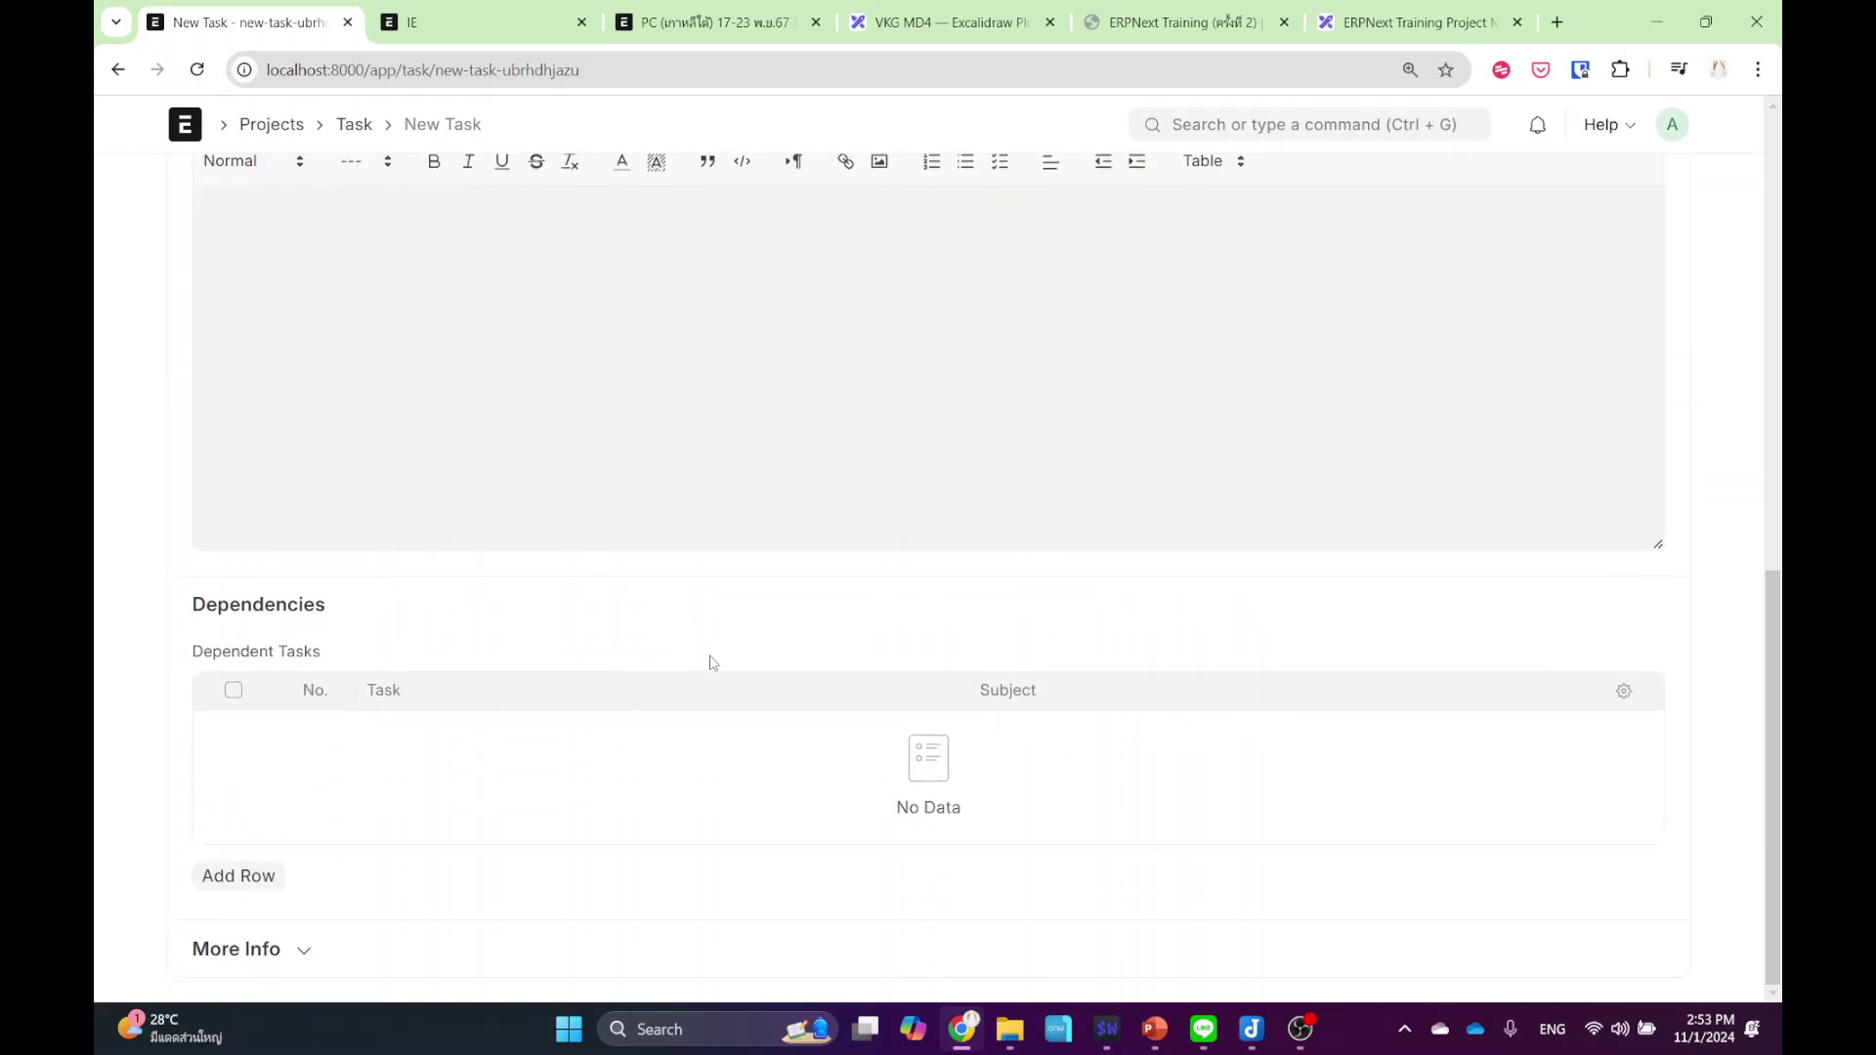
{"action": "scroll", "coordinate": [723, 645], "scroll_direction": "up", "scroll_amount": 7}
{"action": "scroll", "coordinate": [760, 630], "scroll_direction": "up", "scroll_amount": 3}
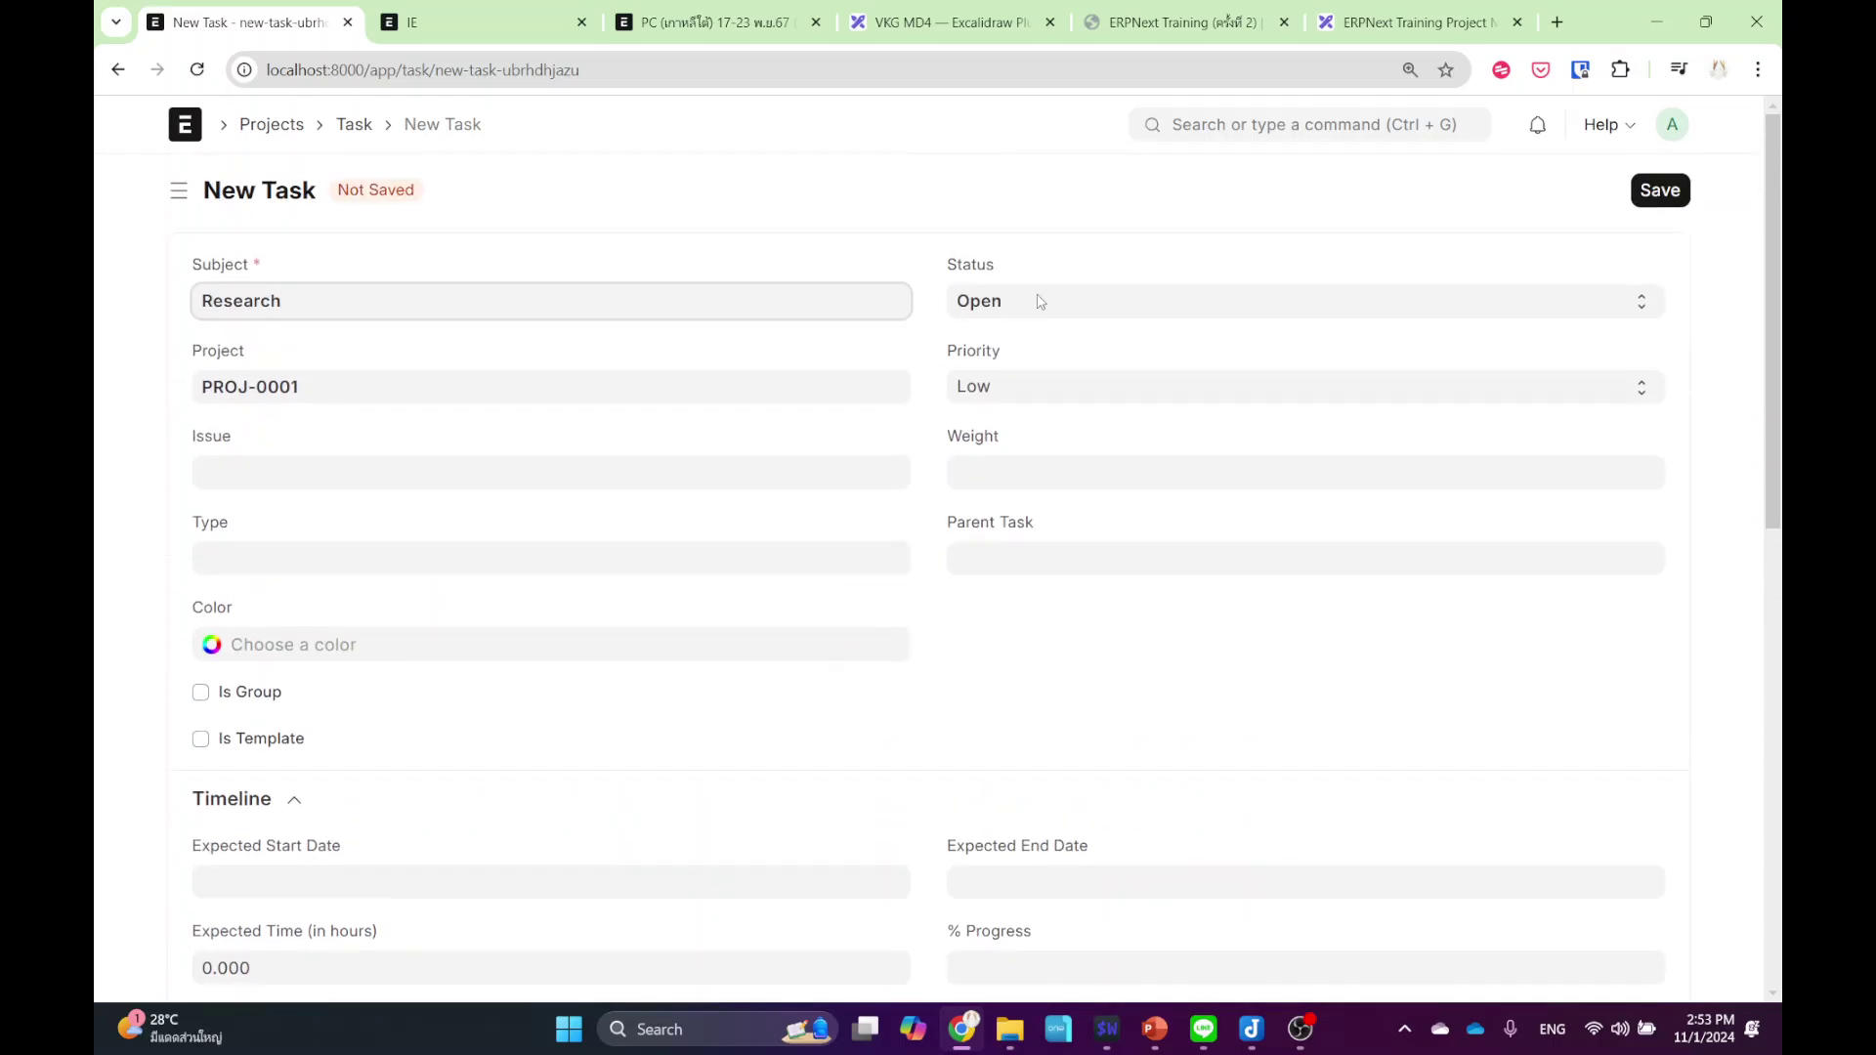
{"action": "left_click", "coordinate": [1659, 193]}
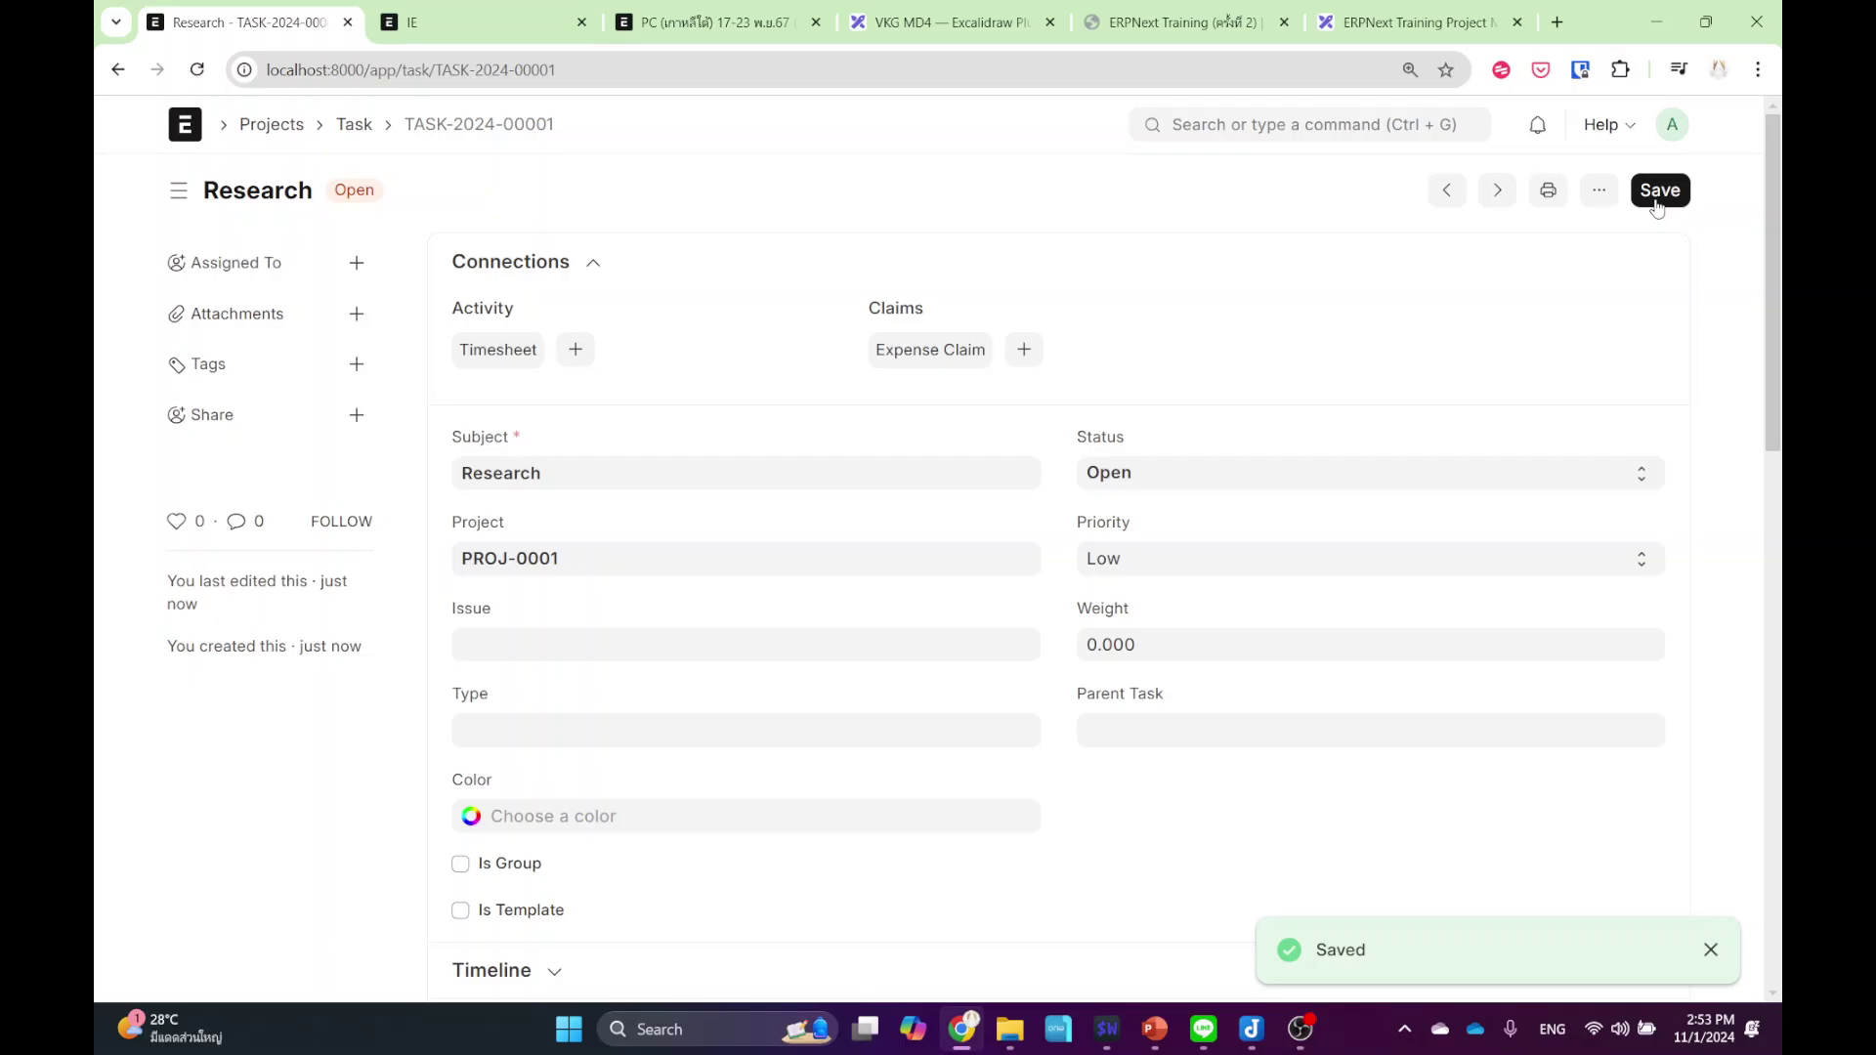
- Return to the project list, reopen Project 1 and check its connections to tasks and other documents
{"action": "left_click", "coordinate": [355, 126]}
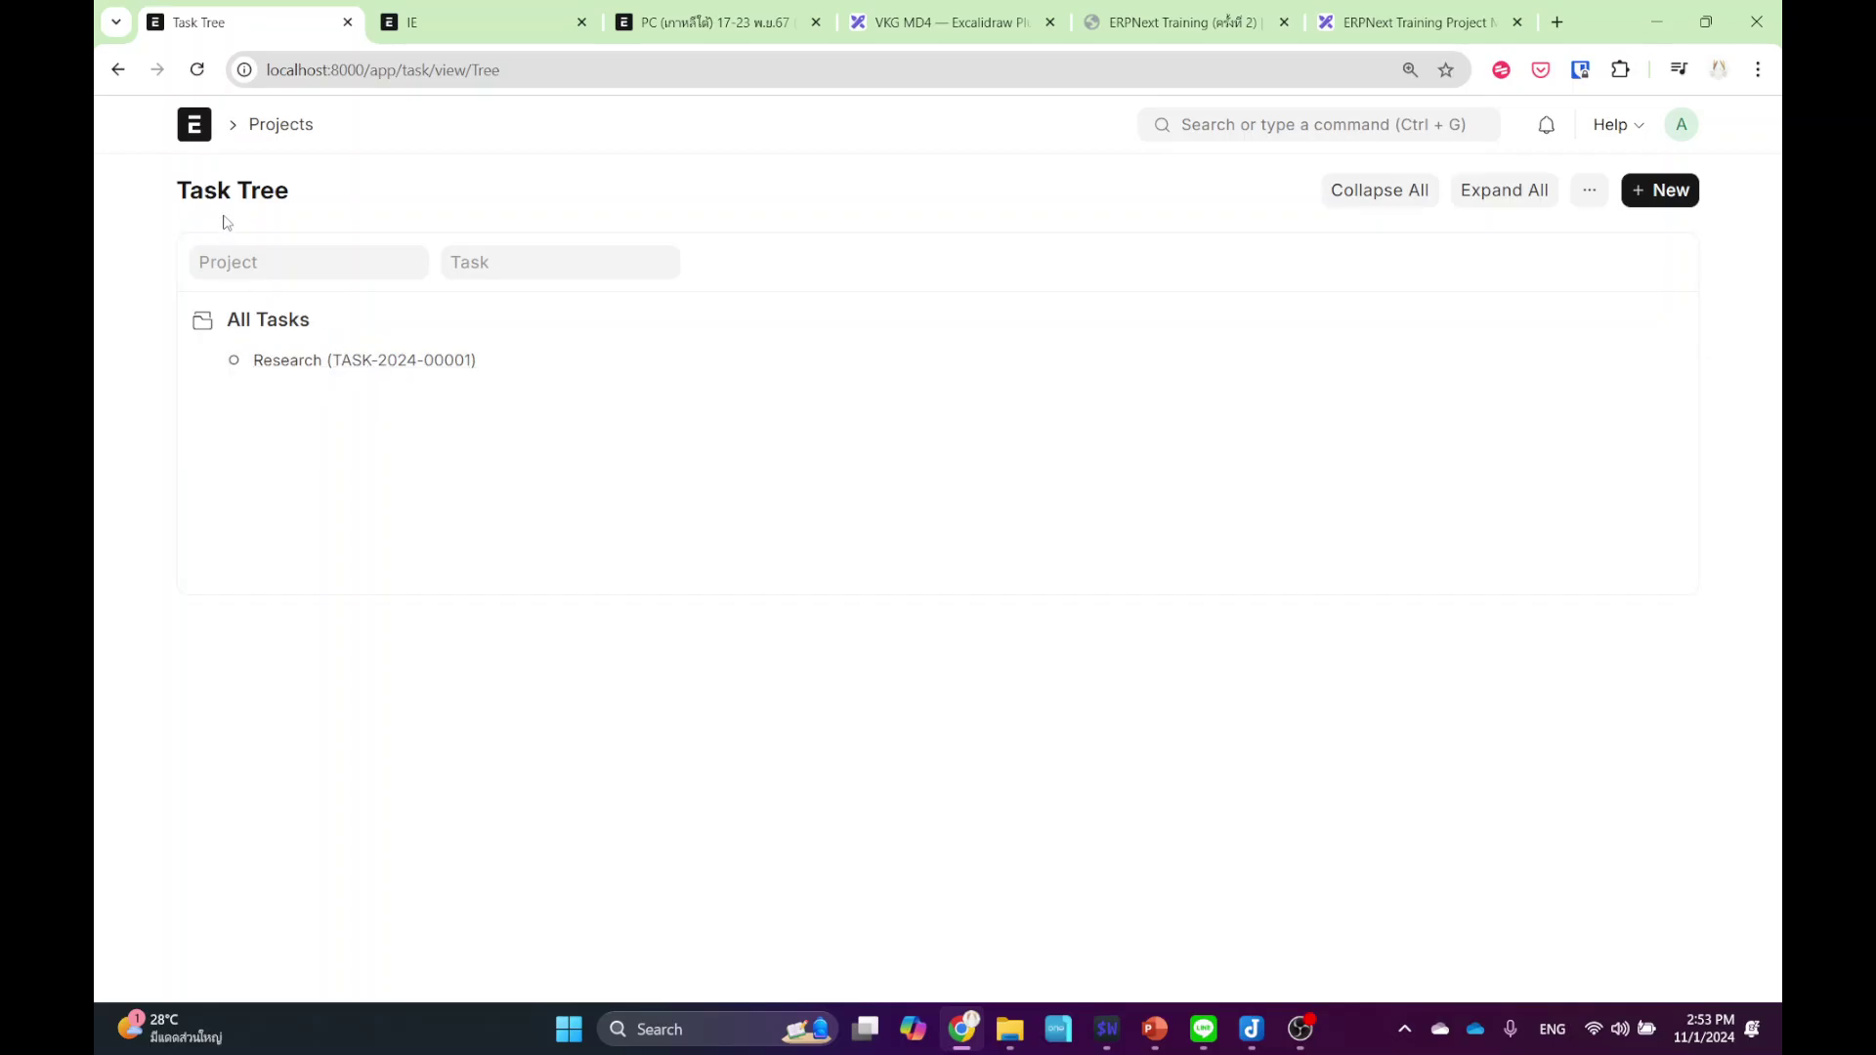
{"action": "left_click", "coordinate": [117, 71]}
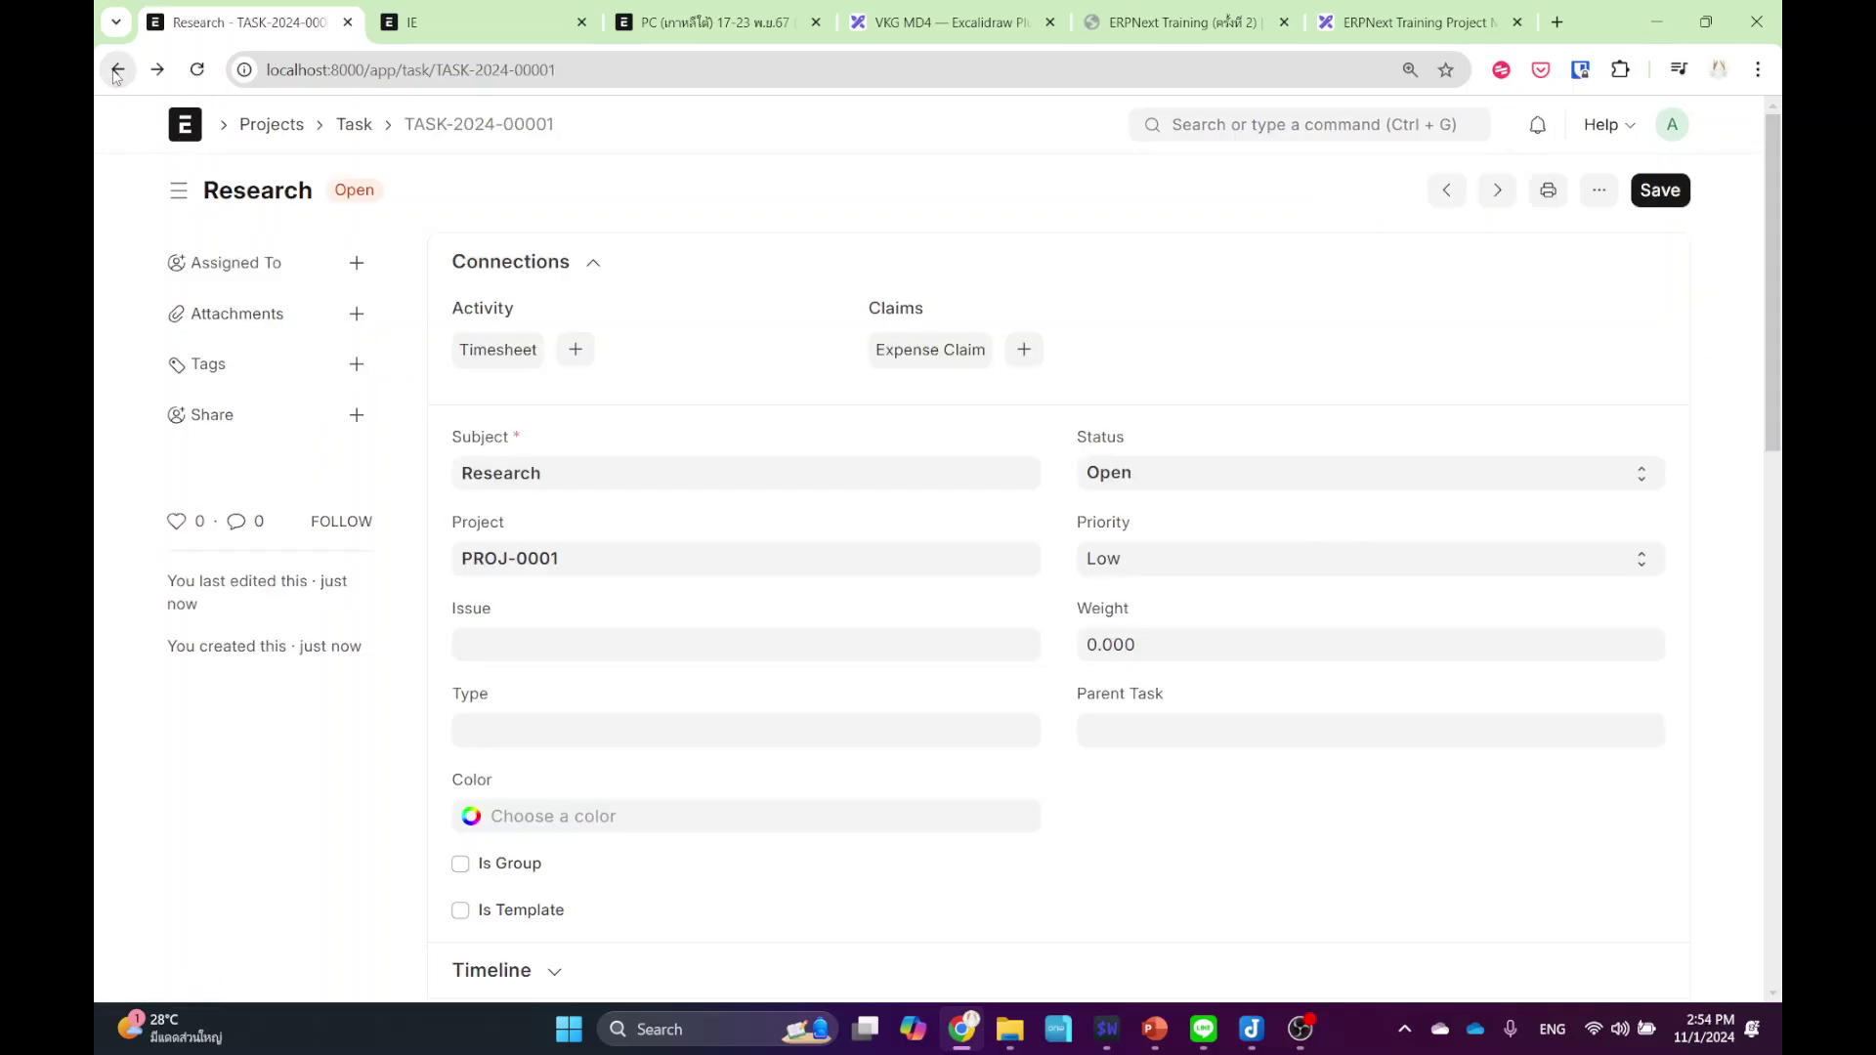
{"action": "left_click", "coordinate": [117, 70]}
{"action": "left_click", "coordinate": [116, 71]}
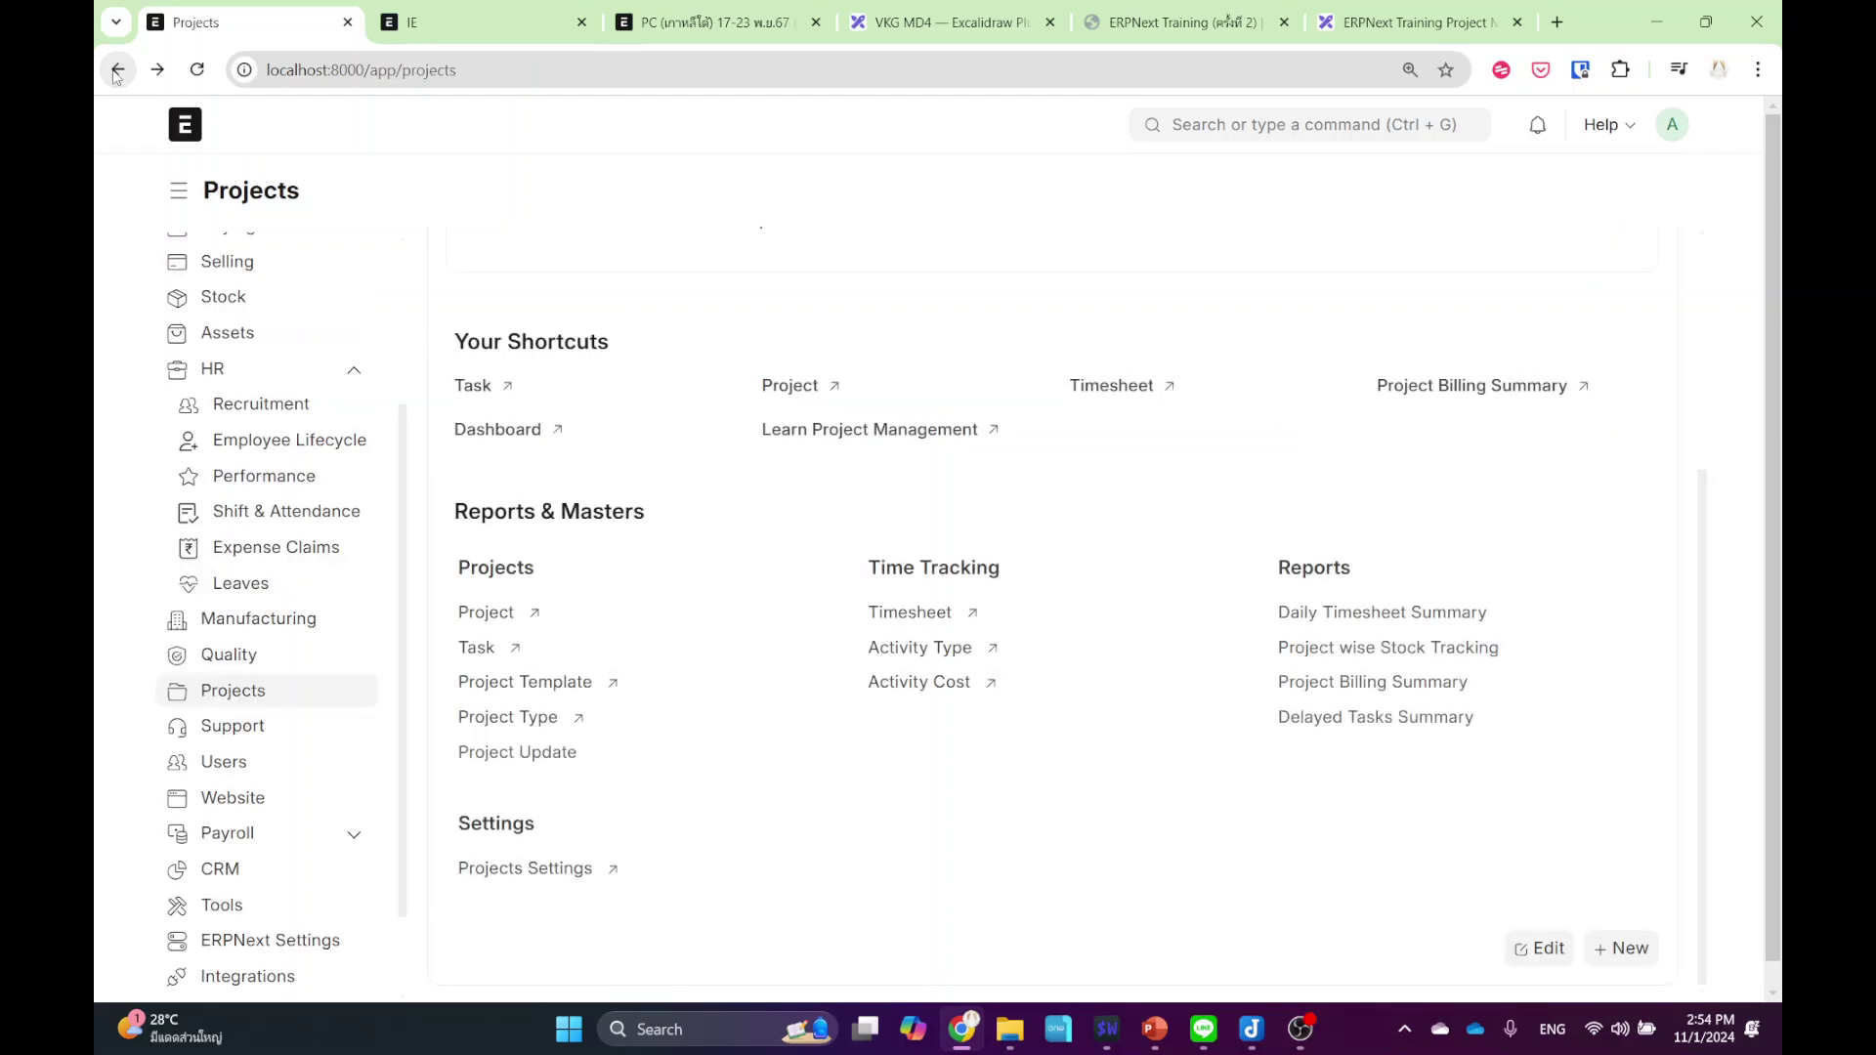
{"action": "left_click", "coordinate": [482, 621]}
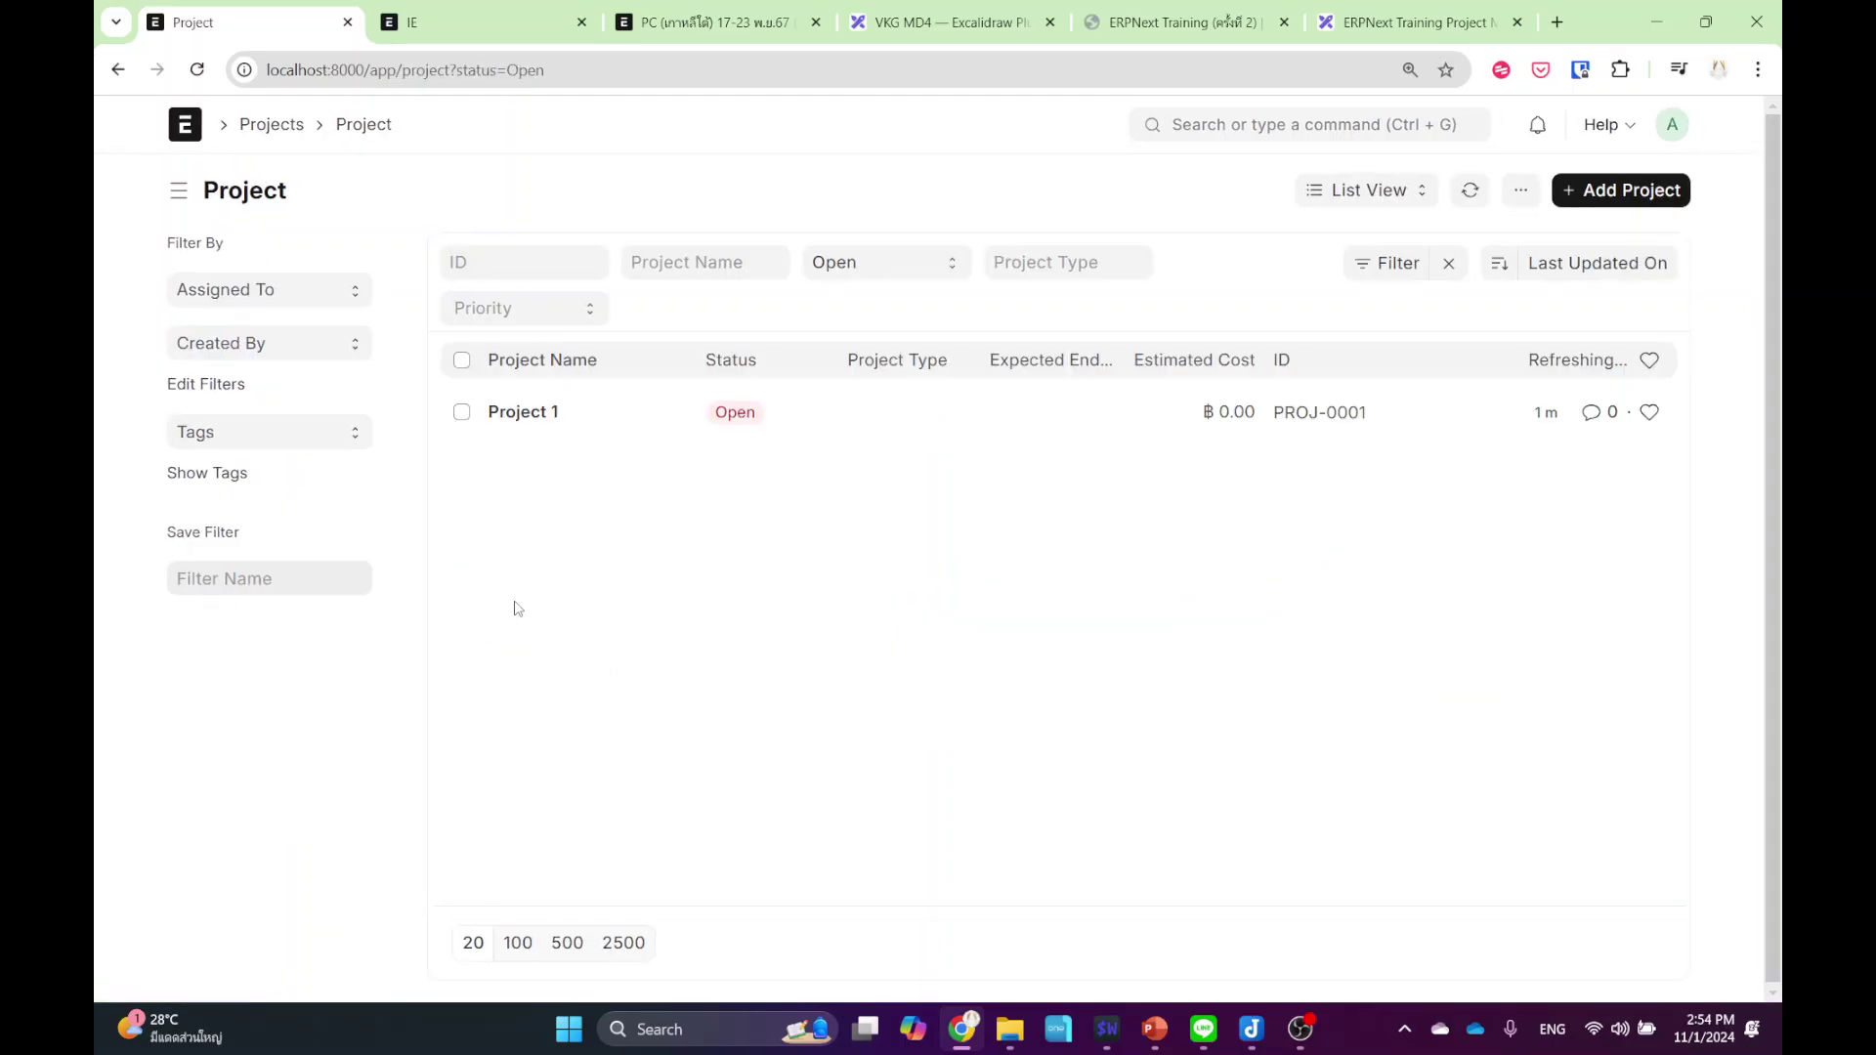
{"action": "left_click", "coordinate": [518, 418]}
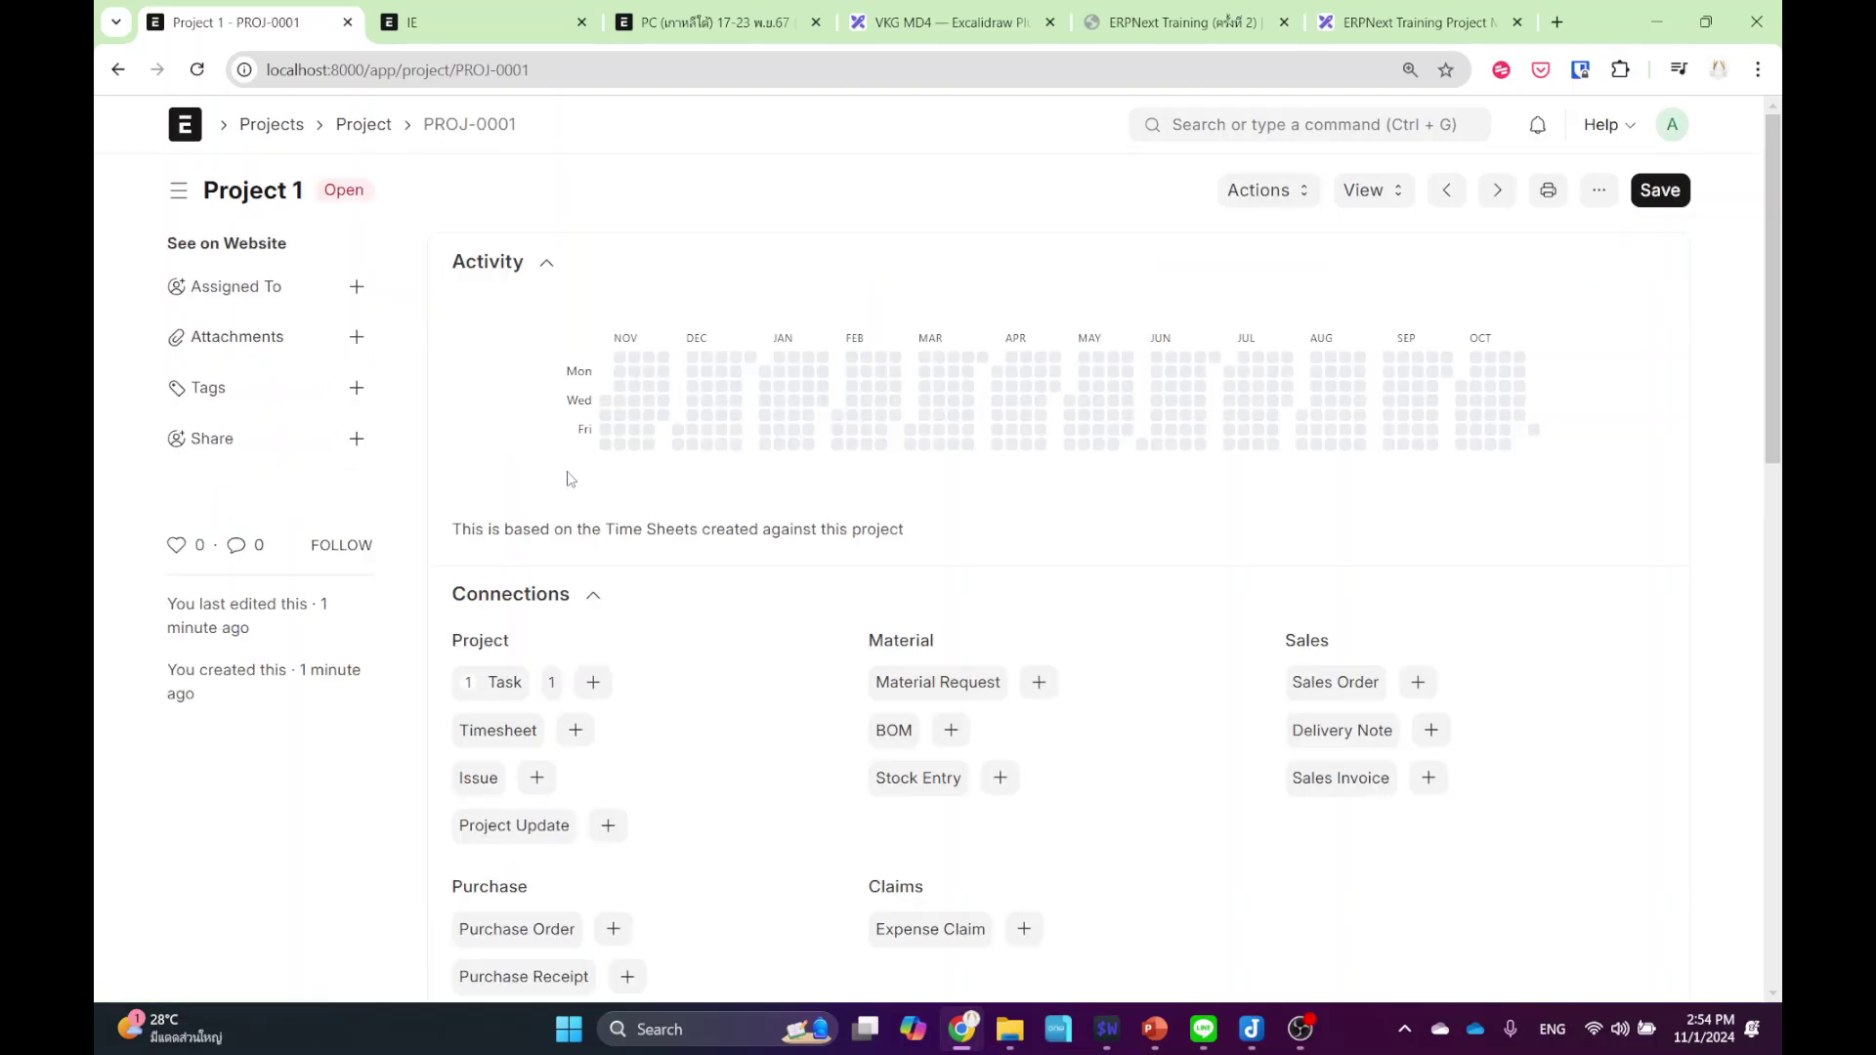
{"action": "scroll", "coordinate": [577, 518], "scroll_direction": "down", "scroll_amount": 3}
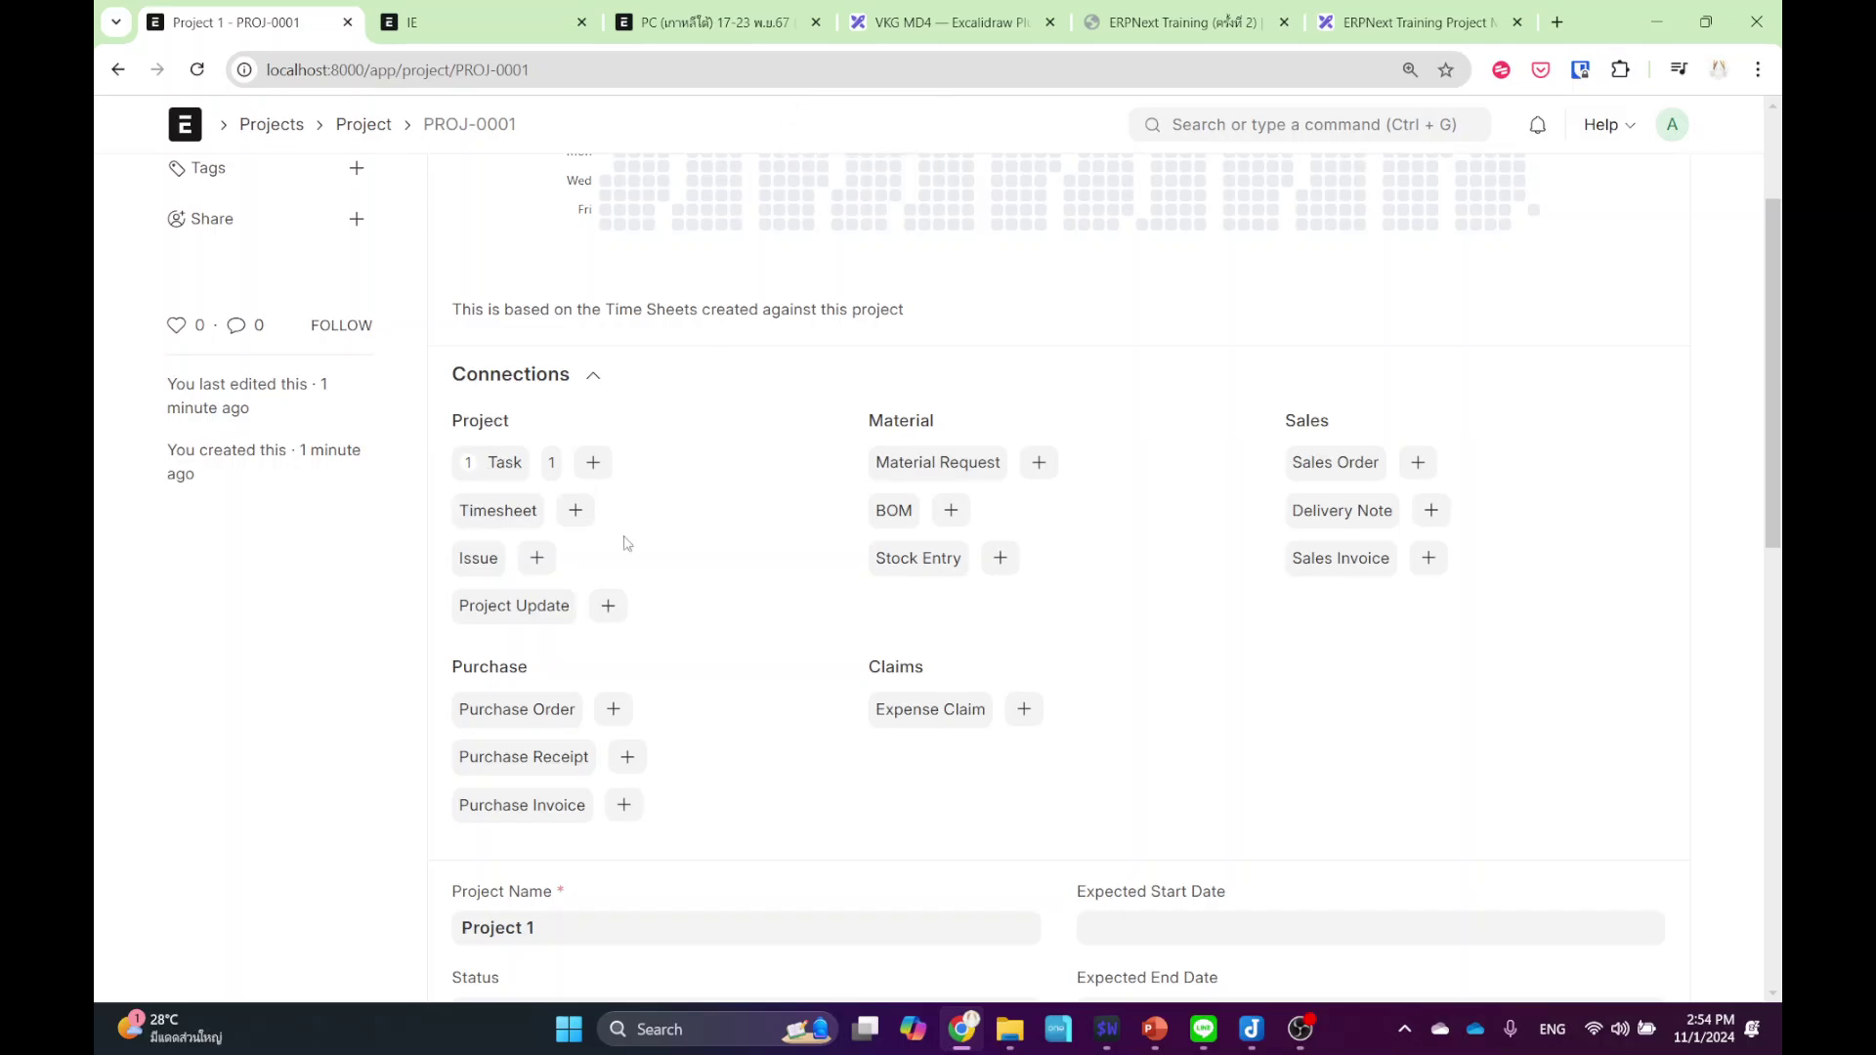
{"action": "scroll", "coordinate": [896, 493], "scroll_direction": "up", "scroll_amount": 2}
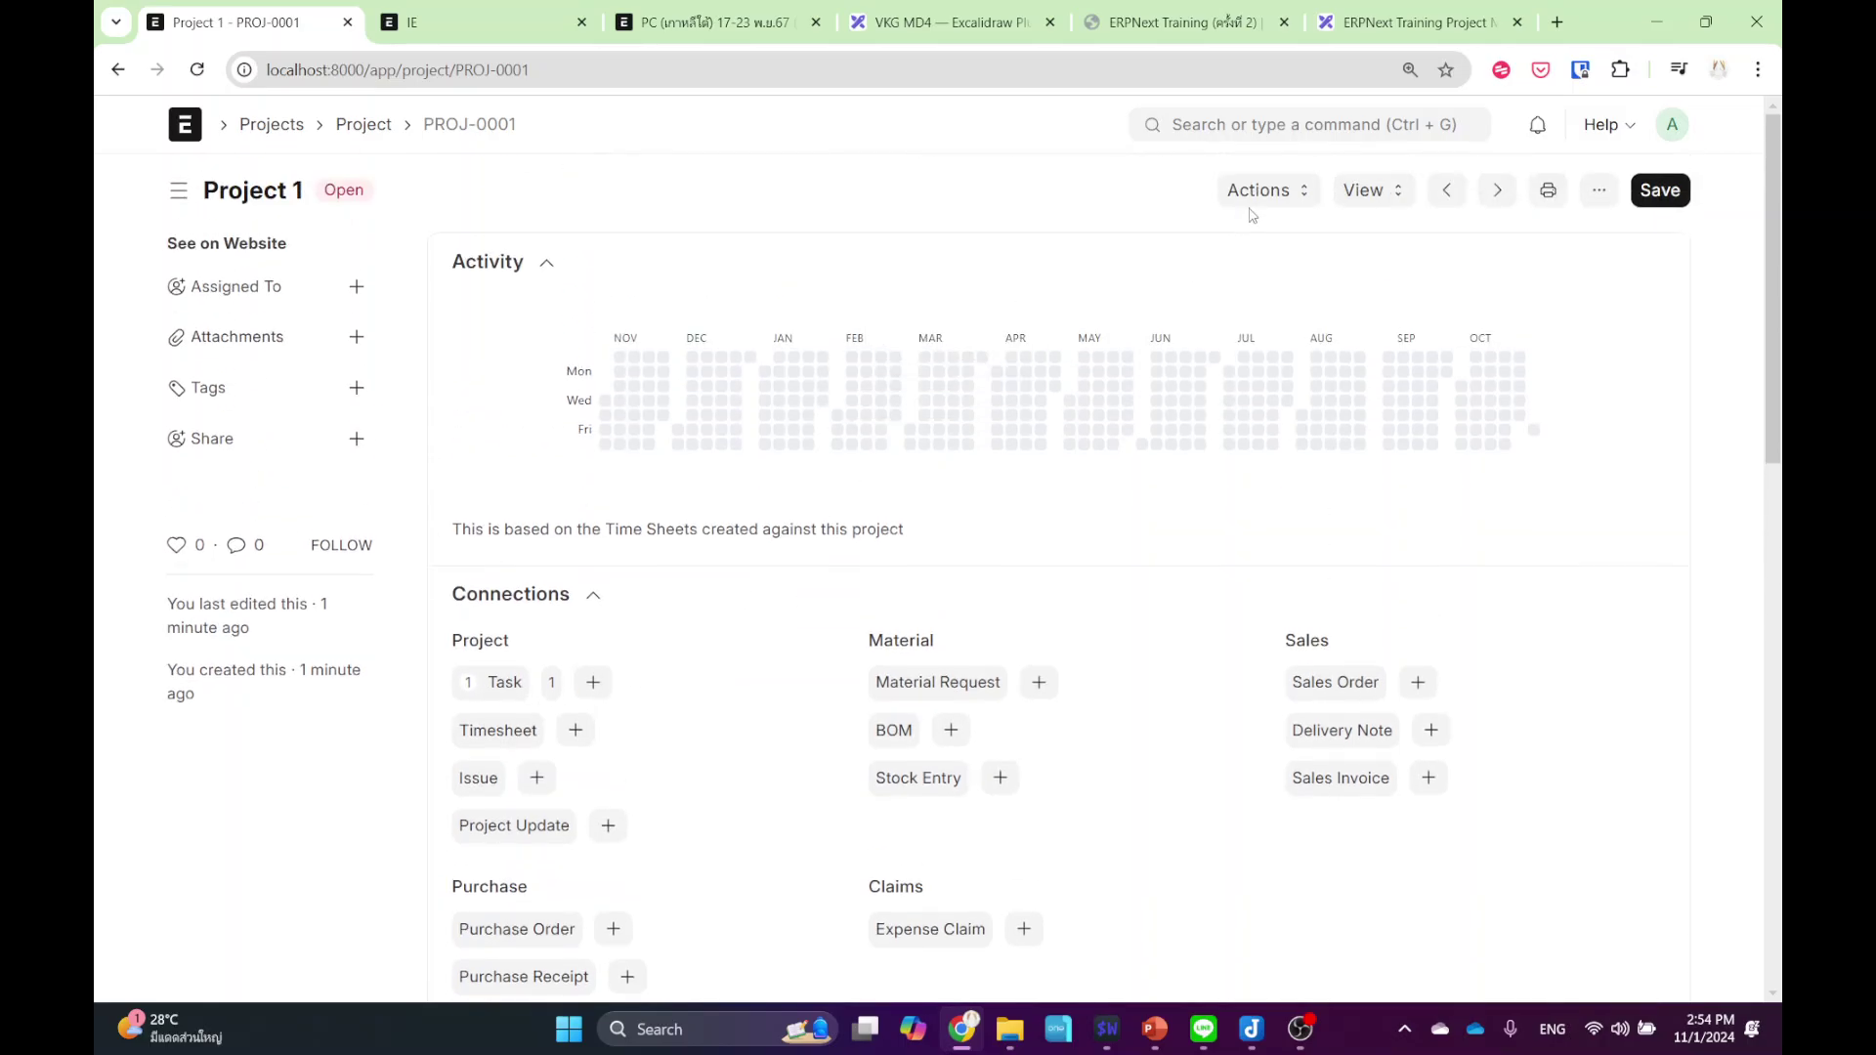
- Show Project 1's tasks as a Gantt chart and move the Research task to November 8–10
{"action": "left_click", "coordinate": [1367, 196]}
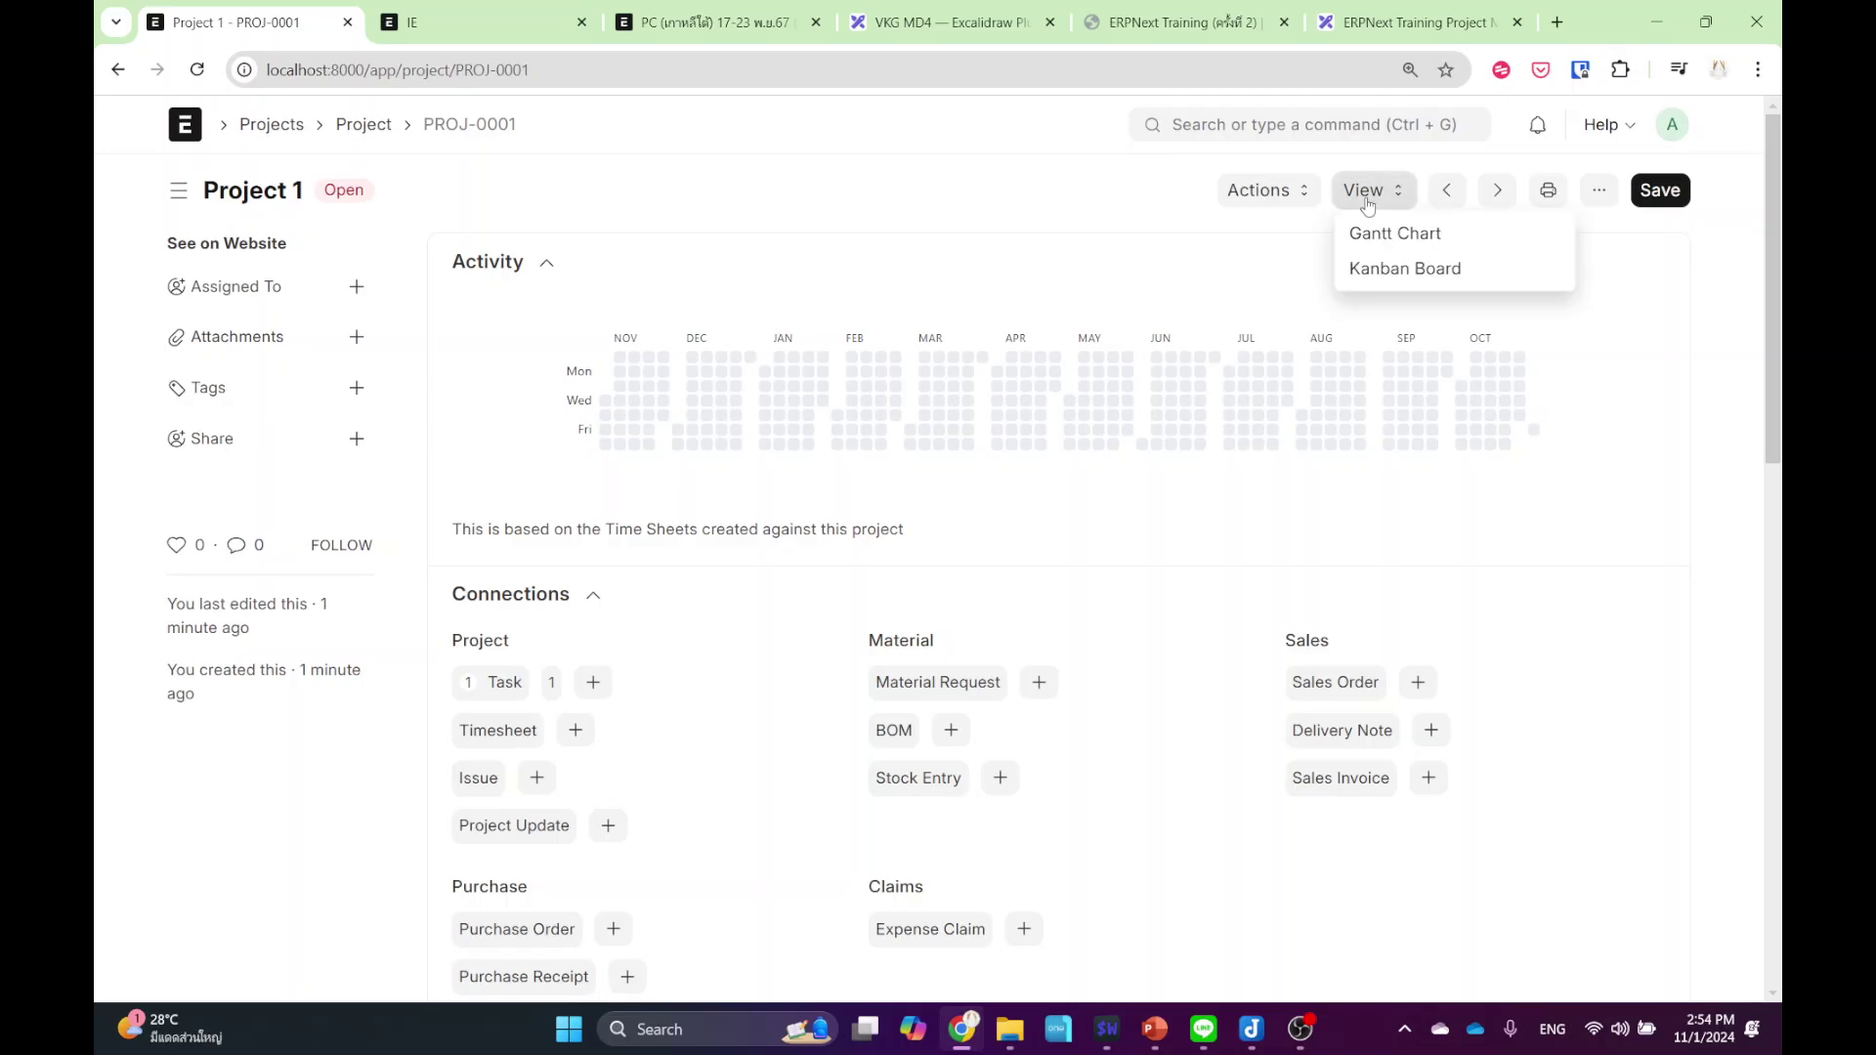
{"action": "left_click", "coordinate": [1366, 235]}
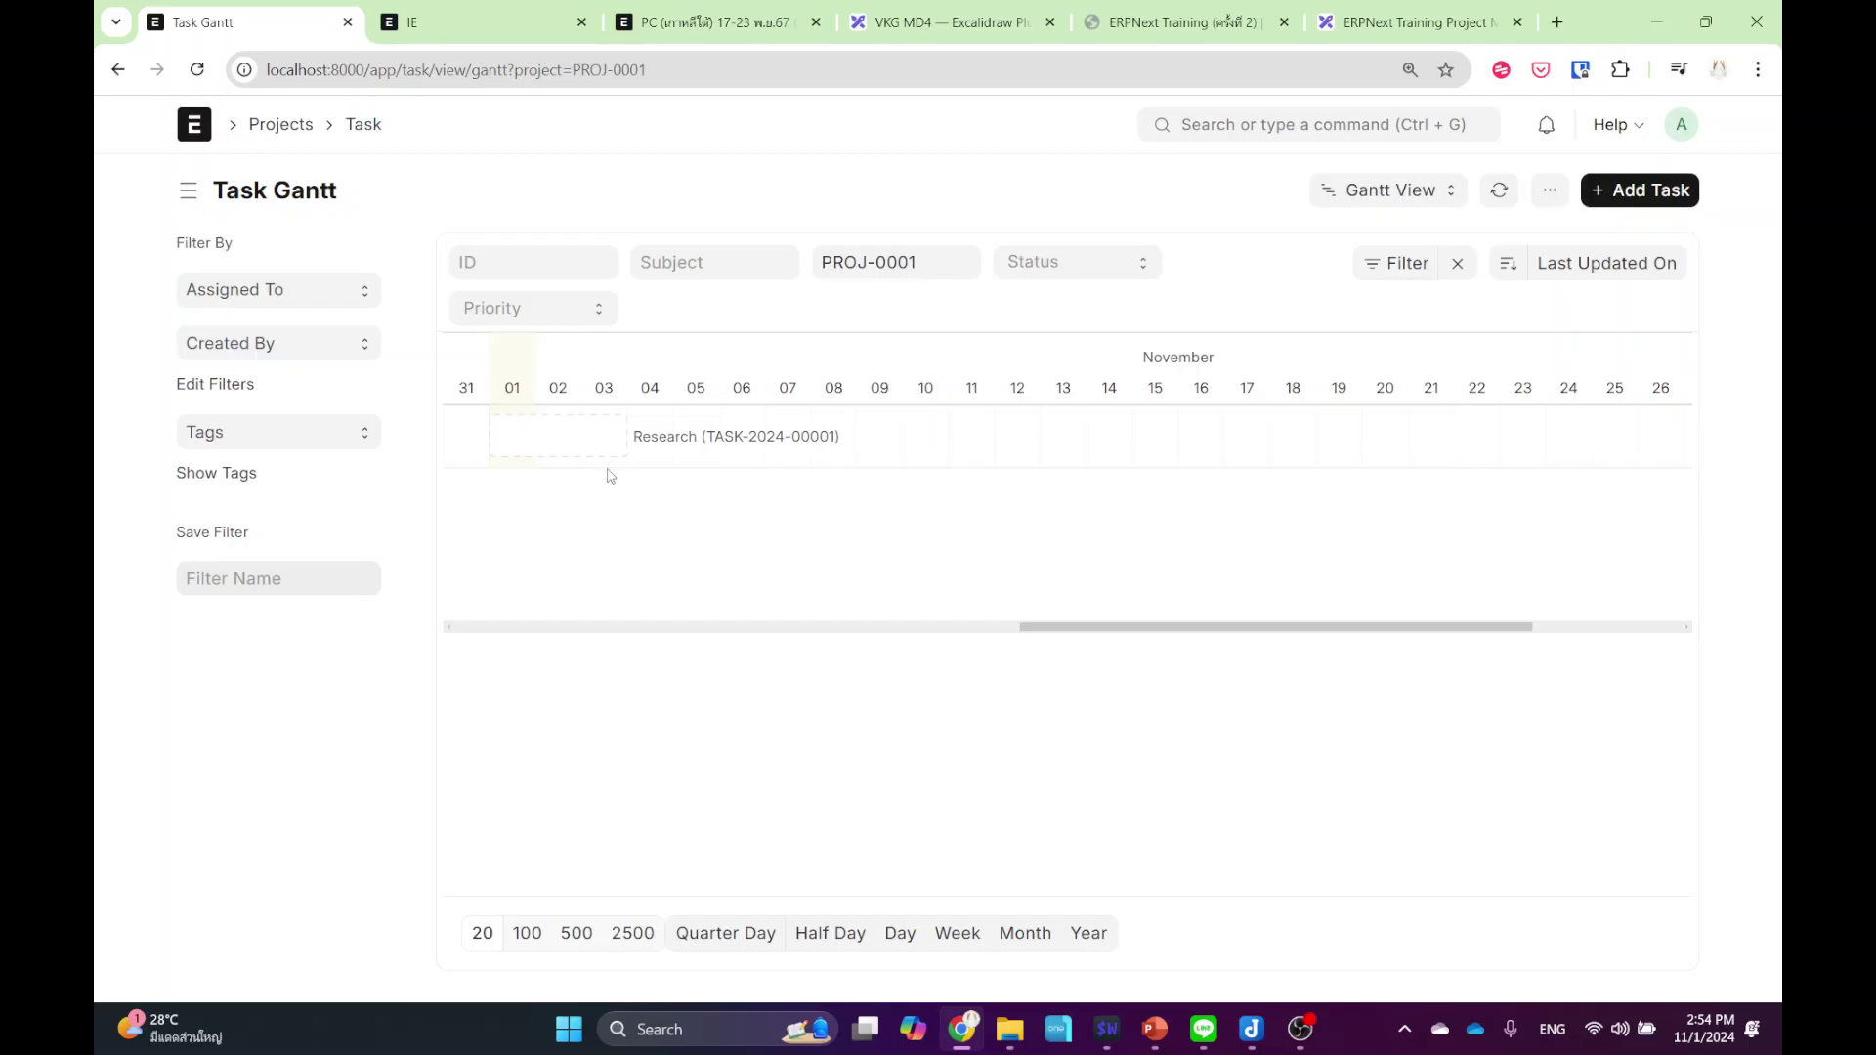
{"action": "left_click_drag", "start_coordinate": [566, 447], "coordinate": [800, 452]}
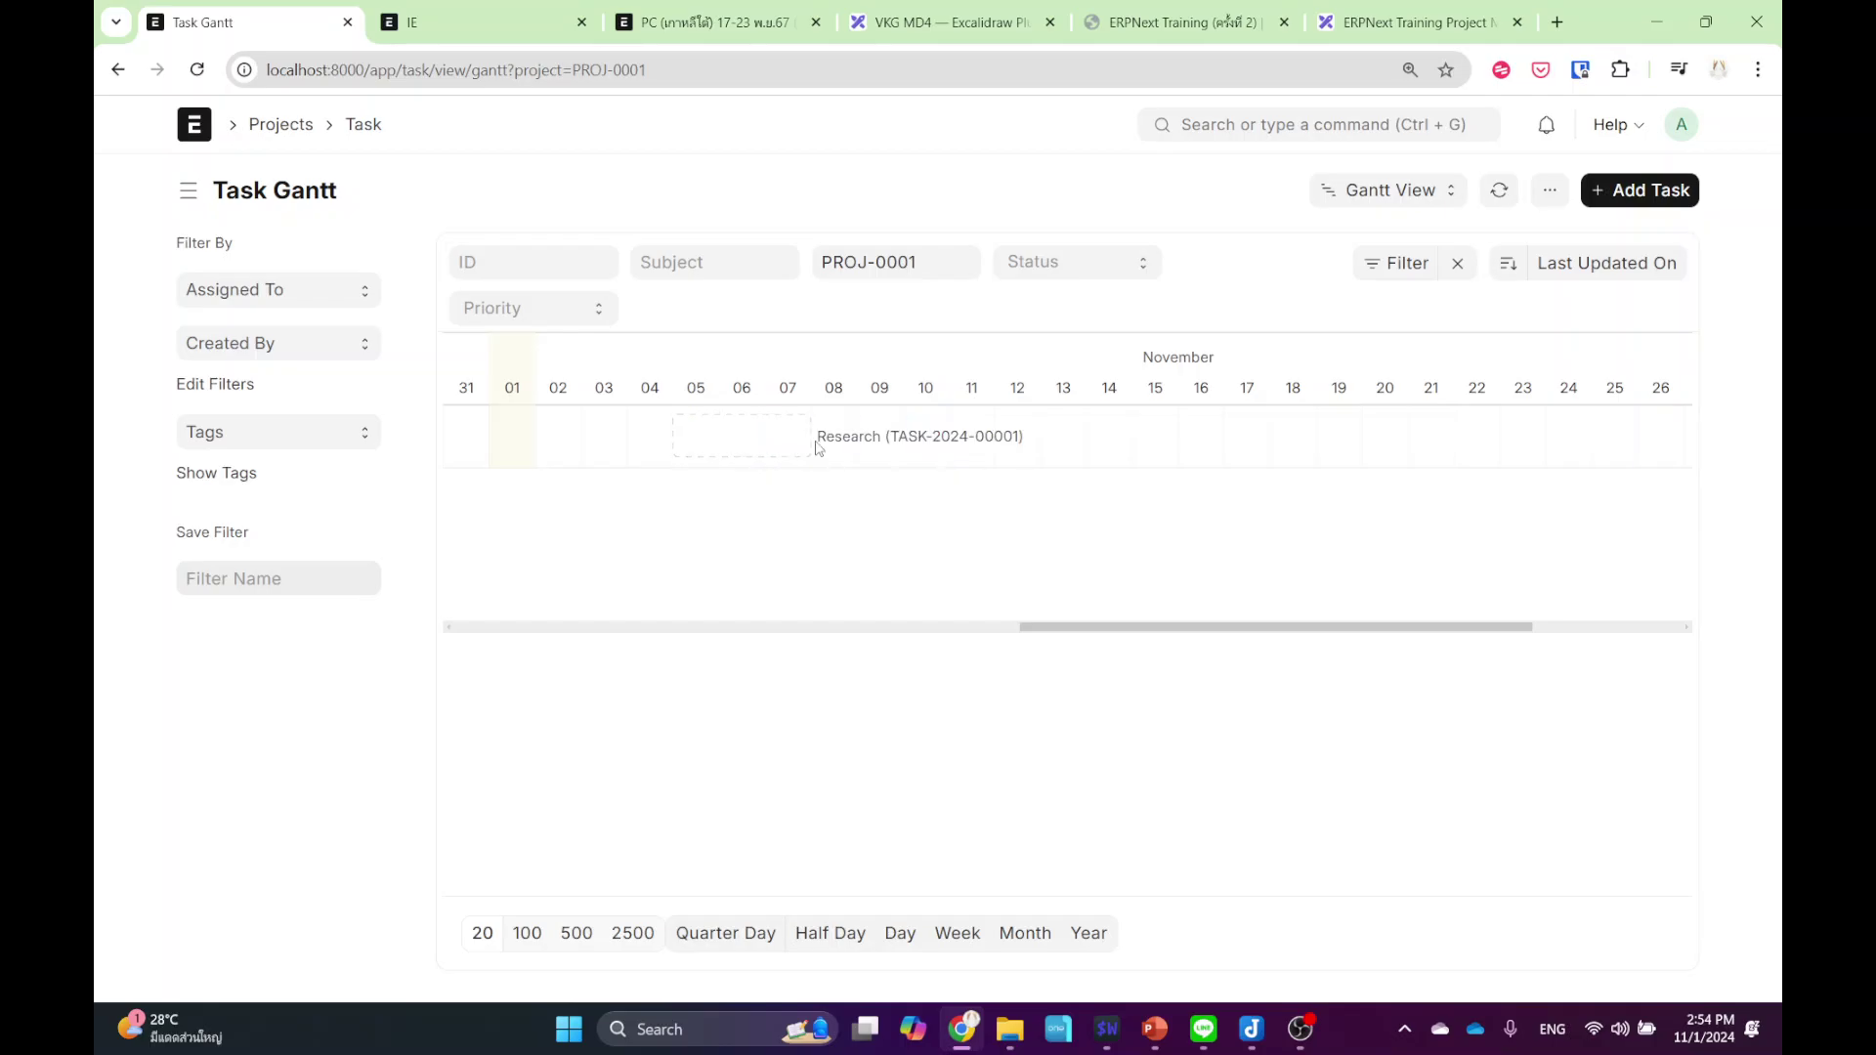
{"action": "left_click", "coordinate": [799, 450]}
{"action": "left_click", "coordinate": [877, 441]}
{"action": "left_click", "coordinate": [775, 439]}
{"action": "left_click_drag", "start_coordinate": [762, 448], "coordinate": [834, 456]}
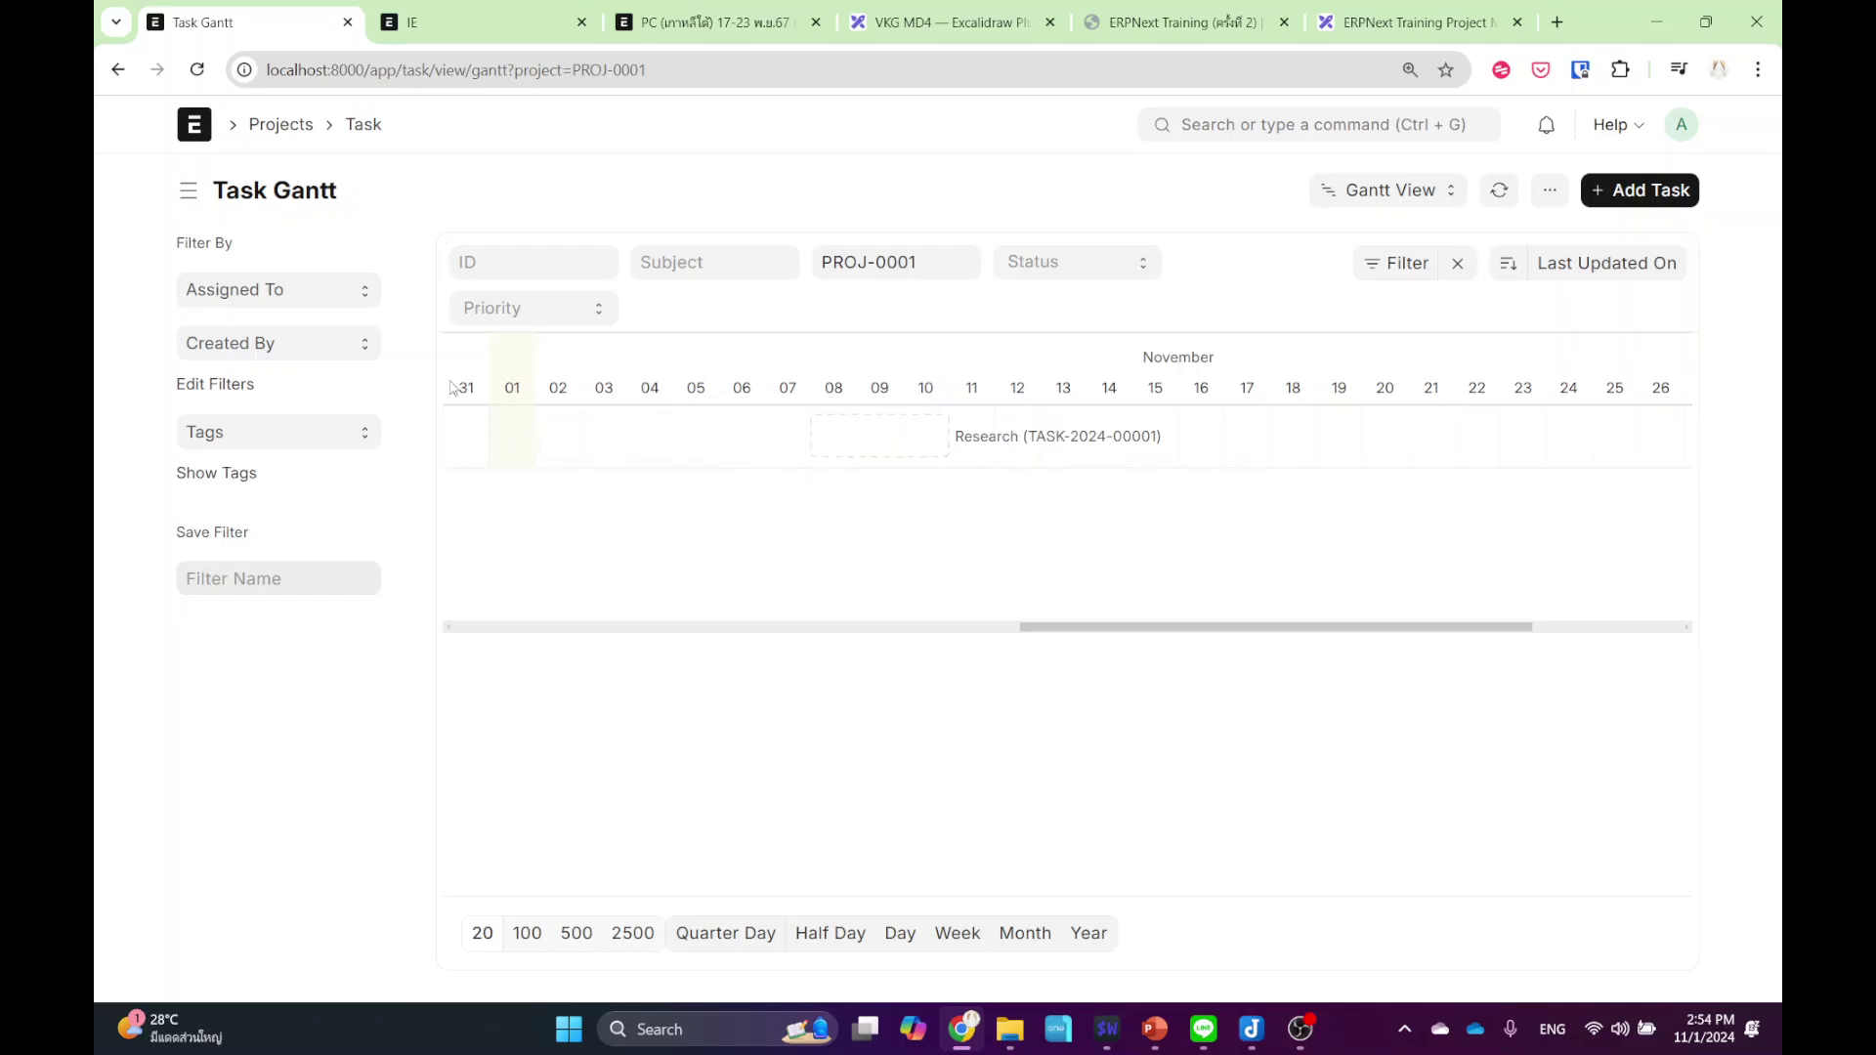
{"action": "left_click", "coordinate": [1085, 445]}
{"action": "left_click", "coordinate": [1084, 446]}
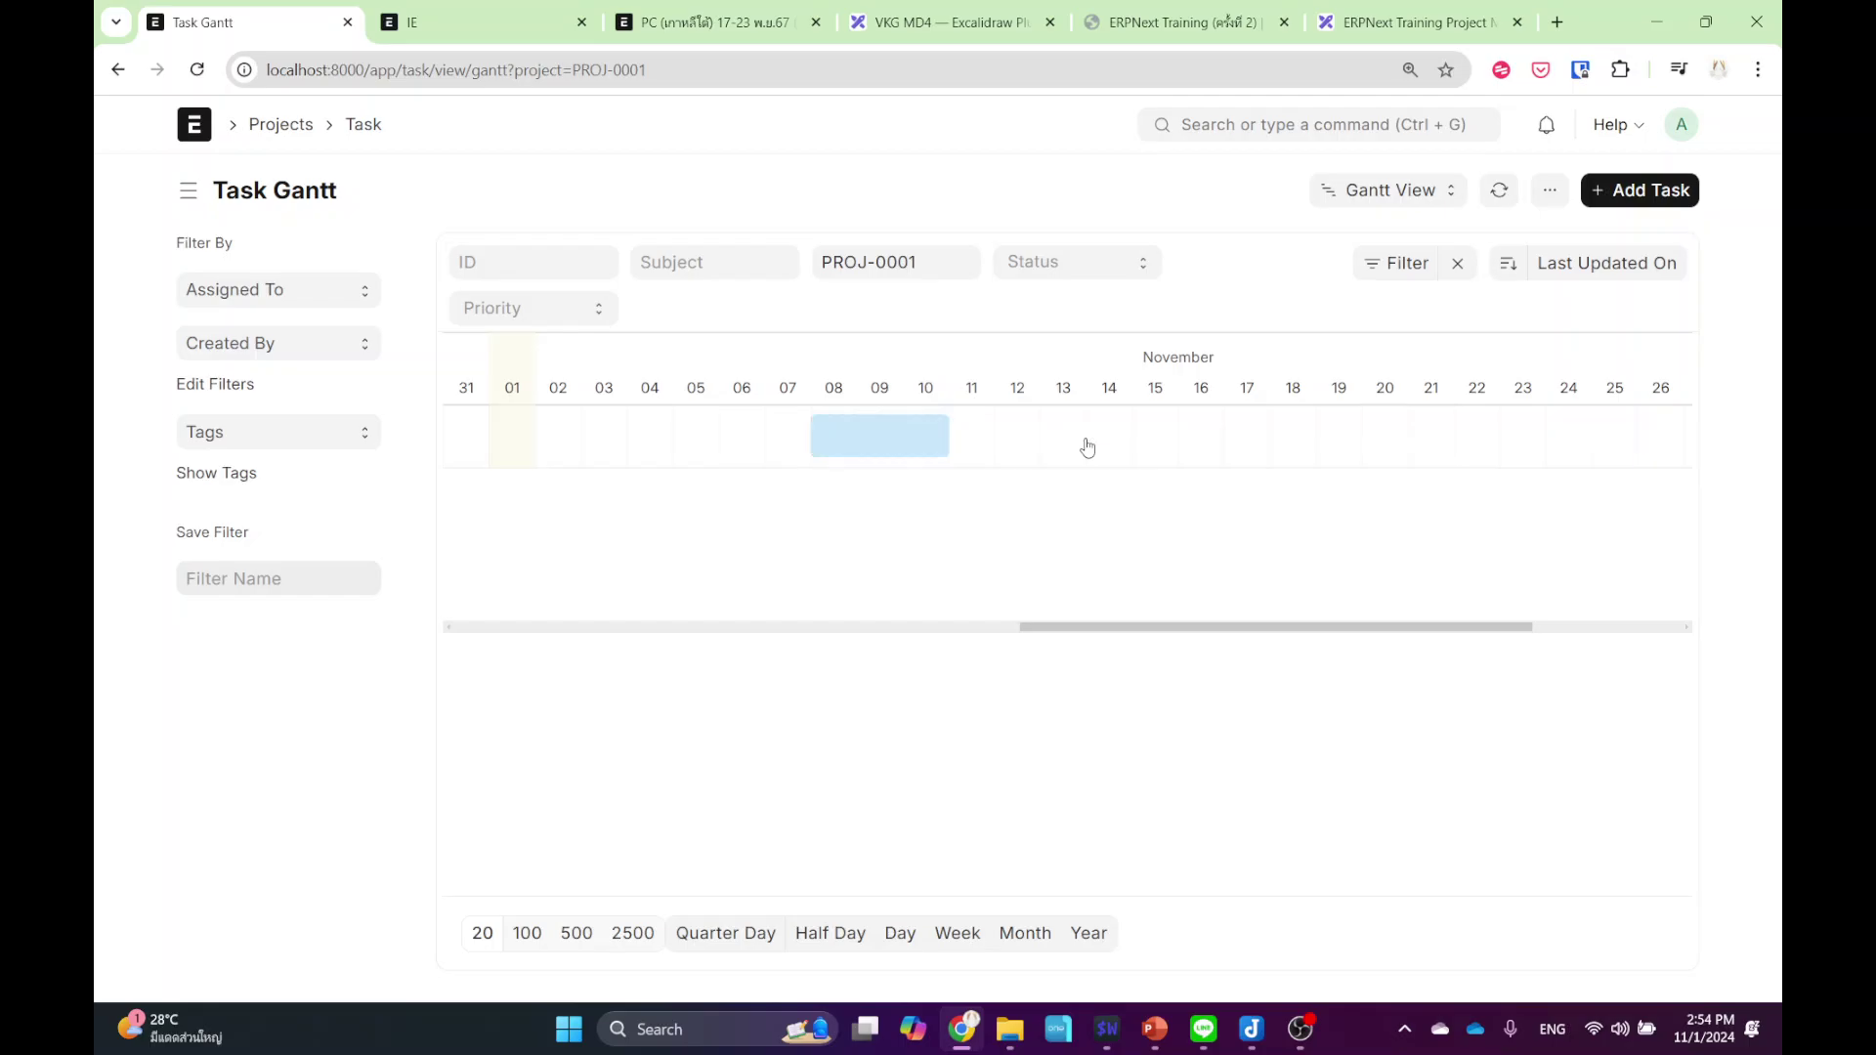
- Switch the tasks from the Gantt chart to the list view, open the Research task and review its fields
{"action": "left_click", "coordinate": [1385, 186]}
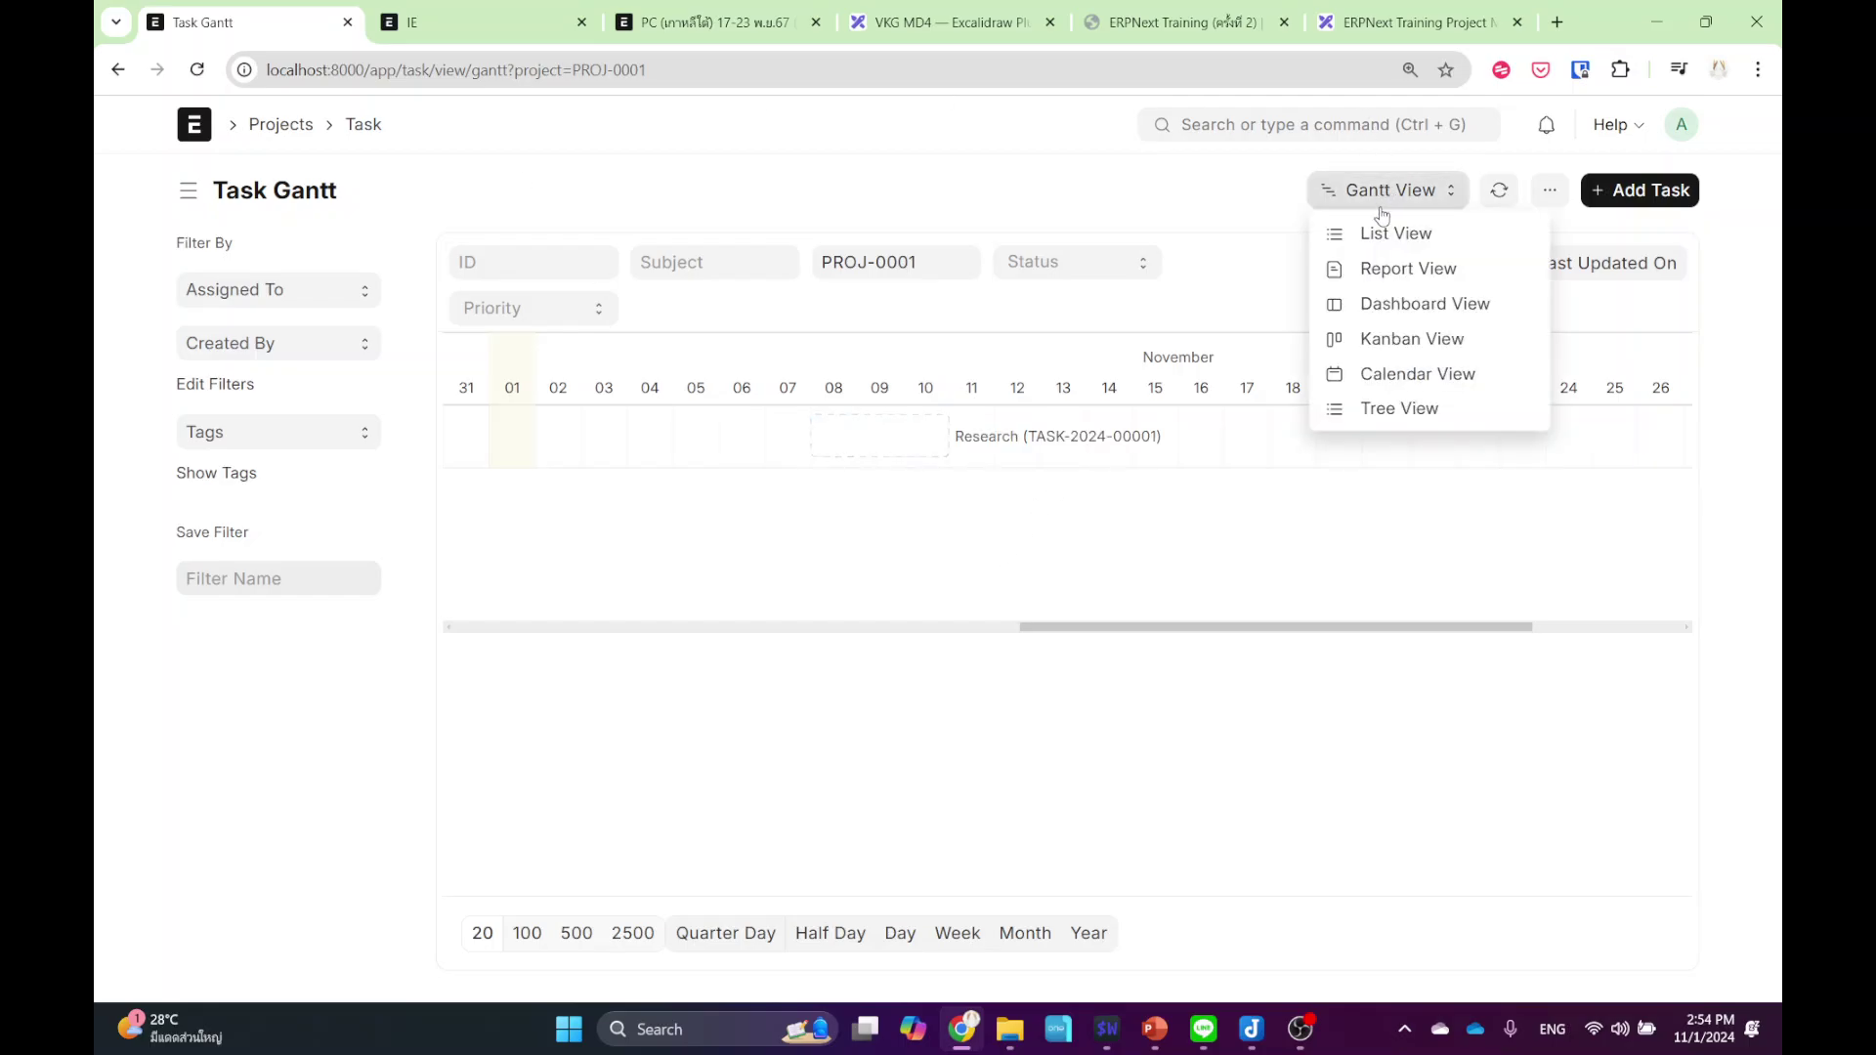
{"action": "left_click", "coordinate": [1377, 237]}
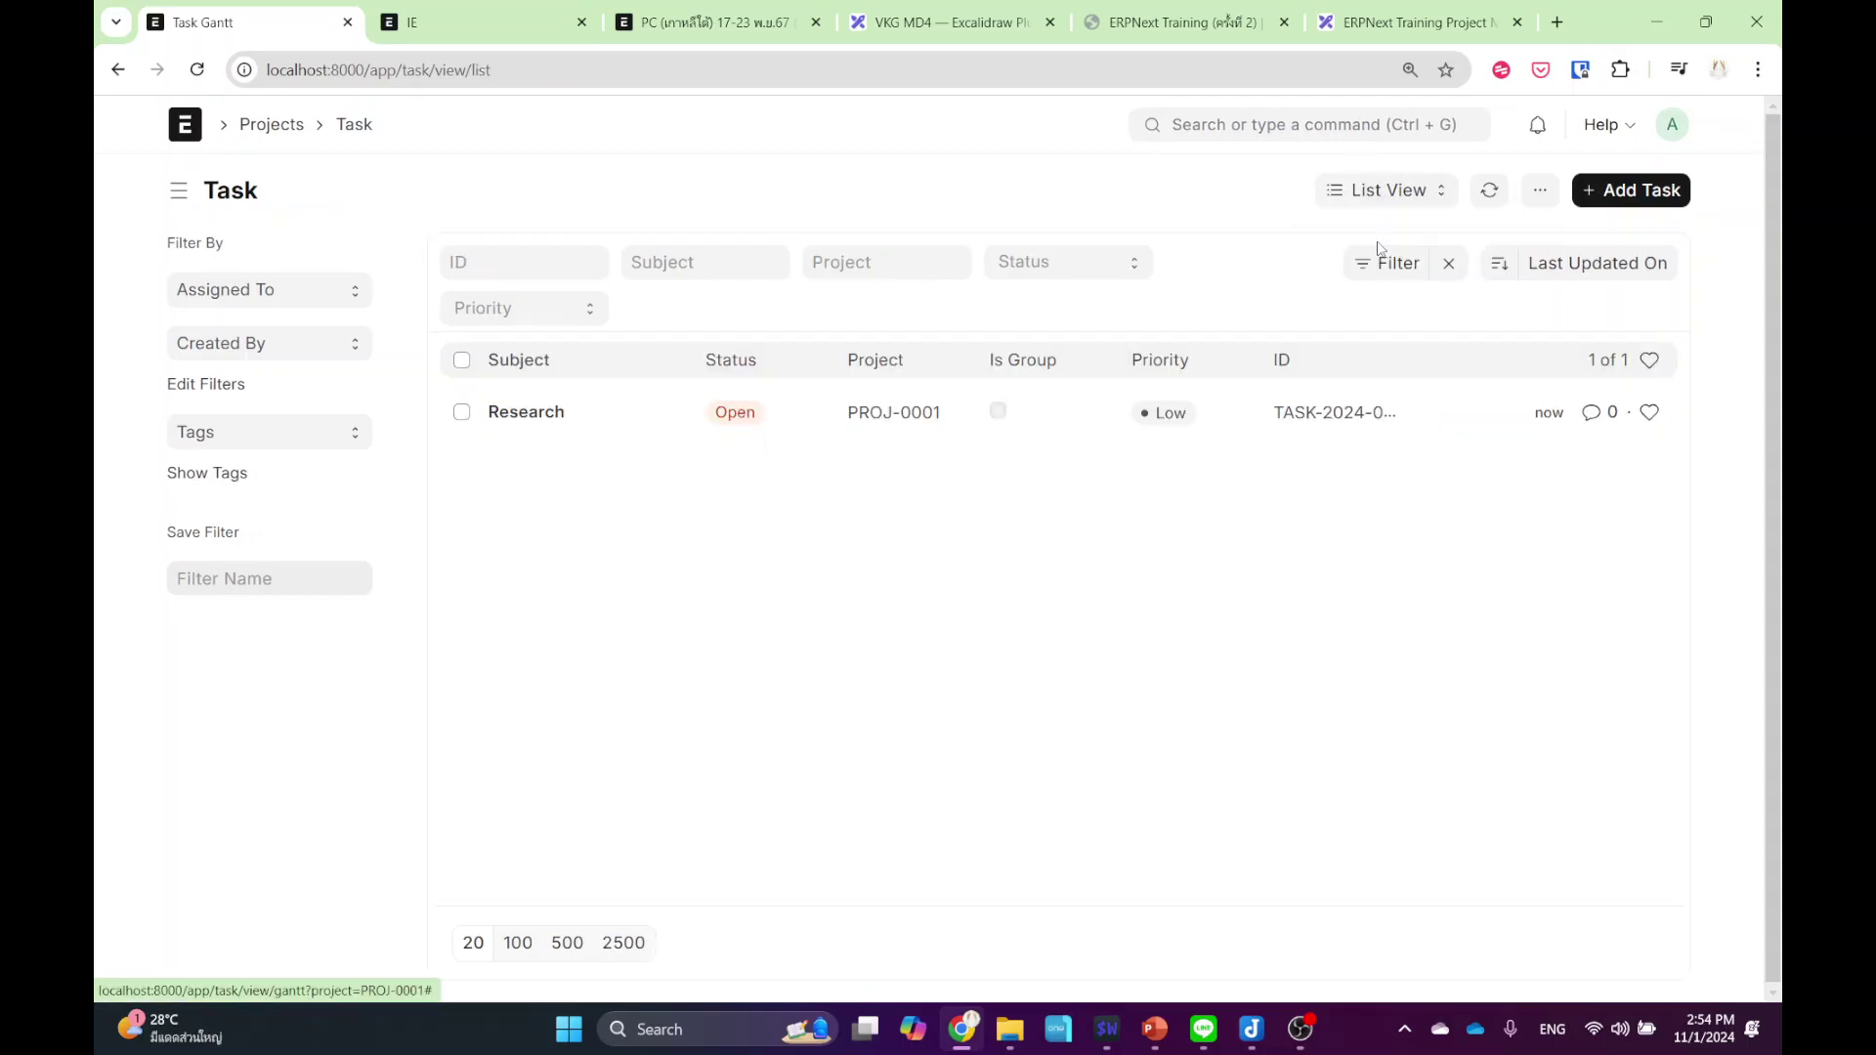
{"action": "left_click", "coordinate": [529, 413]}
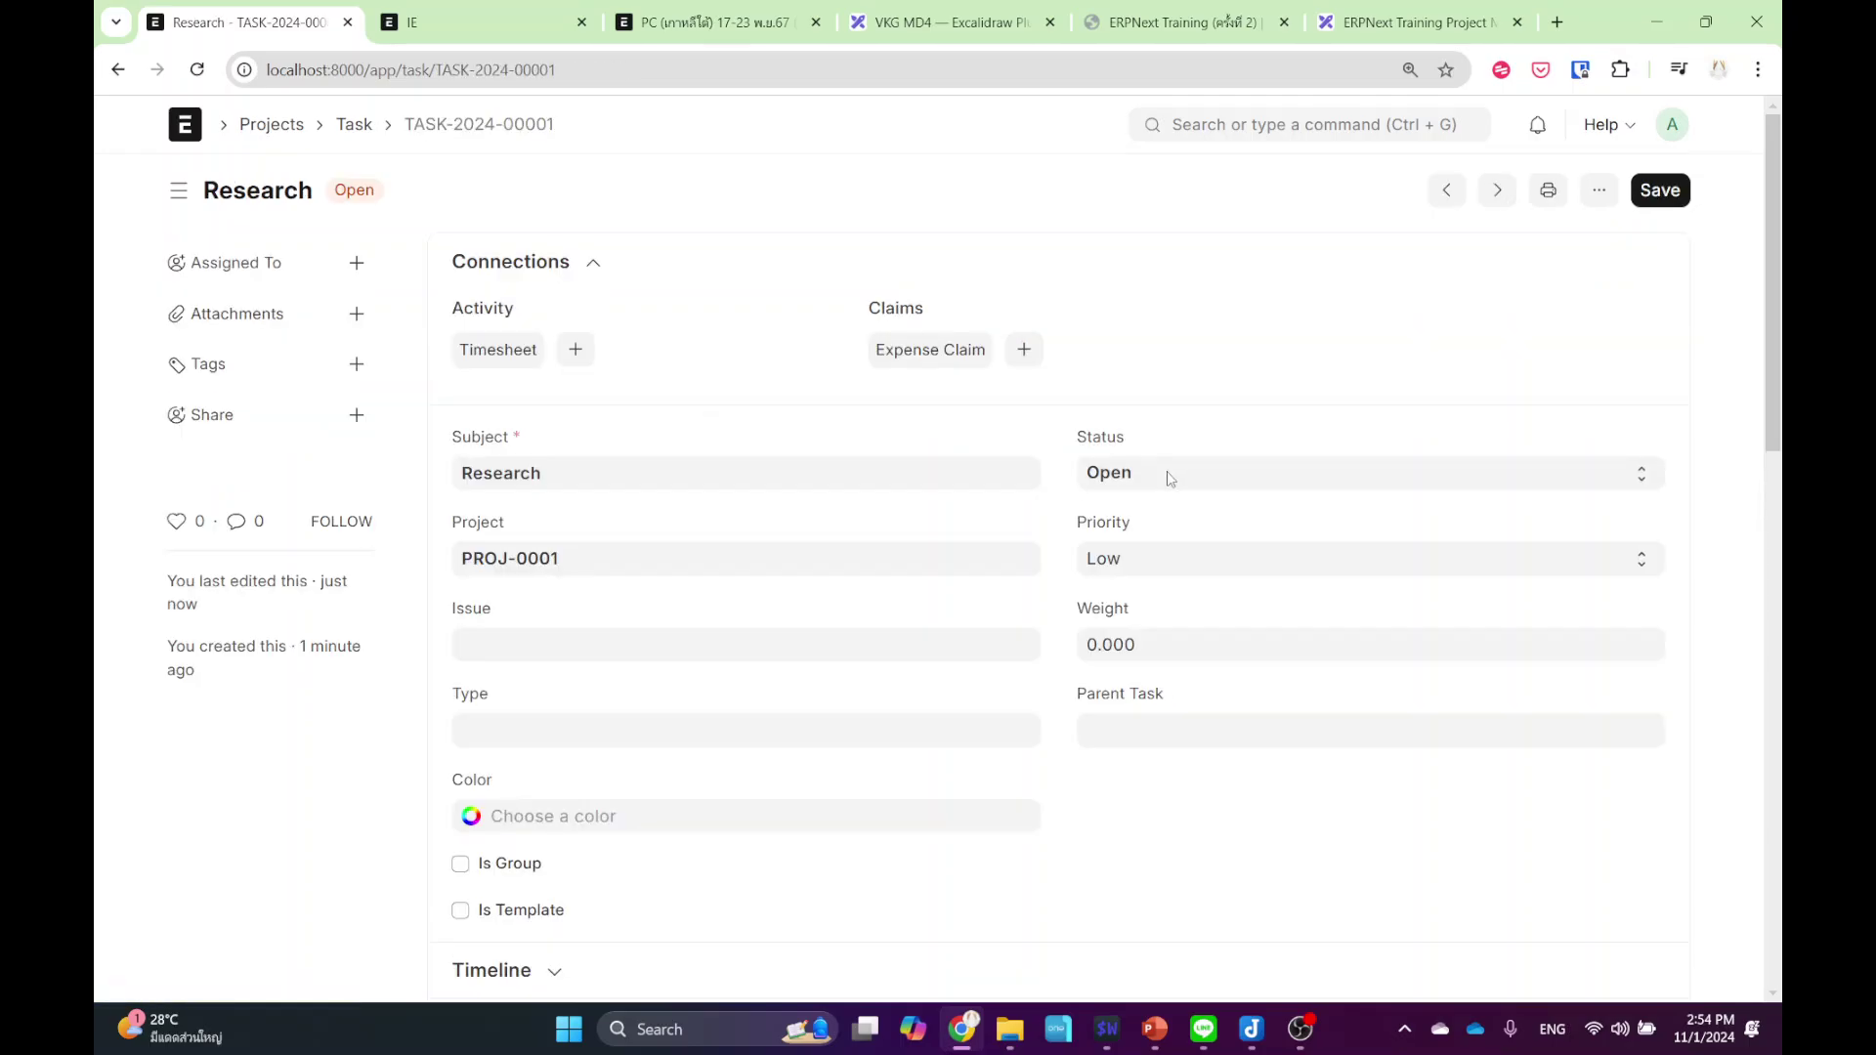
{"action": "scroll", "coordinate": [663, 599], "scroll_direction": "down", "scroll_amount": 5}
{"action": "scroll", "coordinate": [696, 612], "scroll_direction": "up", "scroll_amount": 2}
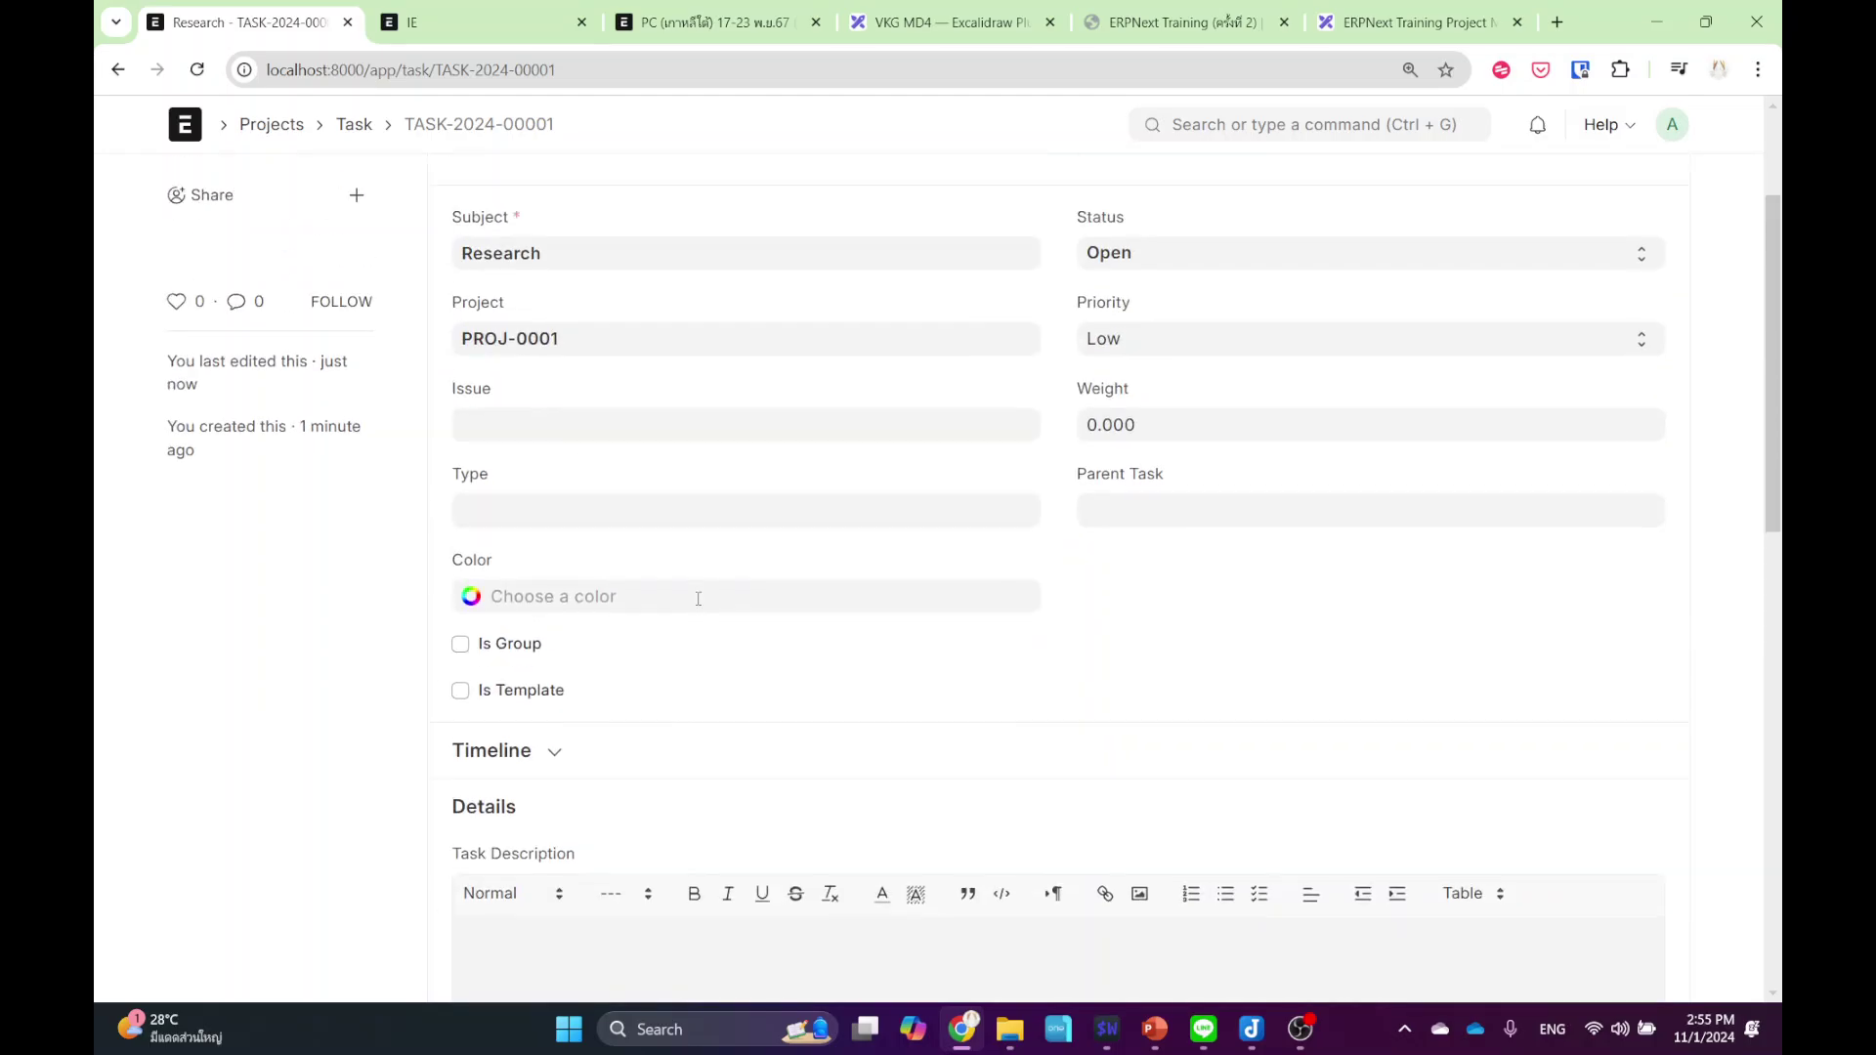
{"action": "scroll", "coordinate": [1133, 486], "scroll_direction": "up", "scroll_amount": 2}
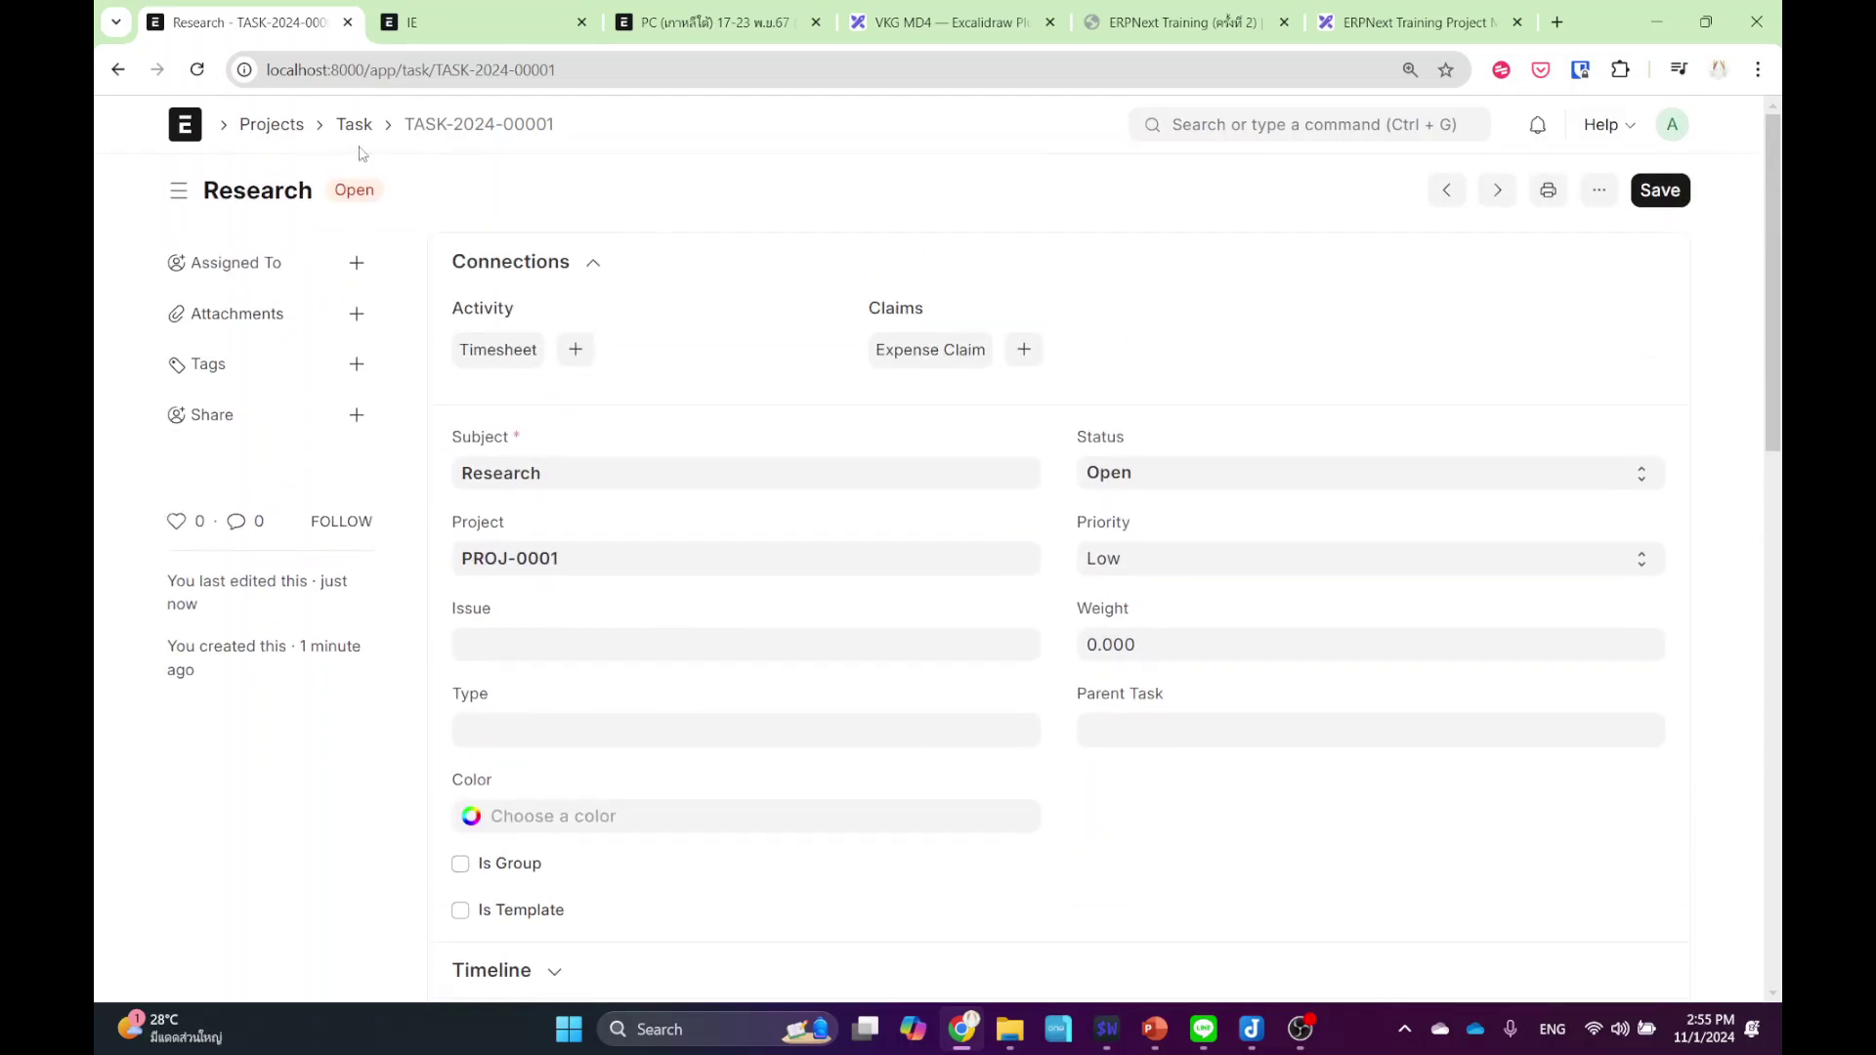
- Return to the Gantt chart, extend the Research task to end on November 24, and shift it to November 13–29
{"action": "left_click", "coordinate": [118, 70]}
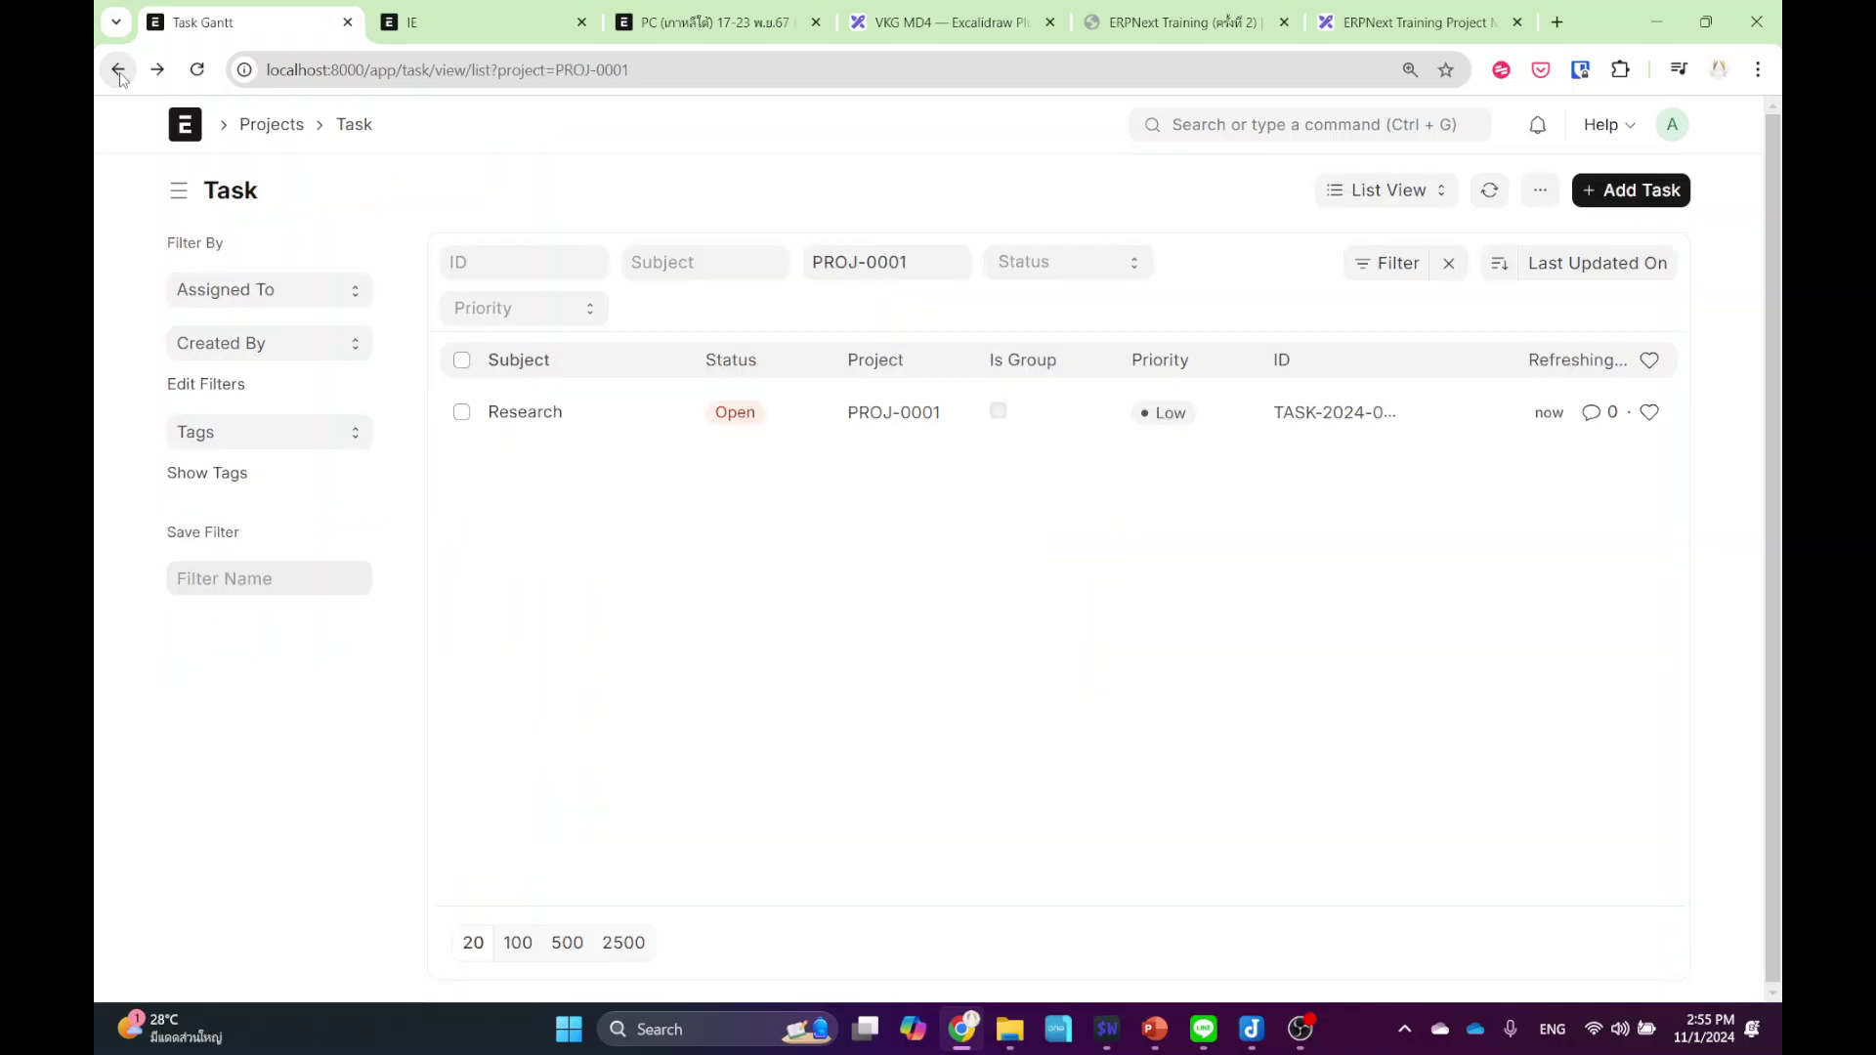
{"action": "left_click", "coordinate": [118, 70]}
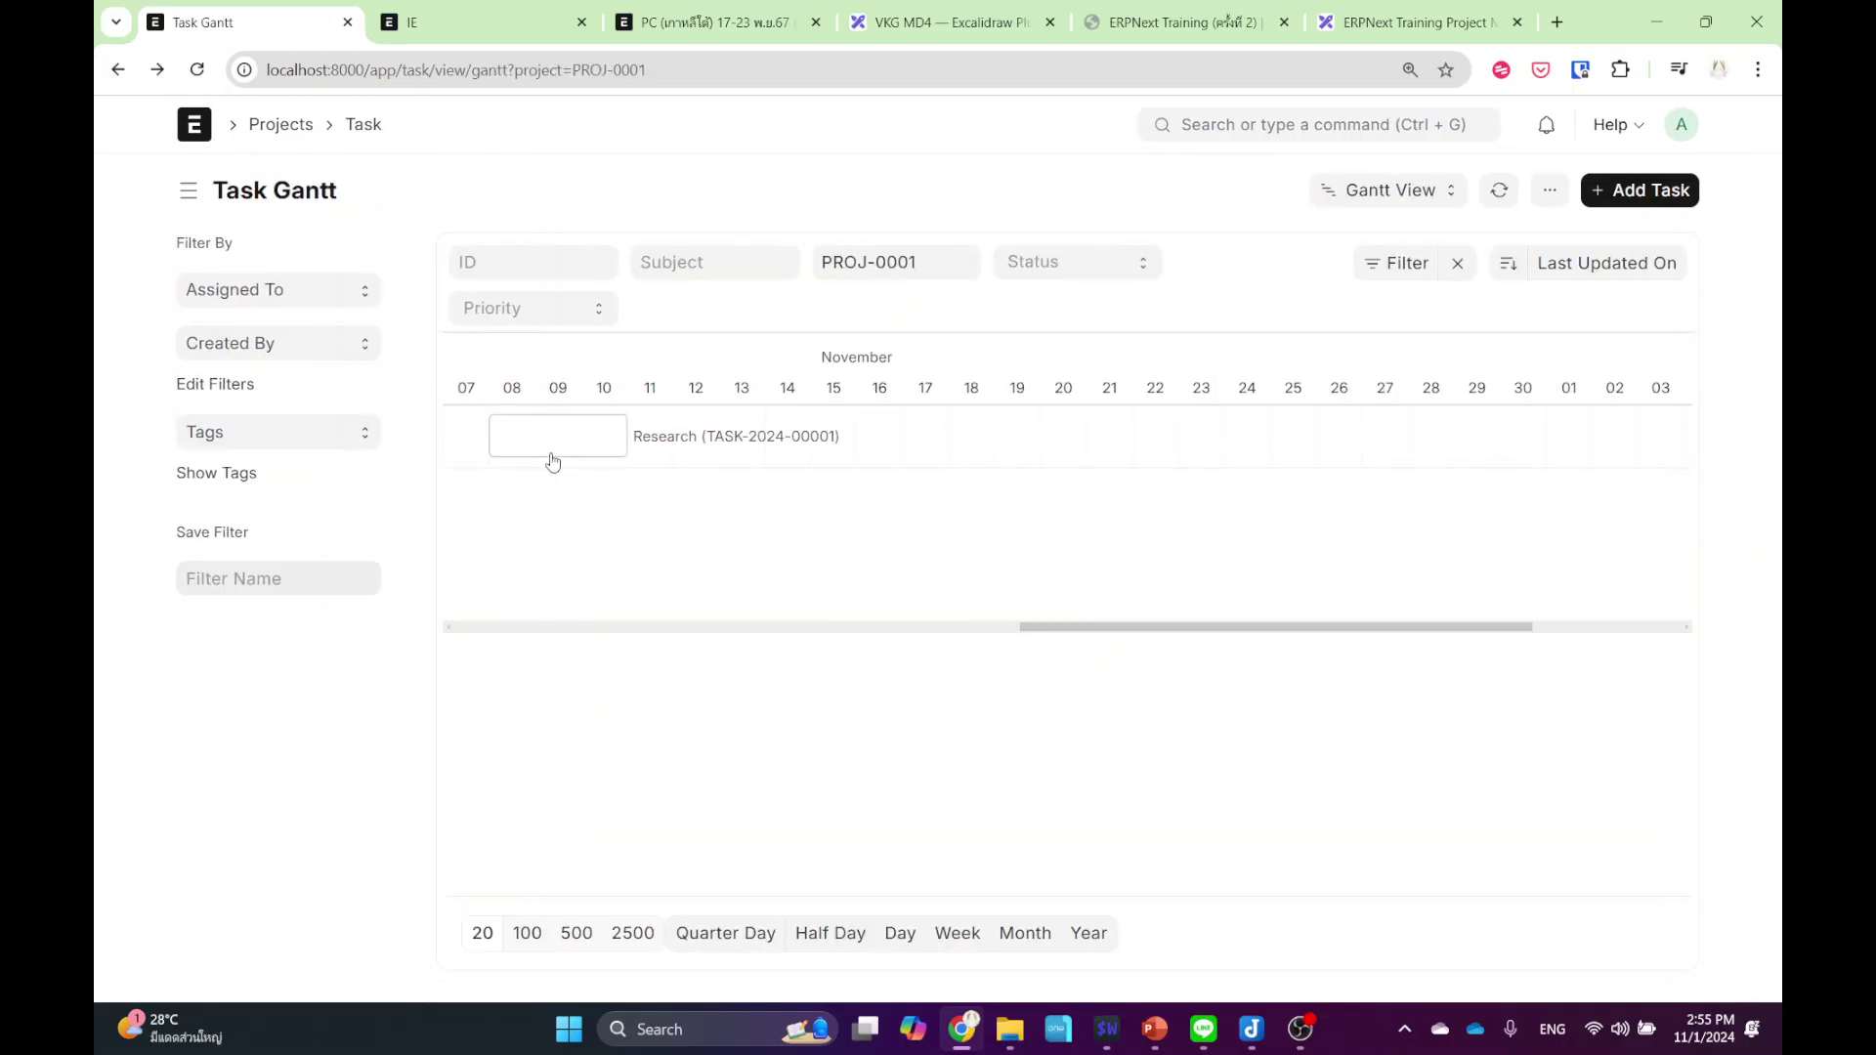
{"action": "left_click", "coordinate": [553, 455]}
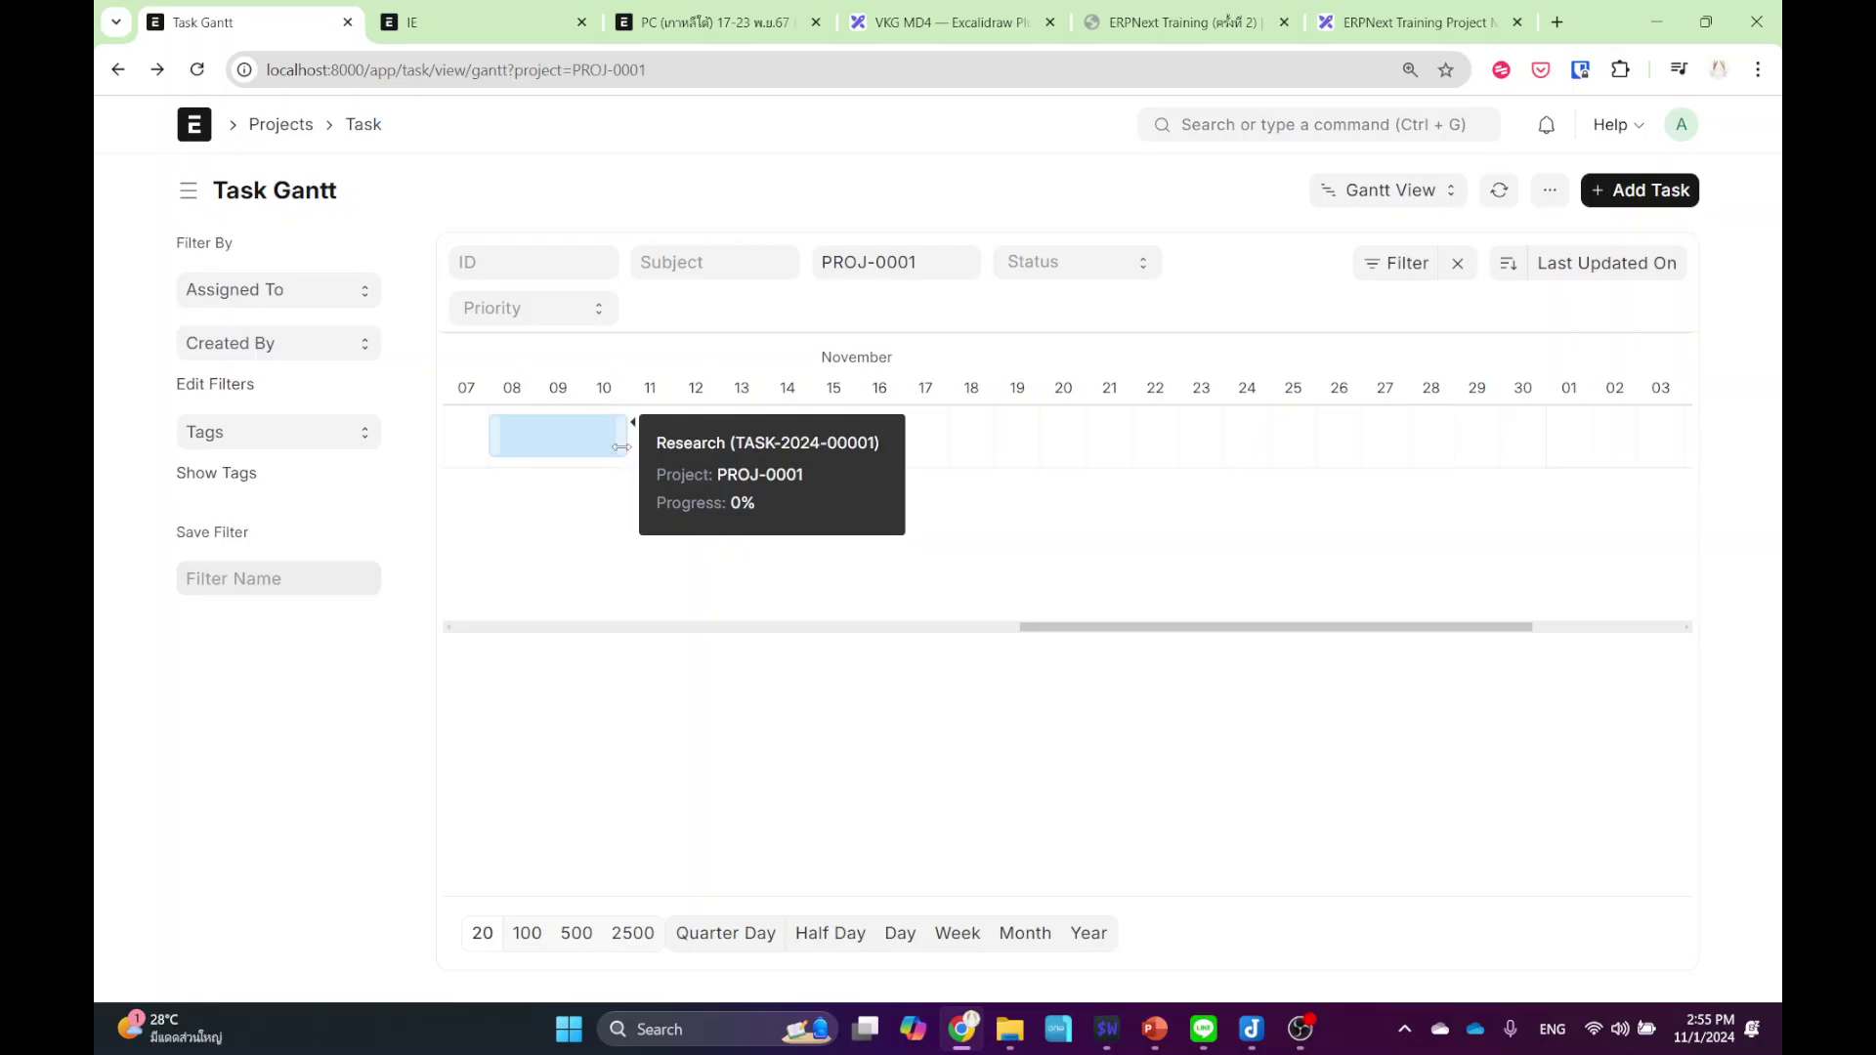
{"action": "left_click_drag", "start_coordinate": [621, 446], "coordinate": [1254, 442]}
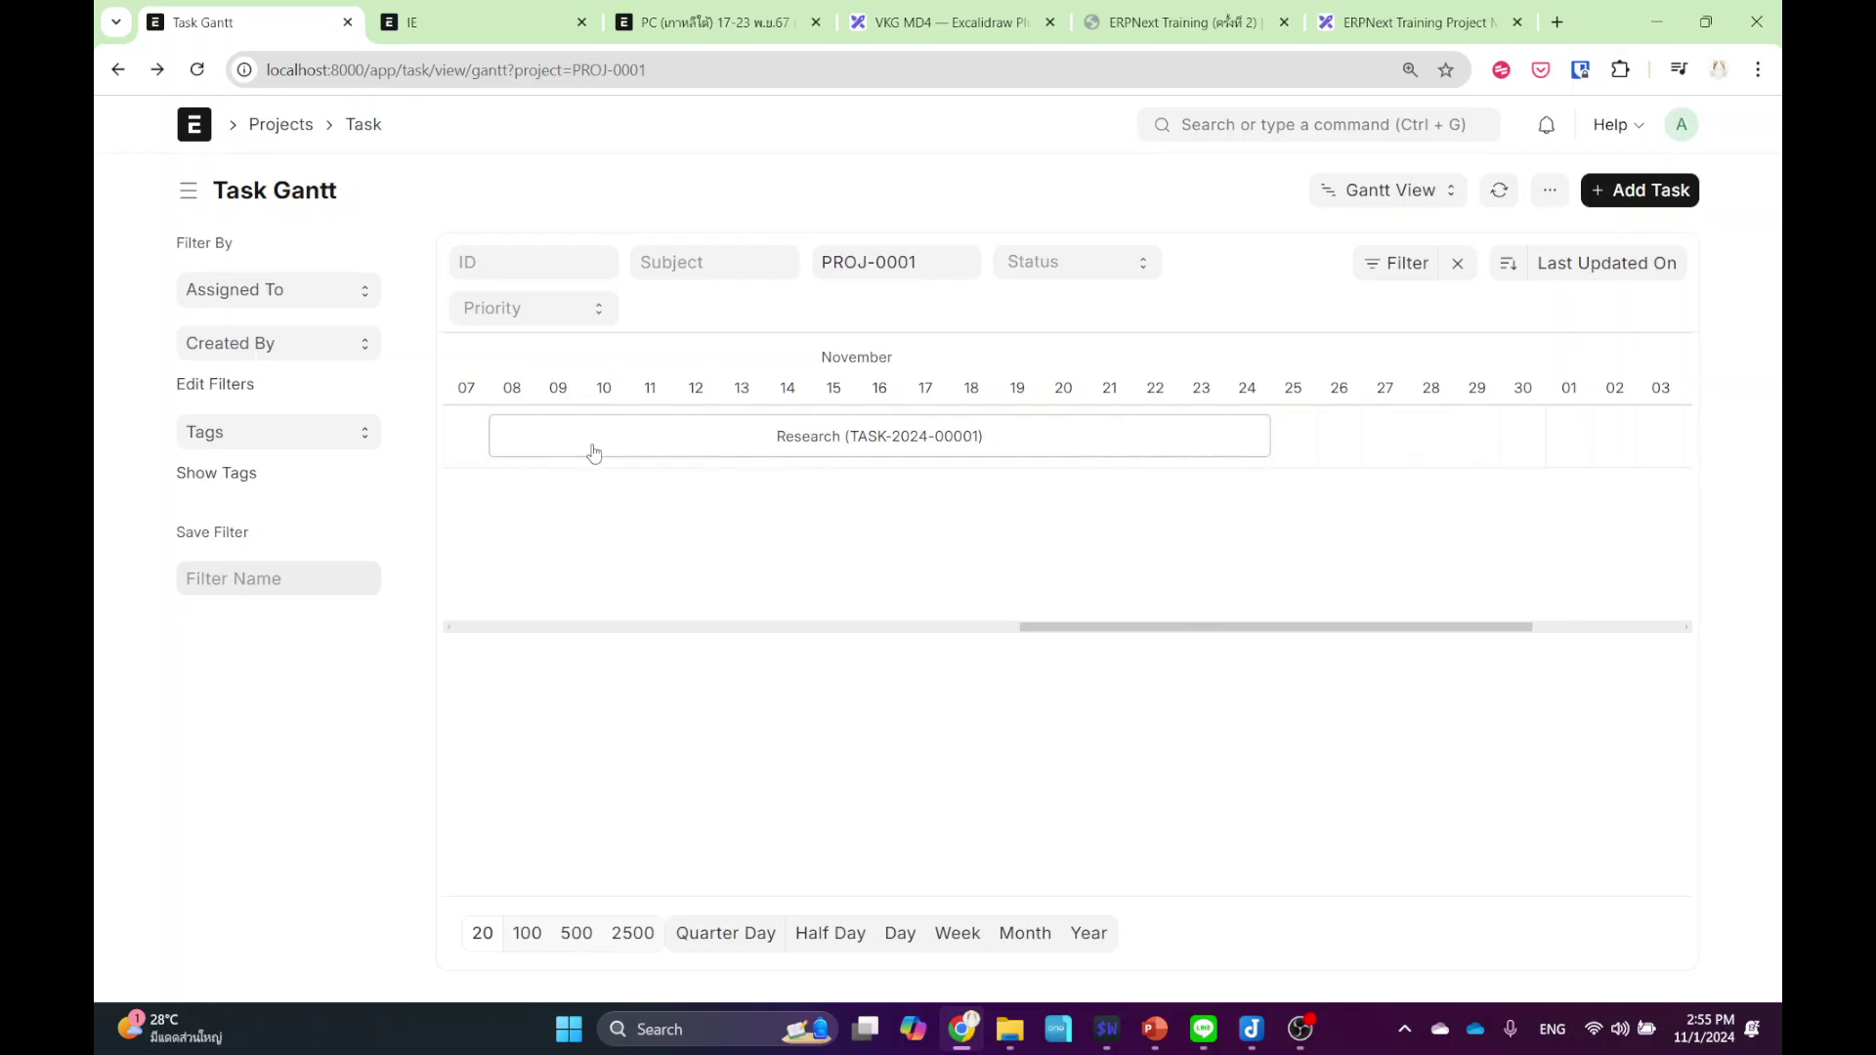
{"action": "left_click_drag", "start_coordinate": [662, 448], "coordinate": [894, 445]}
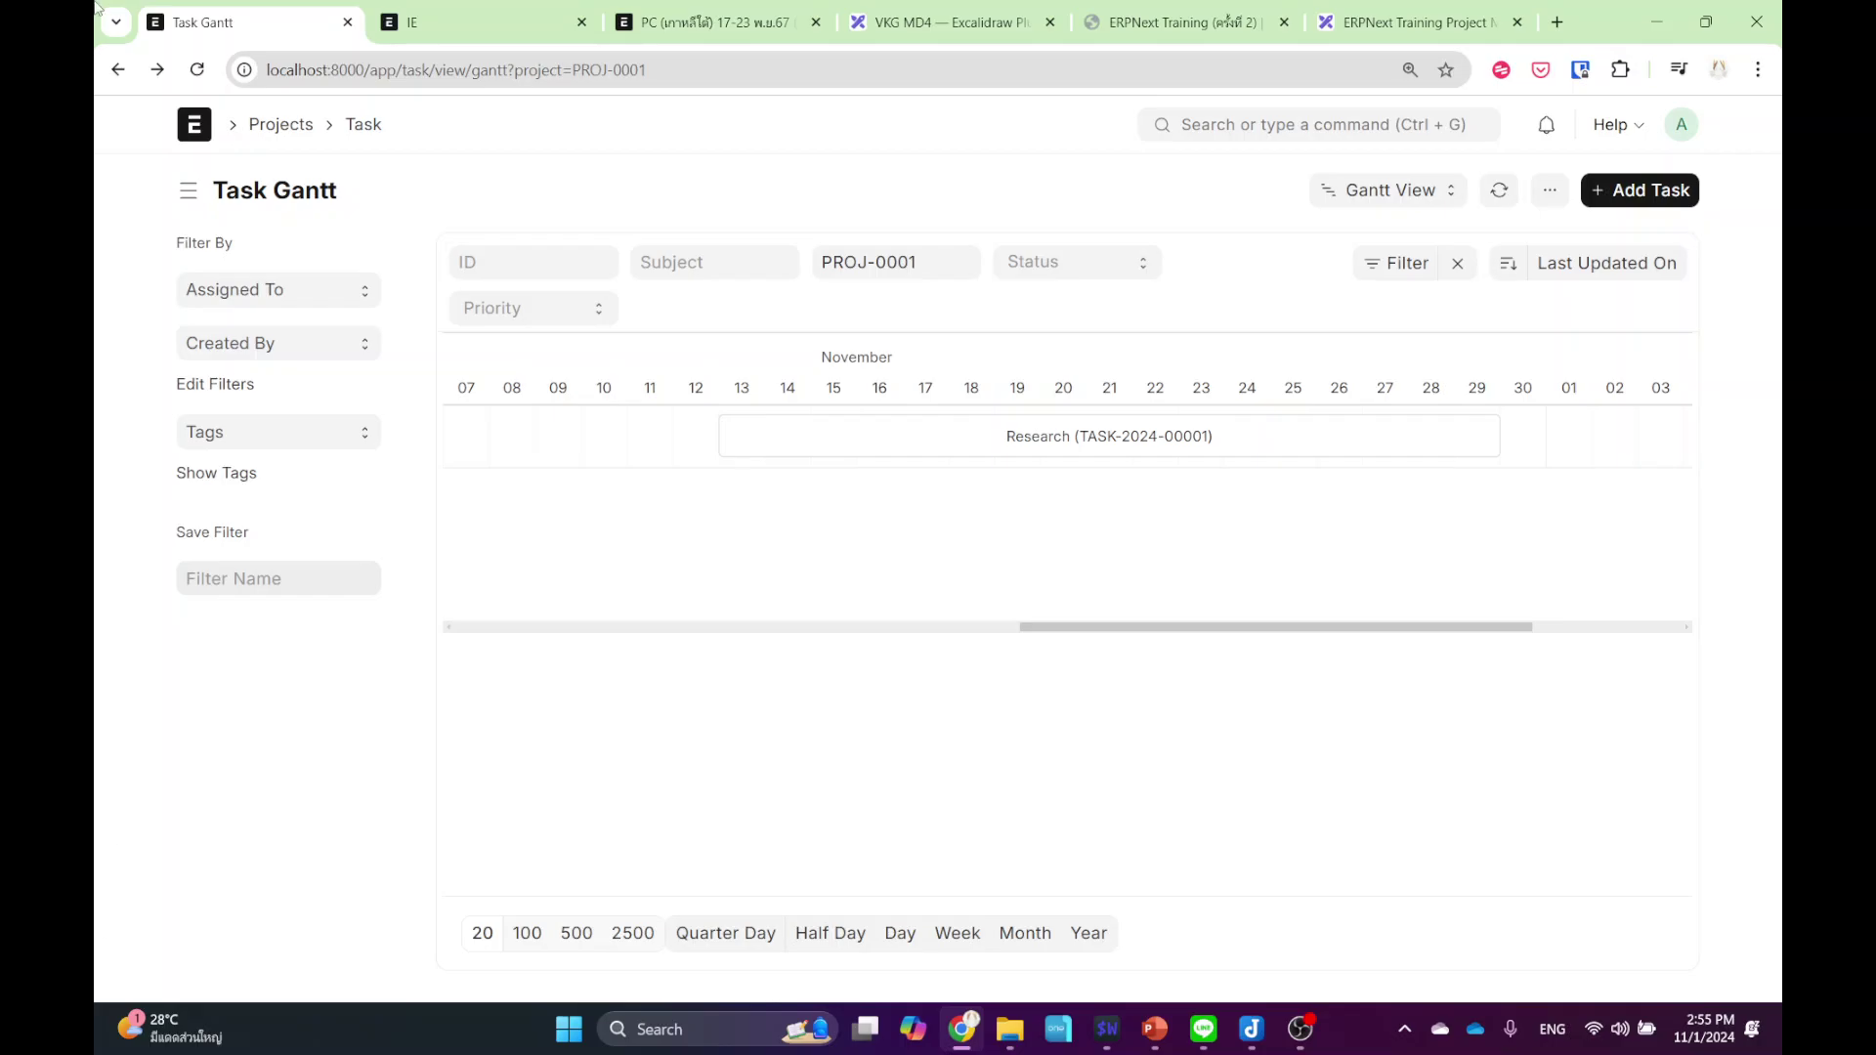
{"action": "left_click", "coordinate": [1016, 451]}
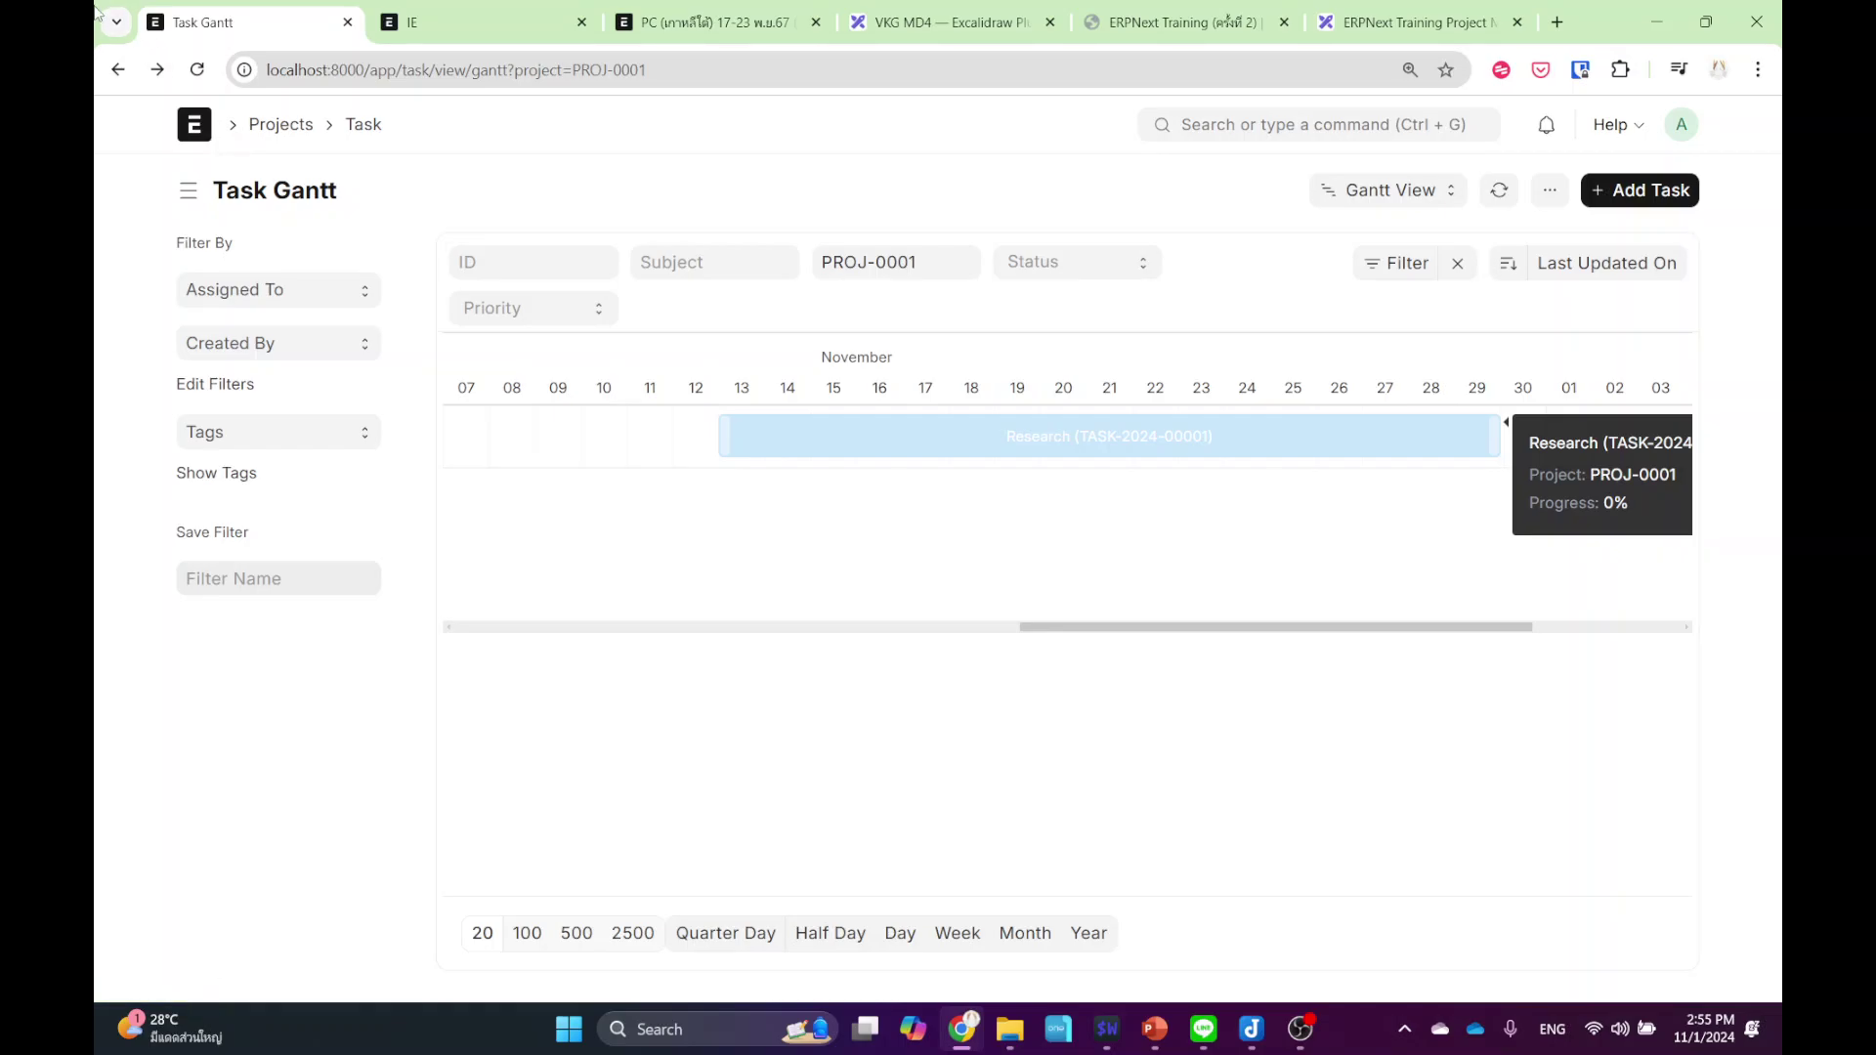
- Go back to Project 1 and save a new linked task with the subject "Brainstroming"
{"action": "left_click", "coordinate": [116, 70]}
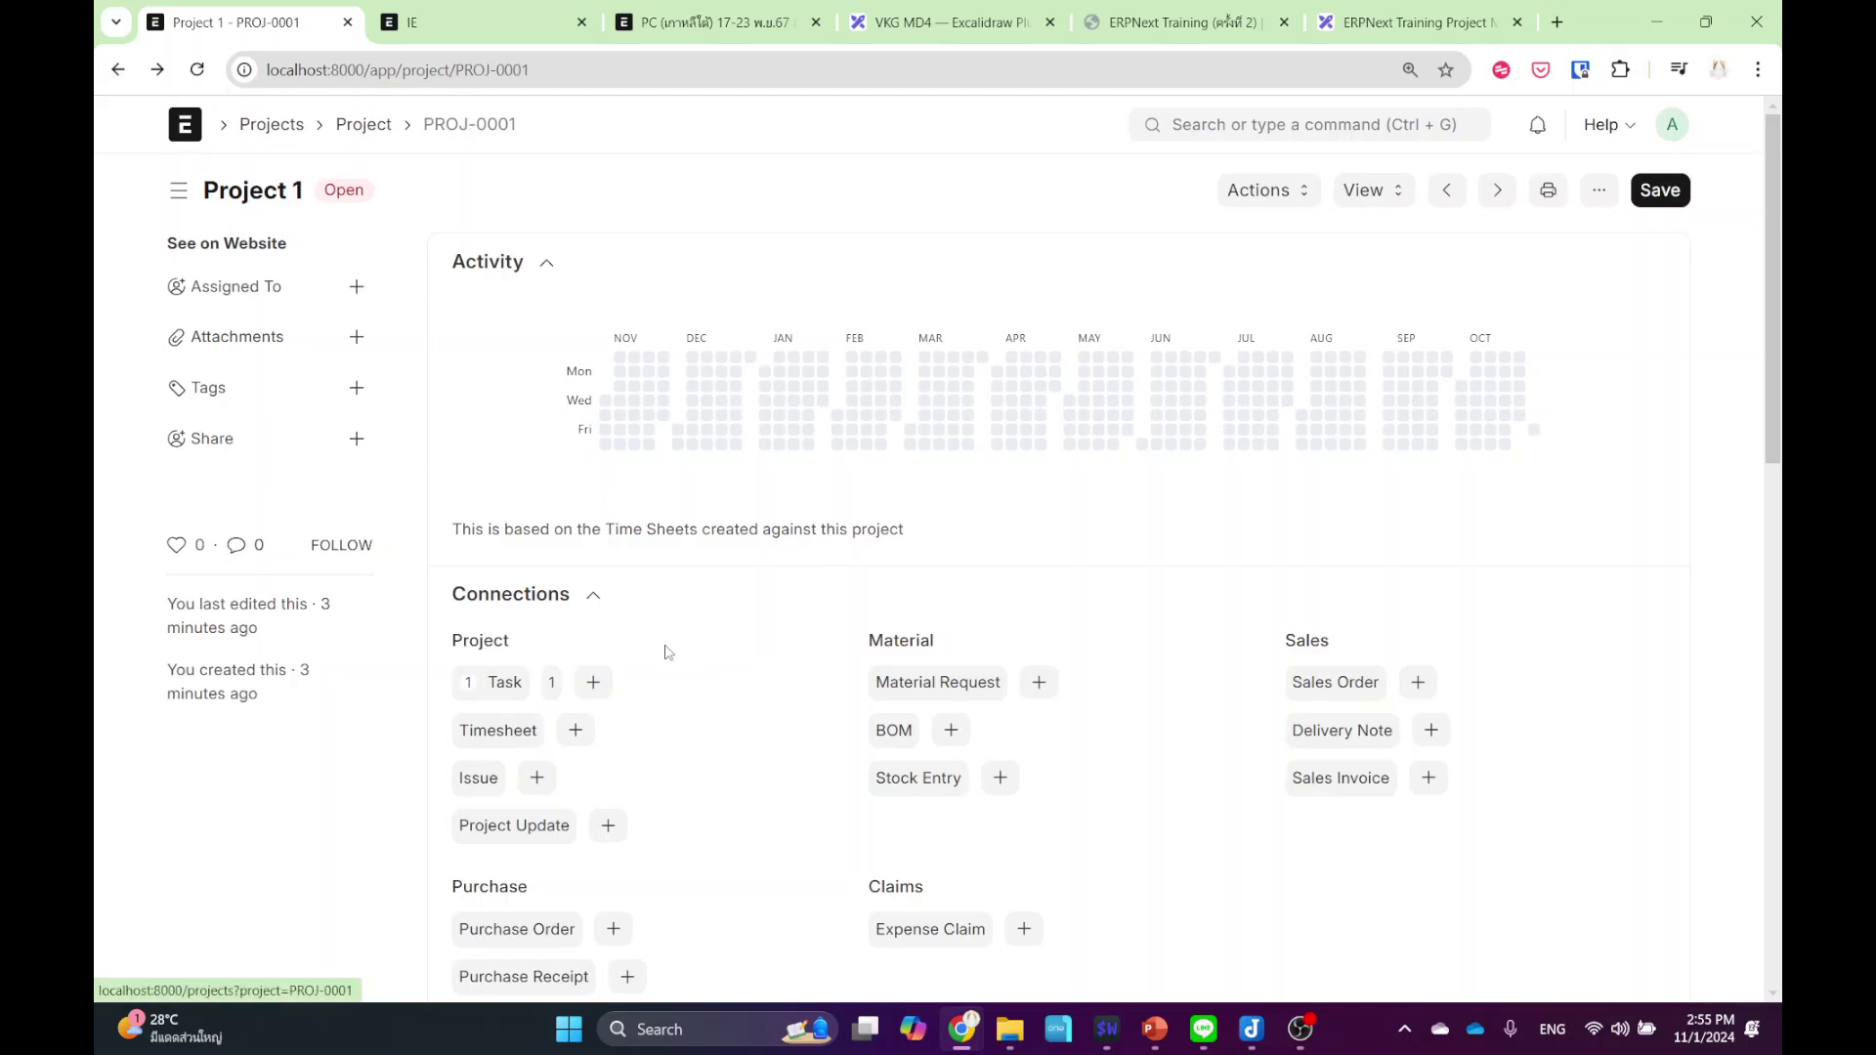
{"action": "left_click", "coordinate": [593, 682]}
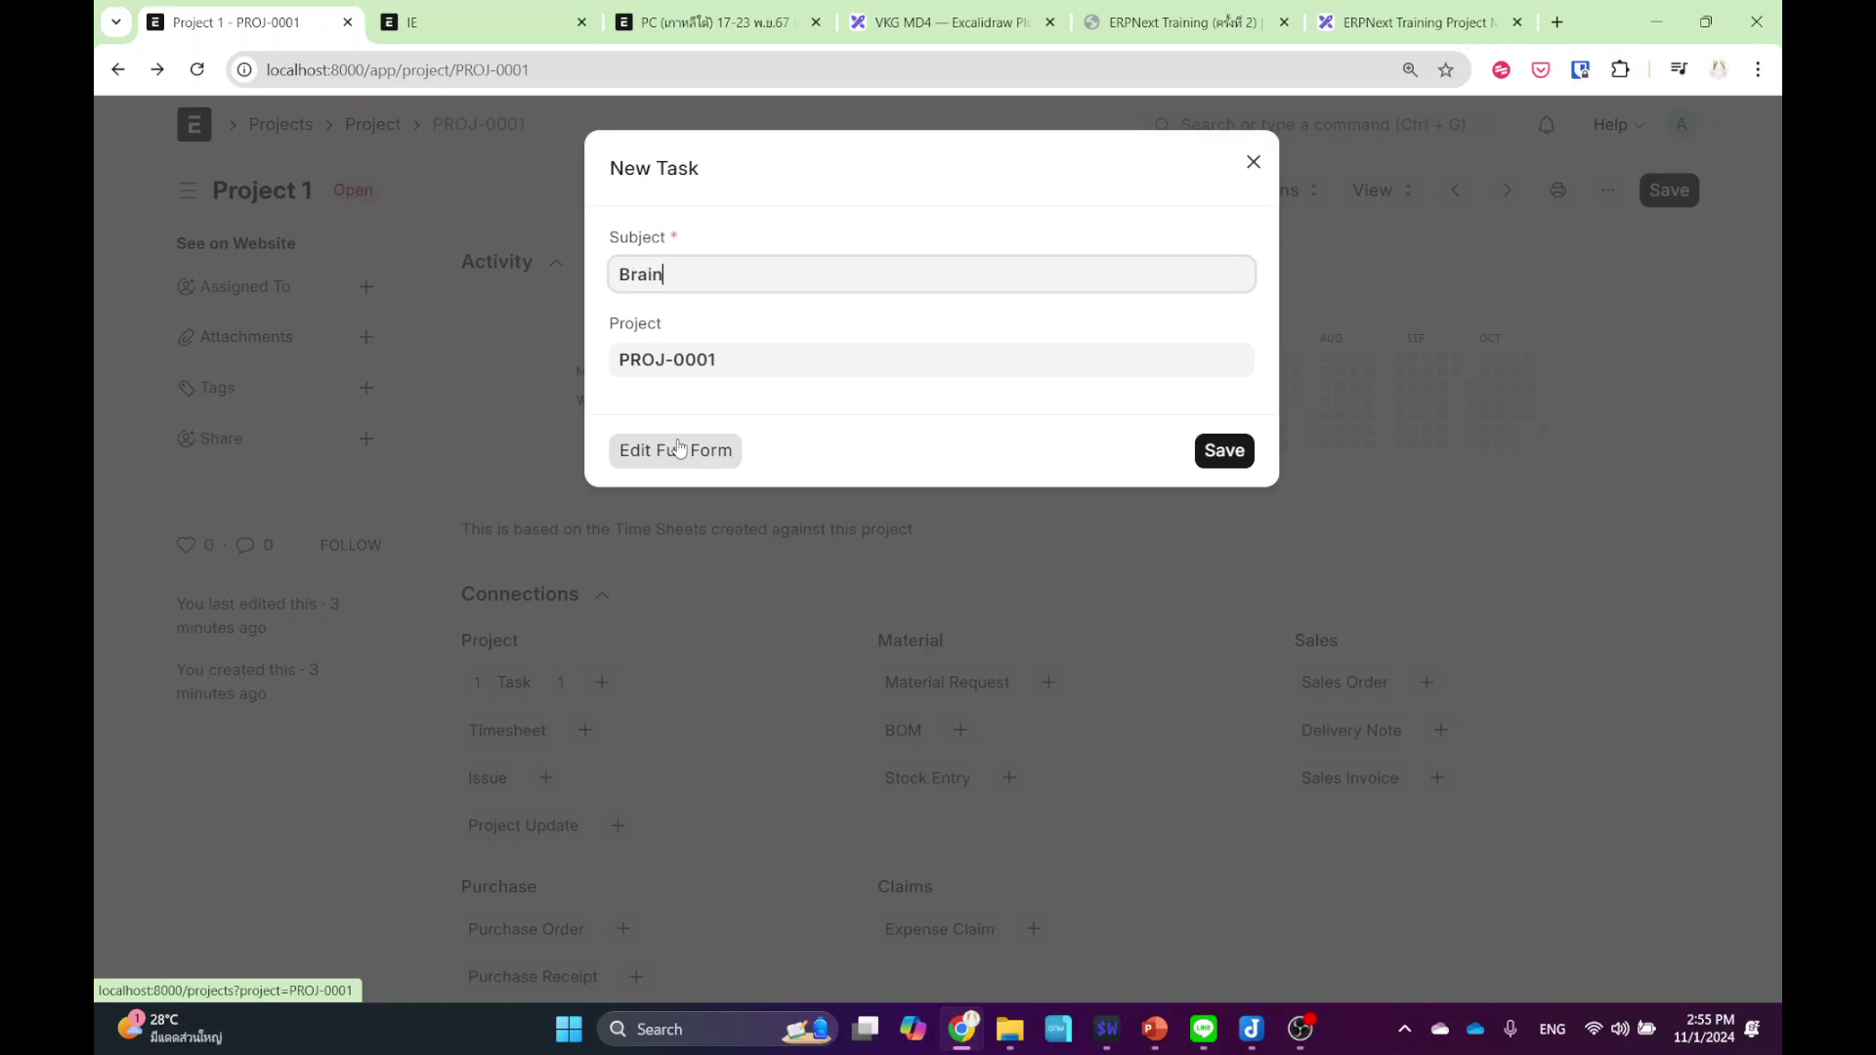
{"action": "type", "text": "ming"}
{"action": "left_click", "coordinate": [1221, 452]}
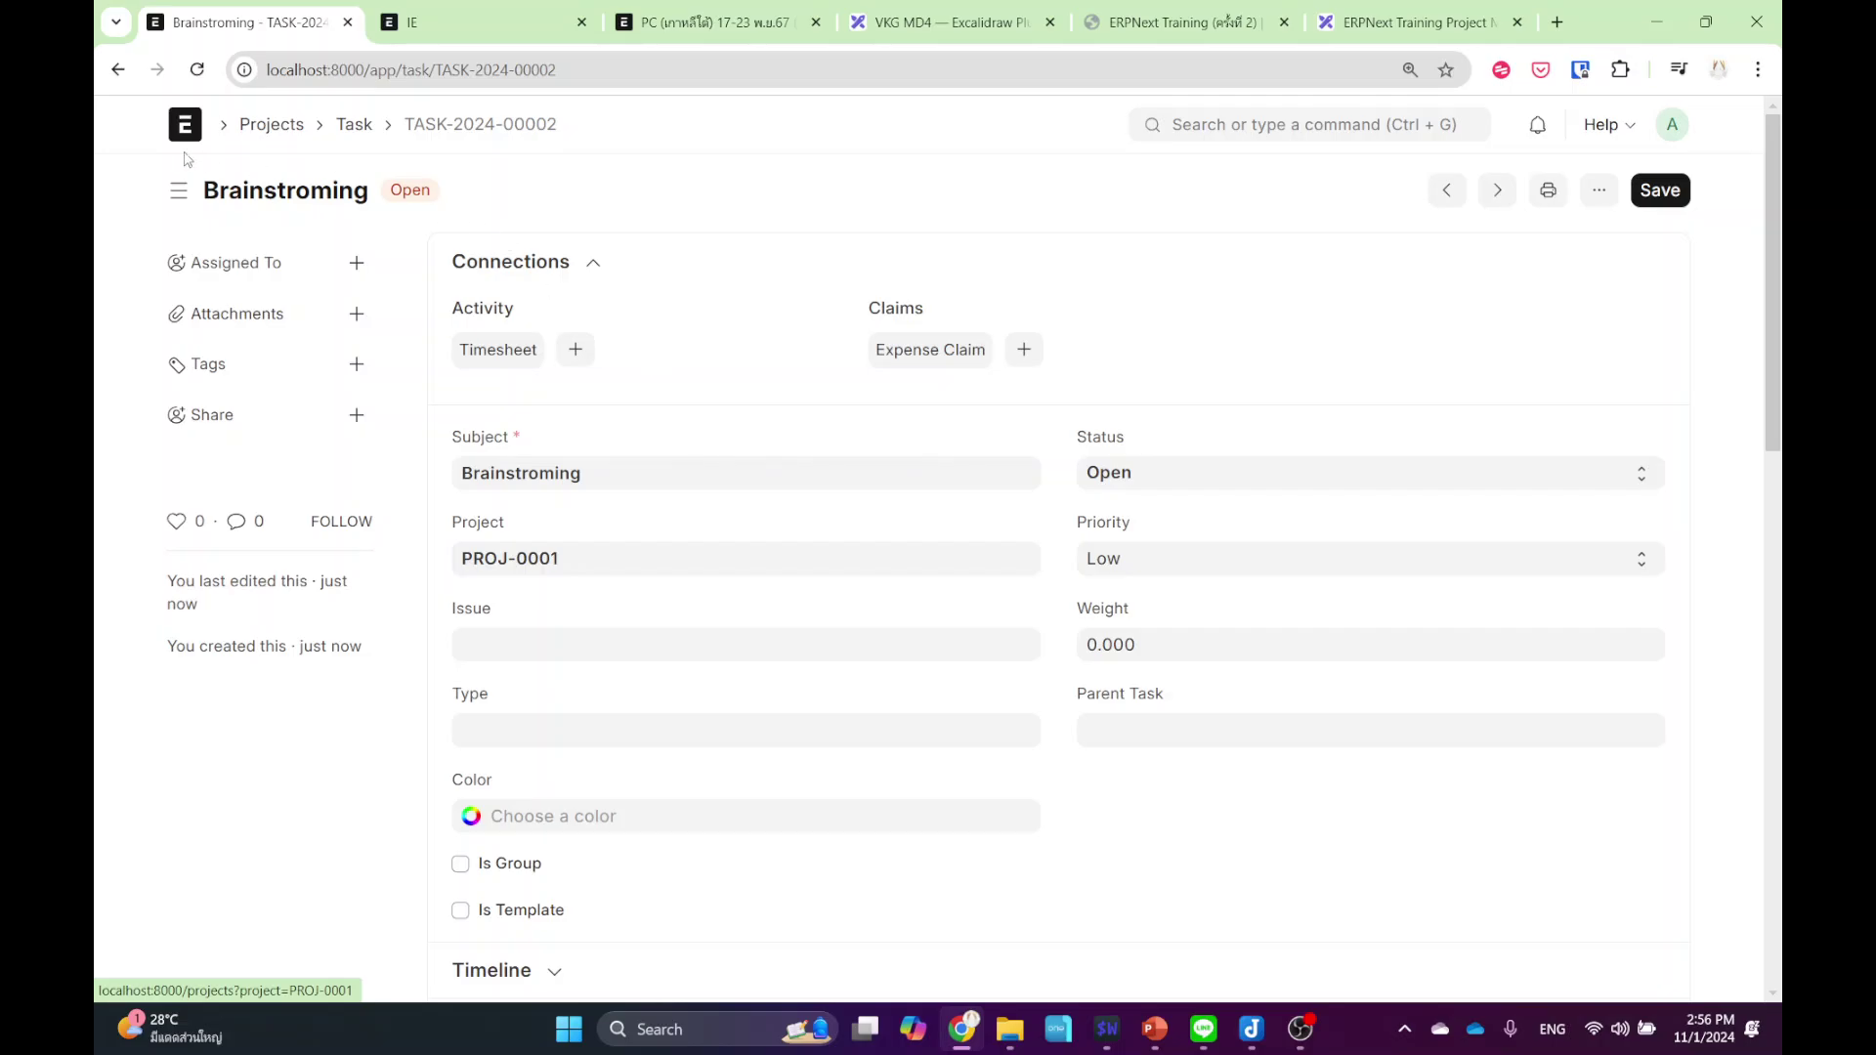
- Reopen Project 1's Gantt chart, move the Brainstroming task to November 13–15 and reload the page
{"action": "left_click", "coordinate": [119, 70]}
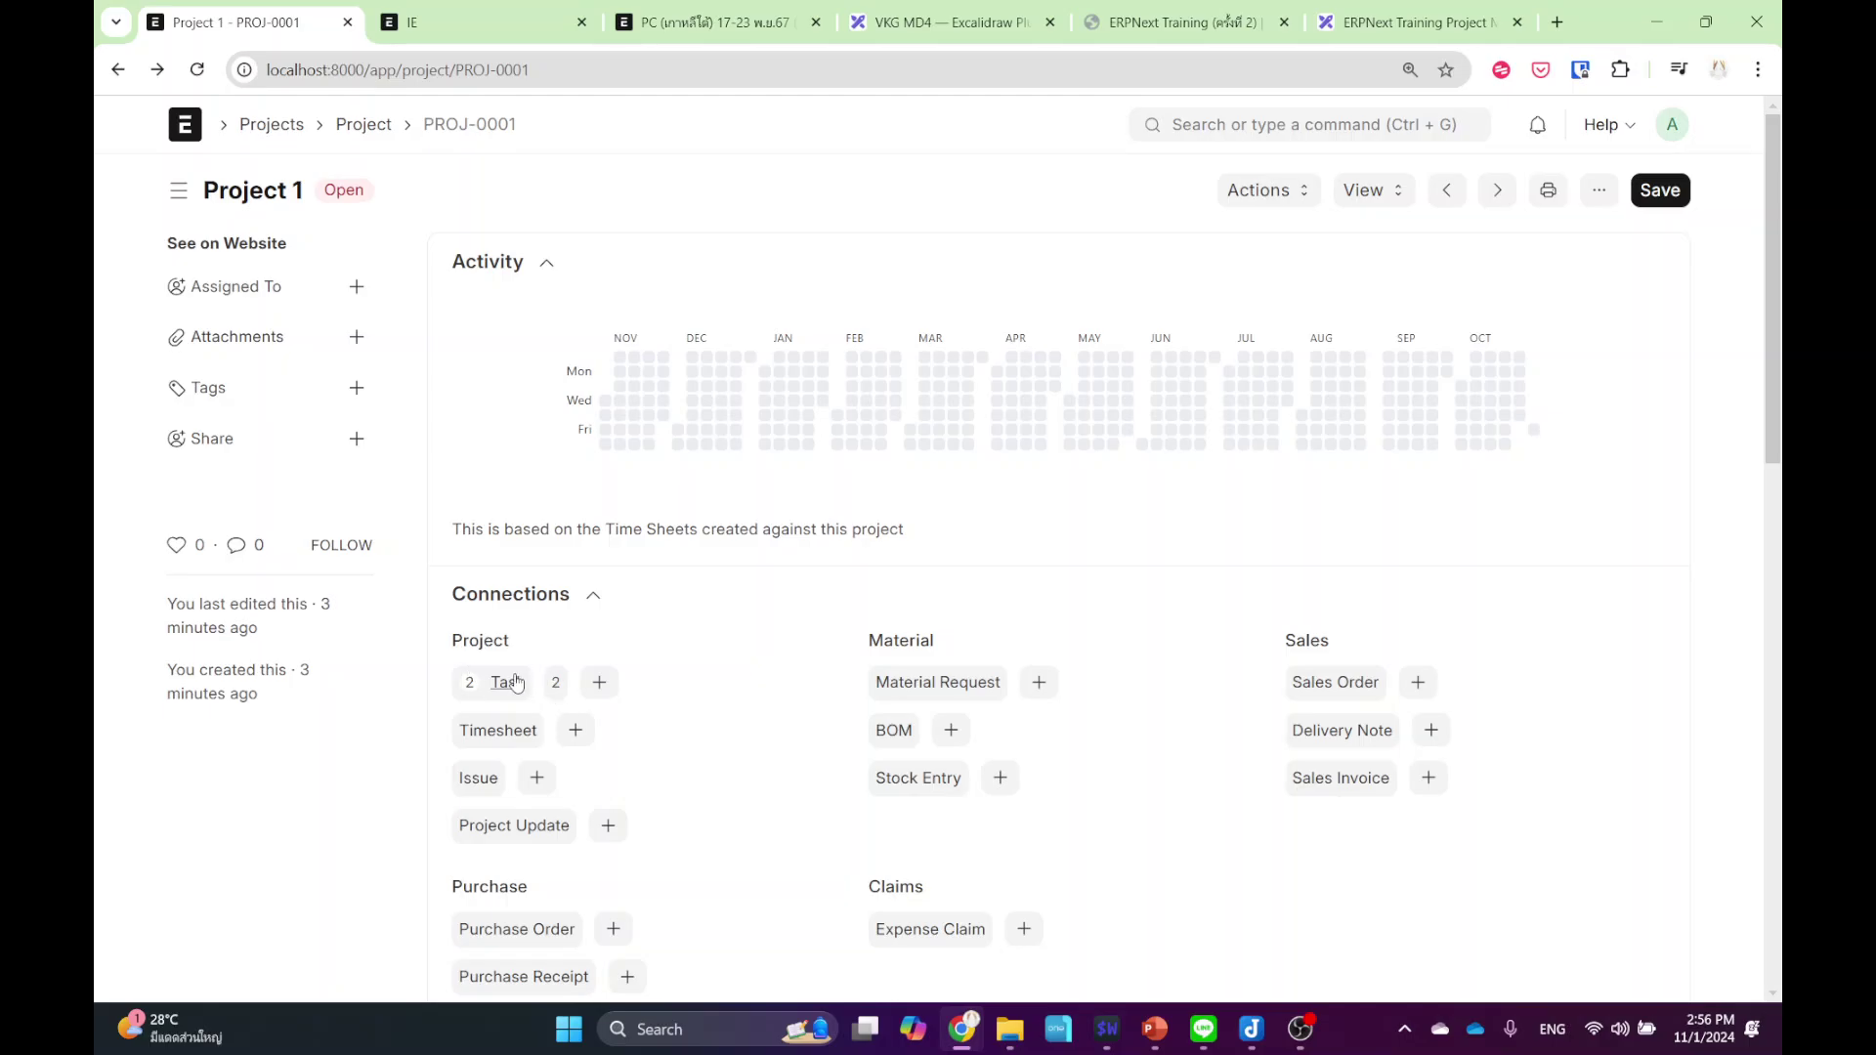
{"action": "left_click", "coordinate": [1378, 195]}
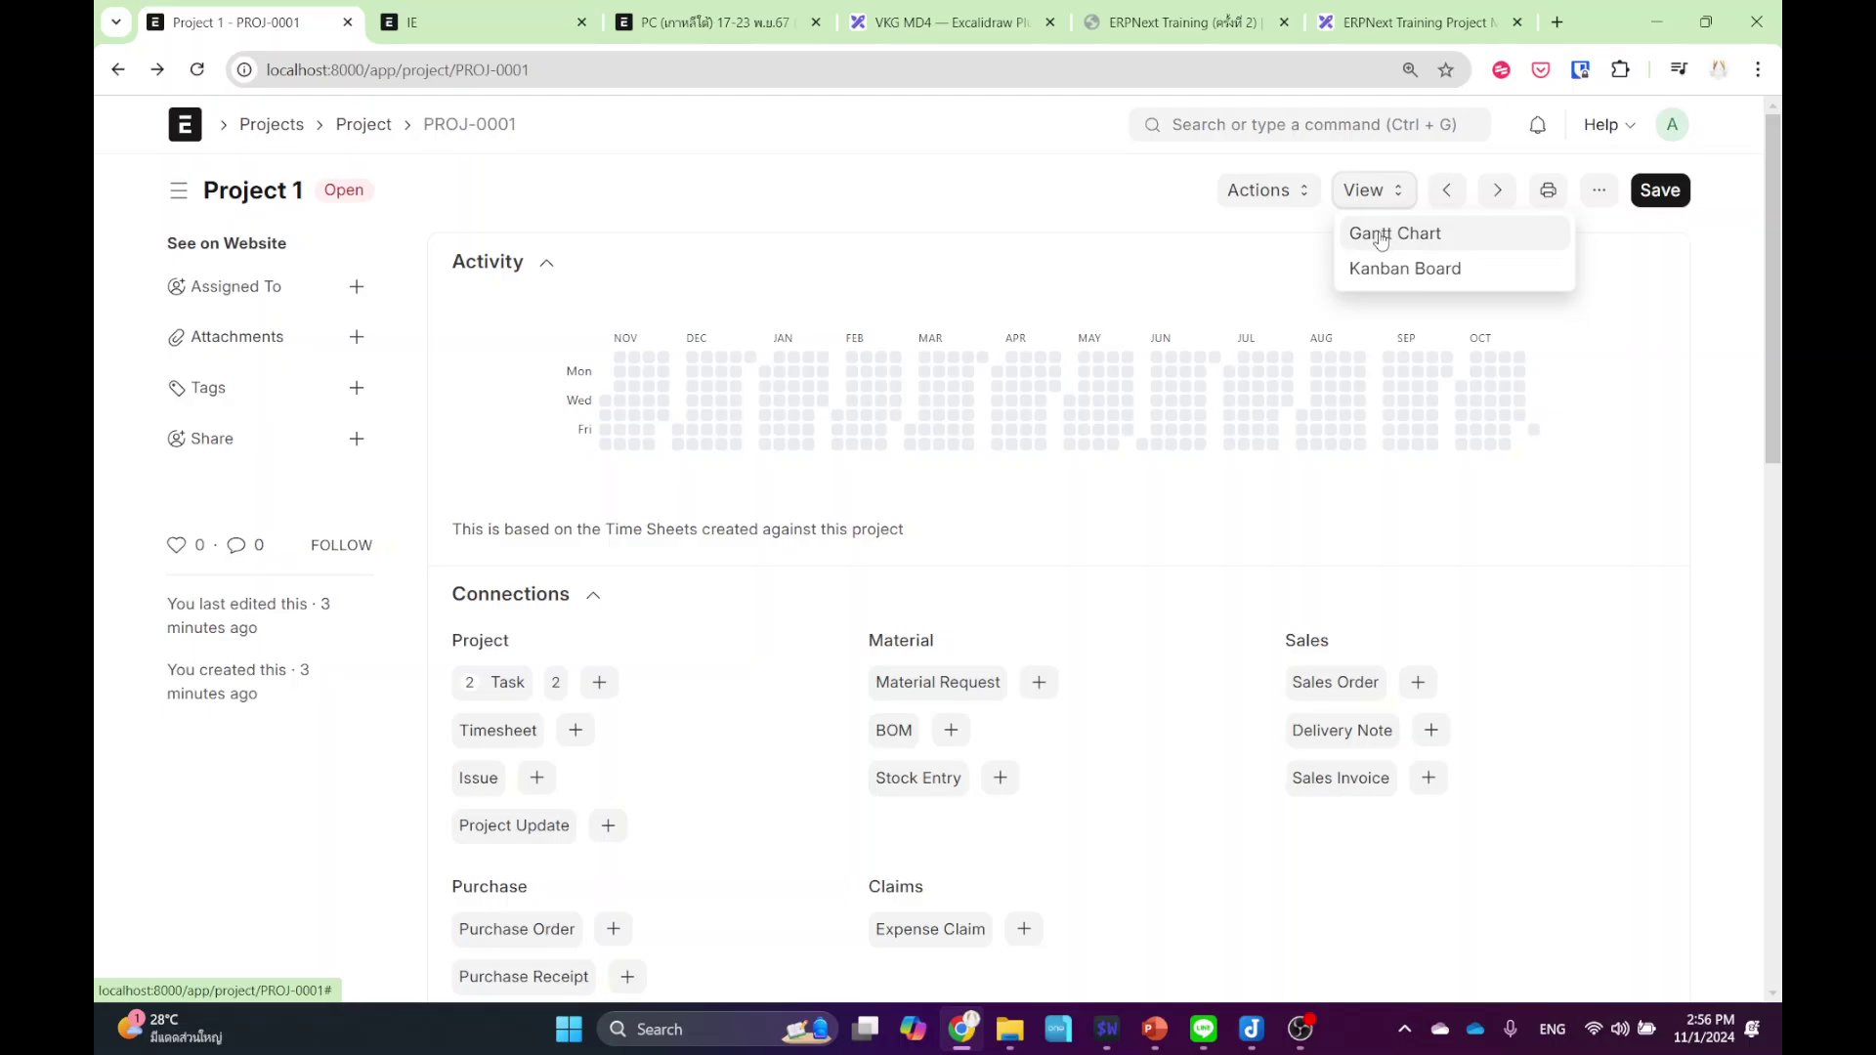
{"action": "left_click", "coordinate": [1381, 236]}
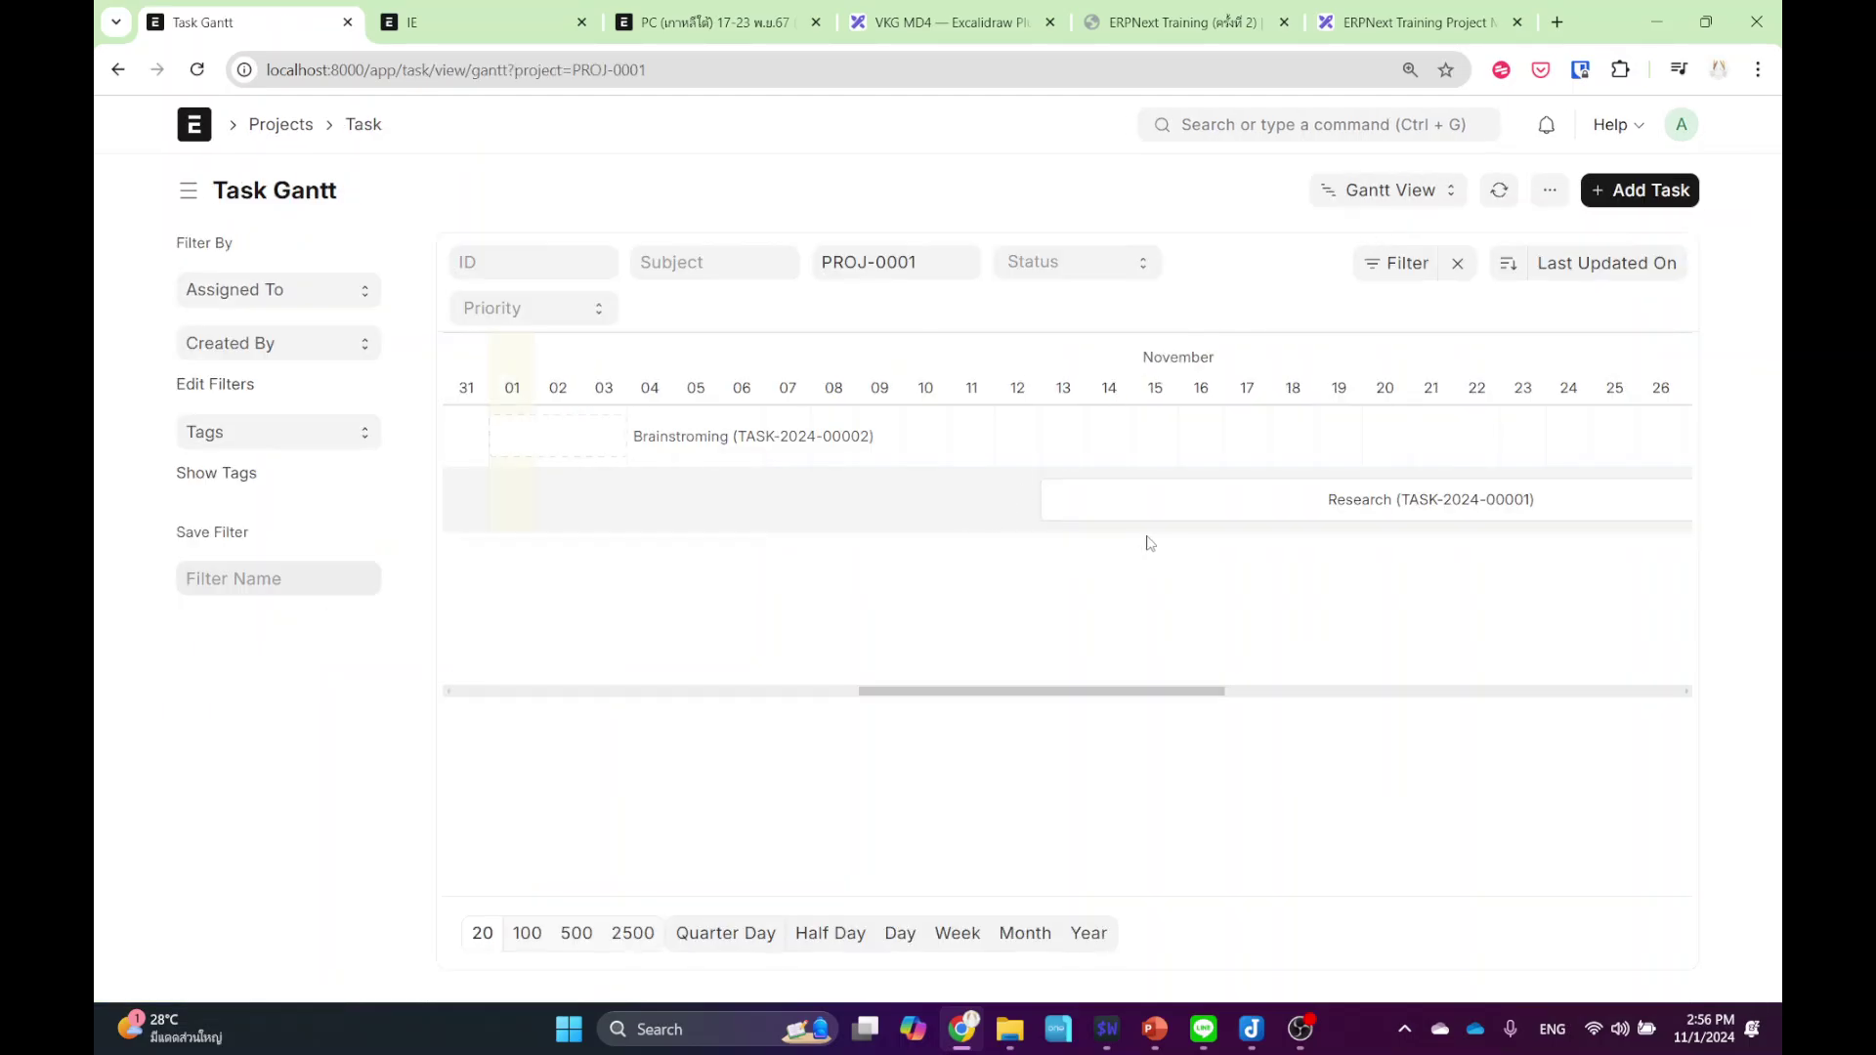
{"action": "left_click", "coordinate": [197, 74]}
{"action": "left_click_drag", "start_coordinate": [593, 447], "coordinate": [1133, 436]}
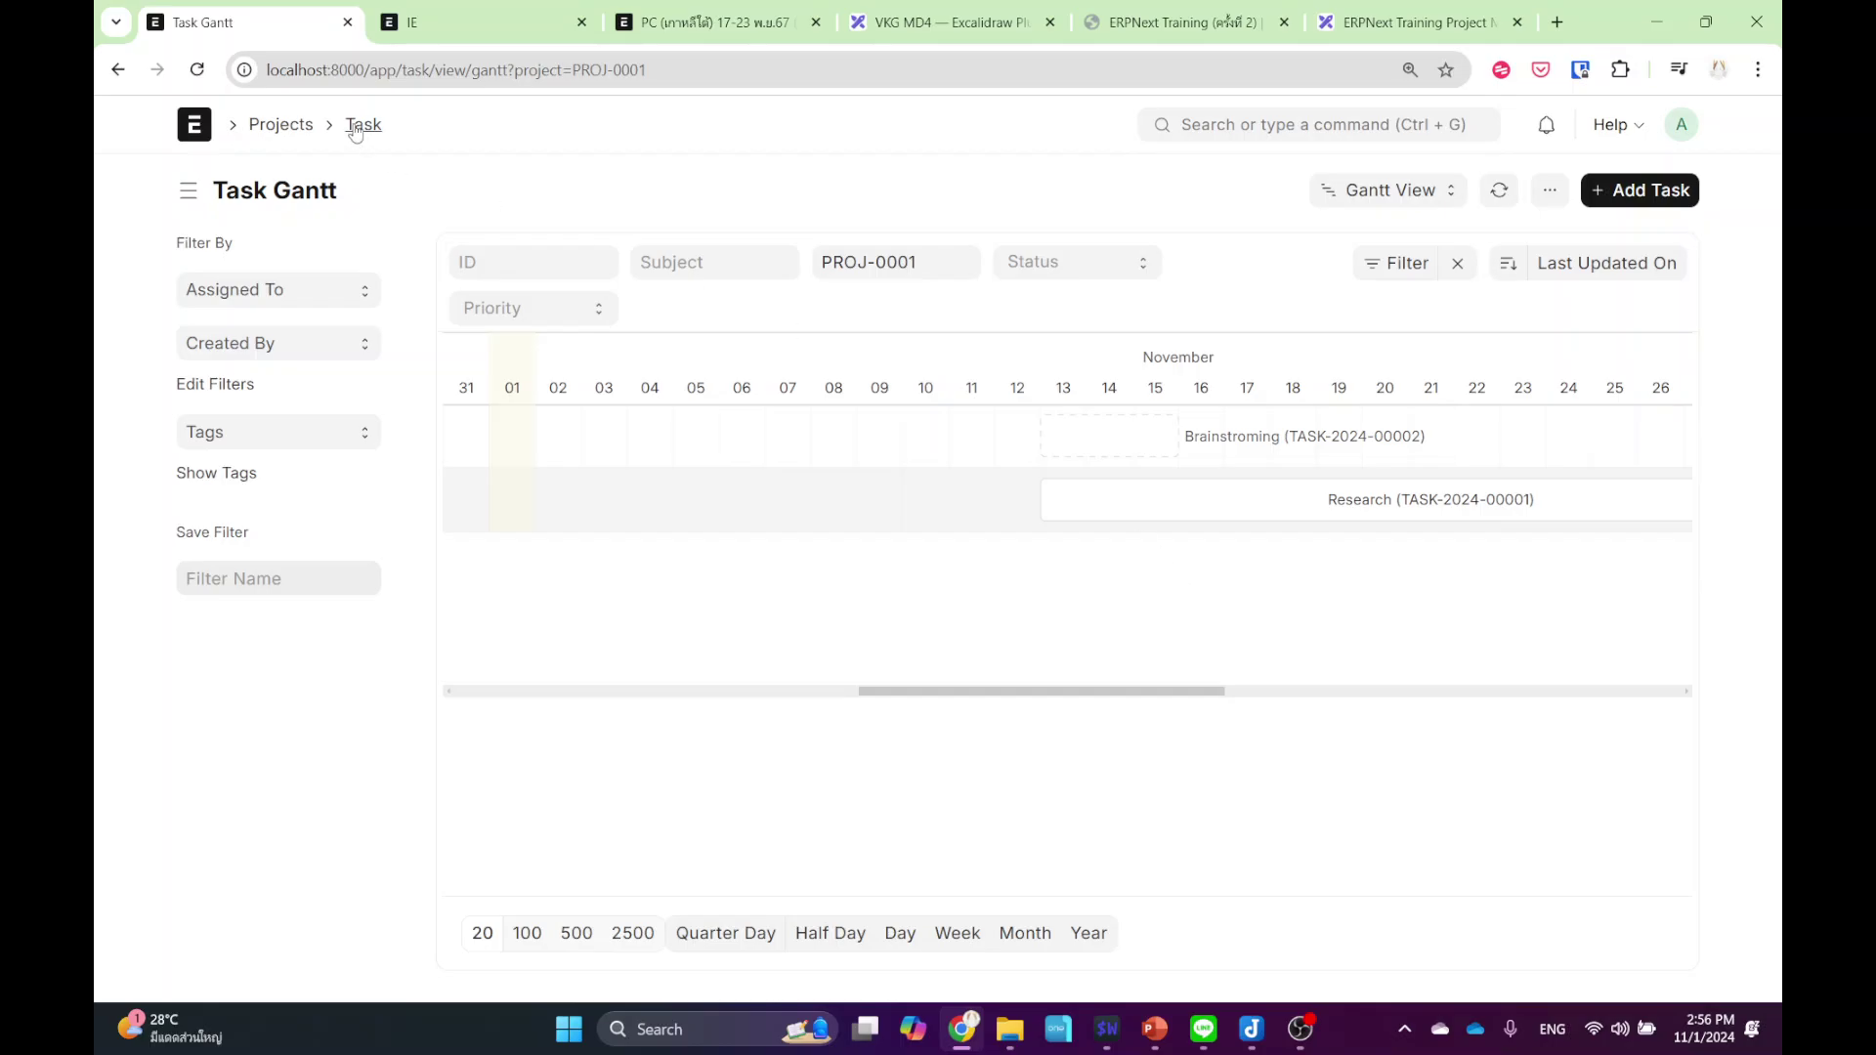
{"action": "left_click", "coordinate": [197, 72]}
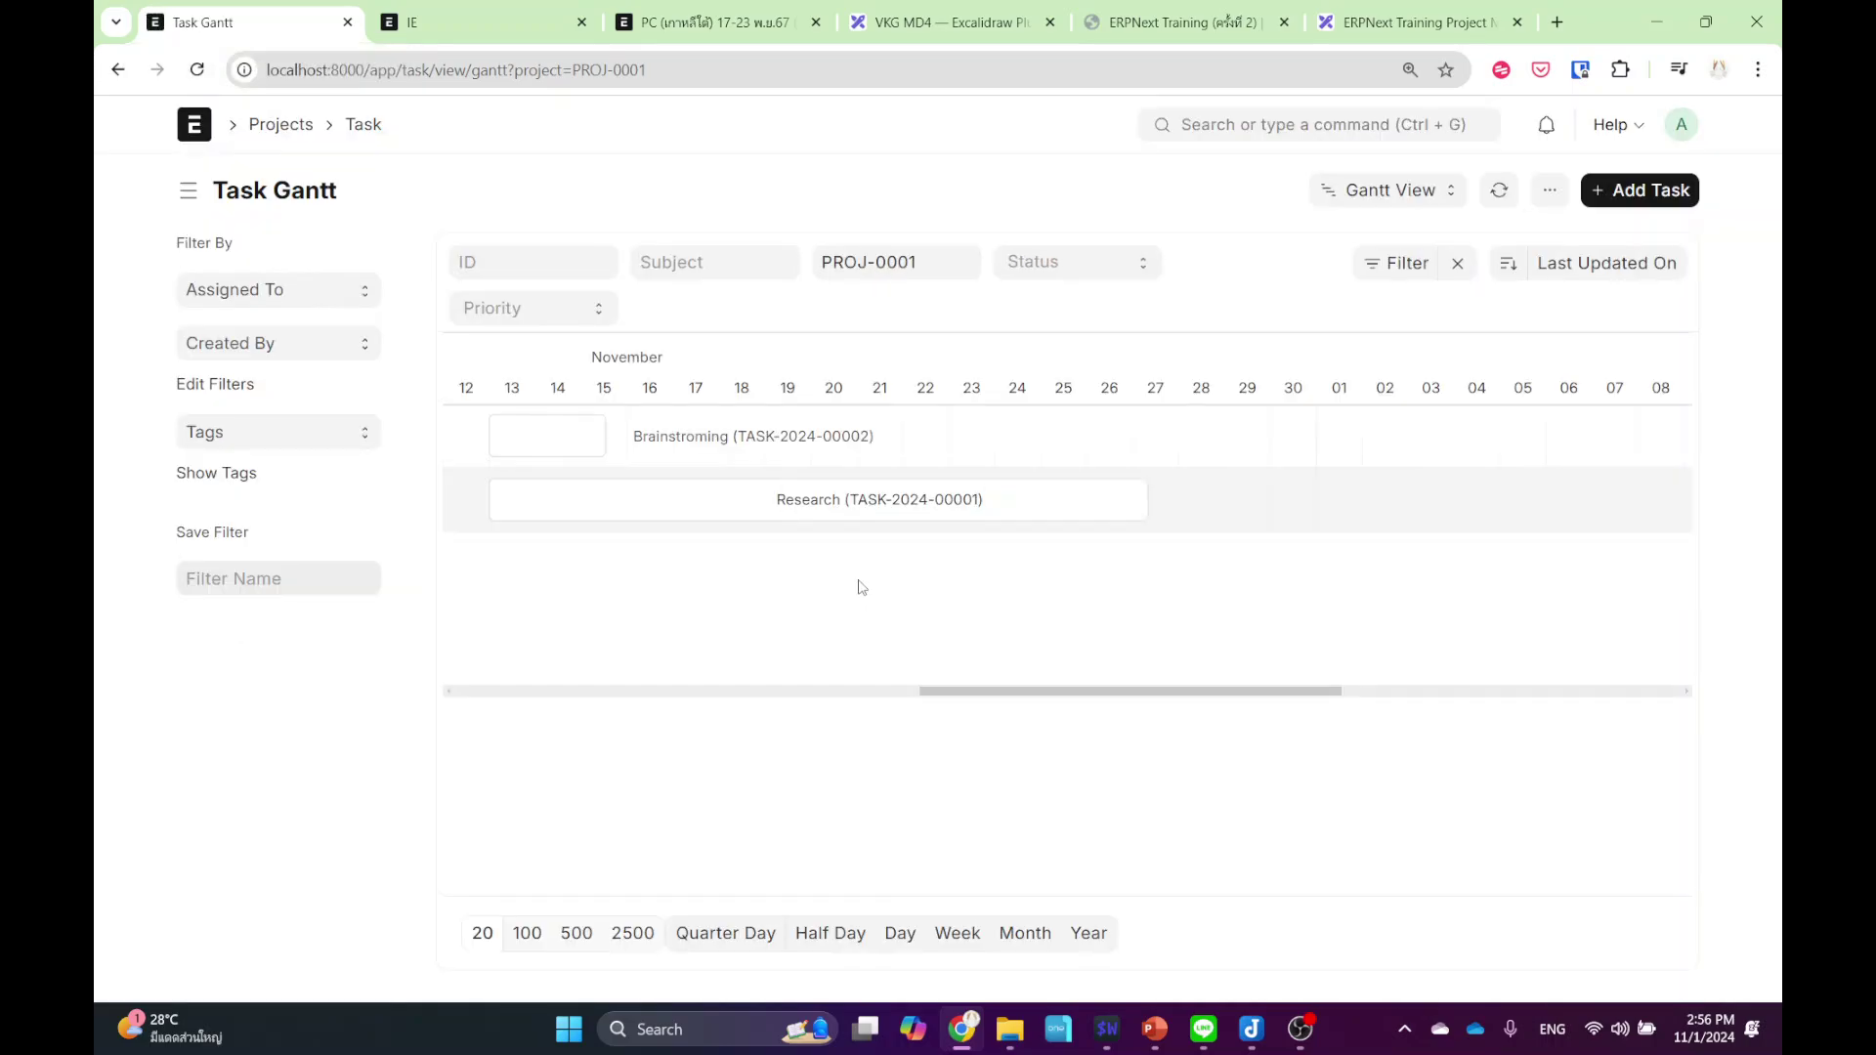
- Lengthen the Brainstroming task to eight days, place it after Research at December 1–8, and reload the chart
{"action": "left_click_drag", "start_coordinate": [608, 459], "coordinate": [1053, 445]}
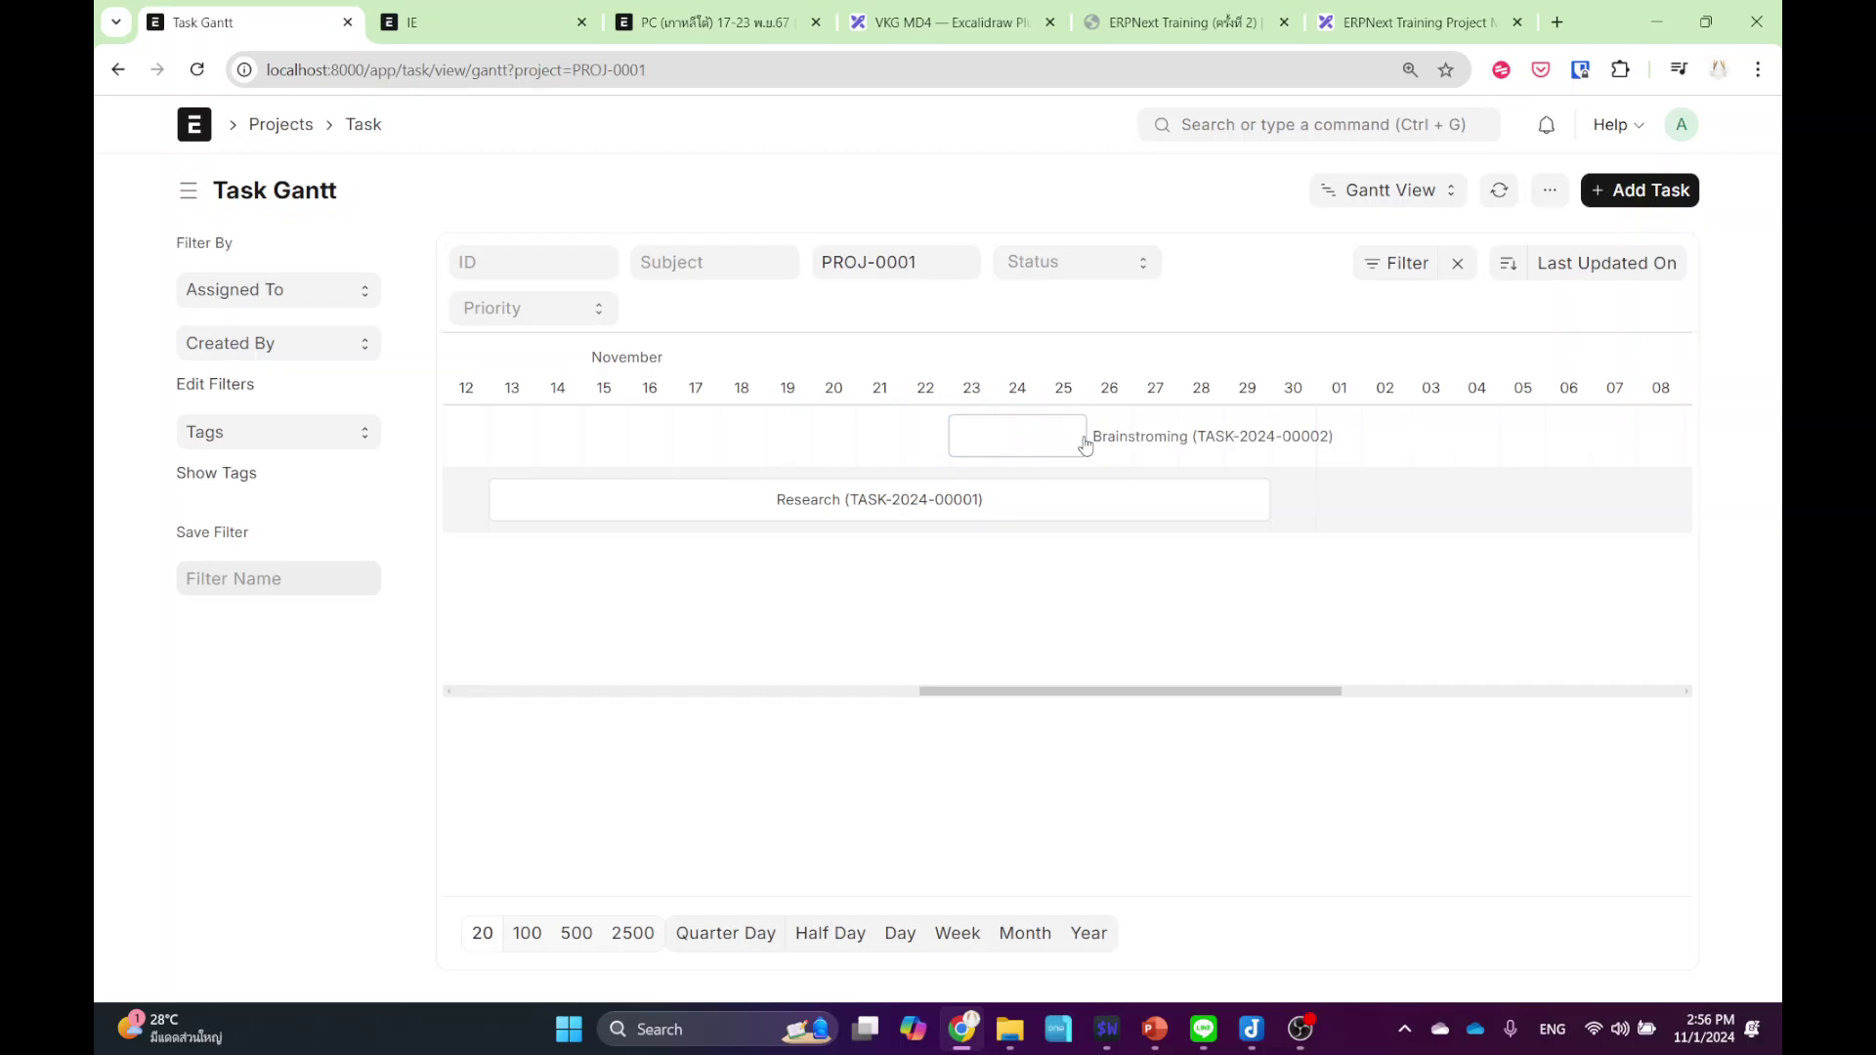
{"action": "left_click", "coordinate": [1057, 437]}
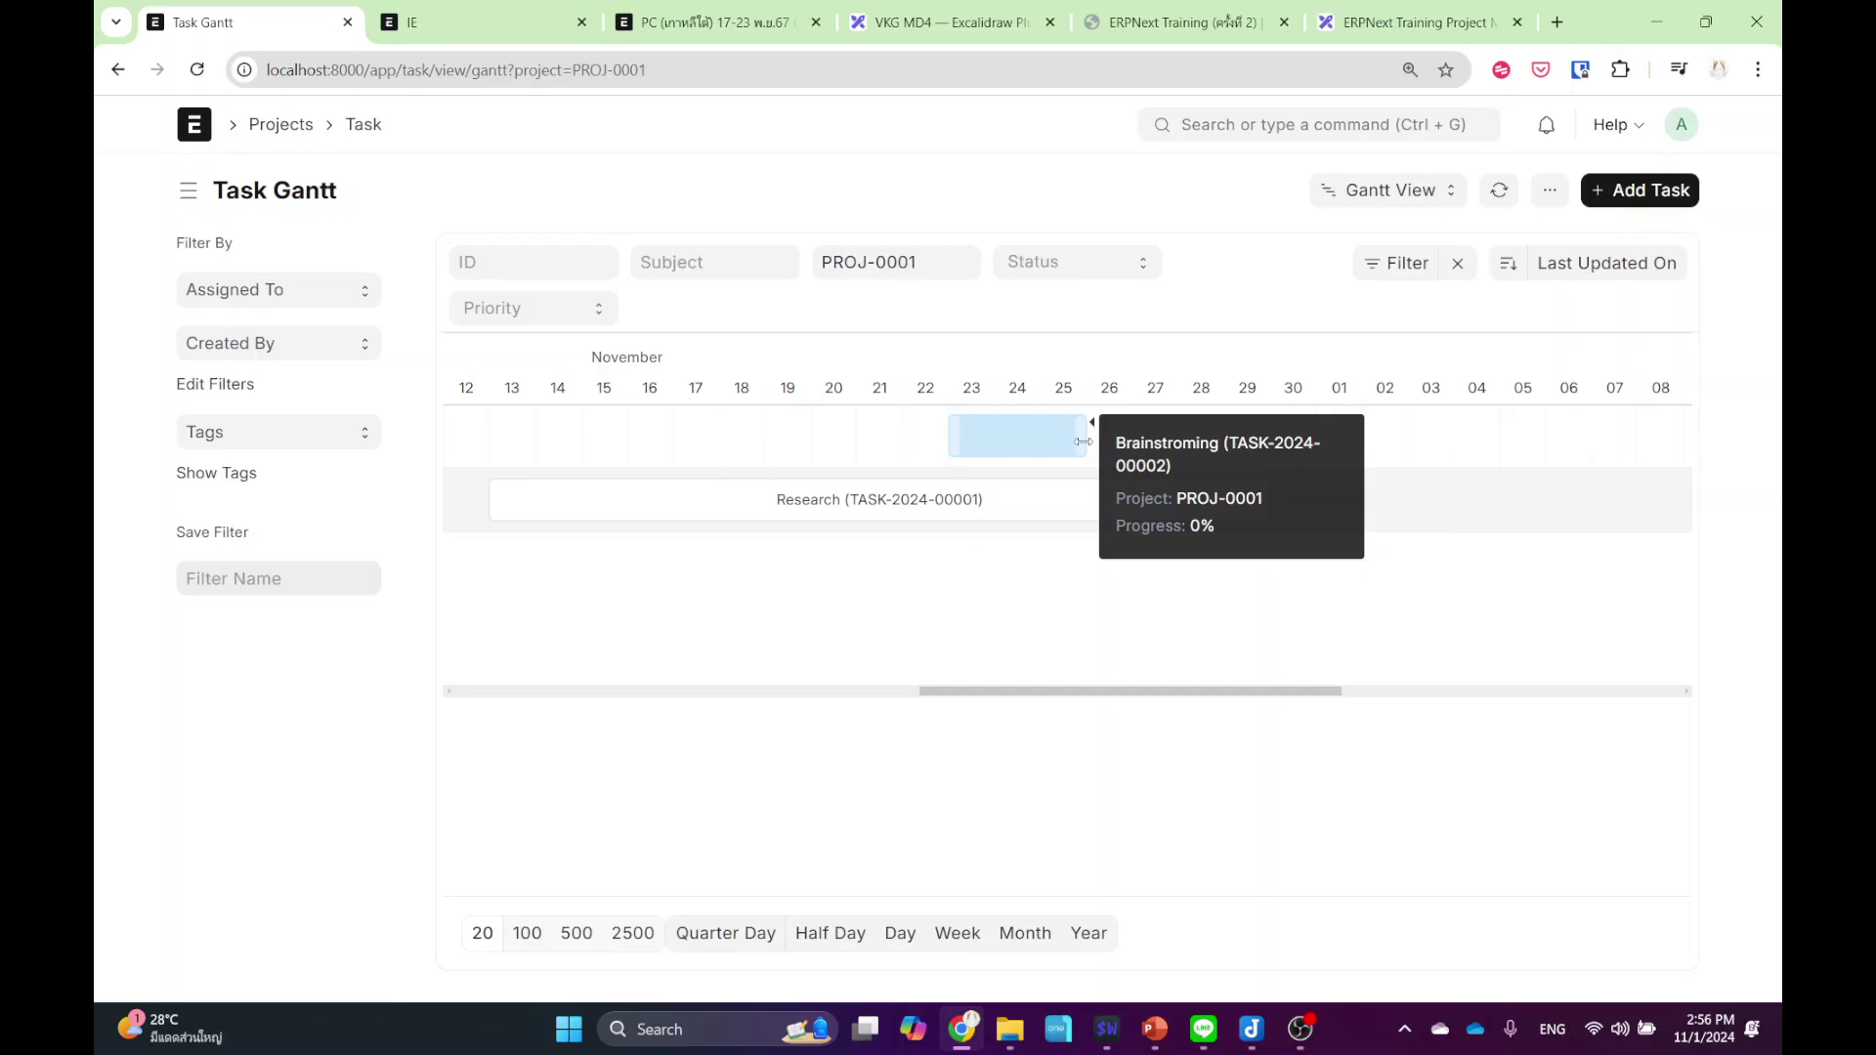
{"action": "left_click_drag", "start_coordinate": [1082, 442], "coordinate": [1314, 441]}
{"action": "left_click_drag", "start_coordinate": [1176, 436], "coordinate": [1468, 438]}
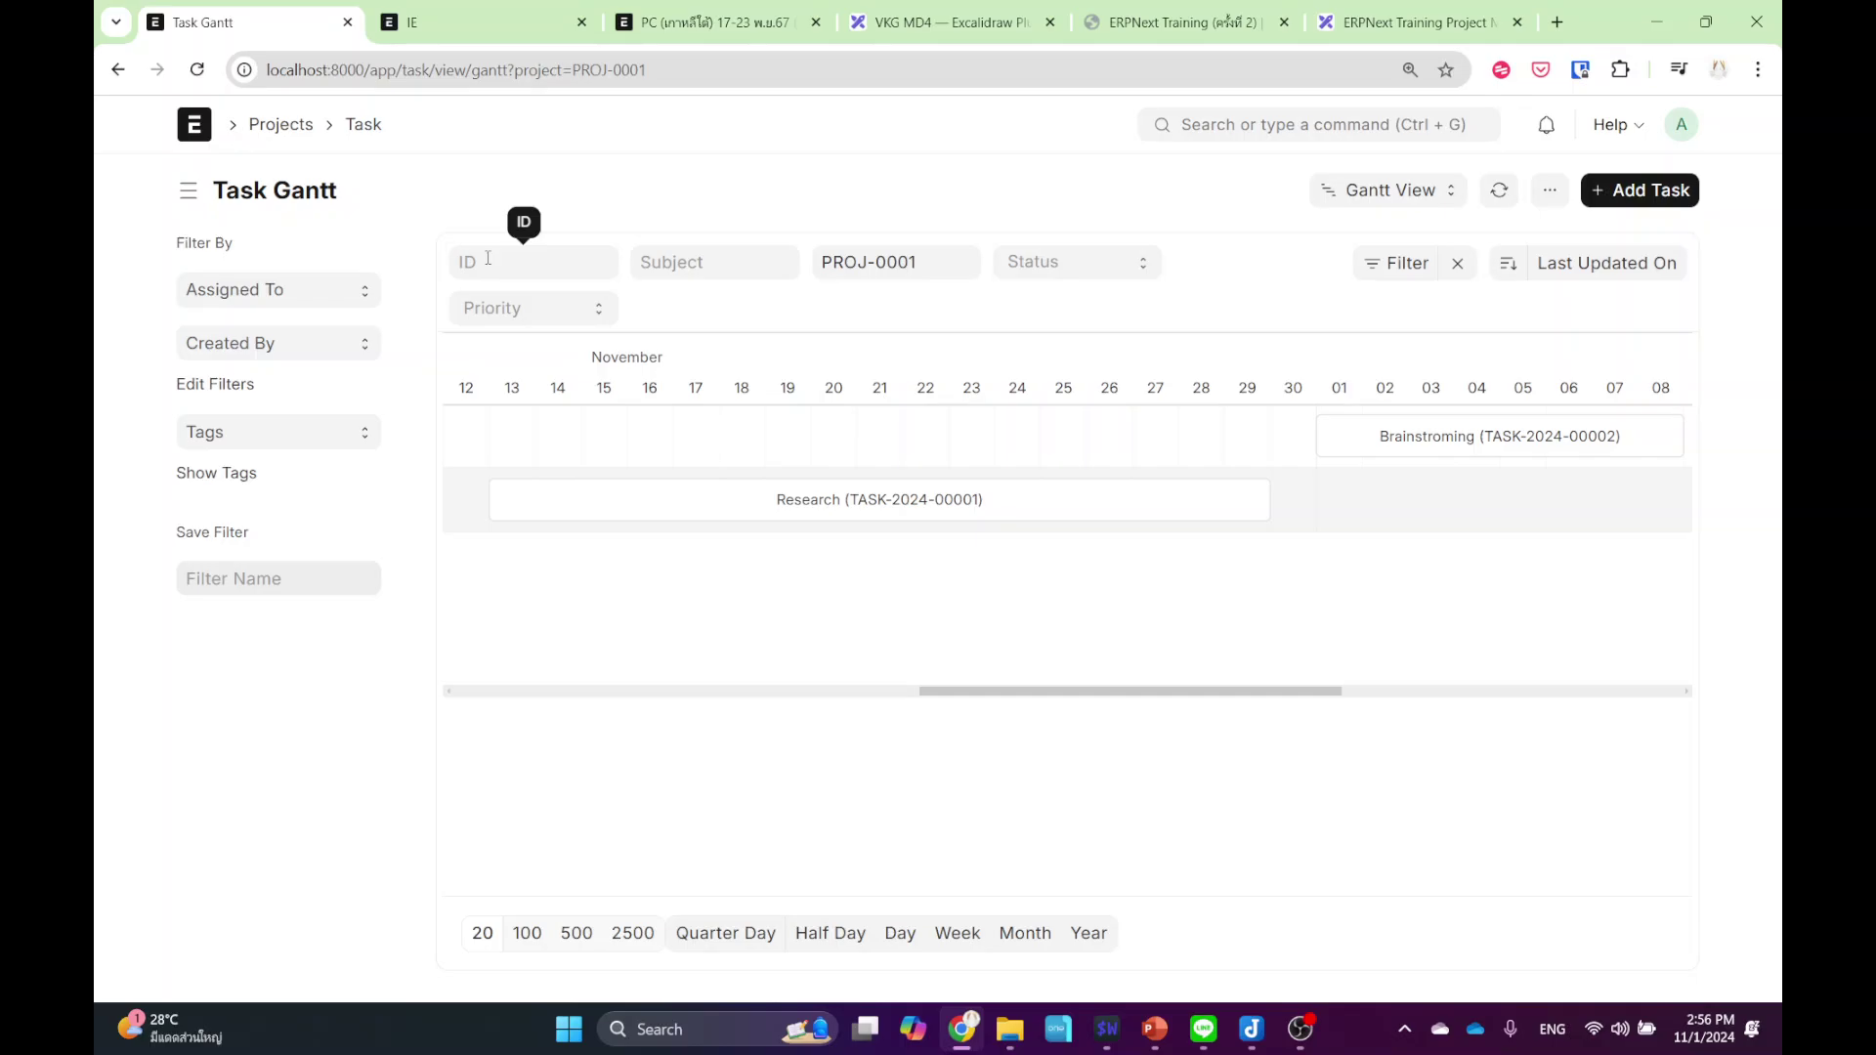
{"action": "left_click", "coordinate": [201, 70]}
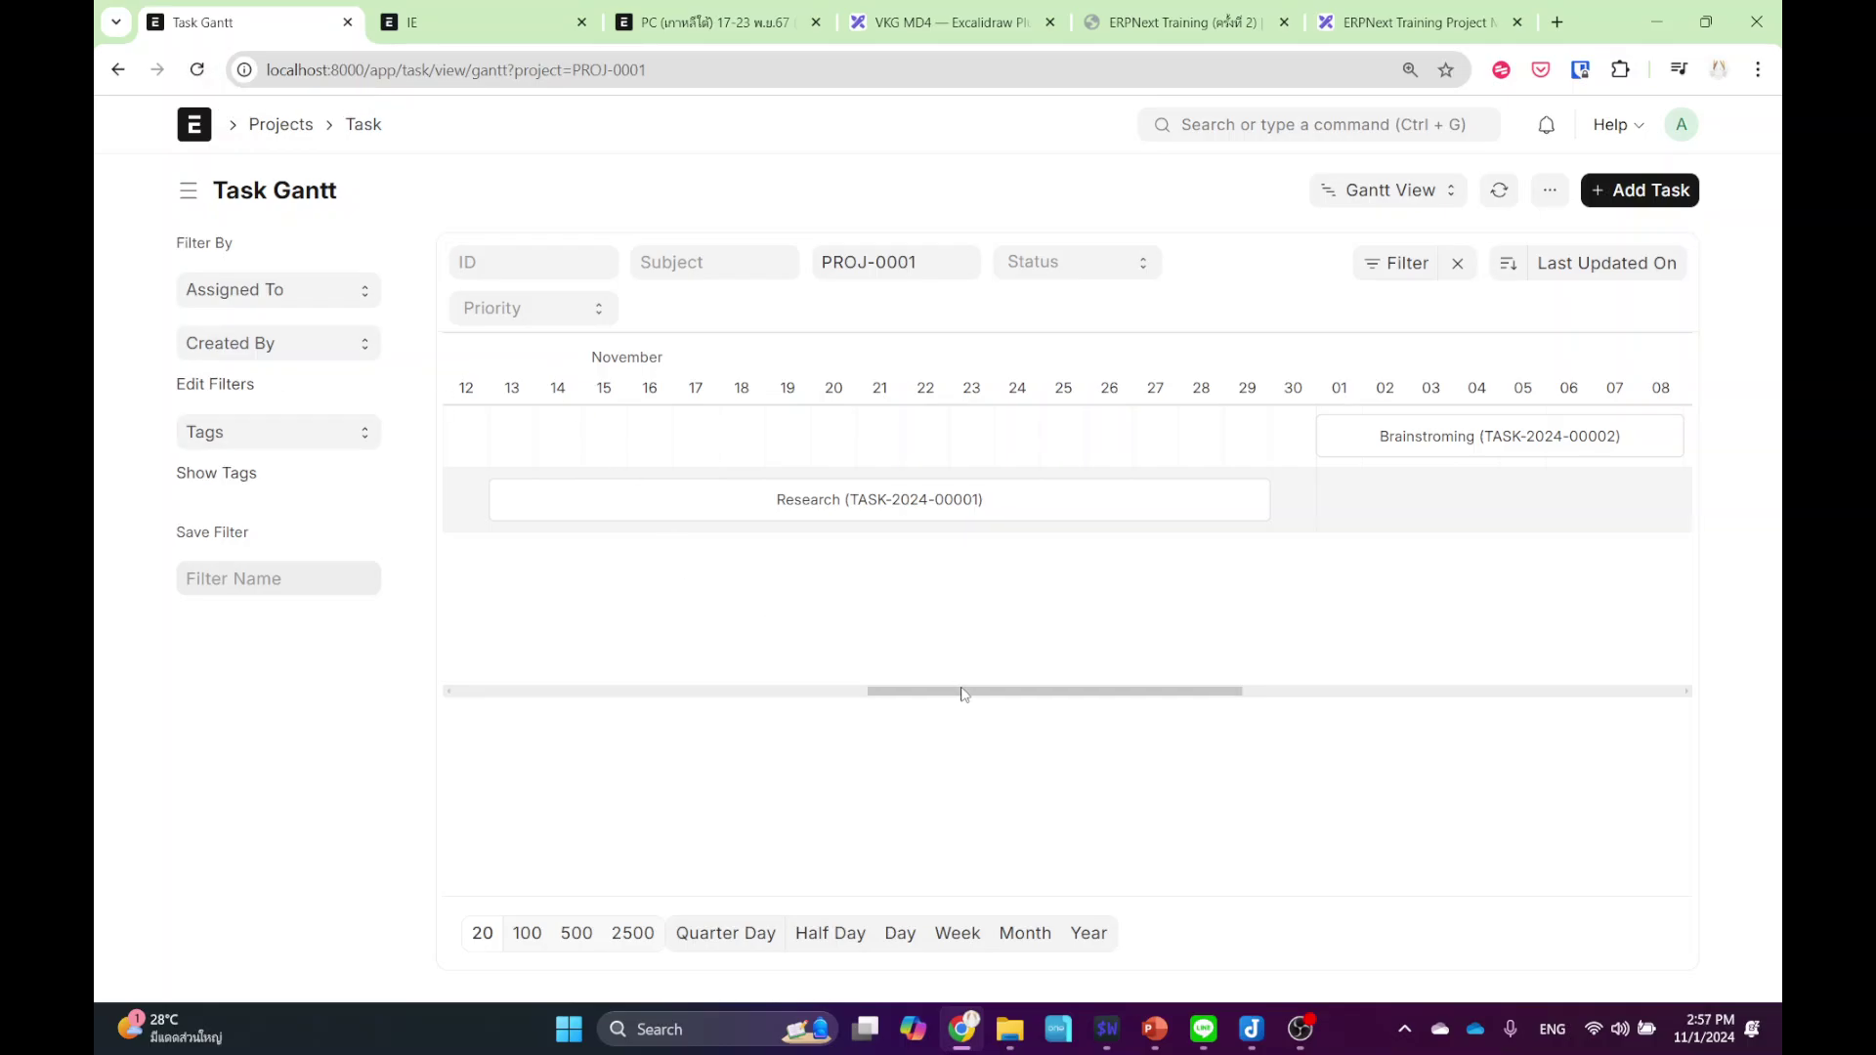
- Open the Brainstroming task's record from its bar in the Gantt chart and look through its form
{"action": "left_click_drag", "start_coordinate": [965, 692], "coordinate": [972, 547]}
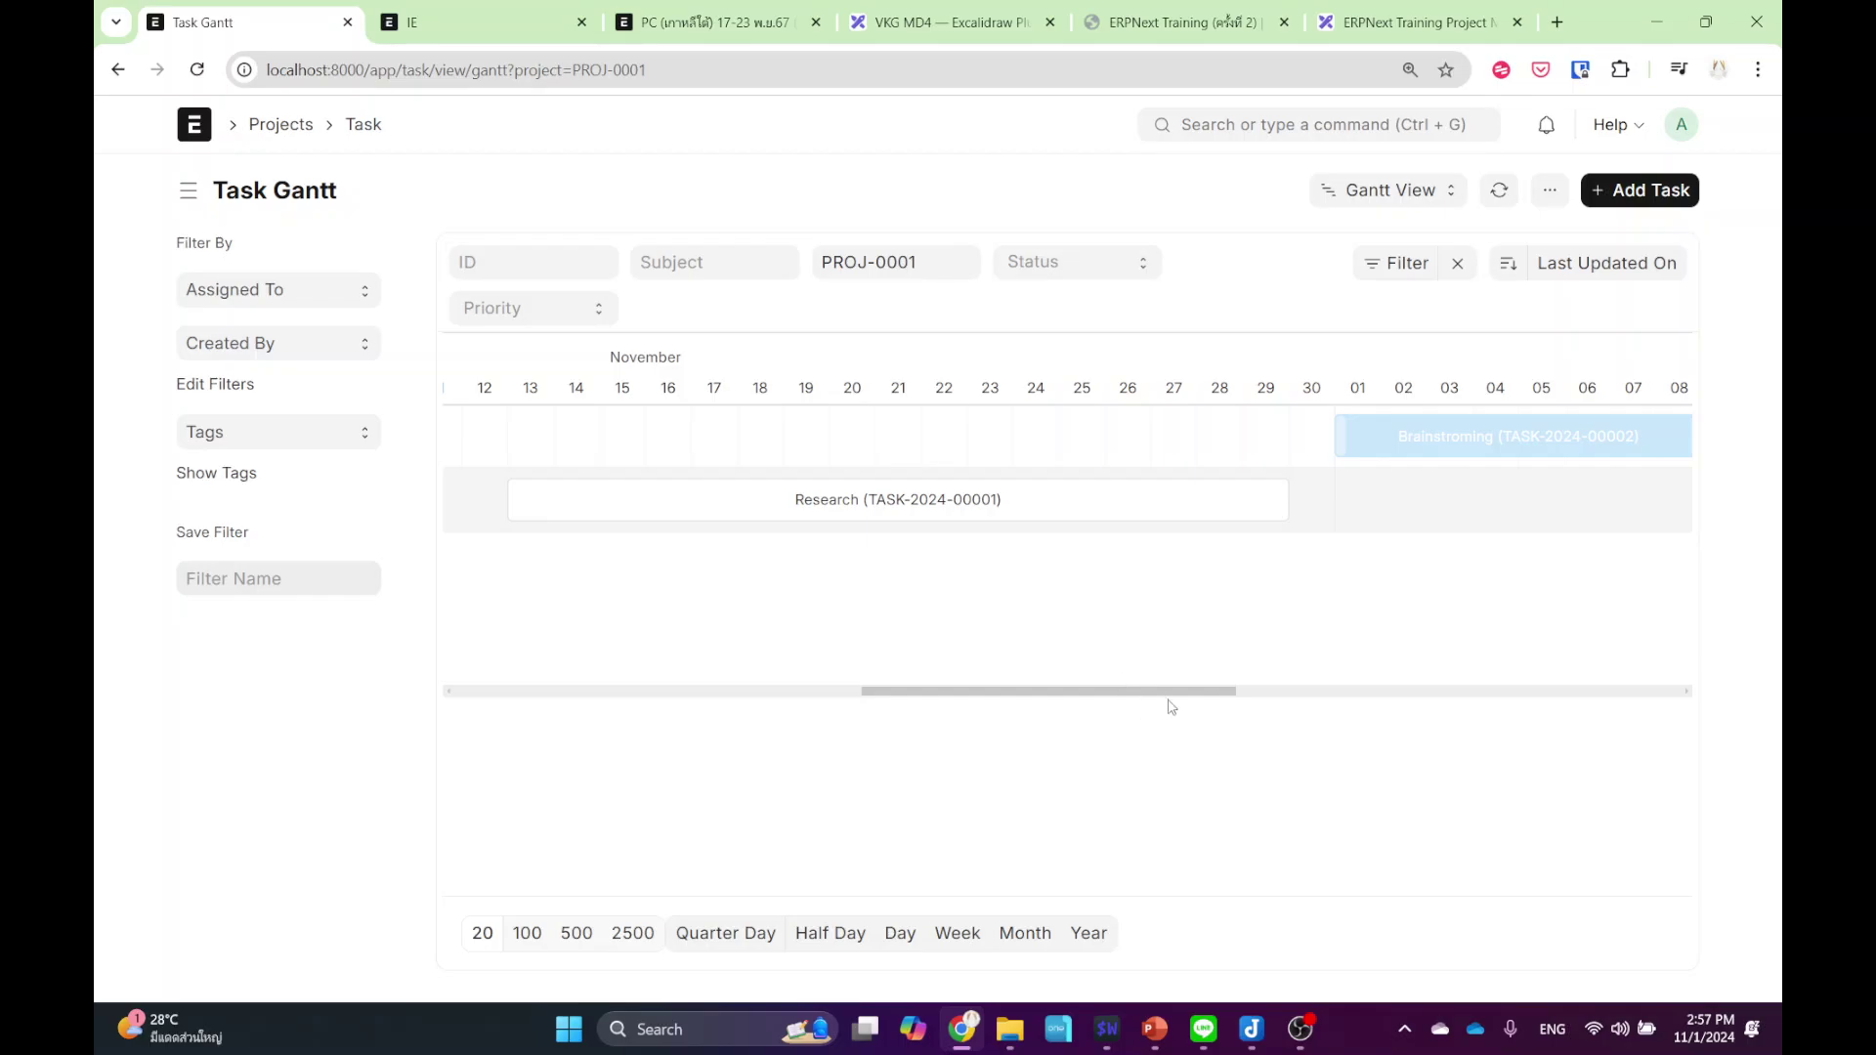
{"action": "scroll", "coordinate": [992, 448], "scroll_direction": "right", "scroll_amount": 5}
{"action": "left_click", "coordinate": [992, 449]}
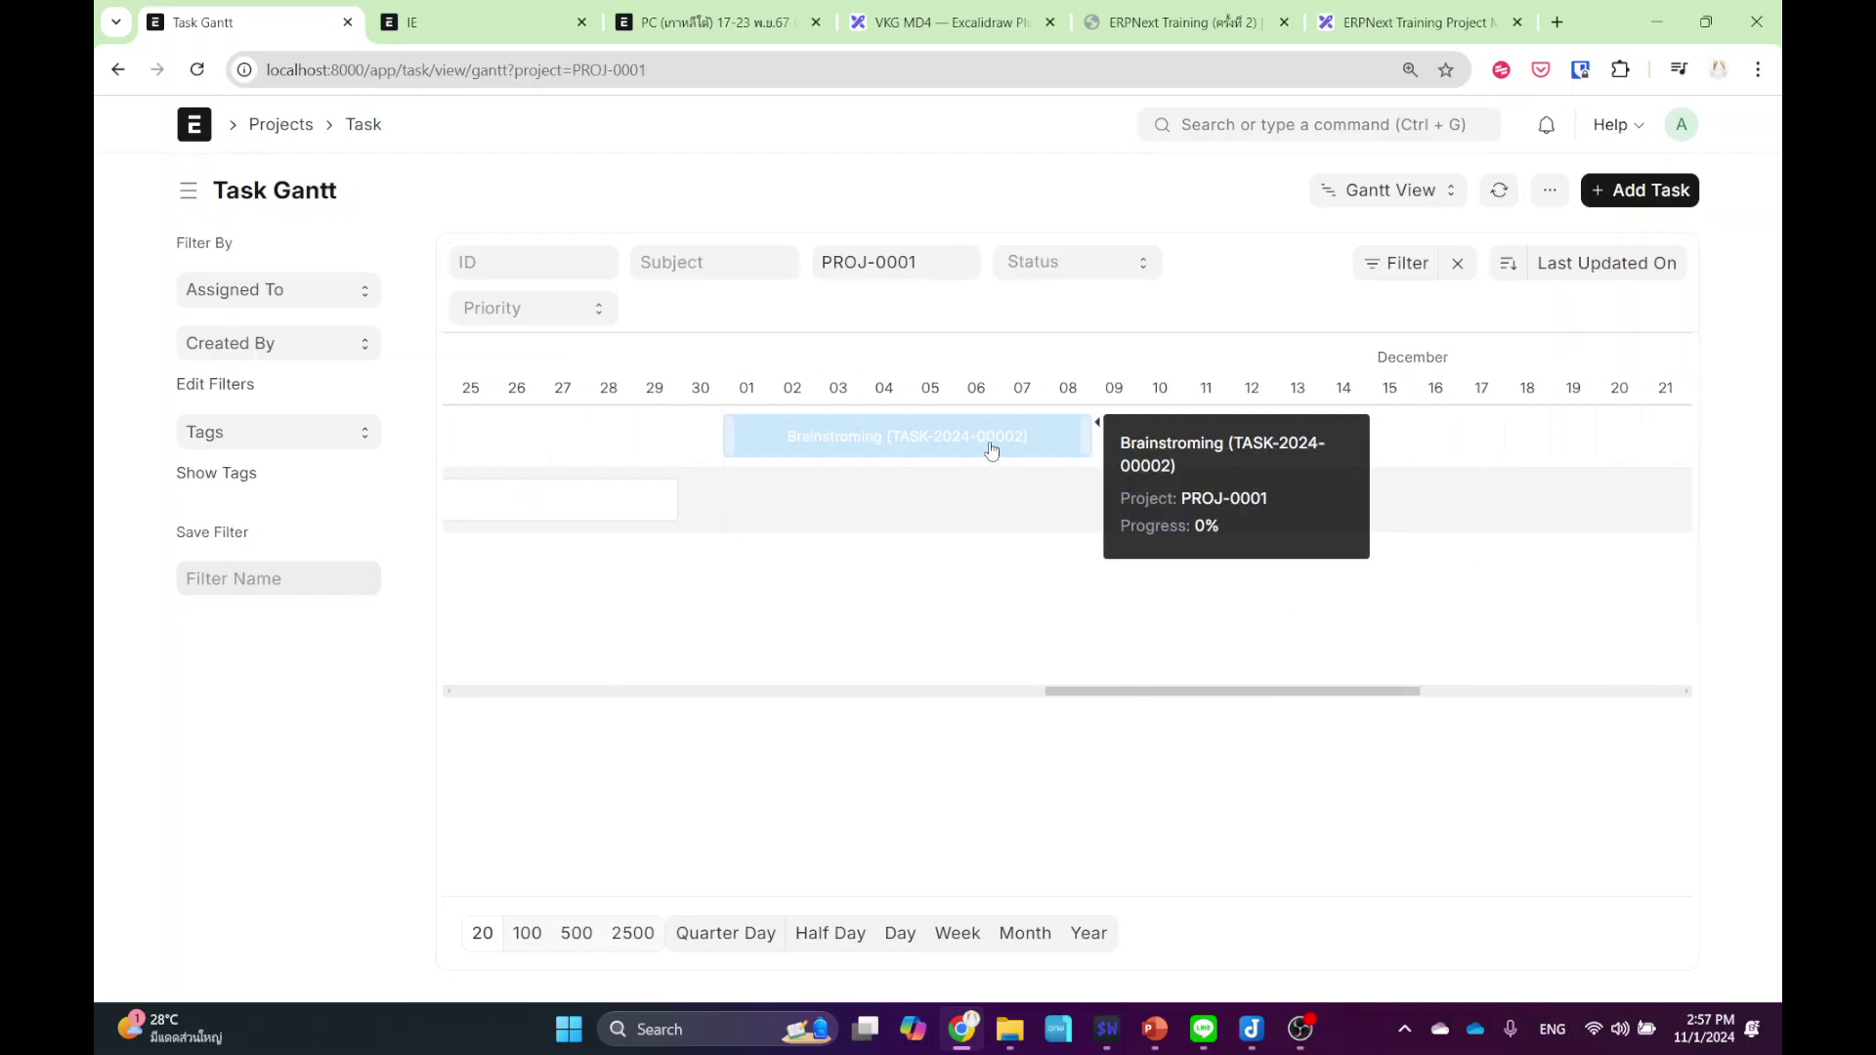
{"action": "left_click", "coordinate": [1160, 465]}
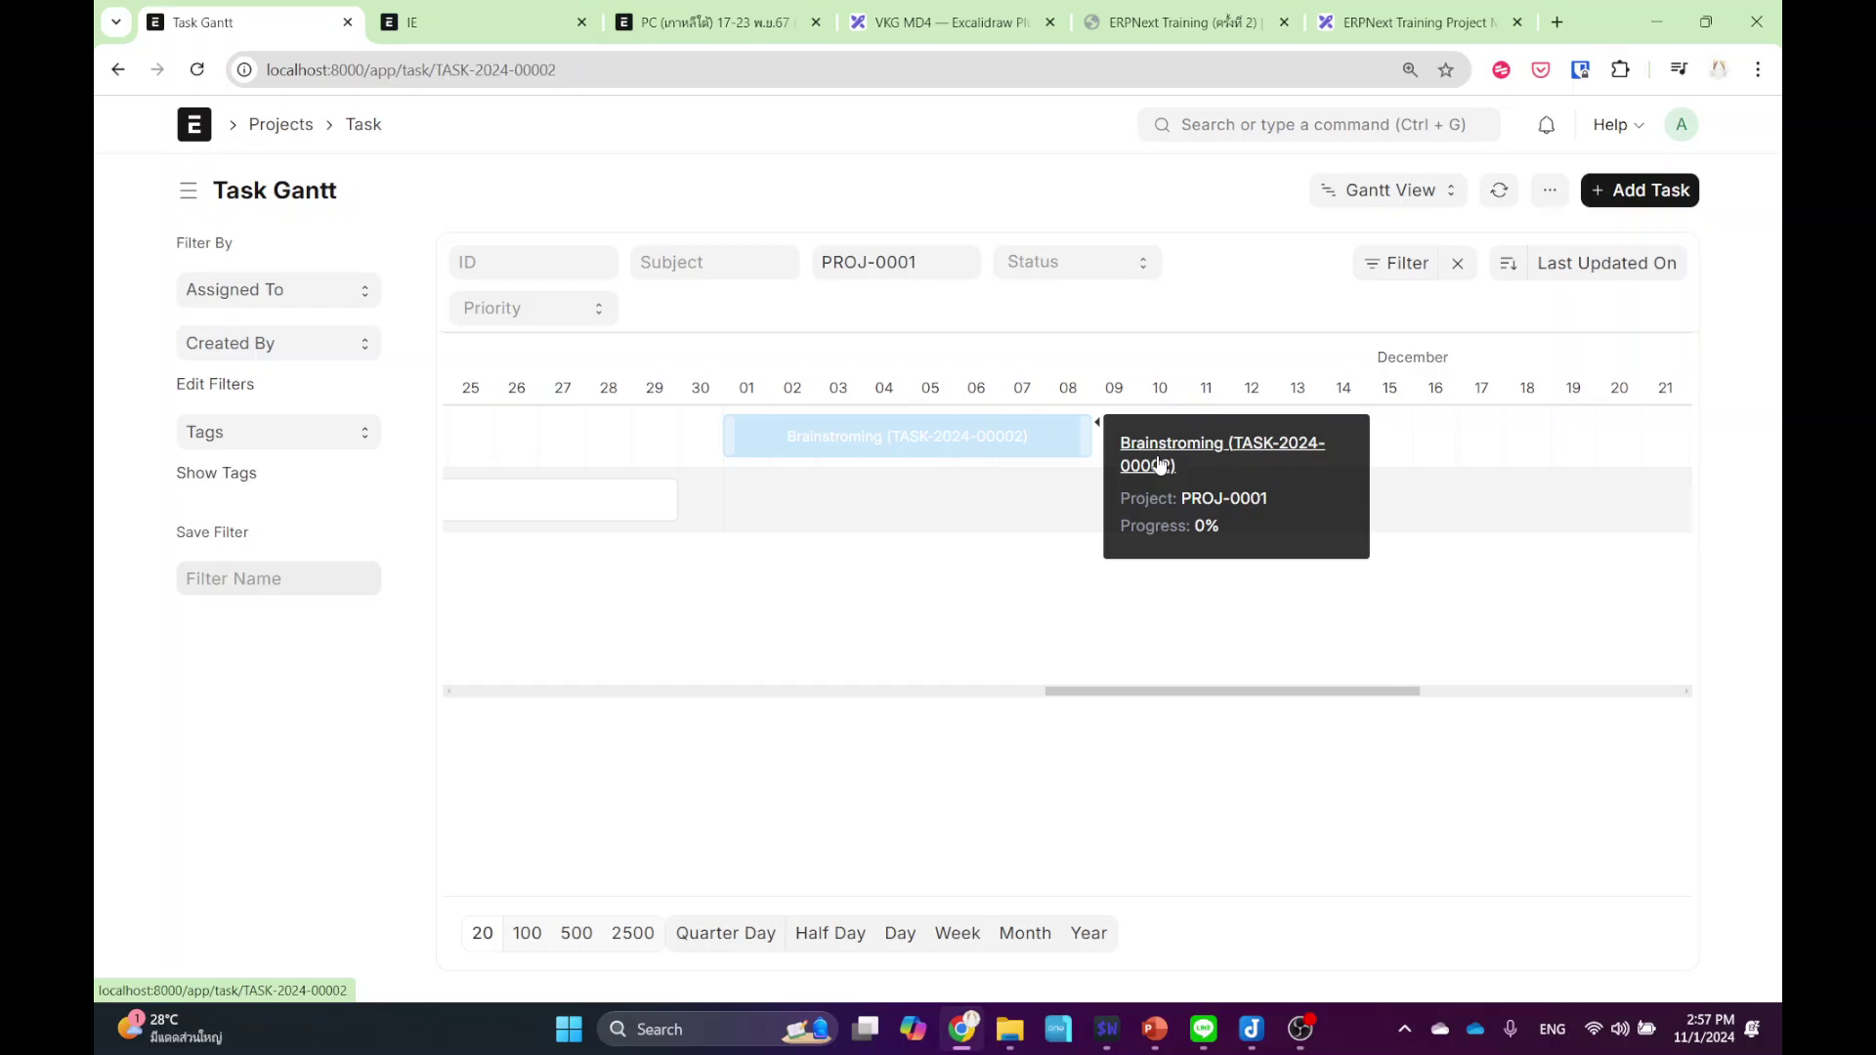
{"action": "scroll", "coordinate": [872, 562], "scroll_direction": "down", "scroll_amount": 7}
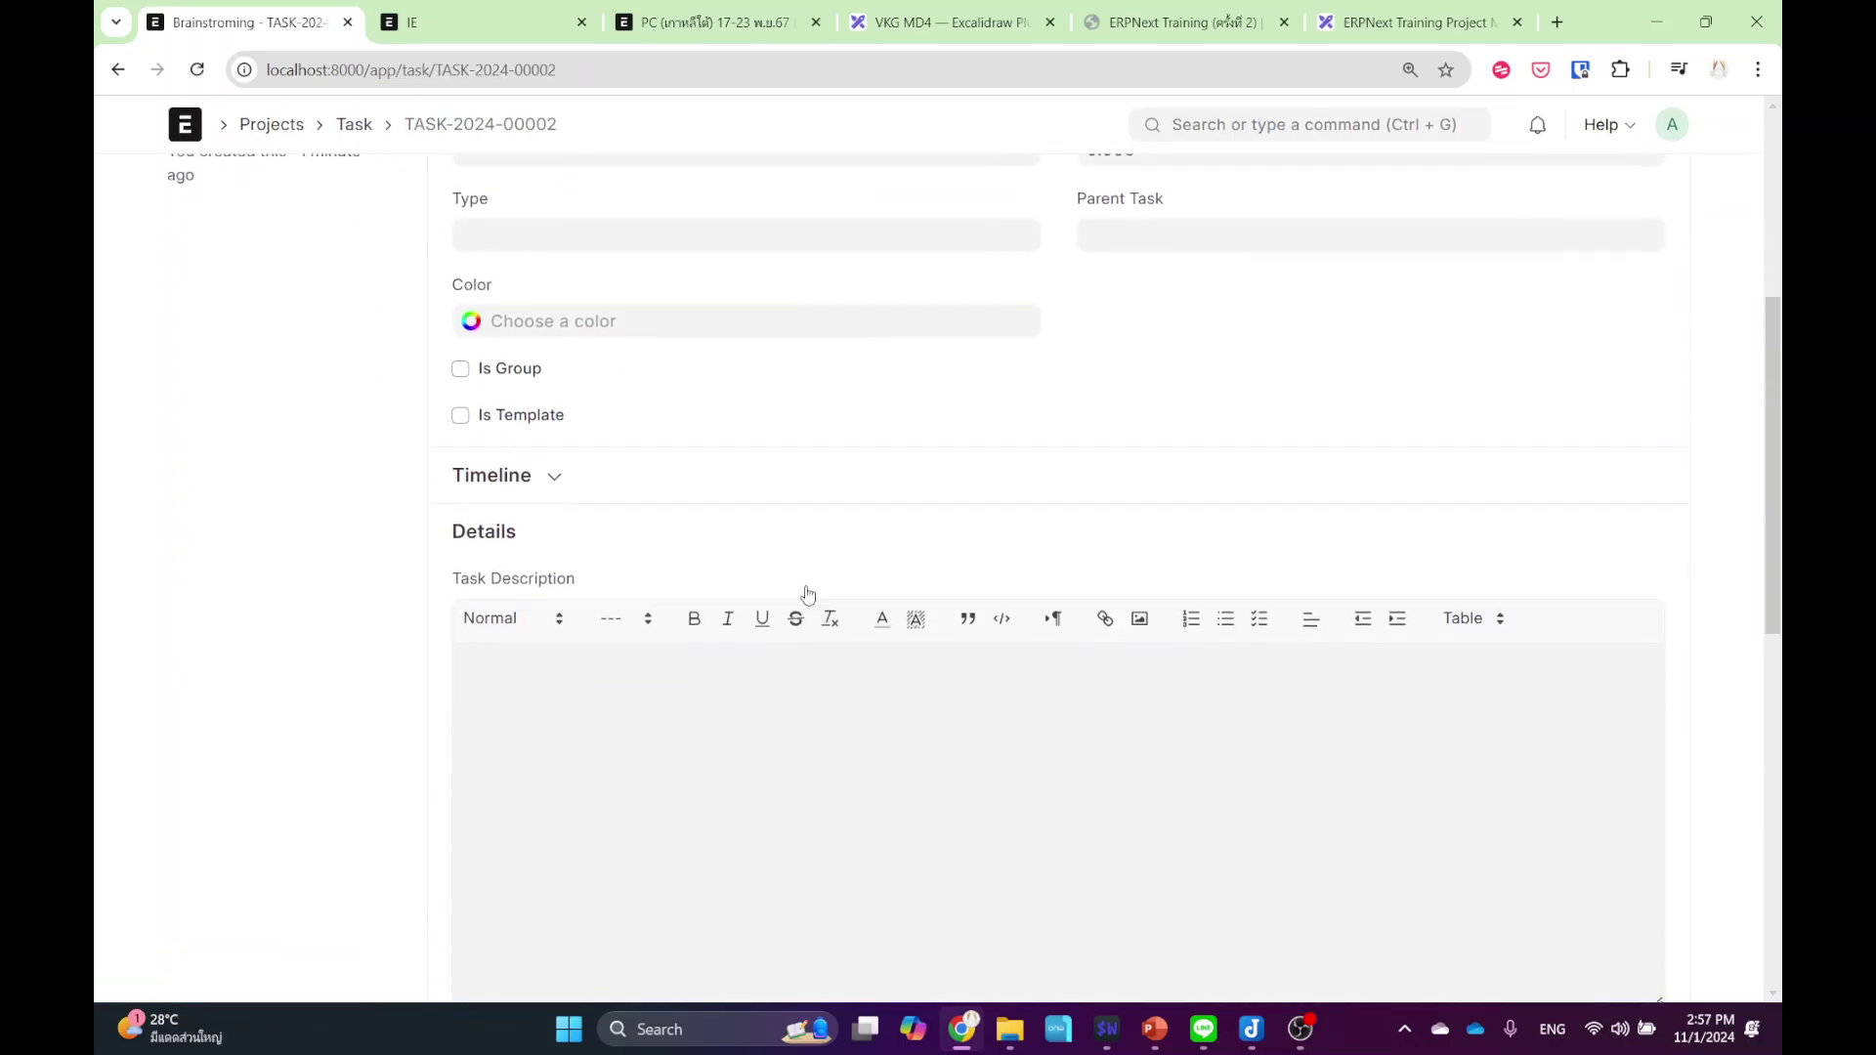
{"action": "scroll", "coordinate": [600, 483], "scroll_direction": "up", "scroll_amount": 3}
{"action": "scroll", "coordinate": [1036, 478], "scroll_direction": "up", "scroll_amount": 2}
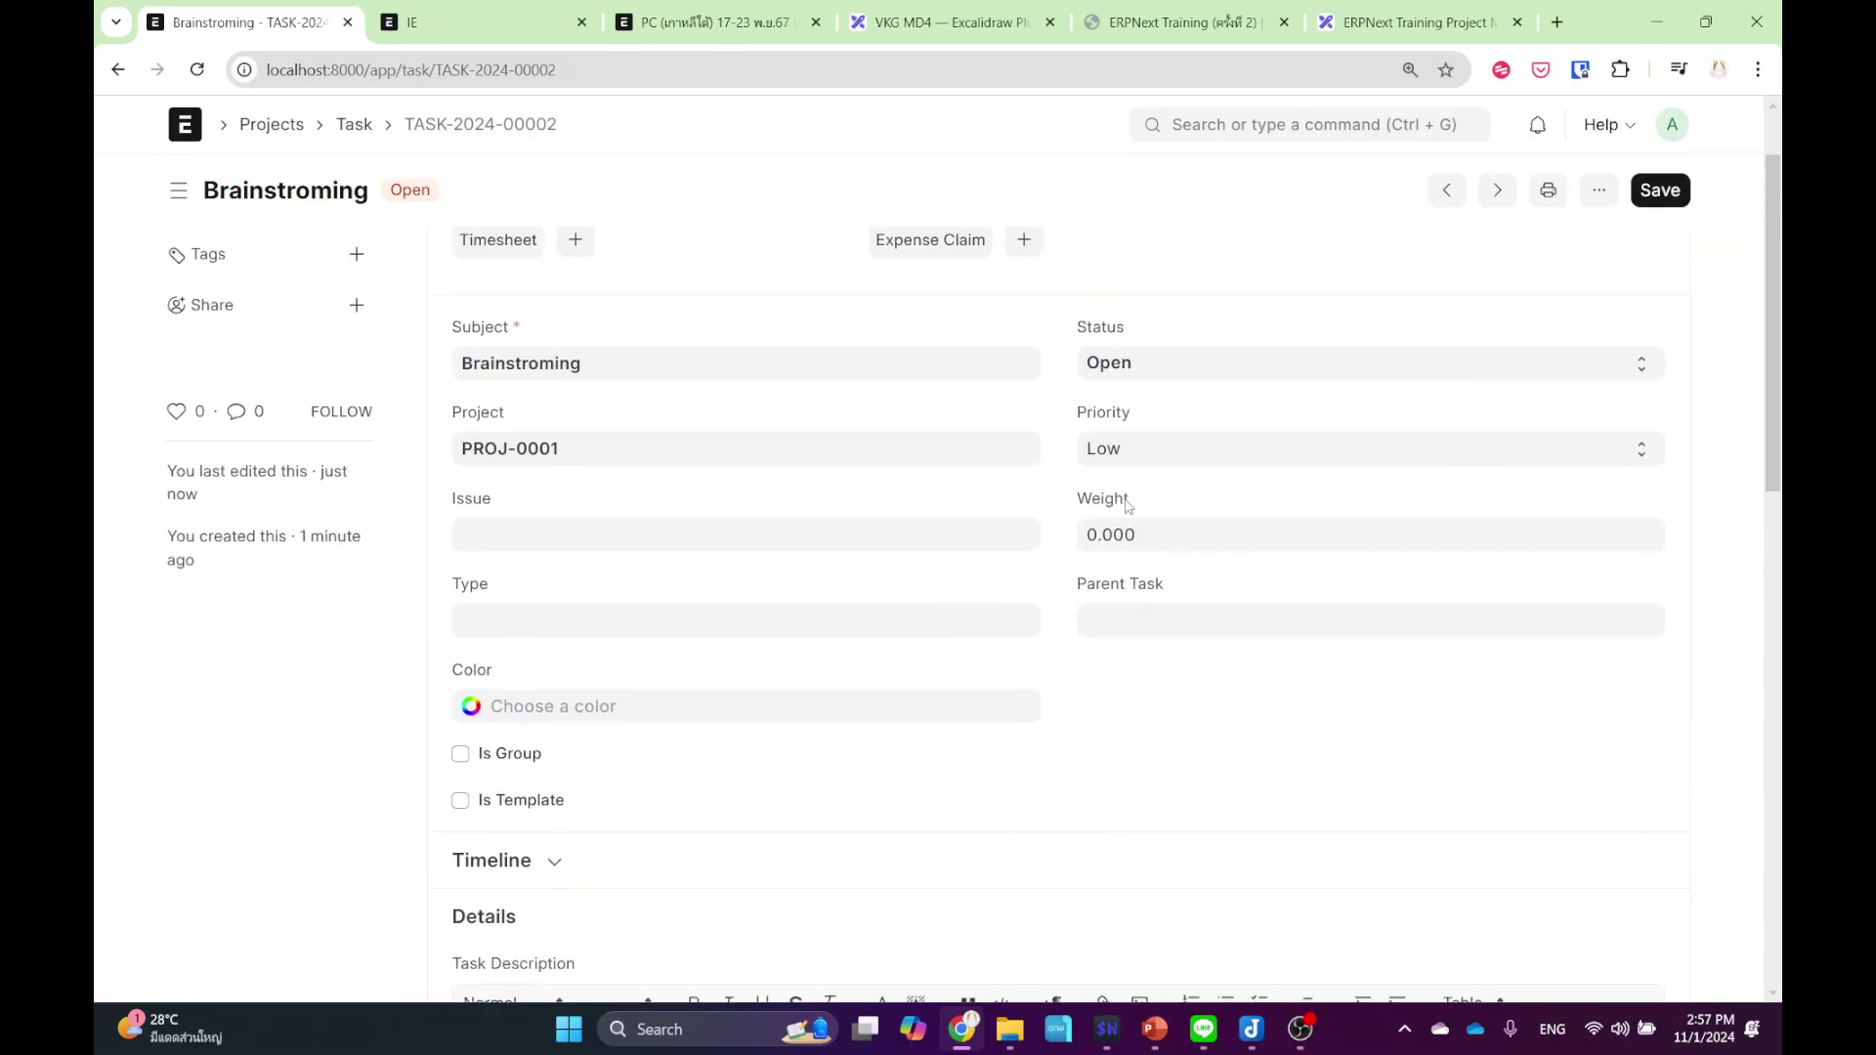
- Try to choose a parent task for the Brainstroming task
{"action": "left_click", "coordinate": [1126, 619]}
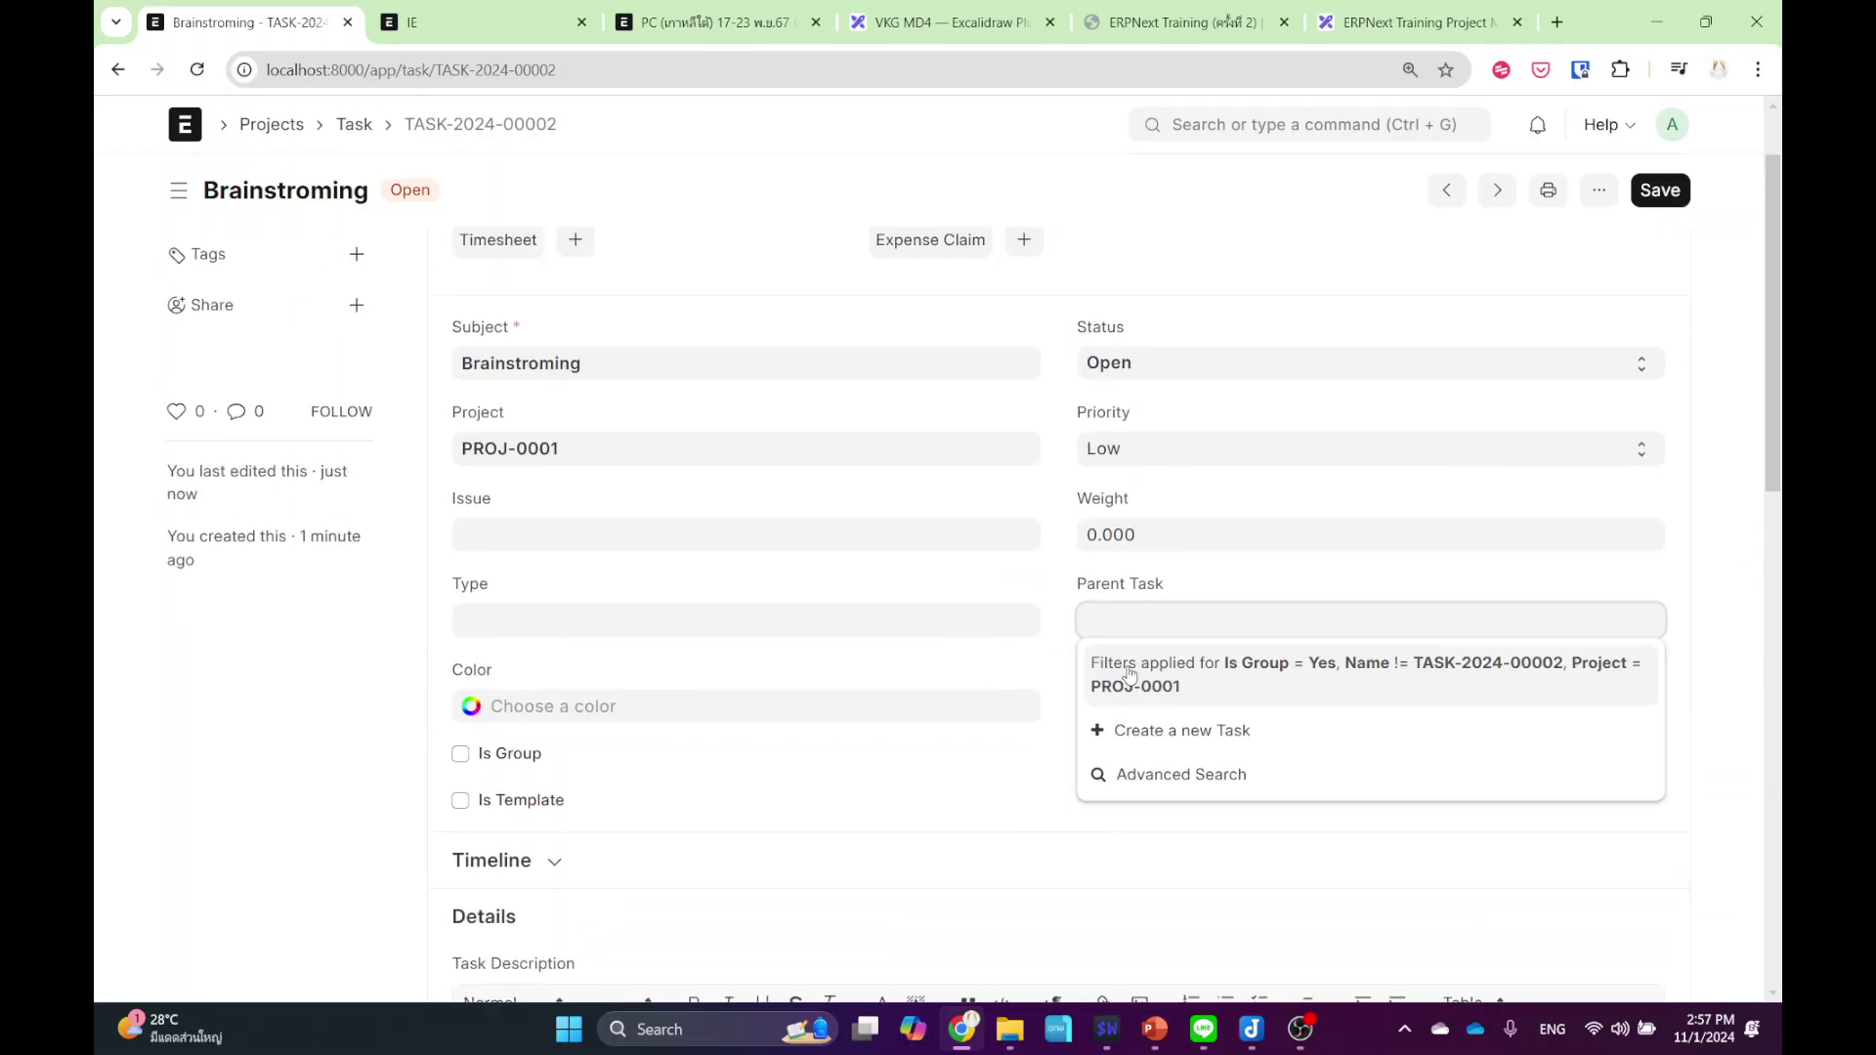
{"action": "left_click", "coordinate": [1133, 682]}
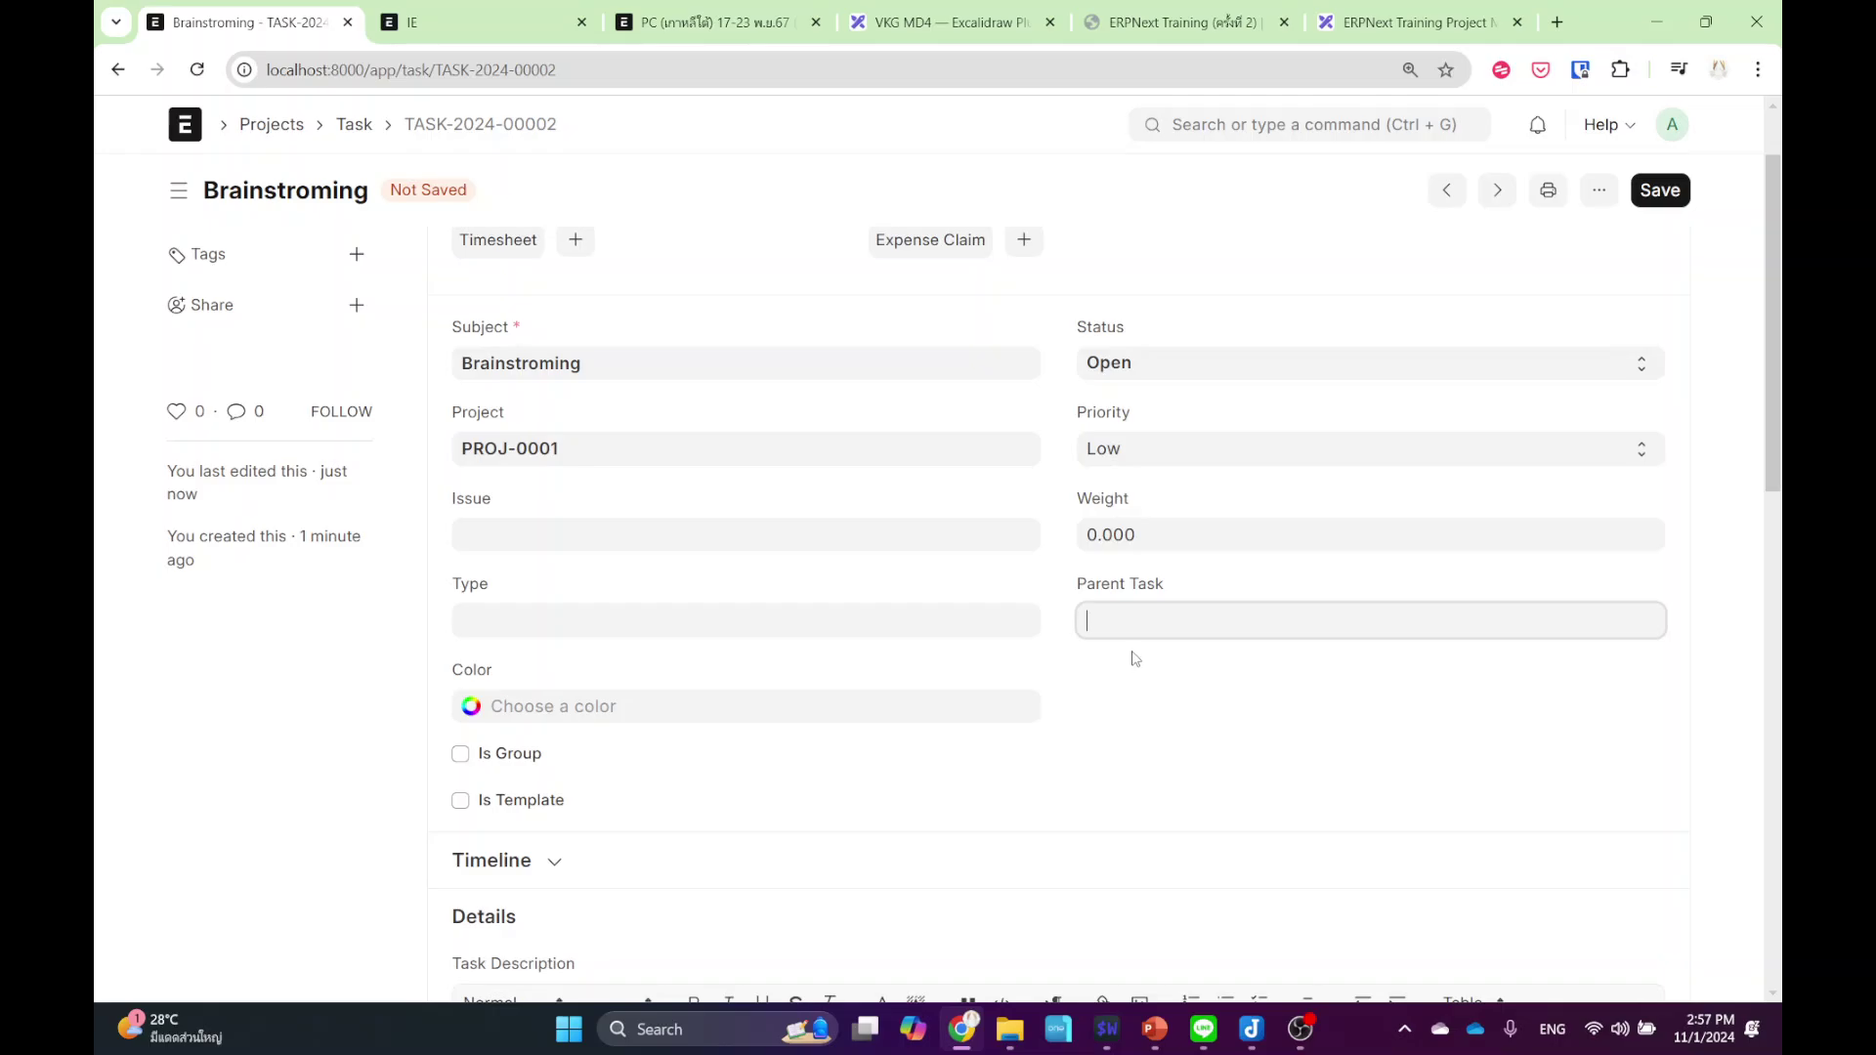
{"action": "scroll", "coordinate": [880, 586], "scroll_direction": "up", "scroll_amount": 1}
{"action": "scroll", "coordinate": [831, 576], "scroll_direction": "down", "scroll_amount": 3}
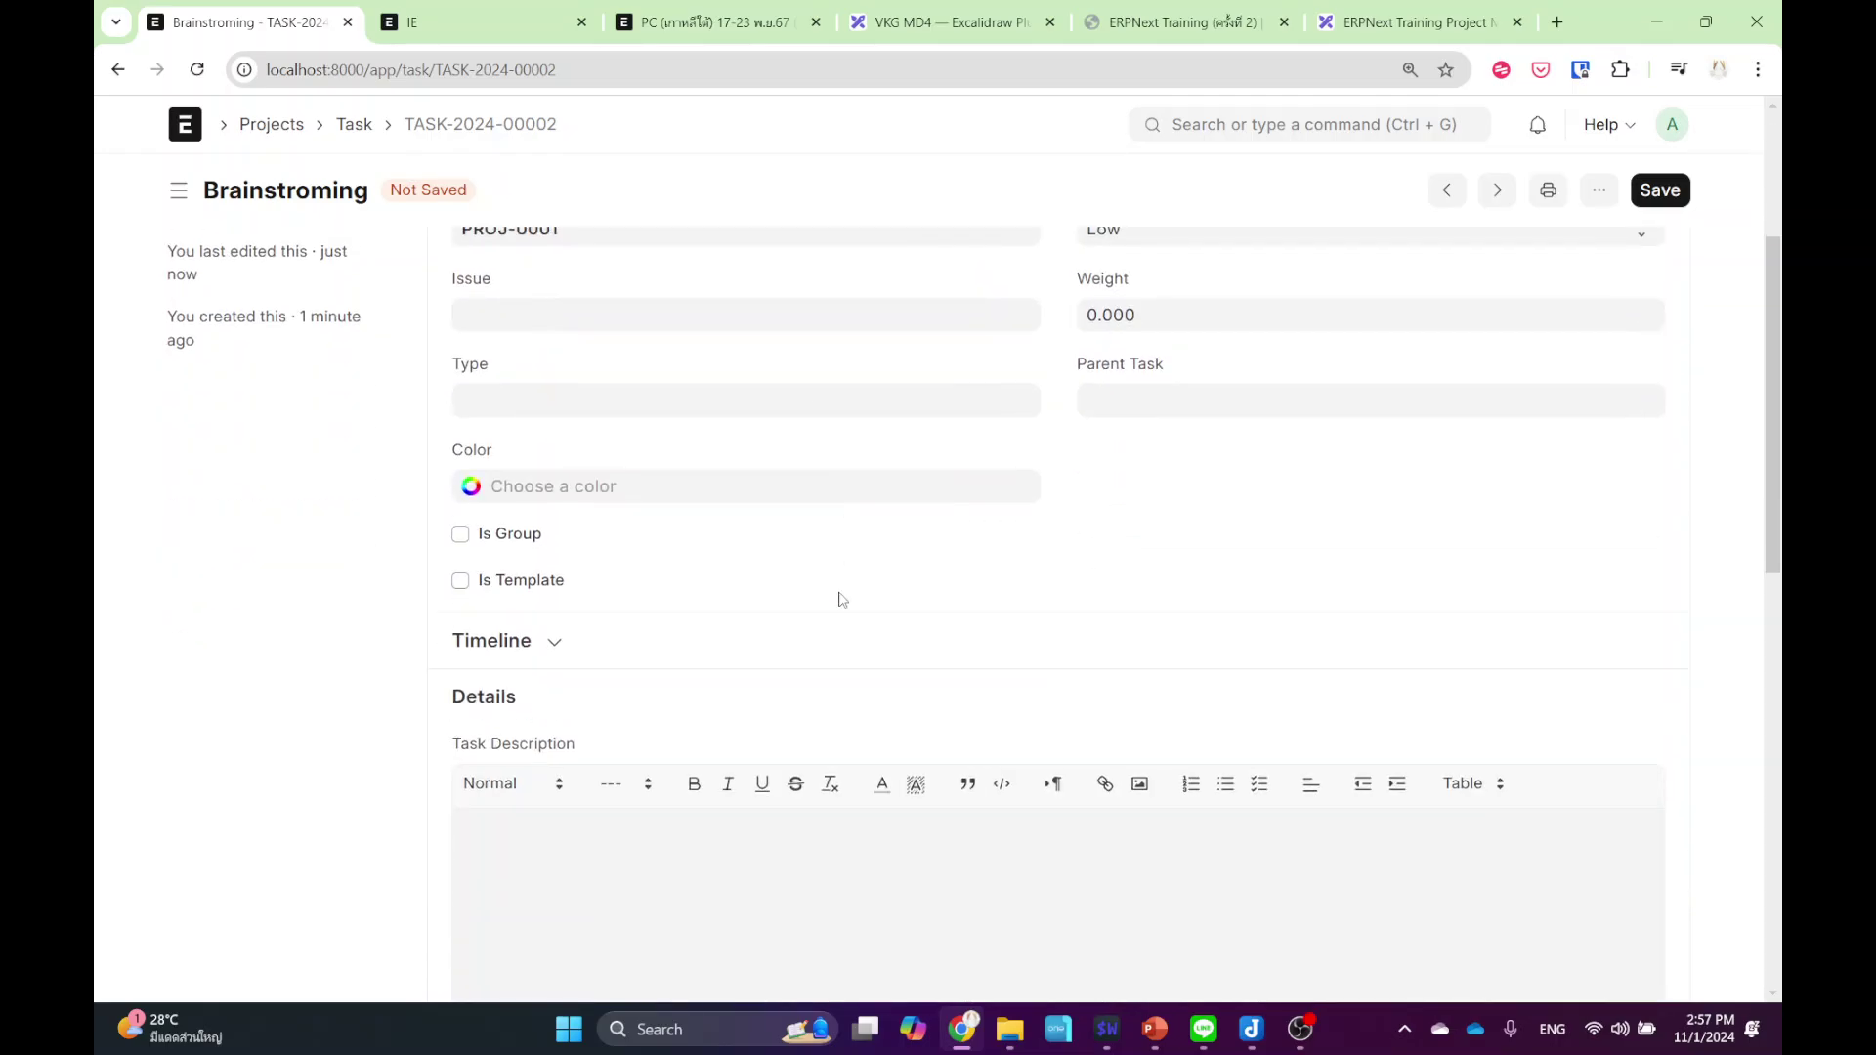
{"action": "scroll", "coordinate": [1123, 547], "scroll_direction": "up", "scroll_amount": 2}
{"action": "left_click", "coordinate": [1111, 606]}
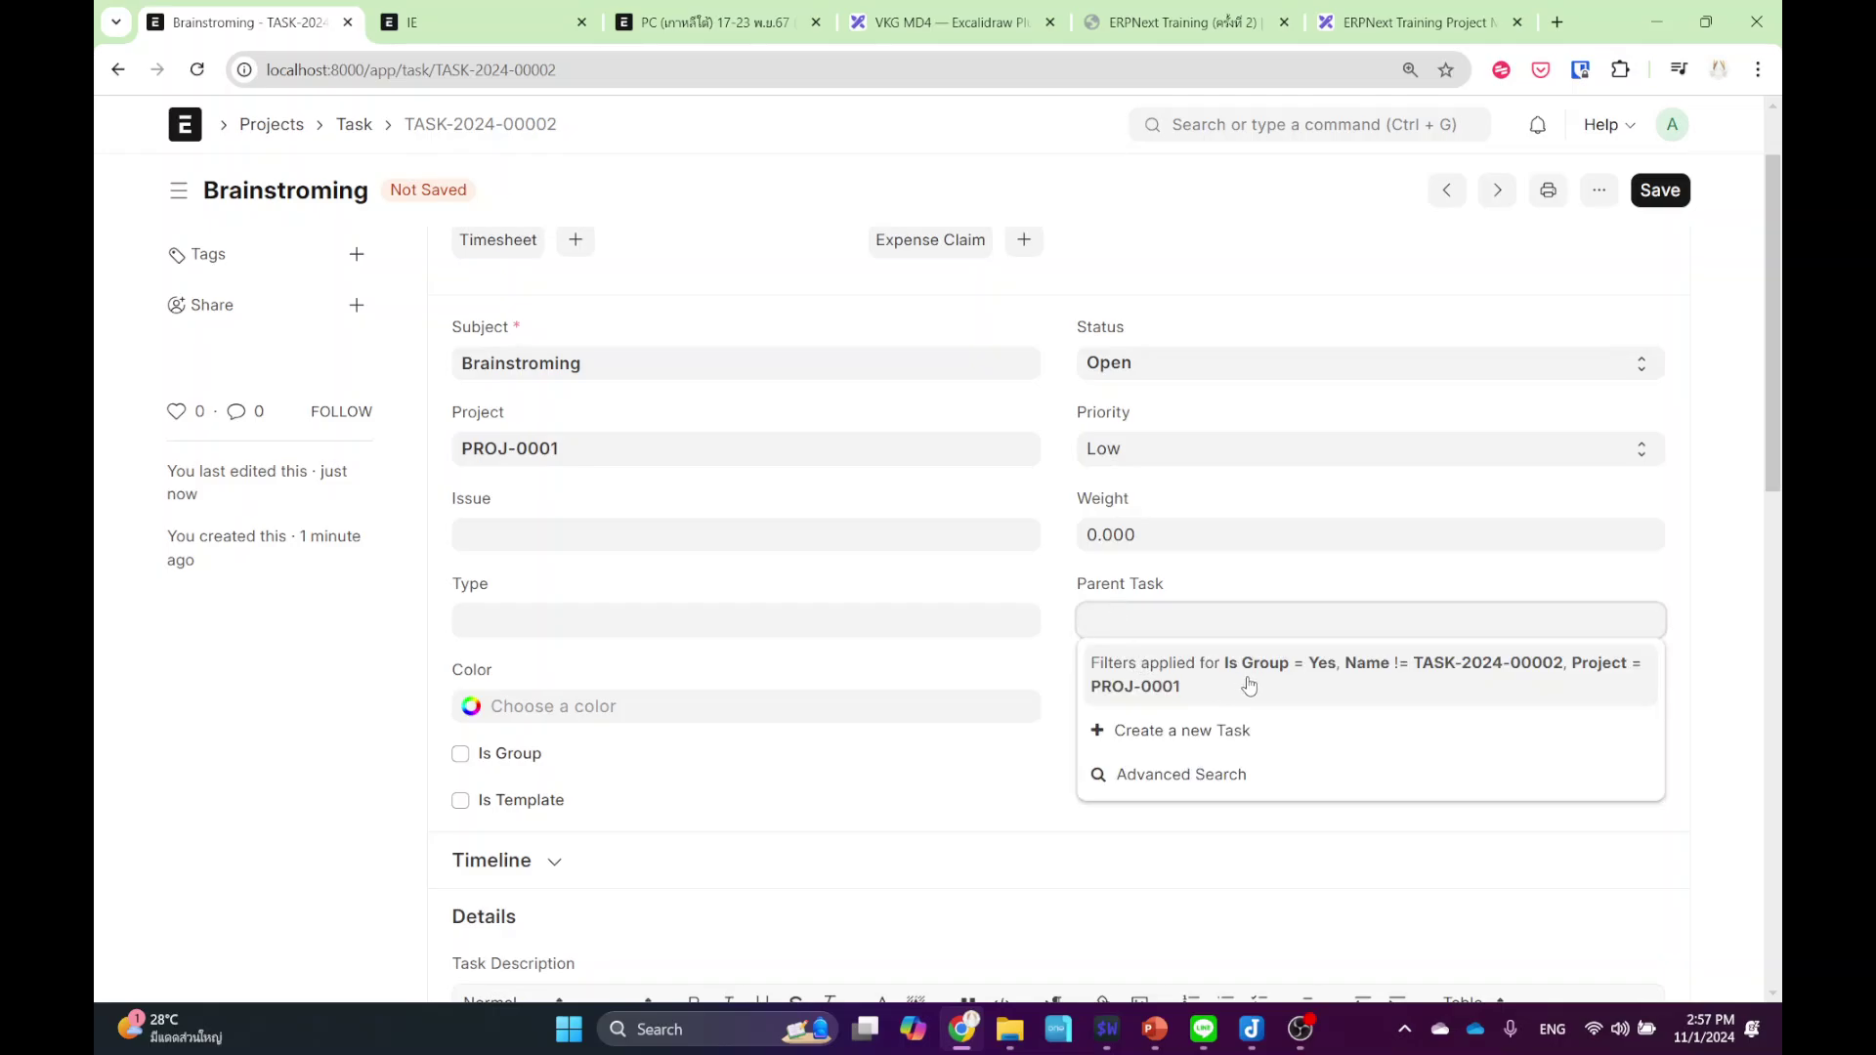
{"action": "left_click", "coordinate": [1249, 684]}
{"action": "left_click", "coordinate": [1185, 723]}
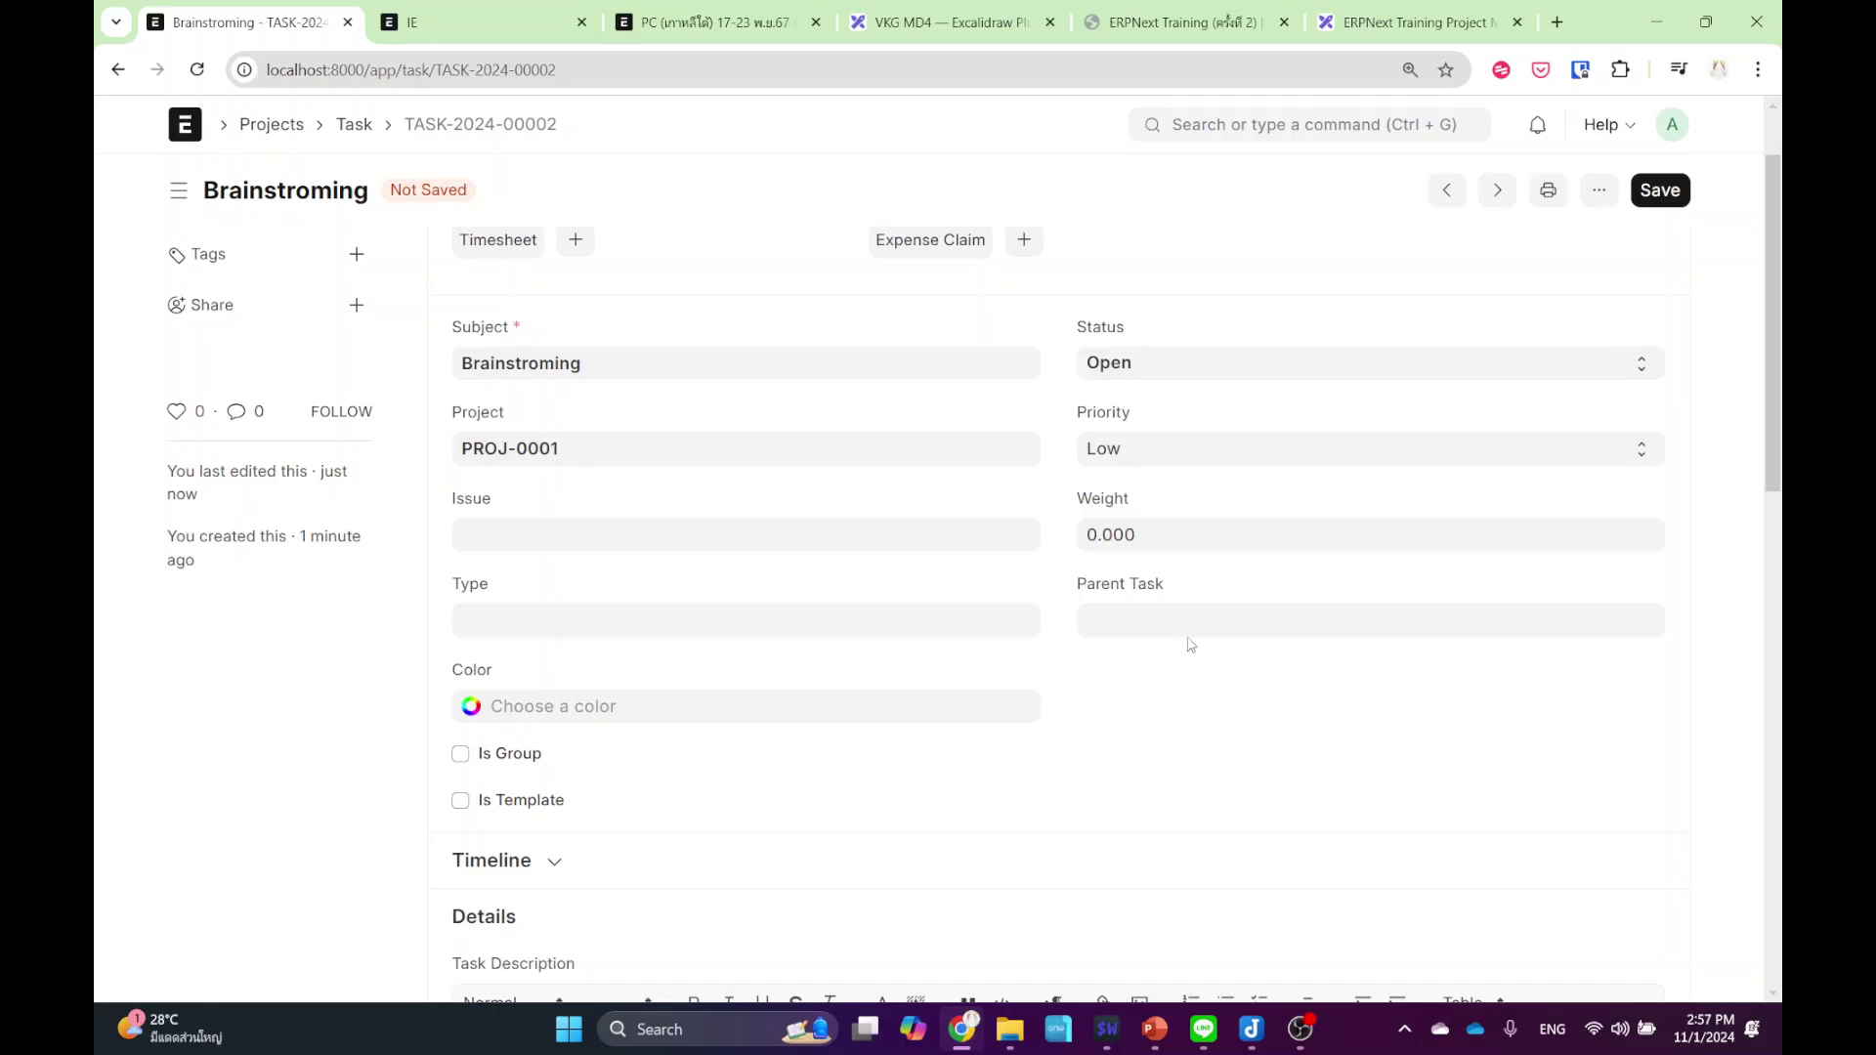
- Examine the dependencies section of the Brainstroming task's form and return to the Gantt chart
{"action": "scroll", "coordinate": [1156, 628], "scroll_direction": "down", "scroll_amount": 8}
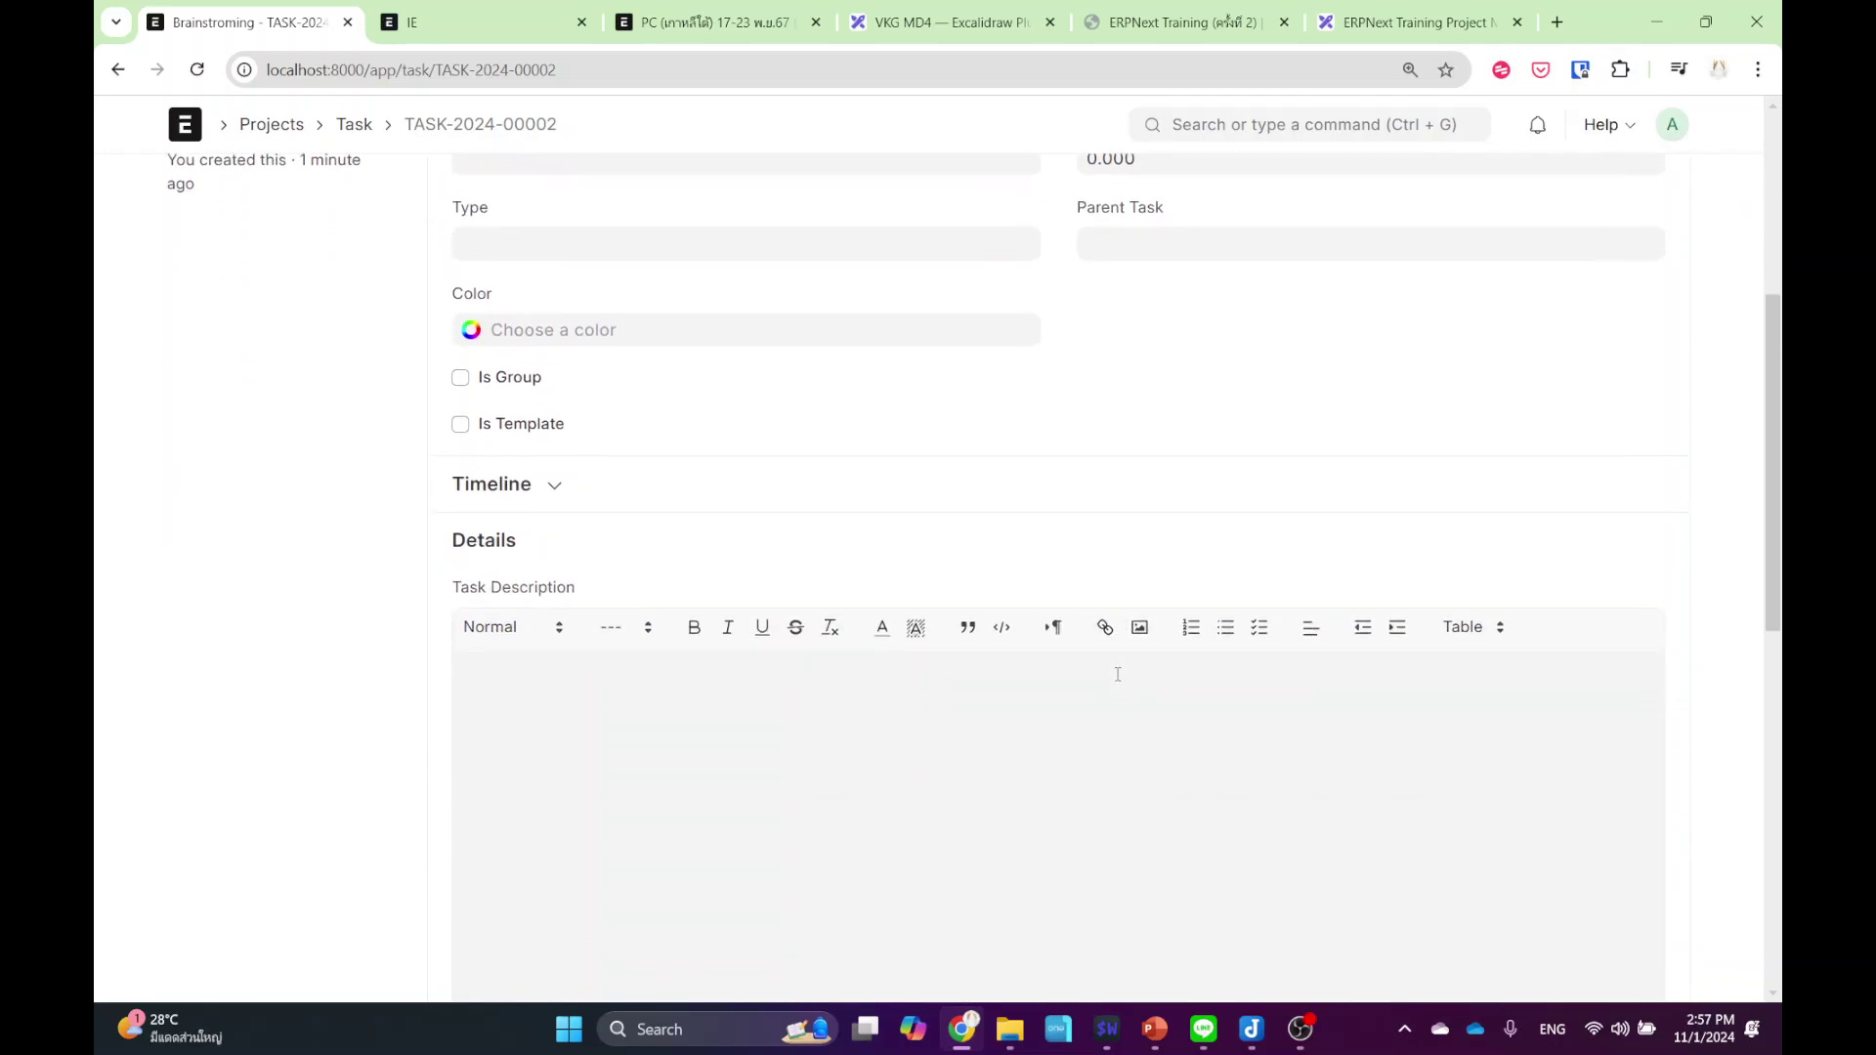
{"action": "scroll", "coordinate": [1032, 759], "scroll_direction": "down", "scroll_amount": 2}
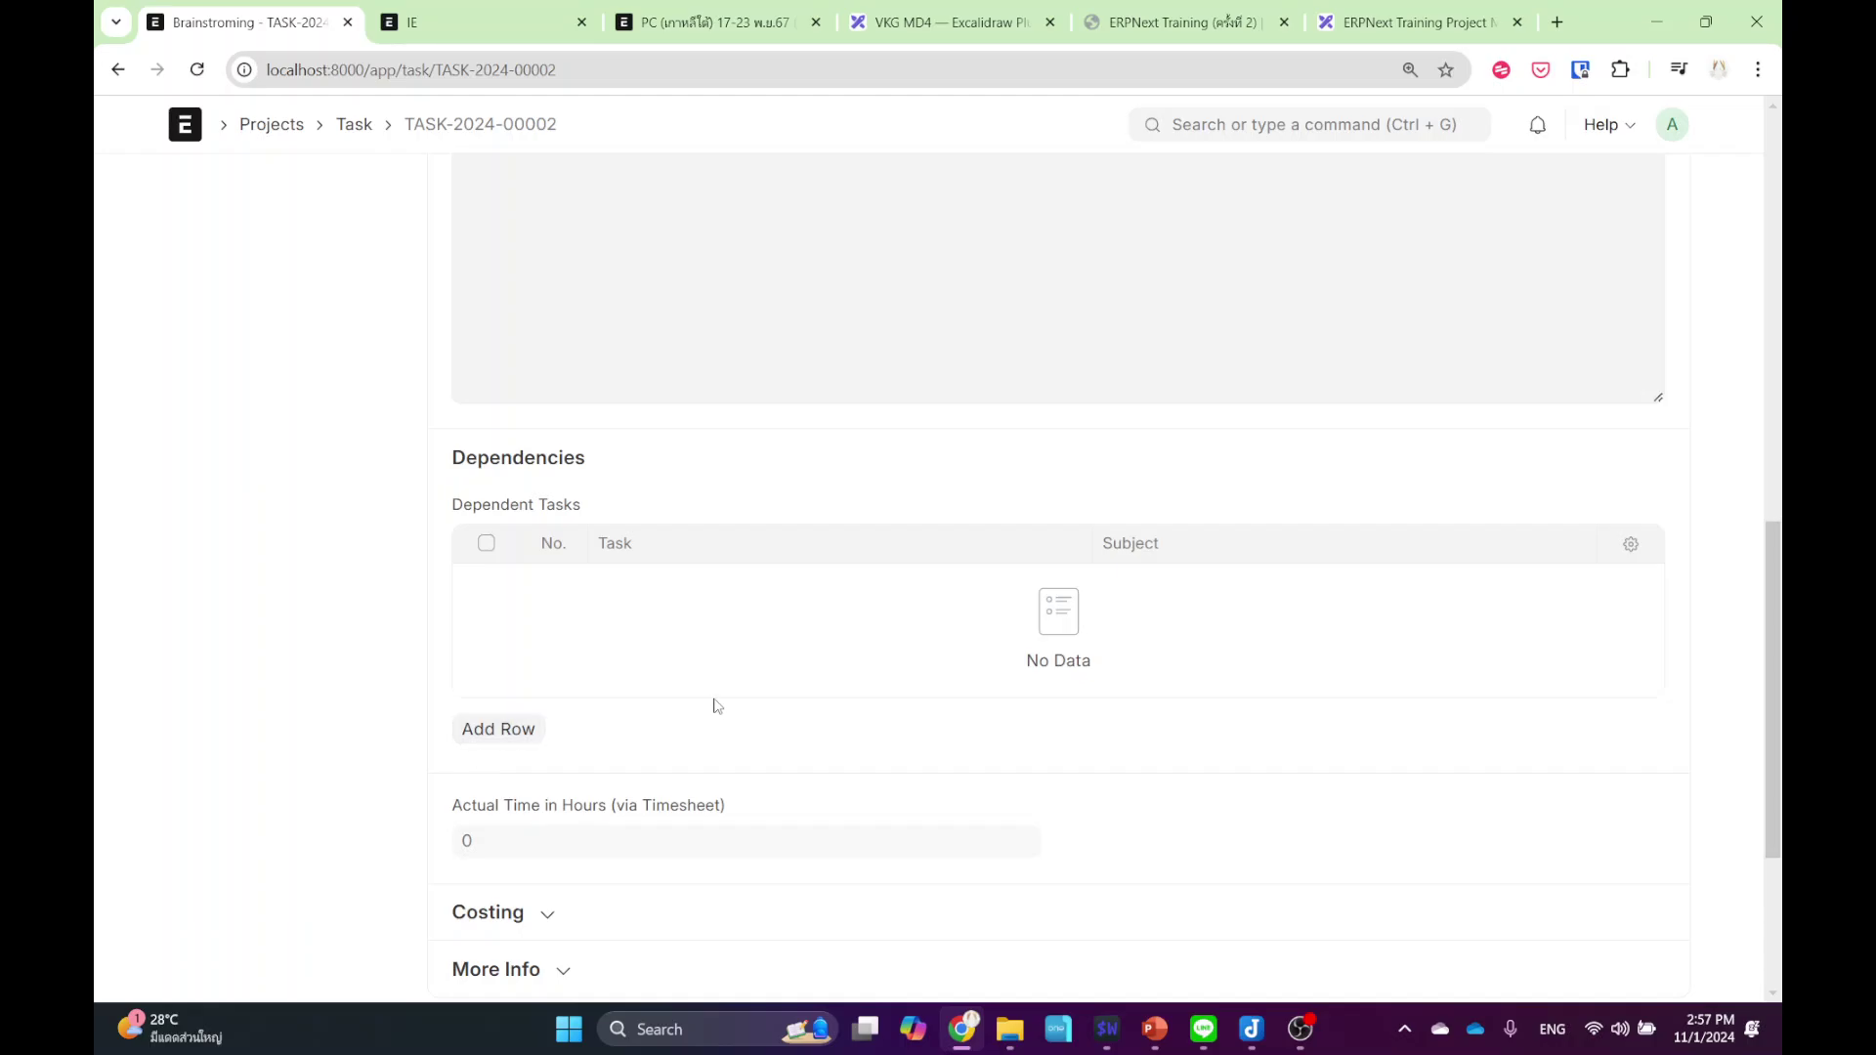
{"action": "scroll", "coordinate": [750, 661], "scroll_direction": "up", "scroll_amount": 4}
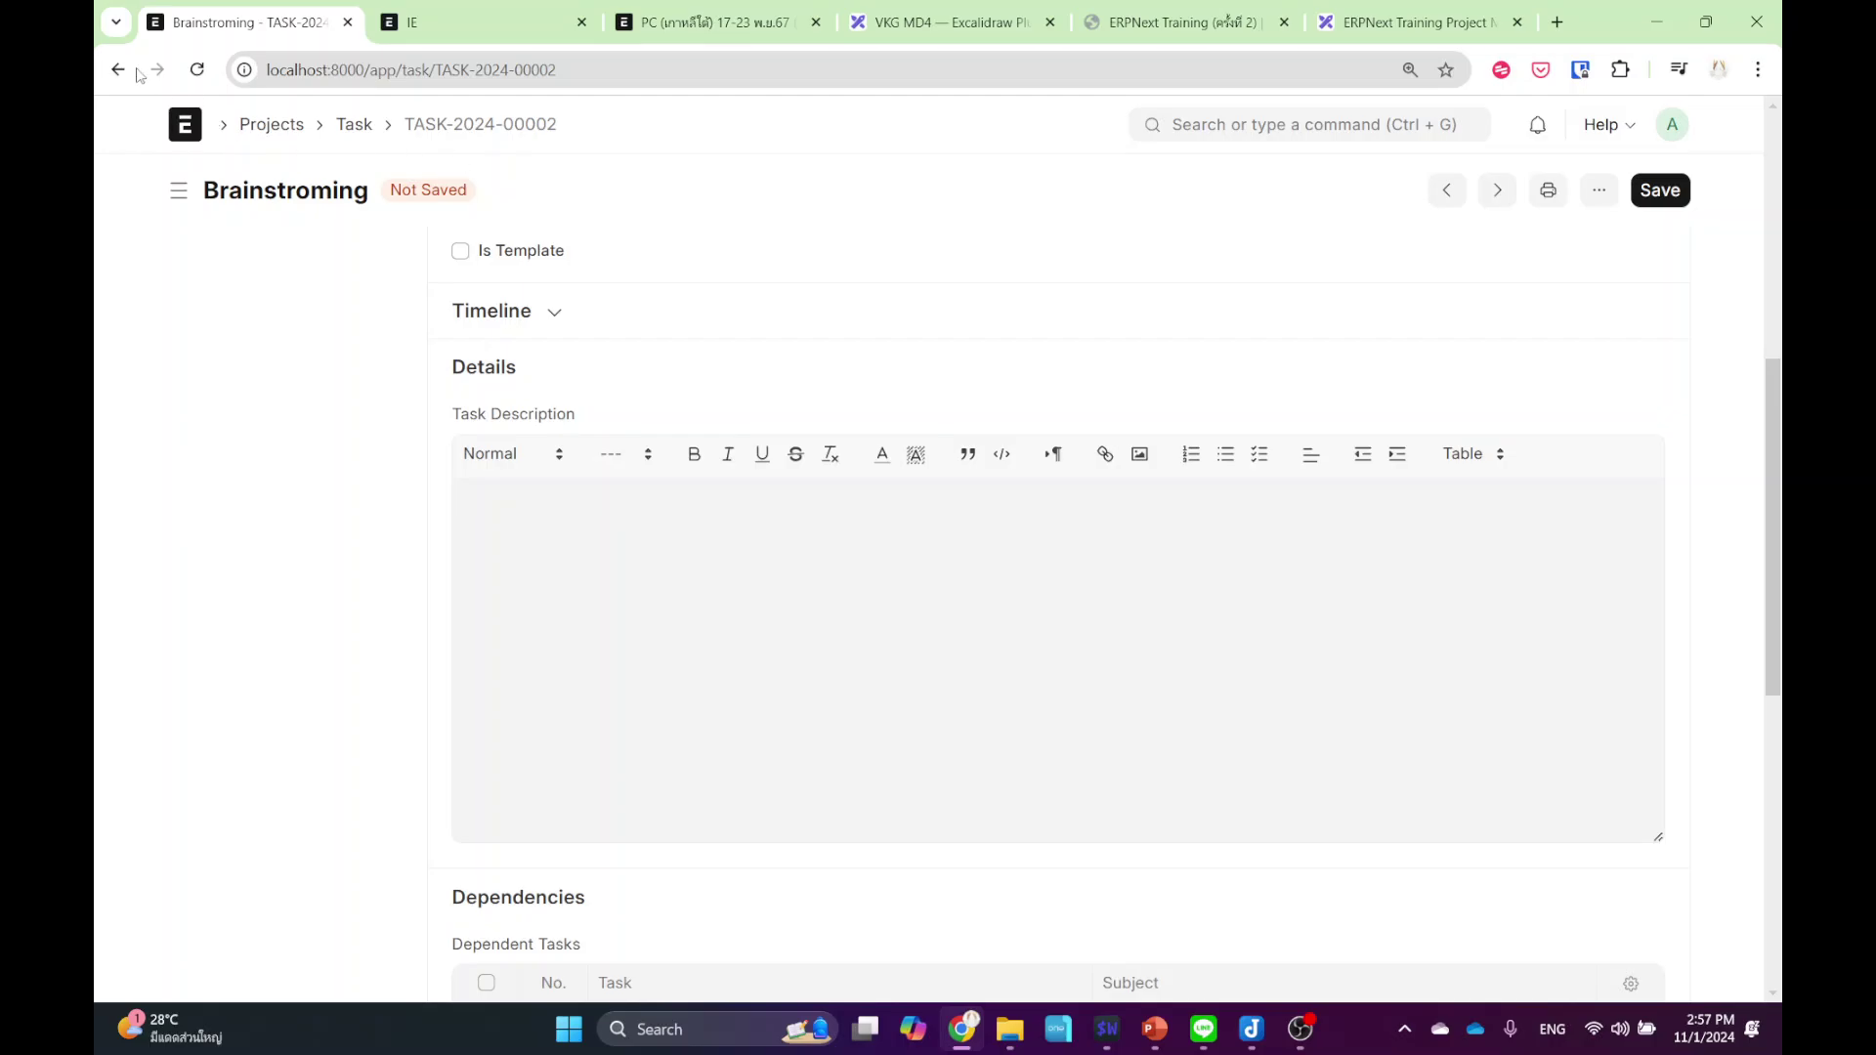
{"action": "left_click", "coordinate": [118, 70]}
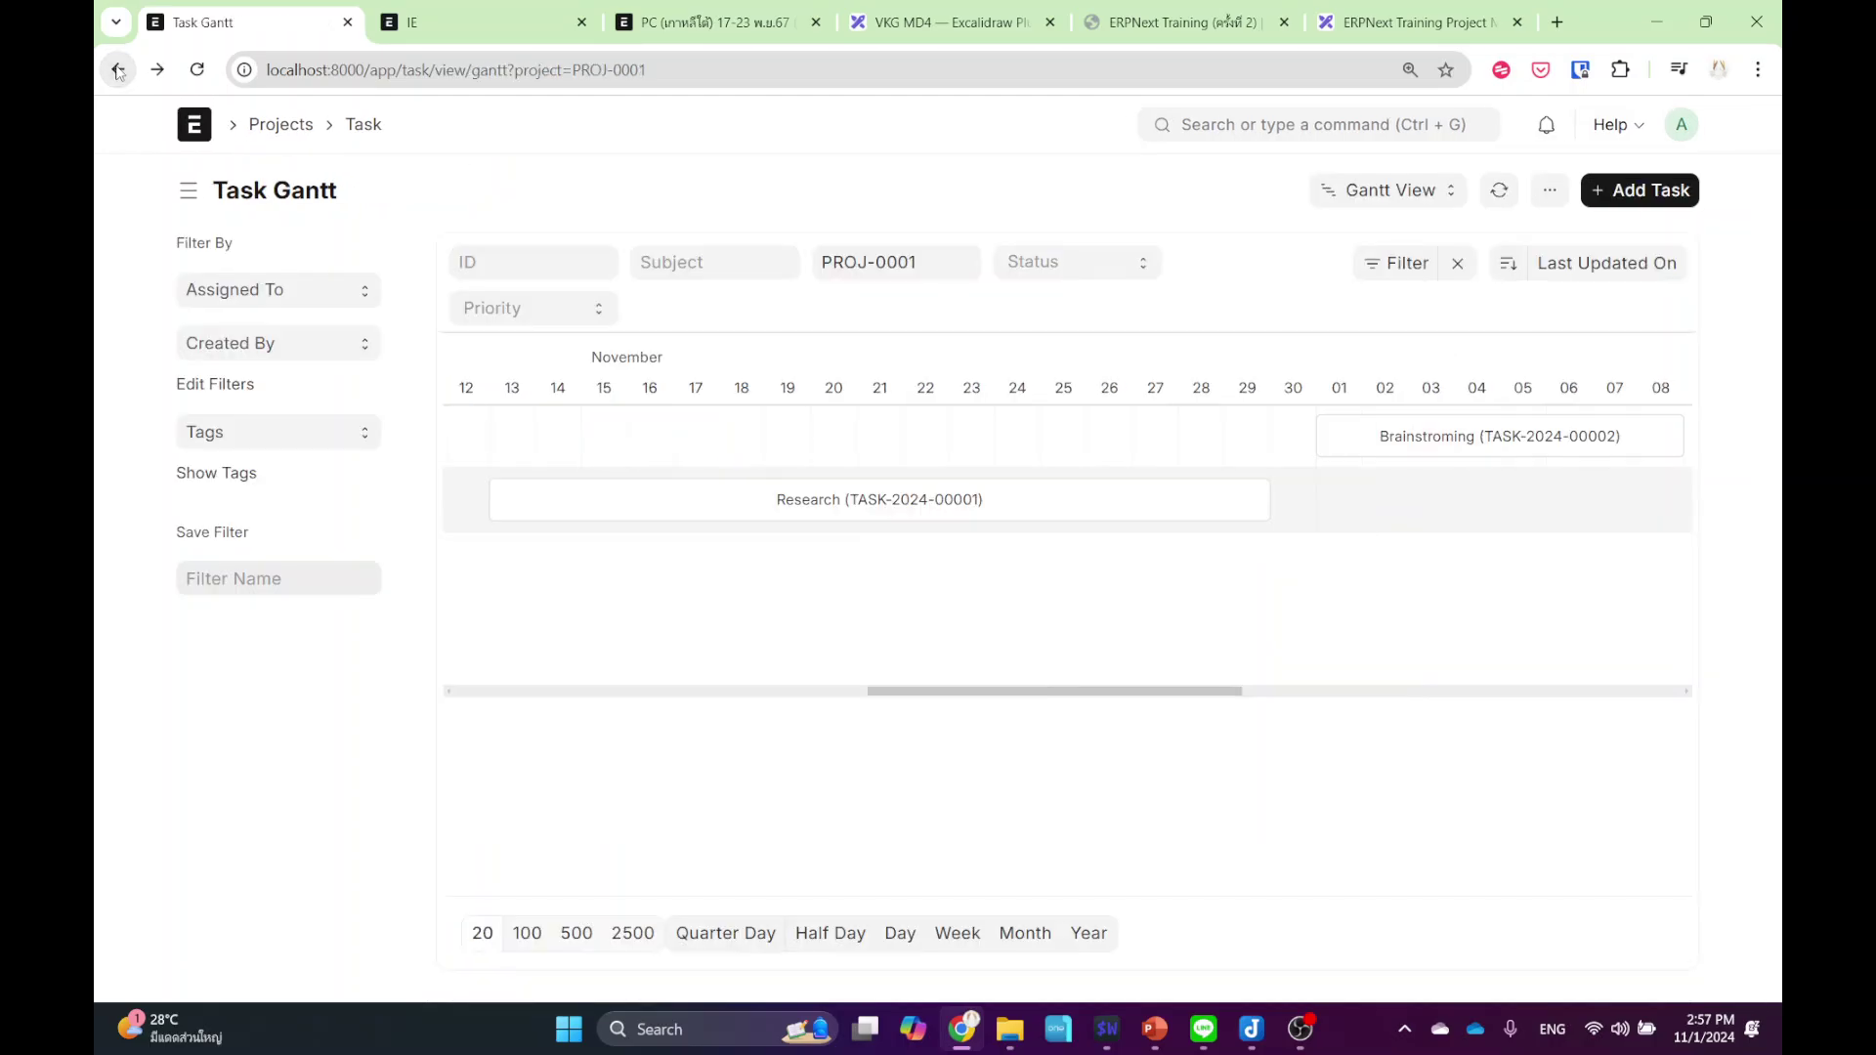
- Open the Research task from the Gantt chart, examine its dependent tasks table, and return to the chart
{"action": "left_click", "coordinate": [843, 505]}
{"action": "left_click", "coordinate": [1329, 506]}
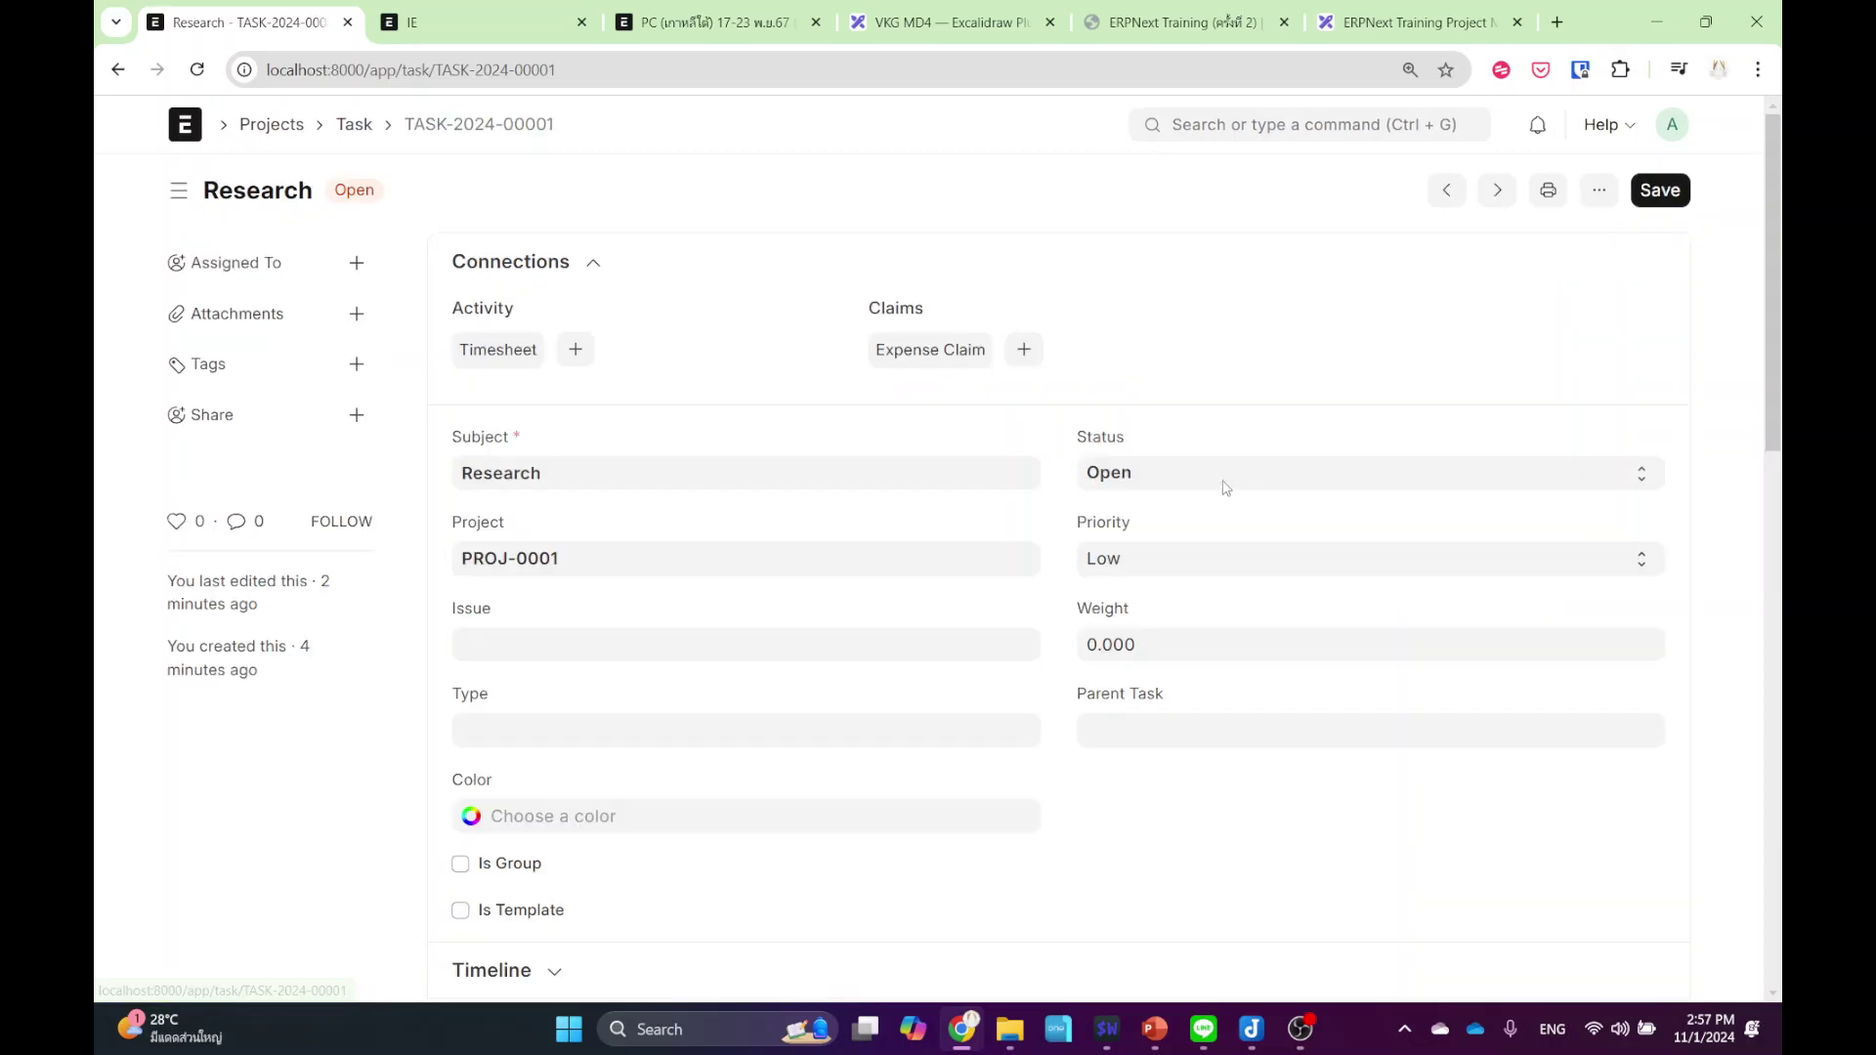
{"action": "scroll", "coordinate": [699, 547], "scroll_direction": "down", "scroll_amount": 12}
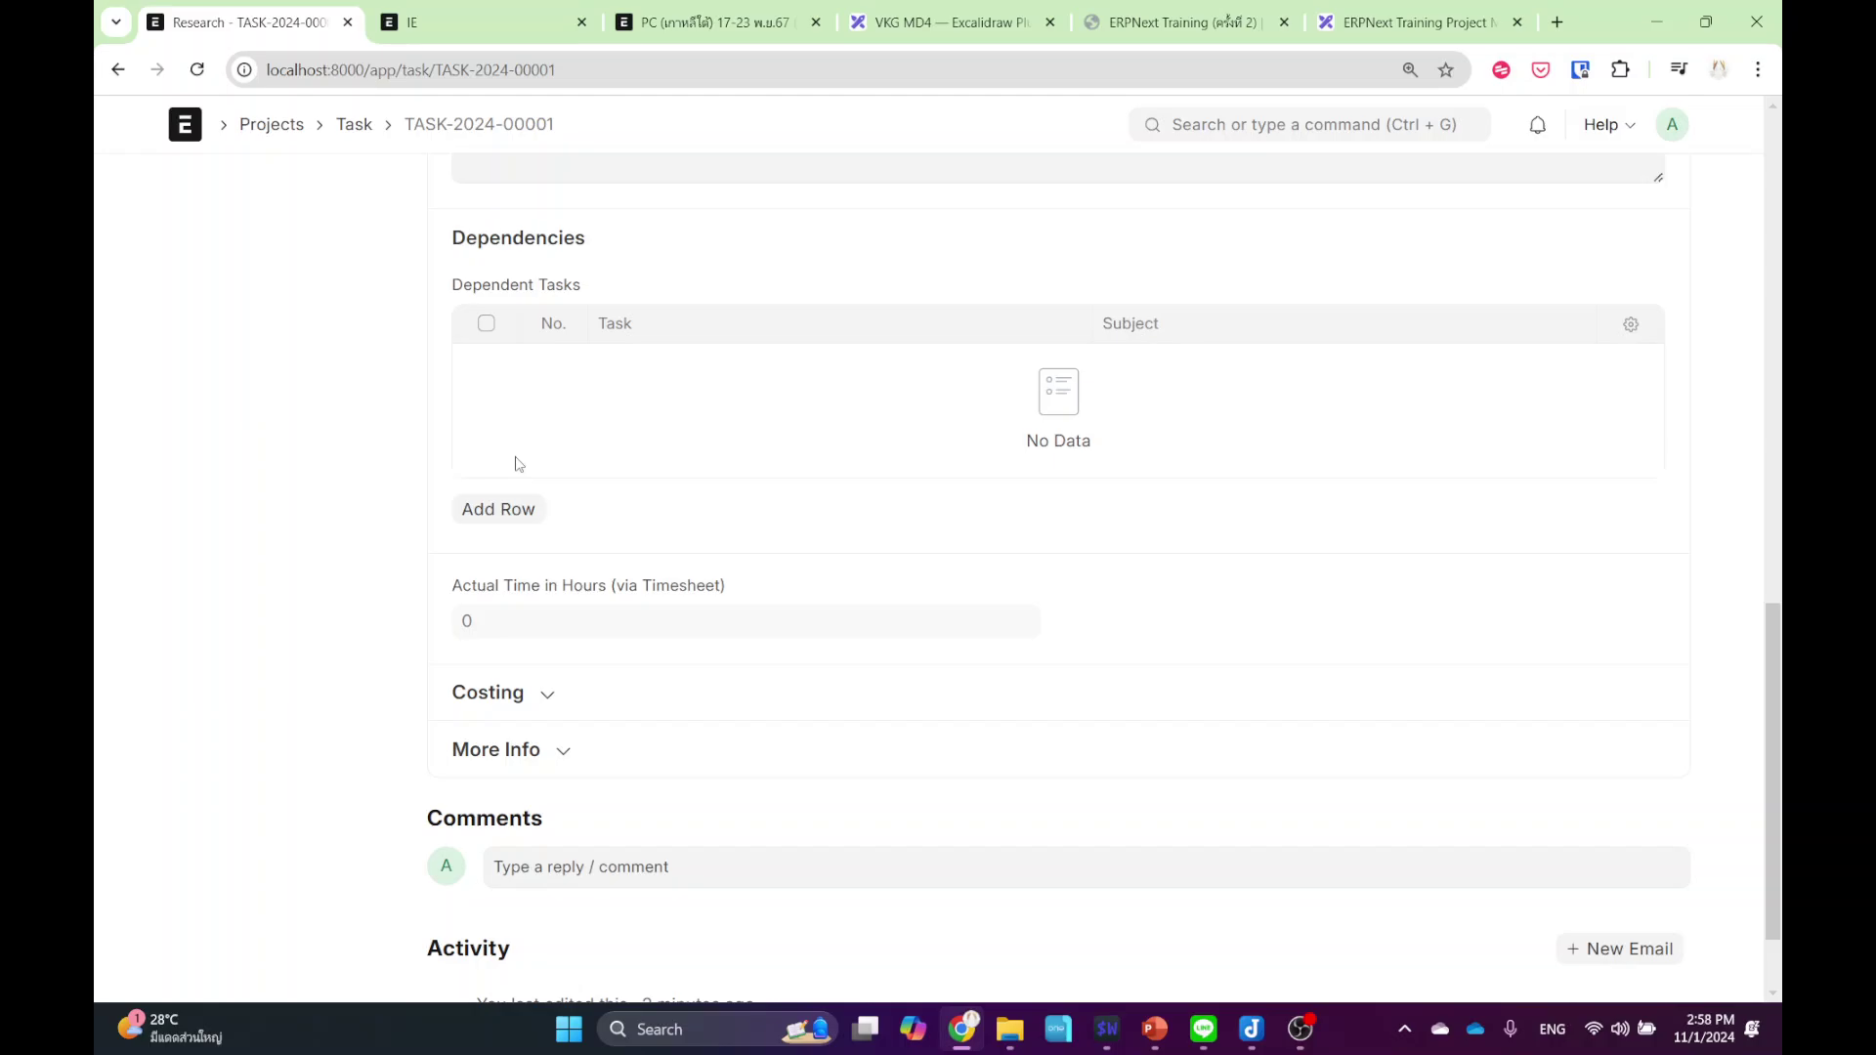
{"action": "left_click", "coordinate": [117, 70]}
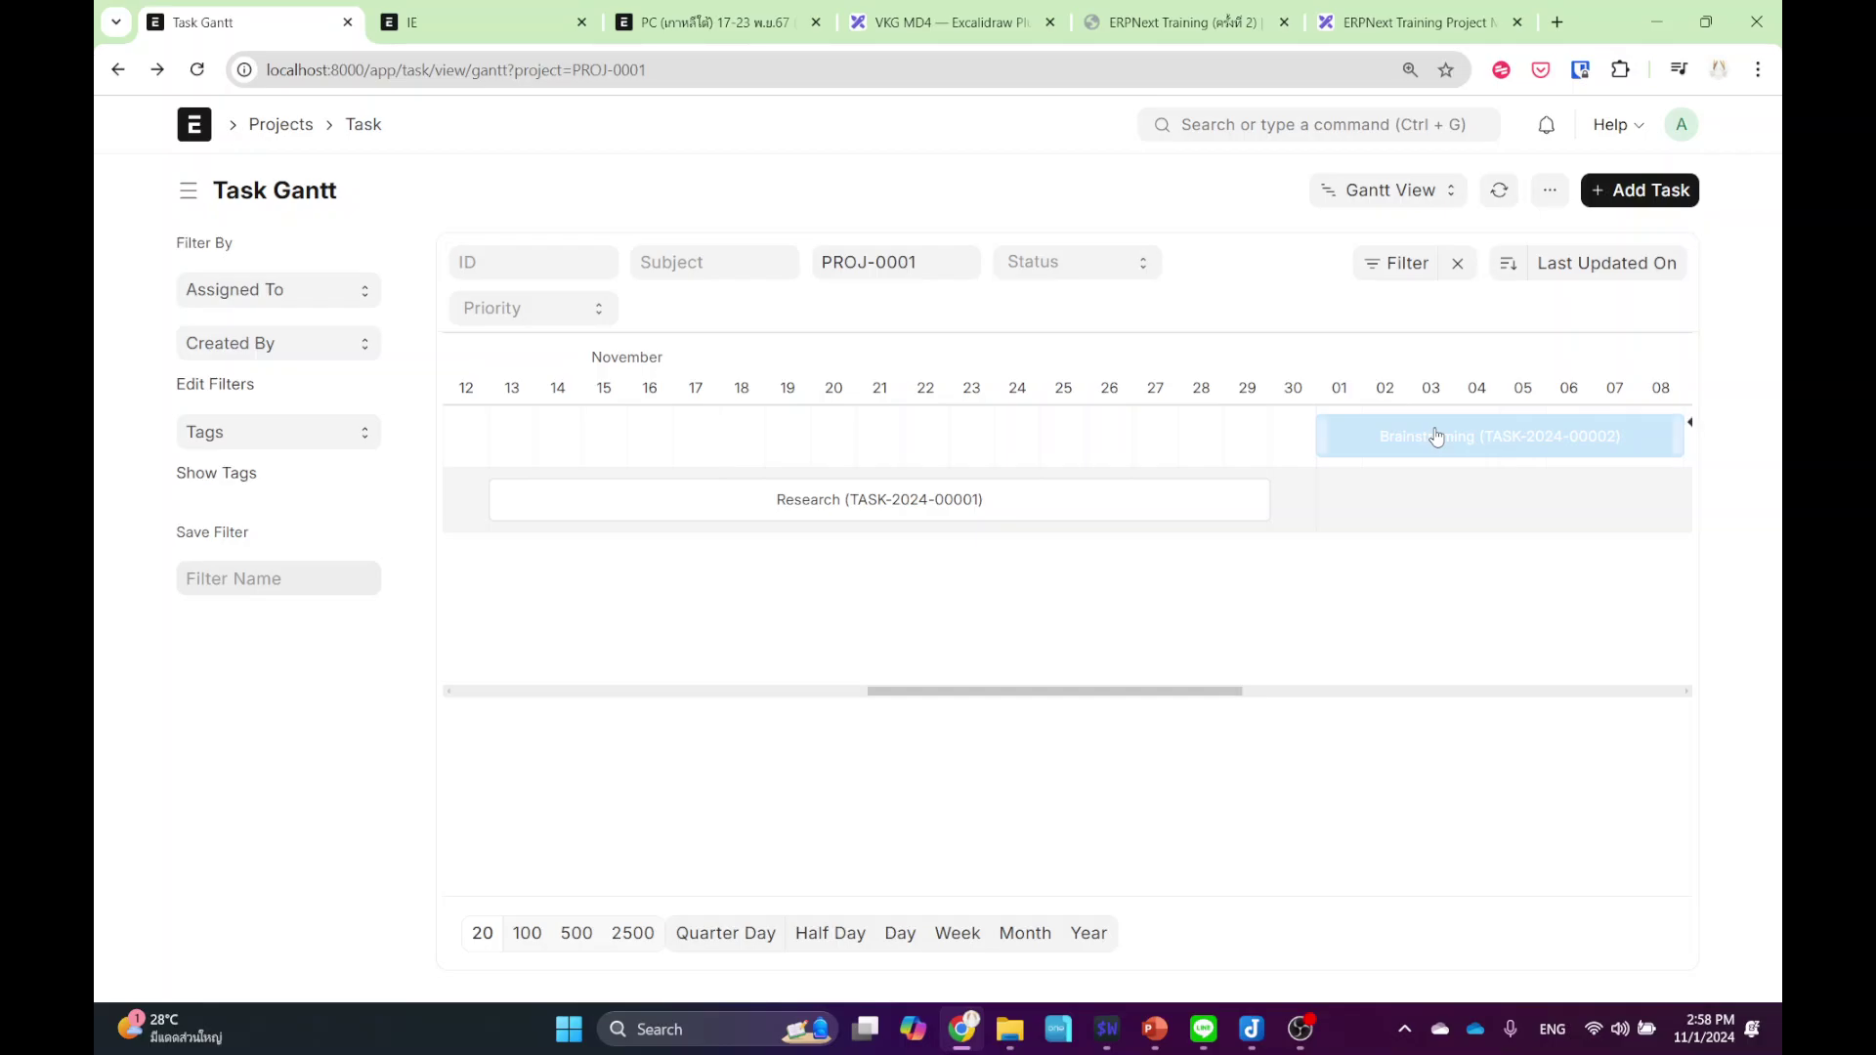
- Reopen the Brainstroming task's record from the Gantt chart and go to its Dependencies section
{"action": "scroll", "coordinate": [1173, 684], "scroll_direction": "right", "scroll_amount": 5}
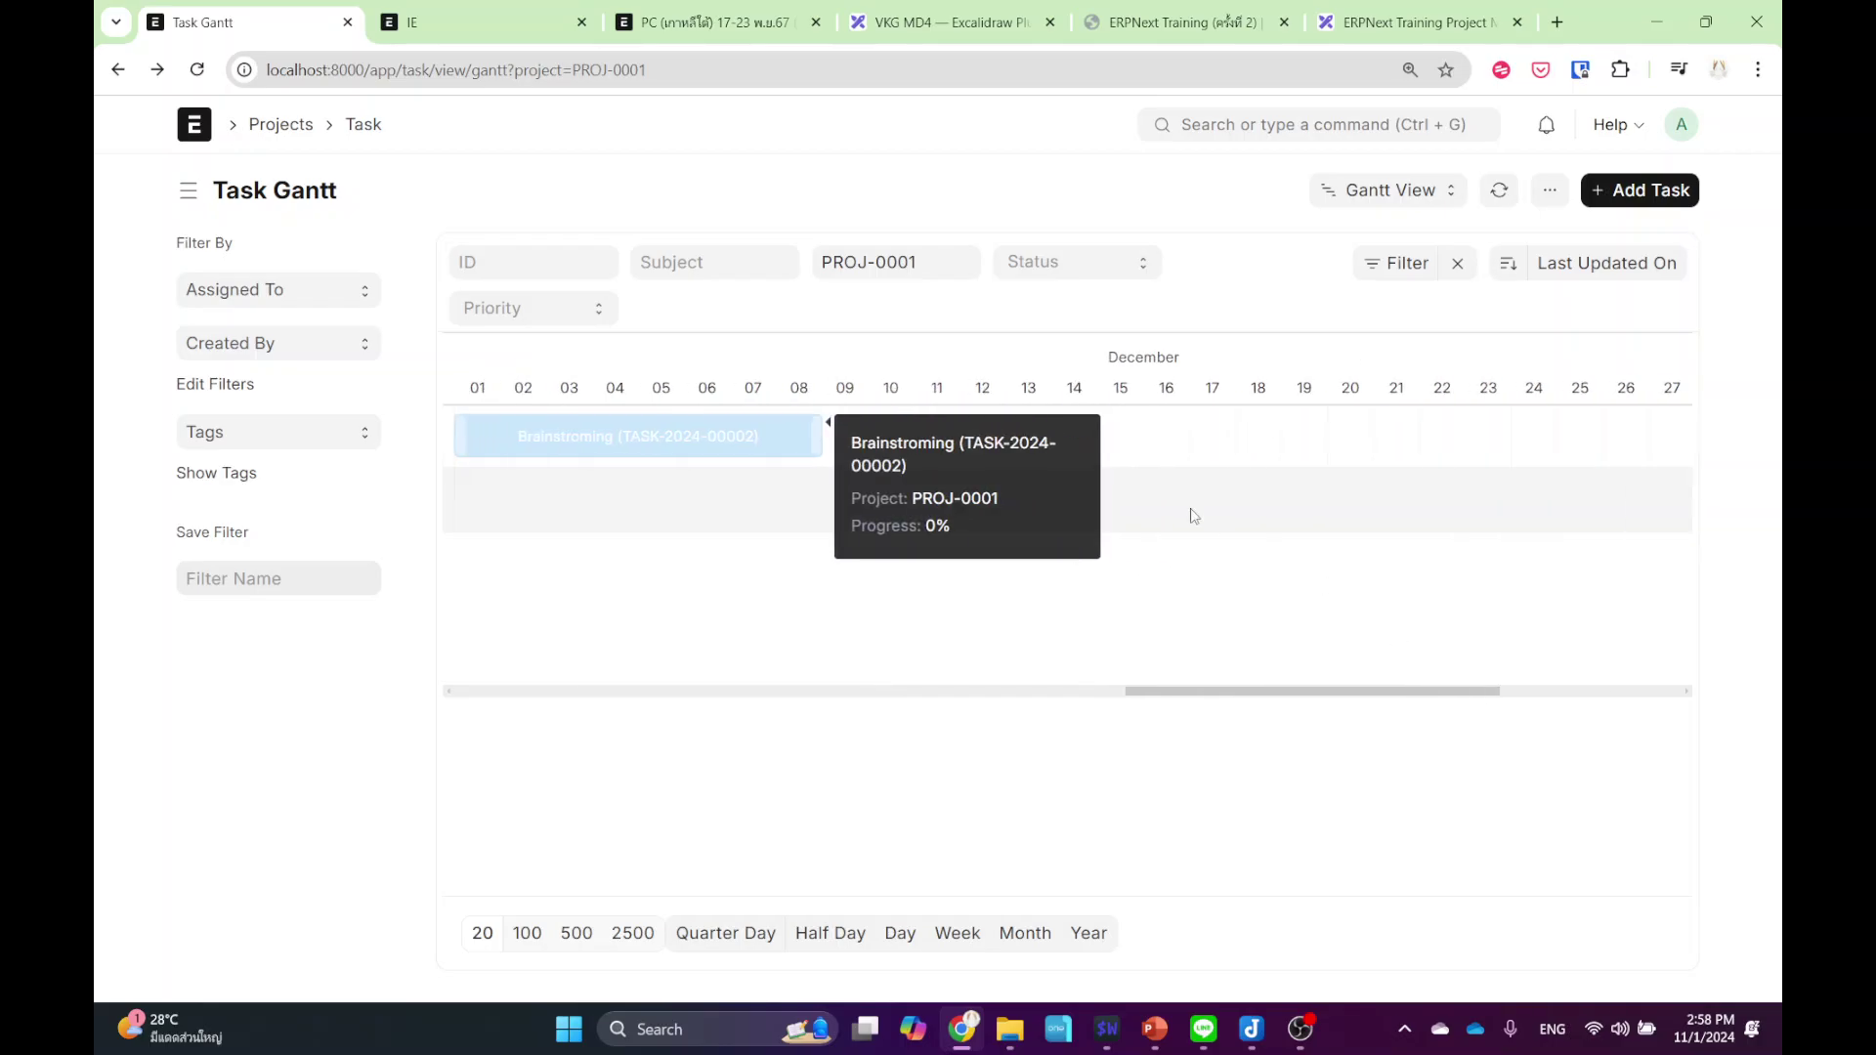
{"action": "left_click", "coordinate": [977, 457]}
{"action": "scroll", "coordinate": [756, 552], "scroll_direction": "down", "scroll_amount": 5}
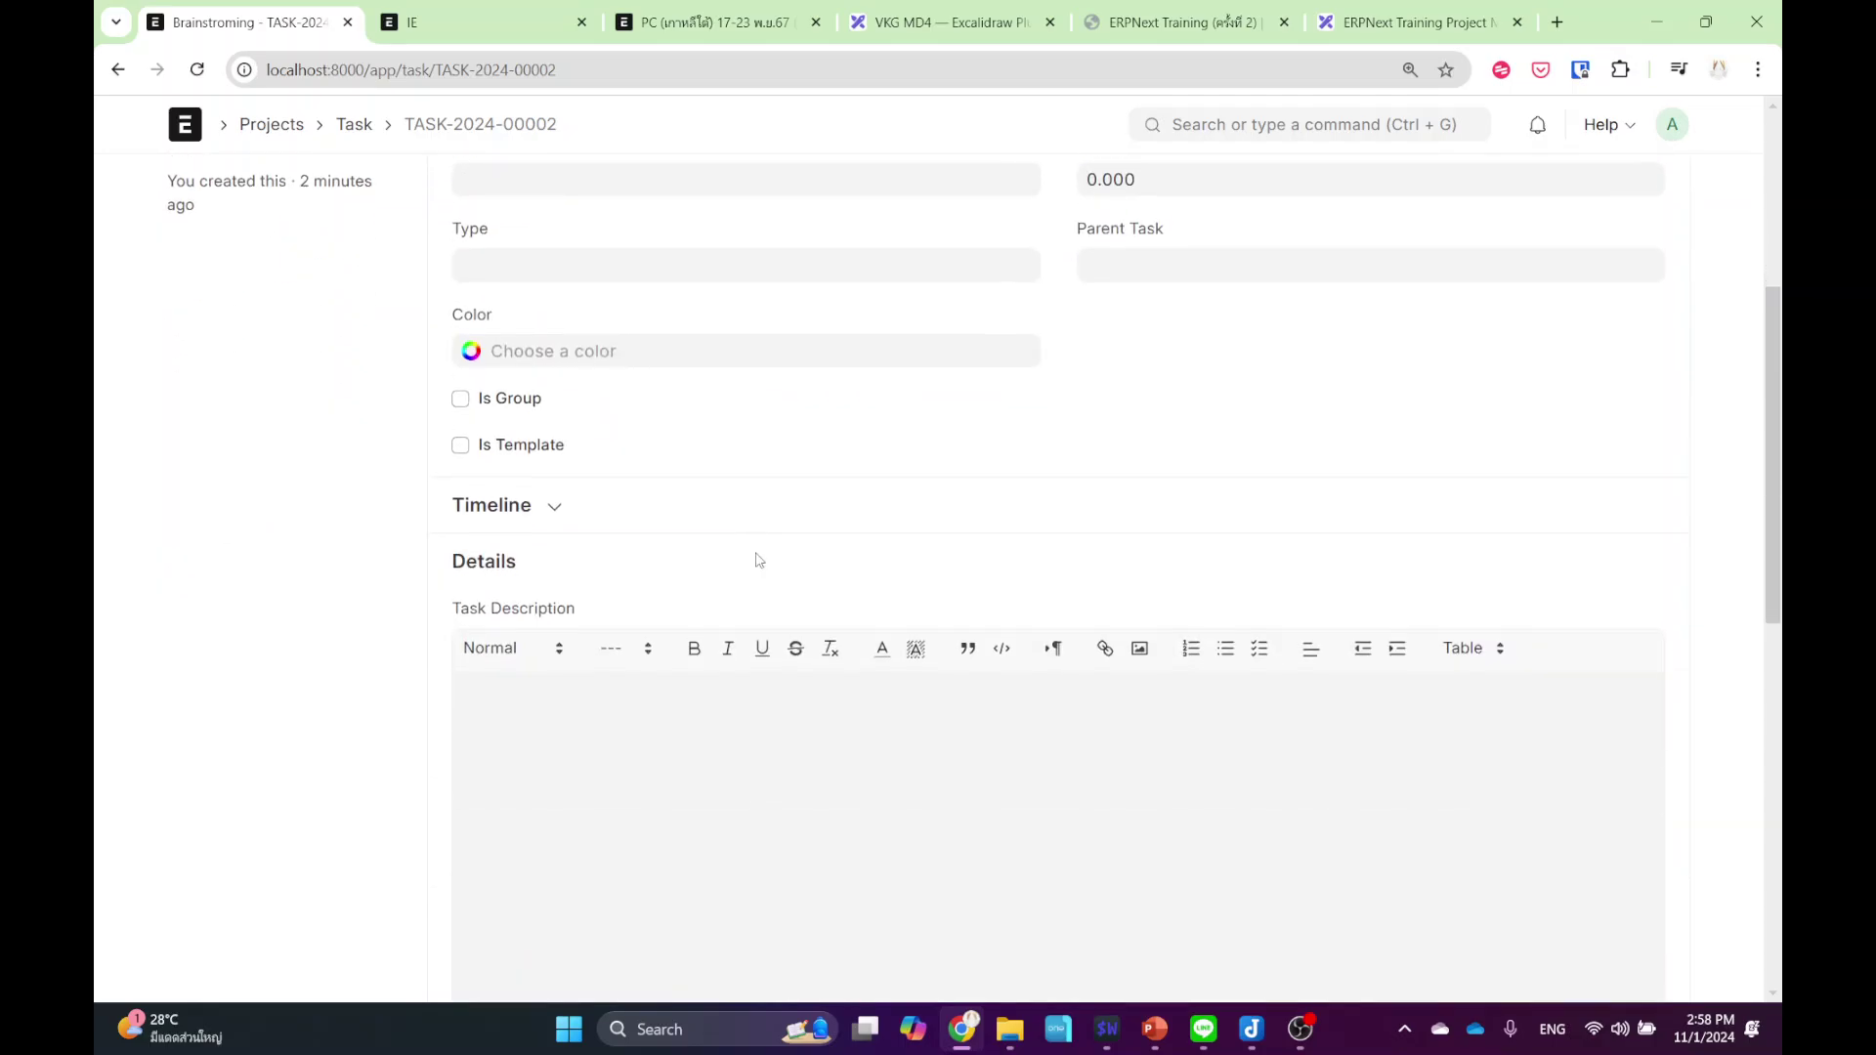
{"action": "scroll", "coordinate": [757, 560], "scroll_direction": "down", "scroll_amount": 10}
{"action": "scroll", "coordinate": [712, 620], "scroll_direction": "up", "scroll_amount": 4}
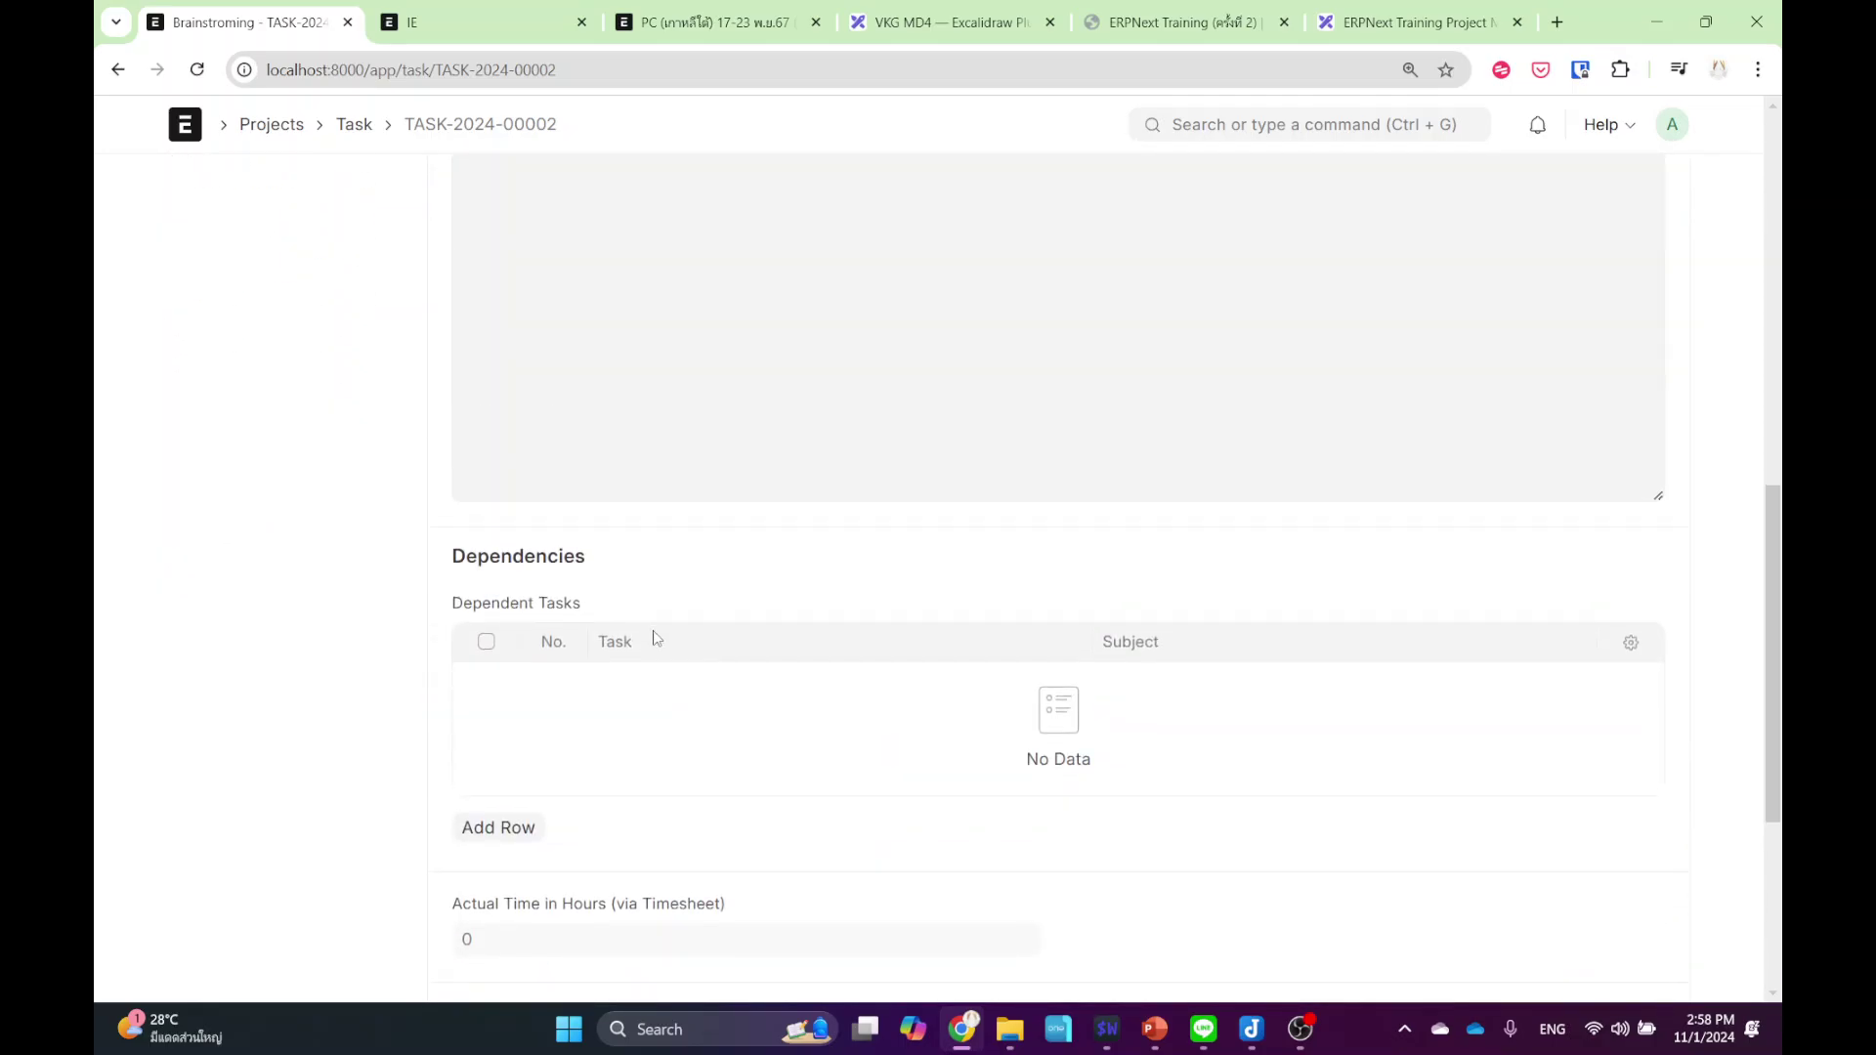
{"action": "scroll", "coordinate": [625, 674], "scroll_direction": "down", "scroll_amount": 3}
- Add TASK-2024-00001 (Research) as a dependent task of Brainstroming, save the record, and return to the Gantt chart
{"action": "left_click", "coordinate": [498, 723]}
{"action": "scroll", "coordinate": [503, 733], "scroll_direction": "down", "scroll_amount": 1}
{"action": "left_click", "coordinate": [647, 343]}
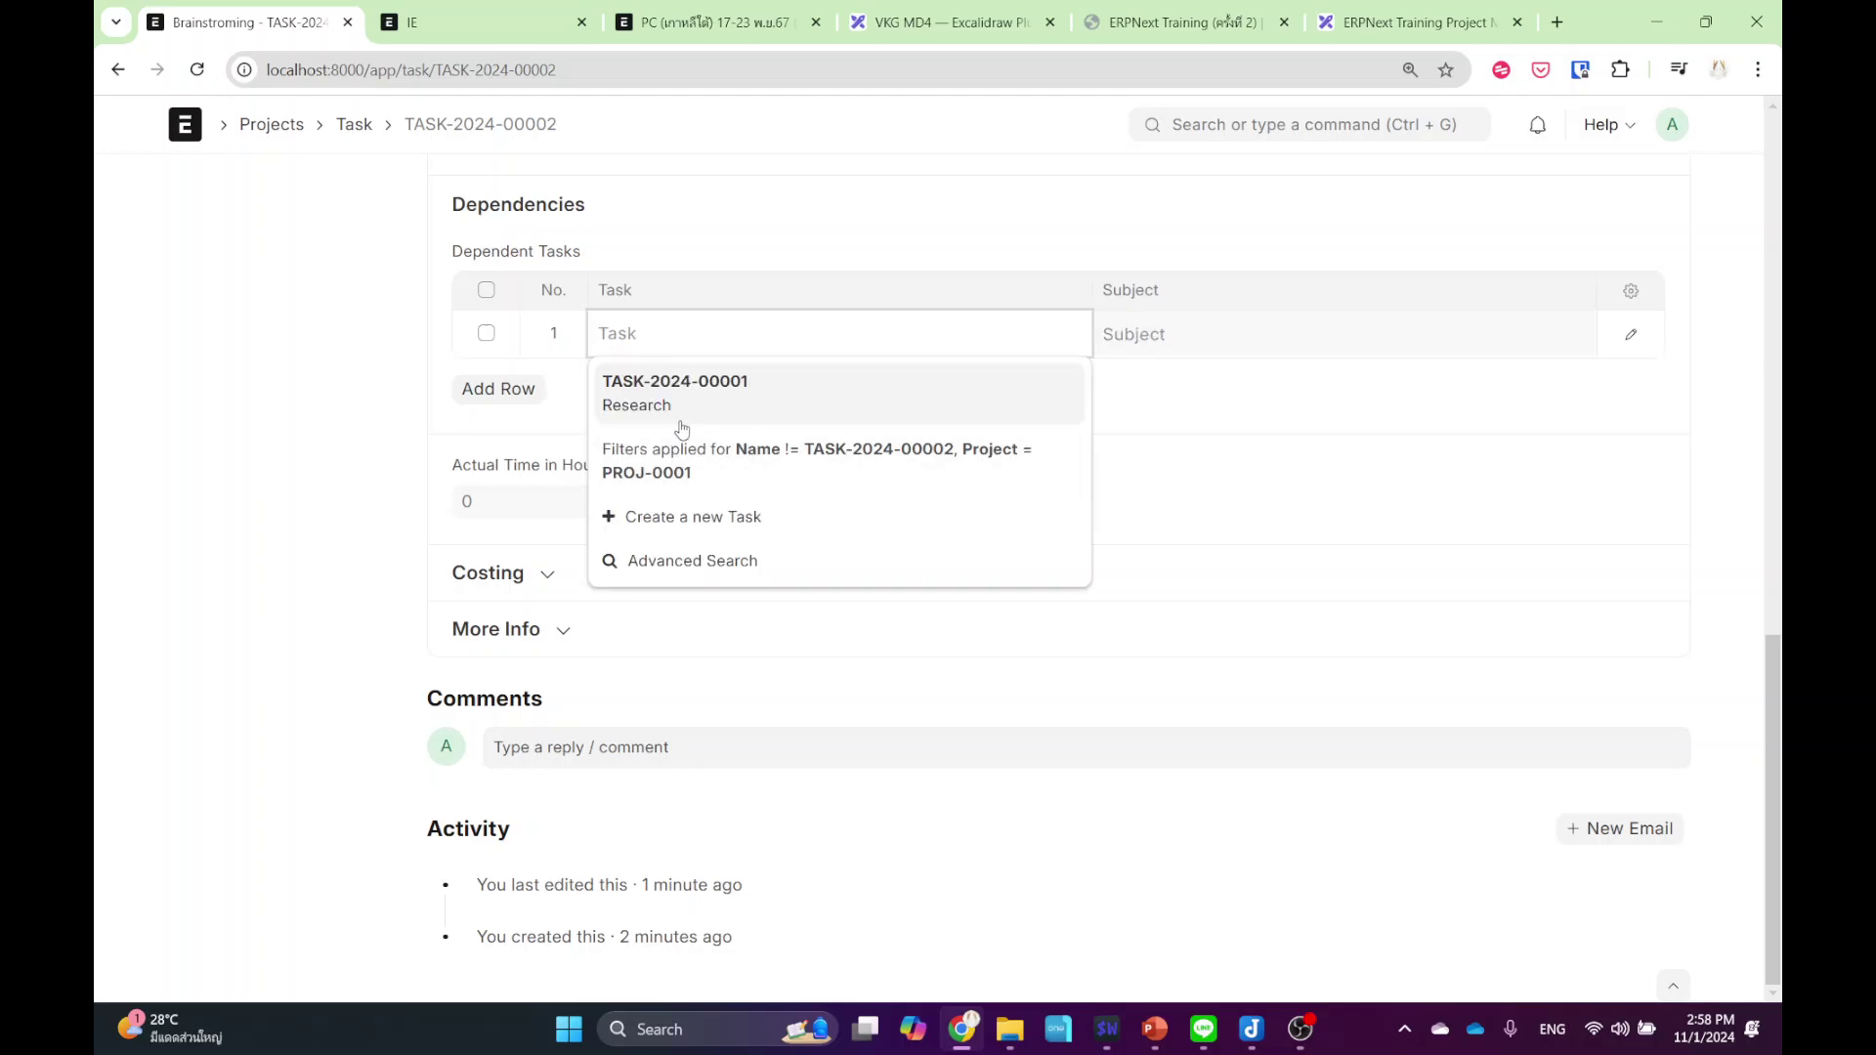
{"action": "left_click", "coordinate": [684, 412]}
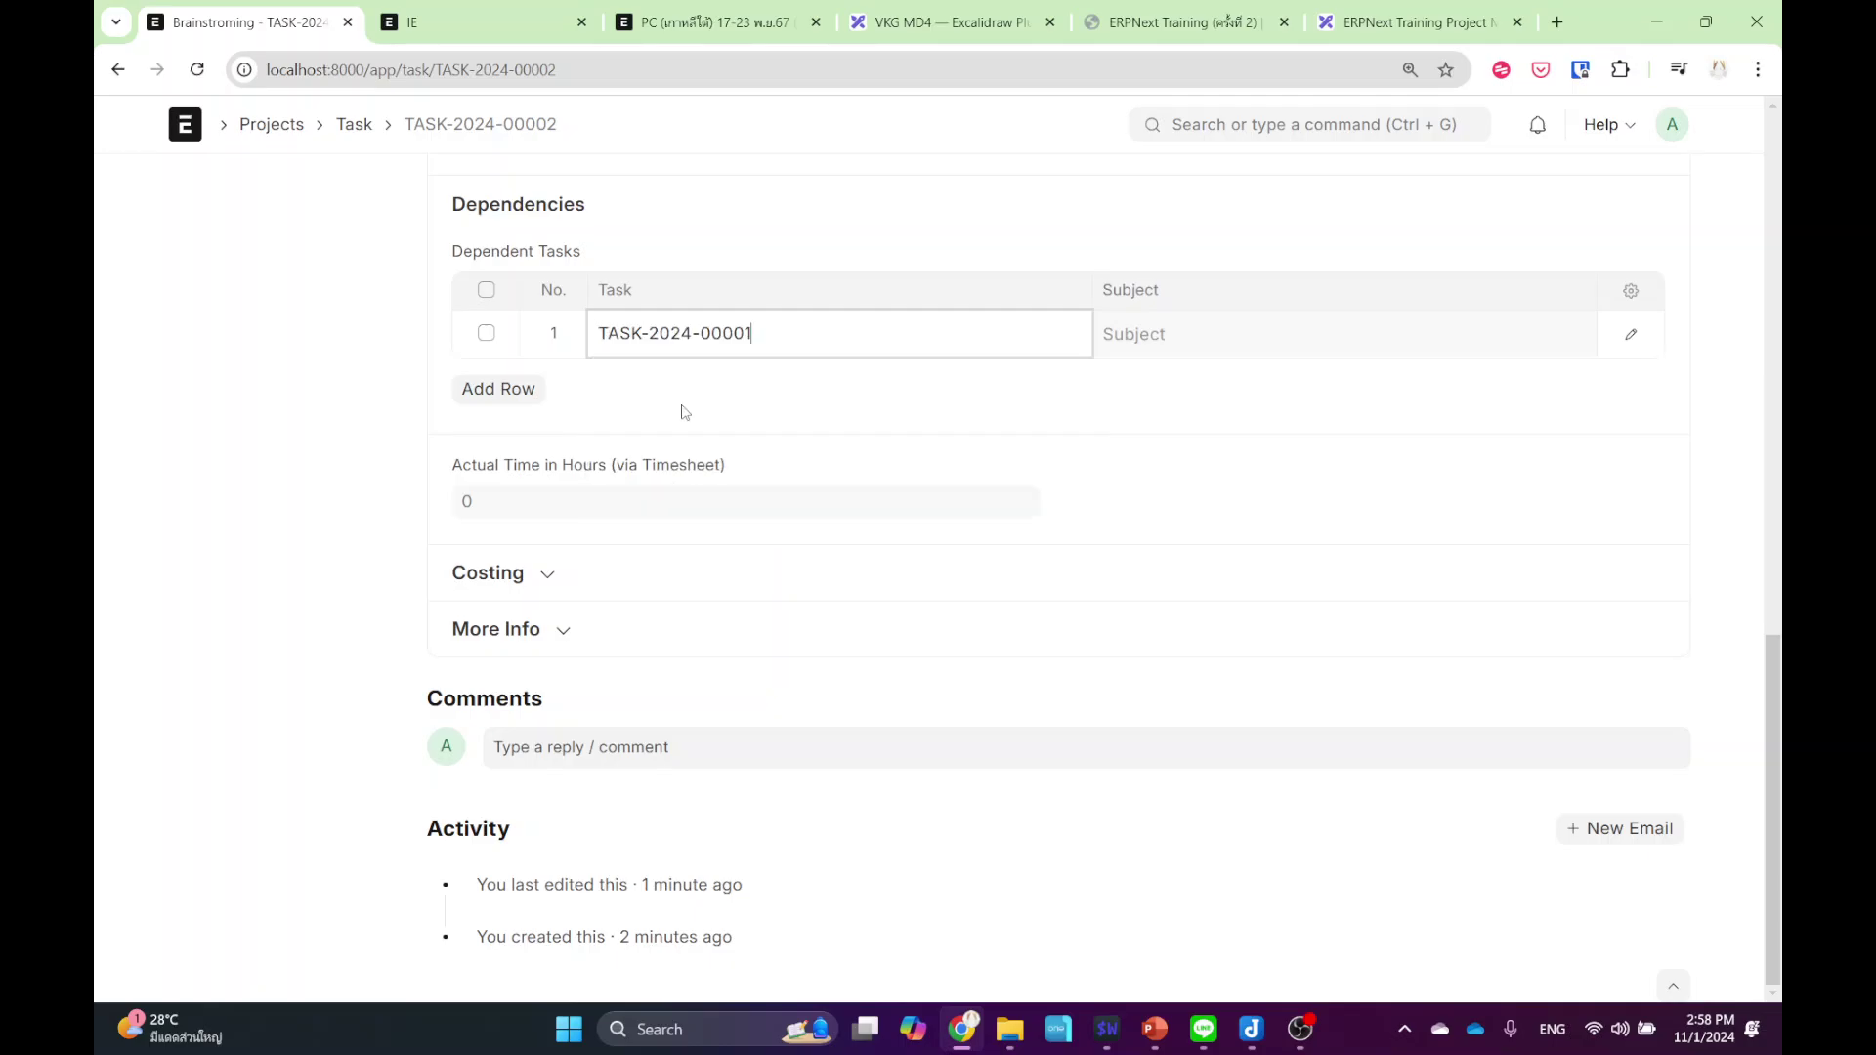
{"action": "scroll", "coordinate": [441, 442], "scroll_direction": "up", "scroll_amount": 5}
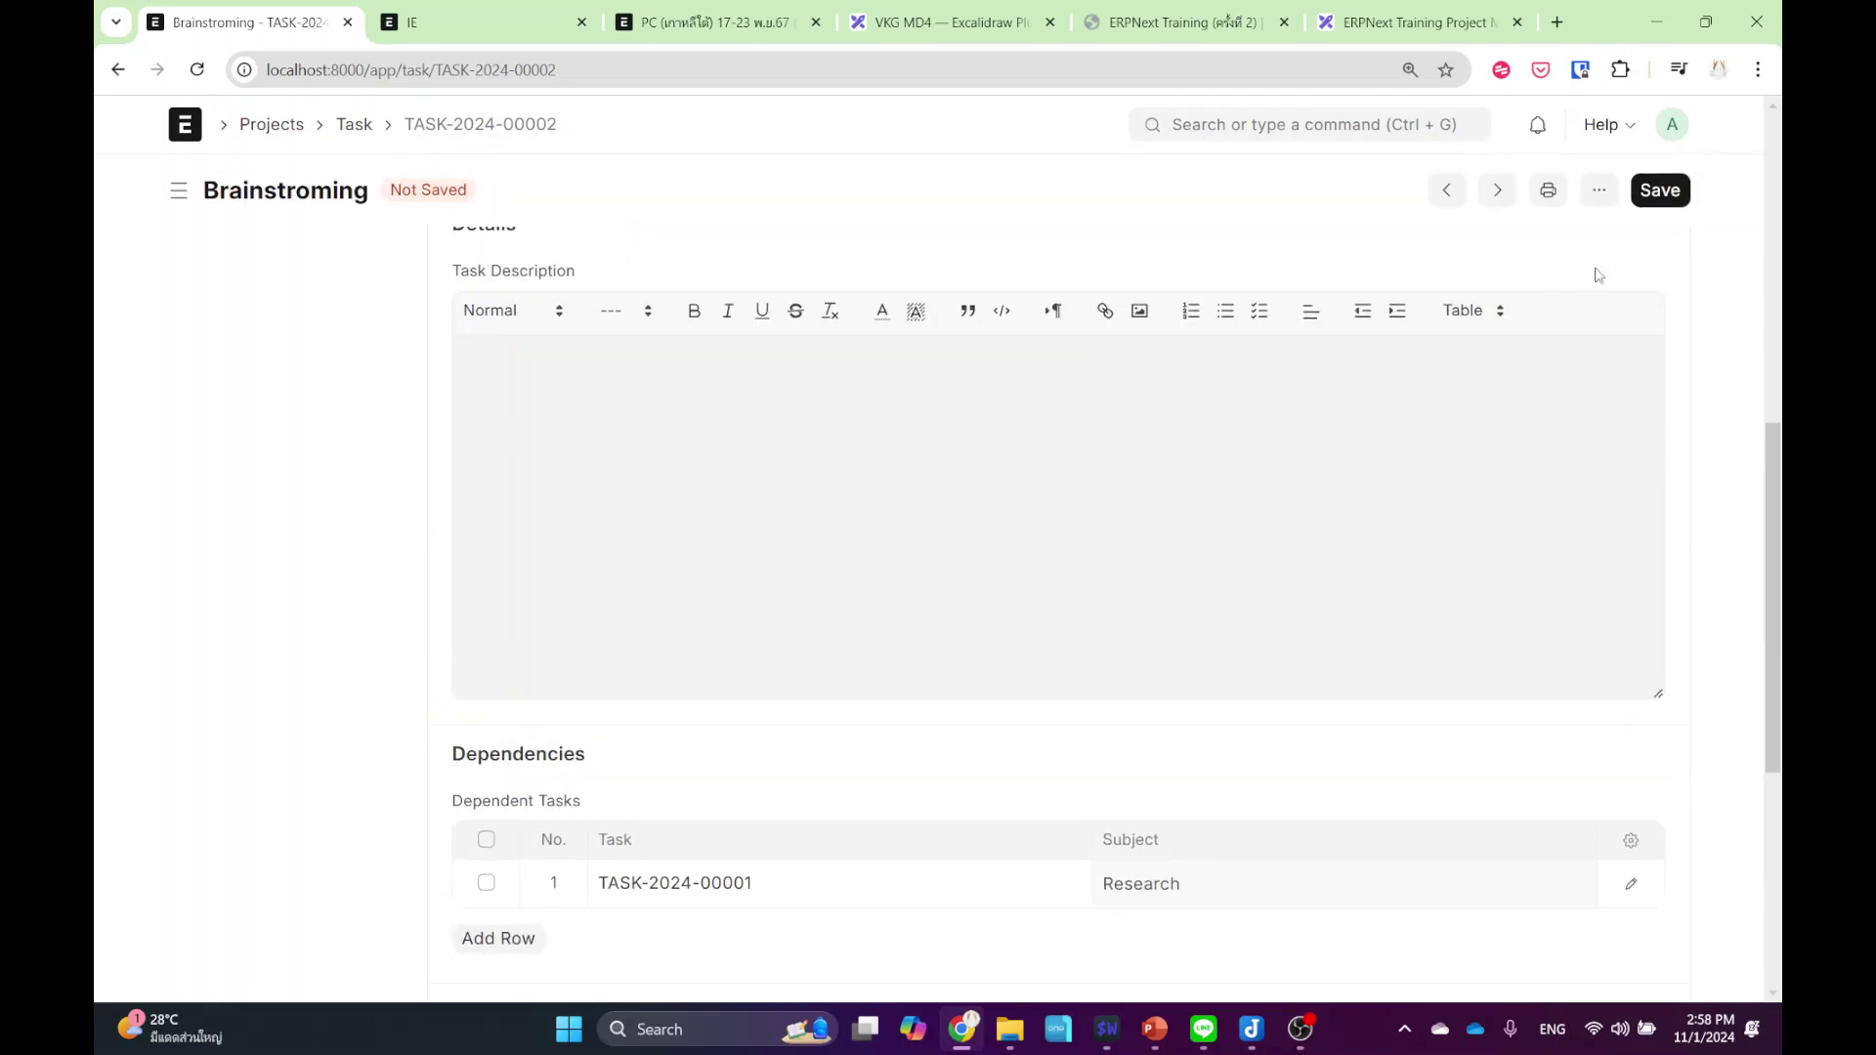
{"action": "left_click", "coordinate": [1658, 190]}
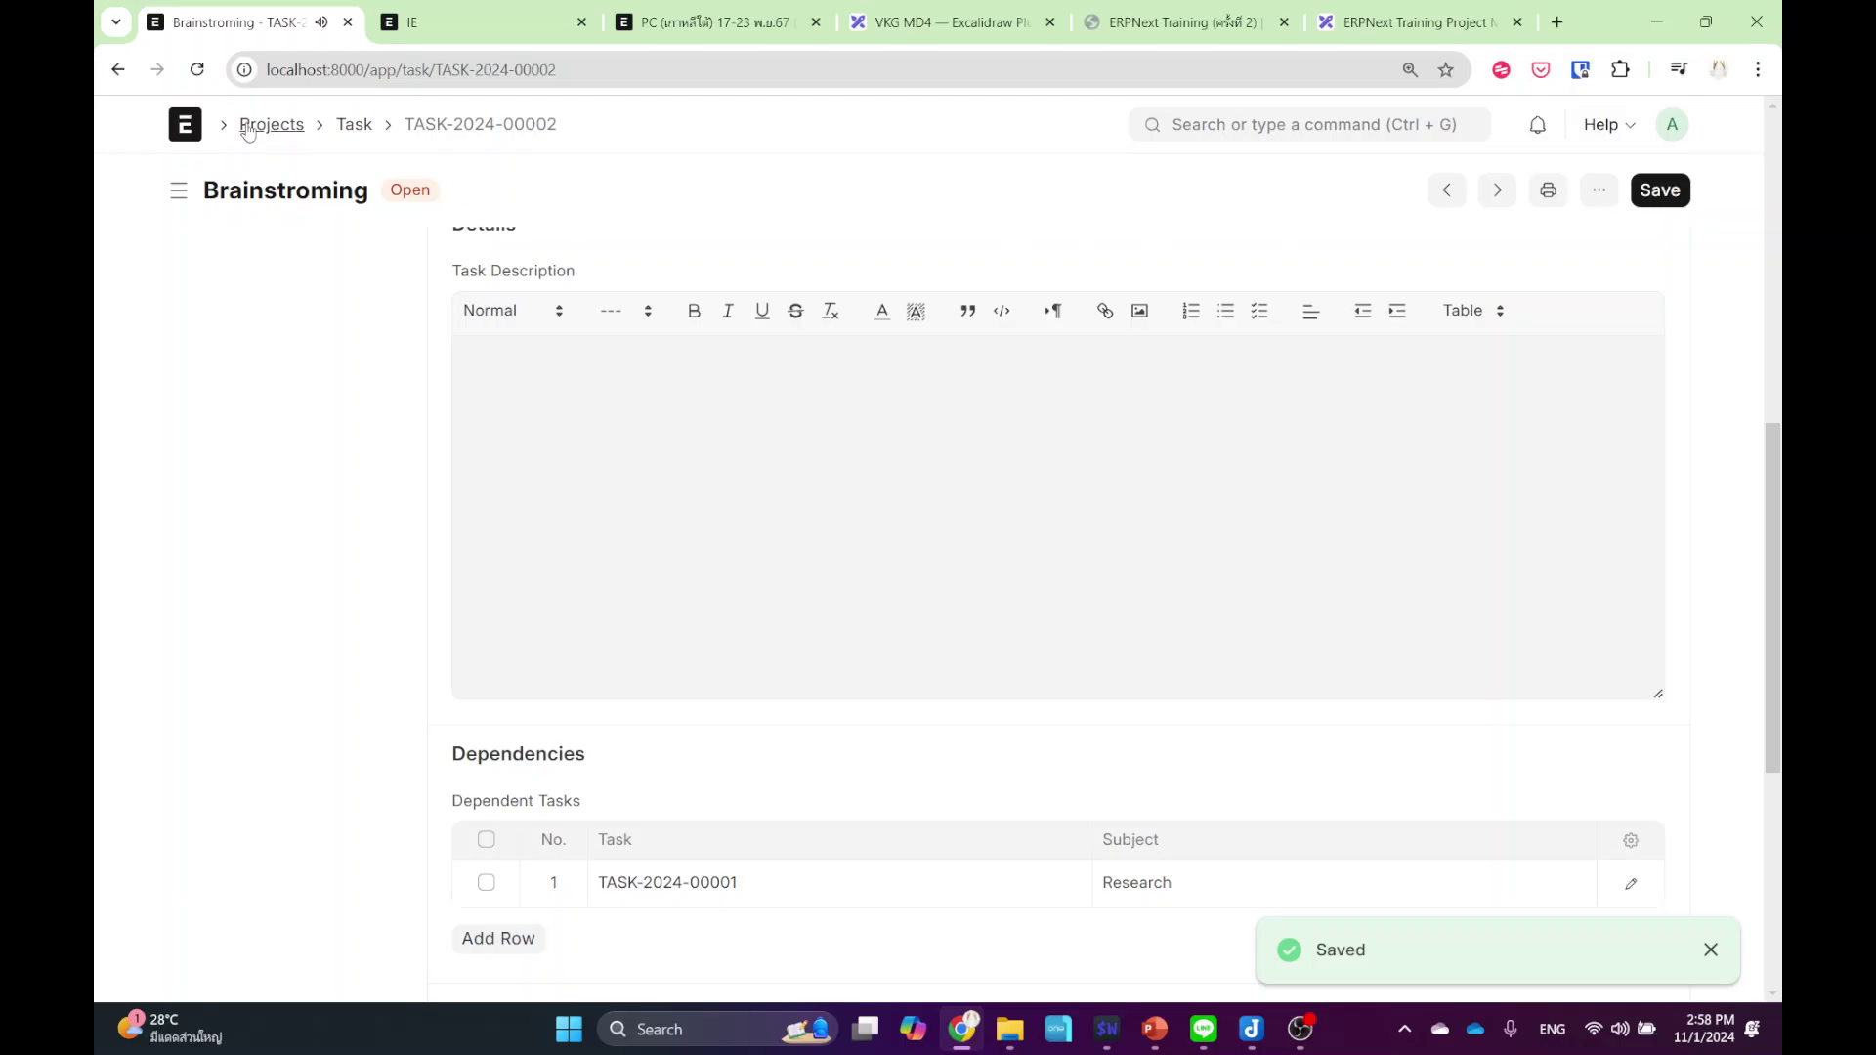
{"action": "left_click", "coordinate": [117, 69]}
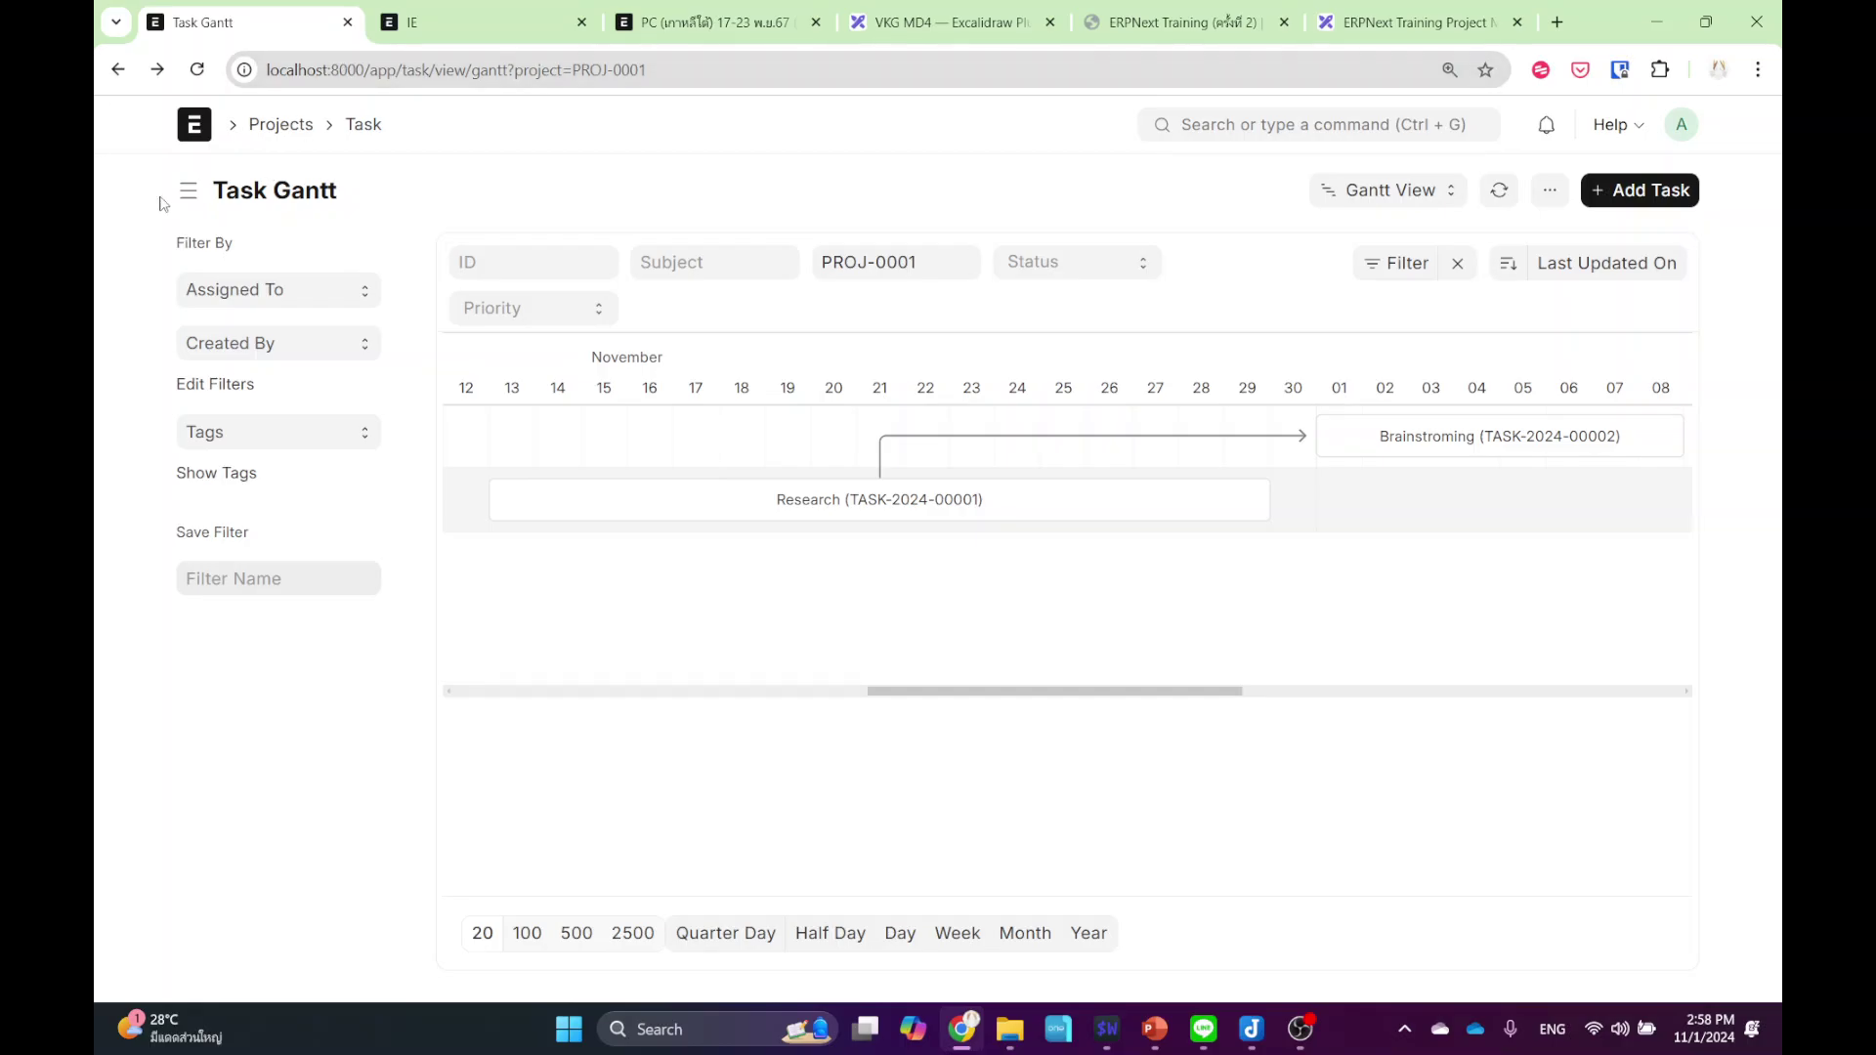
- Open Project 1 from the Projects workspace and examine its completion method and completed percentage
{"action": "left_click", "coordinate": [156, 69]}
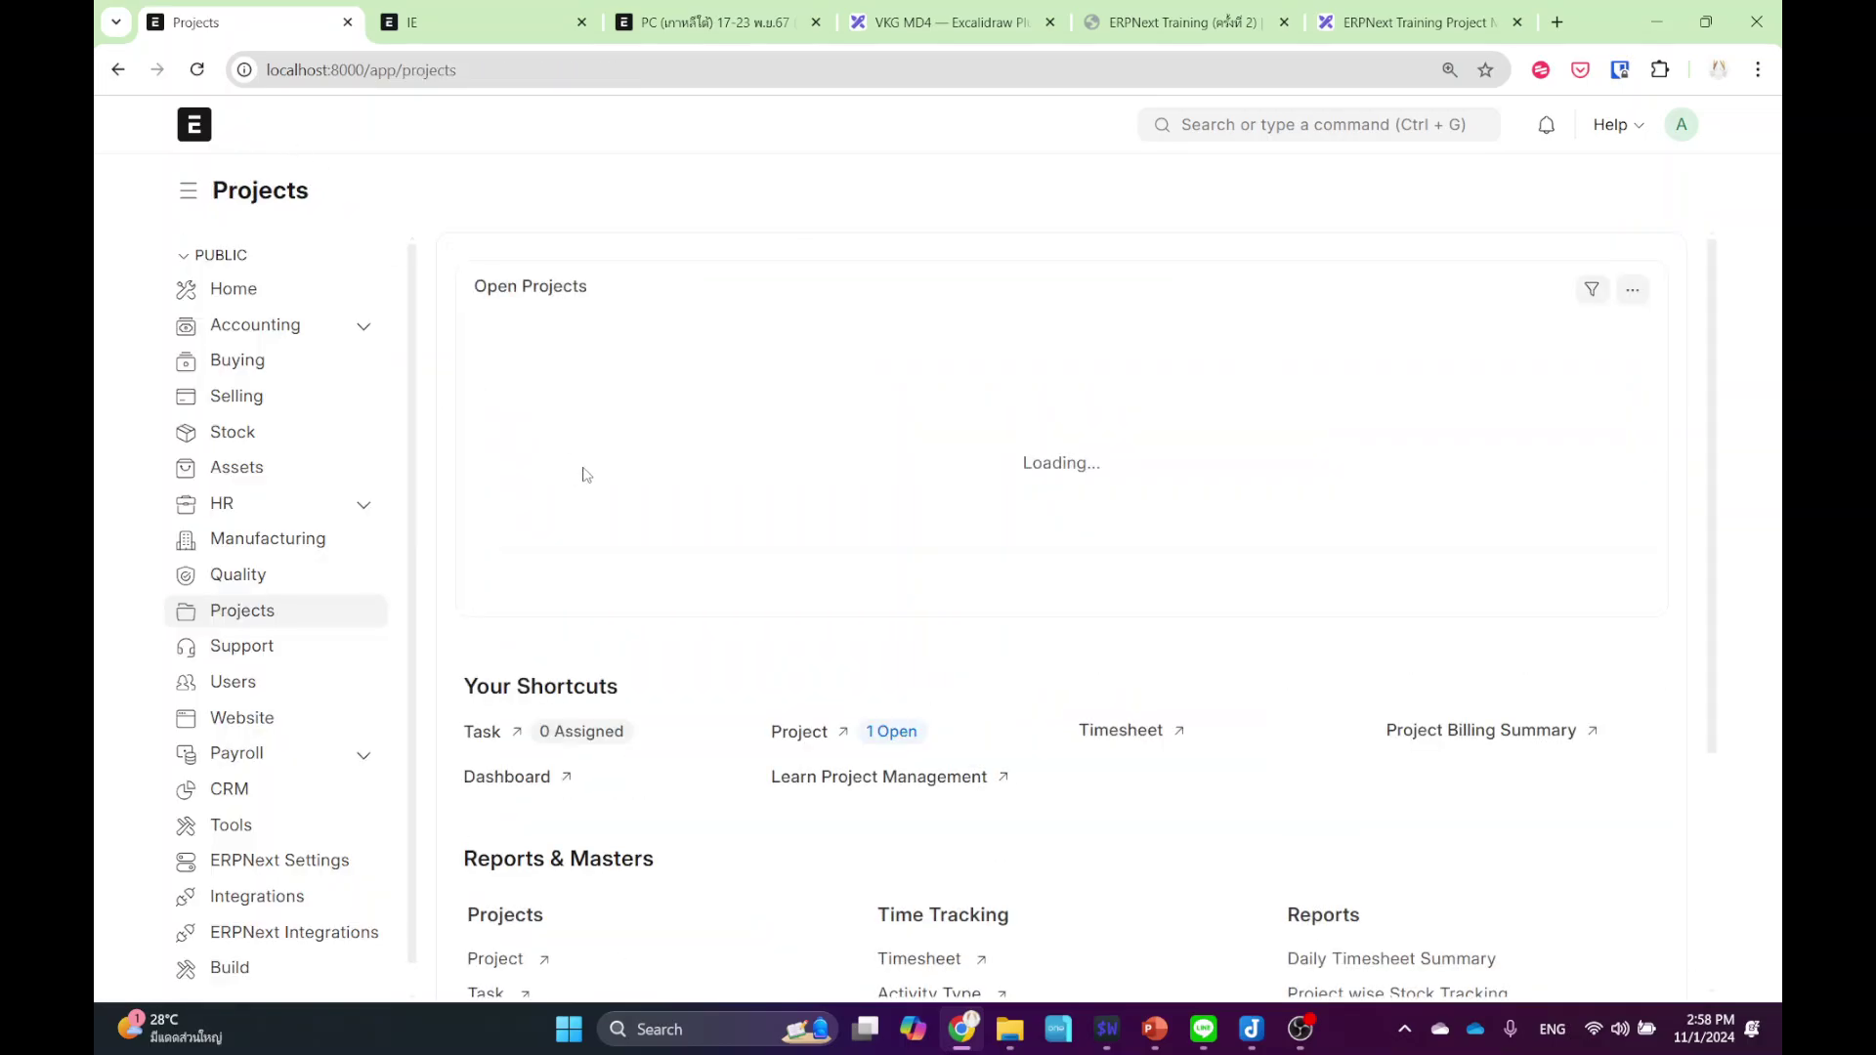
{"action": "mouse_move", "coordinate": [981, 453]}
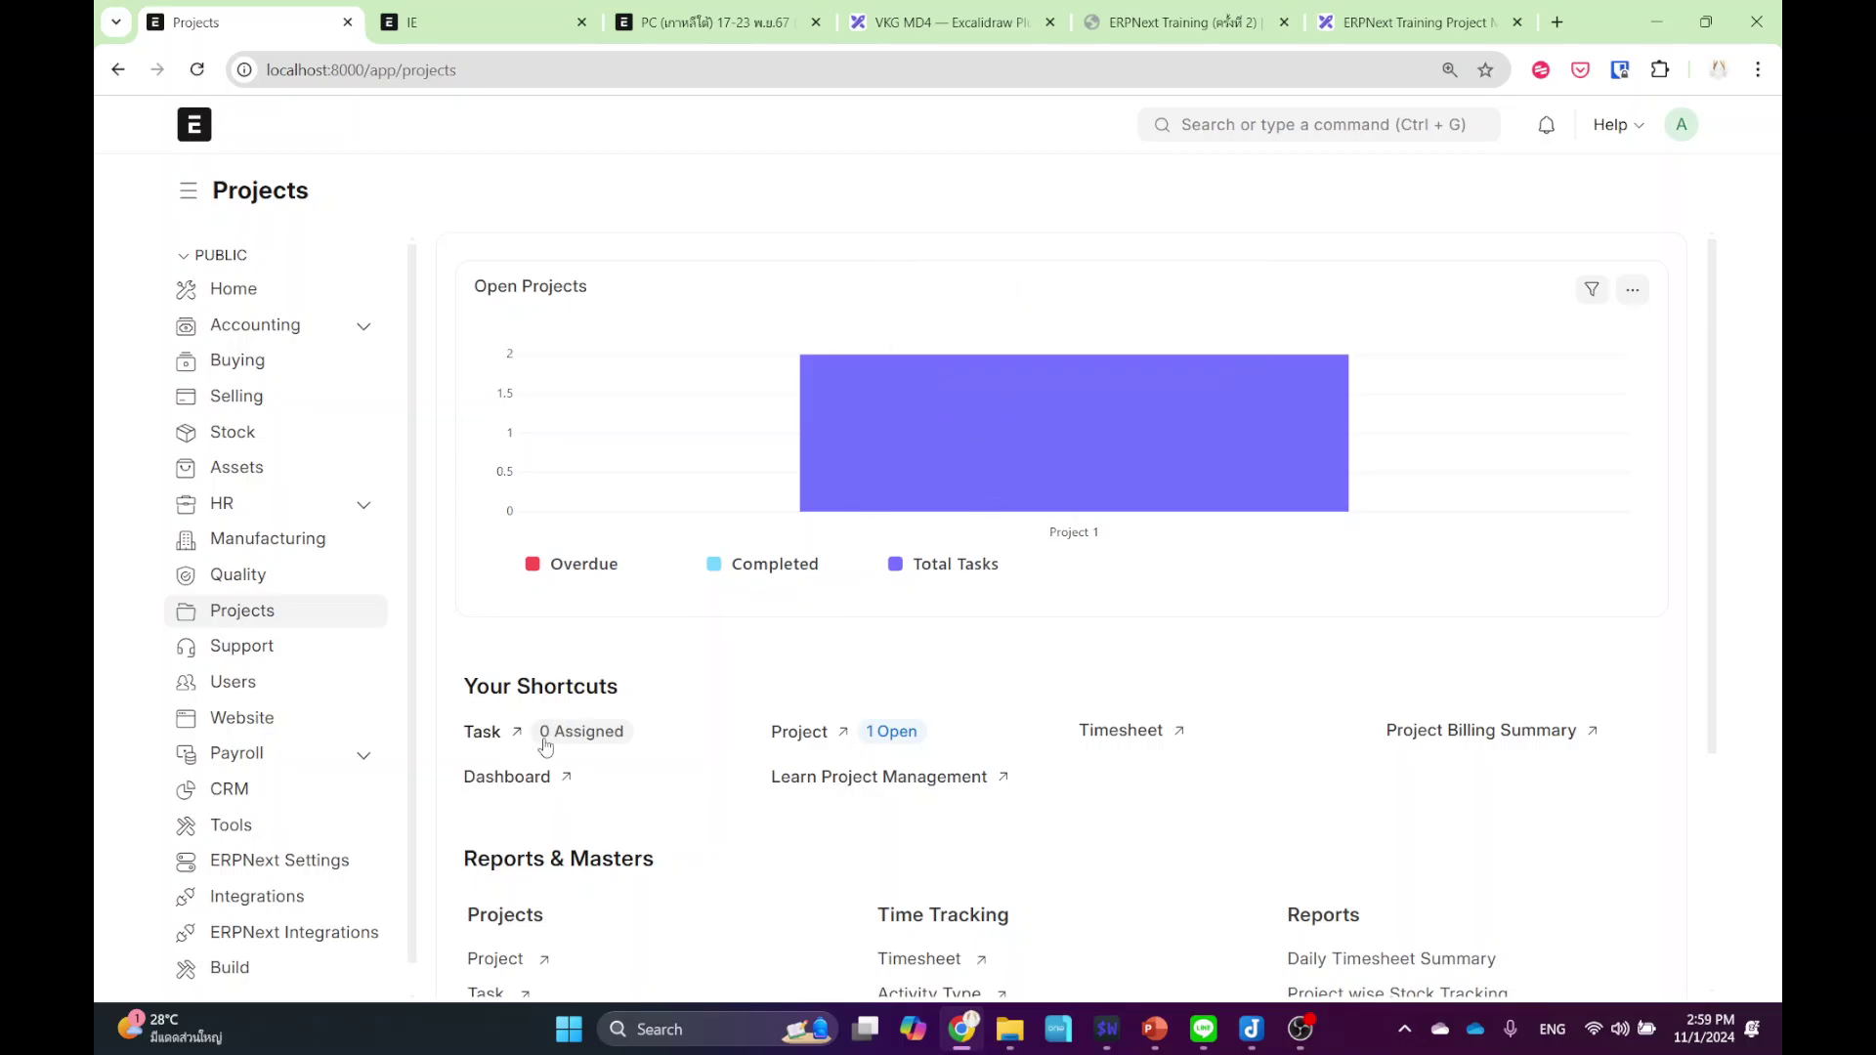
{"action": "scroll", "coordinate": [625, 718], "scroll_direction": "down", "scroll_amount": 2}
{"action": "left_click", "coordinate": [799, 512]}
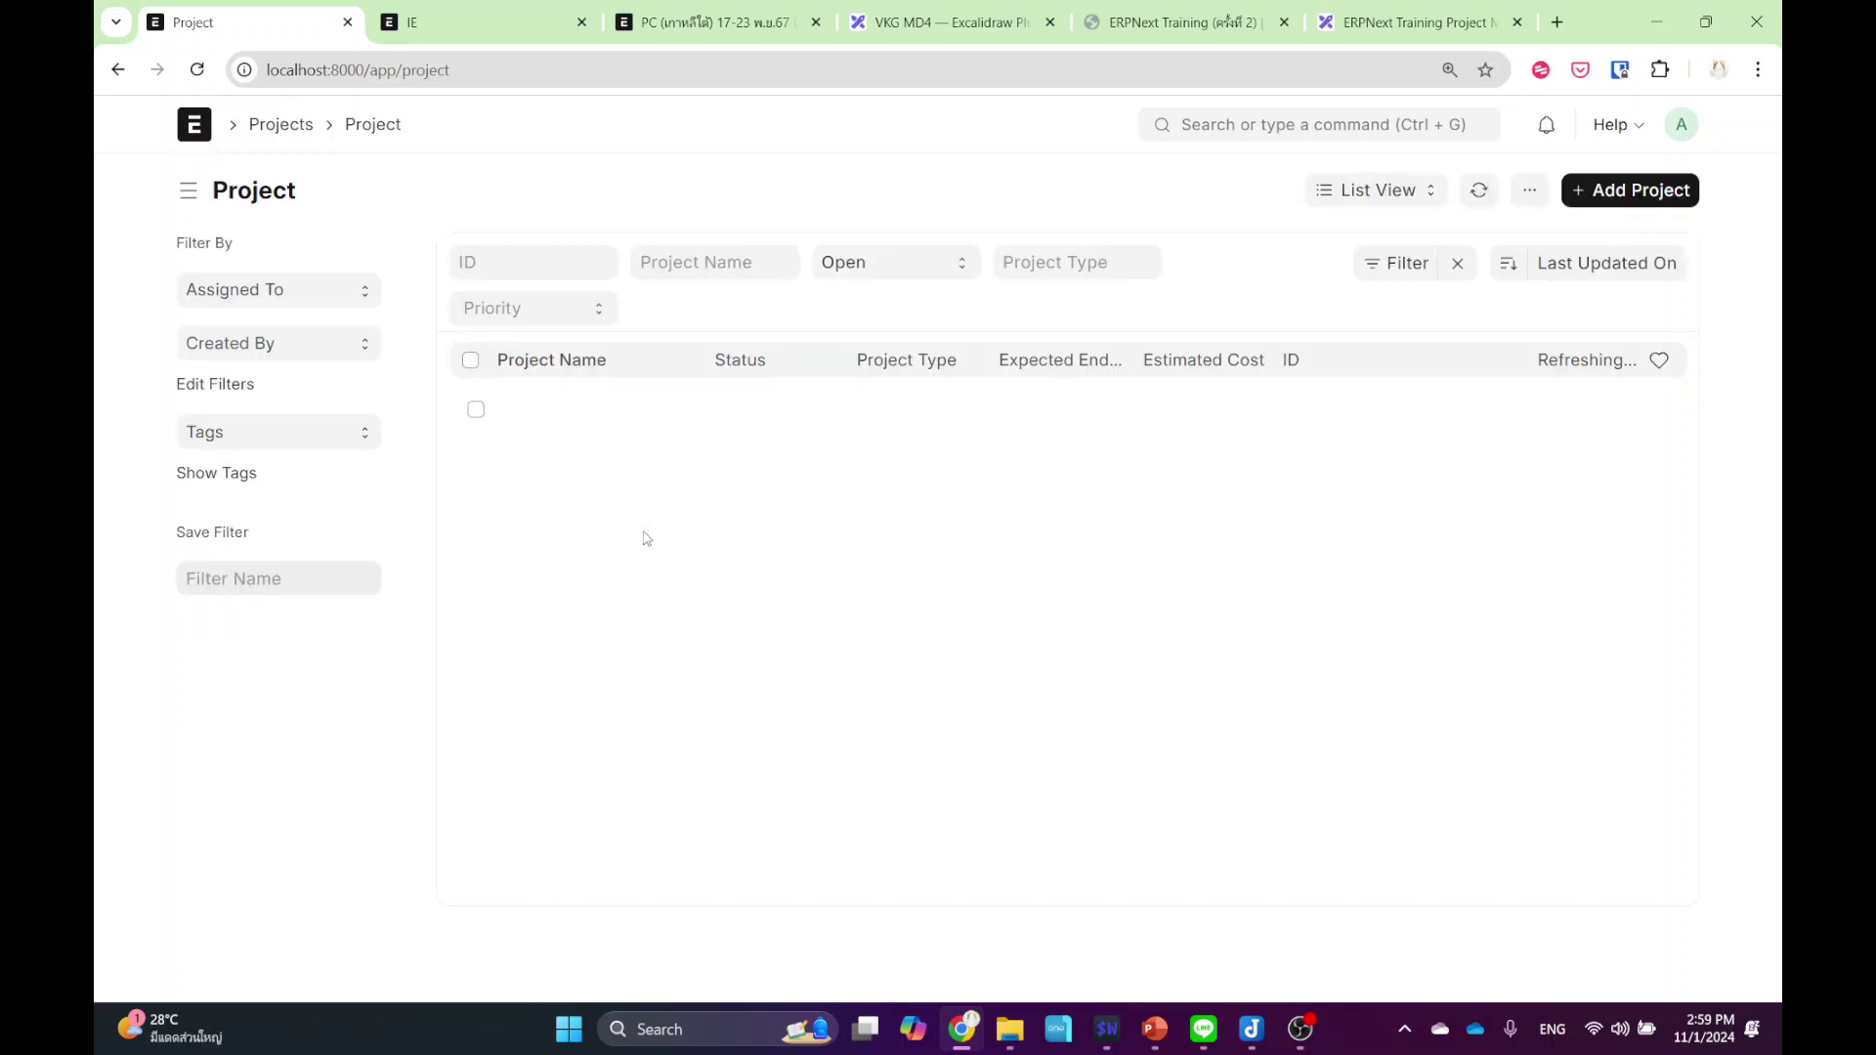
{"action": "left_click", "coordinate": [533, 411]}
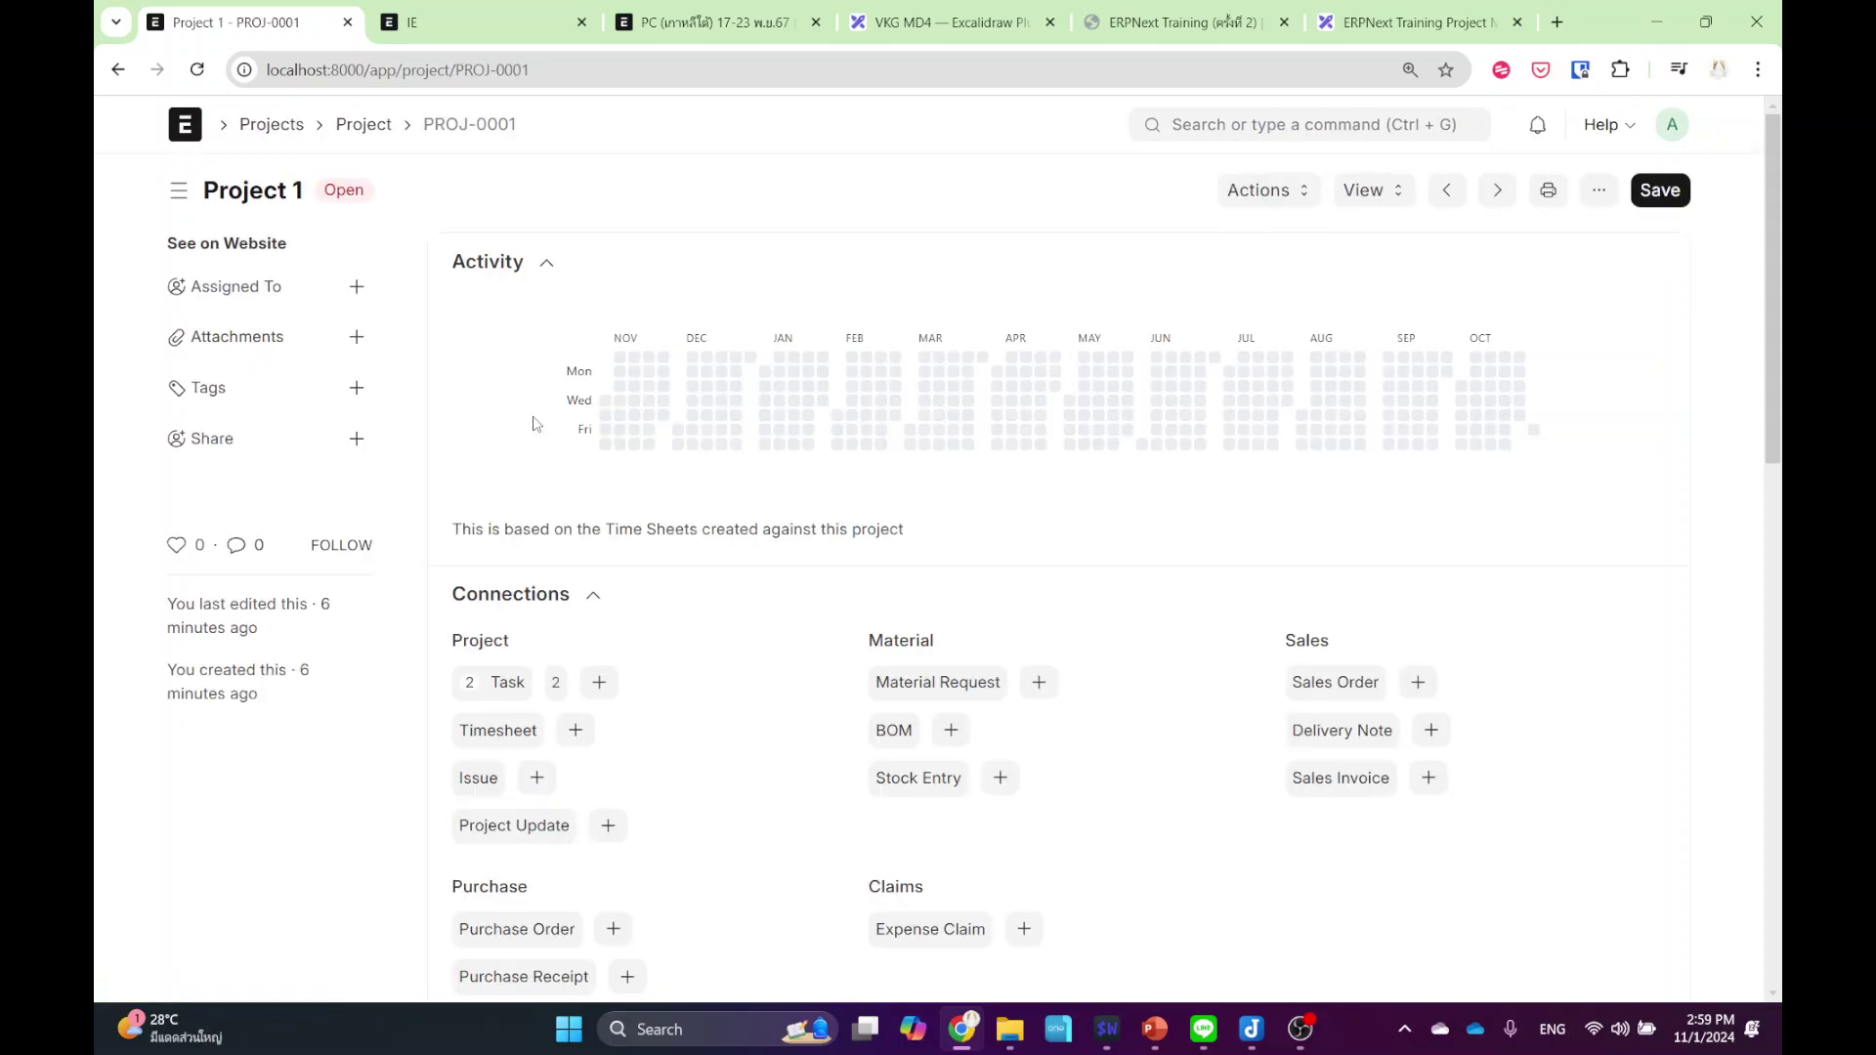
{"action": "scroll", "coordinate": [1003, 410], "scroll_direction": "down", "scroll_amount": 4}
{"action": "scroll", "coordinate": [1002, 410], "scroll_direction": "down", "scroll_amount": 8}
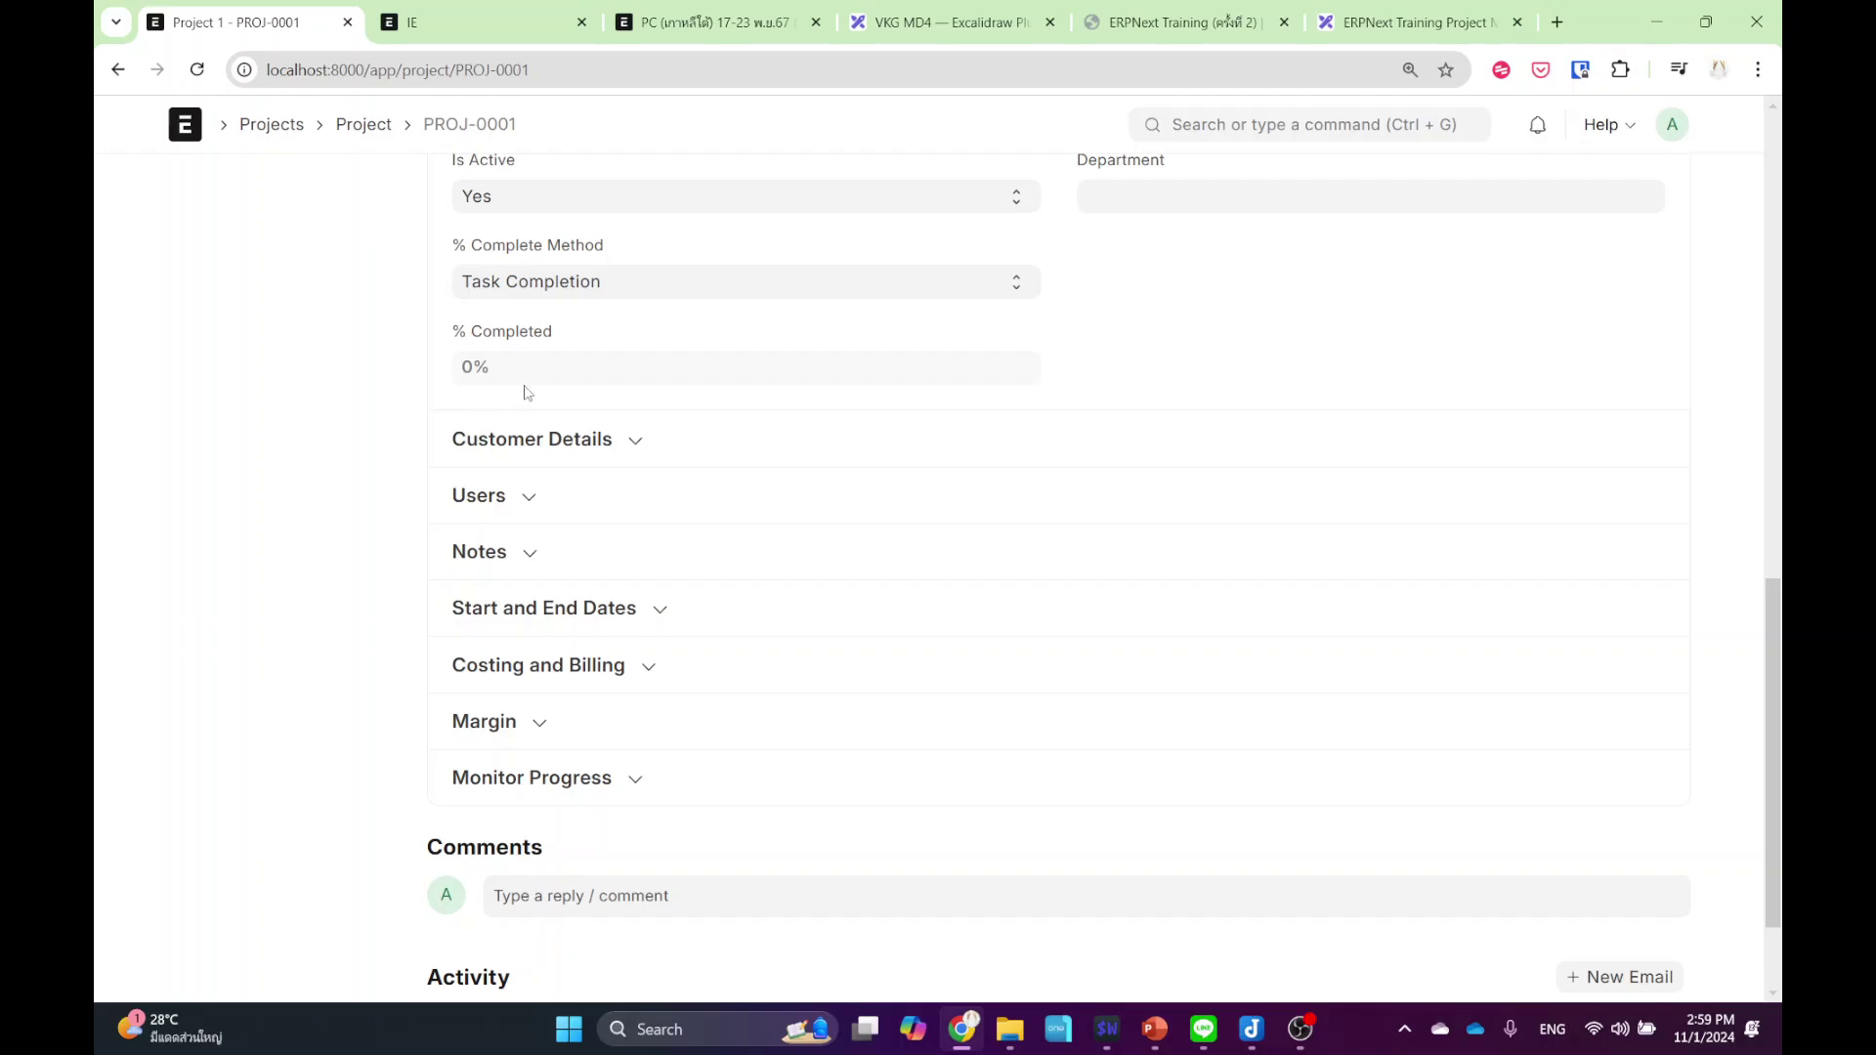
{"action": "scroll", "coordinate": [858, 306], "scroll_direction": "up", "scroll_amount": 6}
{"action": "scroll", "coordinate": [858, 307], "scroll_direction": "up", "scroll_amount": 4}
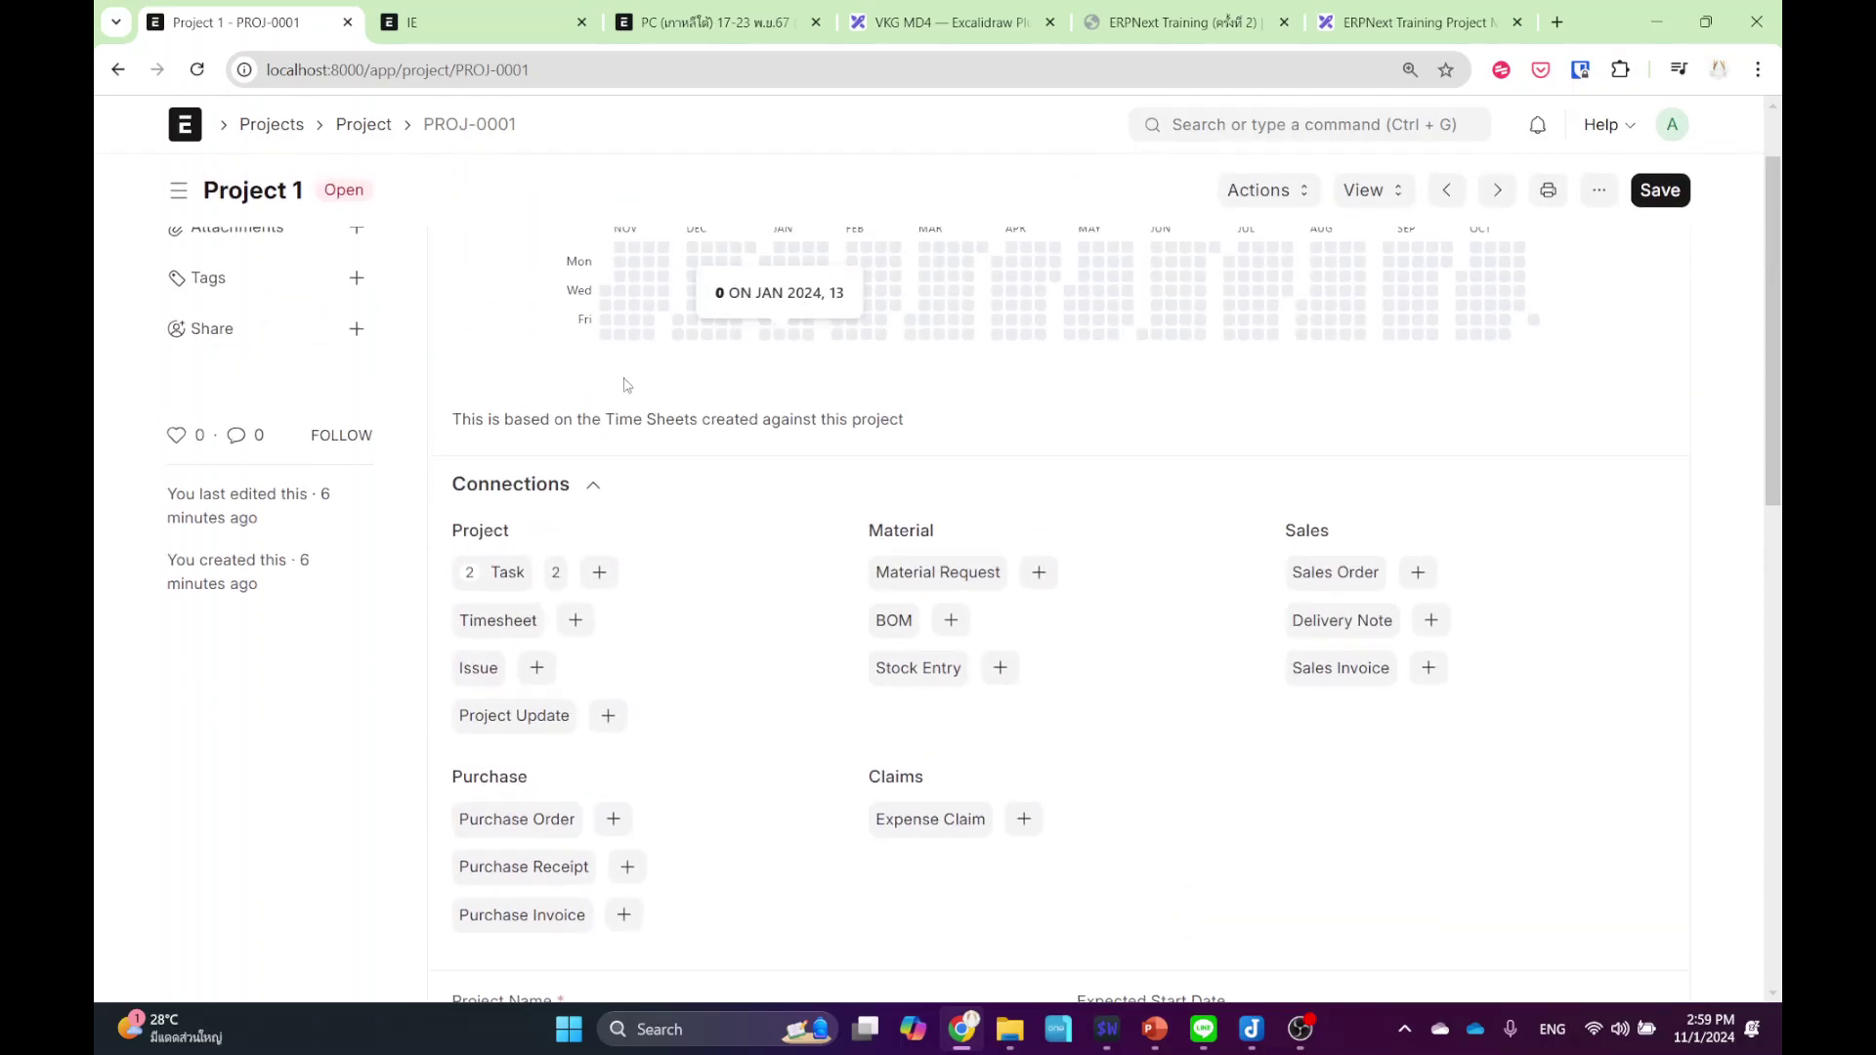
{"action": "scroll", "coordinate": [767, 432], "scroll_direction": "up", "scroll_amount": 1}
- Open the Research task's record from Project 1's Gantt chart and look through its form
{"action": "left_click", "coordinate": [1371, 189]}
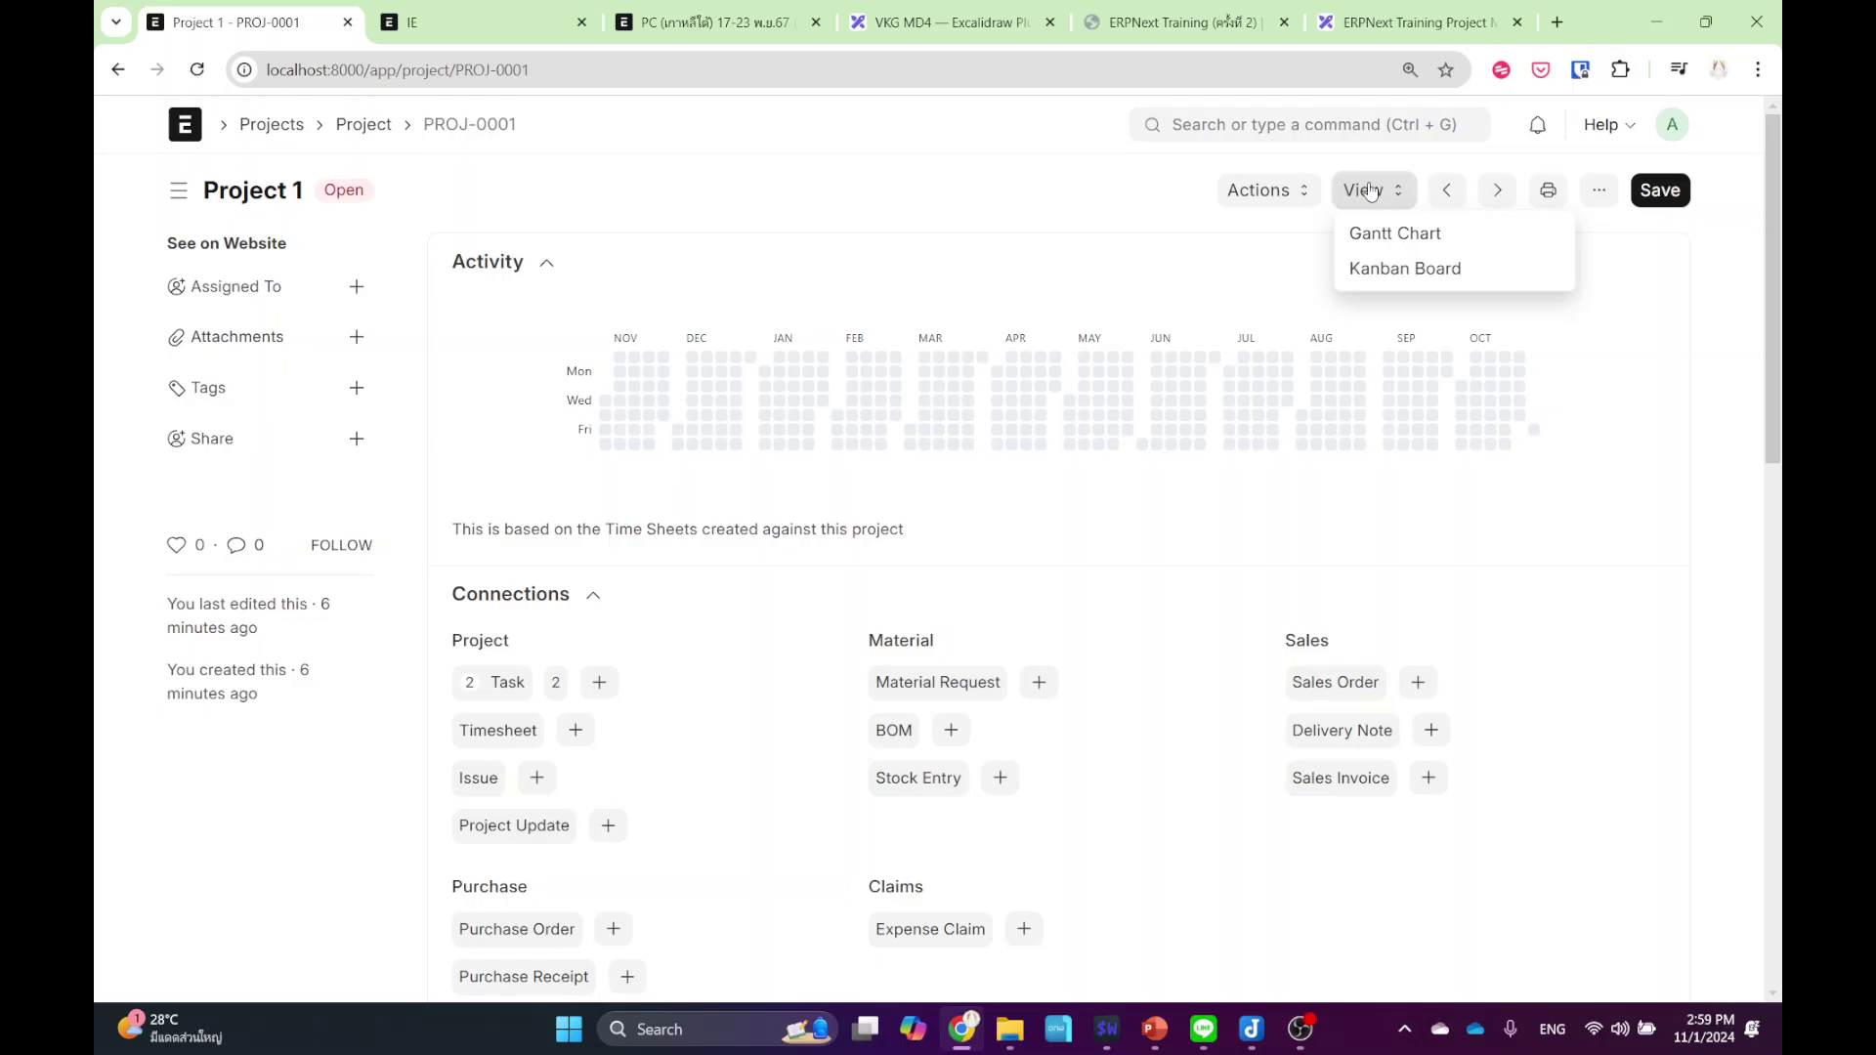
{"action": "left_click", "coordinate": [1380, 235]}
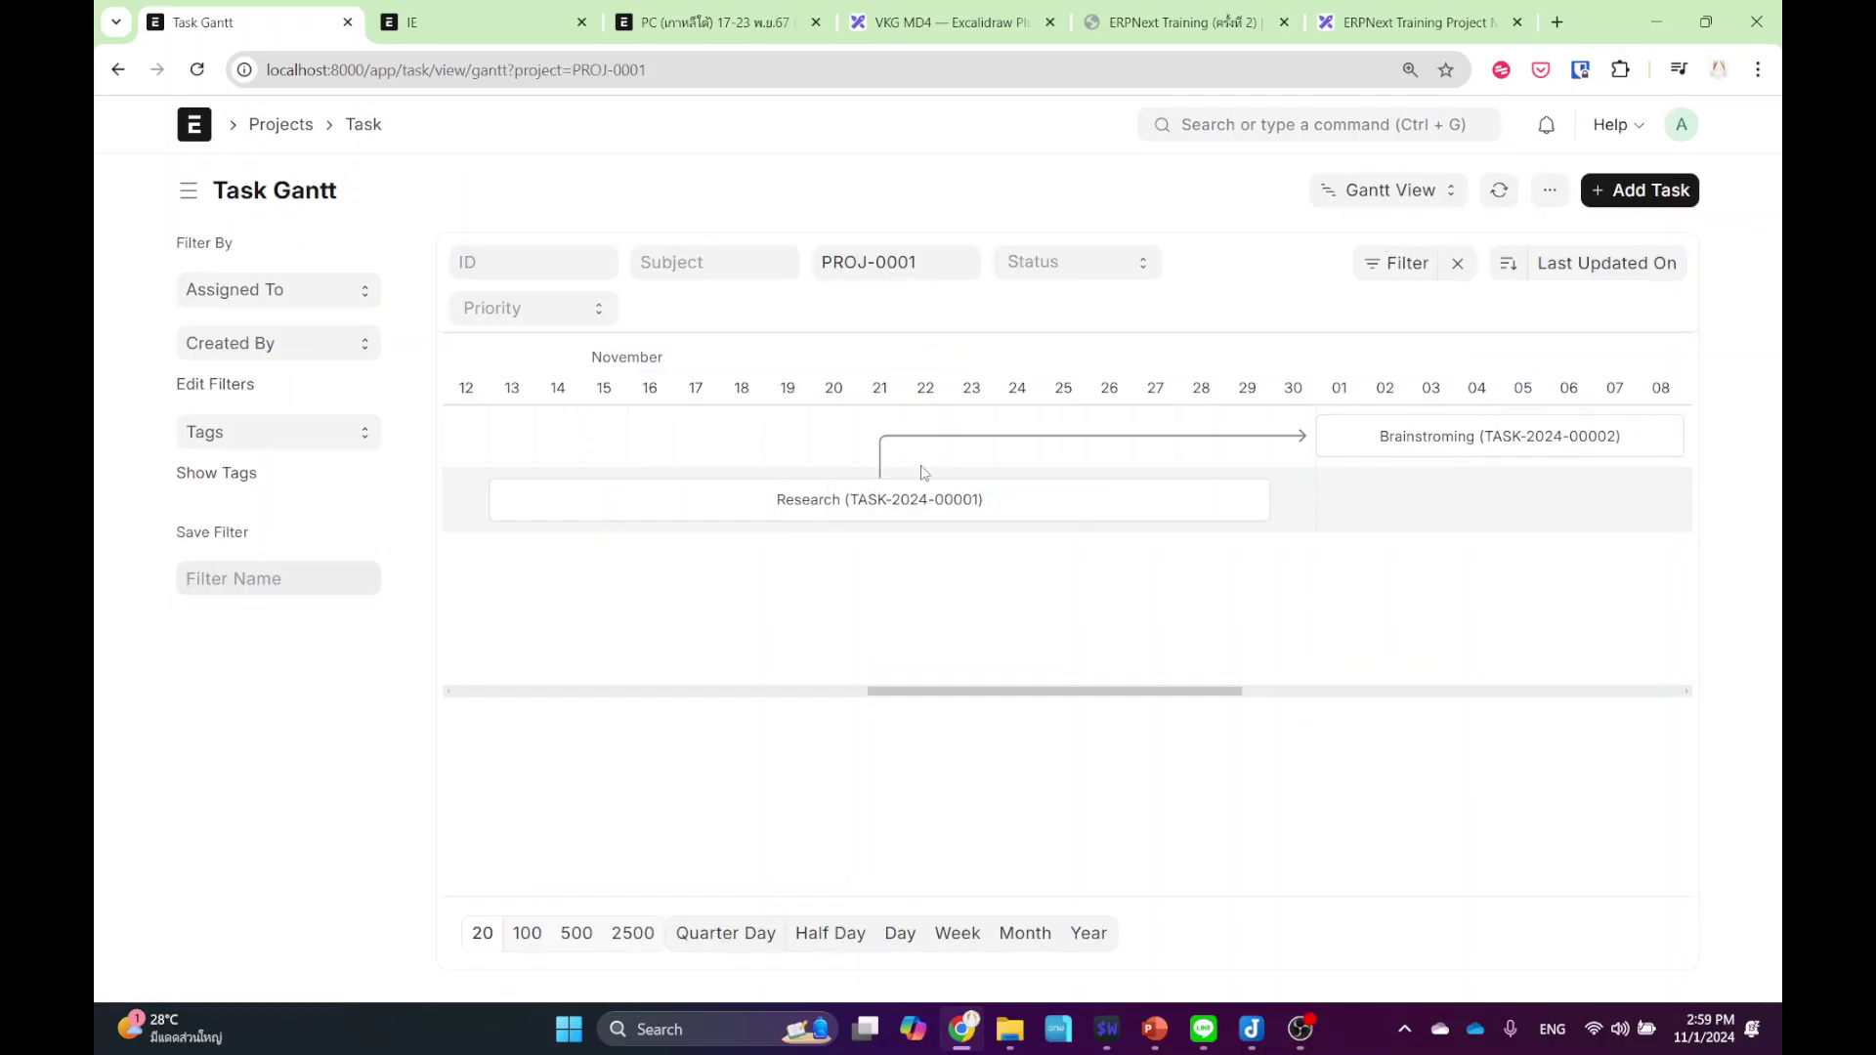
{"action": "left_click", "coordinate": [900, 508]}
{"action": "left_click", "coordinate": [1328, 509]}
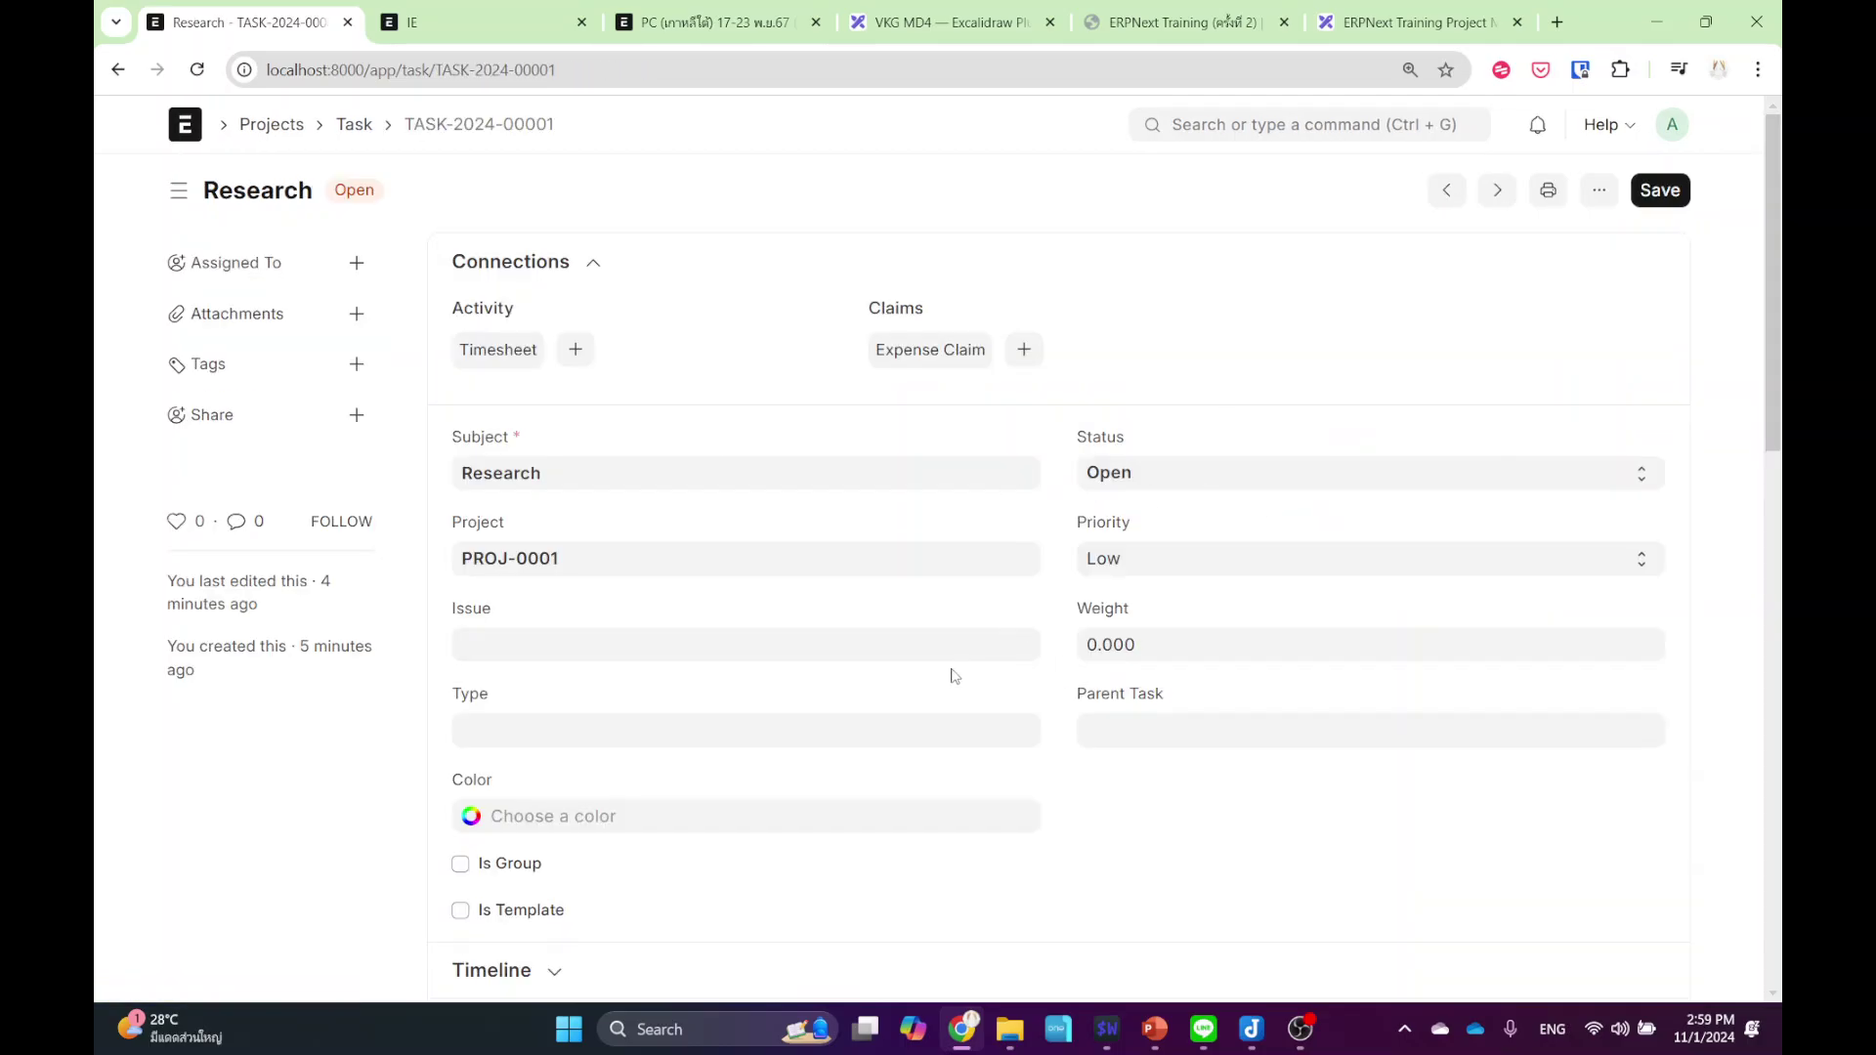
{"action": "scroll", "coordinate": [941, 654], "scroll_direction": "down", "scroll_amount": 8}
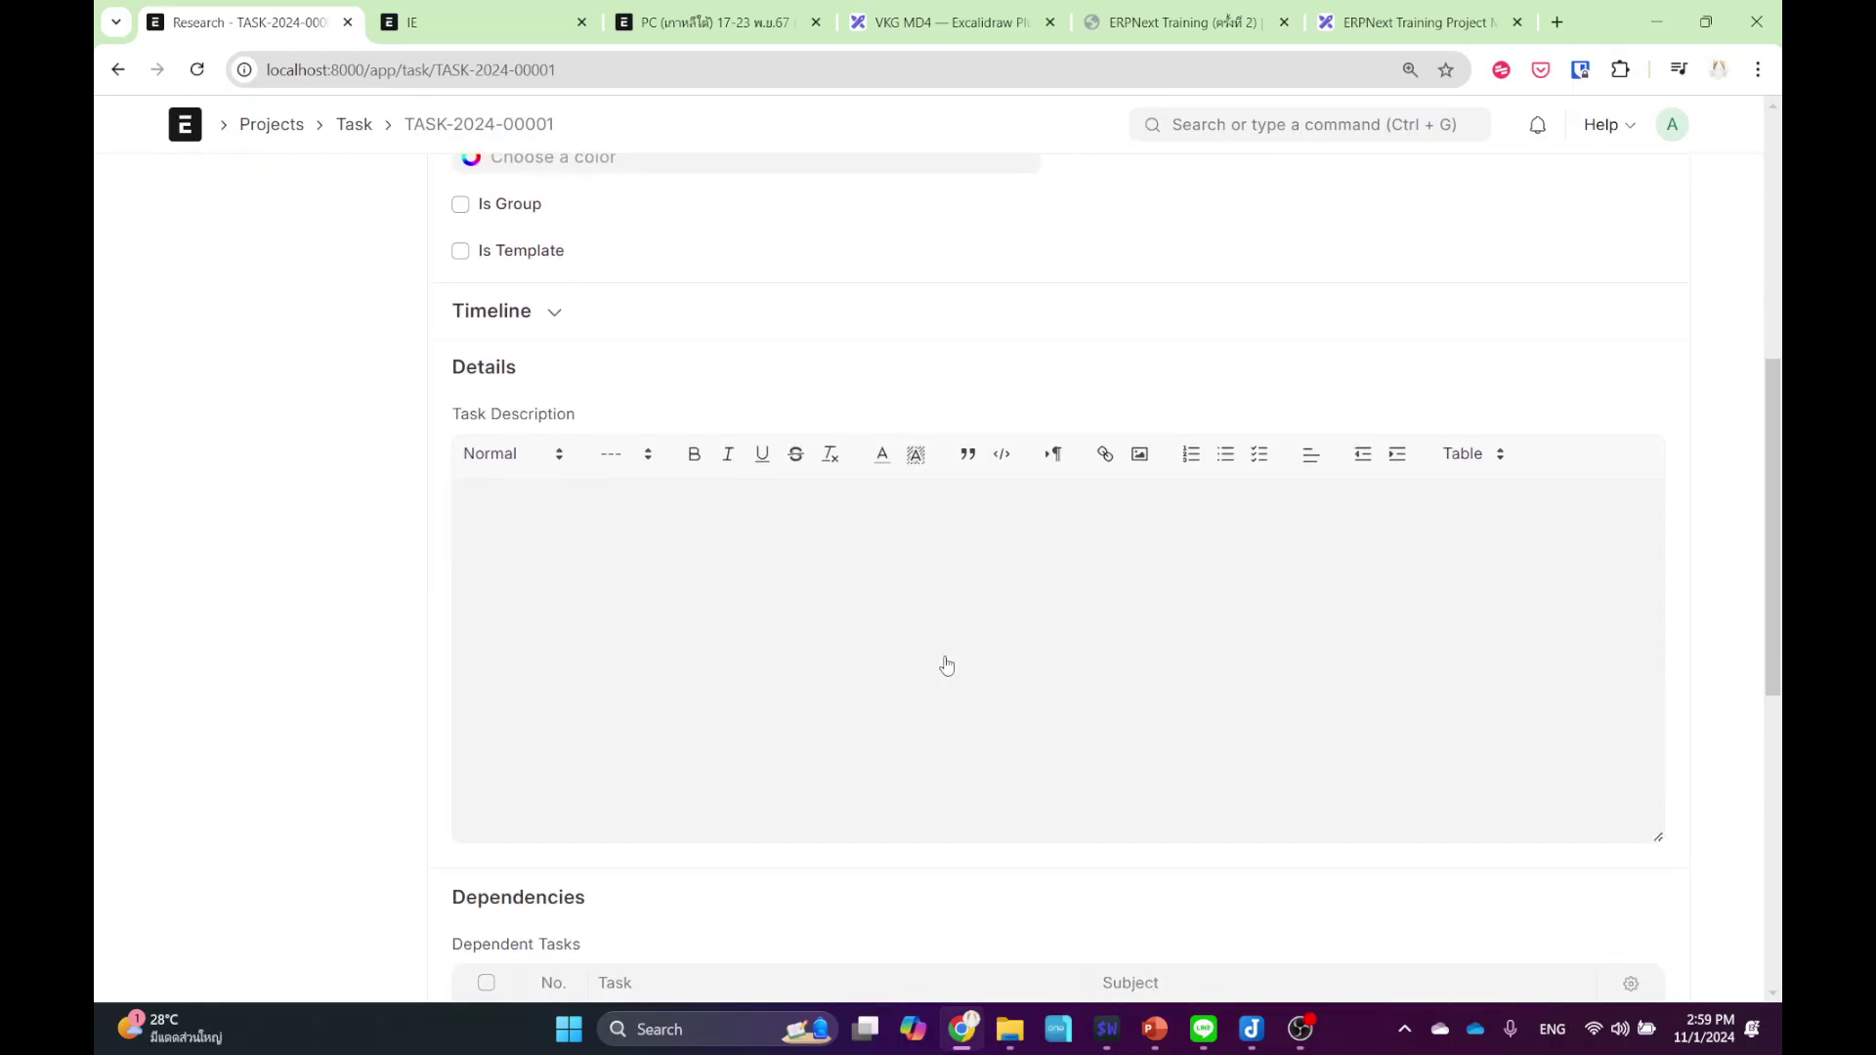
{"action": "scroll", "coordinate": [948, 663], "scroll_direction": "down", "scroll_amount": 3}
{"action": "scroll", "coordinate": [949, 665], "scroll_direction": "down", "scroll_amount": 3}
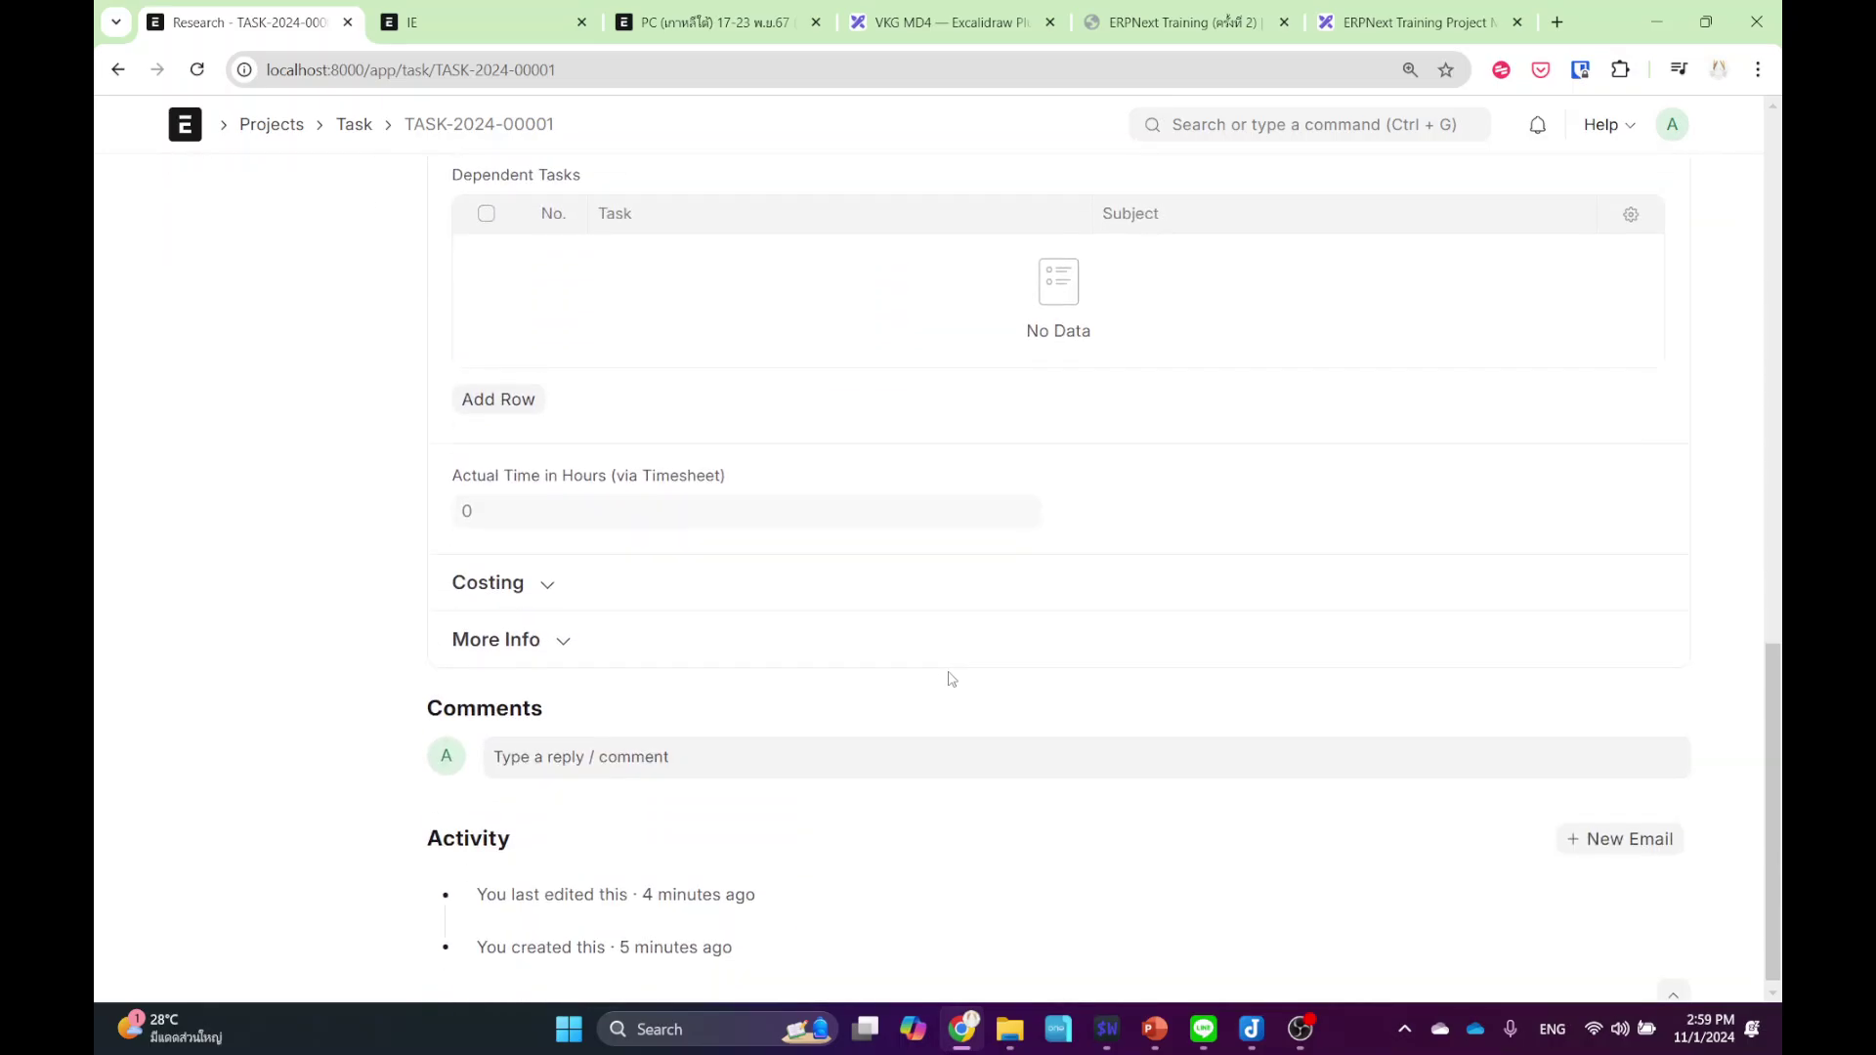
{"action": "scroll", "coordinate": [958, 684], "scroll_direction": "up", "scroll_amount": 6}
{"action": "scroll", "coordinate": [965, 701], "scroll_direction": "up", "scroll_amount": 8}
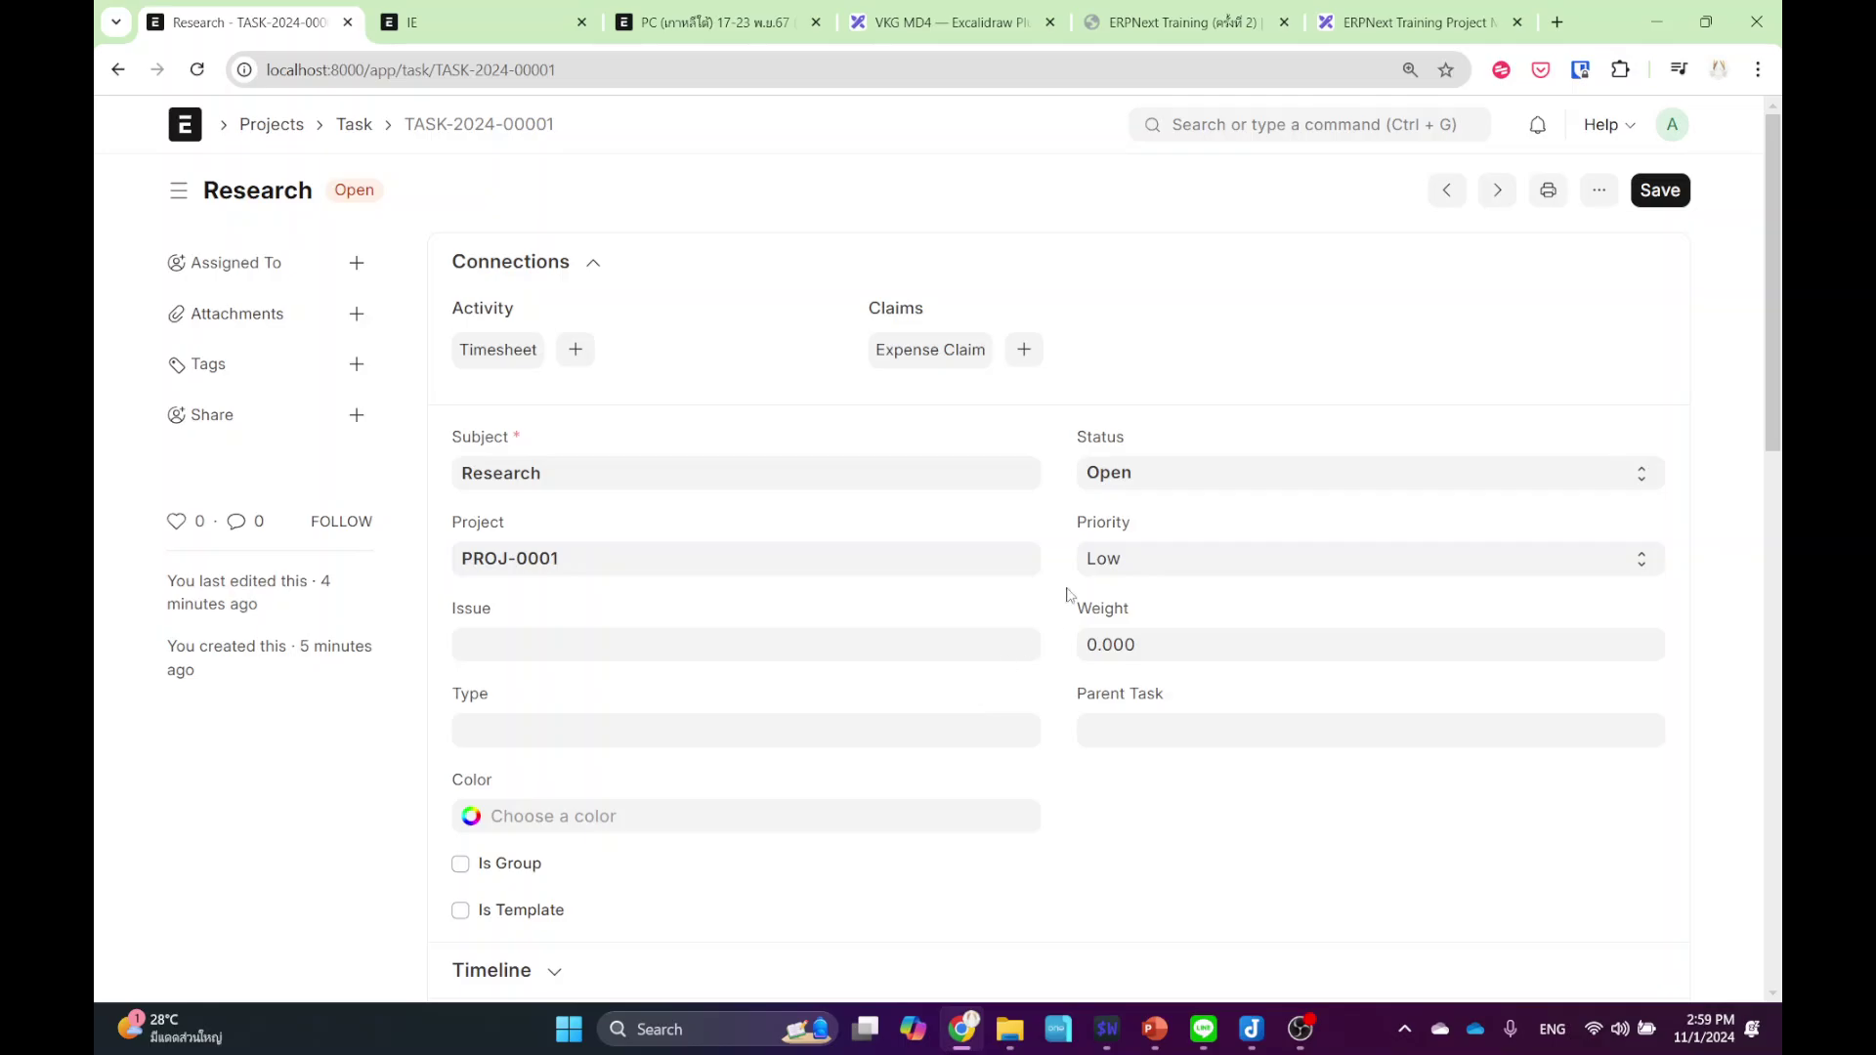
- Set the Research task's status to Completed with today's date, 01-11-2024, as its completion date, and save it
{"action": "left_click", "coordinate": [1104, 473]}
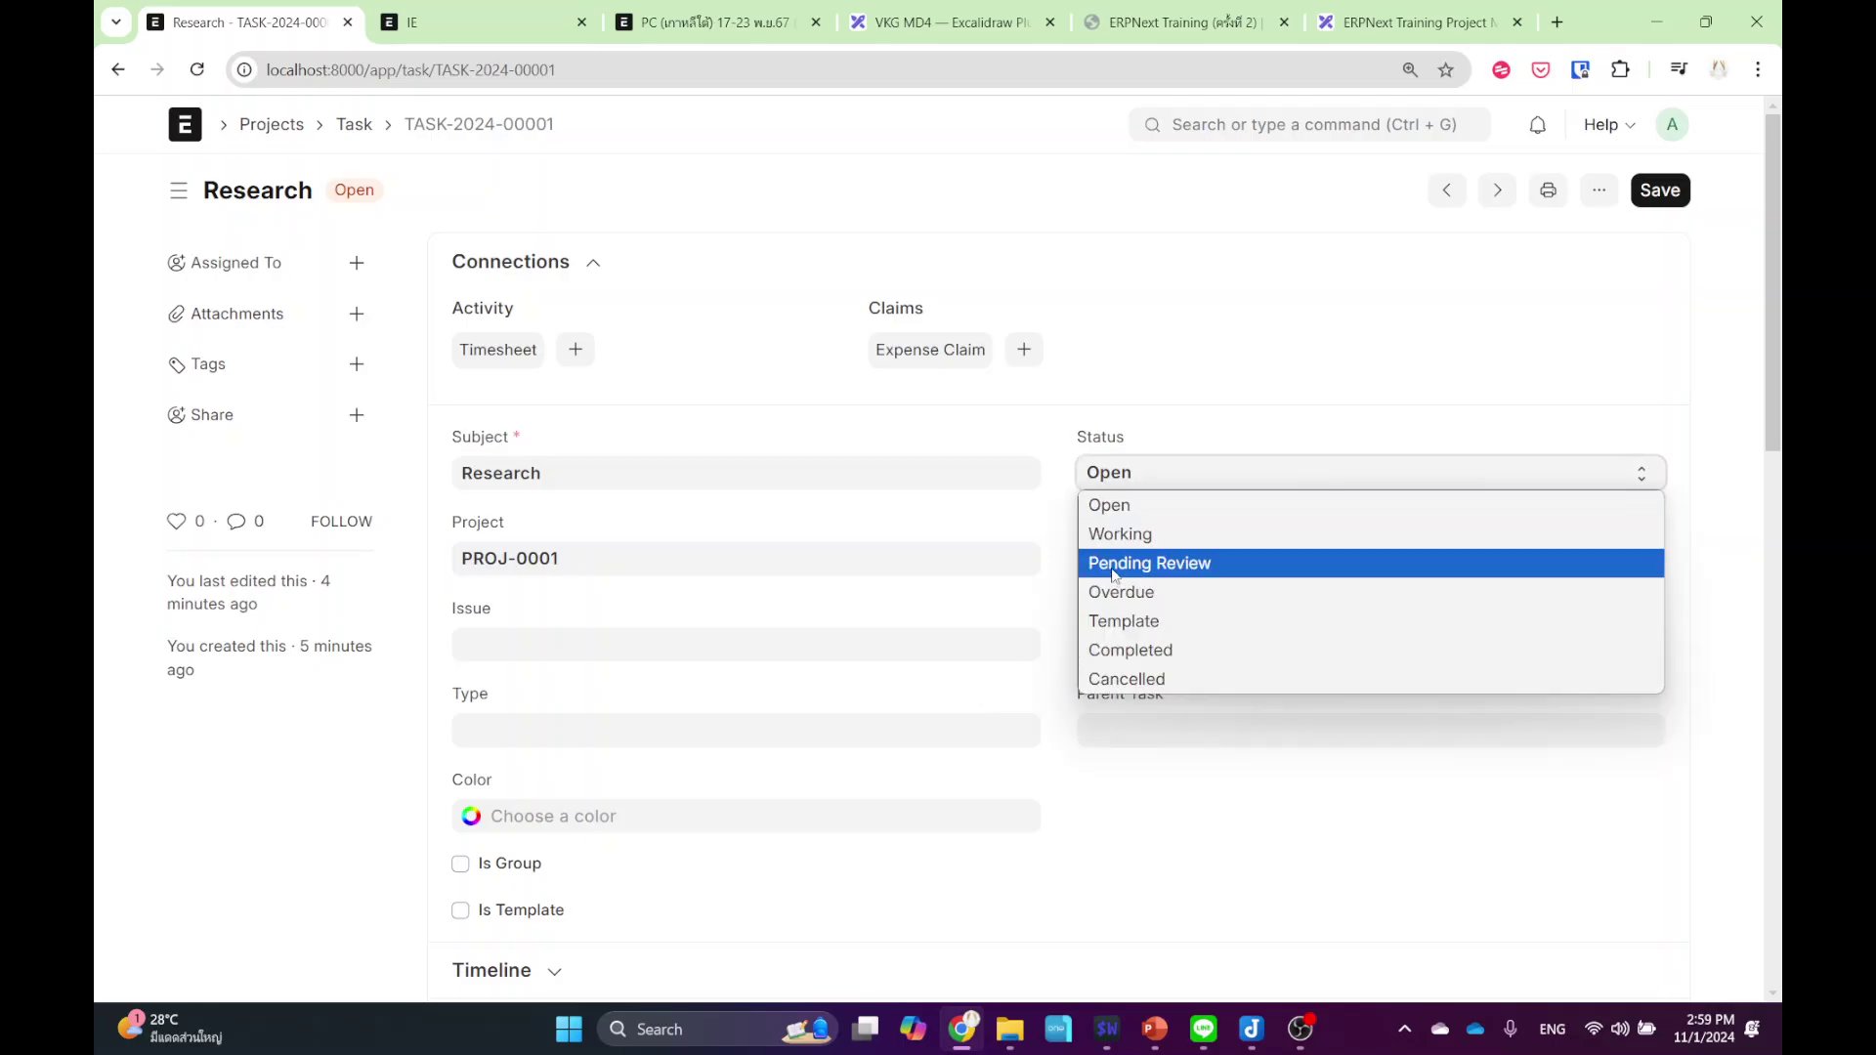
{"action": "left_click", "coordinate": [1134, 650]}
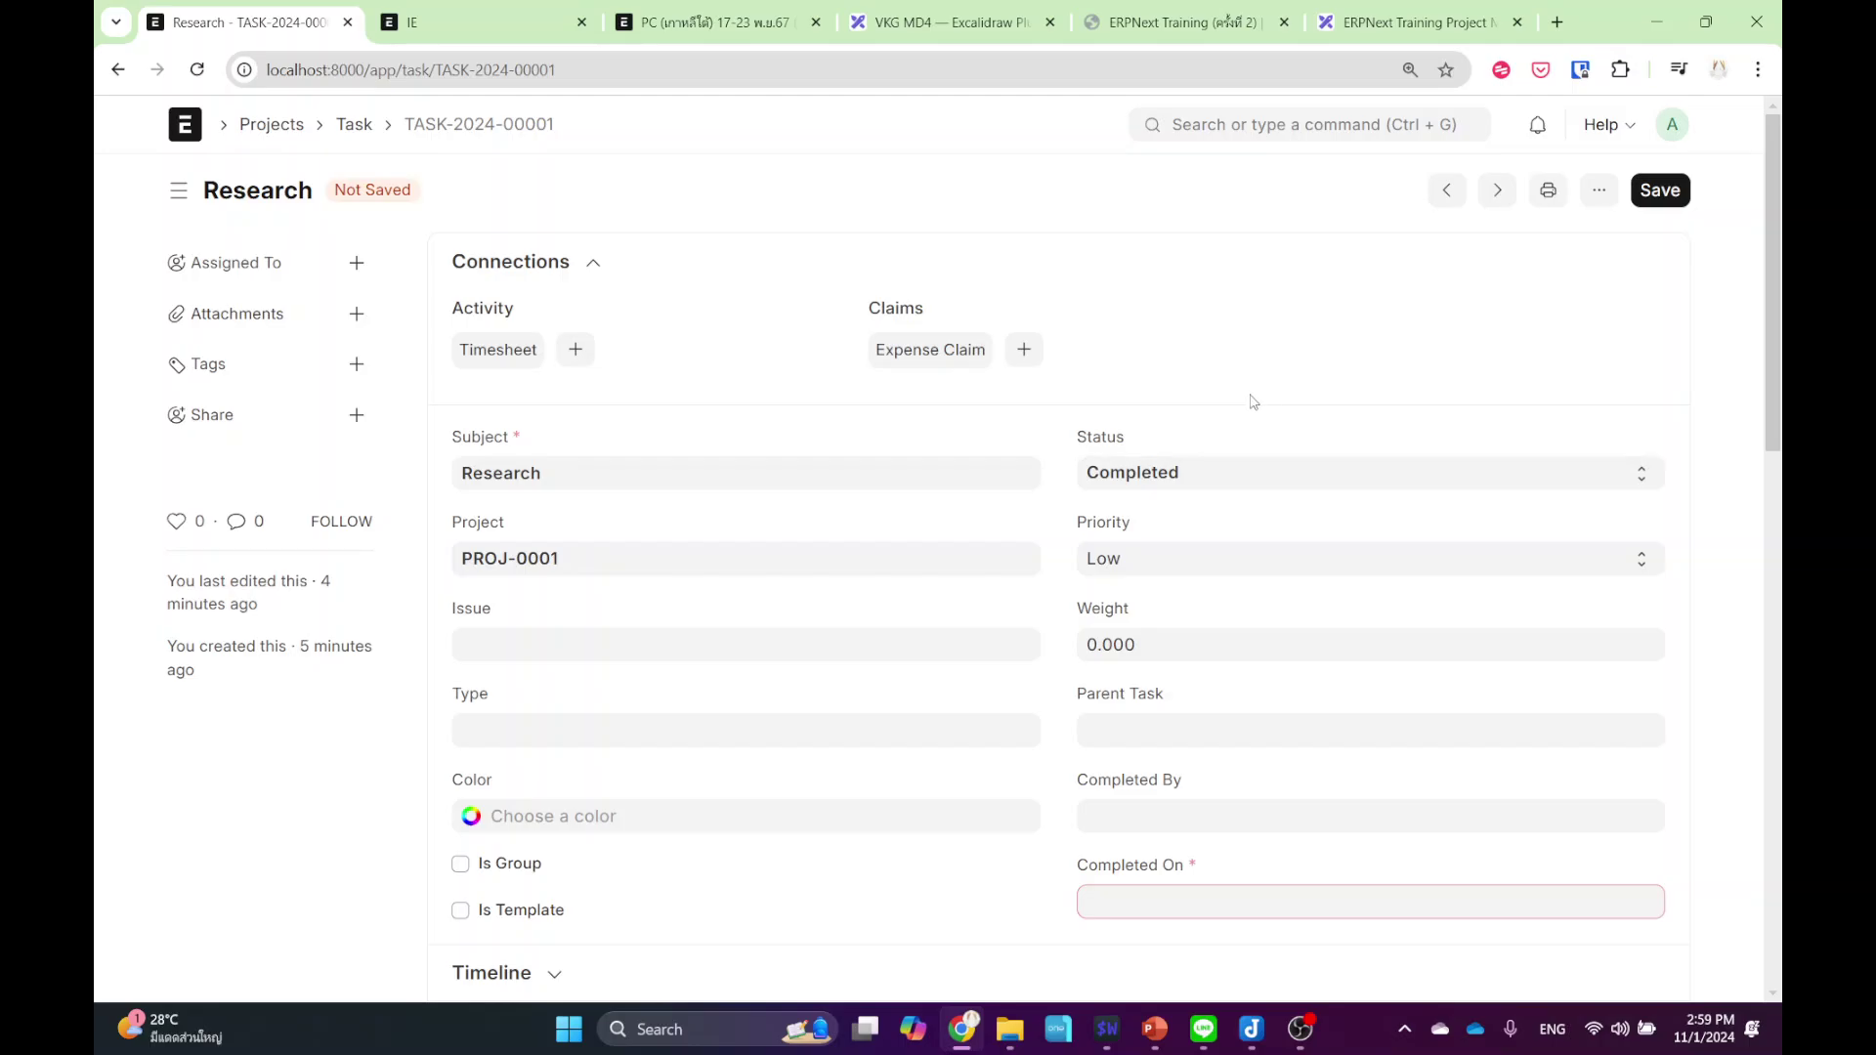
{"action": "scroll", "coordinate": [1241, 586], "scroll_direction": "down", "scroll_amount": 2}
{"action": "left_click", "coordinate": [1213, 699]}
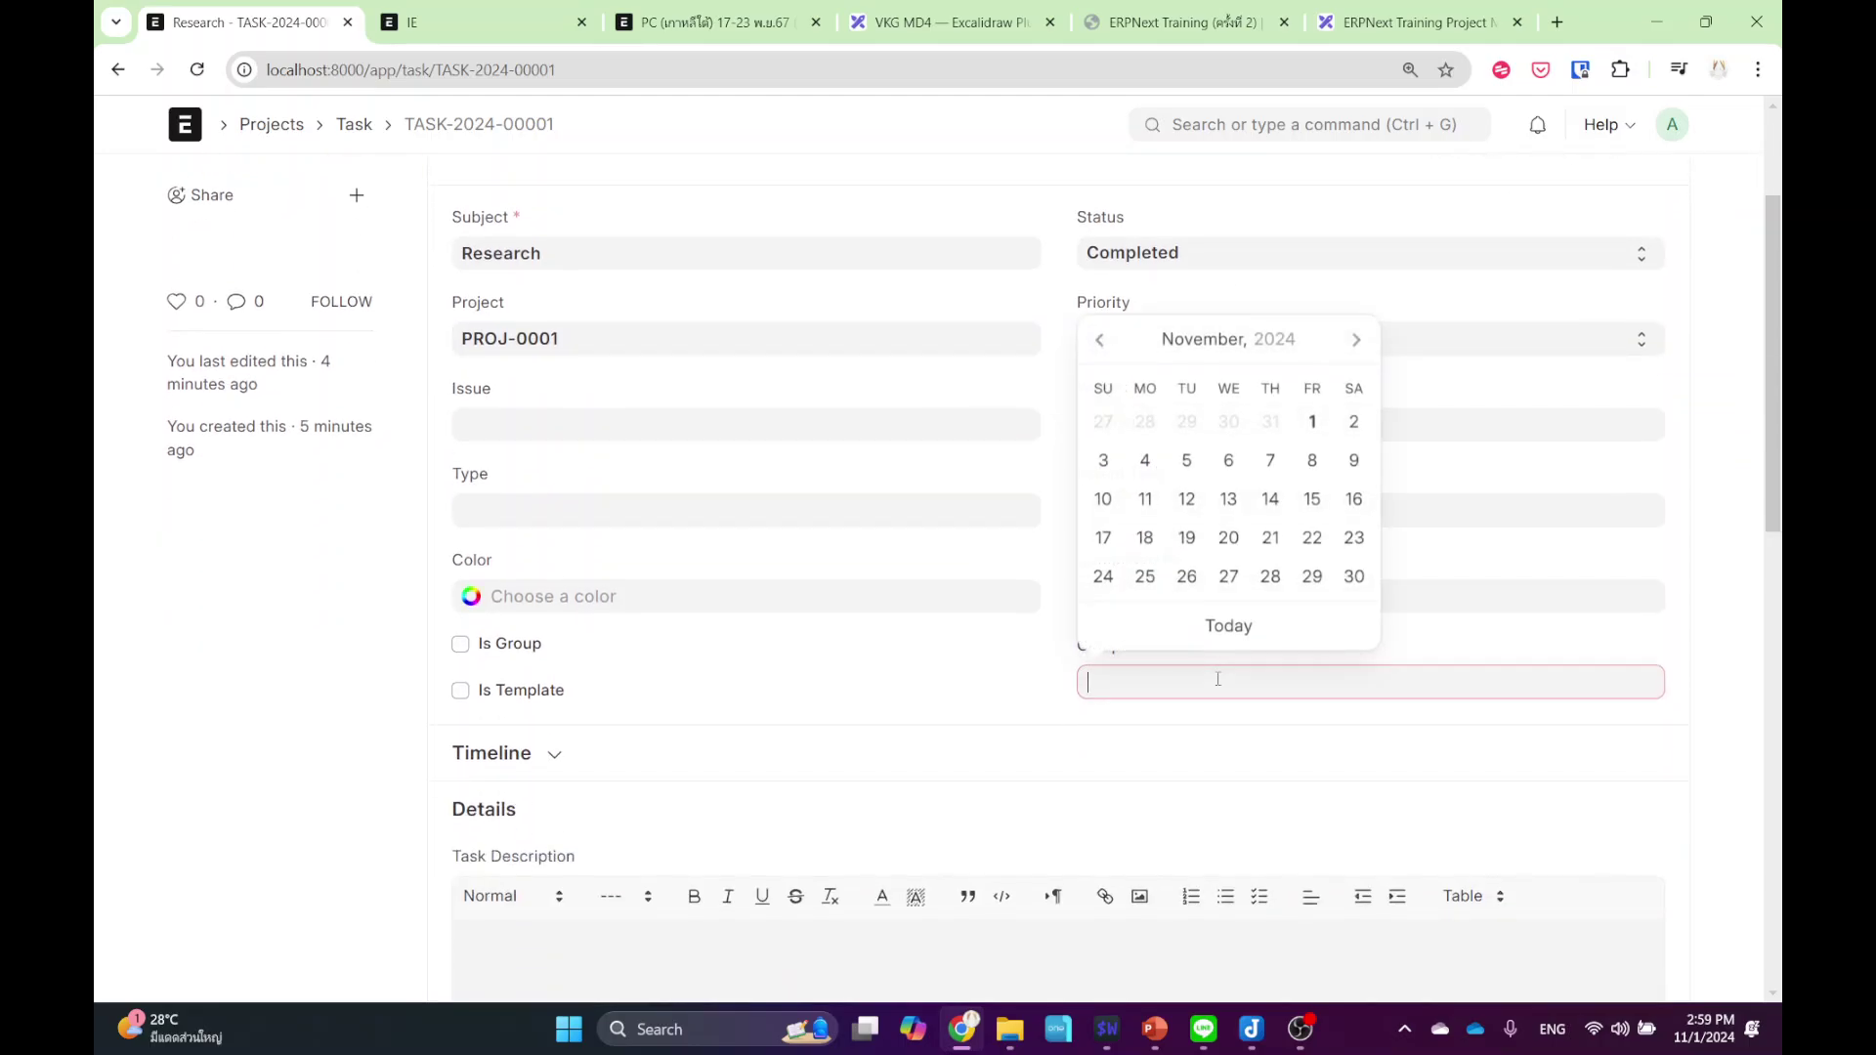
{"action": "left_click", "coordinate": [1227, 625]}
{"action": "scroll", "coordinate": [1470, 576], "scroll_direction": "up", "scroll_amount": 2}
{"action": "scroll", "coordinate": [1385, 581], "scroll_direction": "down", "scroll_amount": 5}
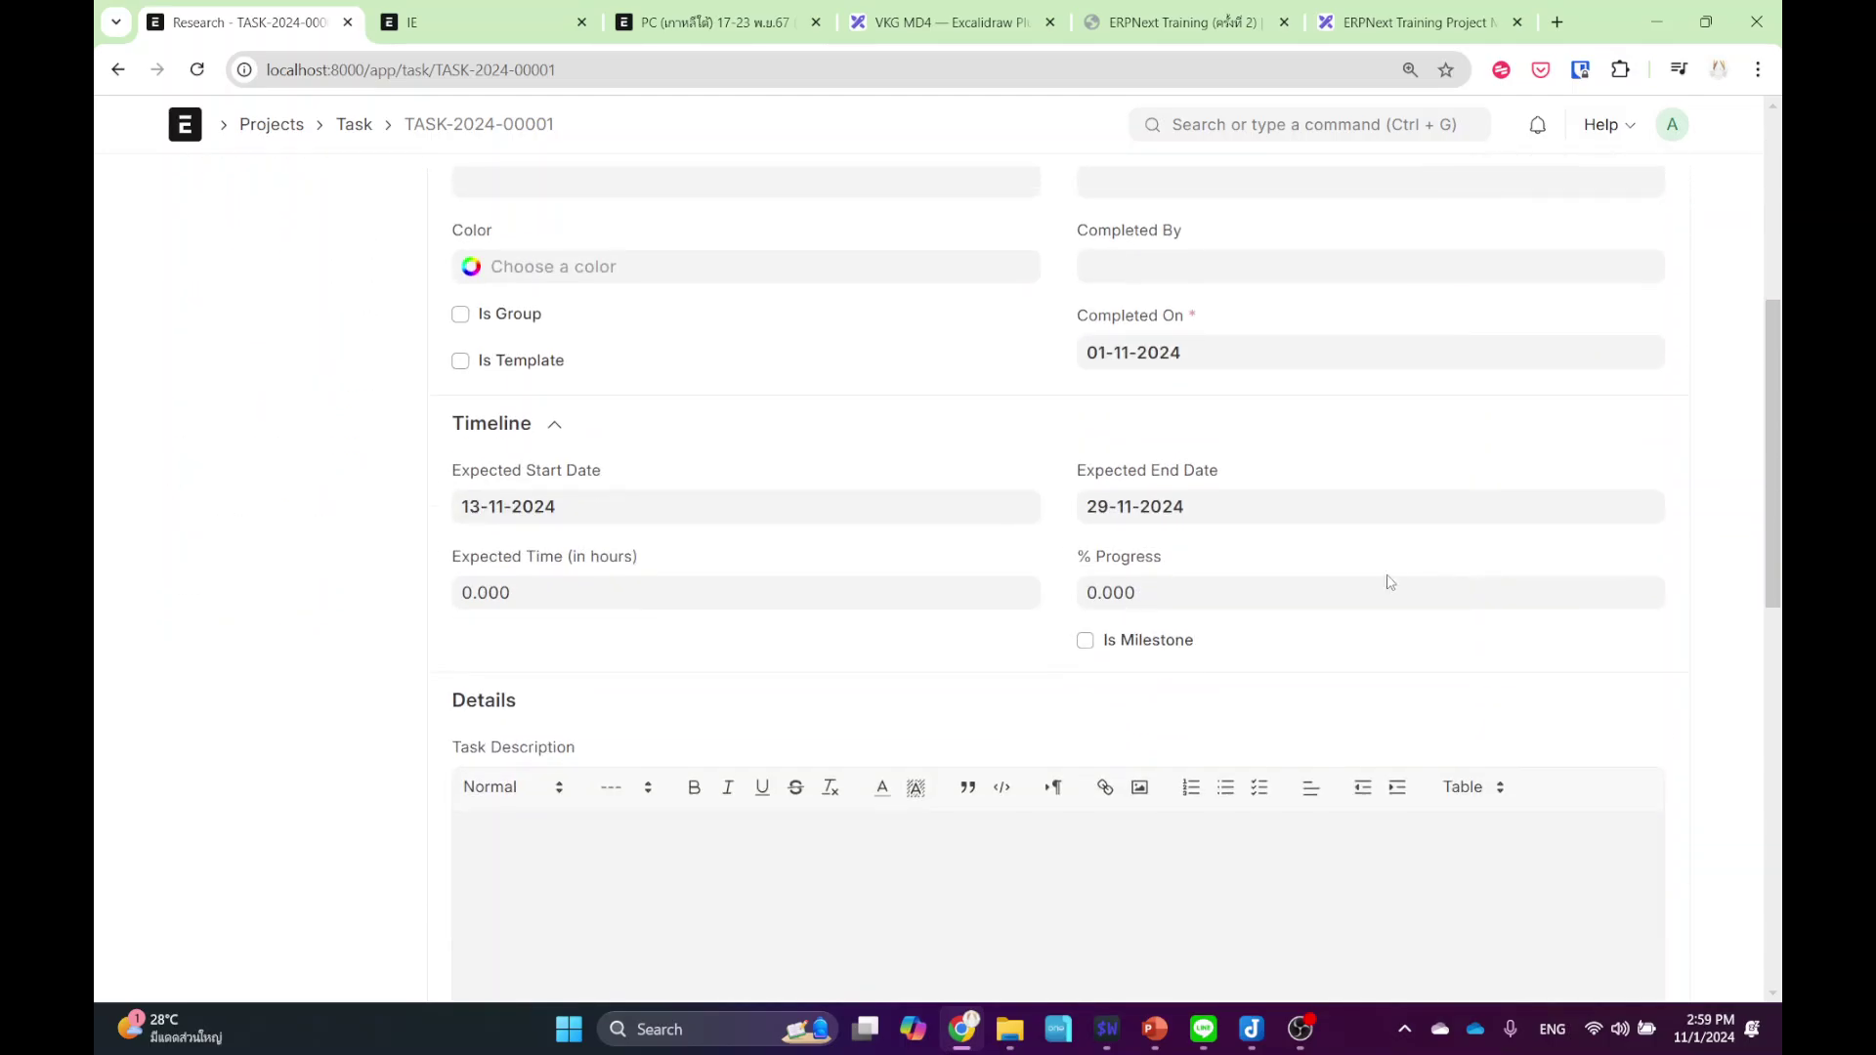
{"action": "scroll", "coordinate": [1368, 371], "scroll_direction": "up", "scroll_amount": 5}
{"action": "left_click", "coordinate": [1660, 190]}
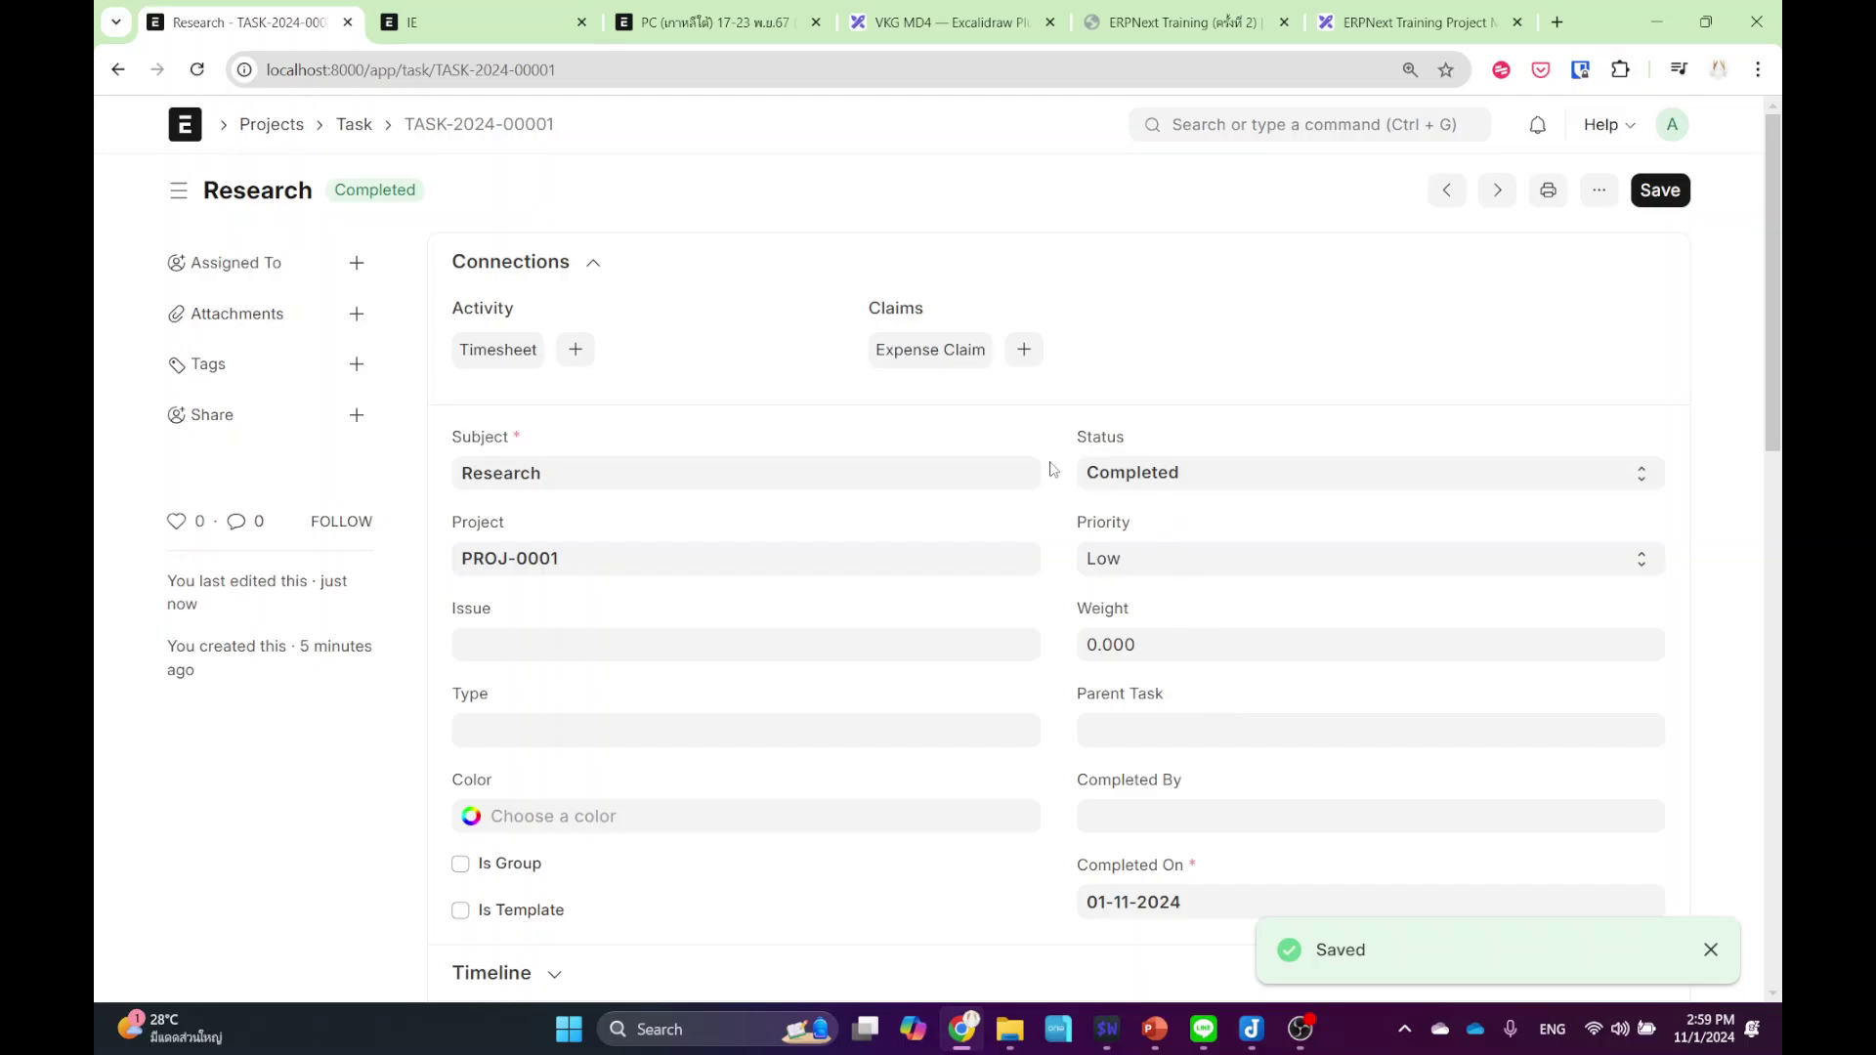
- Check the Research task's progress on the Gantt chart and Project 1's completion in the open projects list
{"action": "left_click", "coordinate": [117, 69]}
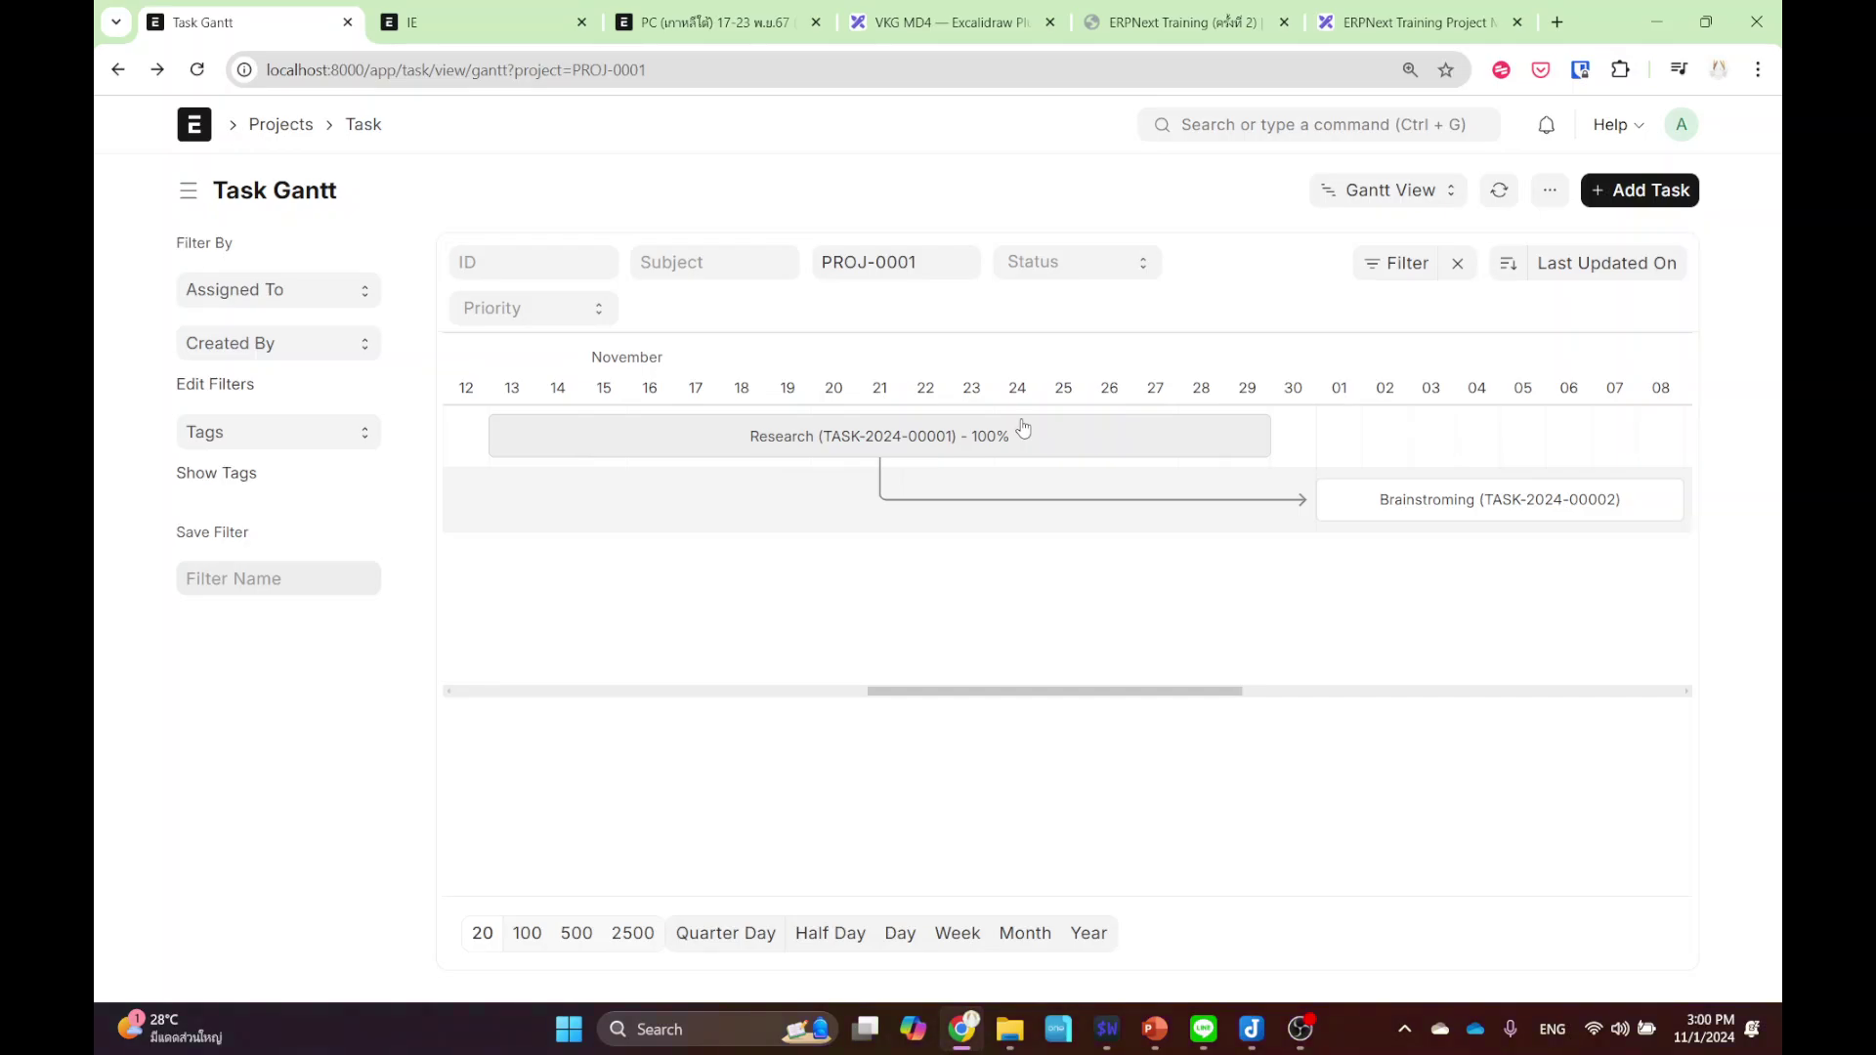
{"action": "left_click", "coordinate": [291, 127]}
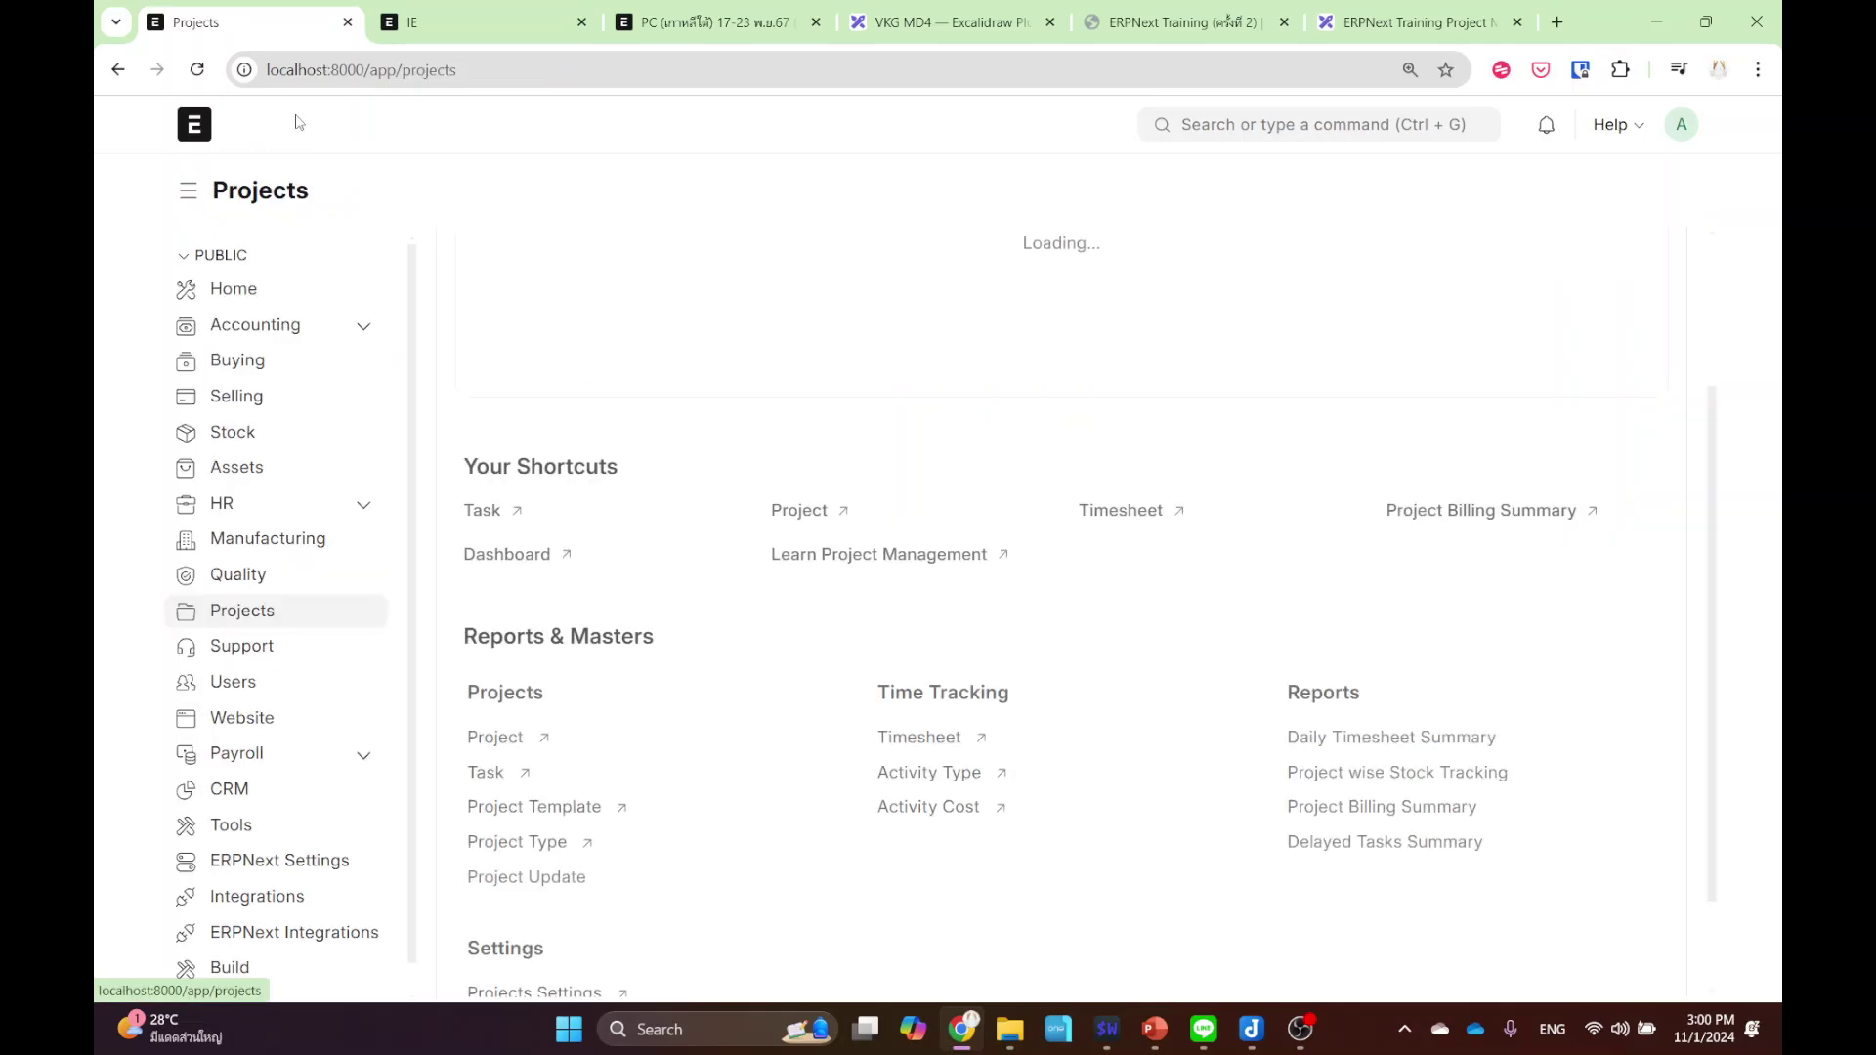
{"action": "left_click", "coordinate": [793, 510]}
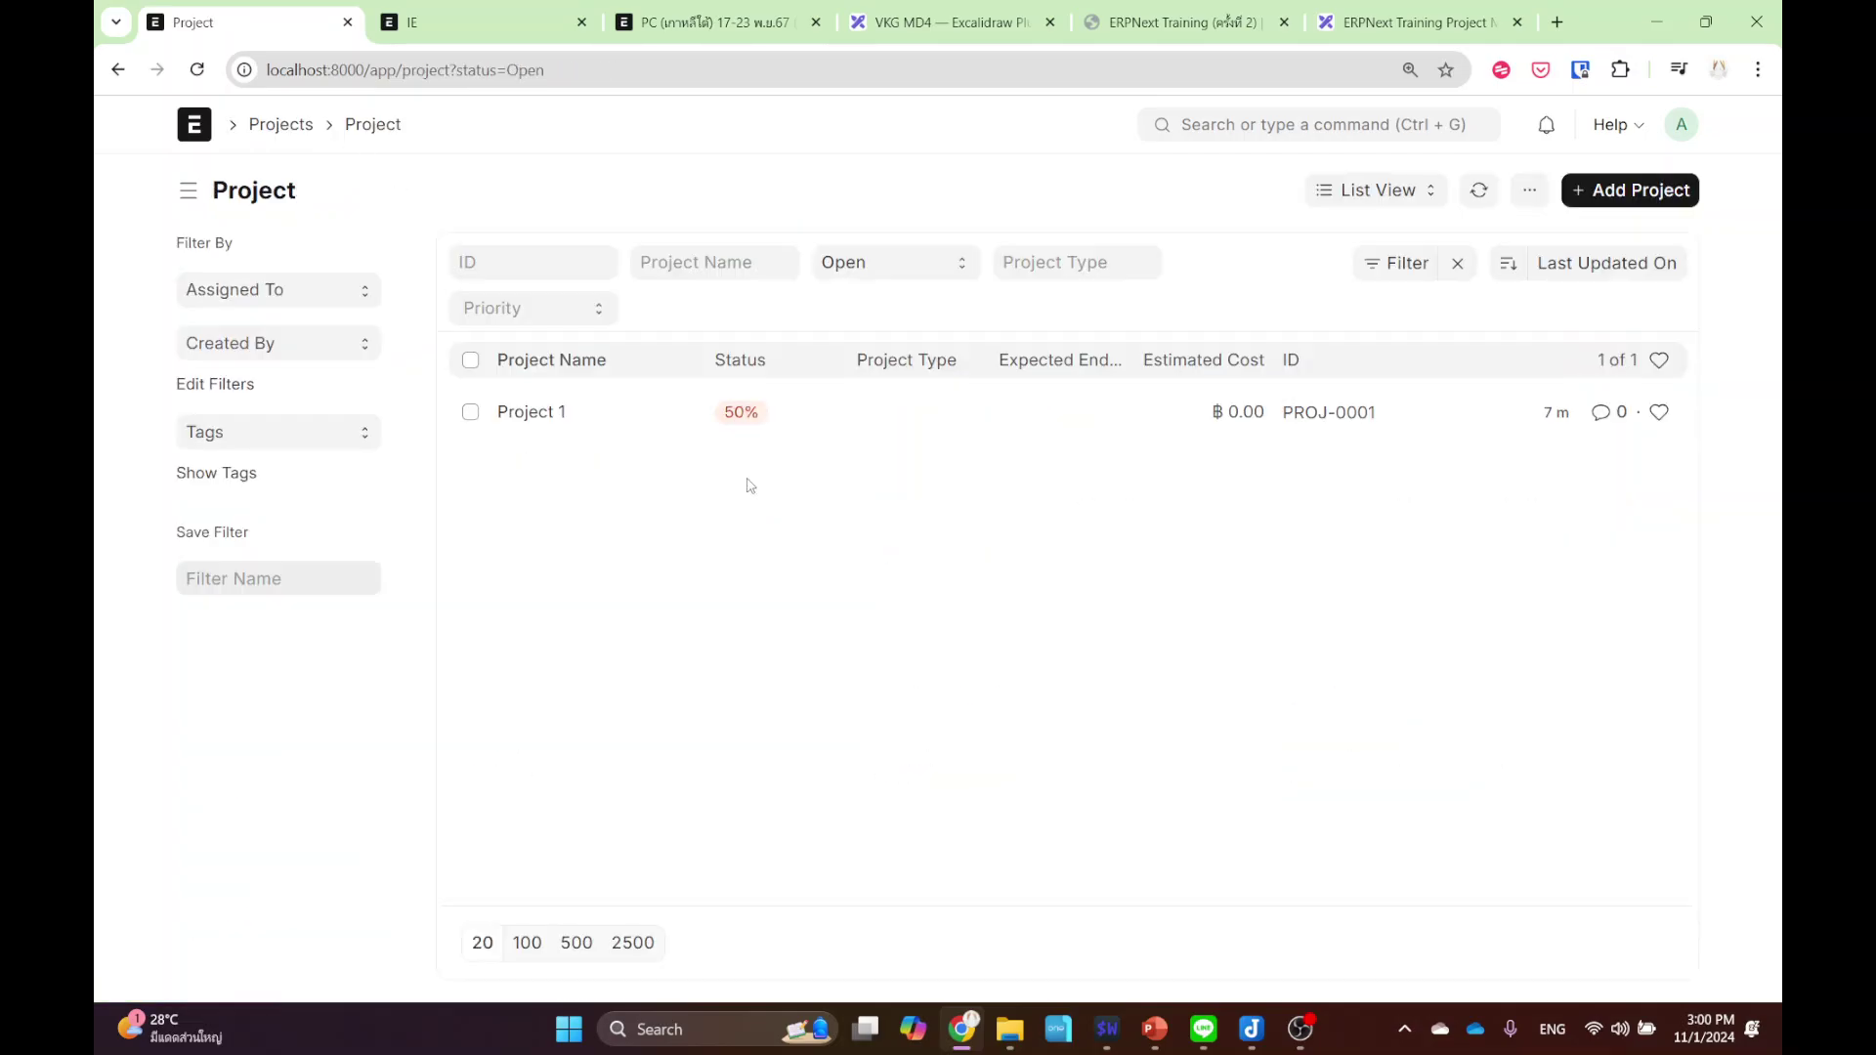
- Open the Task list from the Projects workspace and clear its filters so that all tasks are listed
{"action": "left_click", "coordinate": [553, 412]}
{"action": "left_click", "coordinate": [116, 71]}
{"action": "left_click", "coordinate": [199, 132]}
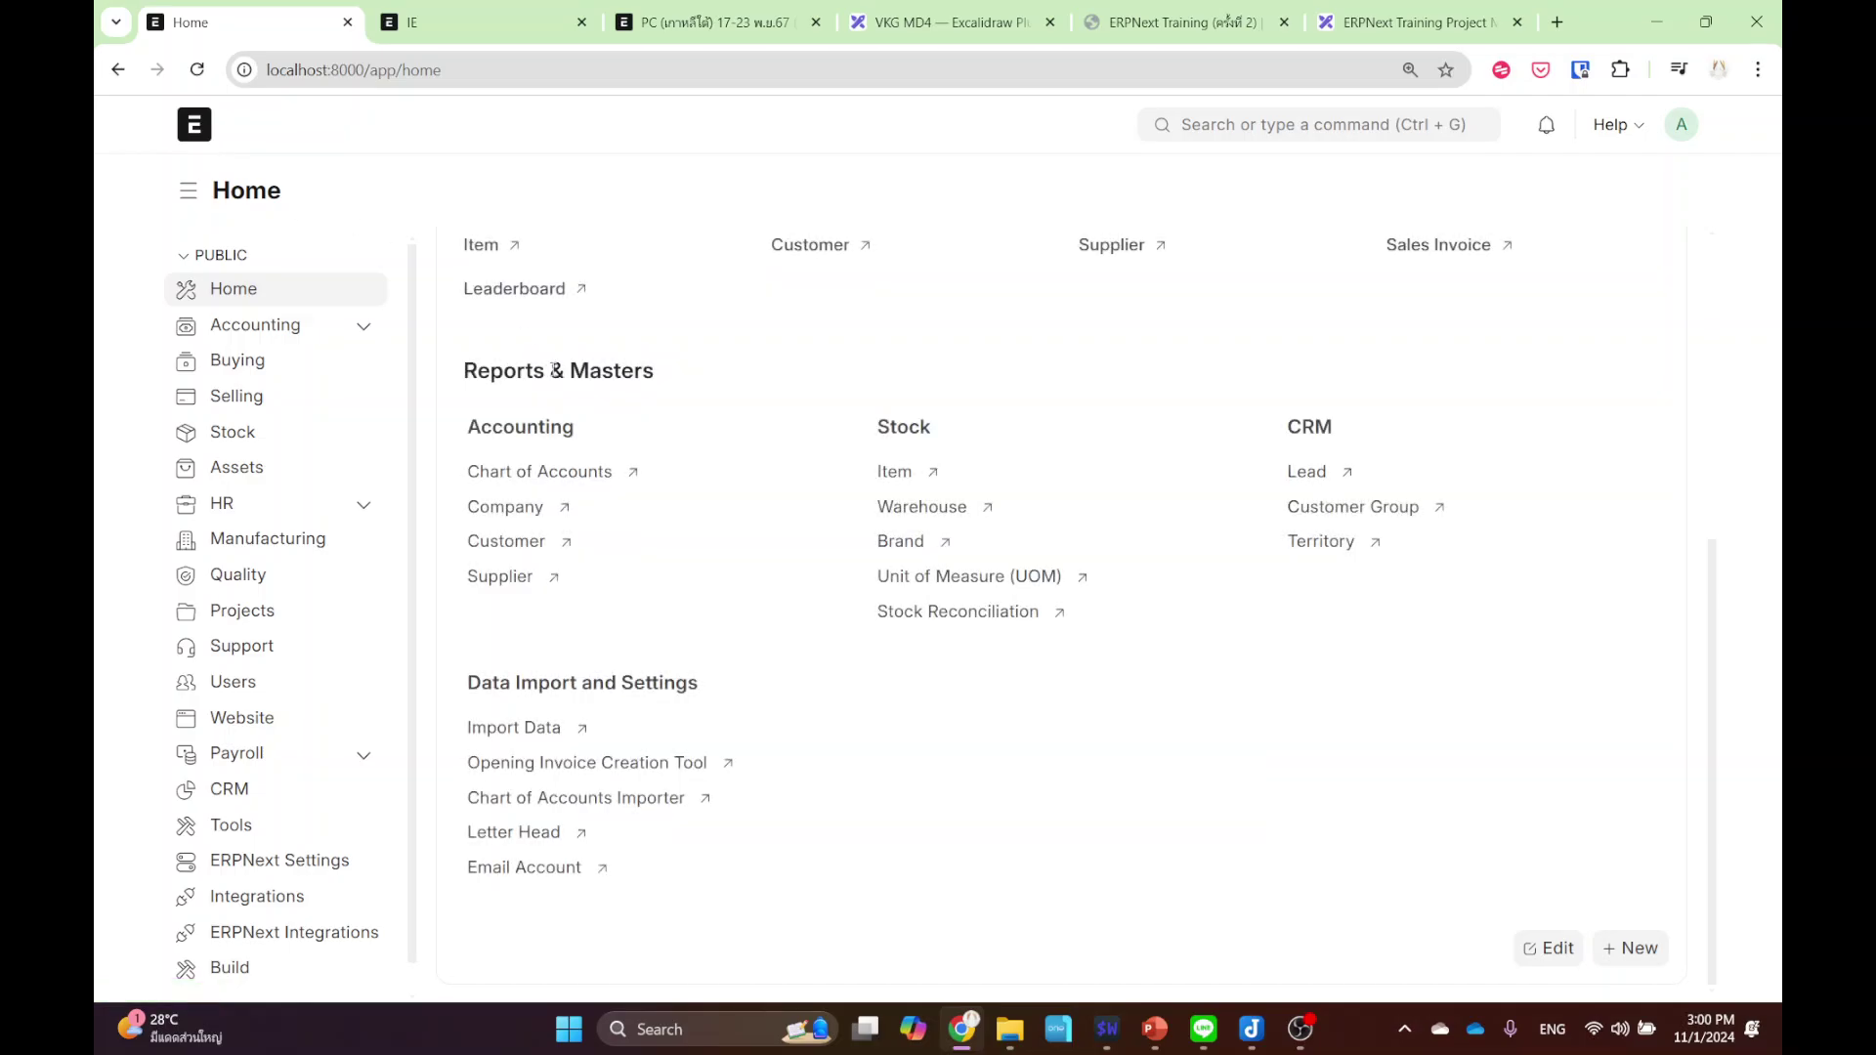
{"action": "left_click", "coordinate": [272, 609]}
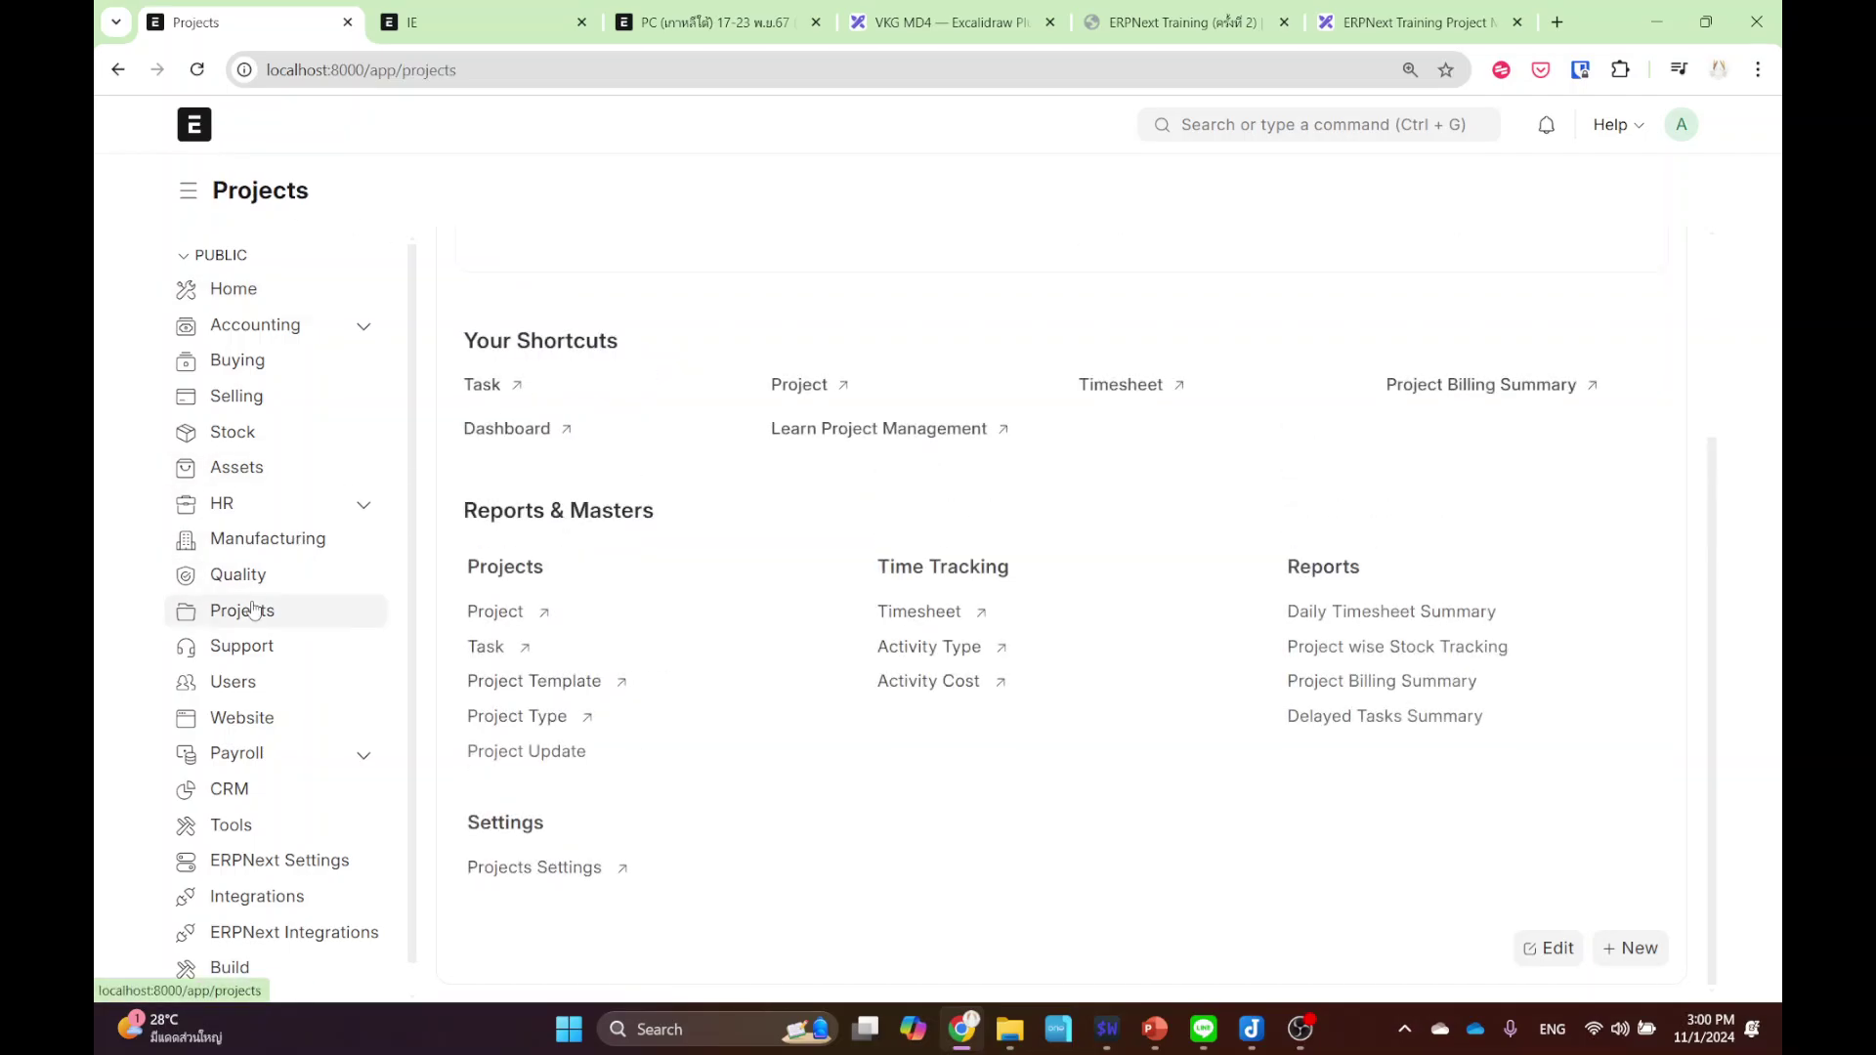
{"action": "left_click", "coordinate": [481, 386]}
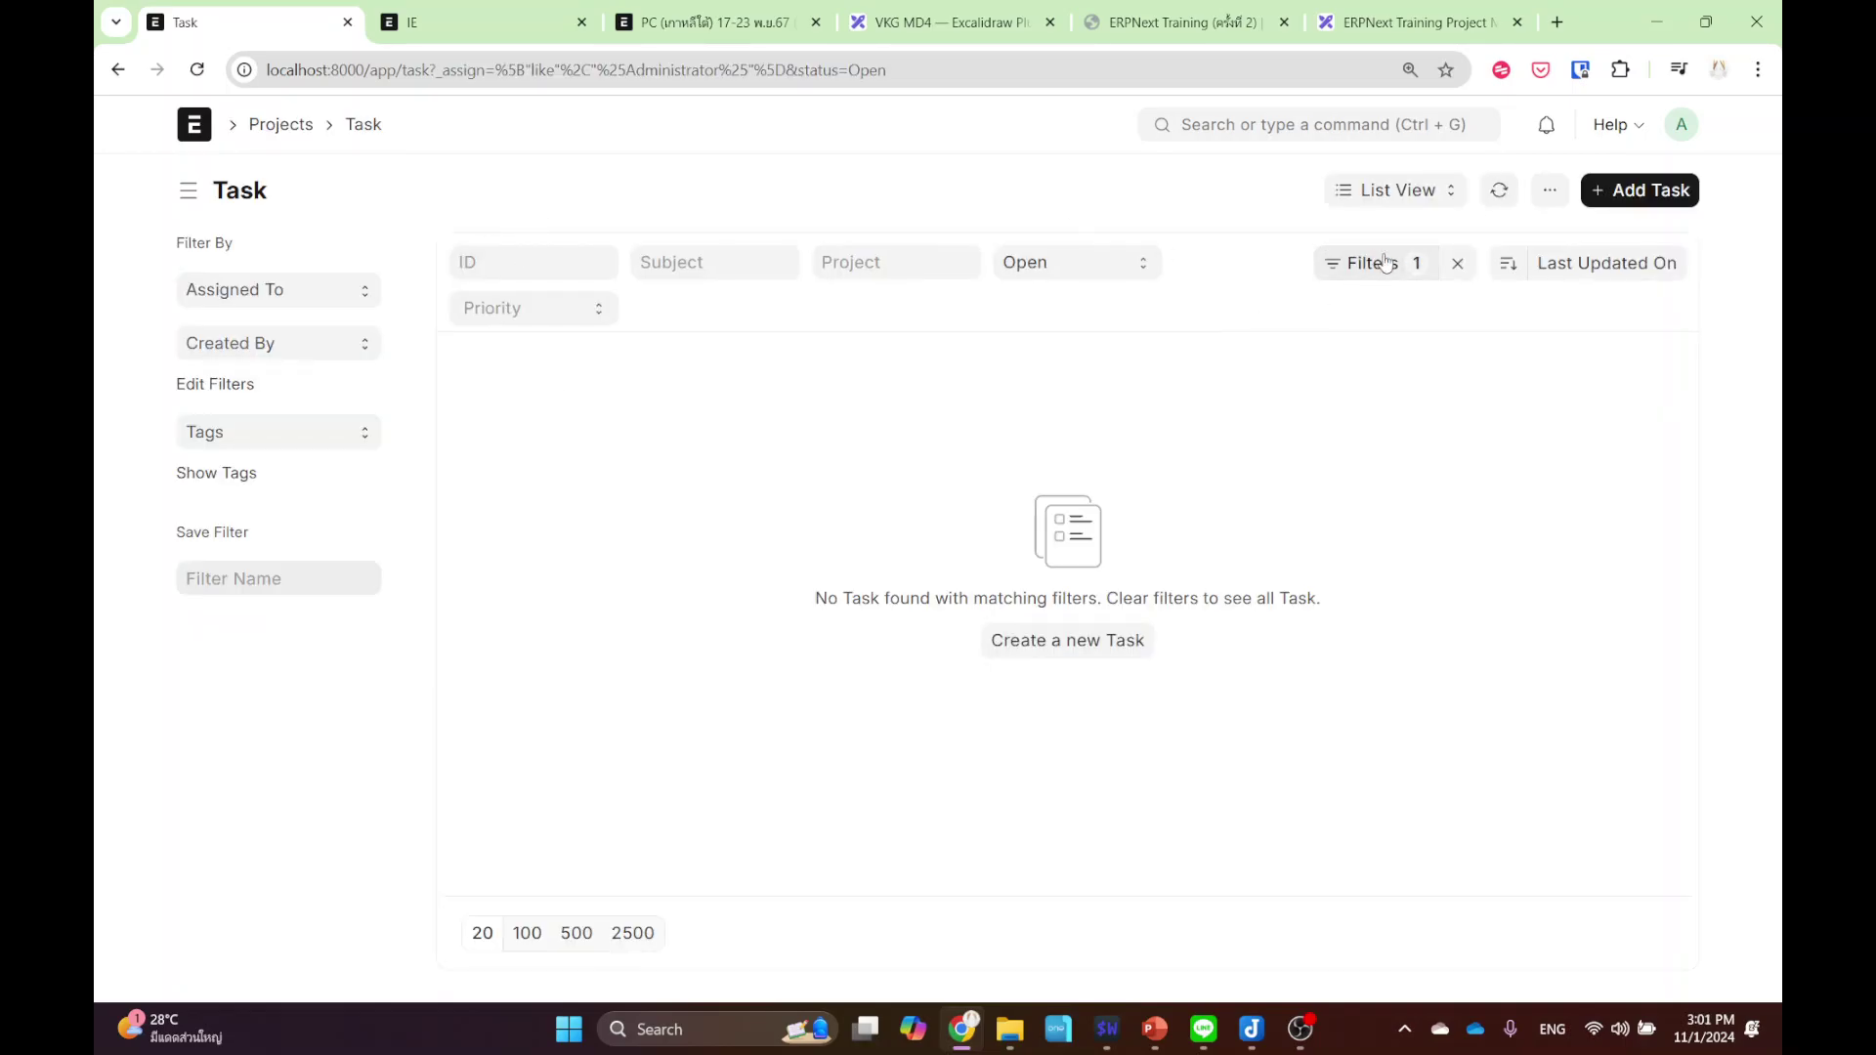
{"action": "left_click", "coordinate": [1457, 266]}
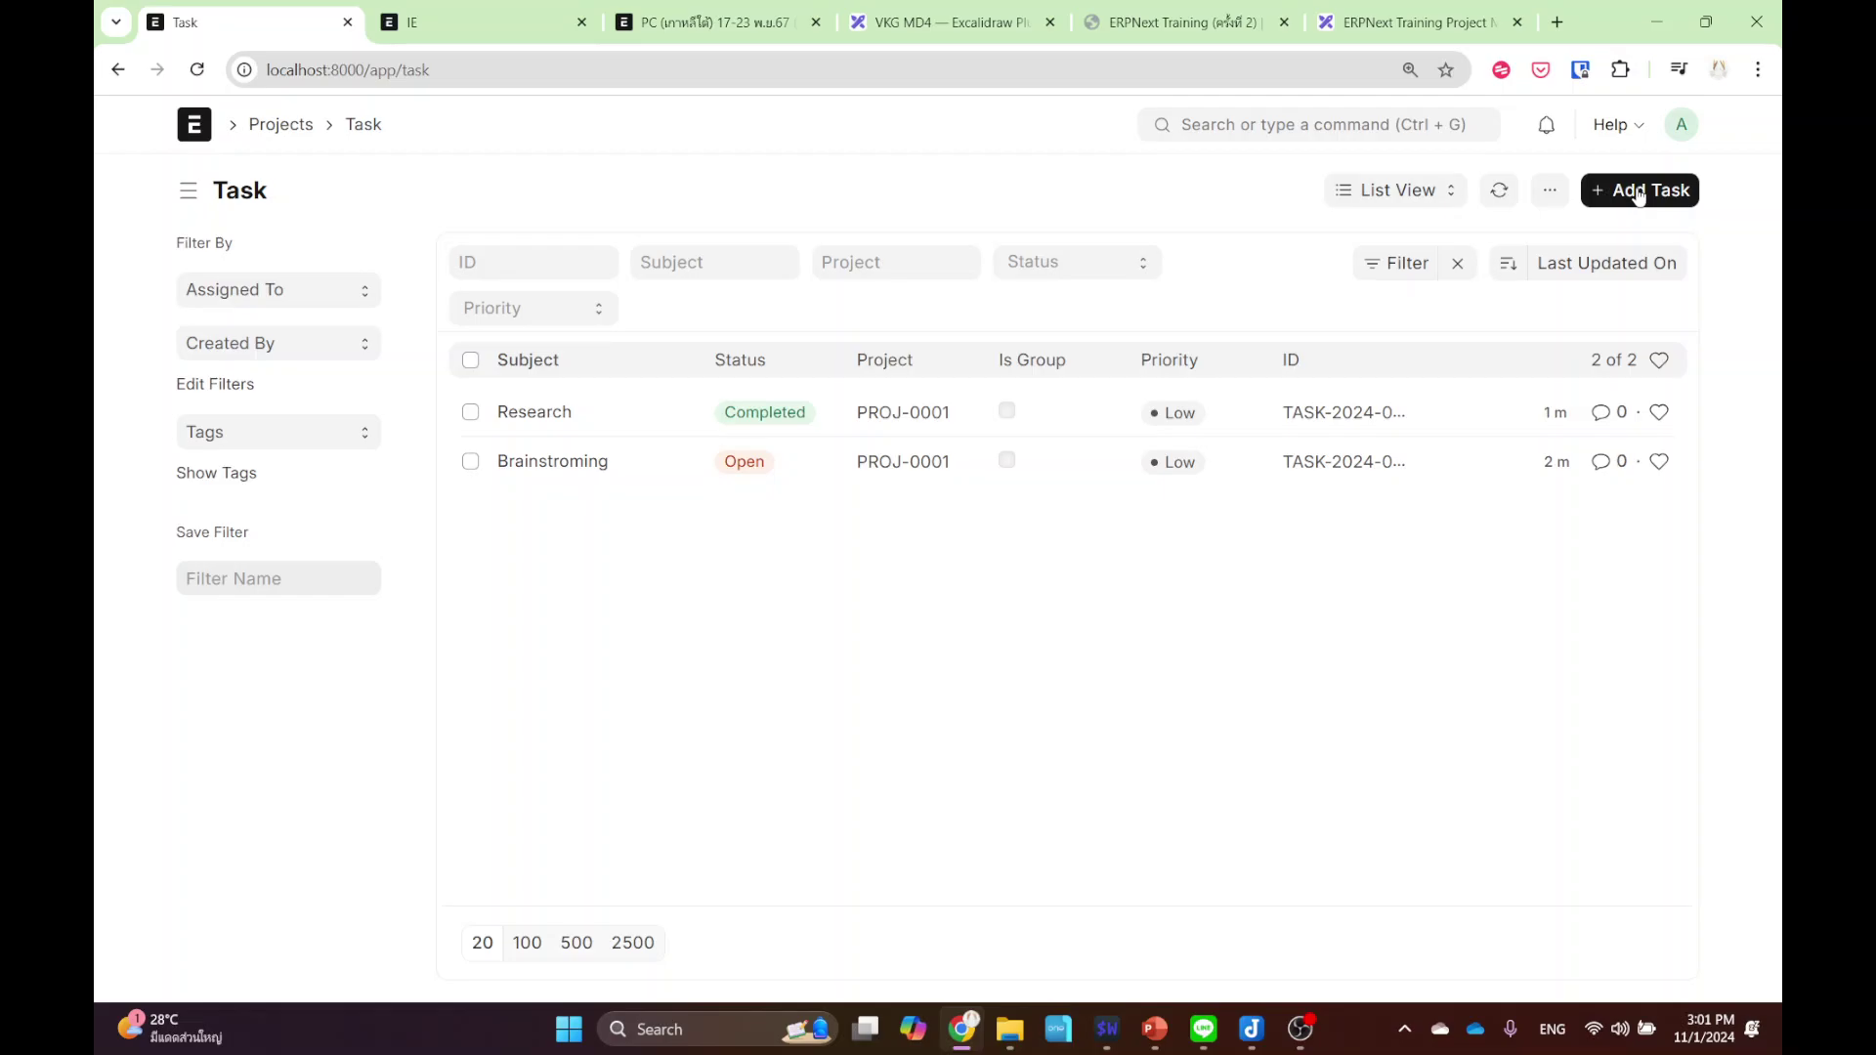
- Start a new task in the full form, look through its fields, mark it as a template, and leave without saving
{"action": "left_click", "coordinate": [1638, 192]}
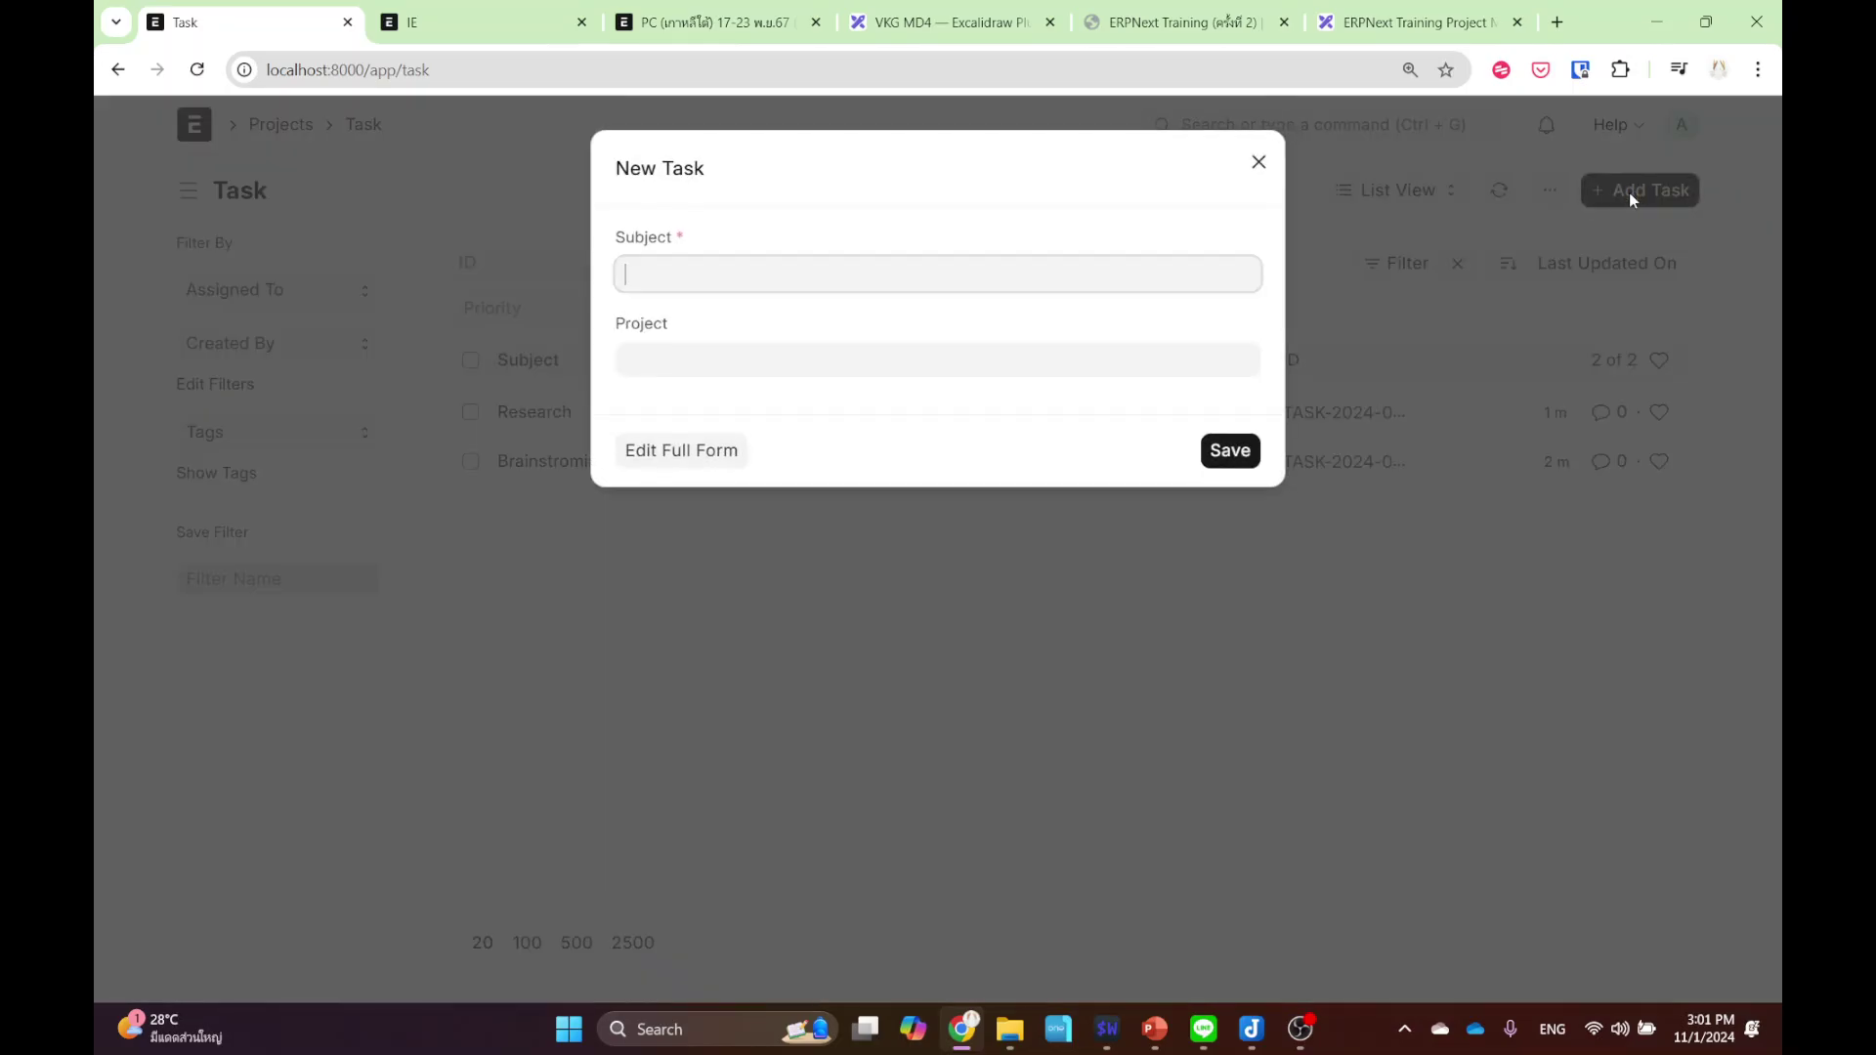
{"action": "left_click", "coordinate": [684, 449]}
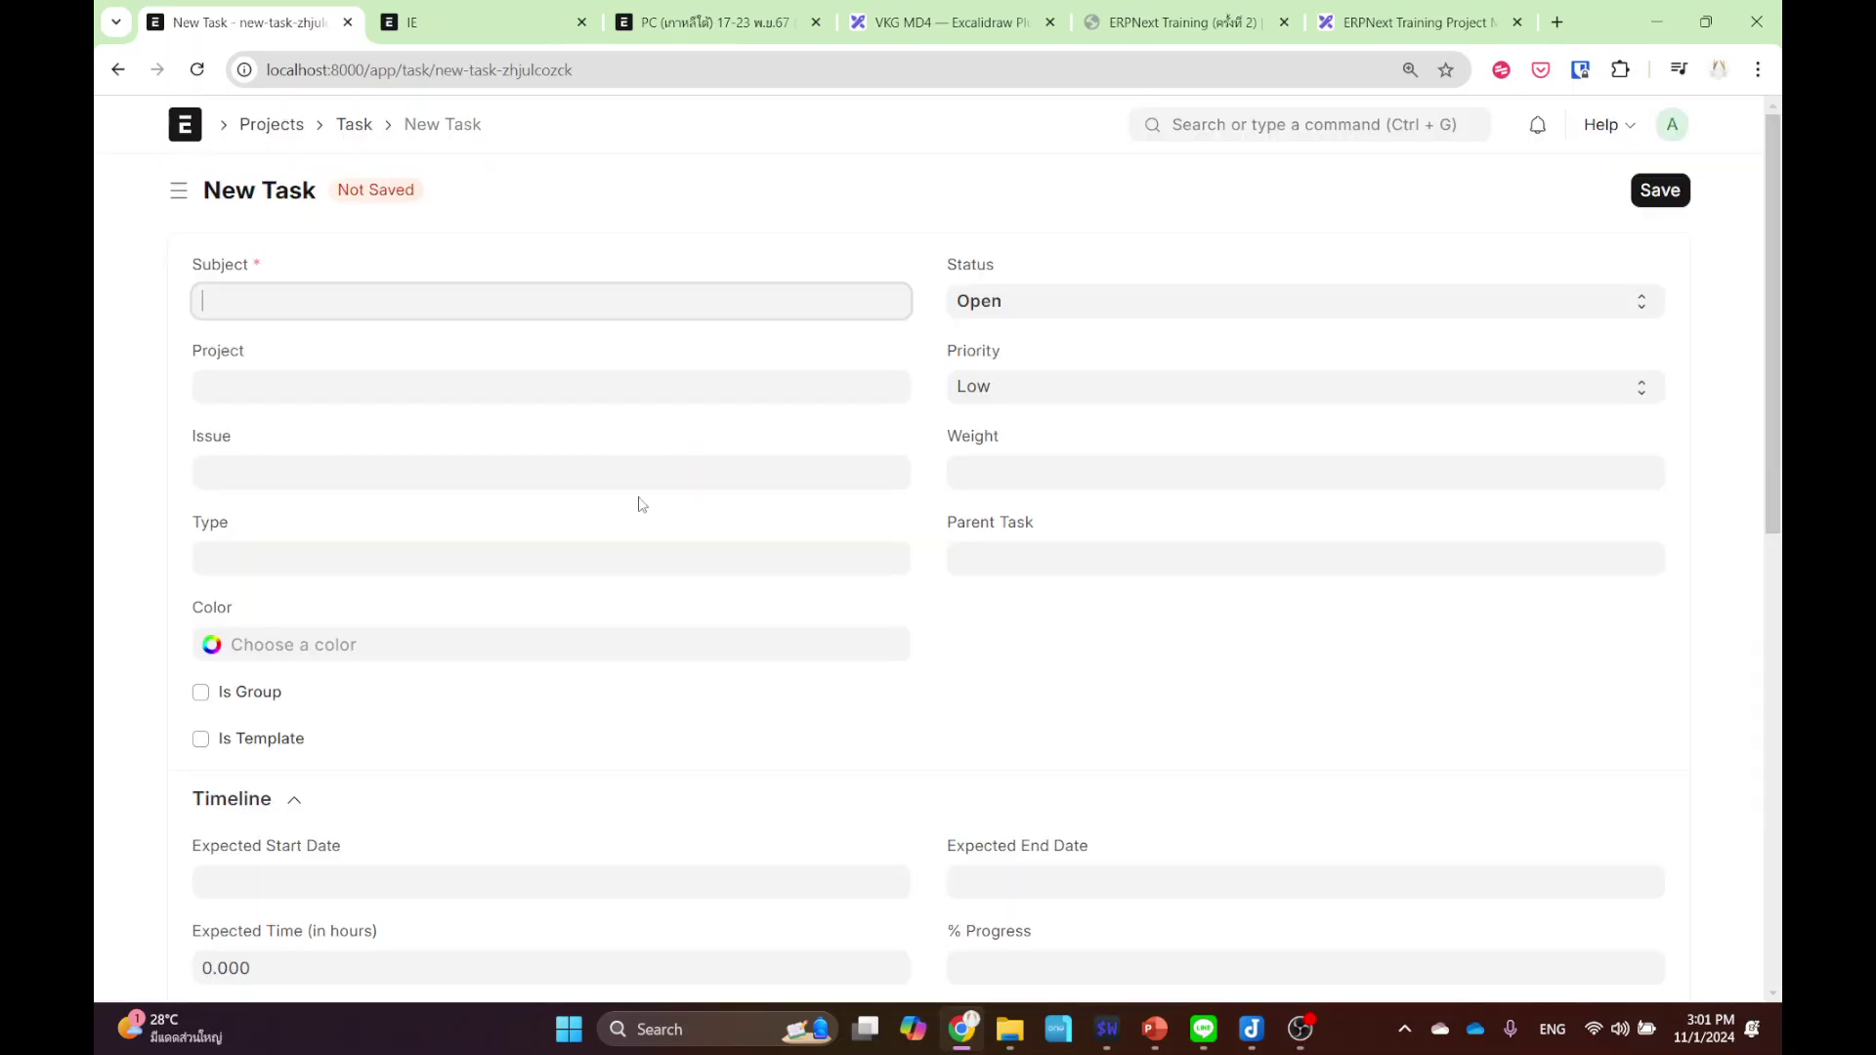
{"action": "scroll", "coordinate": [641, 513], "scroll_direction": "down", "scroll_amount": 3}
{"action": "scroll", "coordinate": [386, 589], "scroll_direction": "up", "scroll_amount": 3}
{"action": "left_click", "coordinate": [202, 740]}
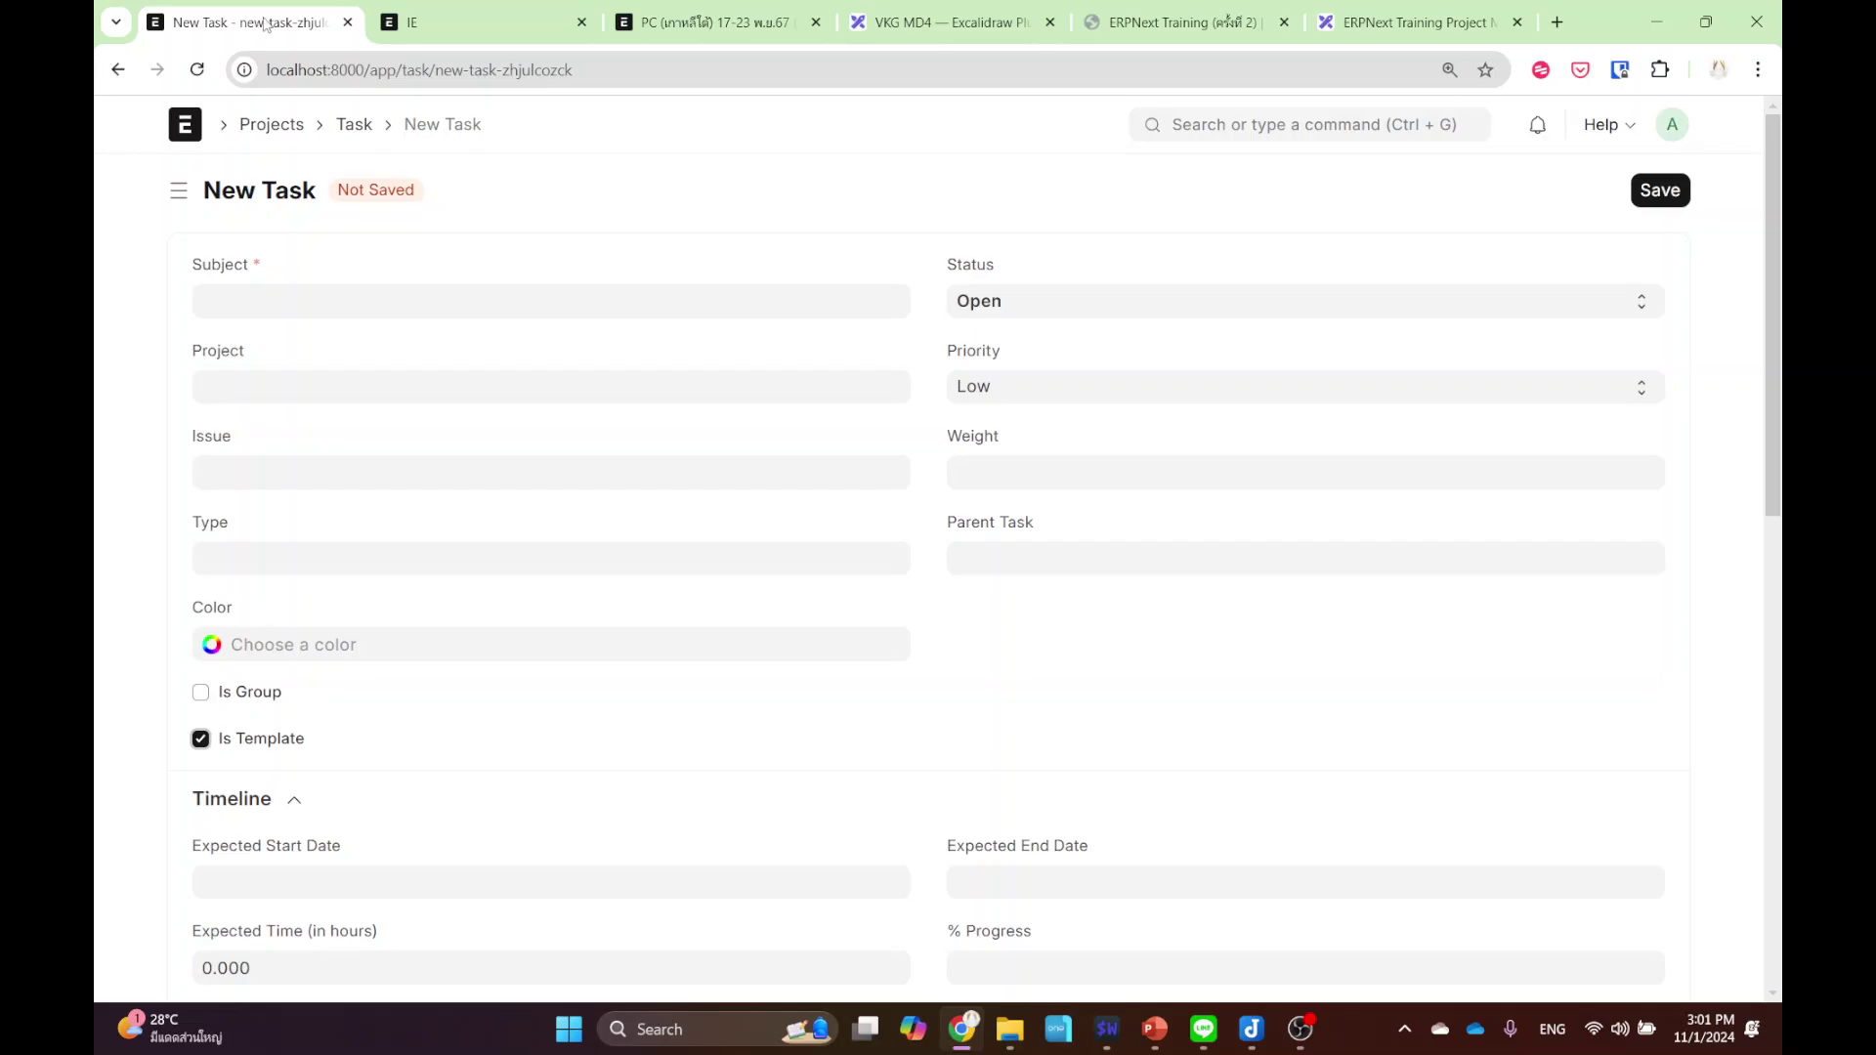
{"action": "left_click", "coordinate": [117, 70]}
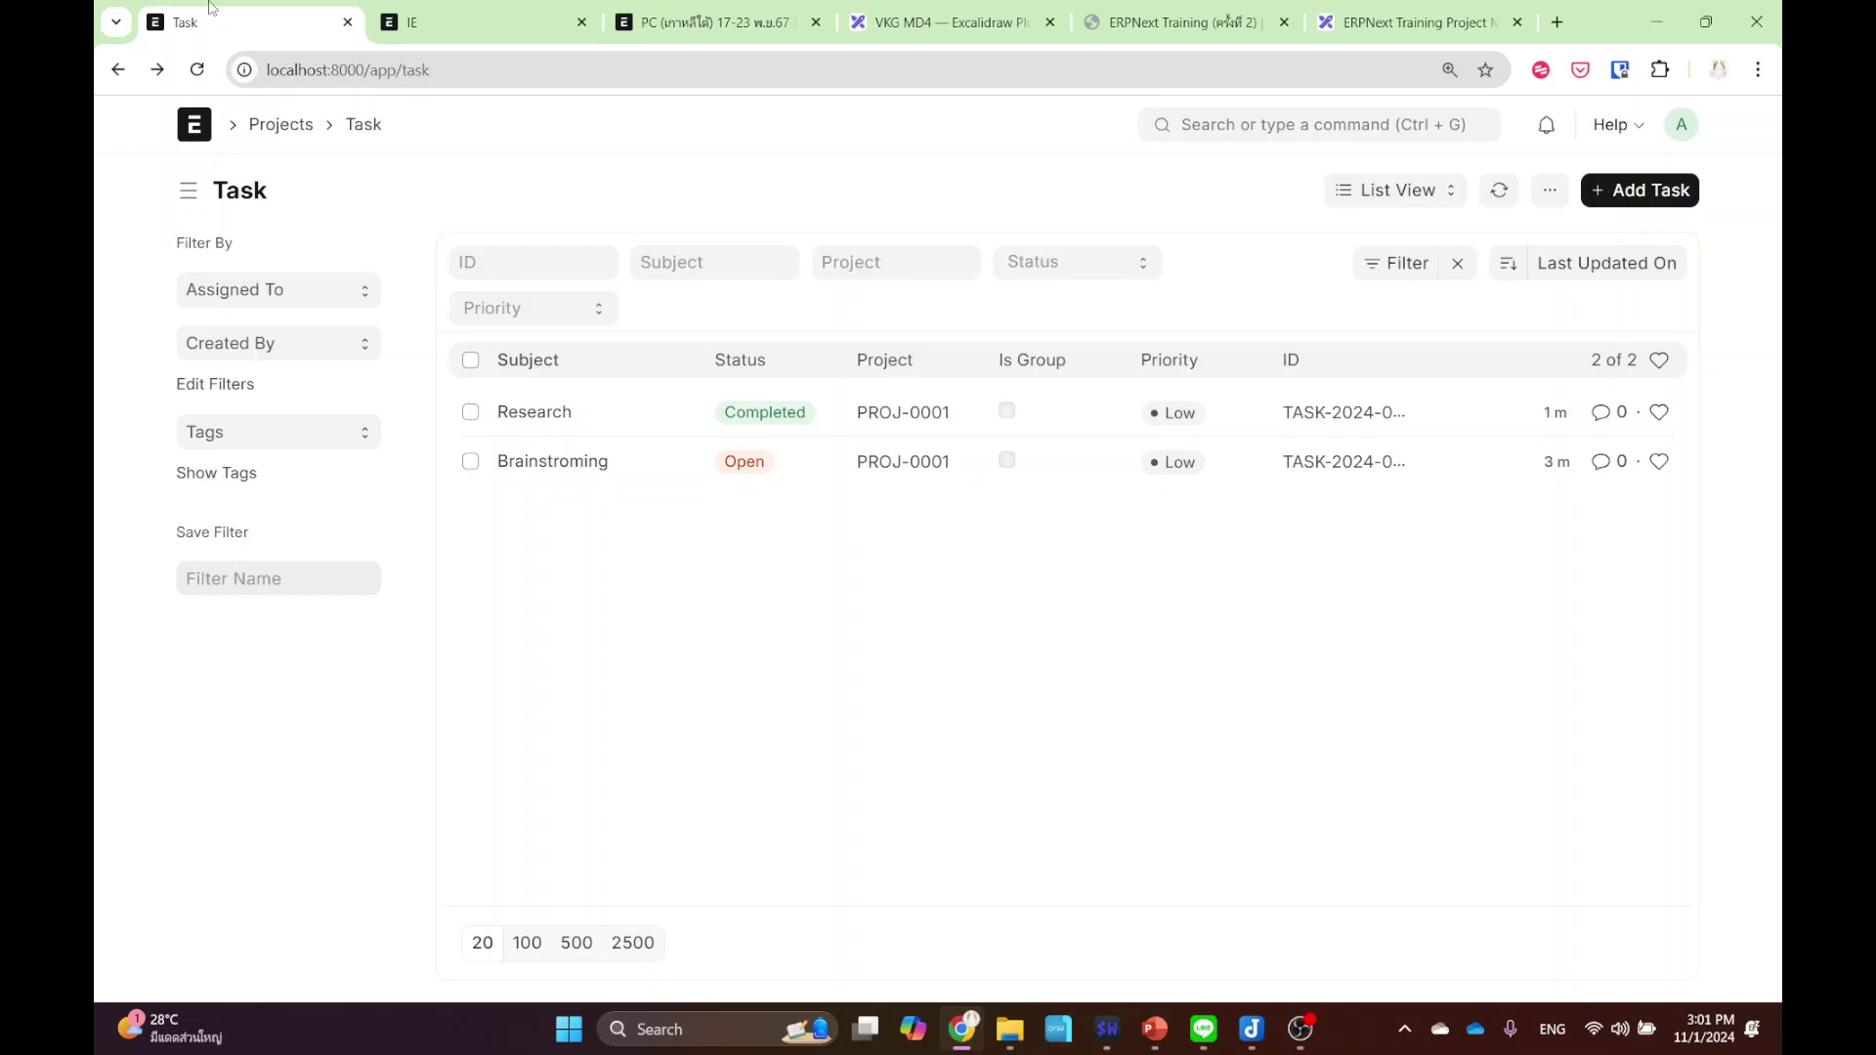
- Open Project 1 from the Projects workspace and show its tasks on the Kanban board
{"action": "left_click", "coordinate": [280, 126]}
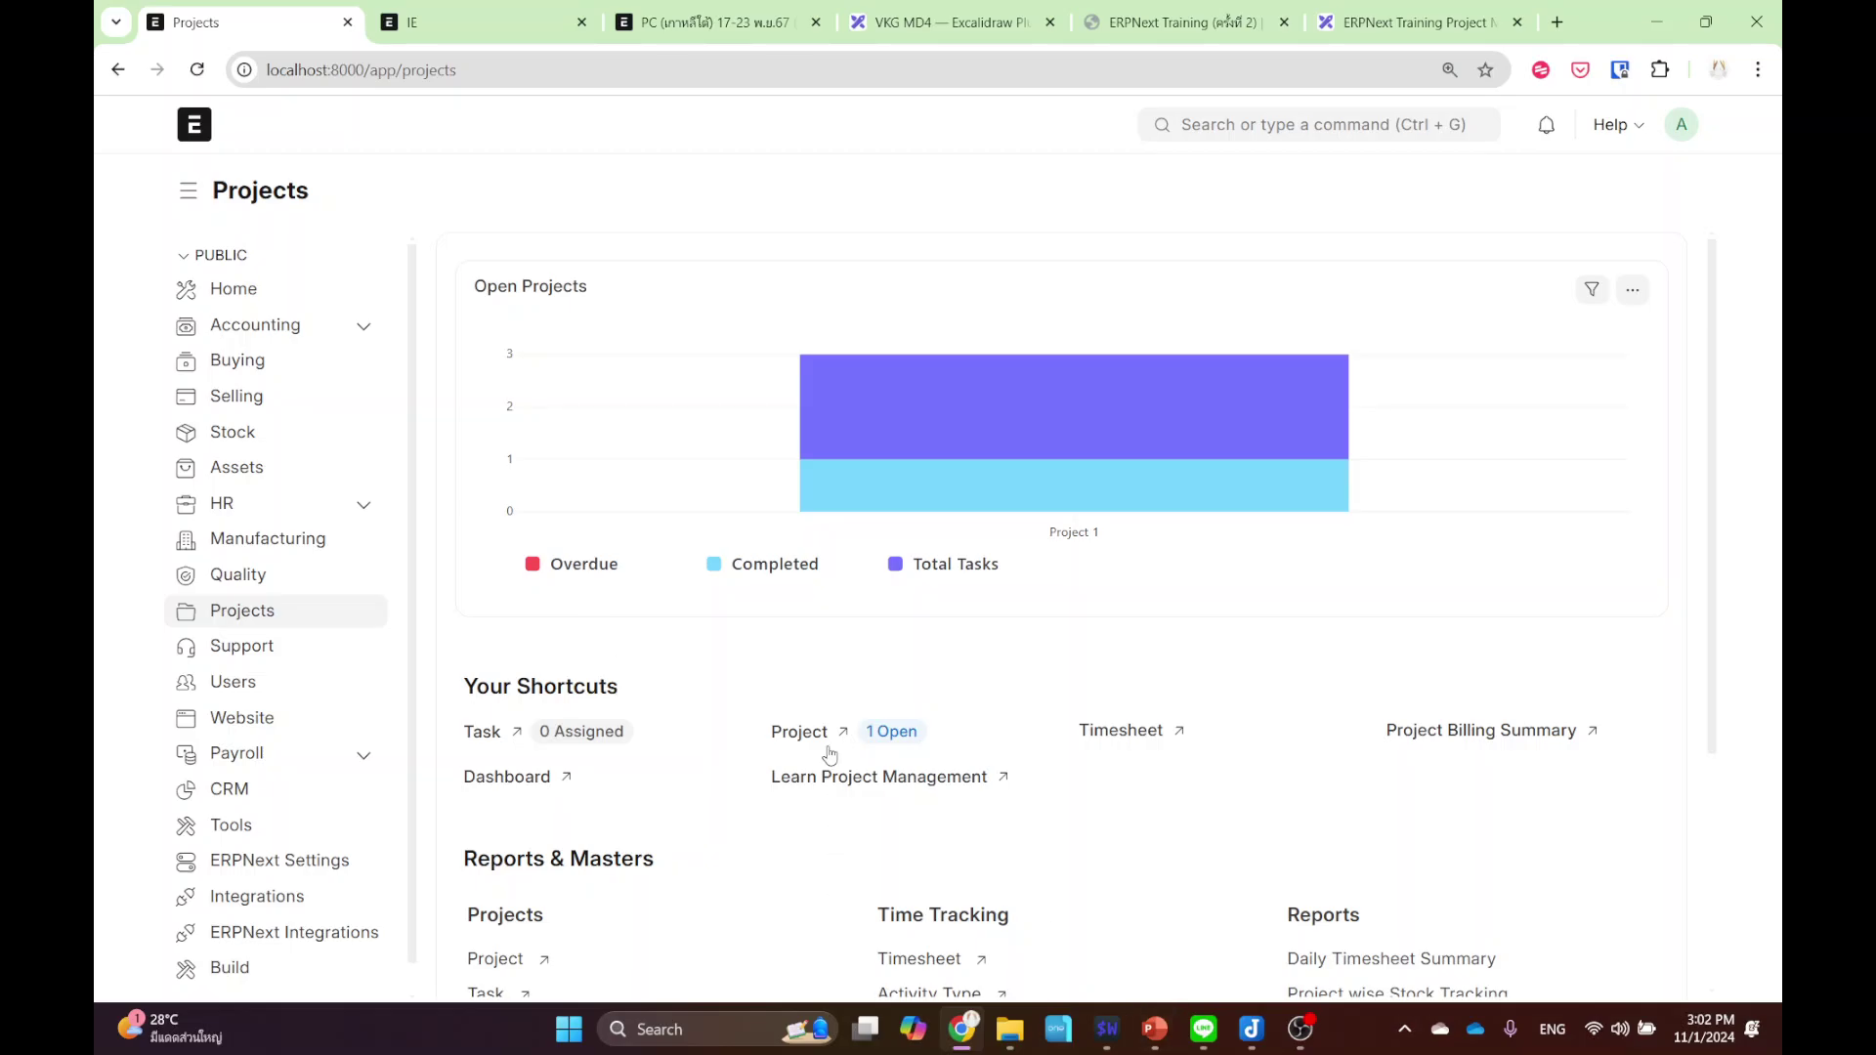
{"action": "left_click", "coordinate": [797, 732]}
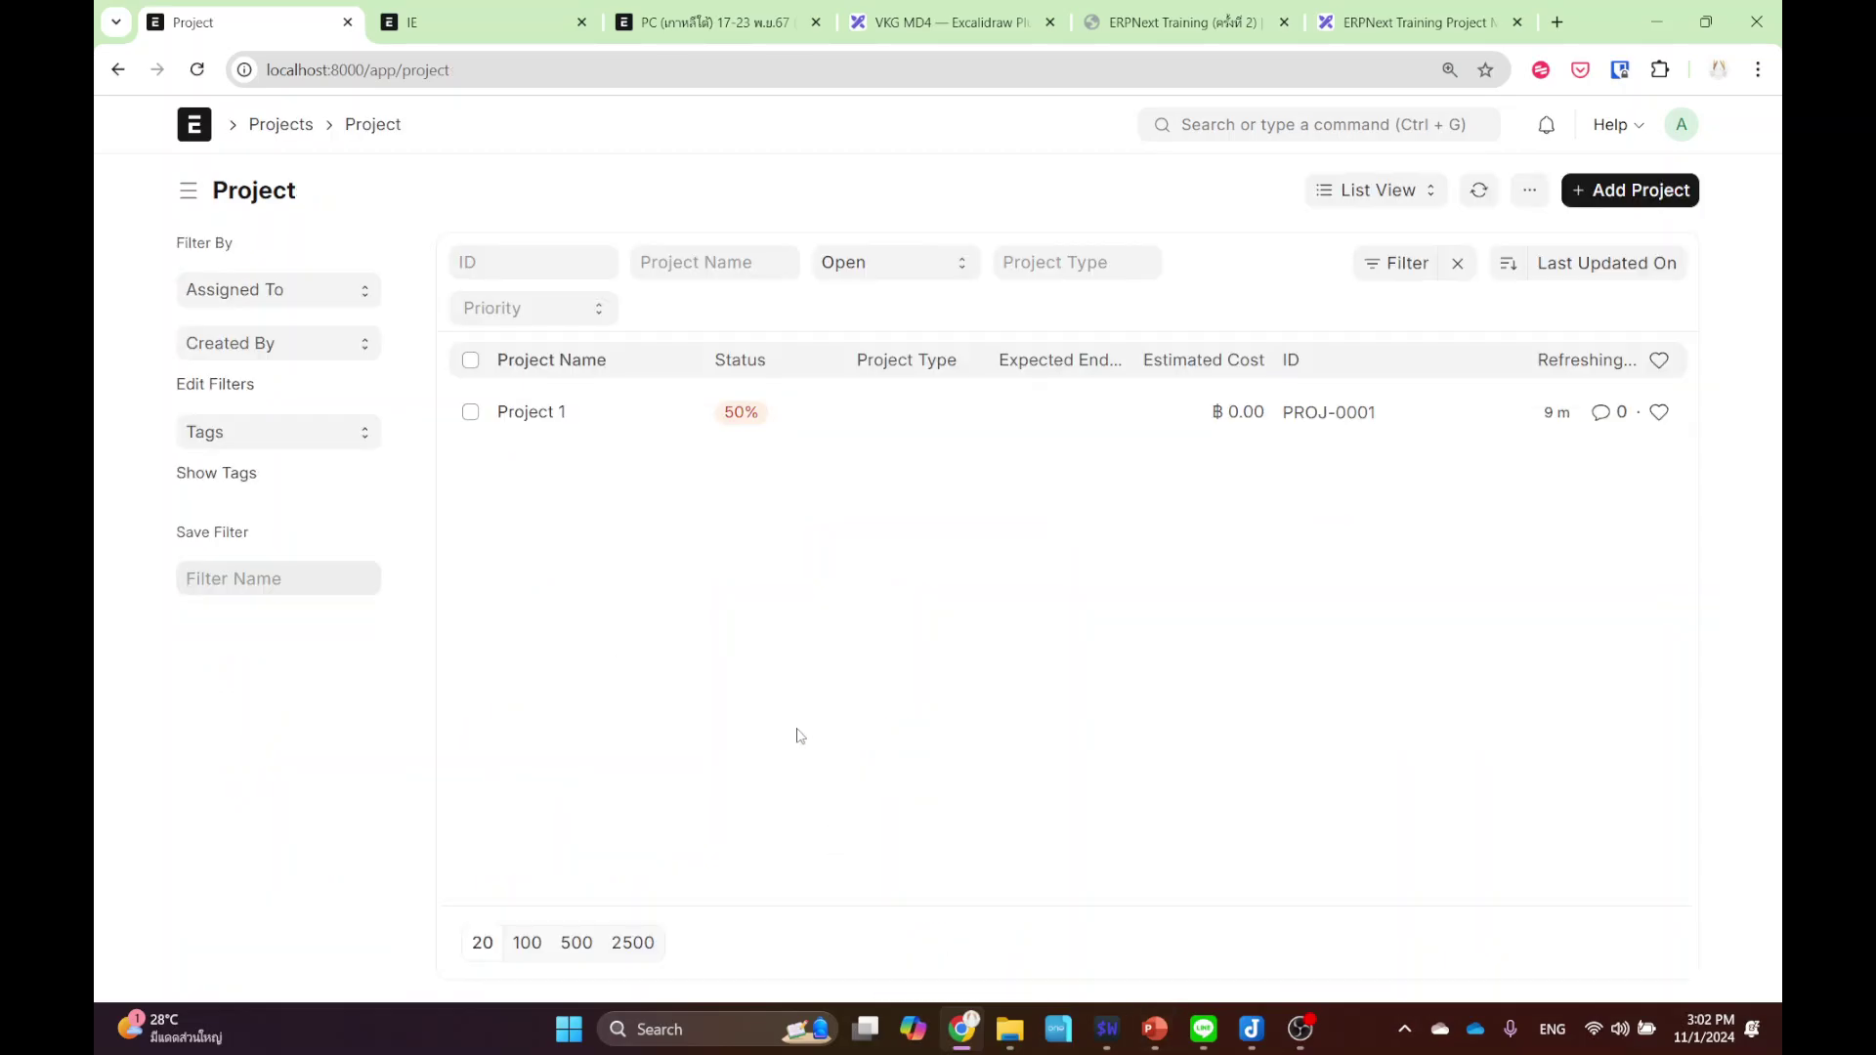
{"action": "left_click", "coordinate": [514, 414]}
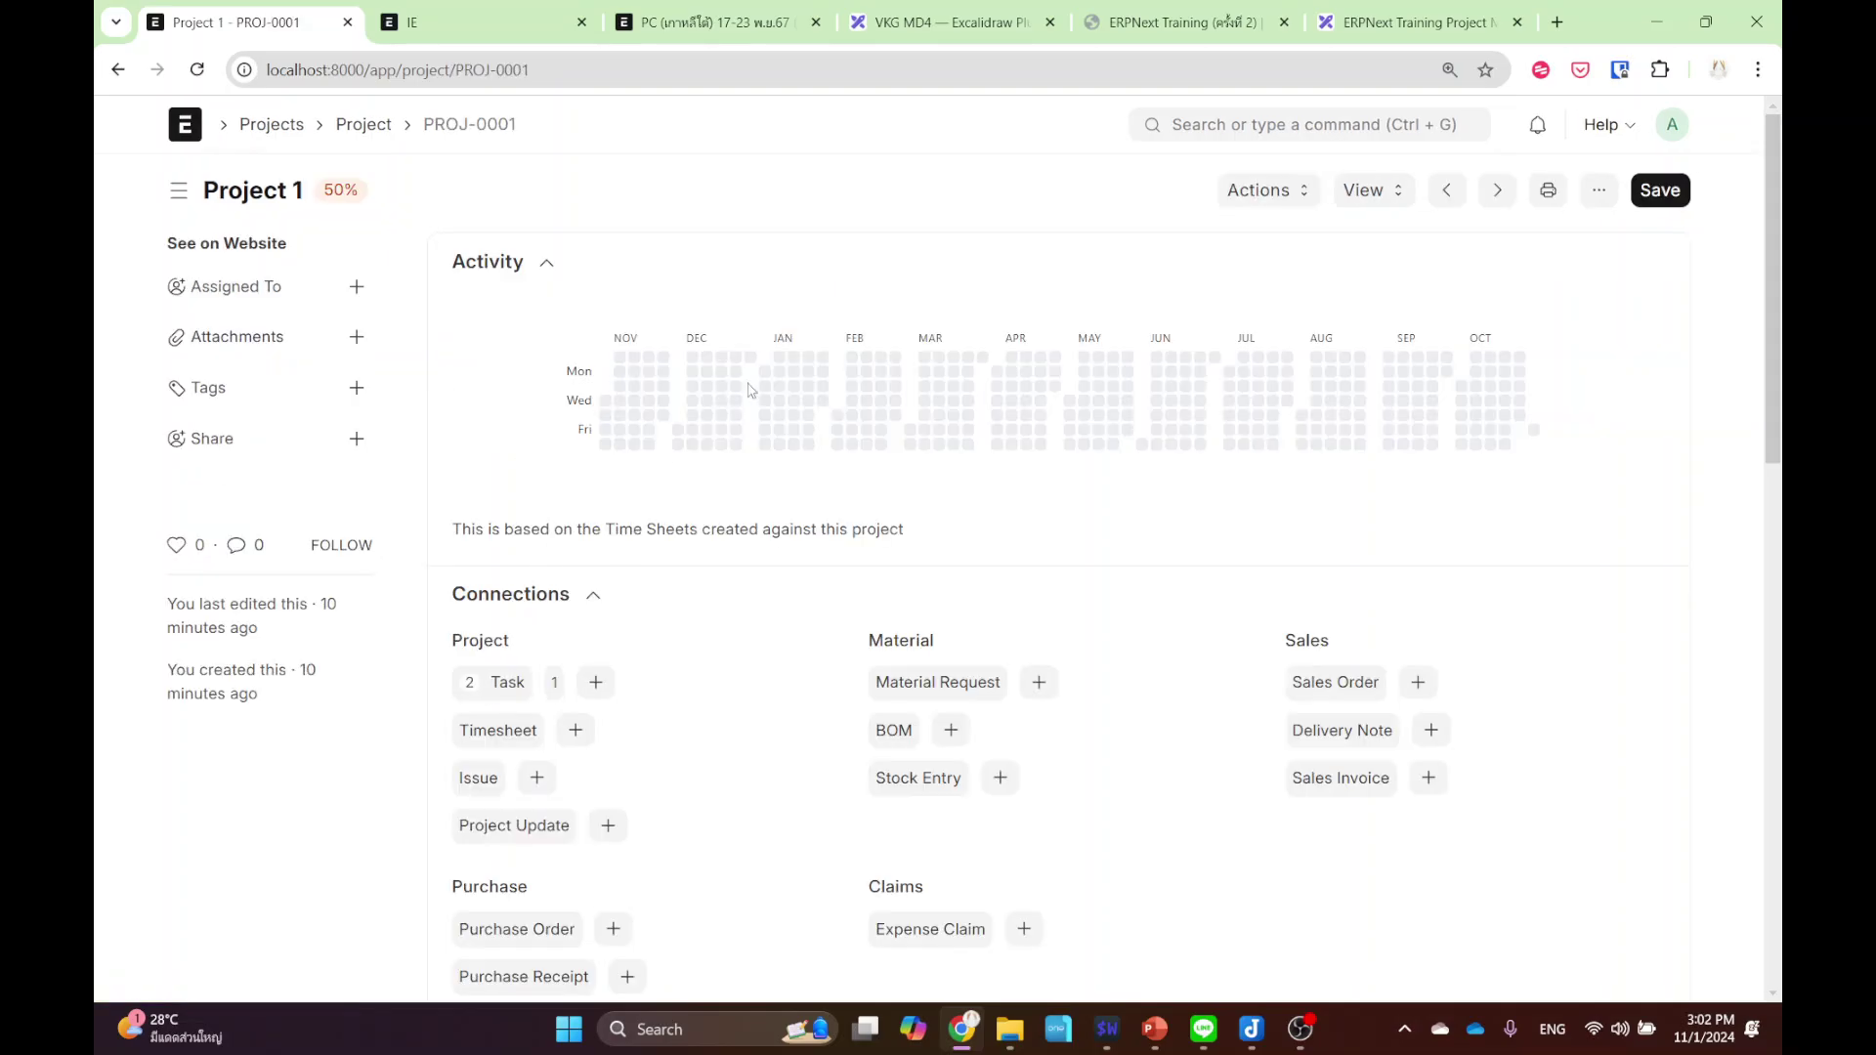
{"action": "left_click", "coordinate": [1362, 205]}
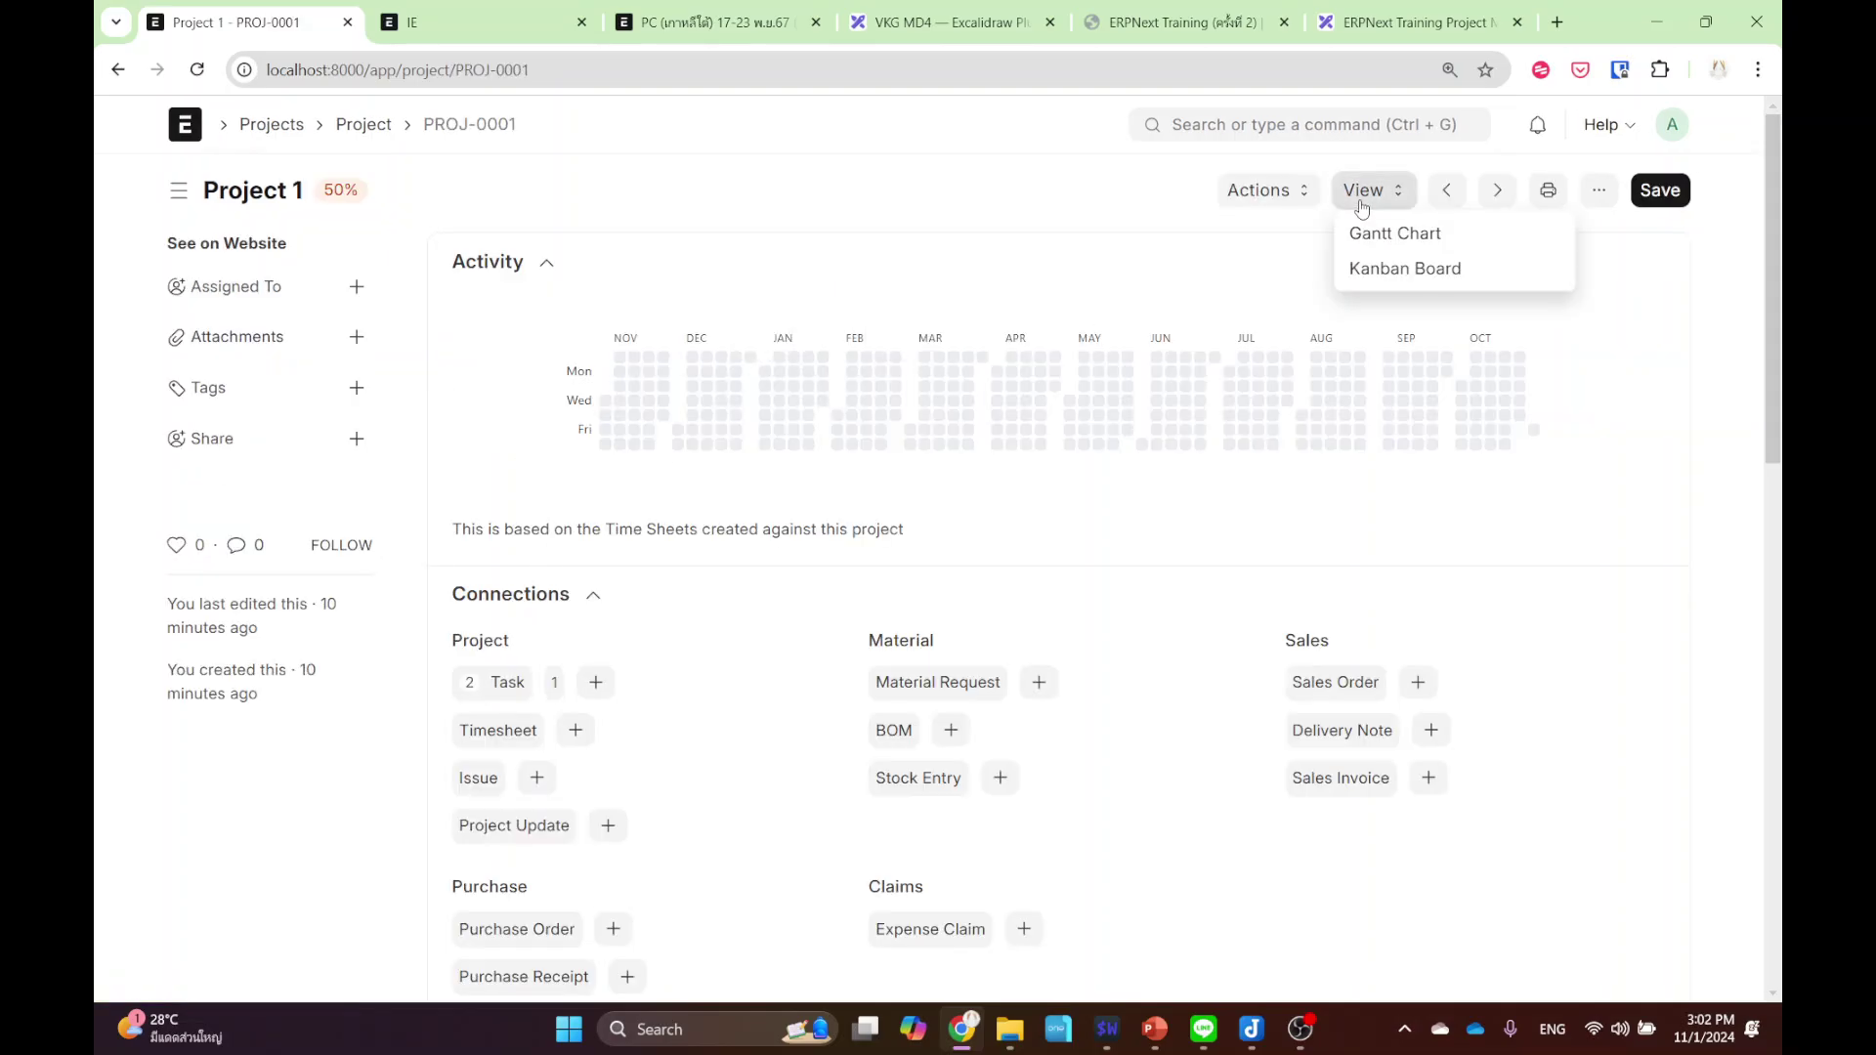
{"action": "left_click", "coordinate": [1357, 282]}
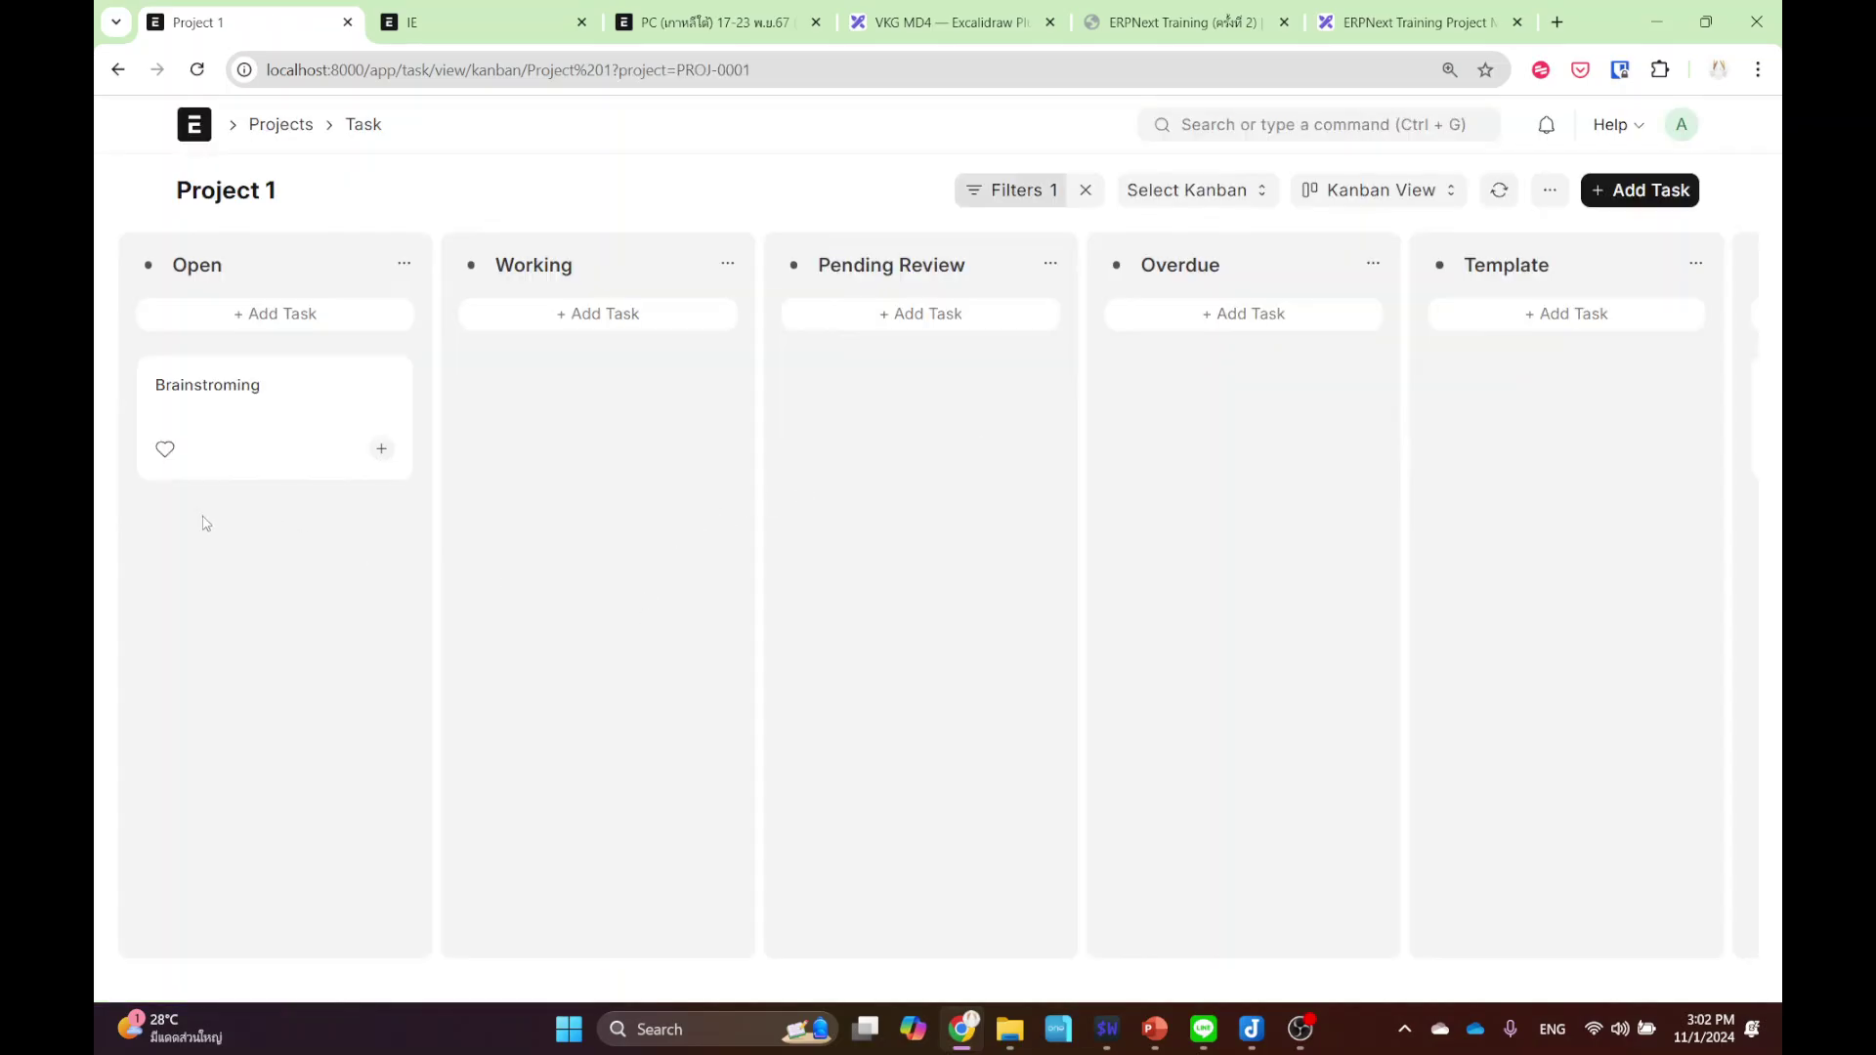
- Look at Project 1's tasks in List View and Gantt View, and review the other available views
{"action": "left_click", "coordinate": [1371, 192]}
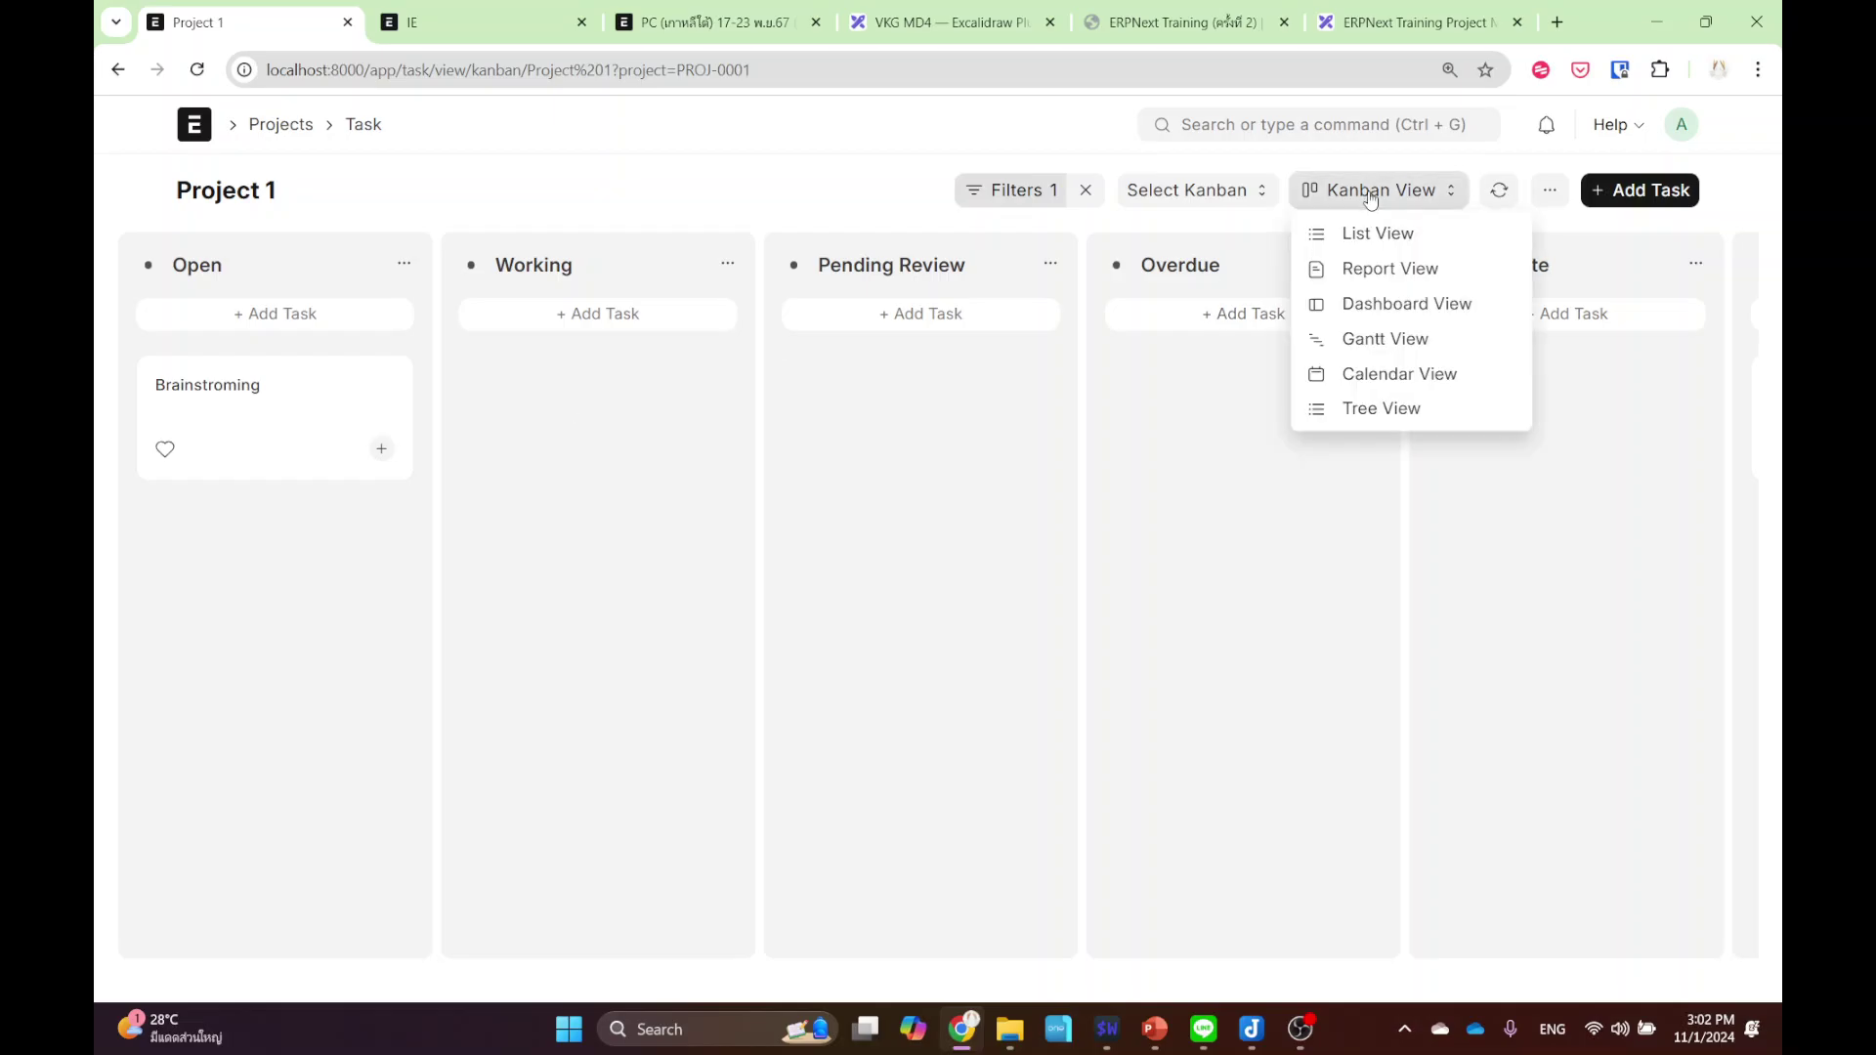
{"action": "left_click", "coordinate": [1372, 233]}
{"action": "left_click", "coordinate": [1370, 195]}
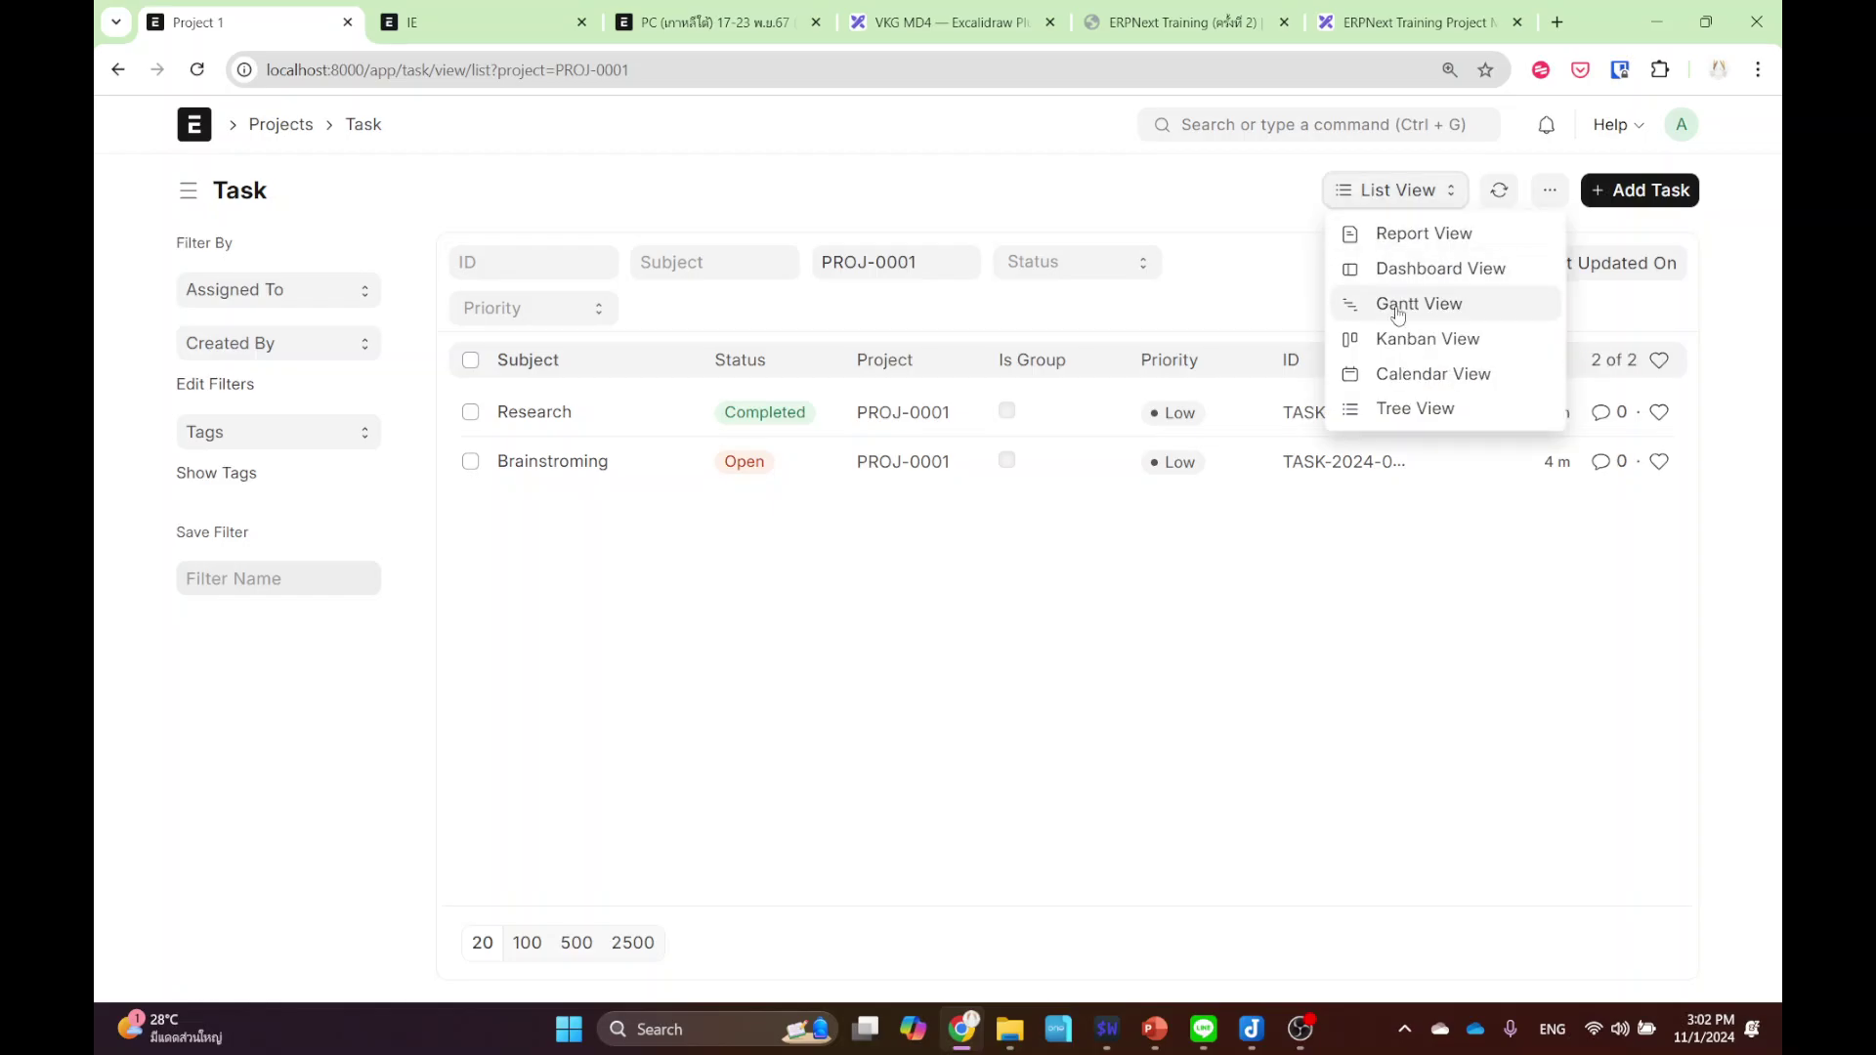
{"action": "left_click", "coordinate": [1410, 307]}
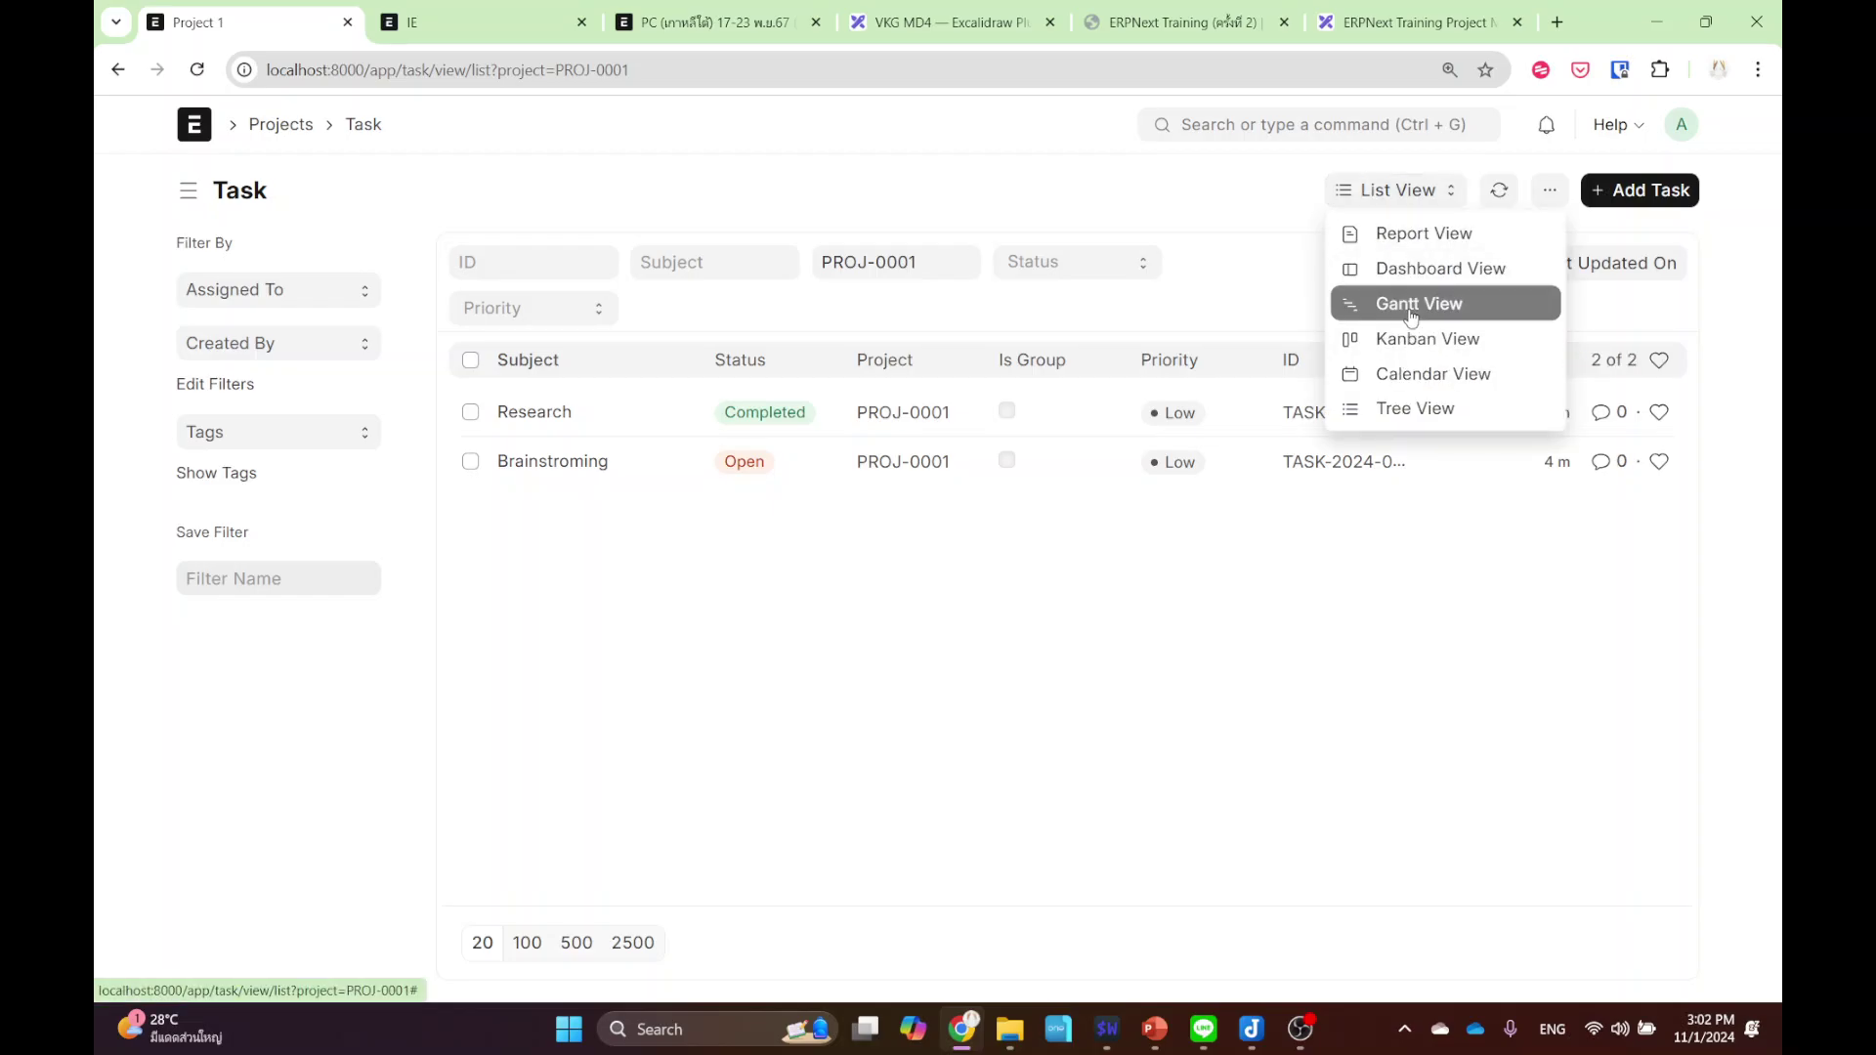
{"action": "left_click", "coordinate": [1388, 194]}
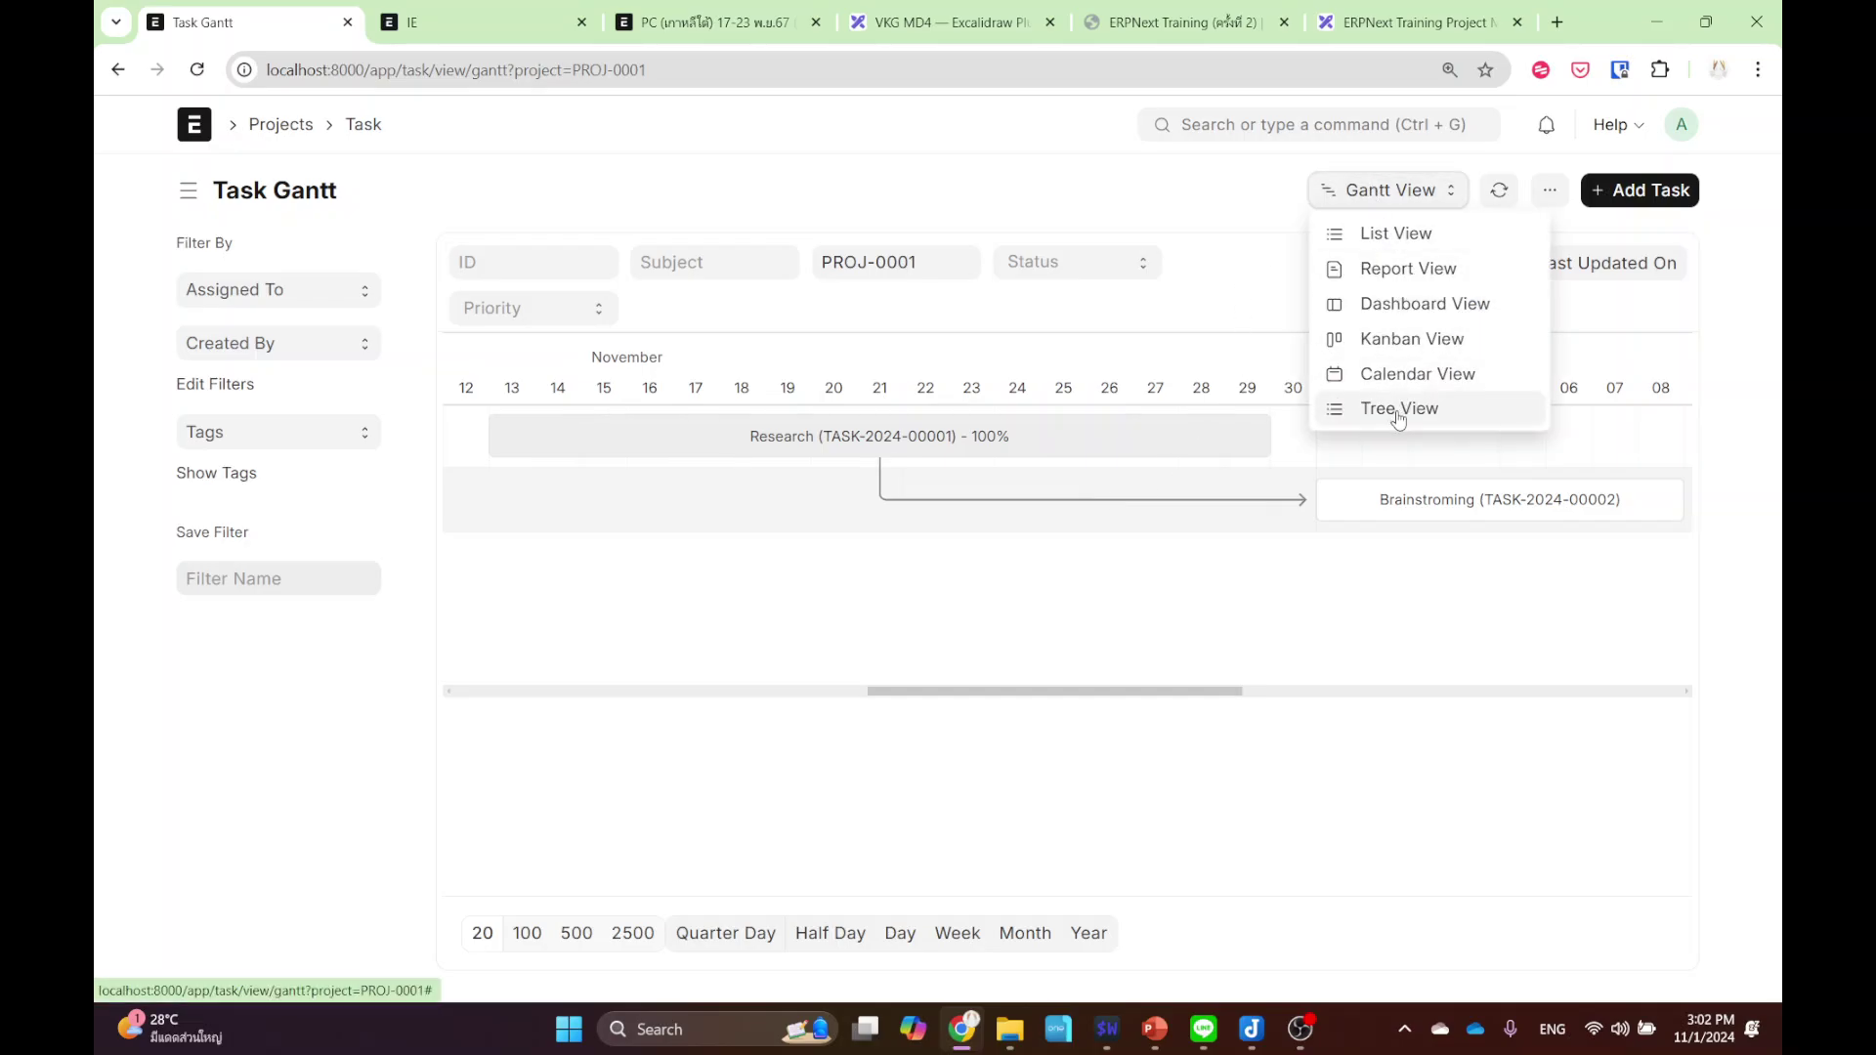
{"action": "left_click", "coordinate": [809, 181]}
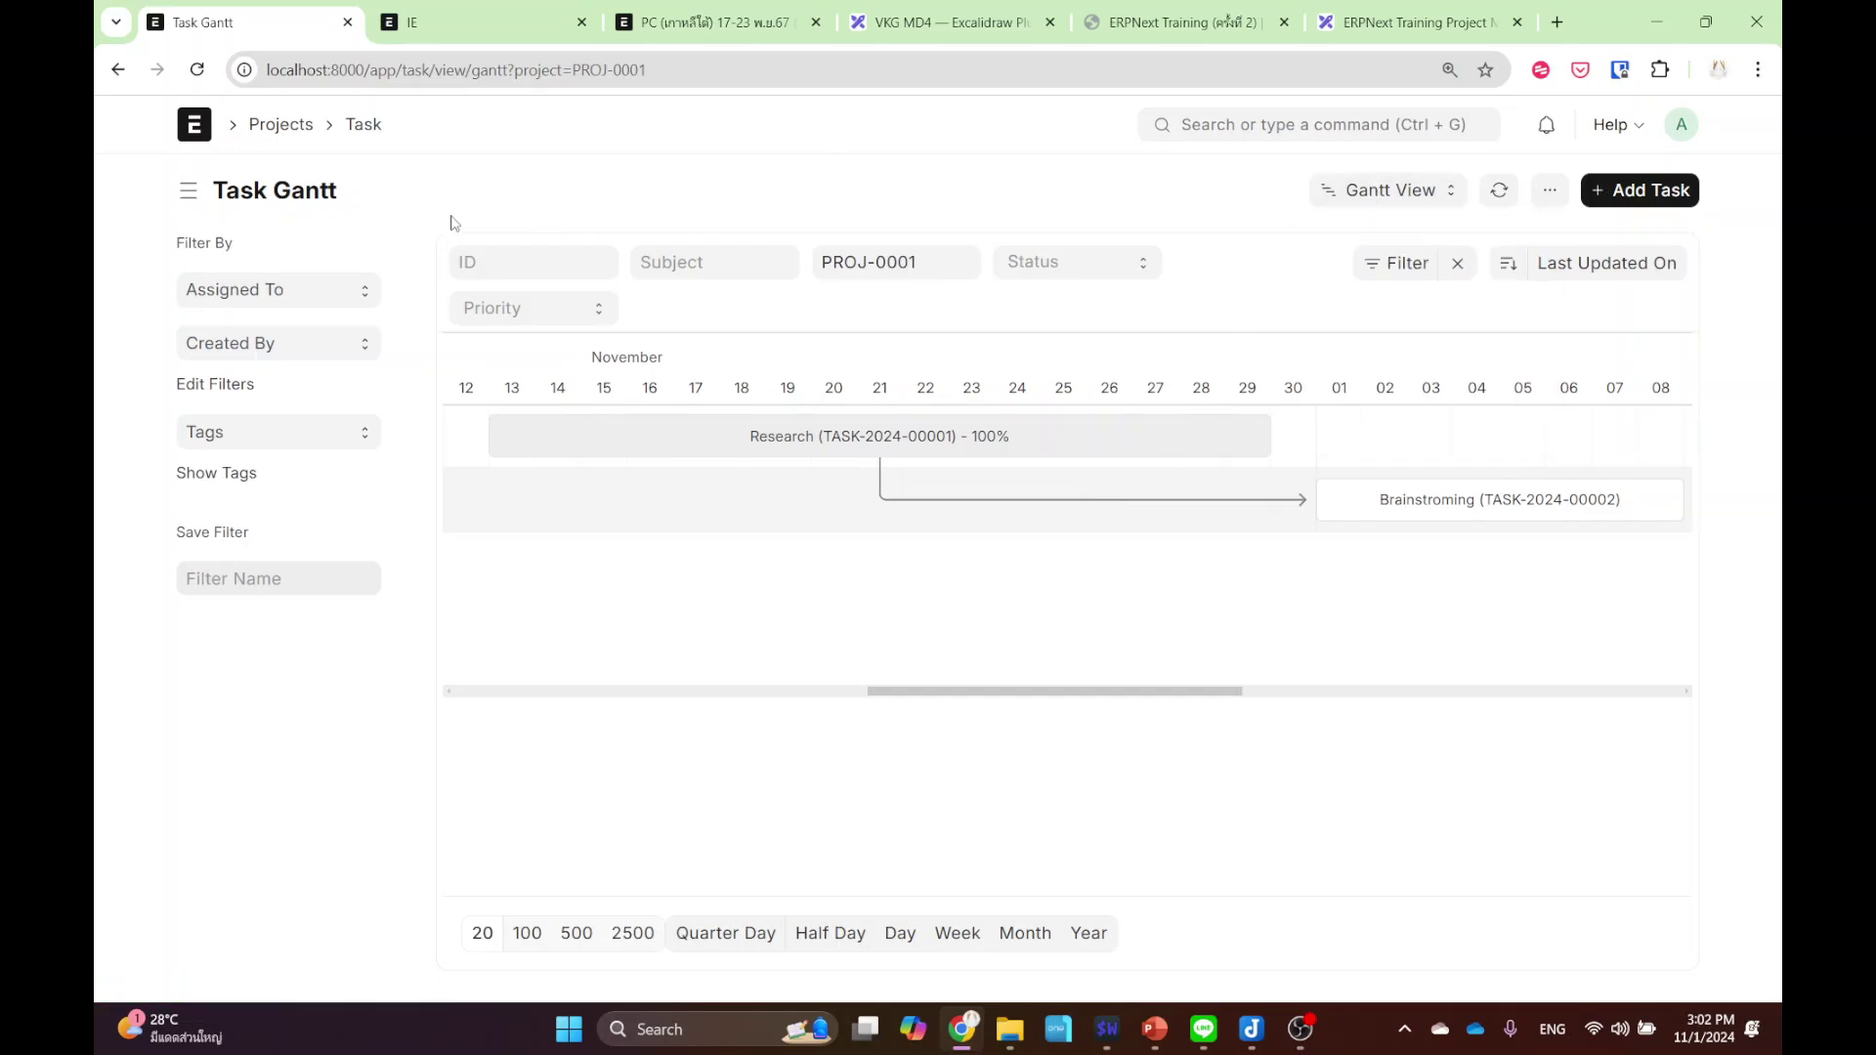
- Open the Brainstroming task from the Gantt chart, set its status to Completed with 01-11-2024 as completion date, and save it
{"action": "left_click", "coordinate": [1504, 505]}
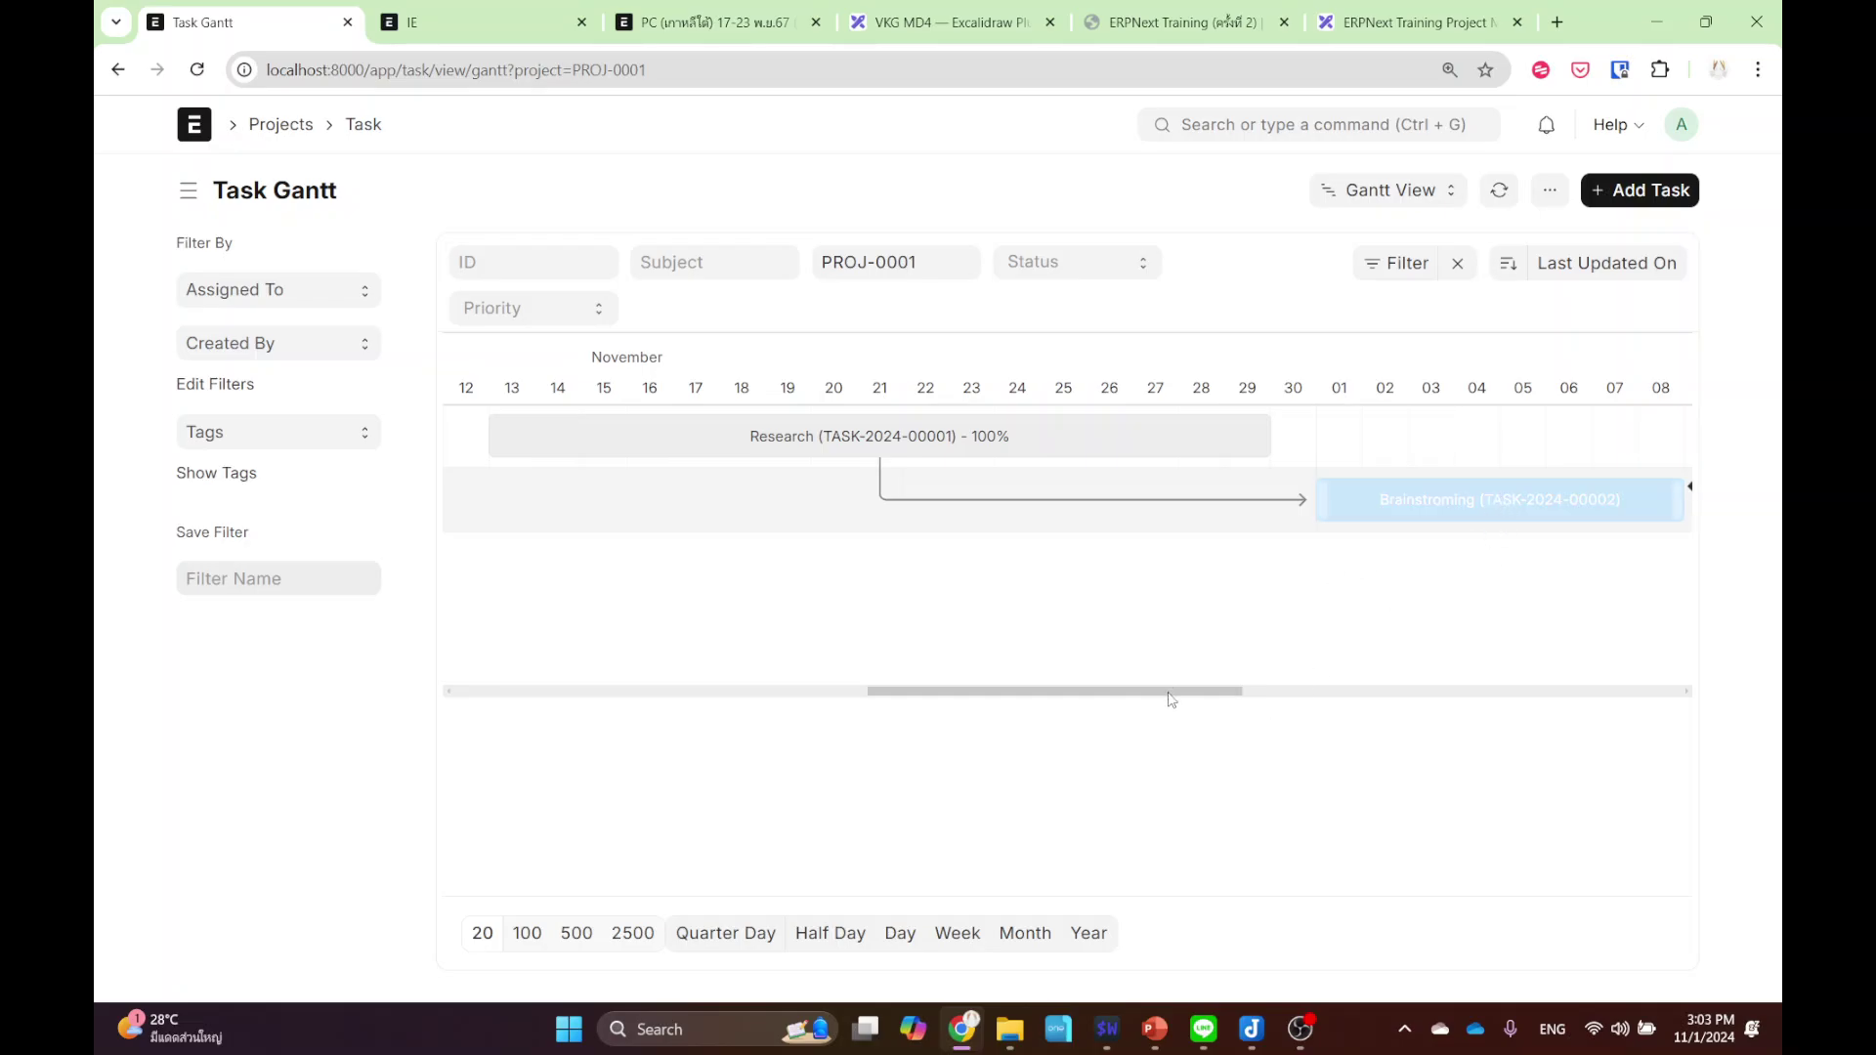
{"action": "scroll", "coordinate": [1171, 698], "scroll_direction": "right", "scroll_amount": 5}
{"action": "scroll", "coordinate": [1203, 537], "scroll_direction": "left", "scroll_amount": 2}
{"action": "left_click", "coordinate": [1182, 523]}
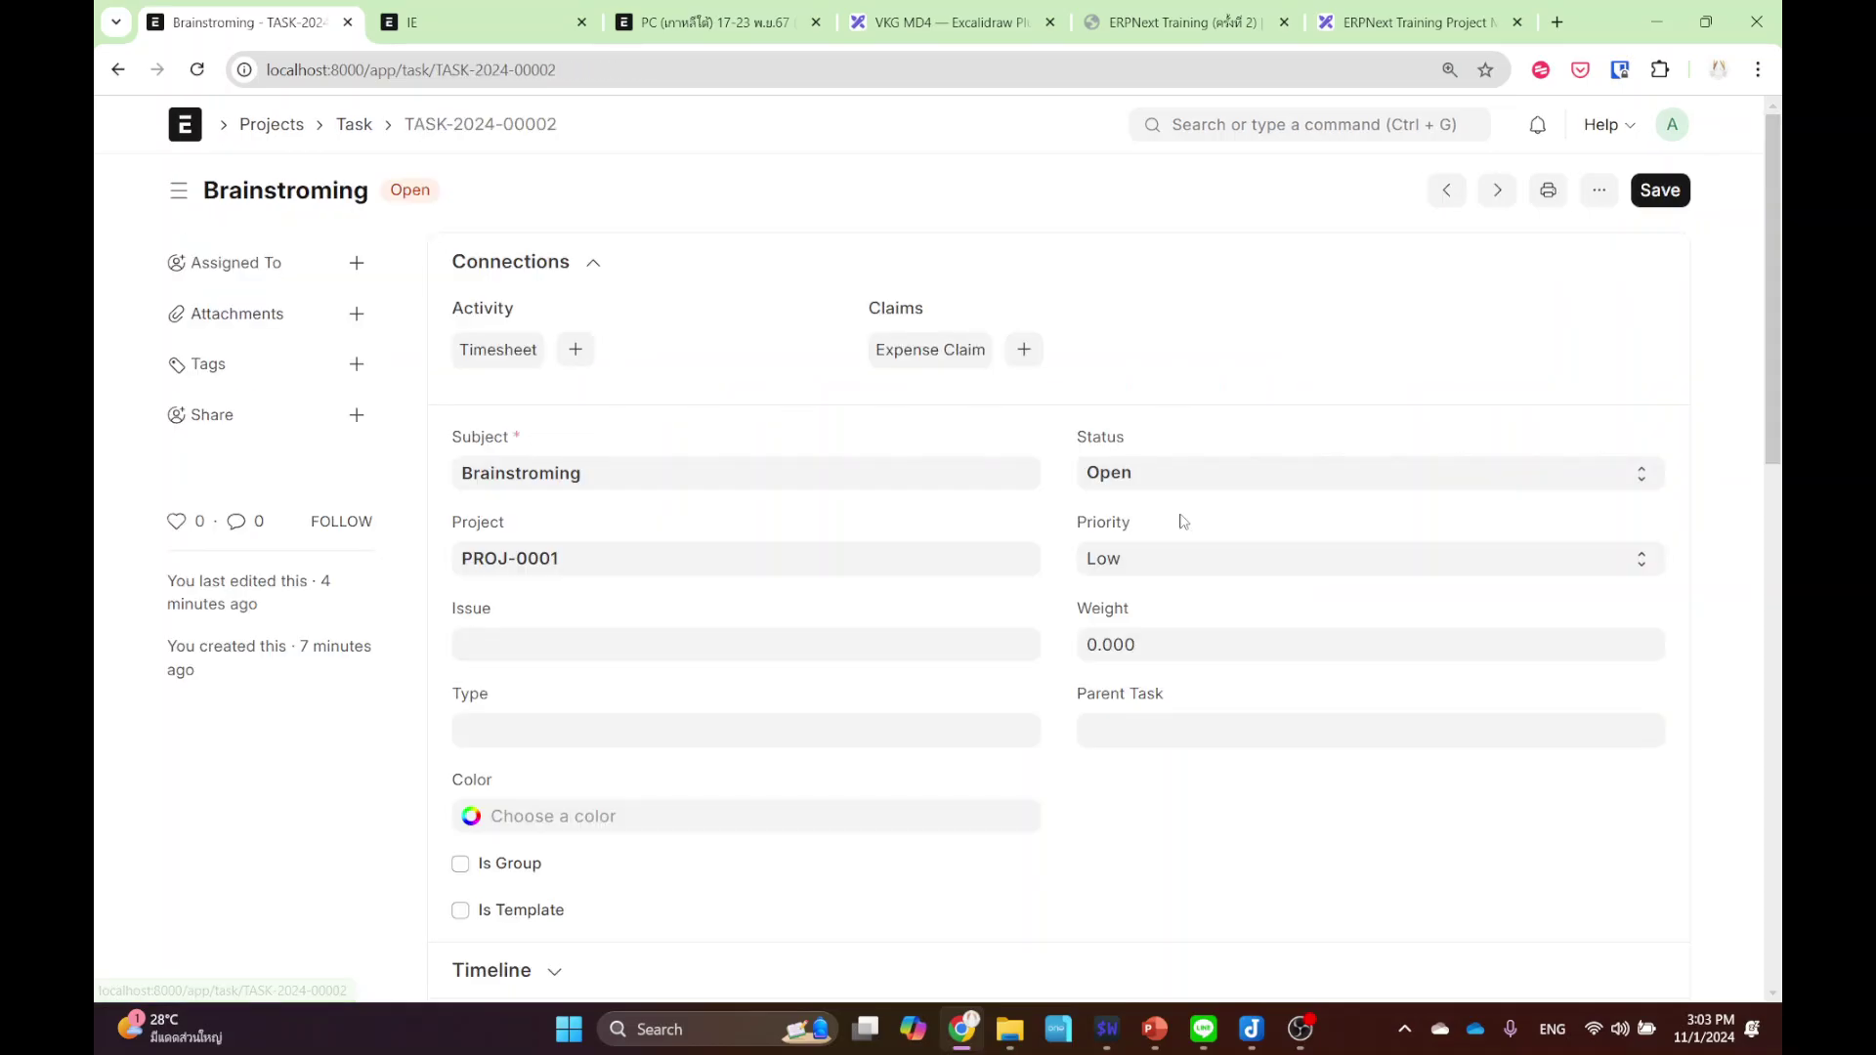
{"action": "left_click", "coordinate": [1141, 472]}
{"action": "left_click", "coordinate": [1148, 650]}
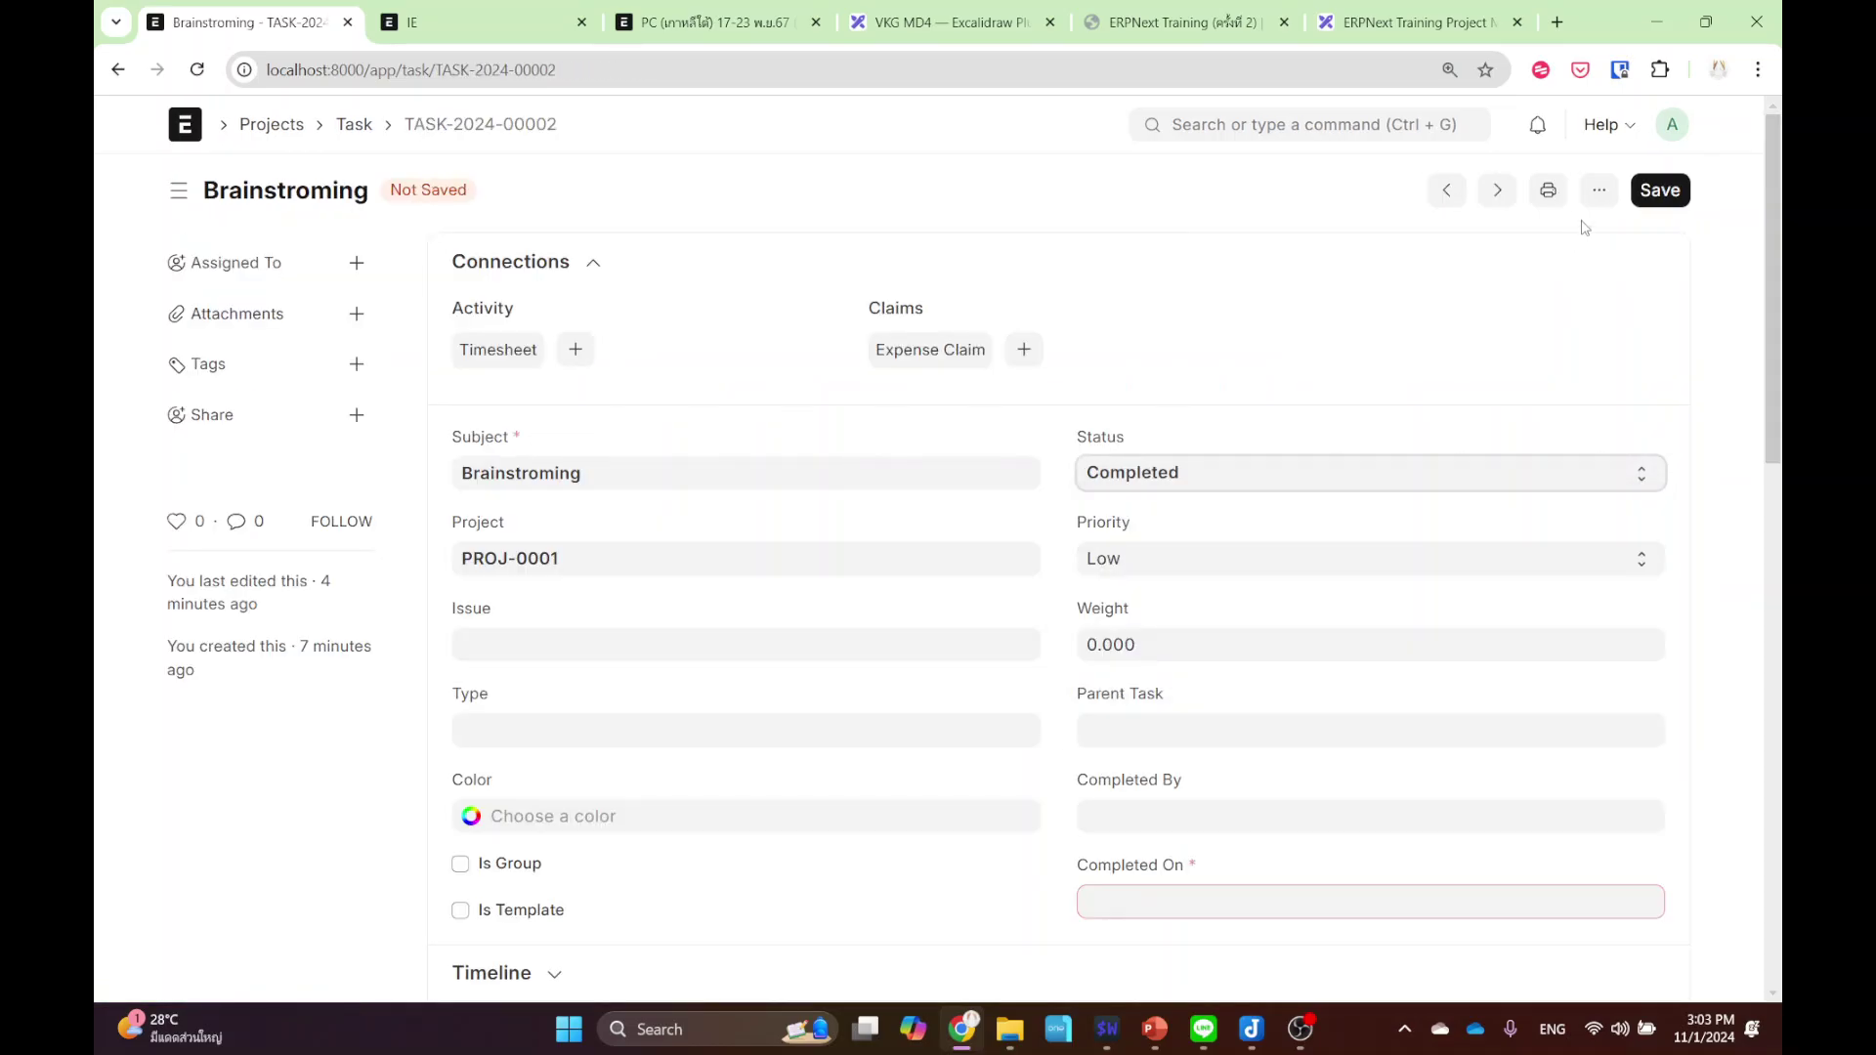
{"action": "scroll", "coordinate": [1394, 586], "scroll_direction": "down", "scroll_amount": 2}
{"action": "left_click", "coordinate": [1206, 682]}
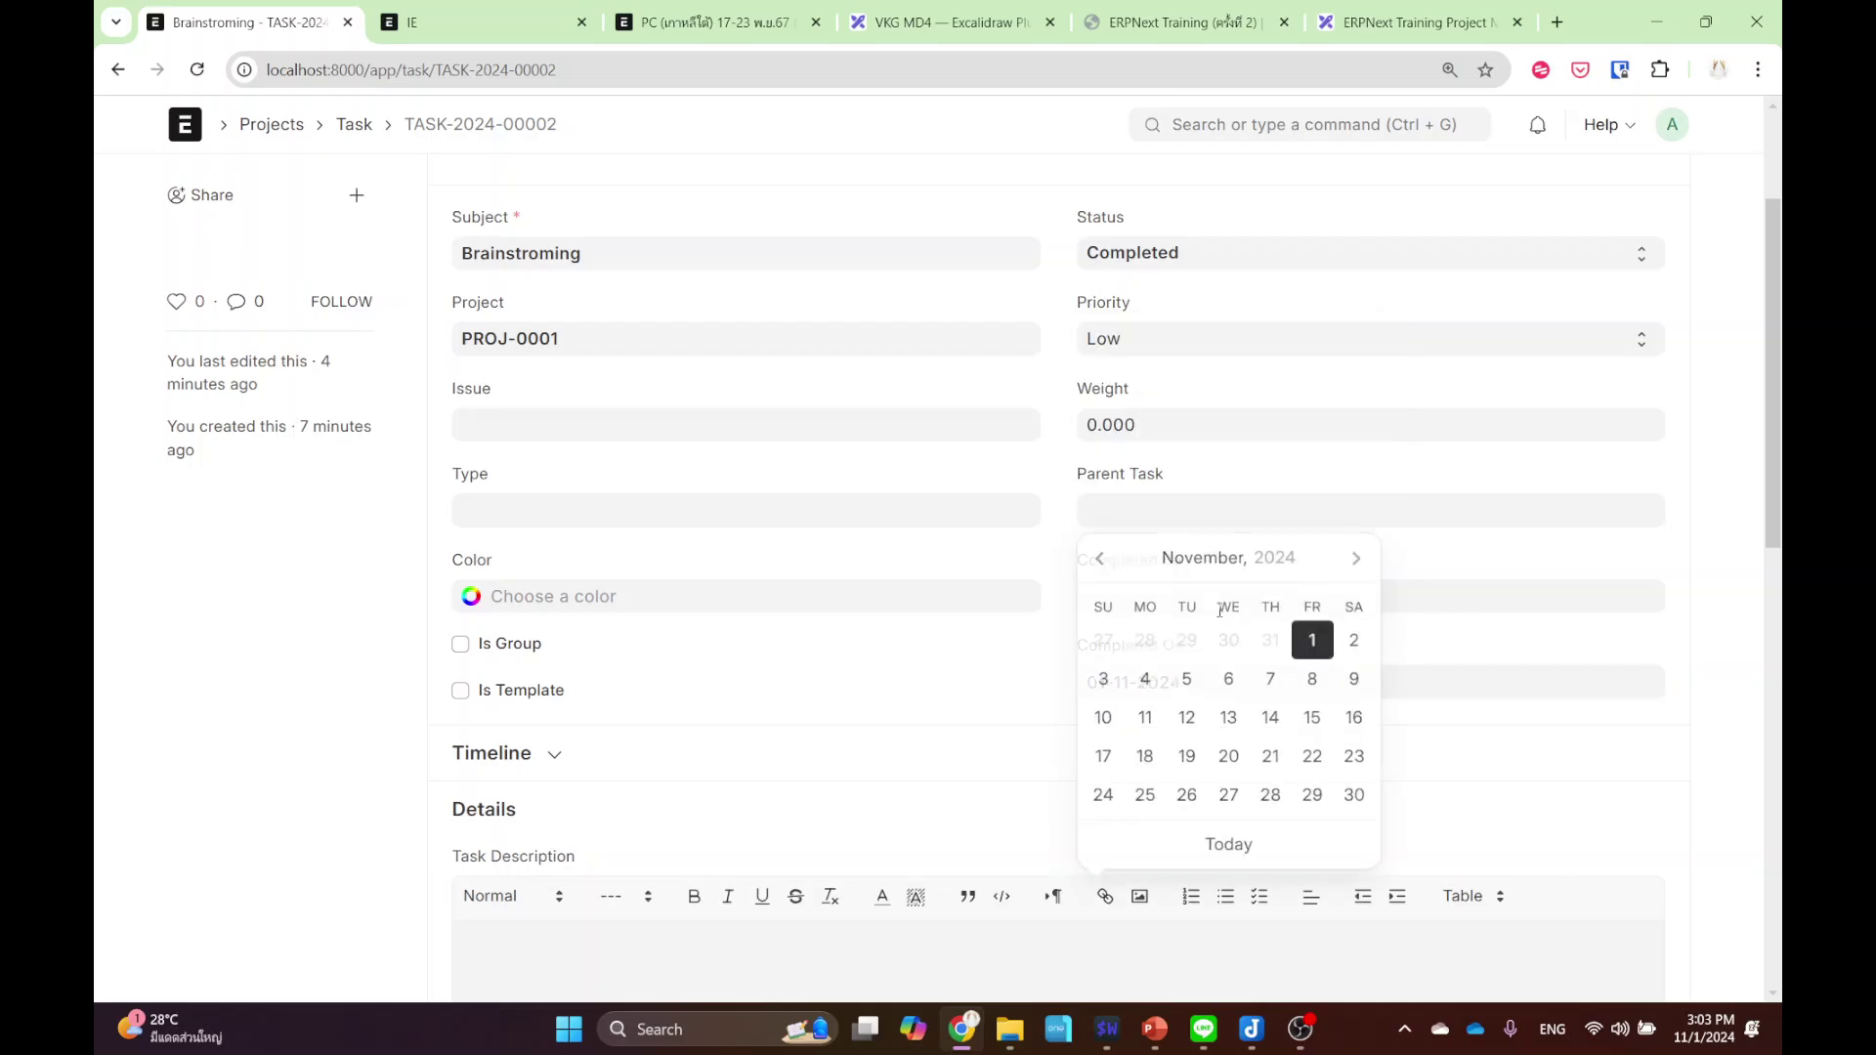
{"action": "left_click", "coordinate": [1698, 401]}
{"action": "scroll", "coordinate": [1696, 383], "scroll_direction": "up", "scroll_amount": 2}
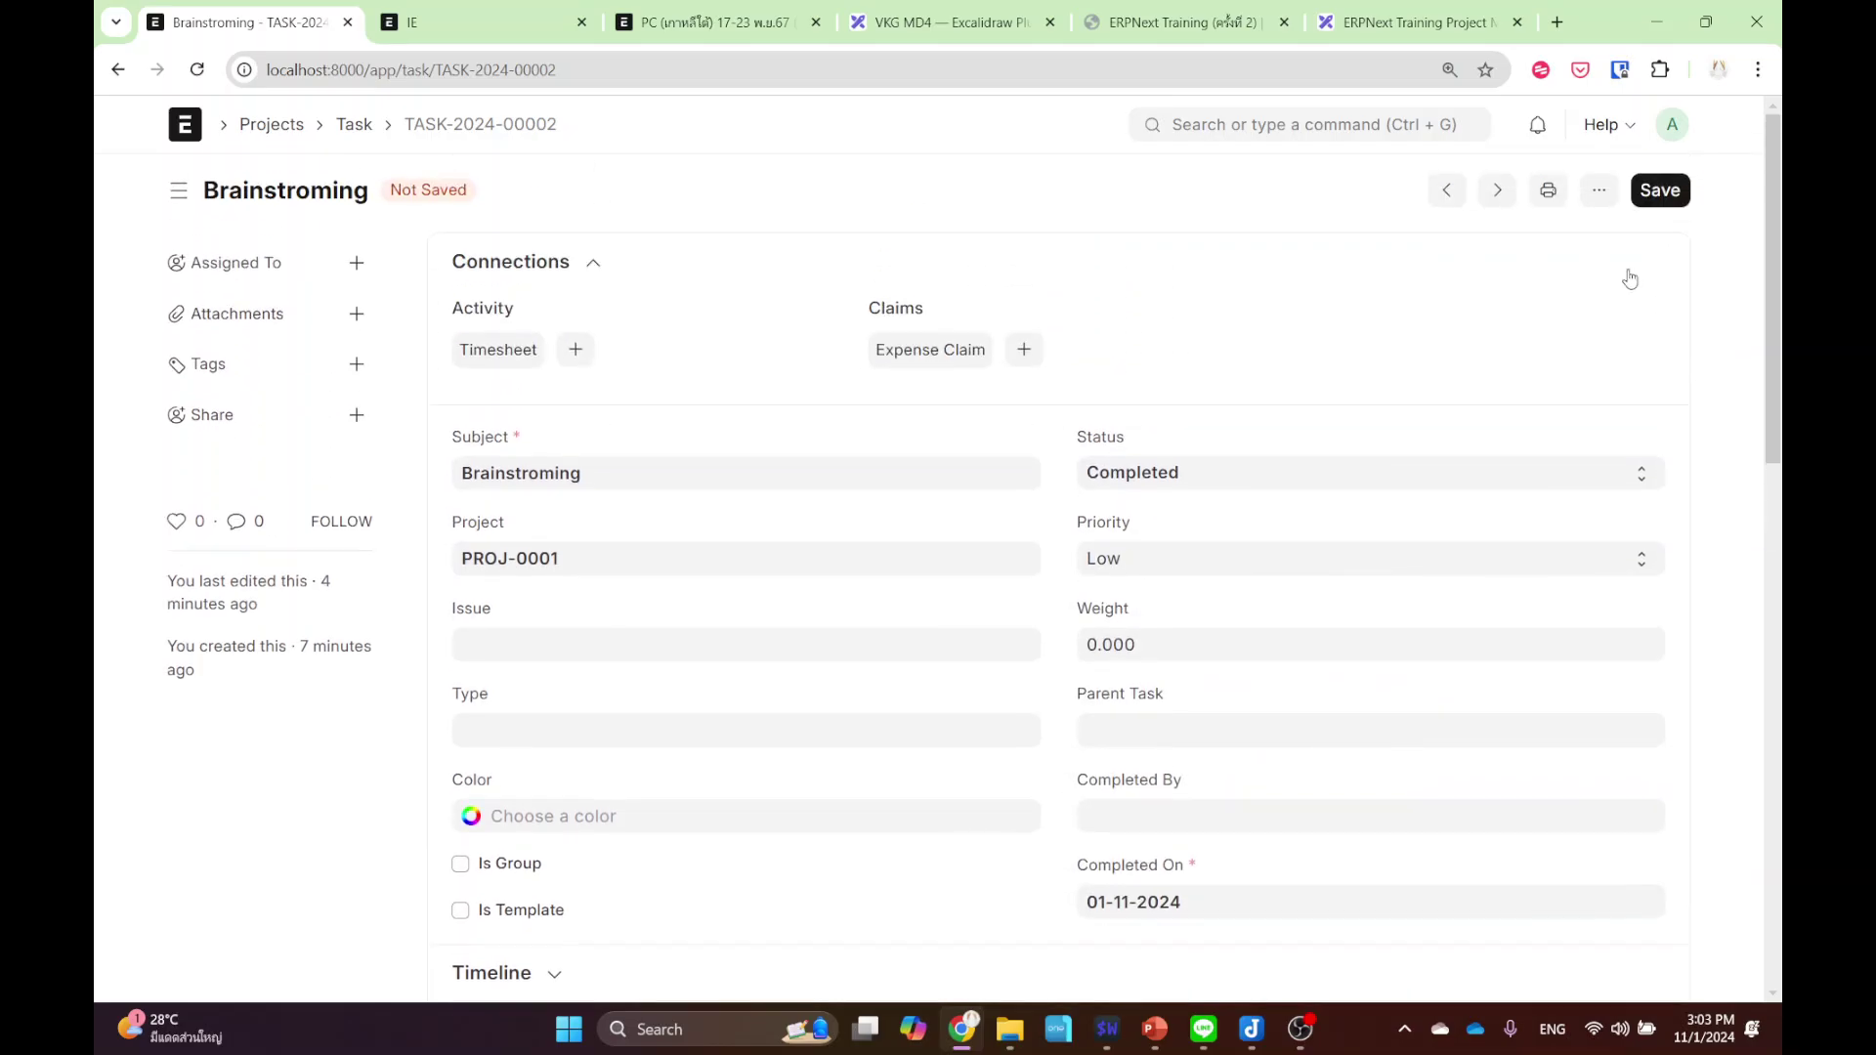
{"action": "left_click", "coordinate": [1658, 191]}
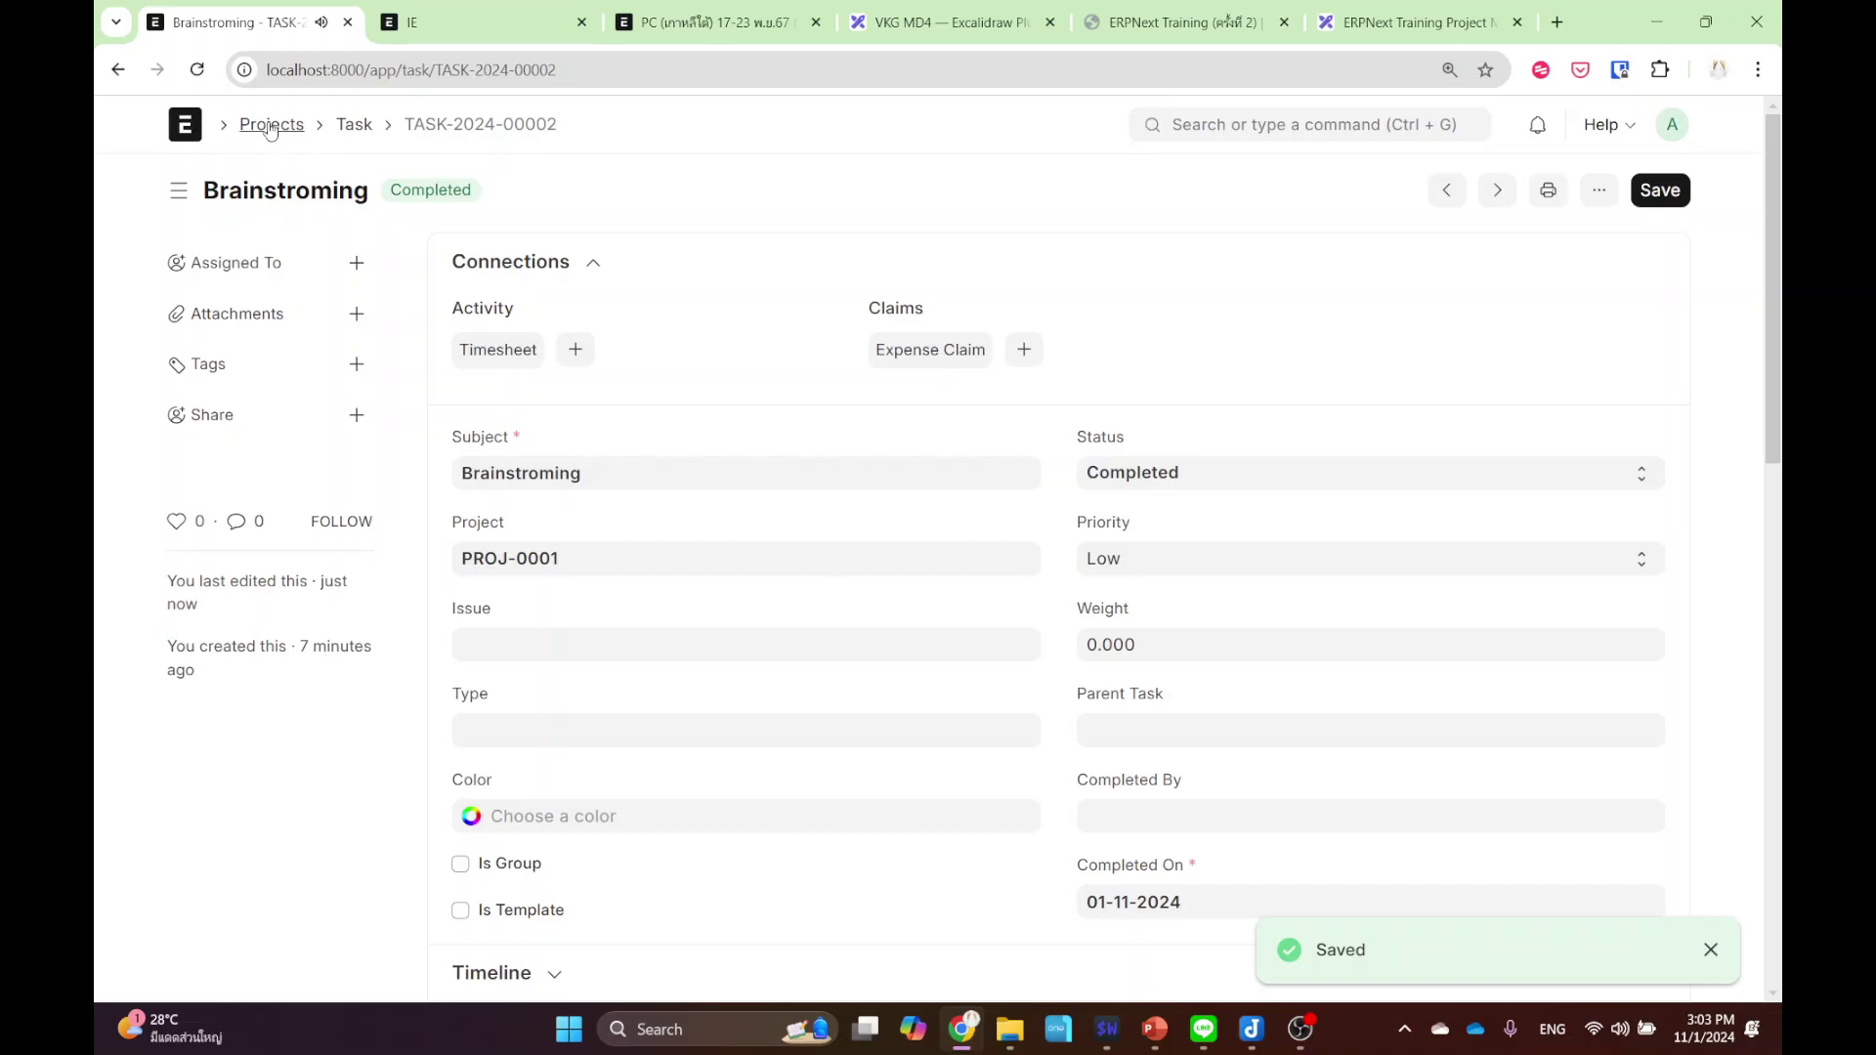
- Check the completed tasks in the list, Kanban and Gantt views, and the open projects overview in the Projects workspace
{"action": "left_click", "coordinate": [118, 72]}
{"action": "left_click", "coordinate": [119, 73]}
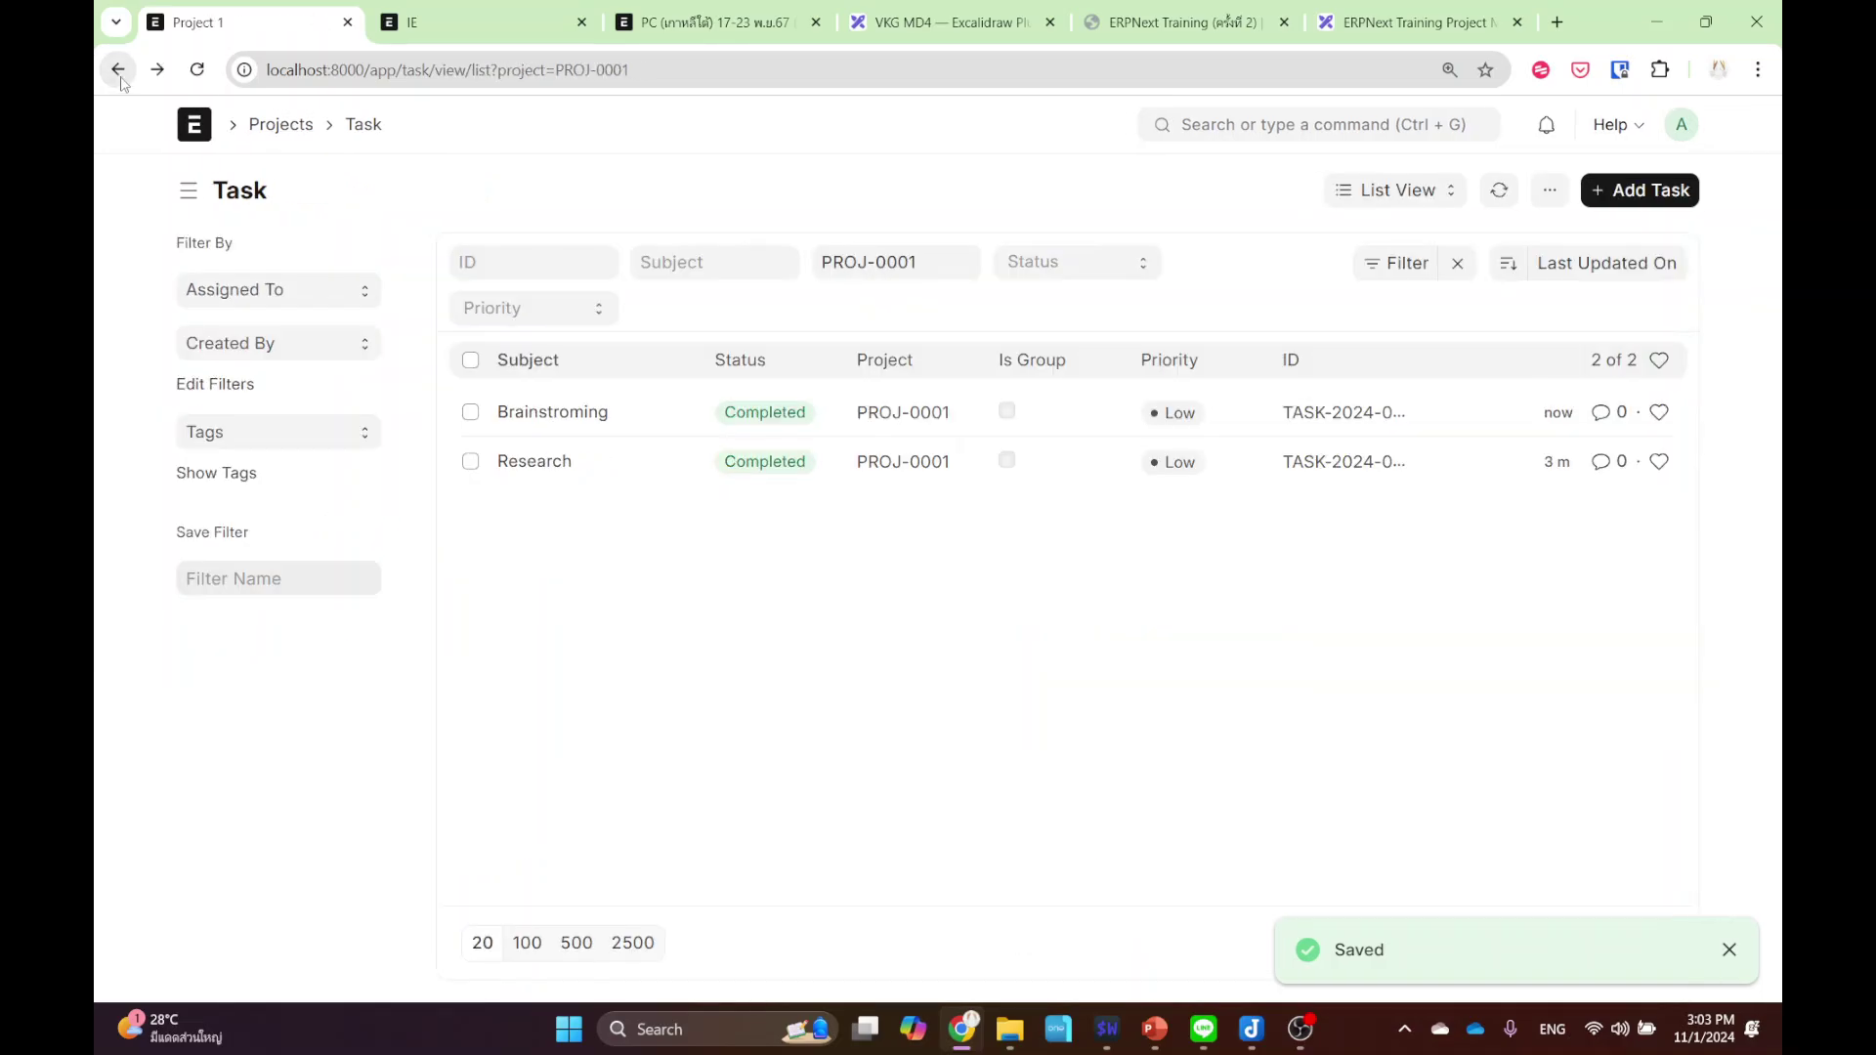
{"action": "left_click", "coordinate": [118, 71]}
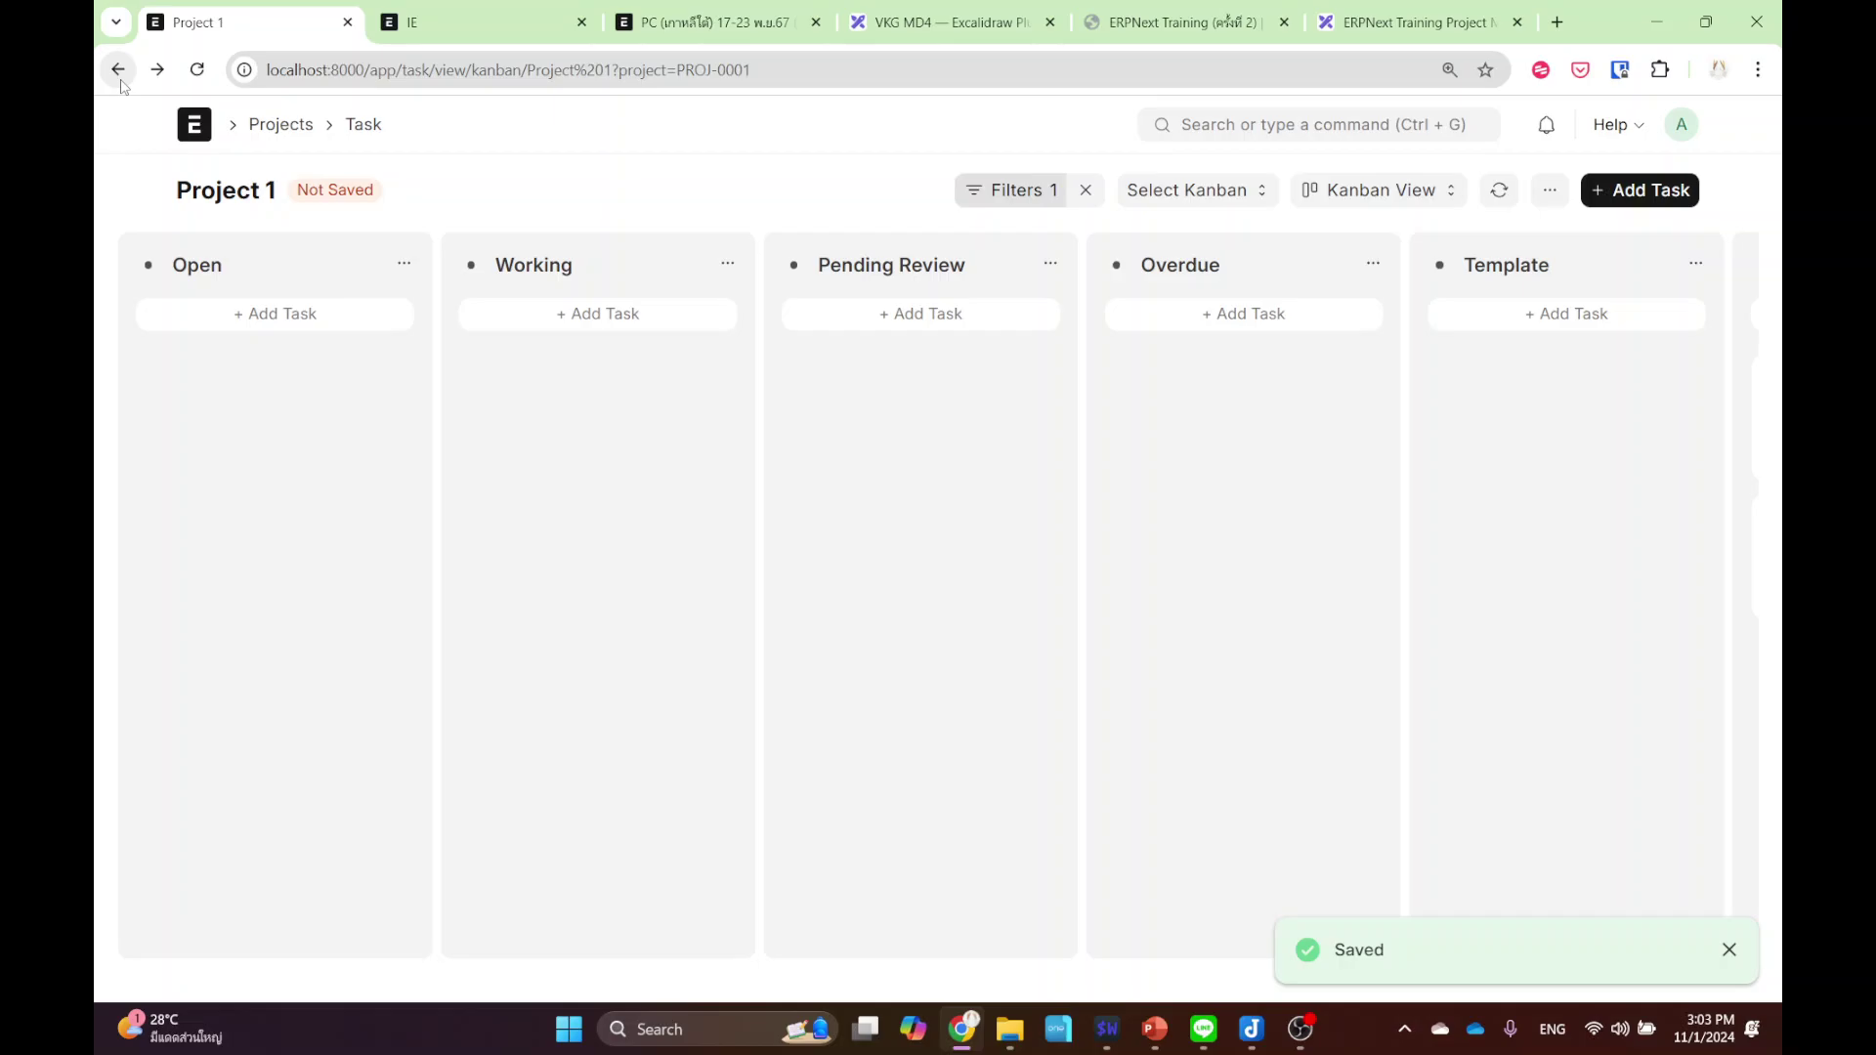
{"action": "left_click", "coordinate": [1358, 192]}
{"action": "left_click", "coordinate": [1368, 337]}
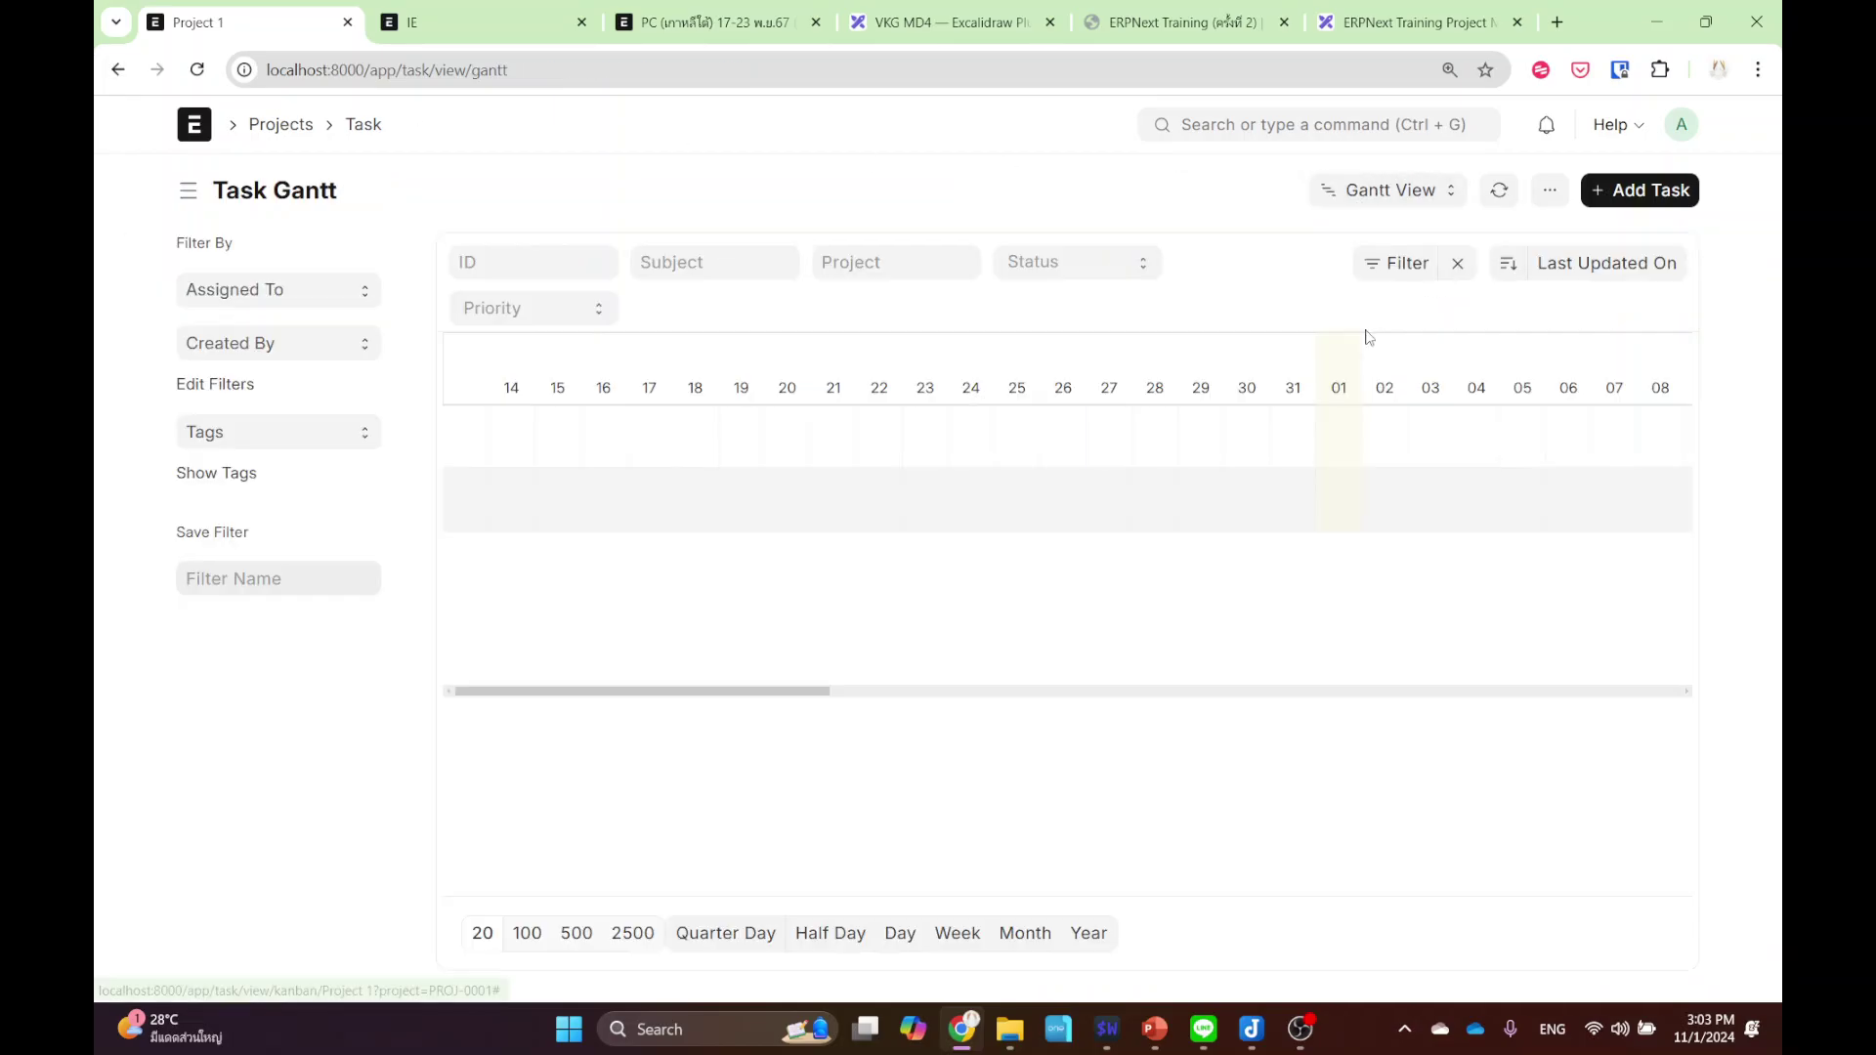
{"action": "left_click", "coordinate": [283, 125]}
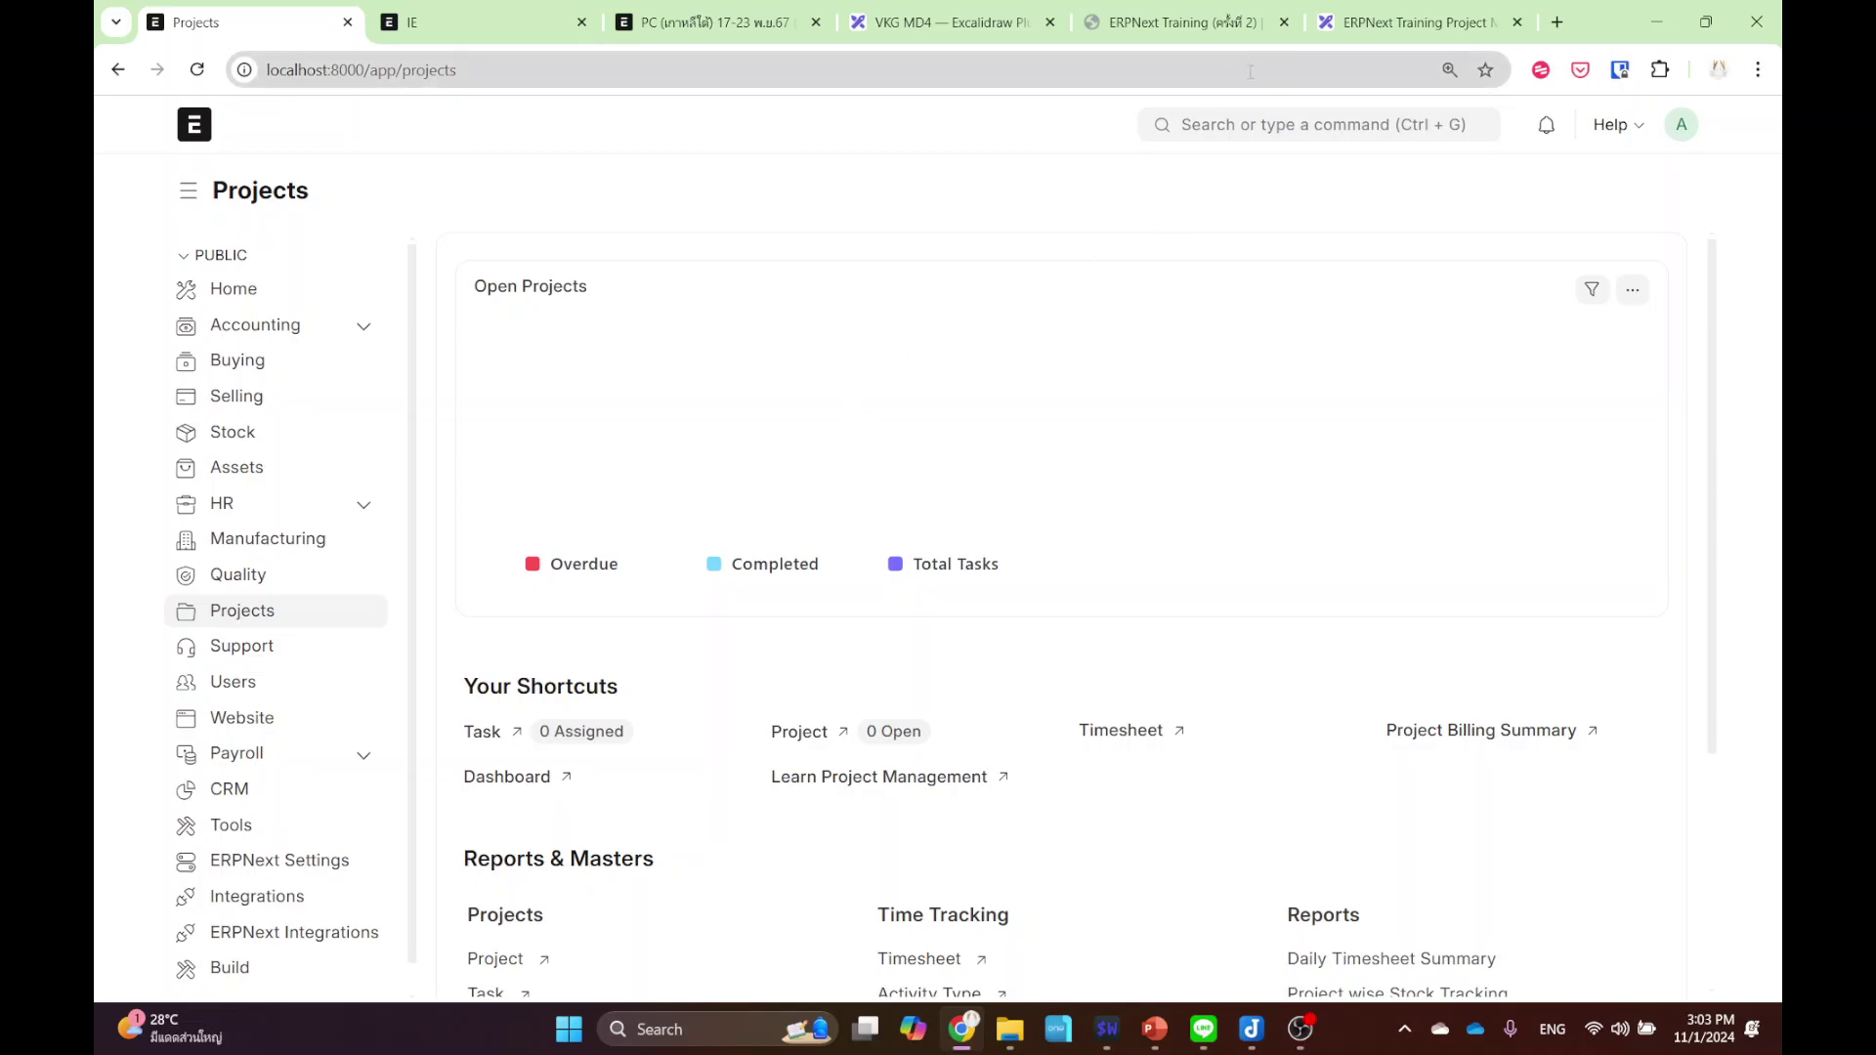
- Switch to the ic2.iecmu.com ERPNext site and open project PC(1) from the Project list in the Projects workspace
{"action": "left_click", "coordinate": [1205, 17]}
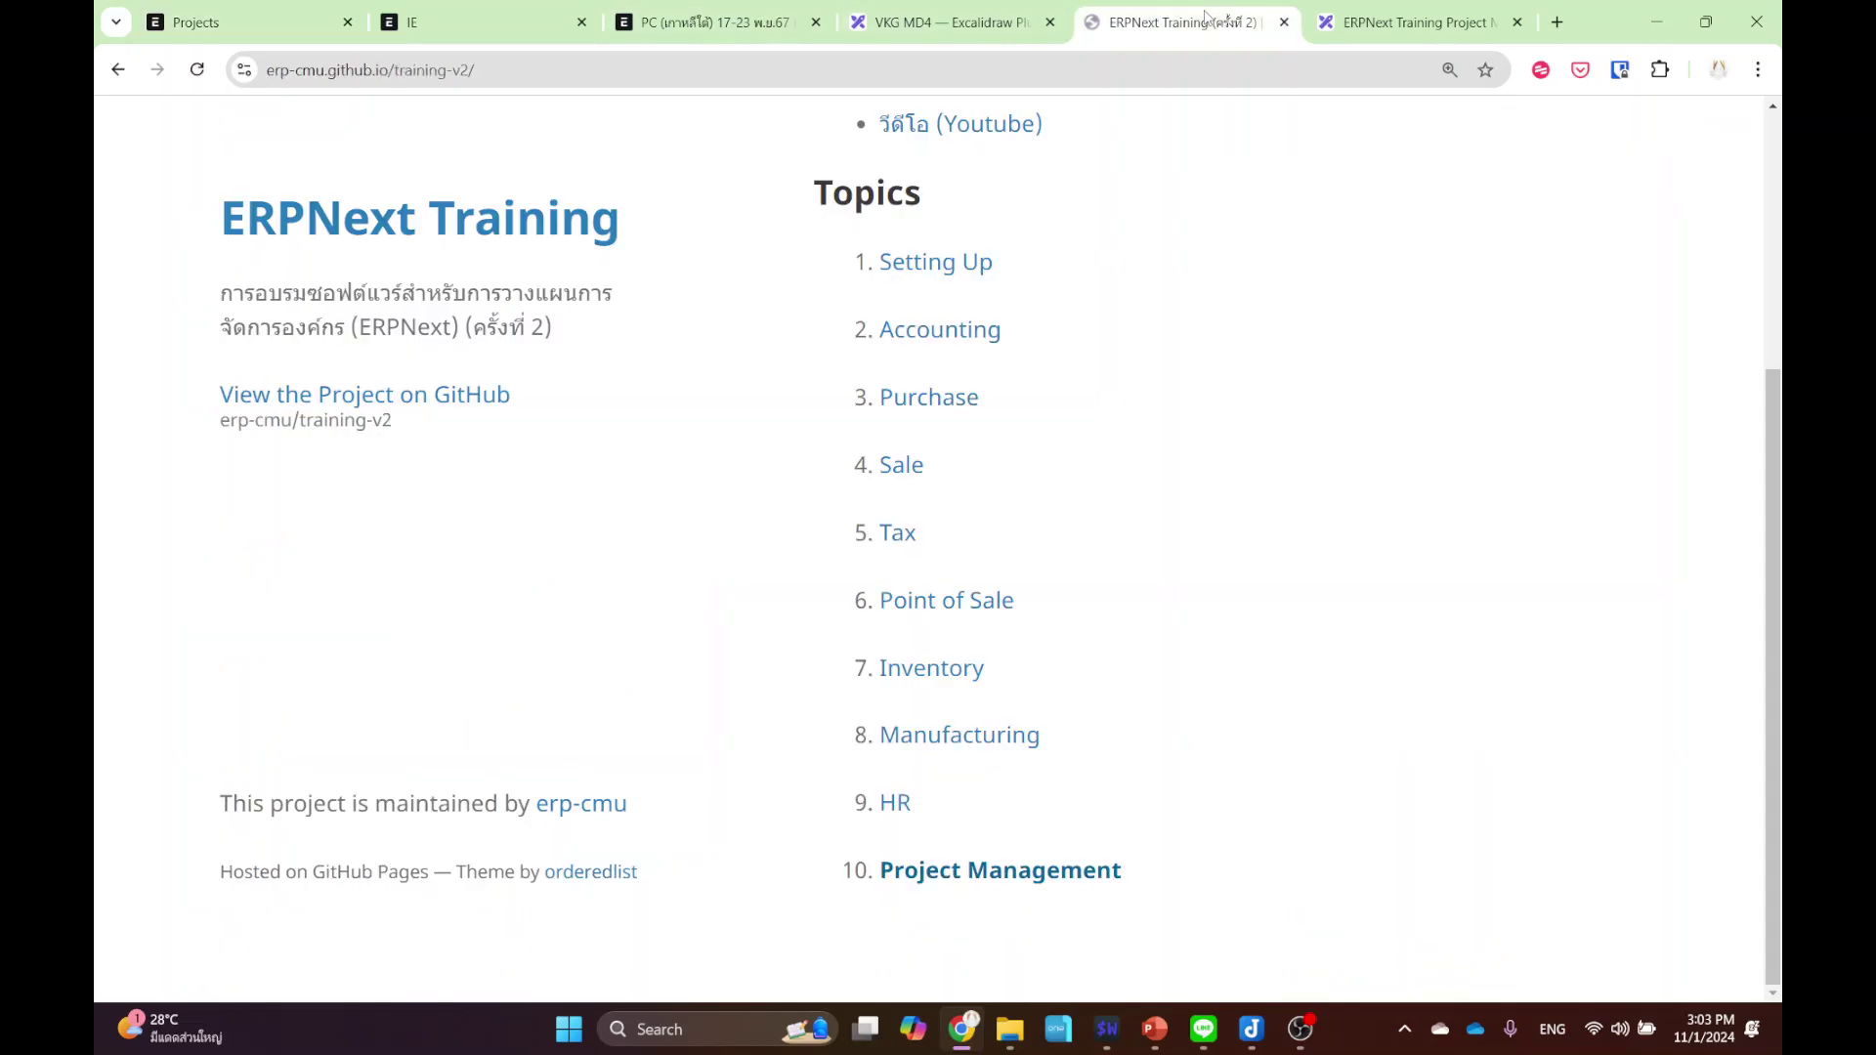
{"action": "left_click", "coordinate": [718, 8]}
{"action": "left_click", "coordinate": [415, 123]}
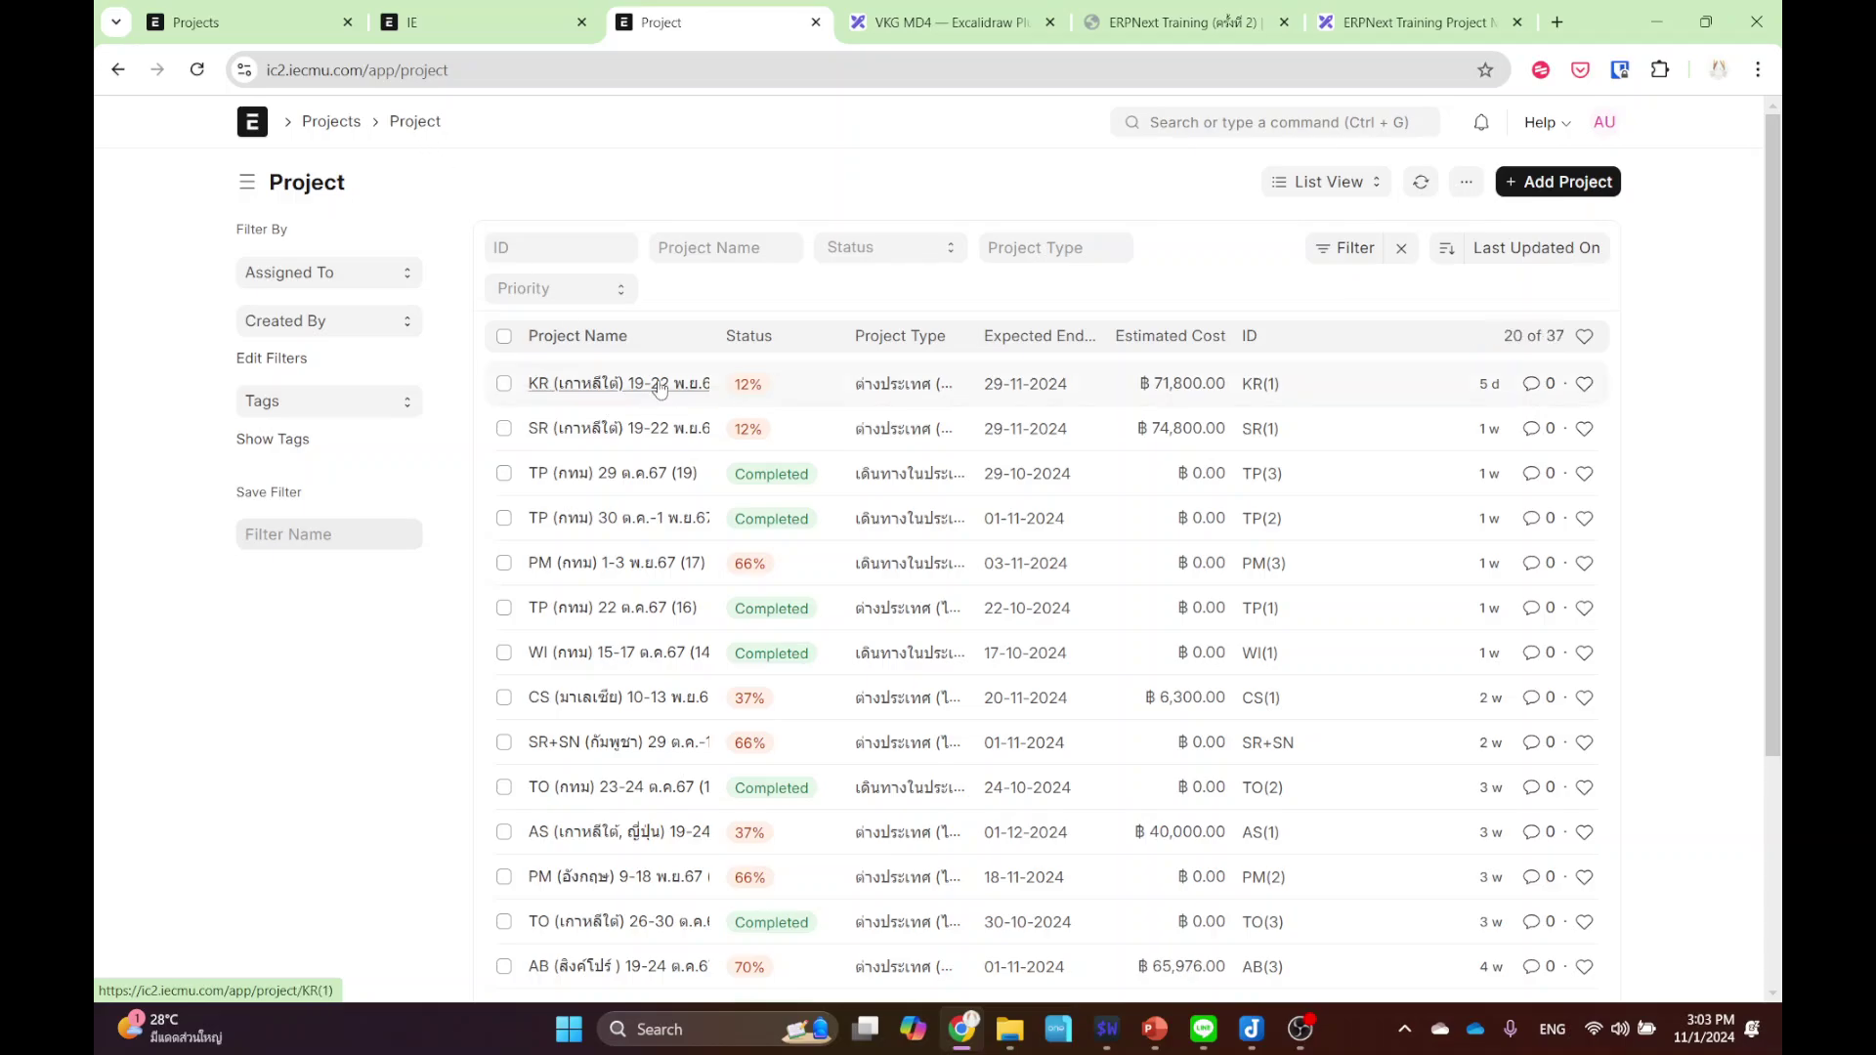
{"action": "left_click", "coordinate": [332, 123]}
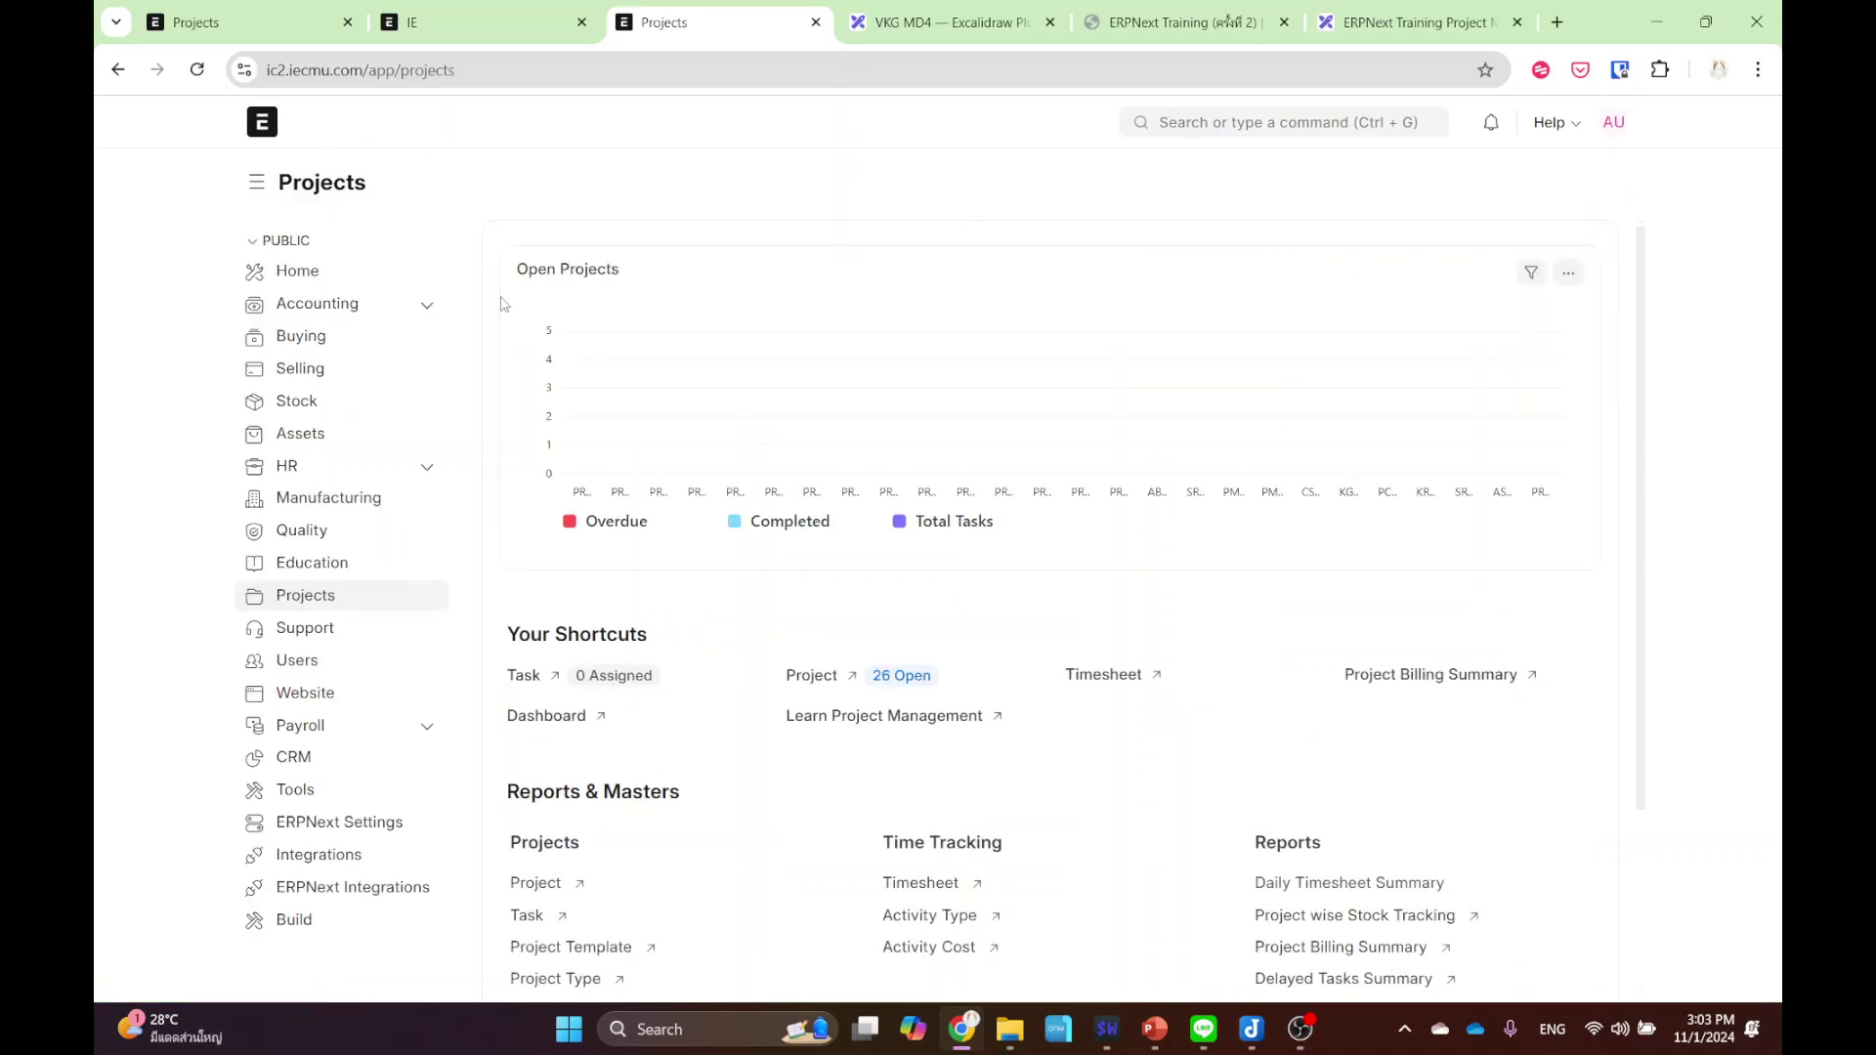
{"action": "left_click", "coordinate": [533, 884]}
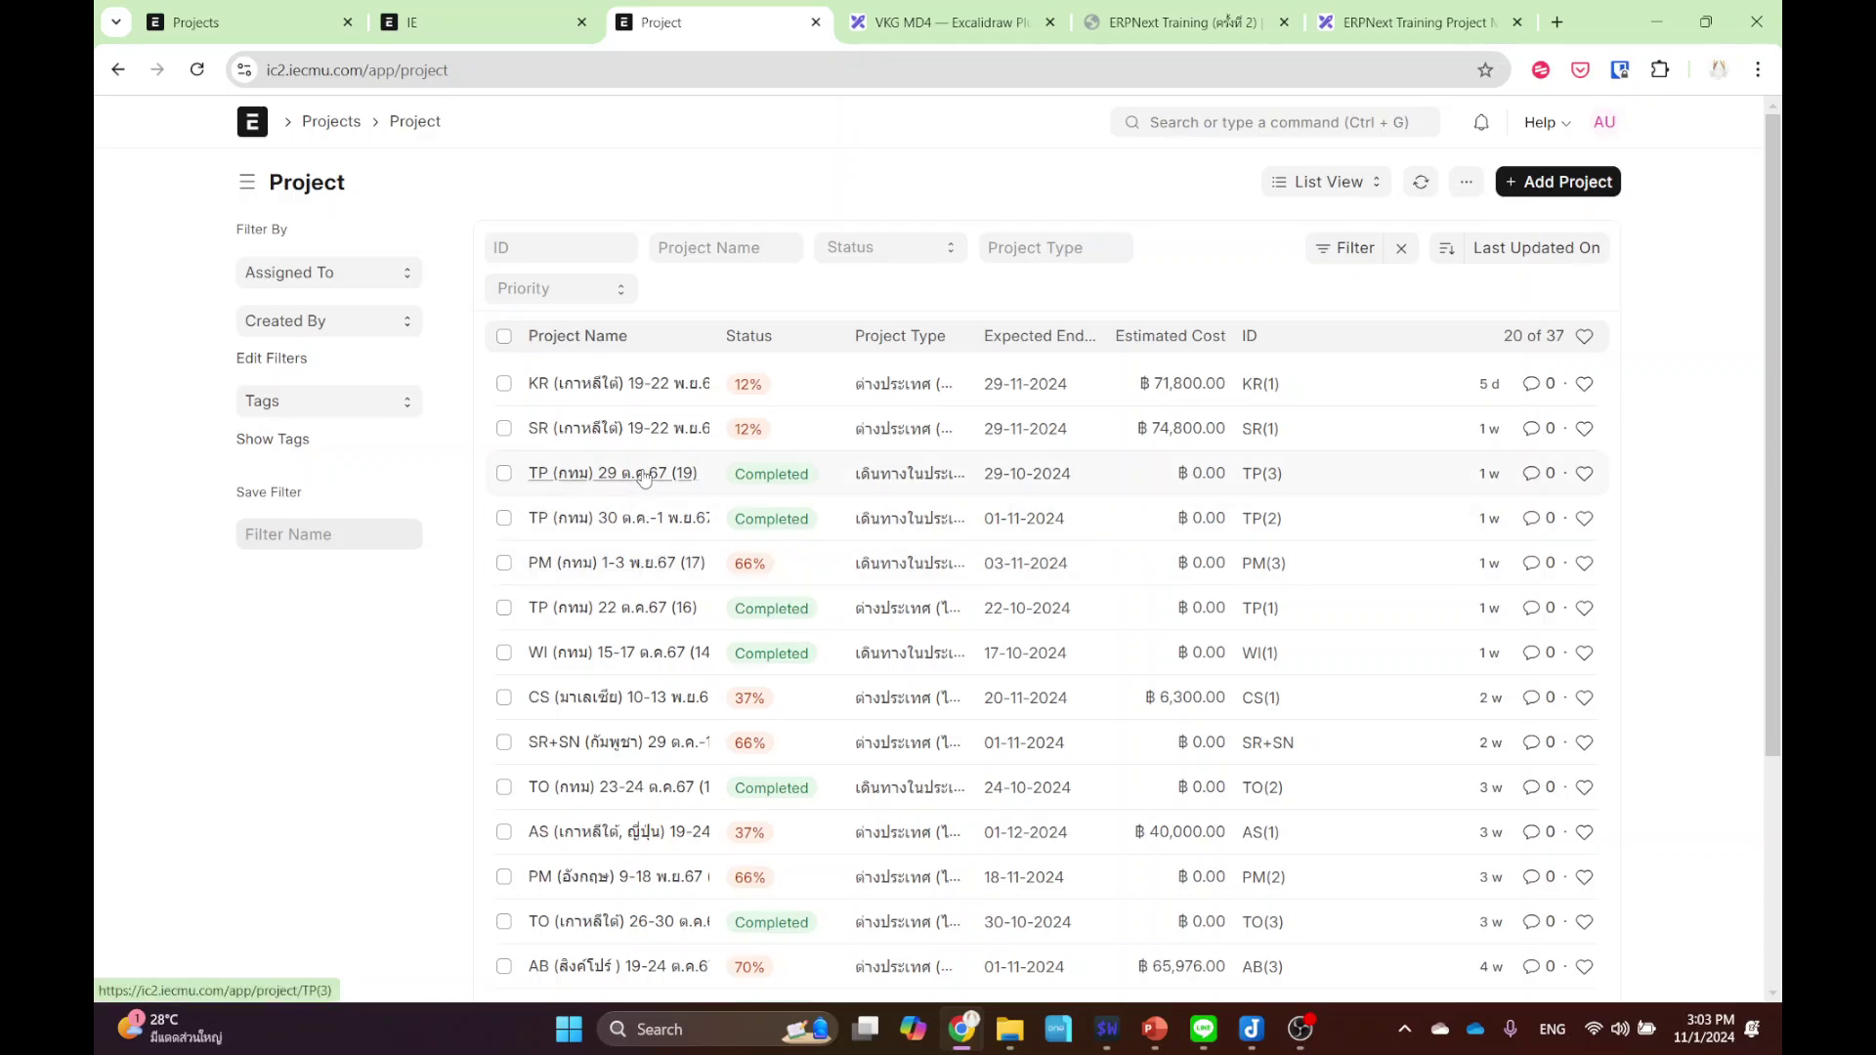
{"action": "scroll", "coordinate": [629, 635], "scroll_direction": "down", "scroll_amount": 2}
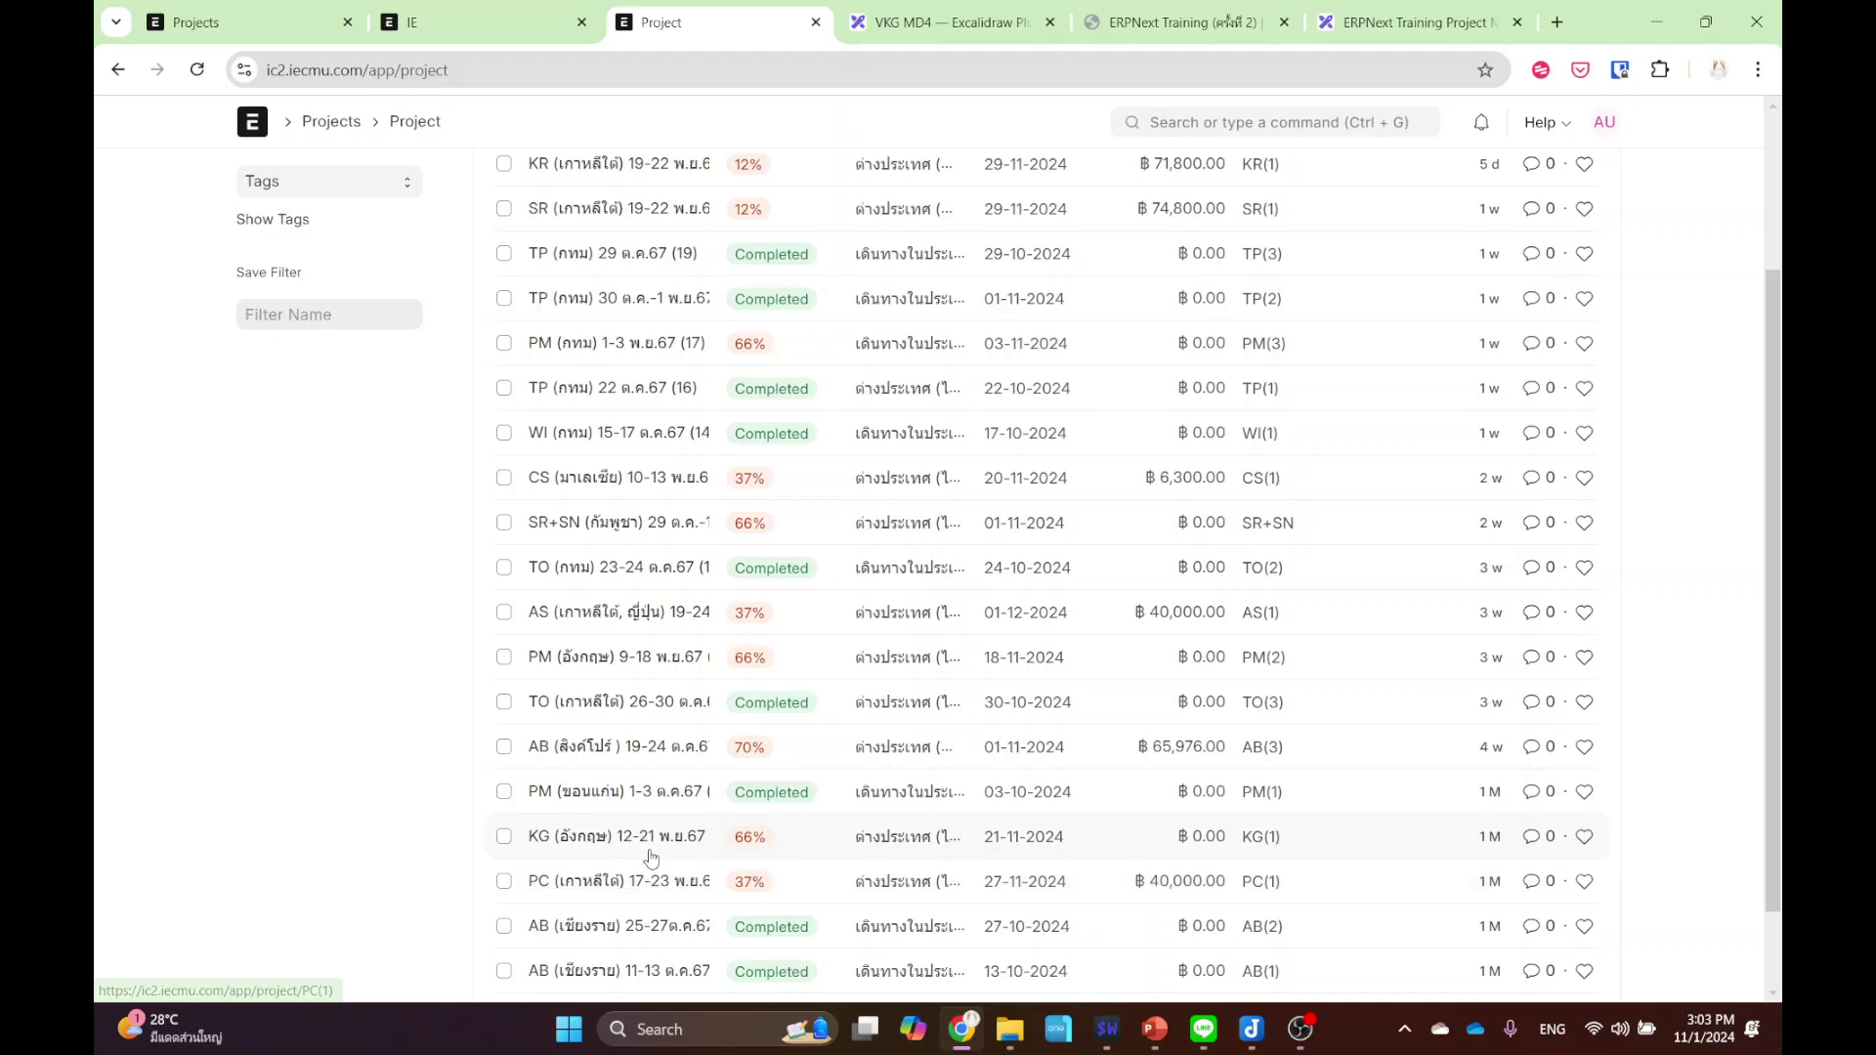
{"action": "left_click", "coordinate": [644, 884]}
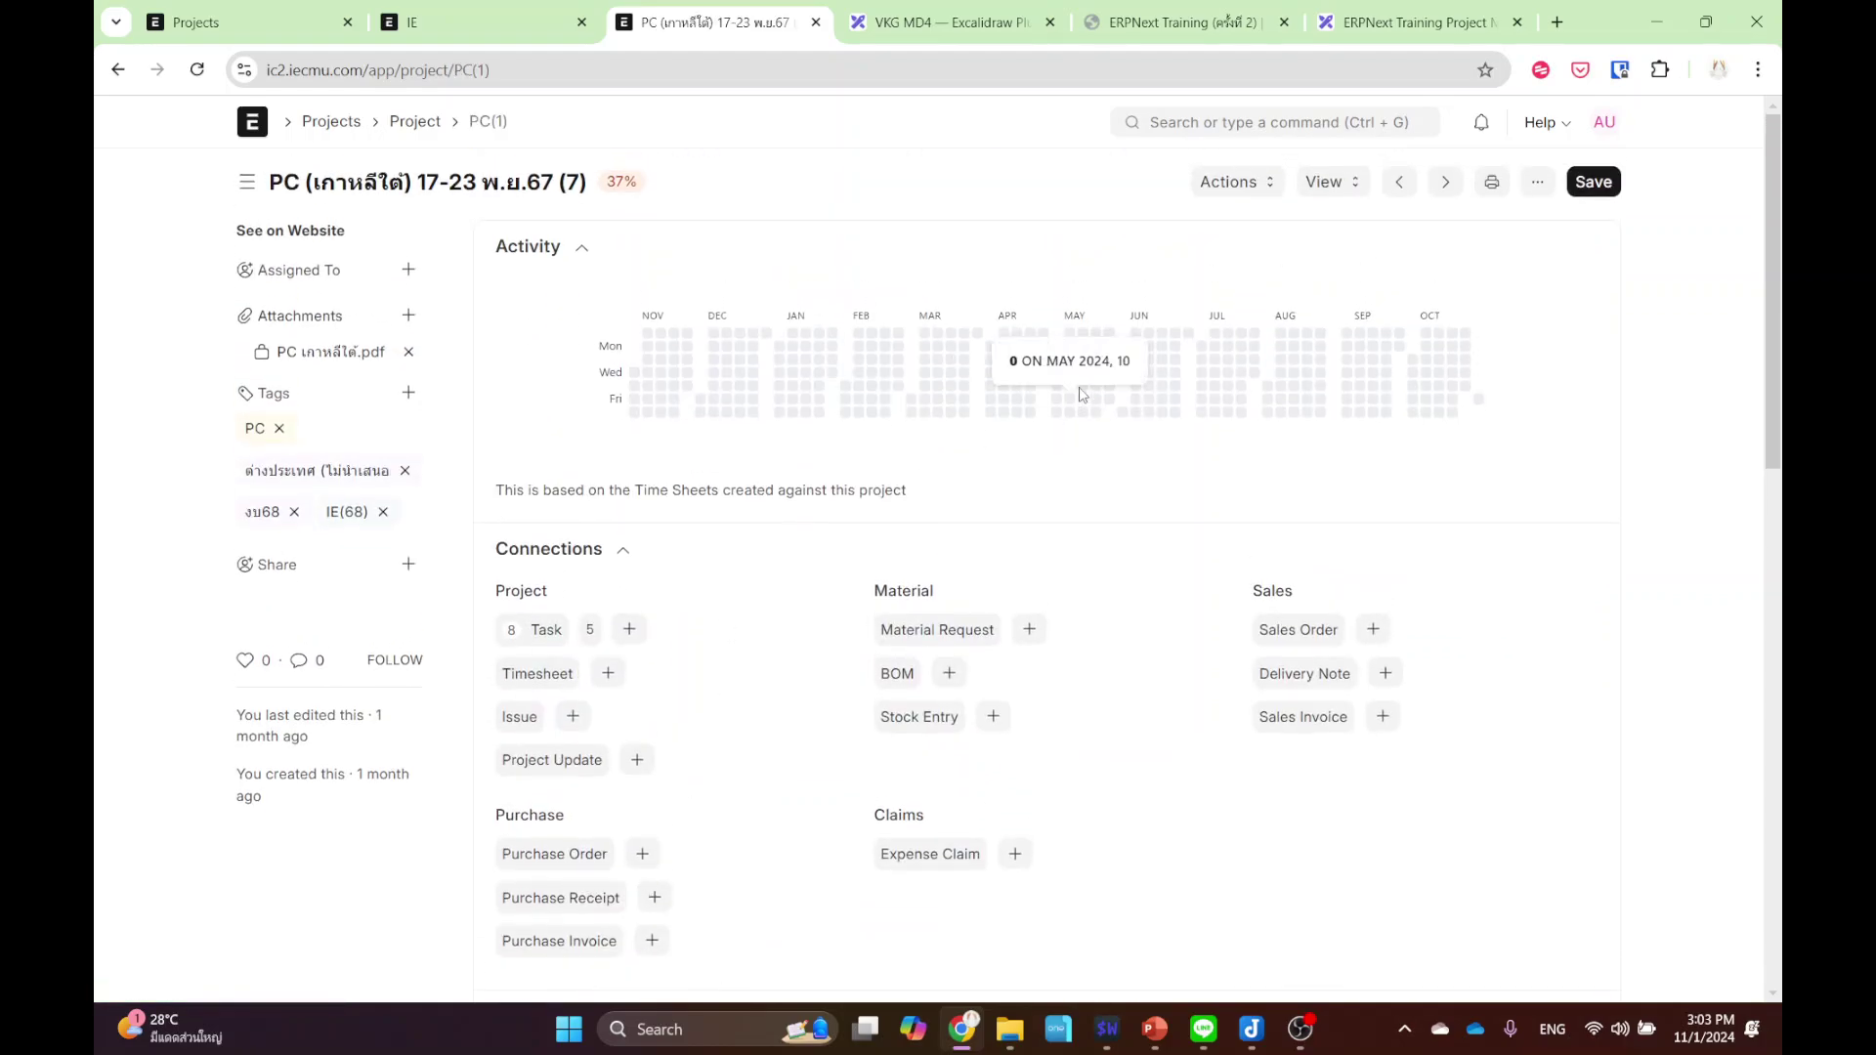
- Show project PC(1)'s tasks on the Gantt chart at Month scale and examine how they are linked
{"action": "left_click", "coordinate": [1345, 185]}
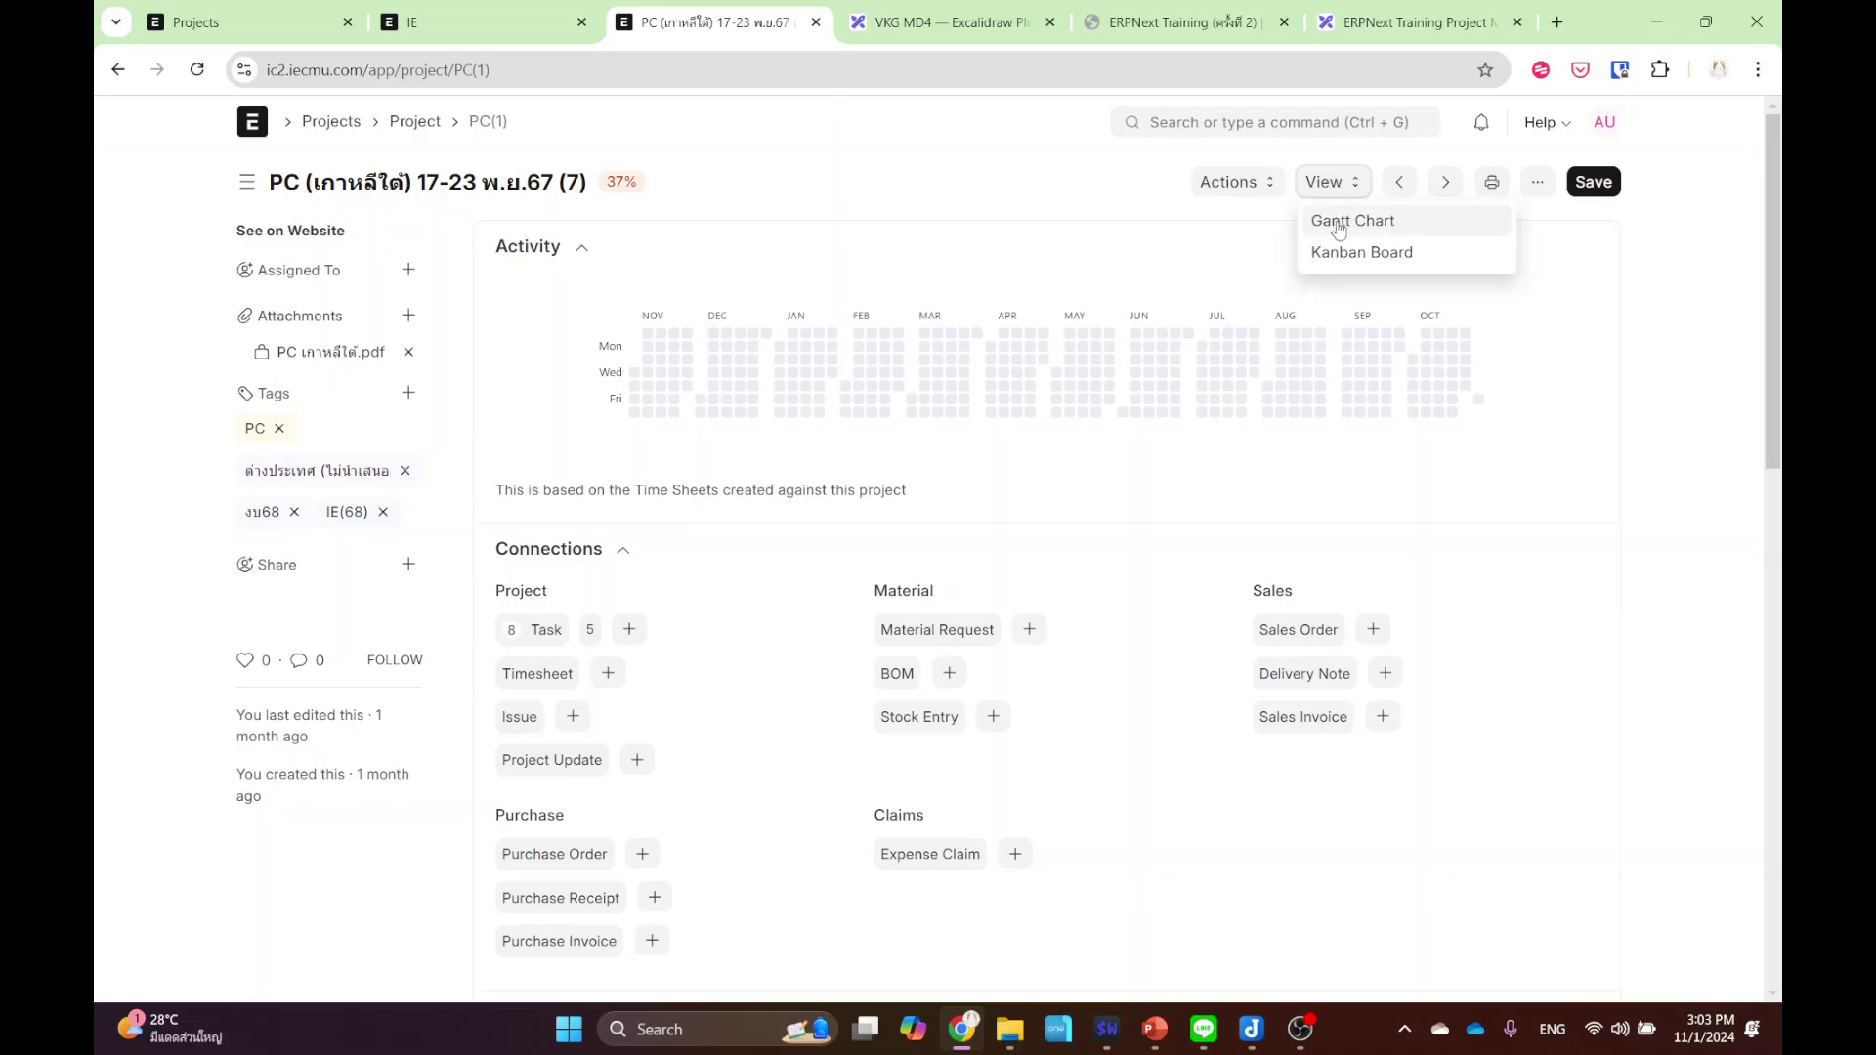
{"action": "left_click", "coordinate": [1343, 219]}
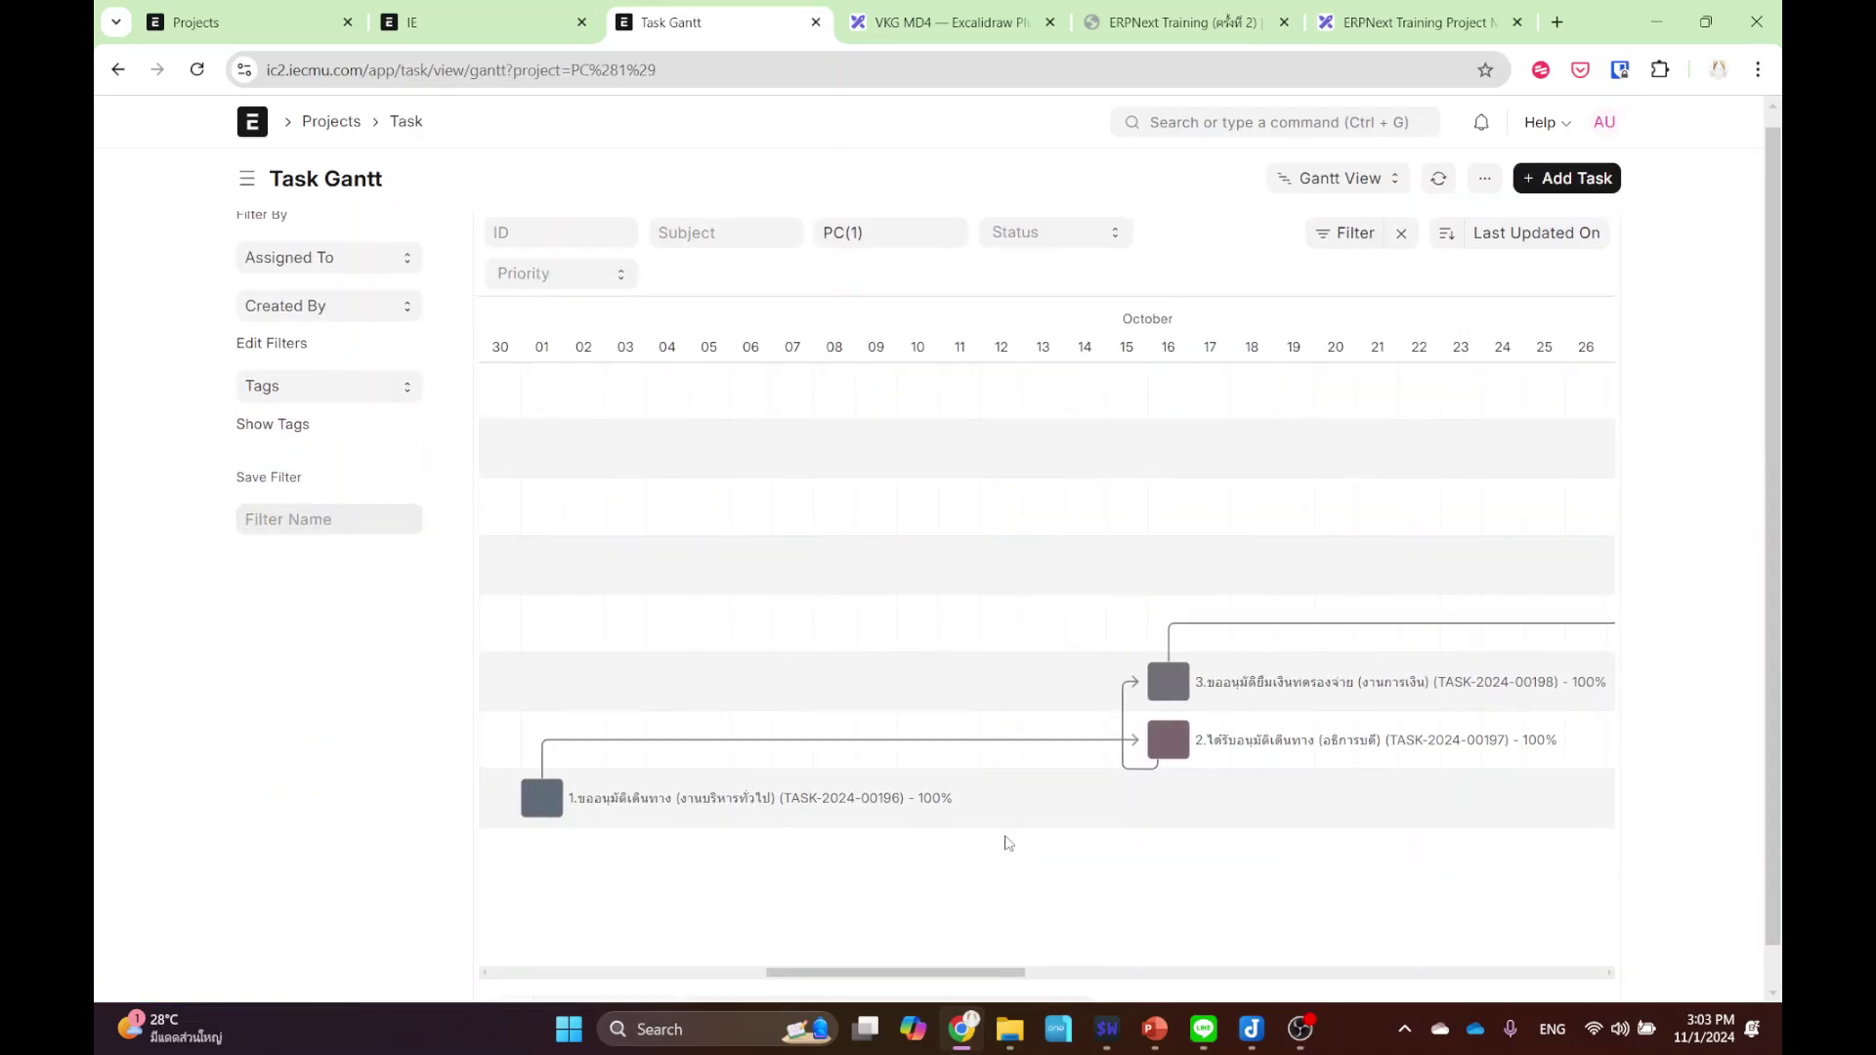
{"action": "scroll", "coordinate": [1005, 838], "scroll_direction": "down", "scroll_amount": 1}
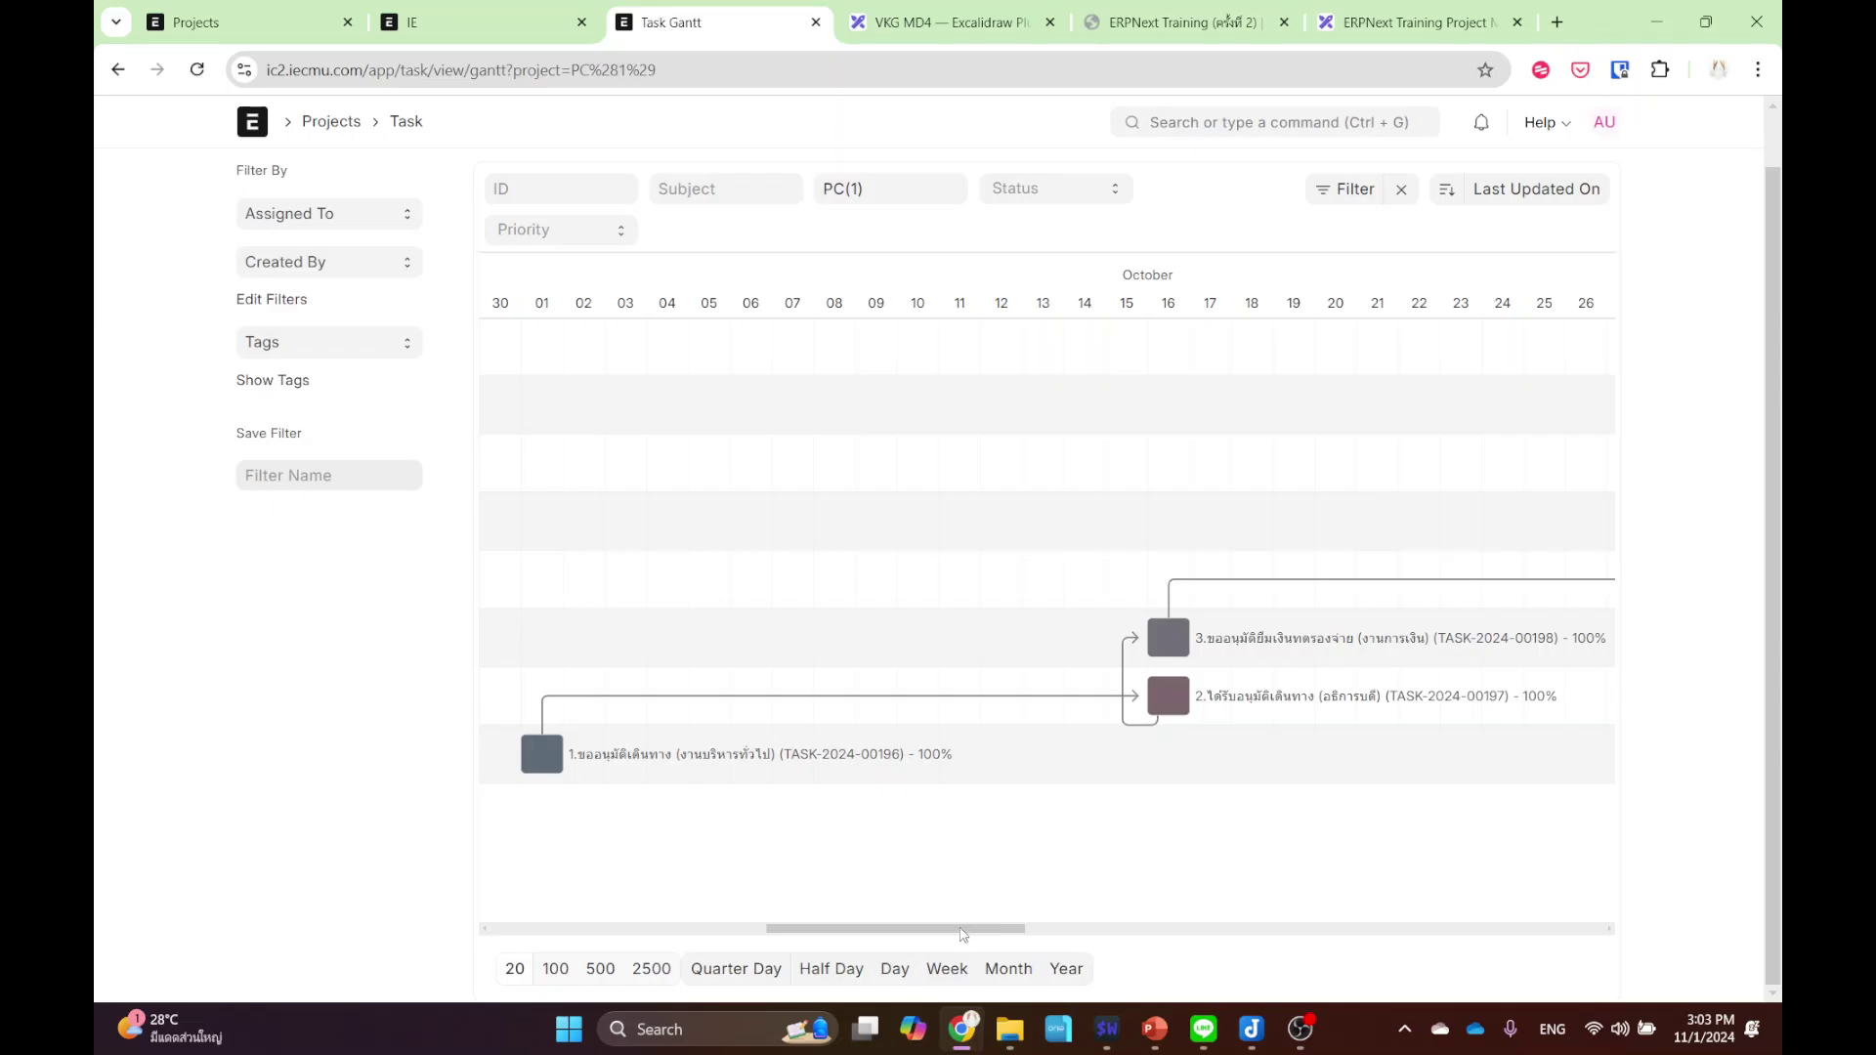
{"action": "scroll", "coordinate": [965, 928], "scroll_direction": "right", "scroll_amount": 10}
{"action": "scroll", "coordinate": [1071, 925], "scroll_direction": "left", "scroll_amount": 5}
{"action": "scroll", "coordinate": [1071, 924], "scroll_direction": "left", "scroll_amount": 5}
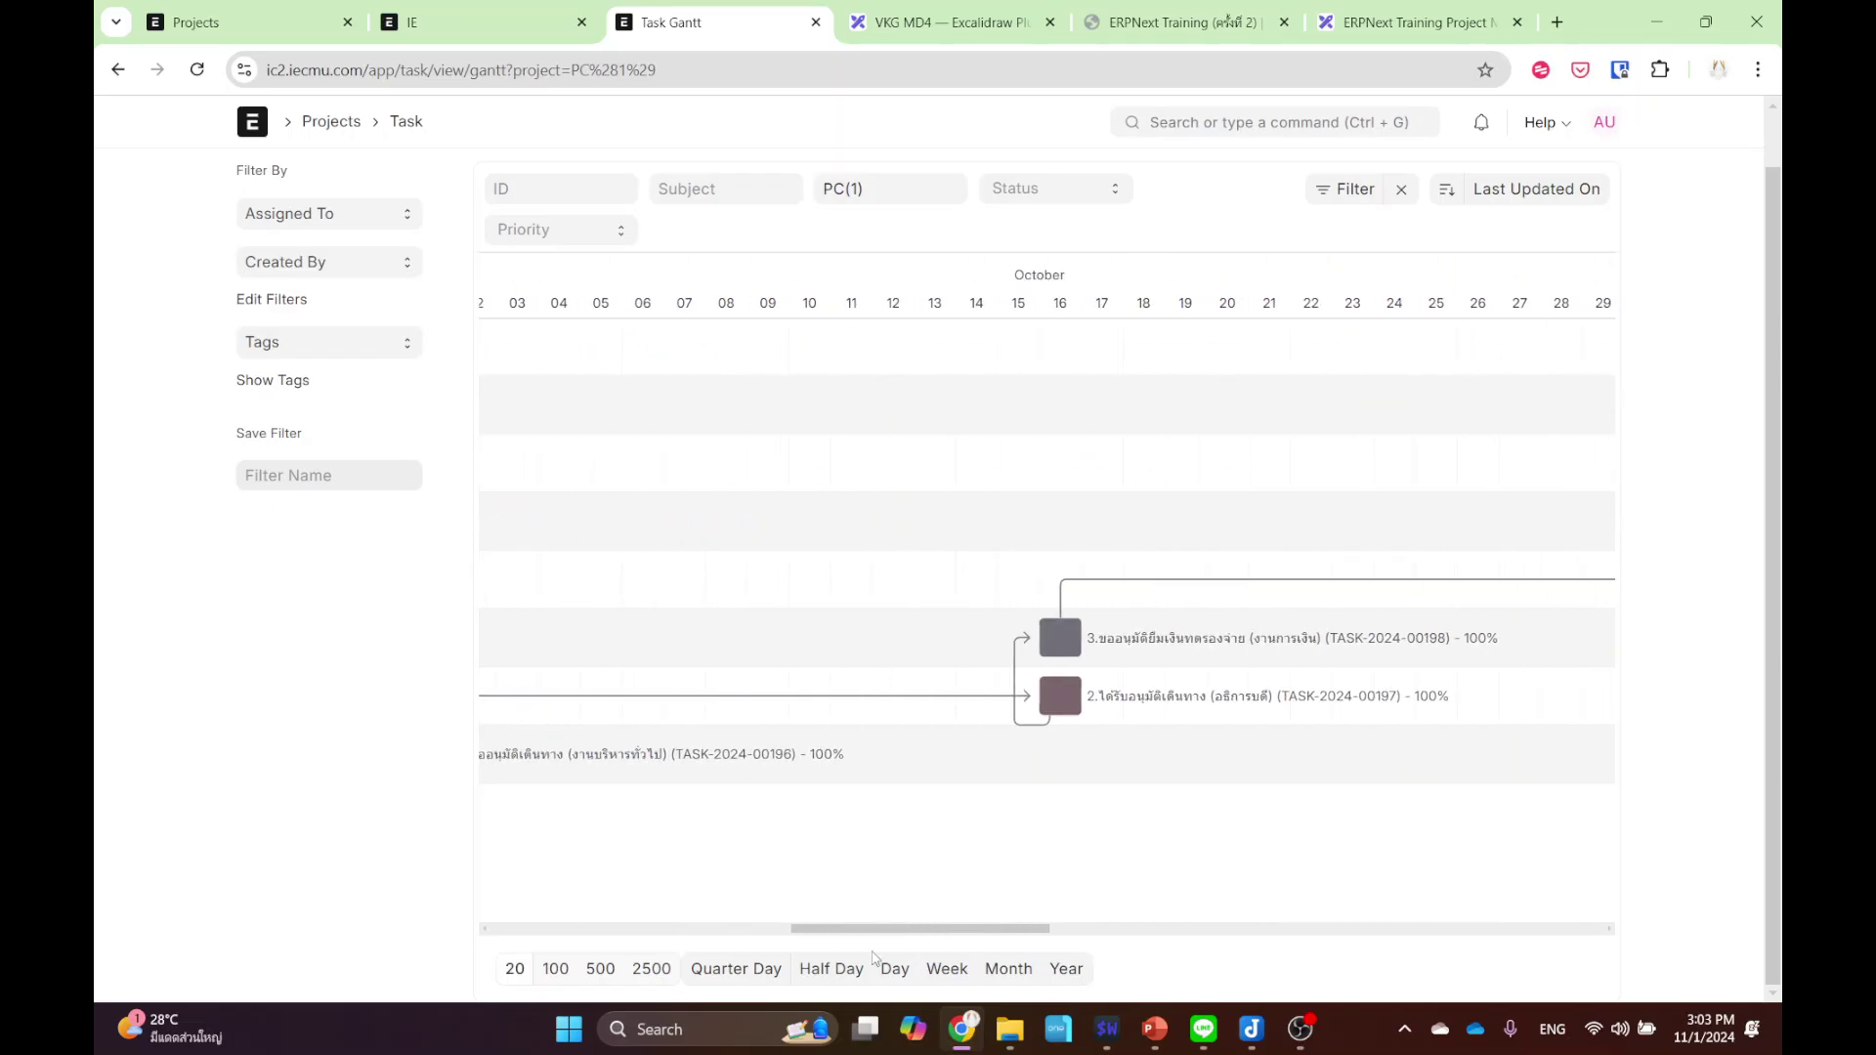
{"action": "left_click", "coordinate": [947, 968]}
{"action": "left_click", "coordinate": [1008, 968]}
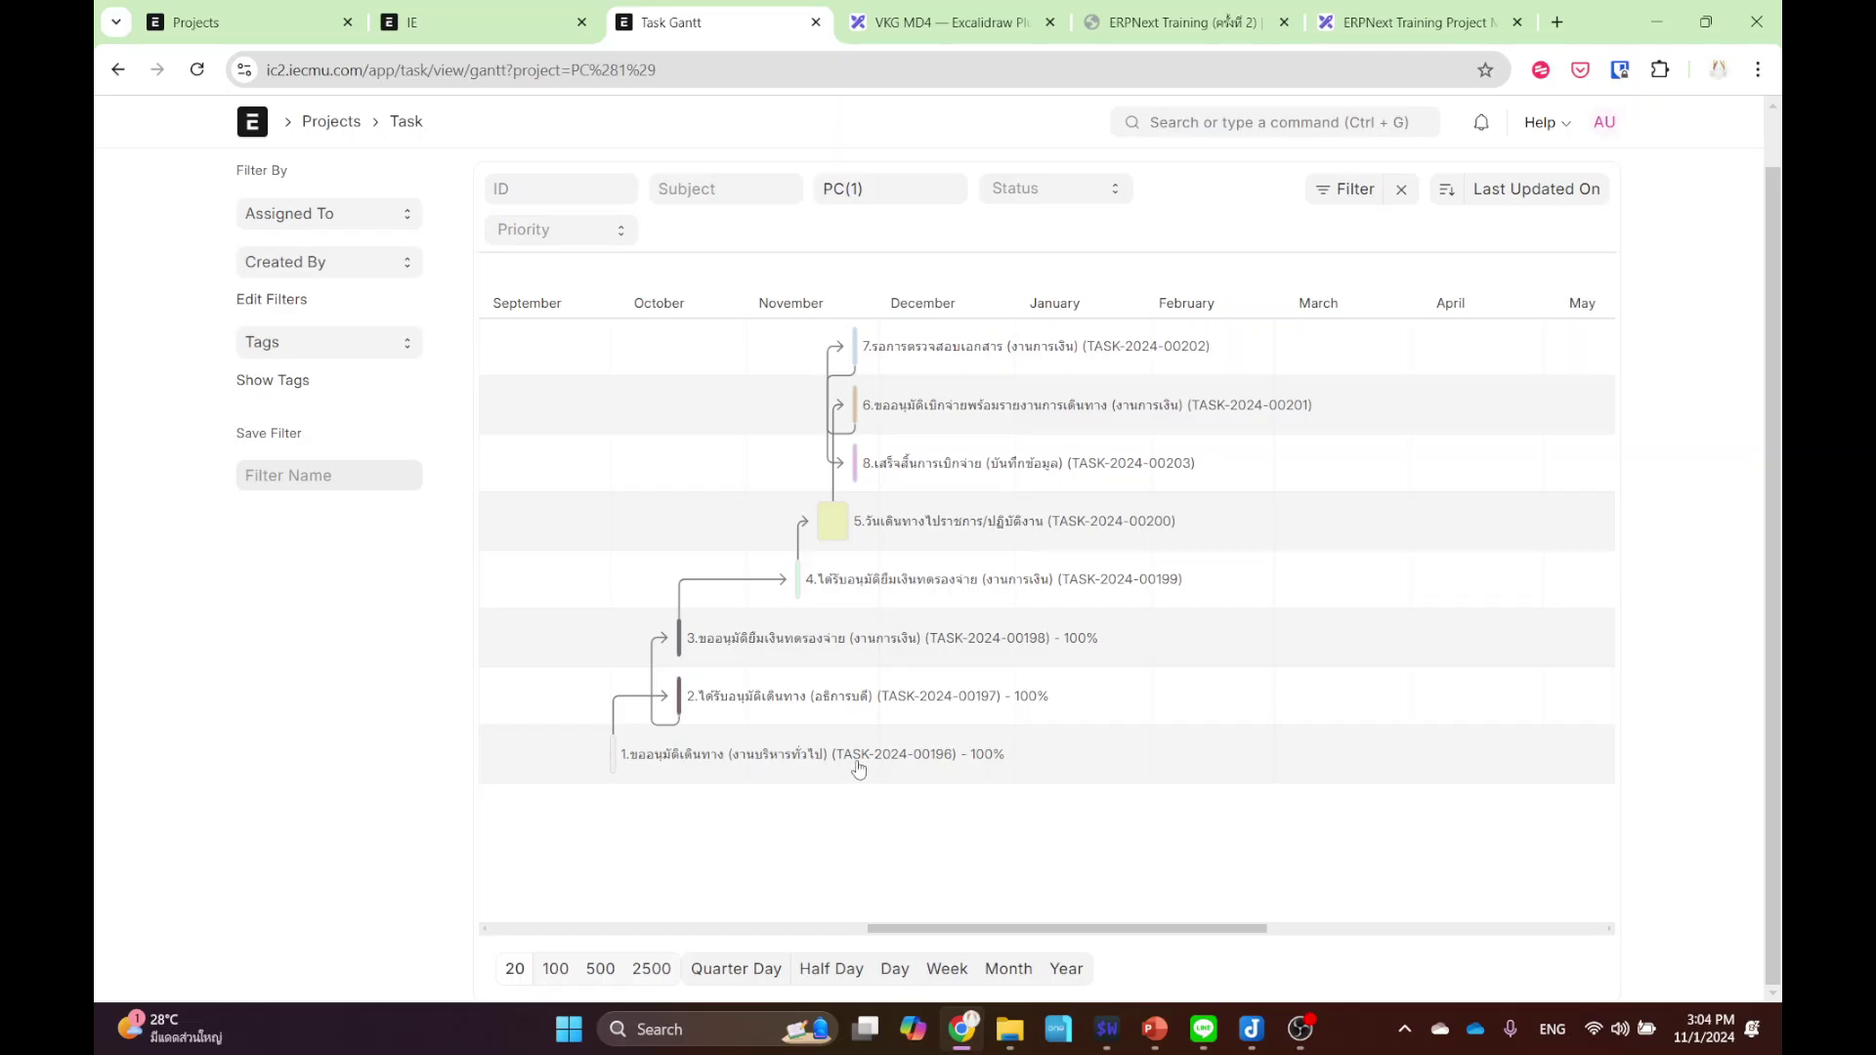
{"action": "scroll", "coordinate": [967, 542], "scroll_direction": "up", "scroll_amount": 1}
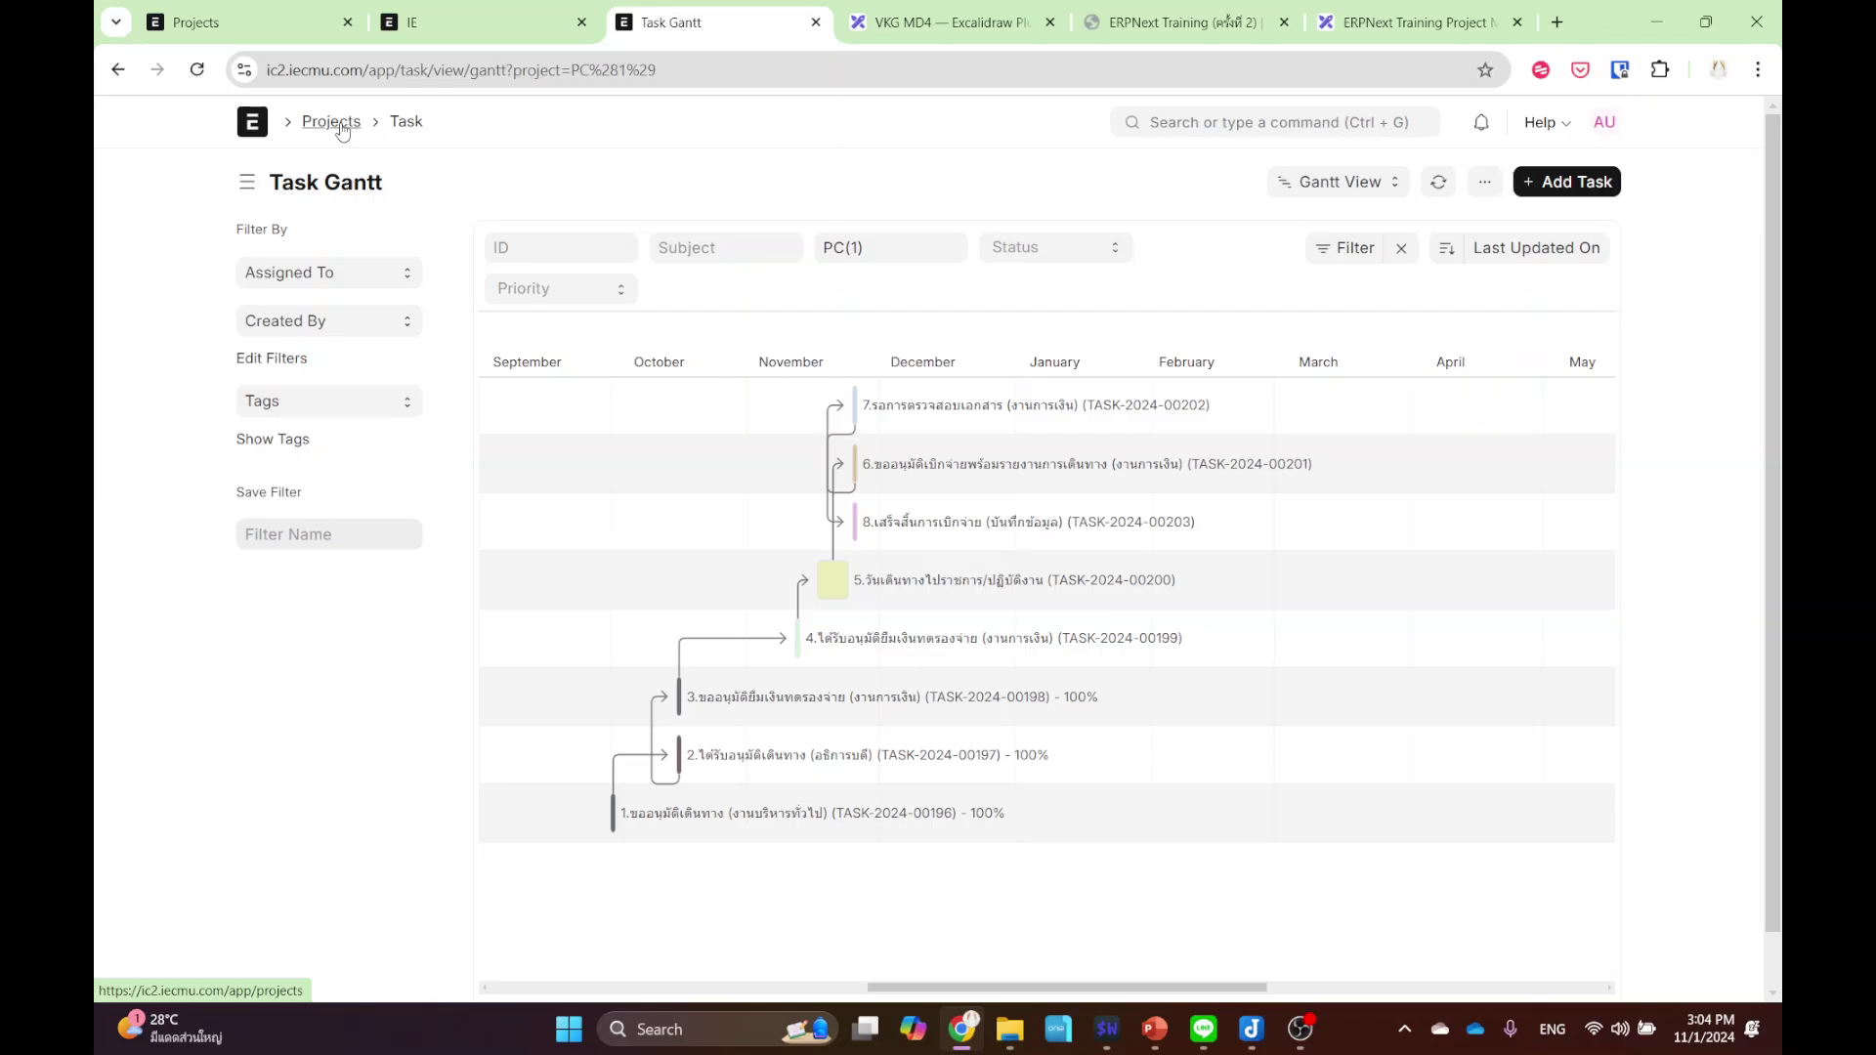
- Return to the PC(1) project record, view its attached PDF document, and close the document
{"action": "left_click", "coordinate": [124, 84]}
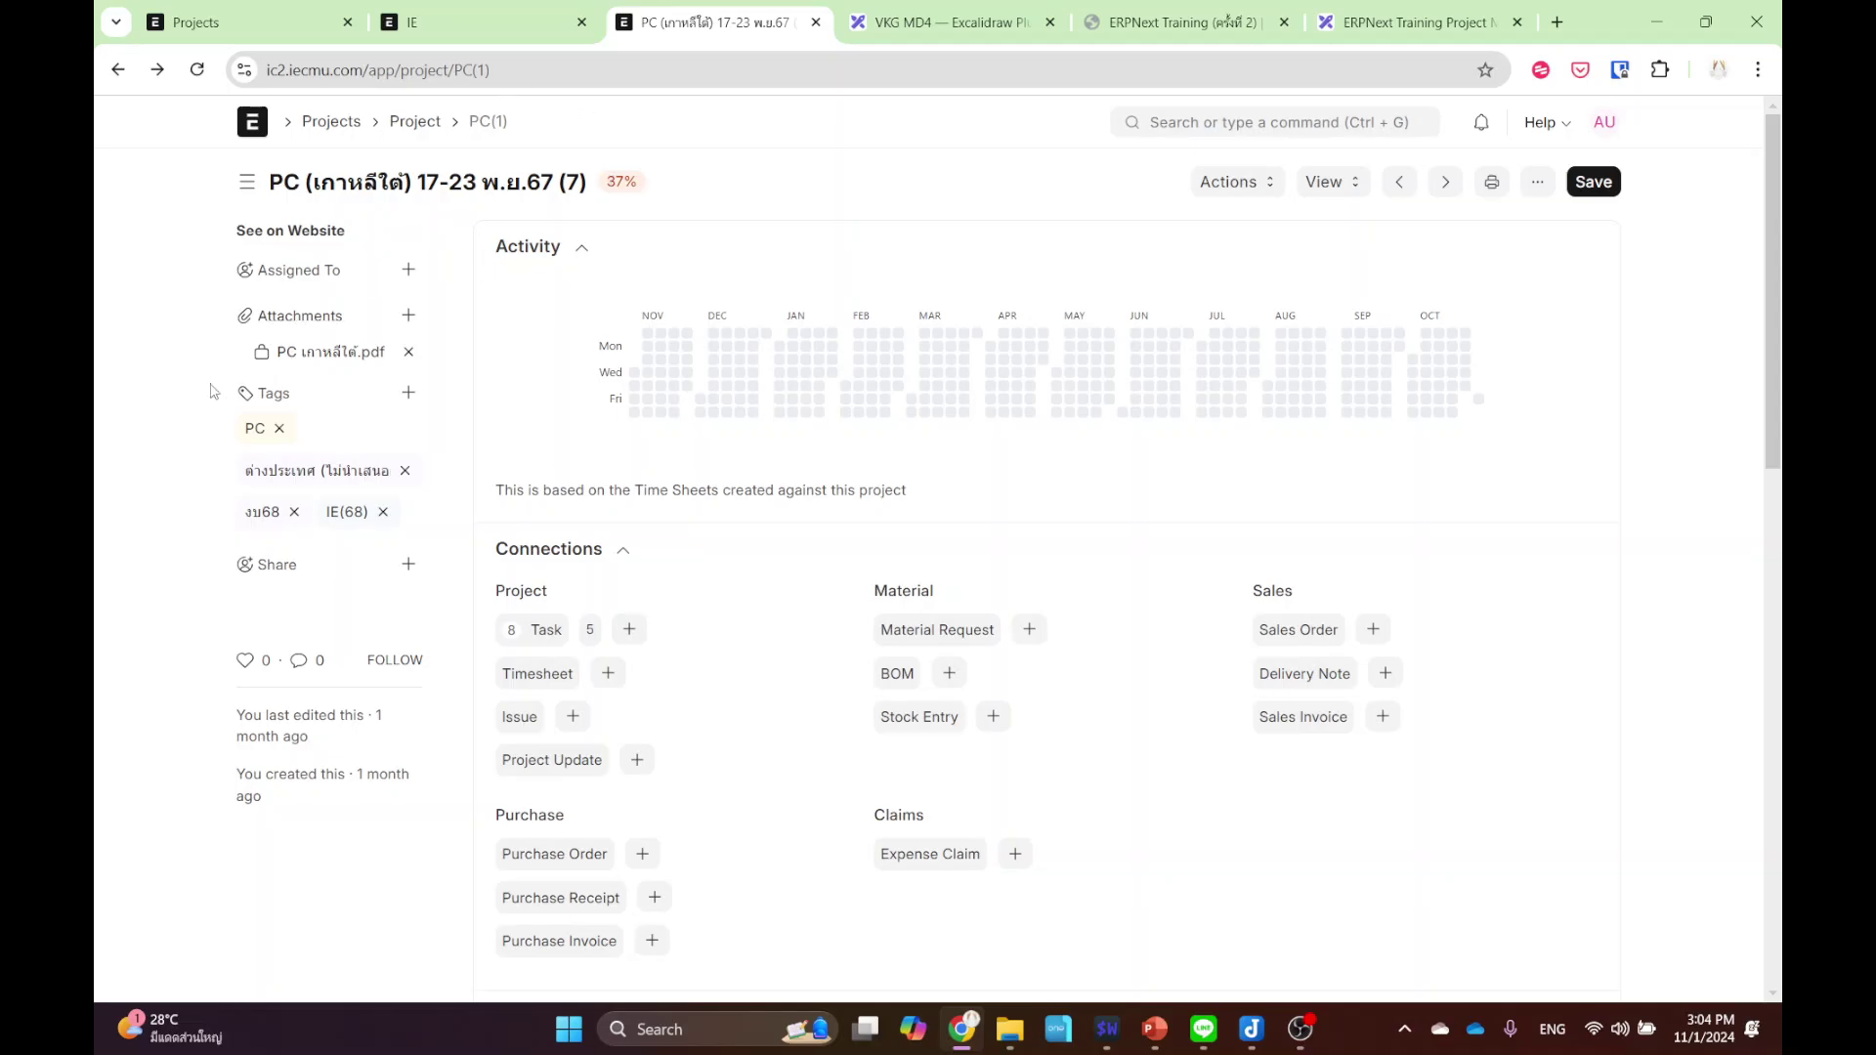
{"action": "left_click", "coordinate": [327, 353]}
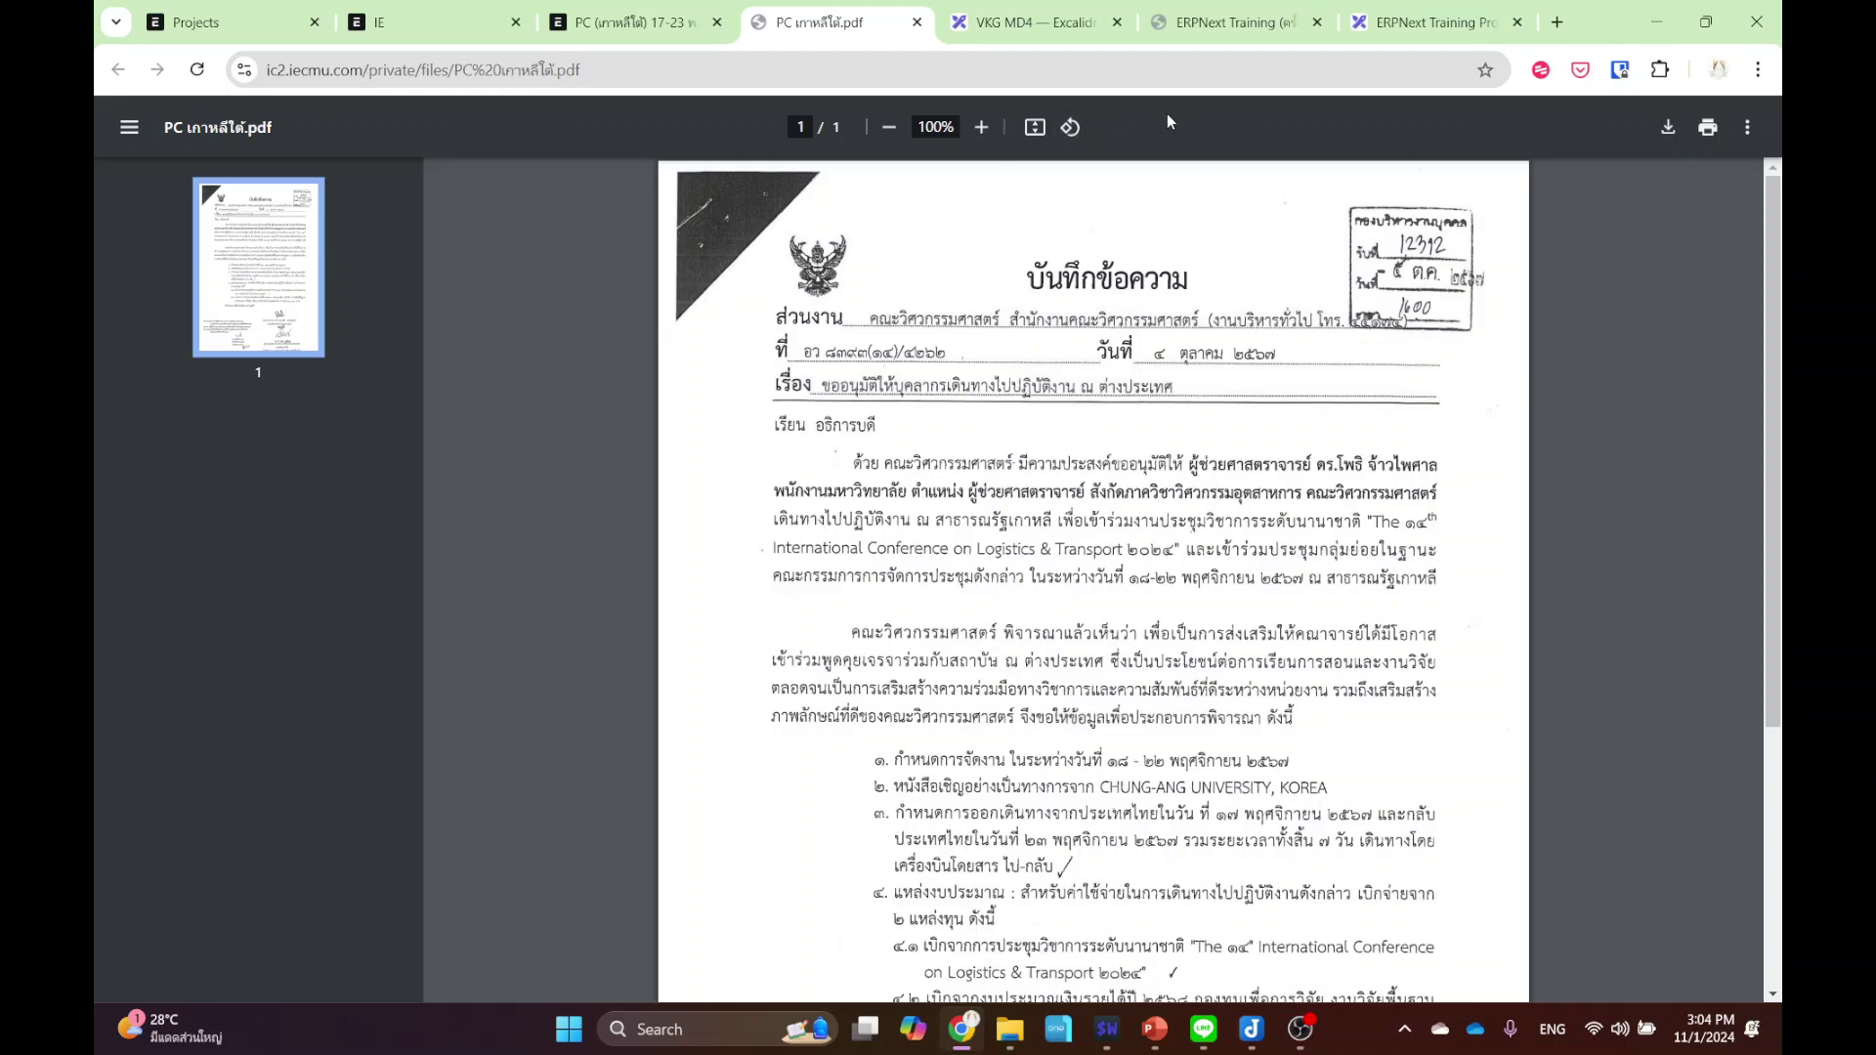
{"action": "left_click", "coordinate": [916, 22]}
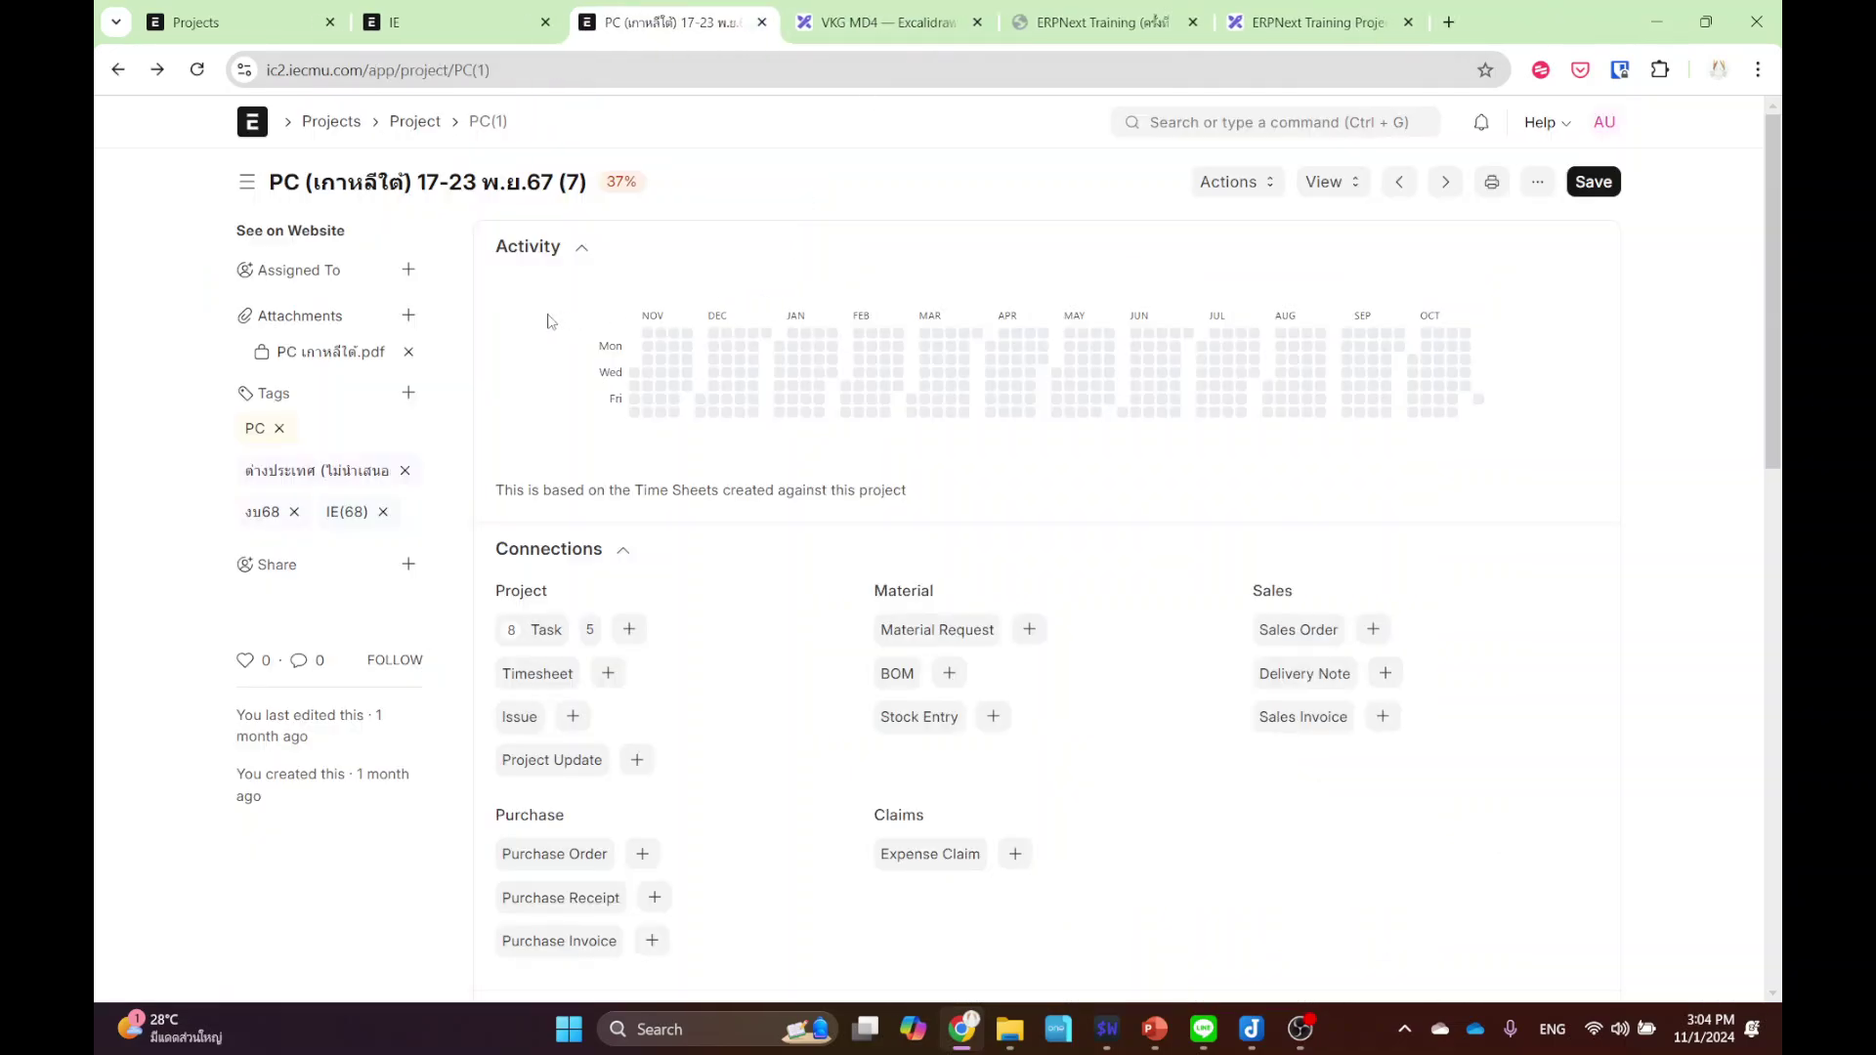
- Open task 3 (TASK-2024-00198) of project PC(1) from the project's Gantt chart
{"action": "left_click", "coordinate": [1327, 183]}
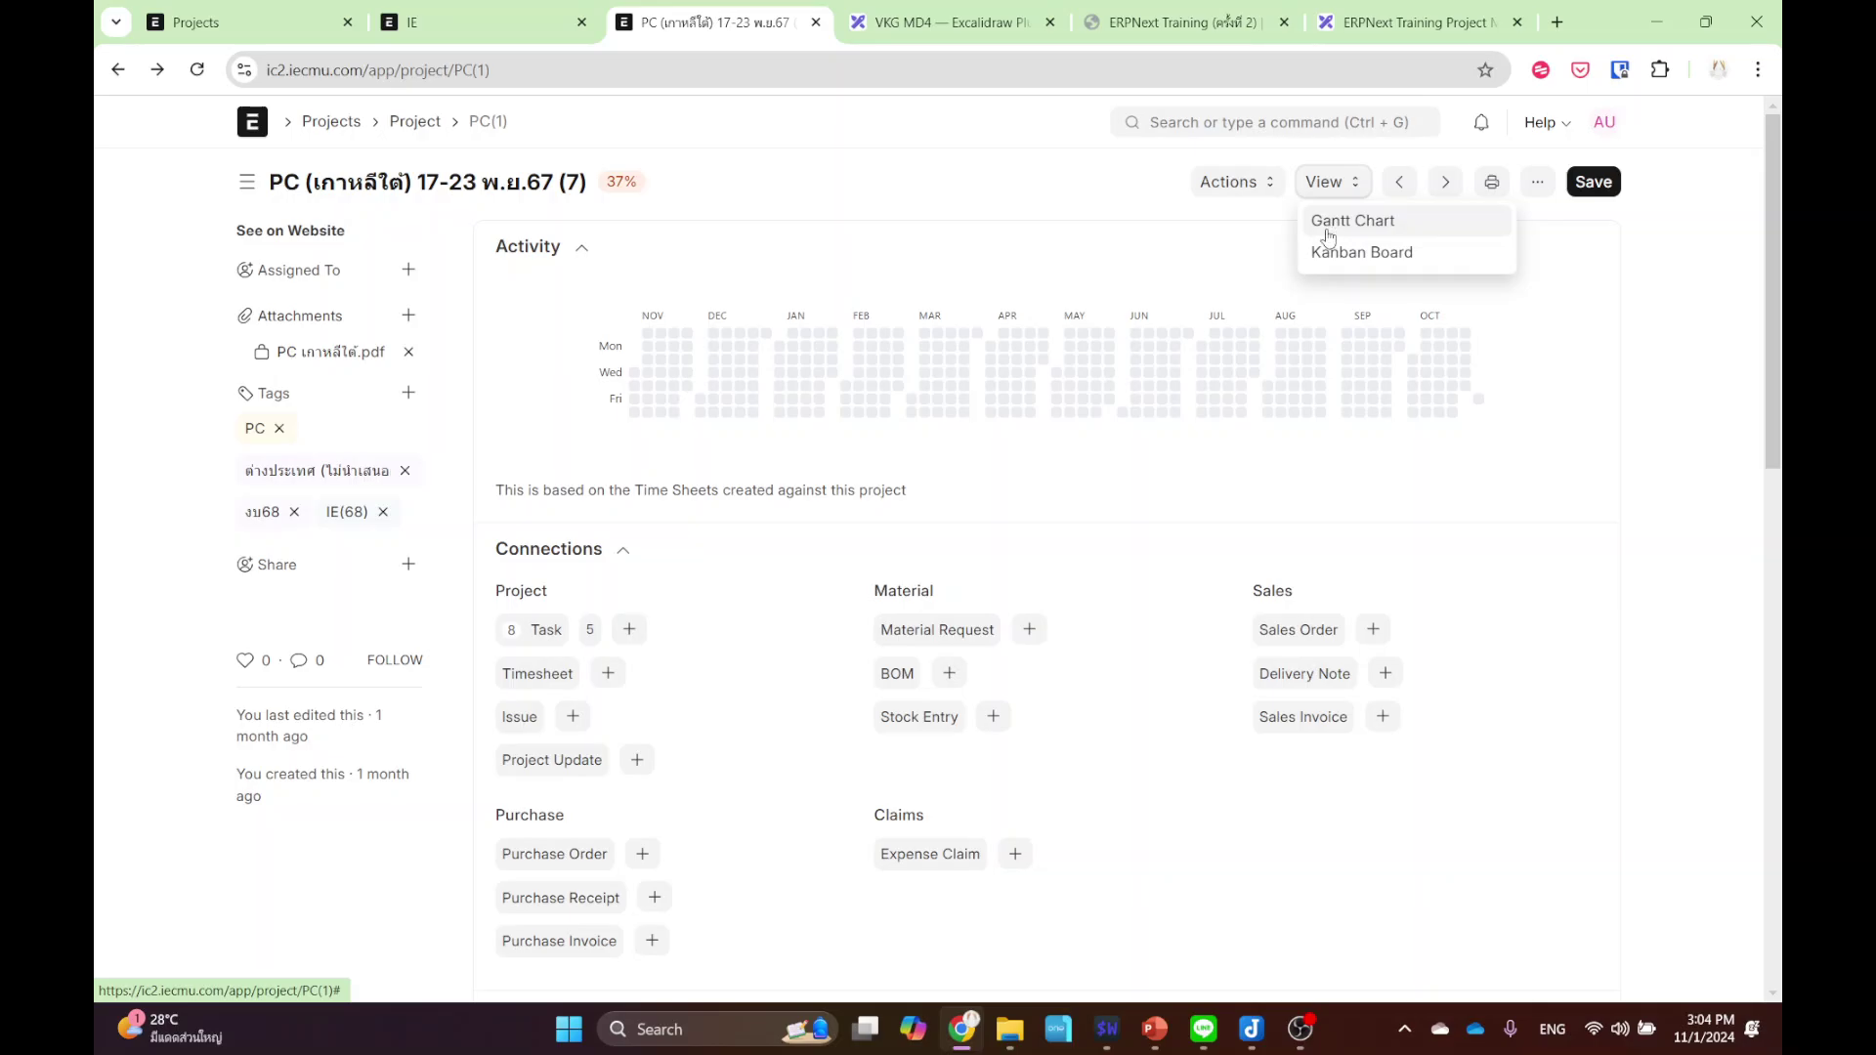
{"action": "left_click", "coordinate": [1327, 236]}
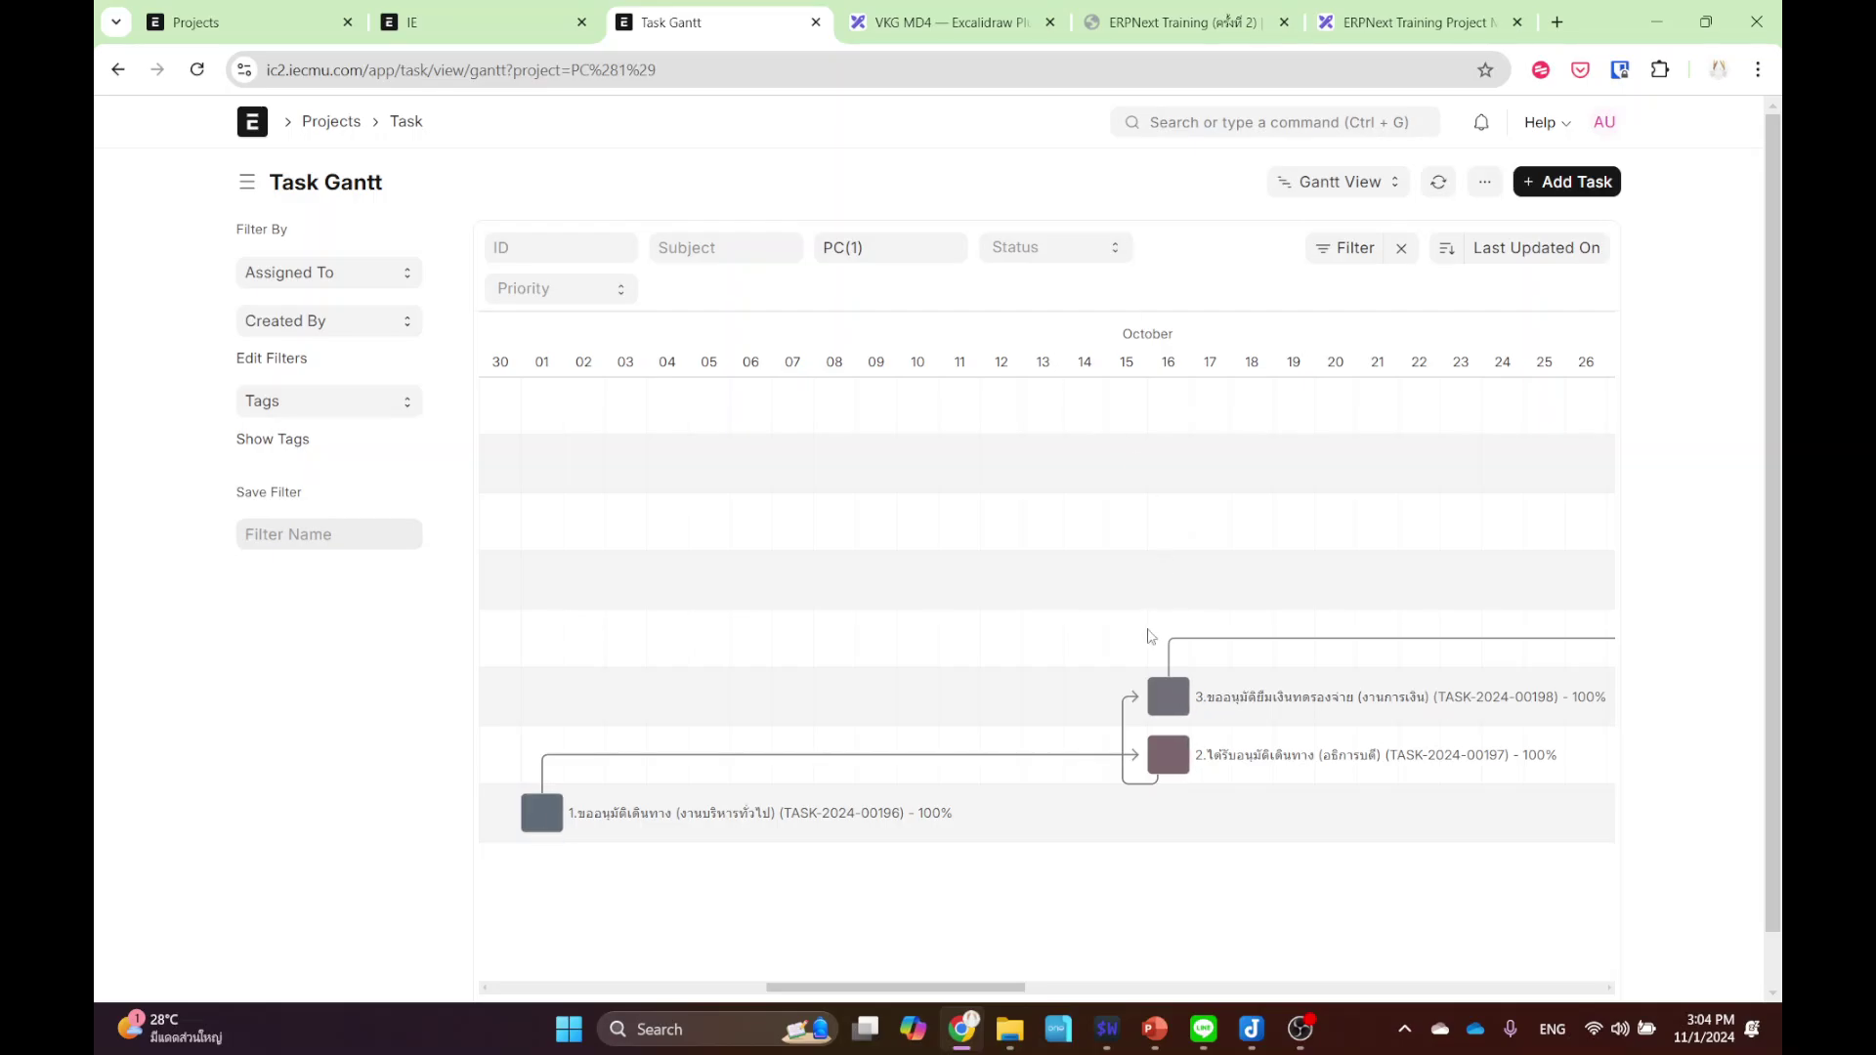
{"action": "left_click", "coordinate": [1250, 701]}
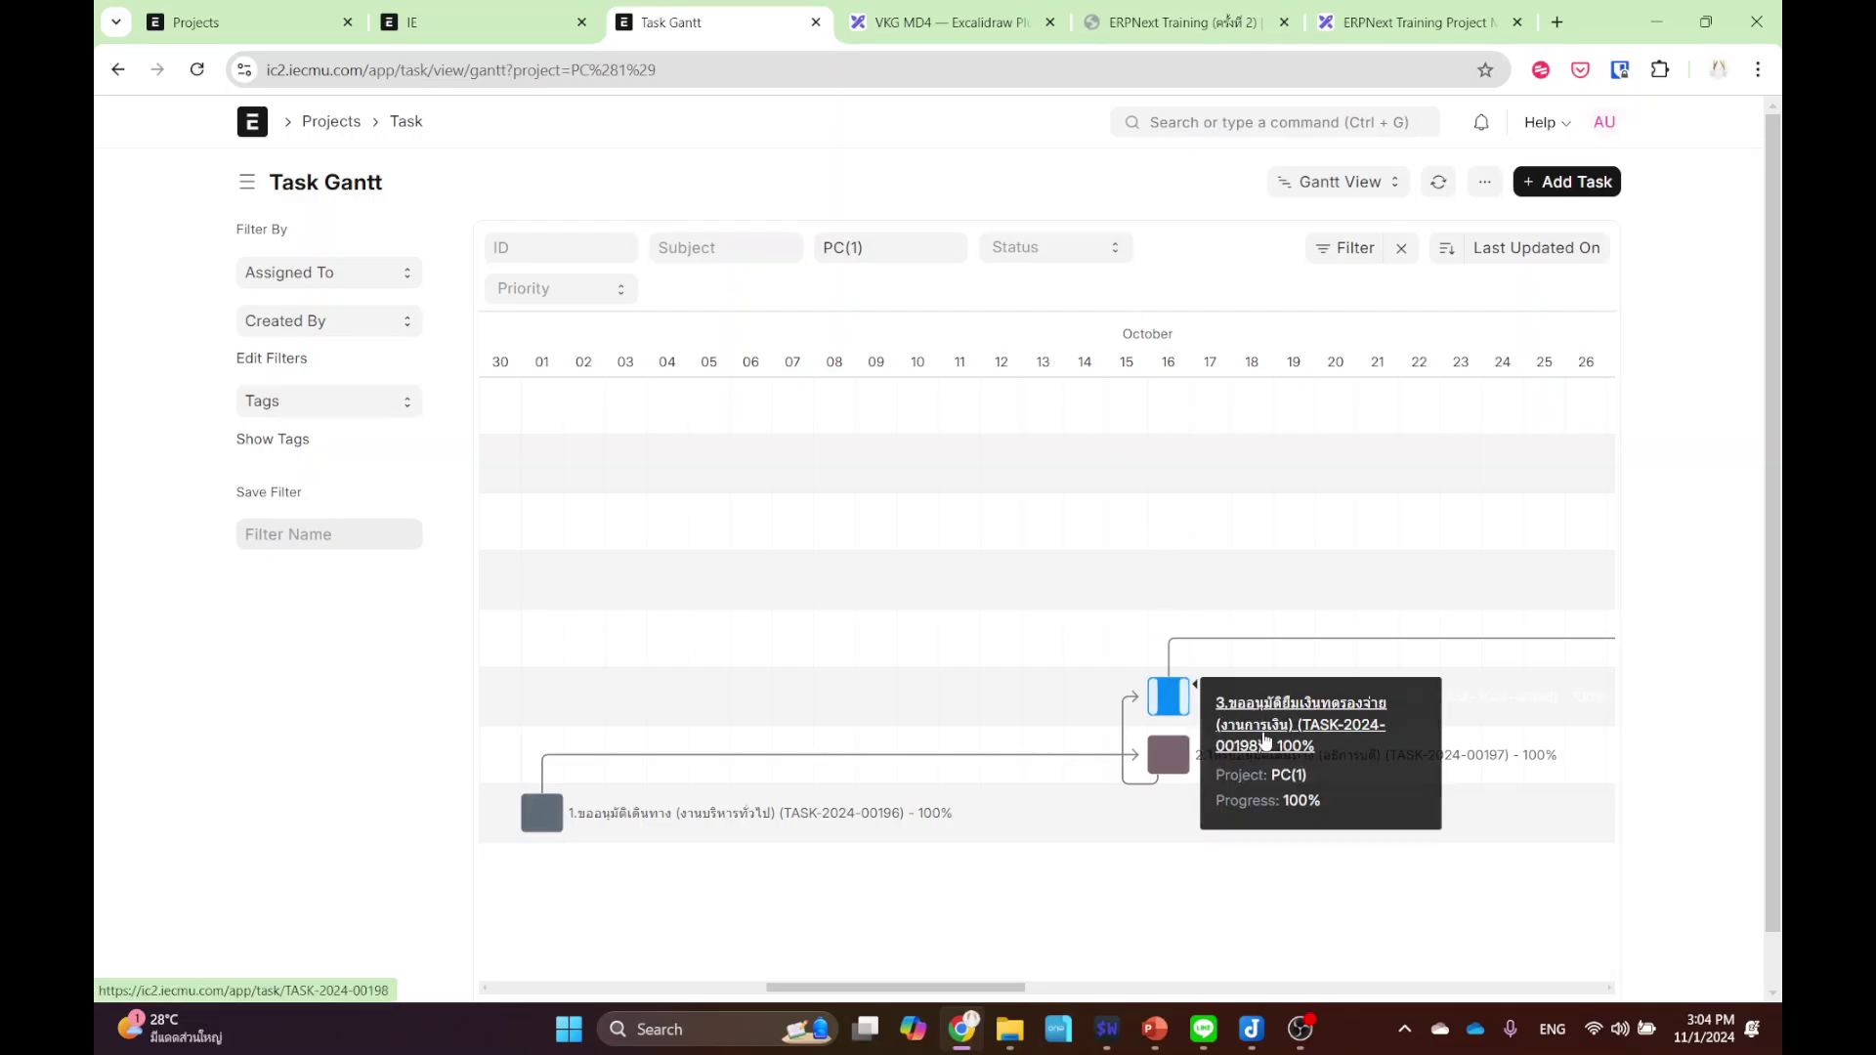
{"action": "left_click", "coordinate": [1265, 740]}
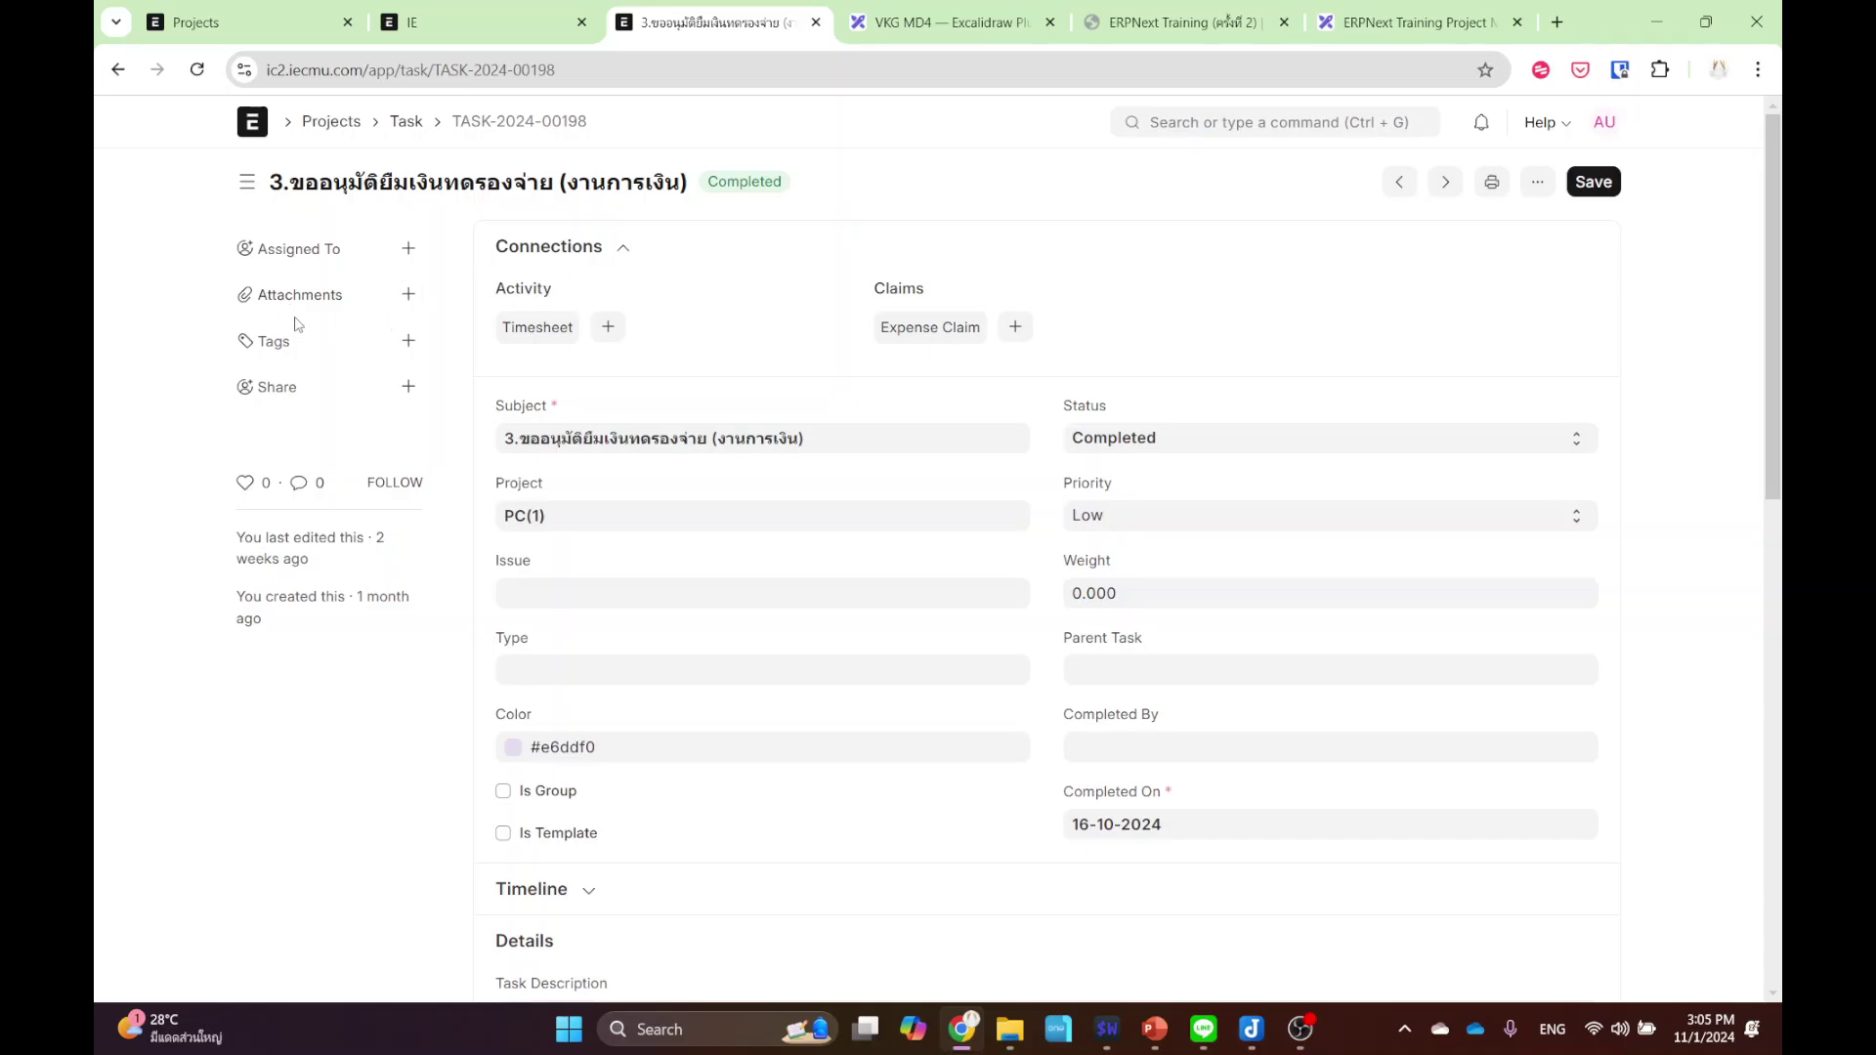
- Look at the user group and assignee options for assigning this task, and close the dialog without adding an assignment
{"action": "left_click", "coordinate": [408, 248]}
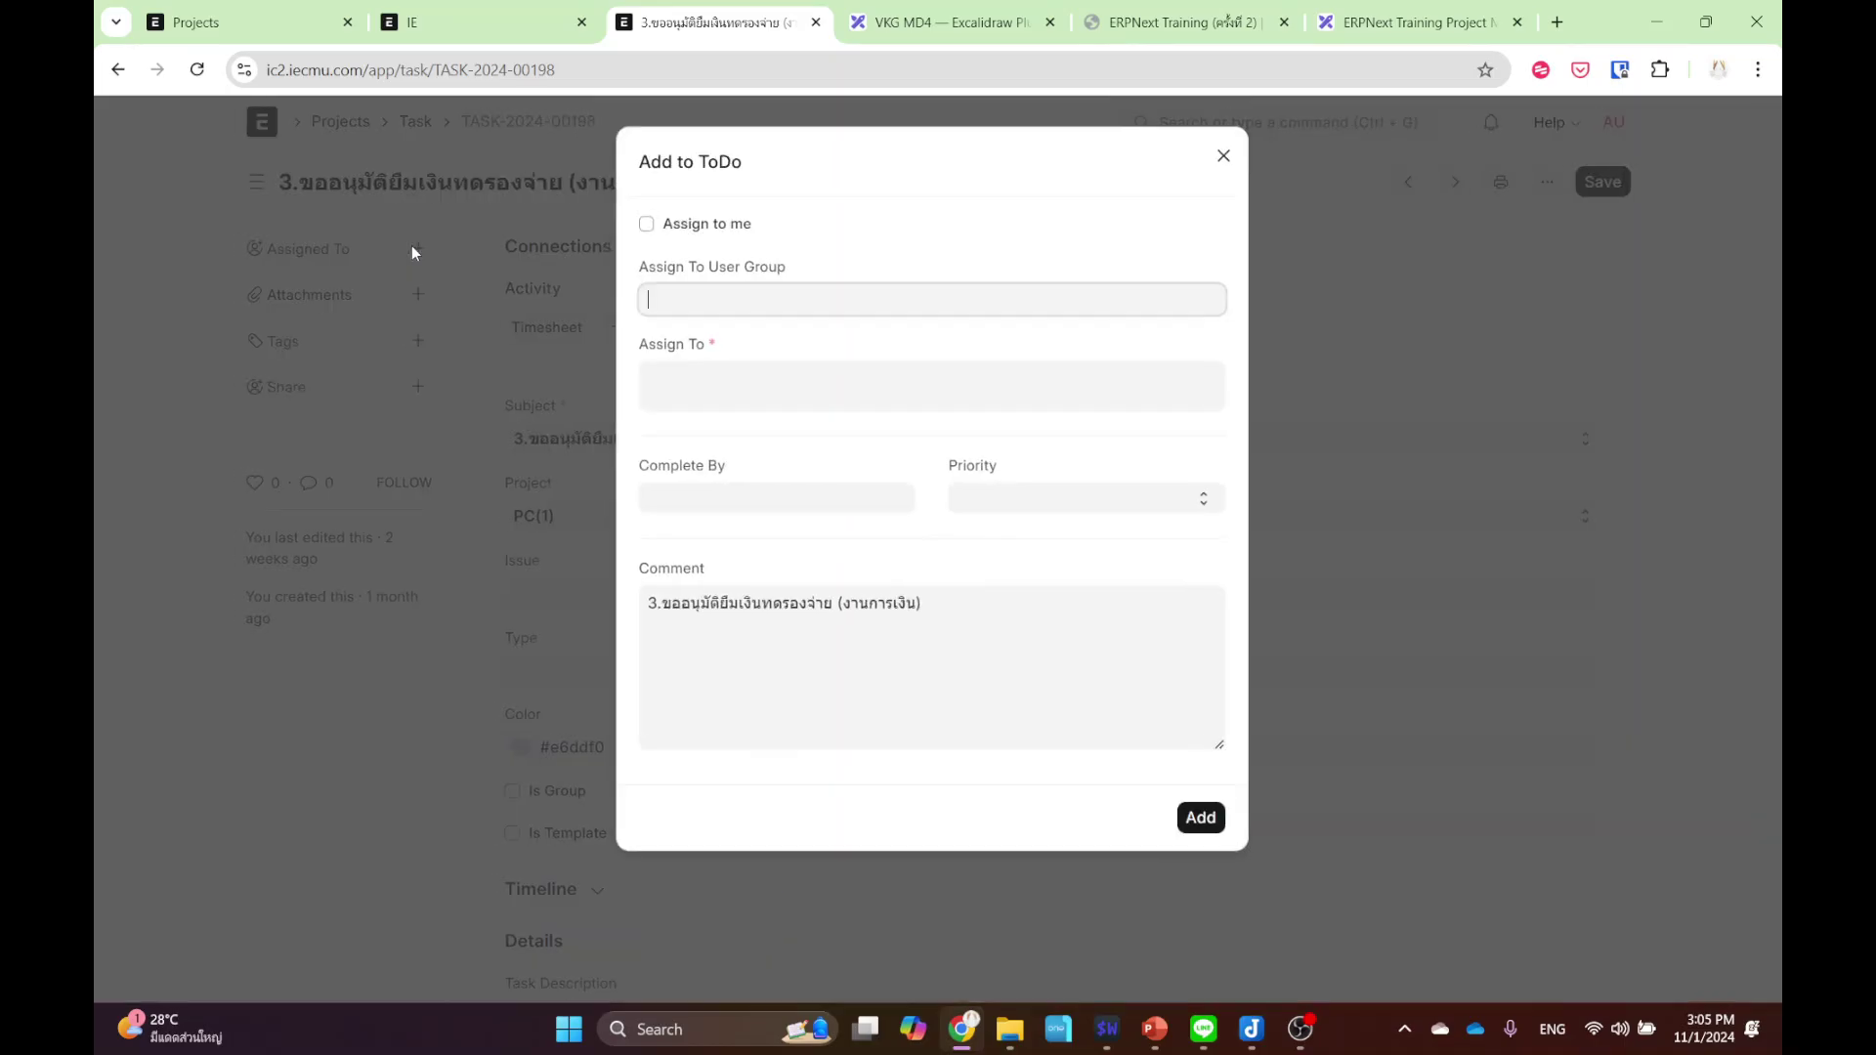
{"action": "left_click", "coordinate": [645, 297]}
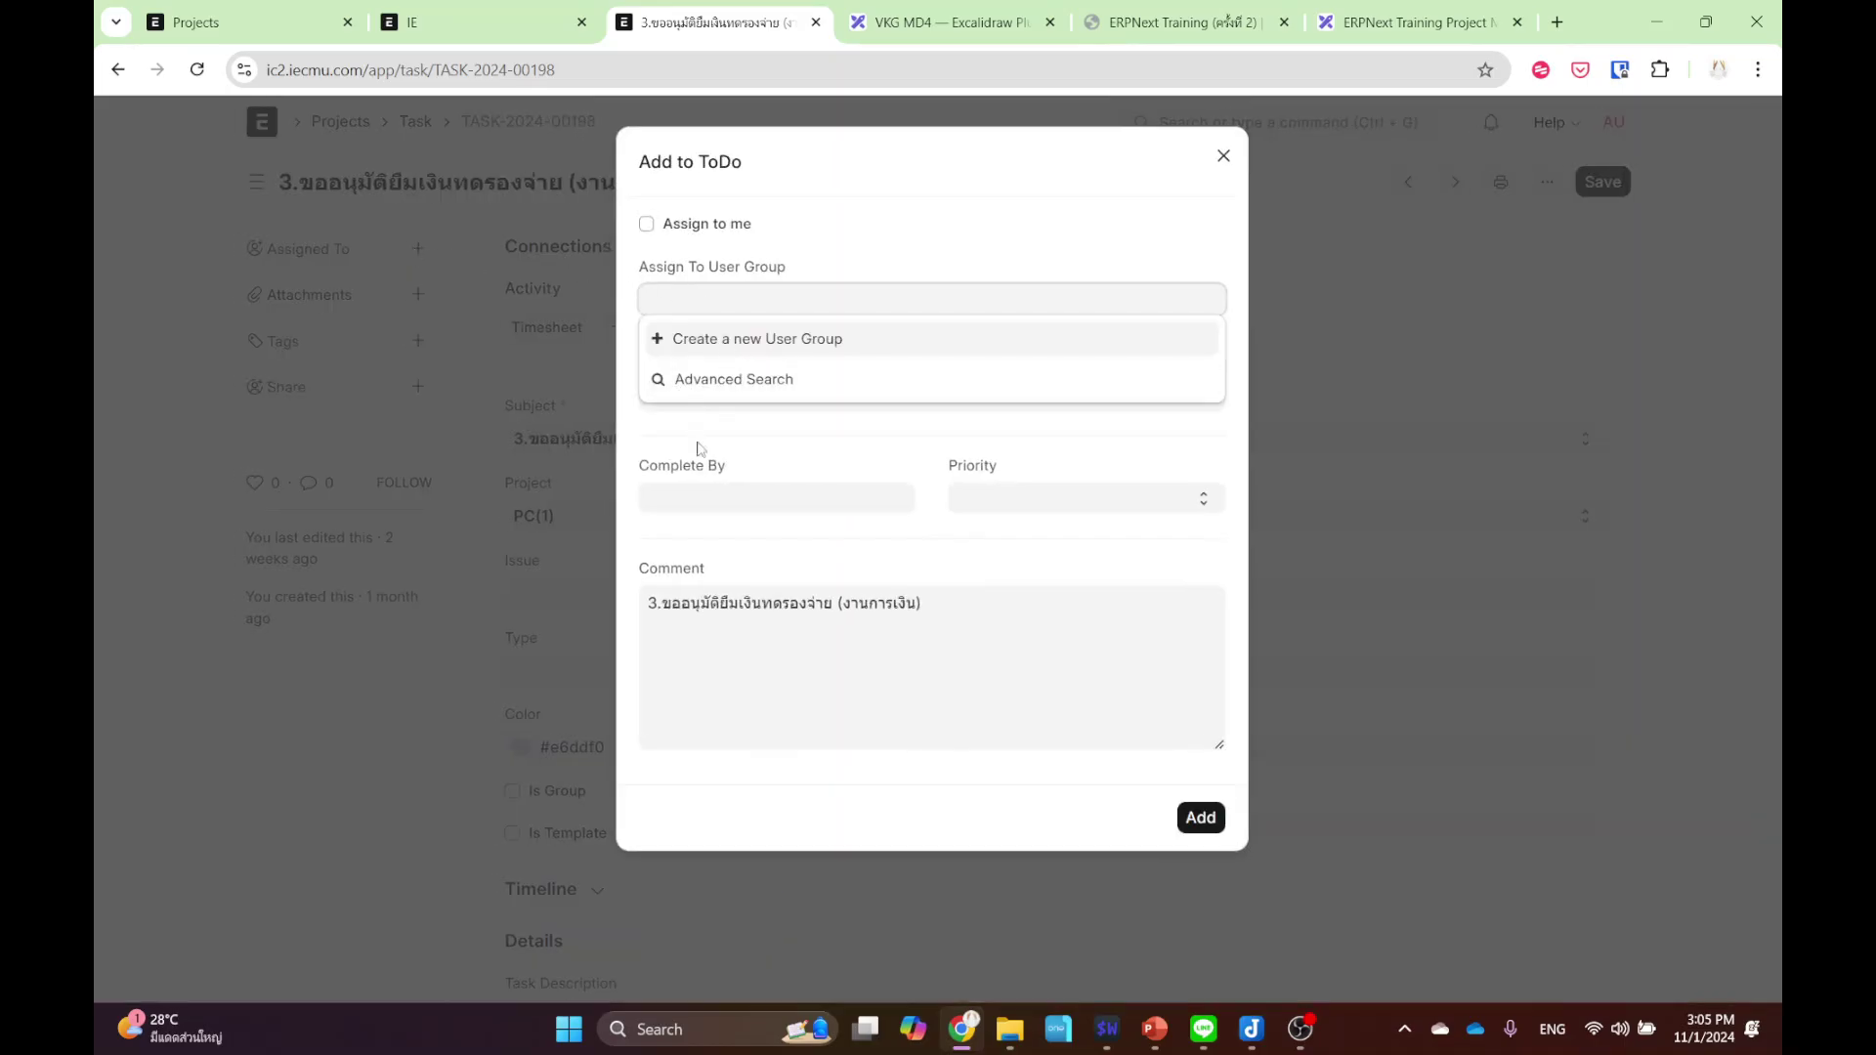
{"action": "left_click", "coordinate": [711, 451]}
{"action": "left_click", "coordinate": [702, 378]}
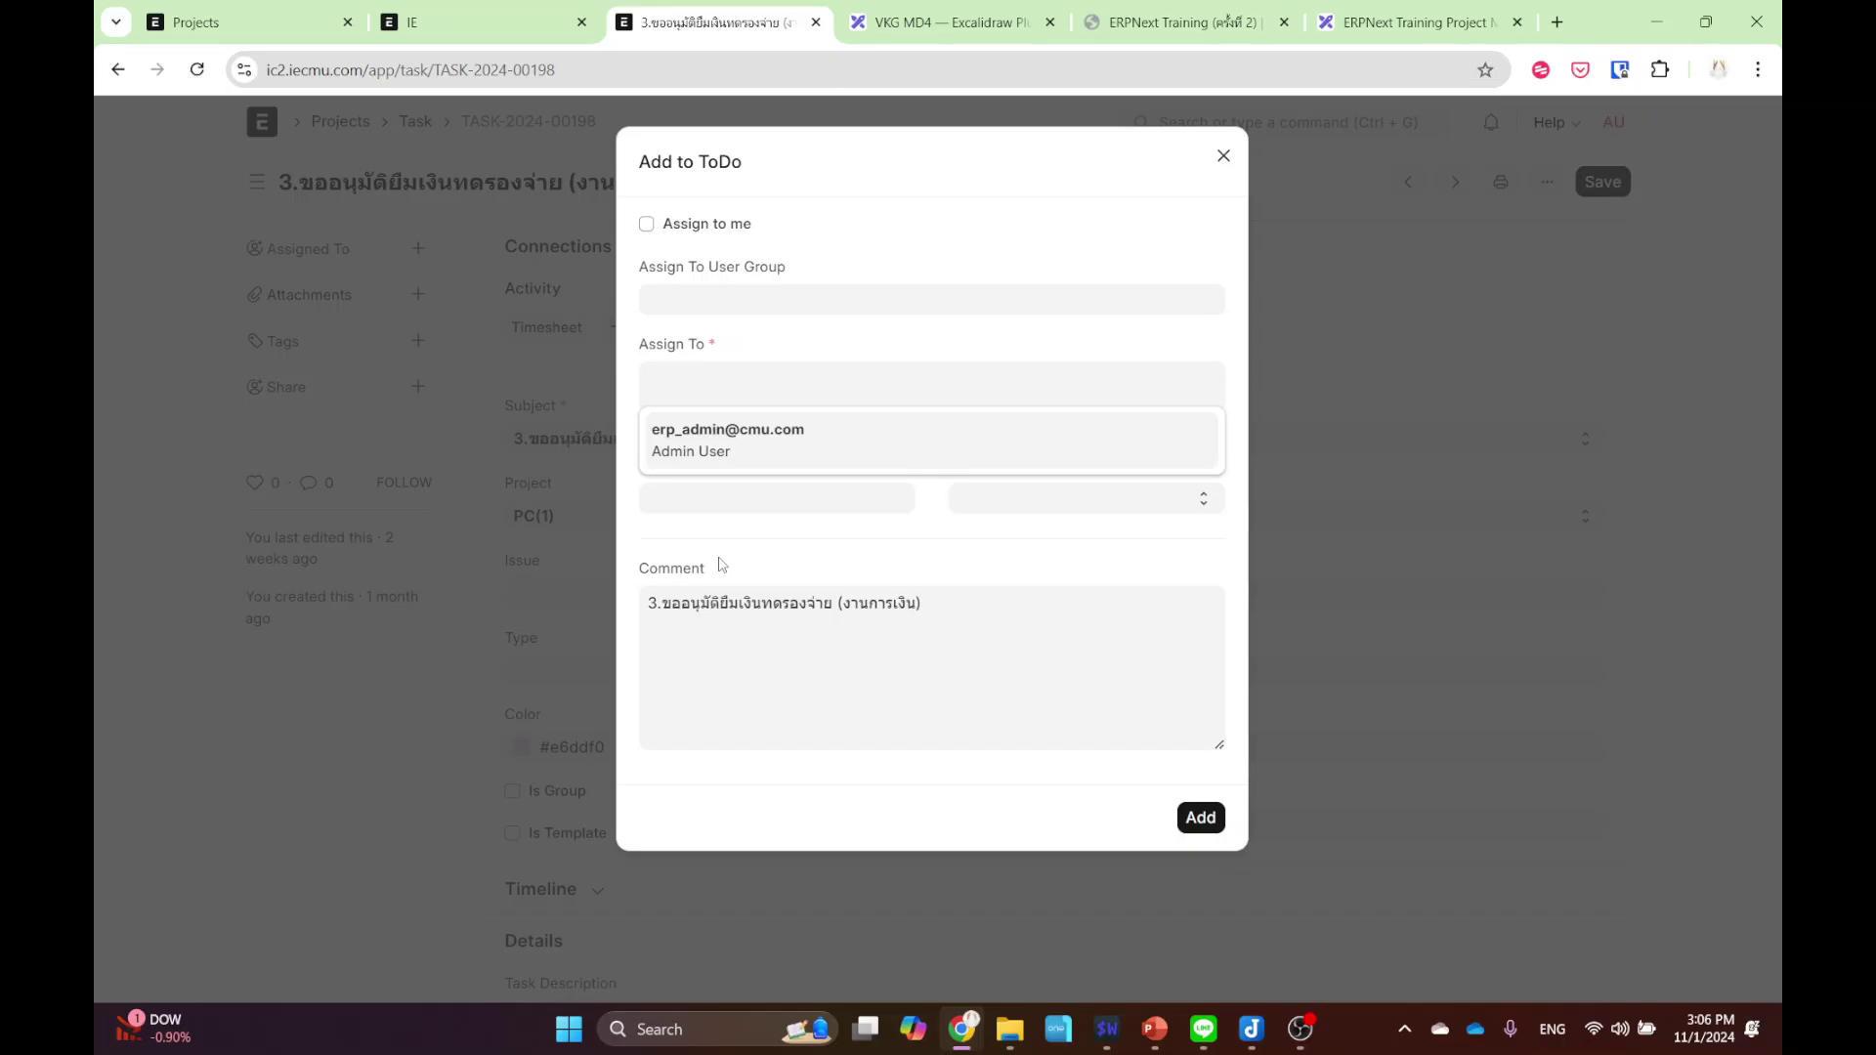
{"action": "left_click", "coordinate": [1223, 158]}
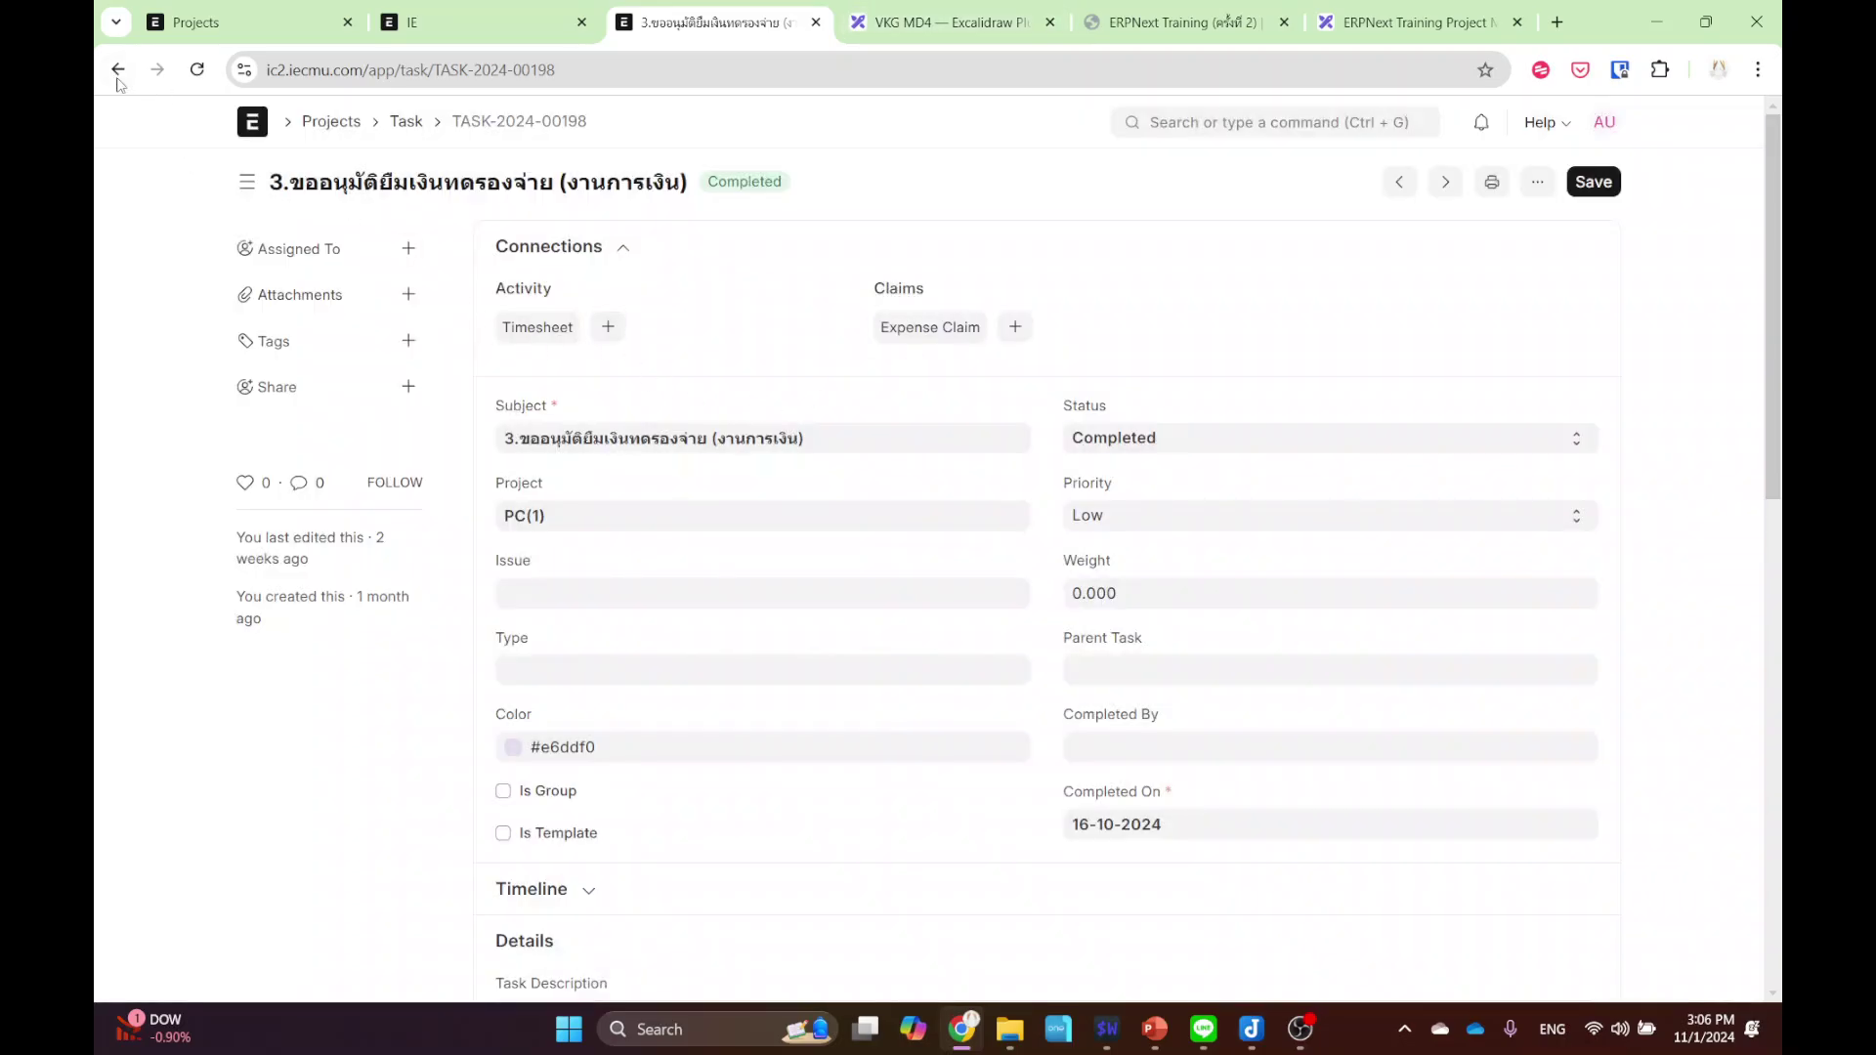
- Go back from the task through project PC(1) to the Project list
{"action": "left_click", "coordinate": [118, 82]}
{"action": "left_click", "coordinate": [117, 82]}
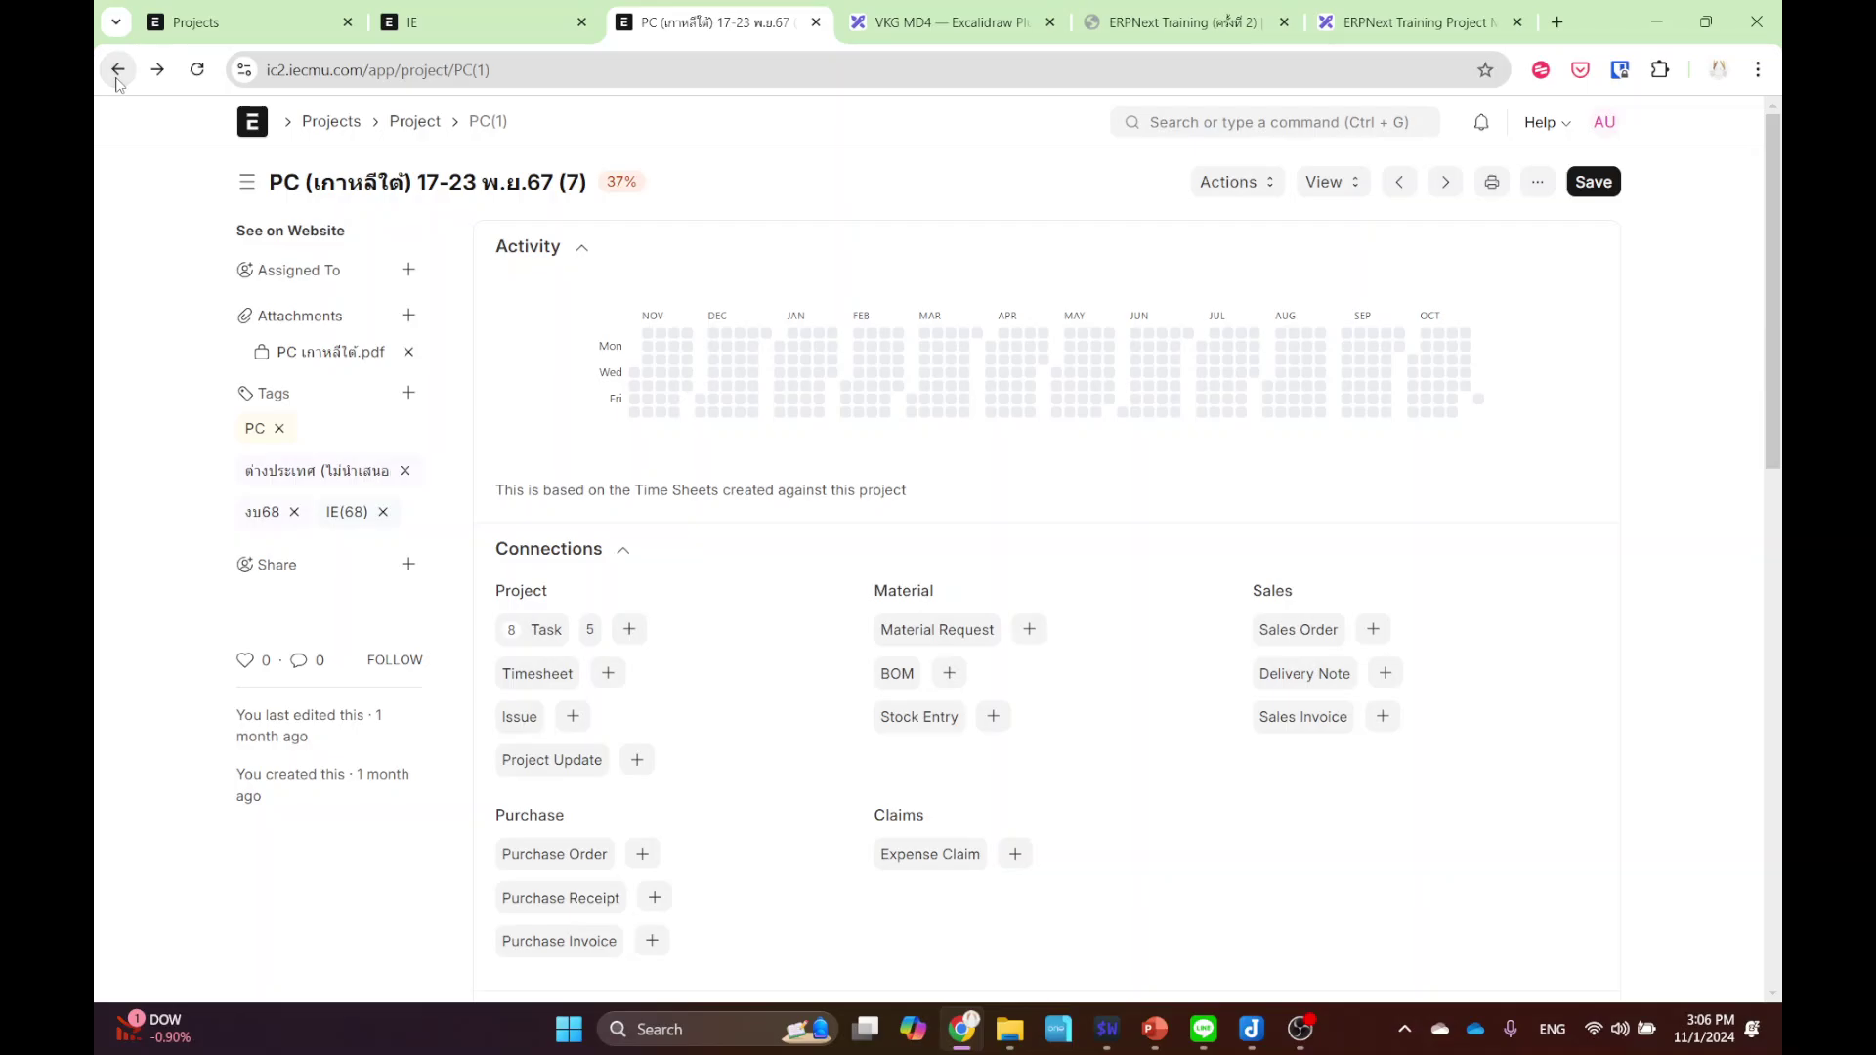
{"action": "left_click", "coordinate": [117, 80]}
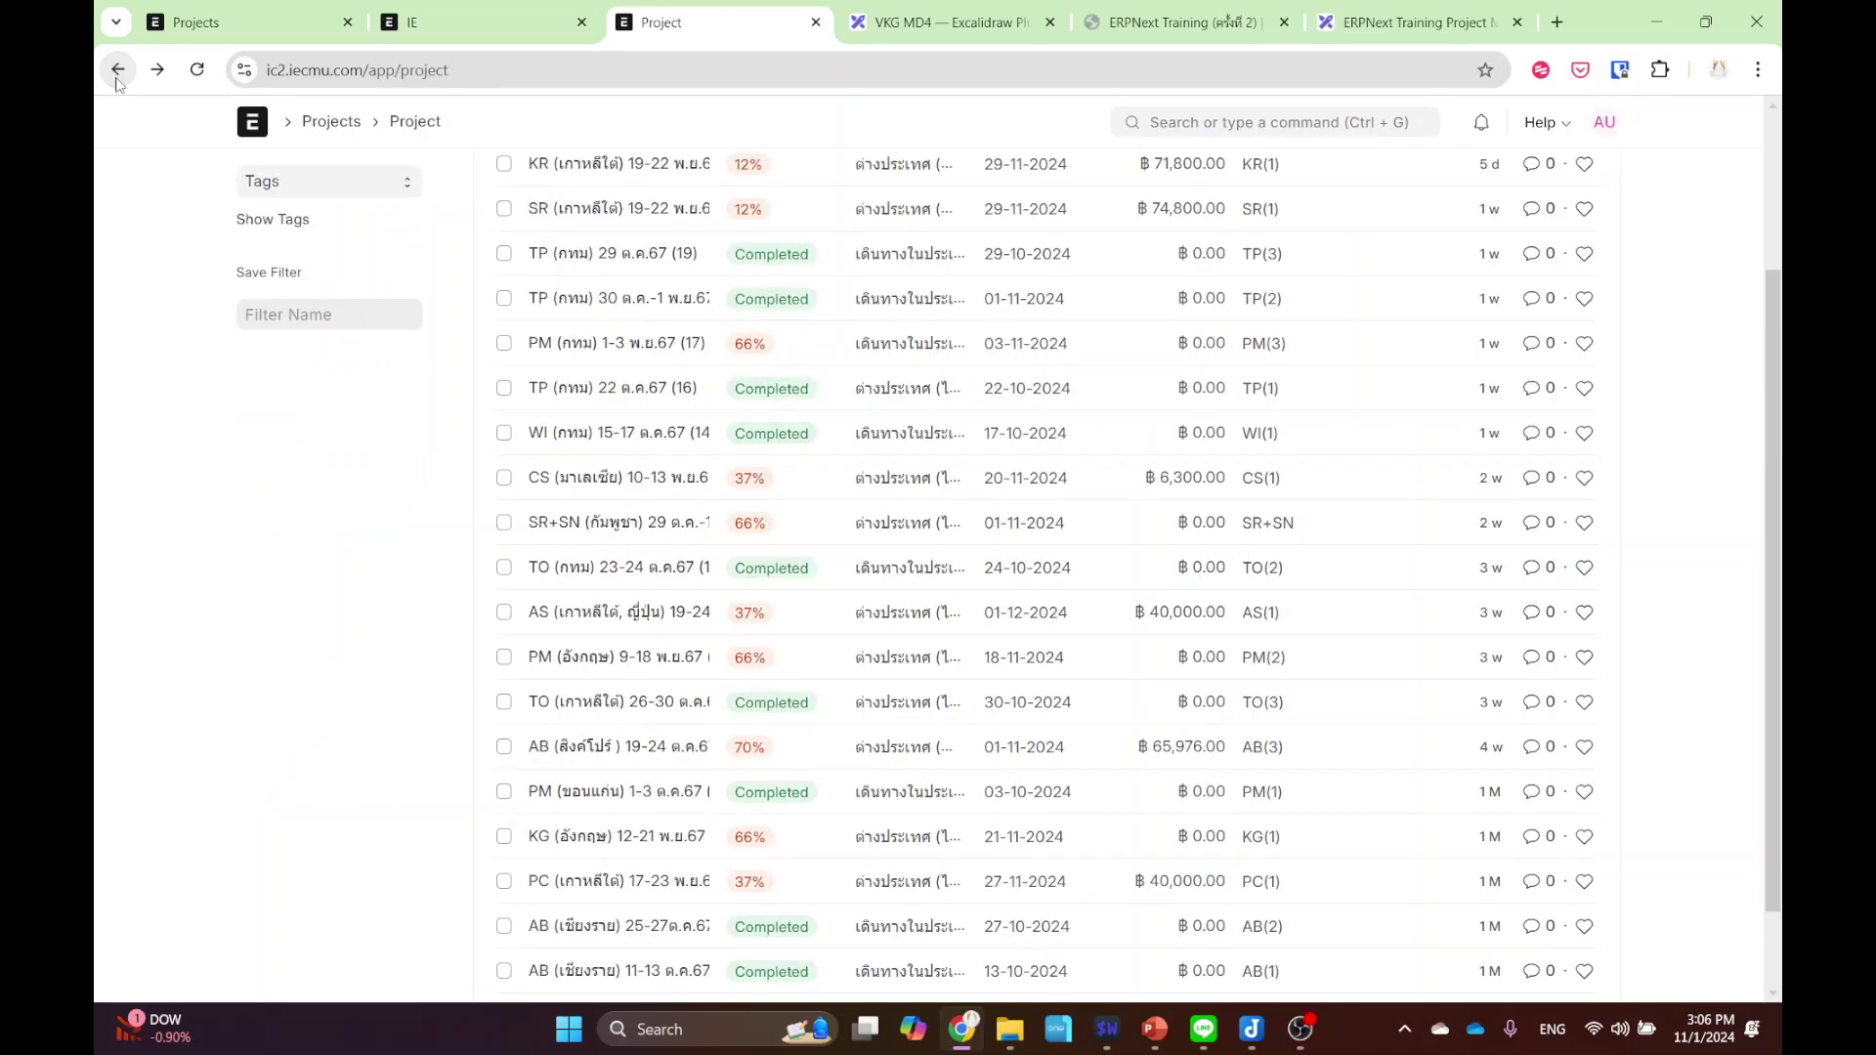
- Check the Open-filtered Project list on the localhost site, and compare it with the Project list on ic2.iecmu.com
{"action": "left_click", "coordinate": [262, 28]}
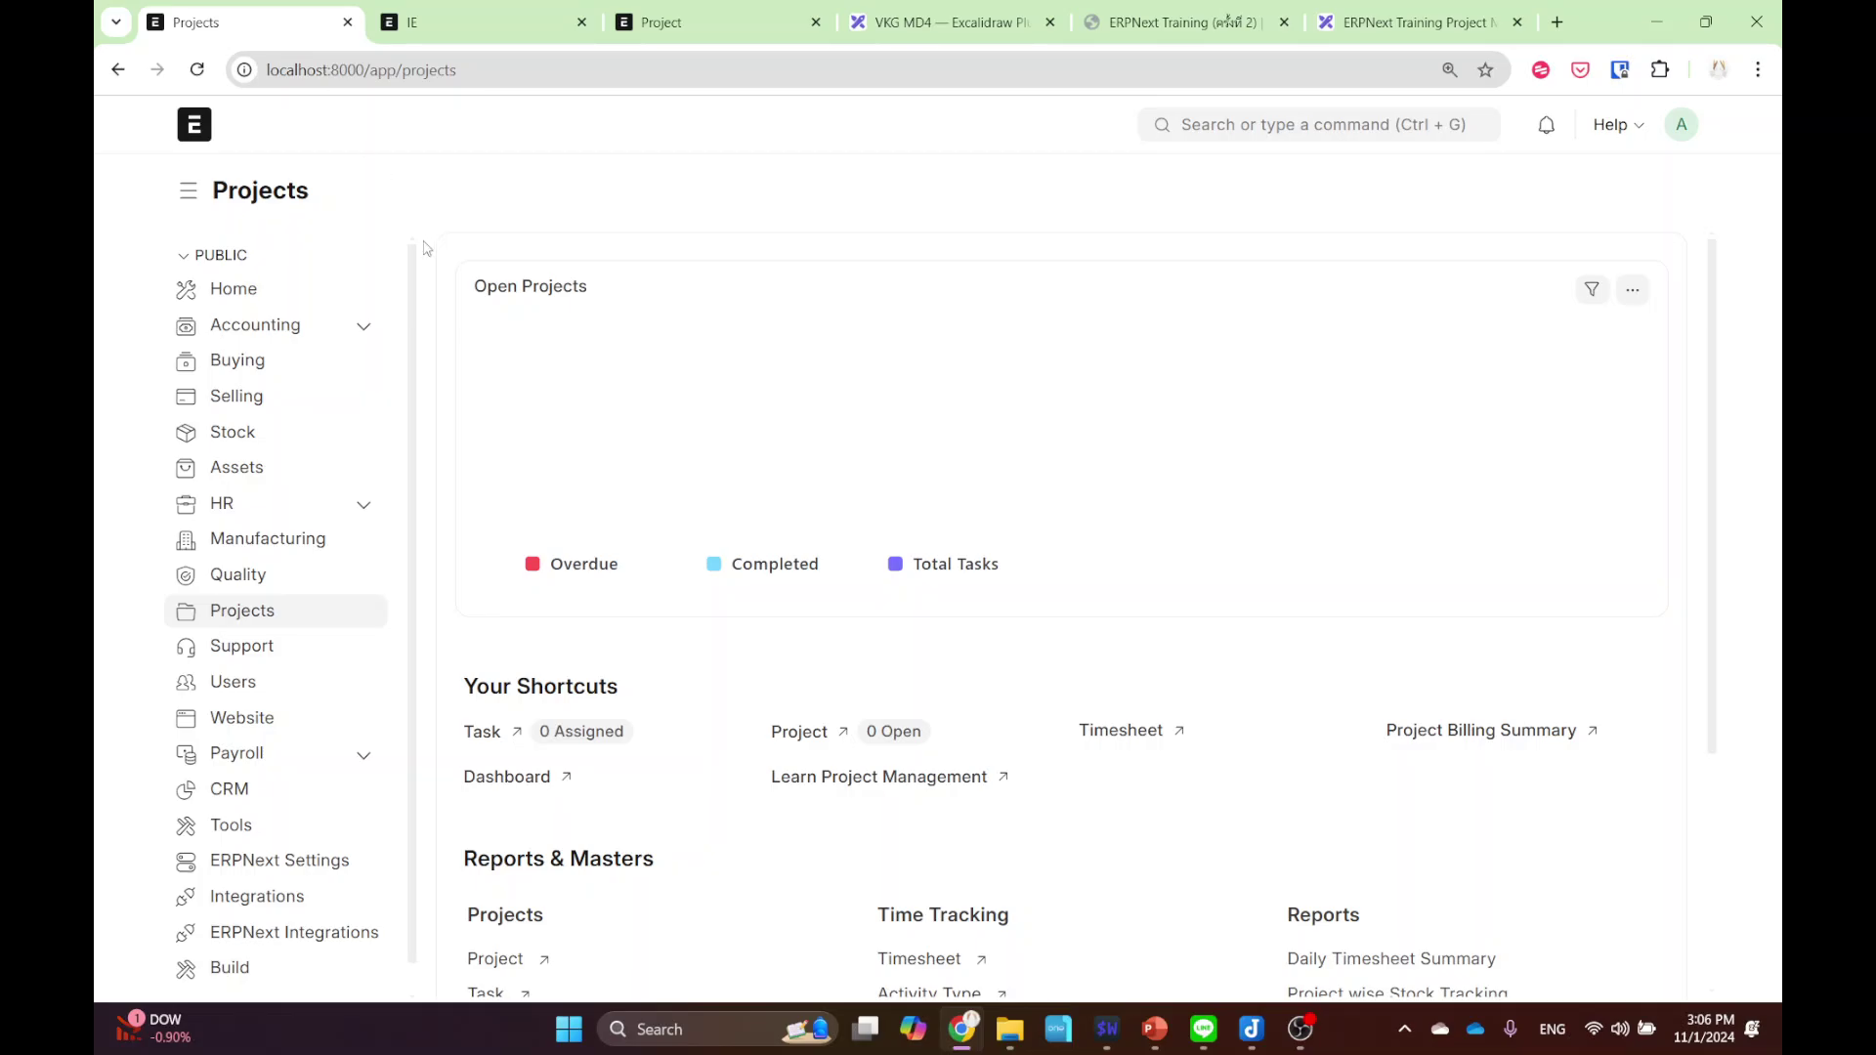
{"action": "scroll", "coordinate": [599, 541], "scroll_direction": "down", "scroll_amount": 3}
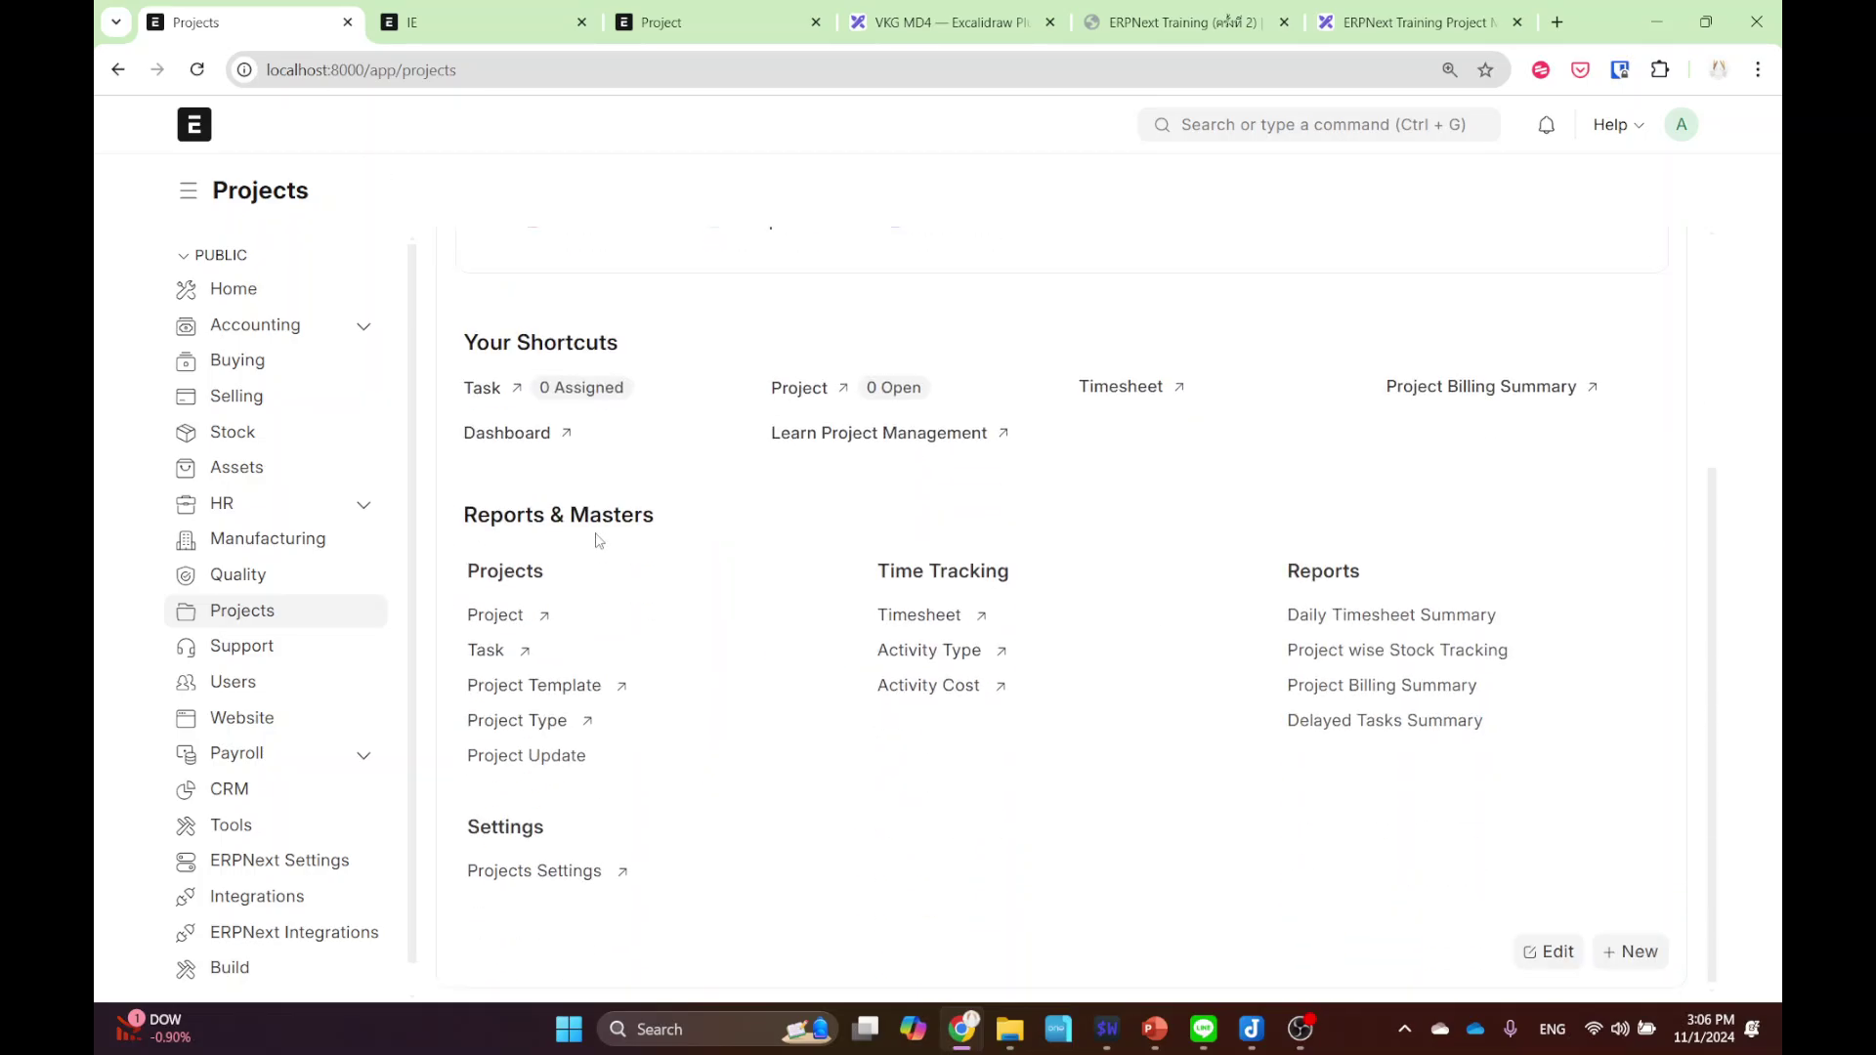
{"action": "left_click", "coordinate": [496, 613]}
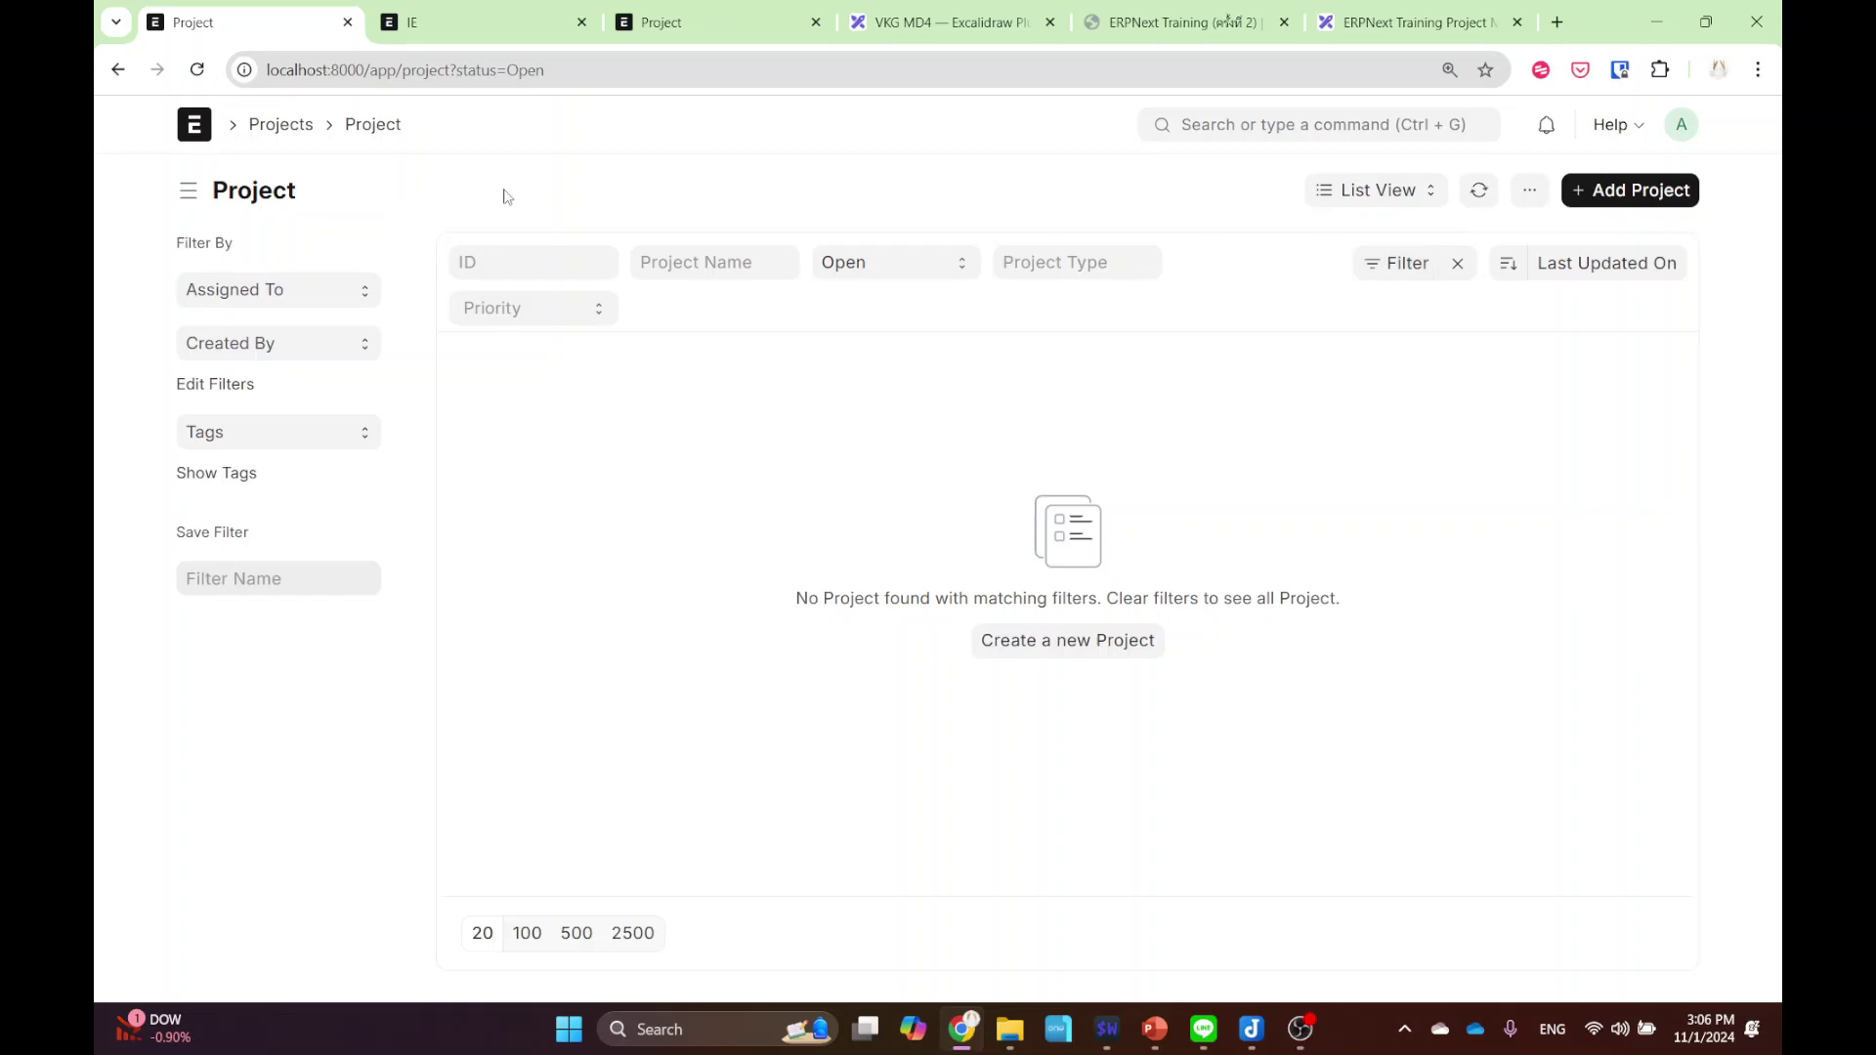
{"action": "left_click", "coordinate": [303, 133]}
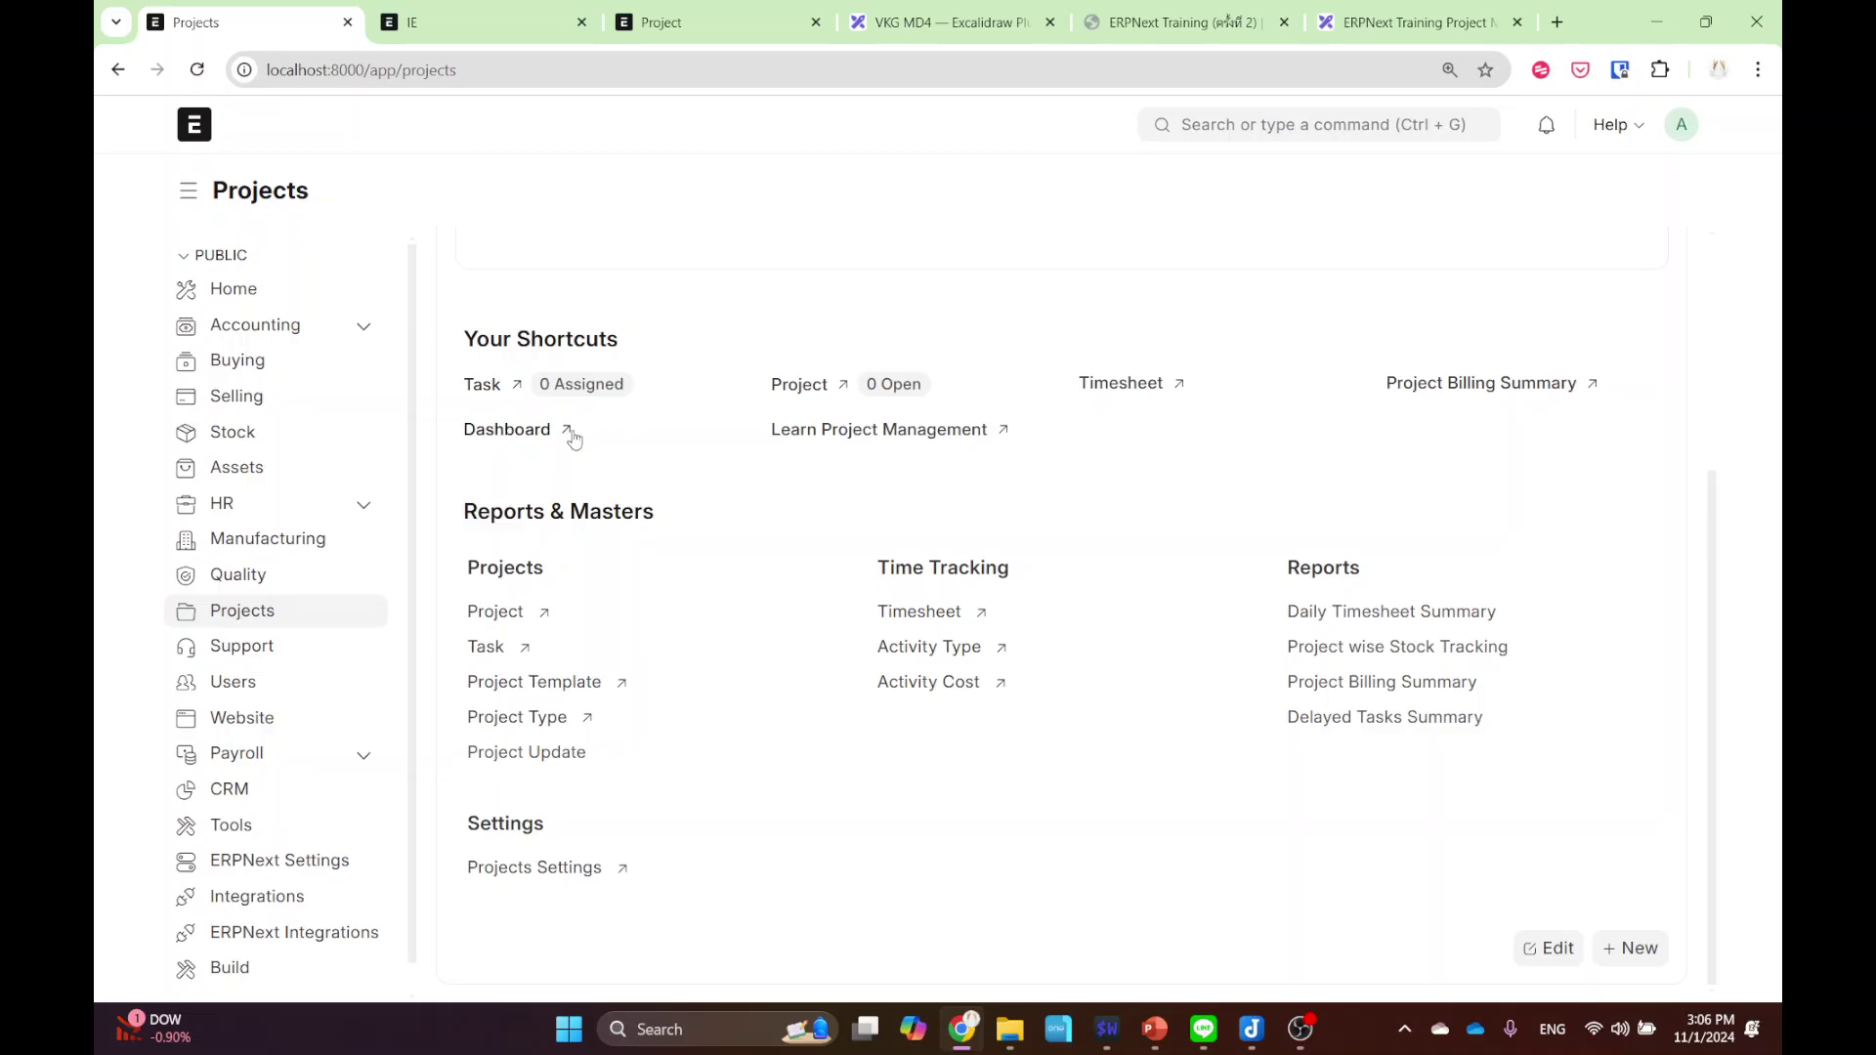
{"action": "left_click", "coordinate": [500, 613]}
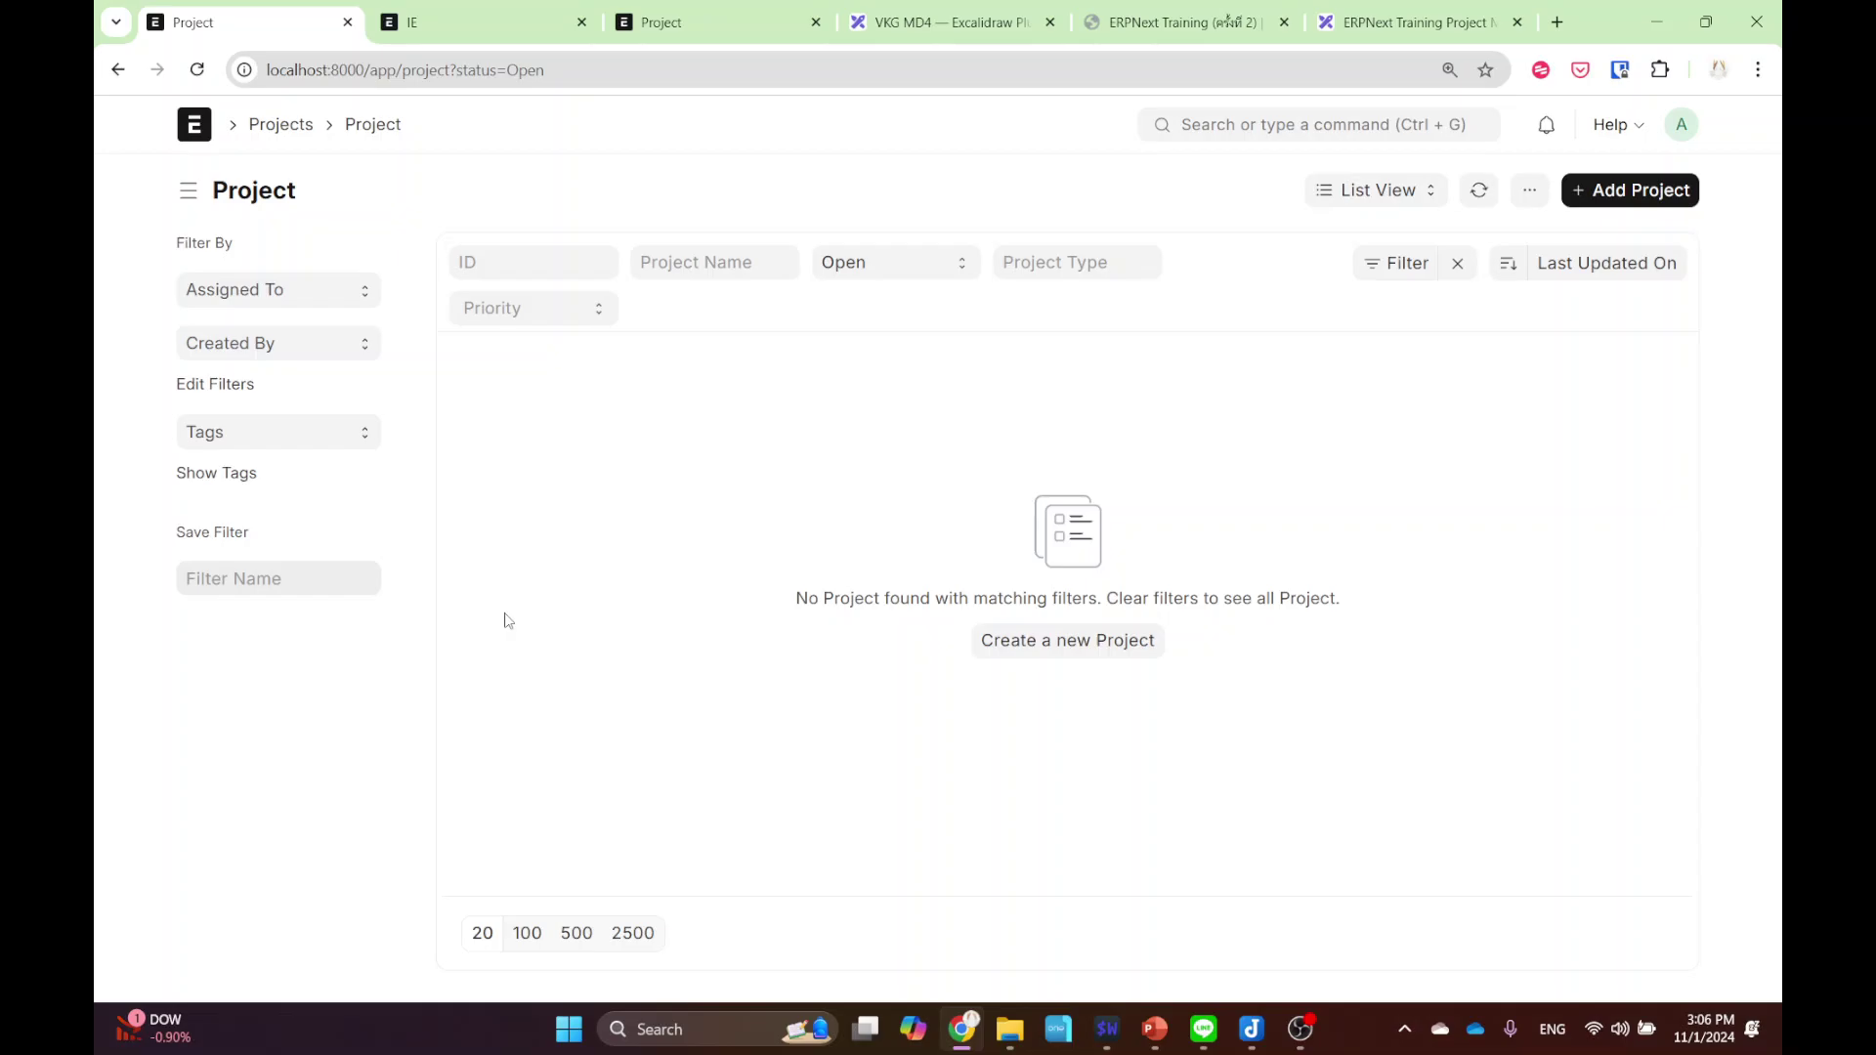
{"action": "left_click", "coordinate": [700, 10]}
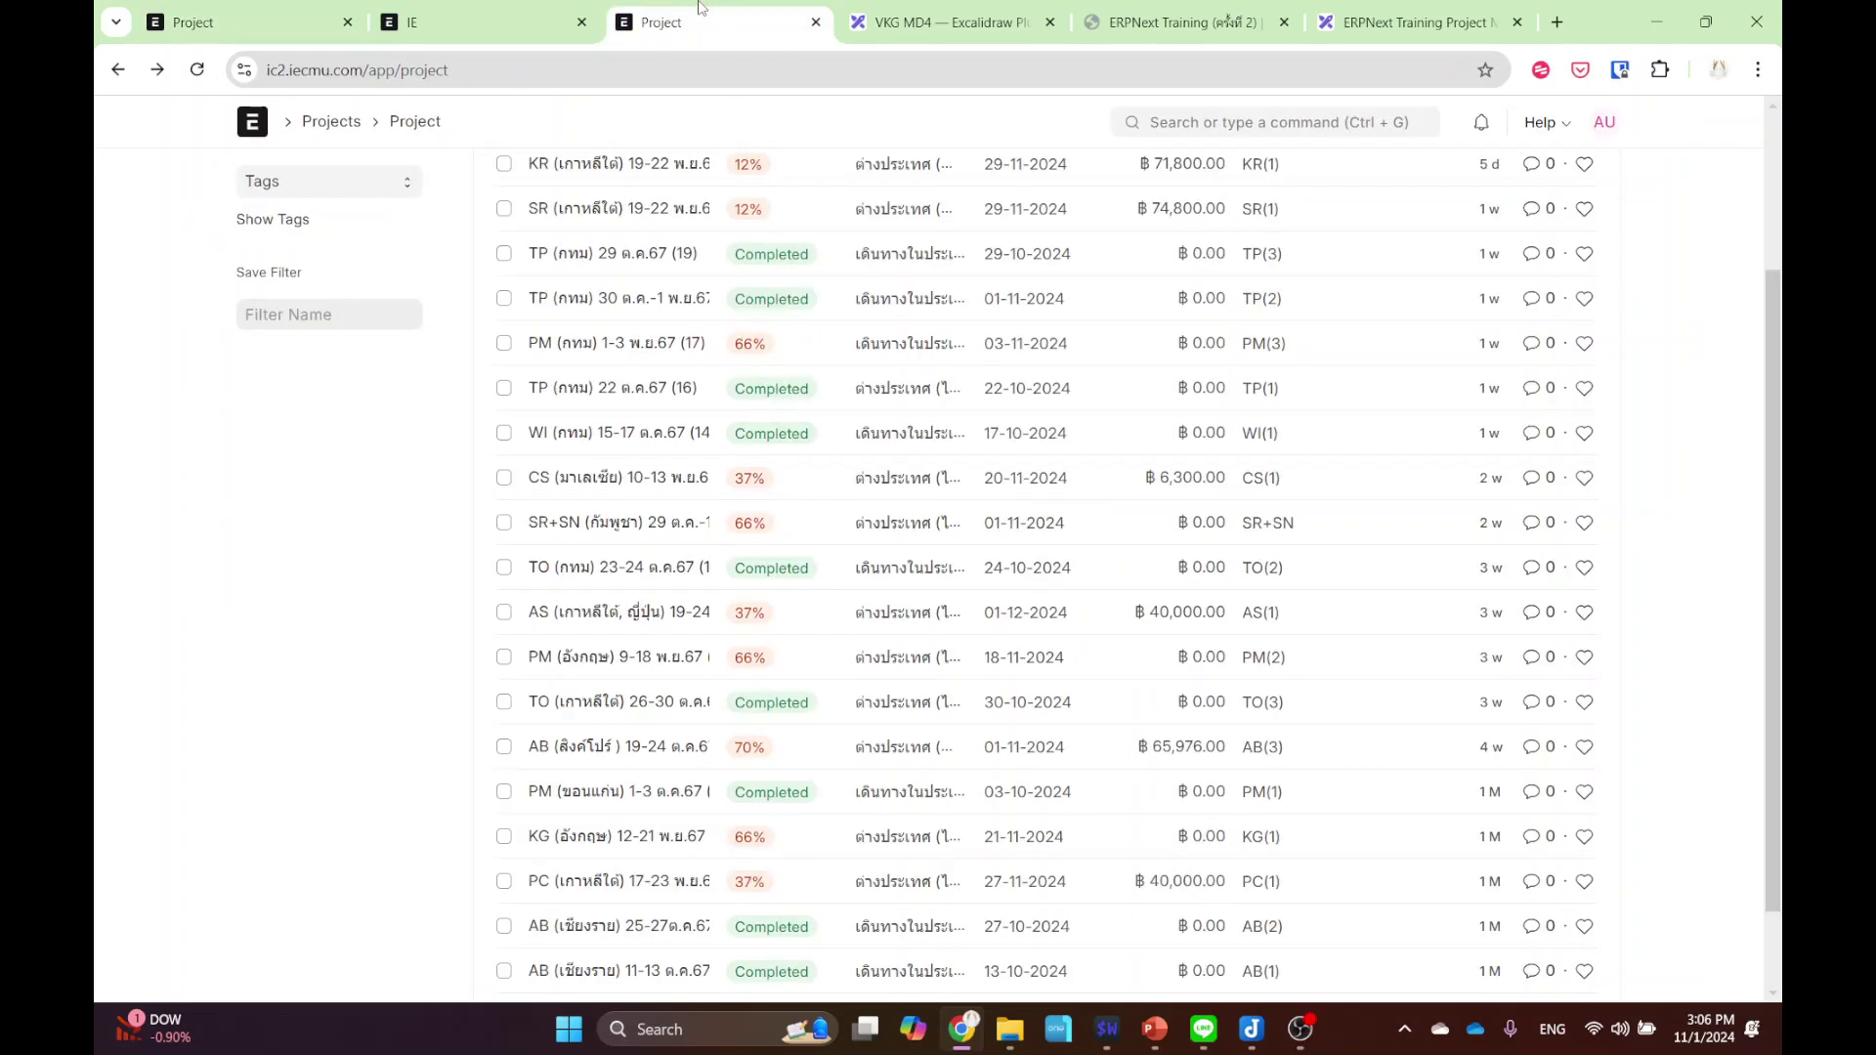
{"action": "scroll", "coordinate": [384, 371], "scroll_direction": "up", "scroll_amount": 3}
- Leave the IE company record for Home on the localhost site, and reopen the Projects workspace in its first tab
{"action": "left_click", "coordinate": [452, 21]}
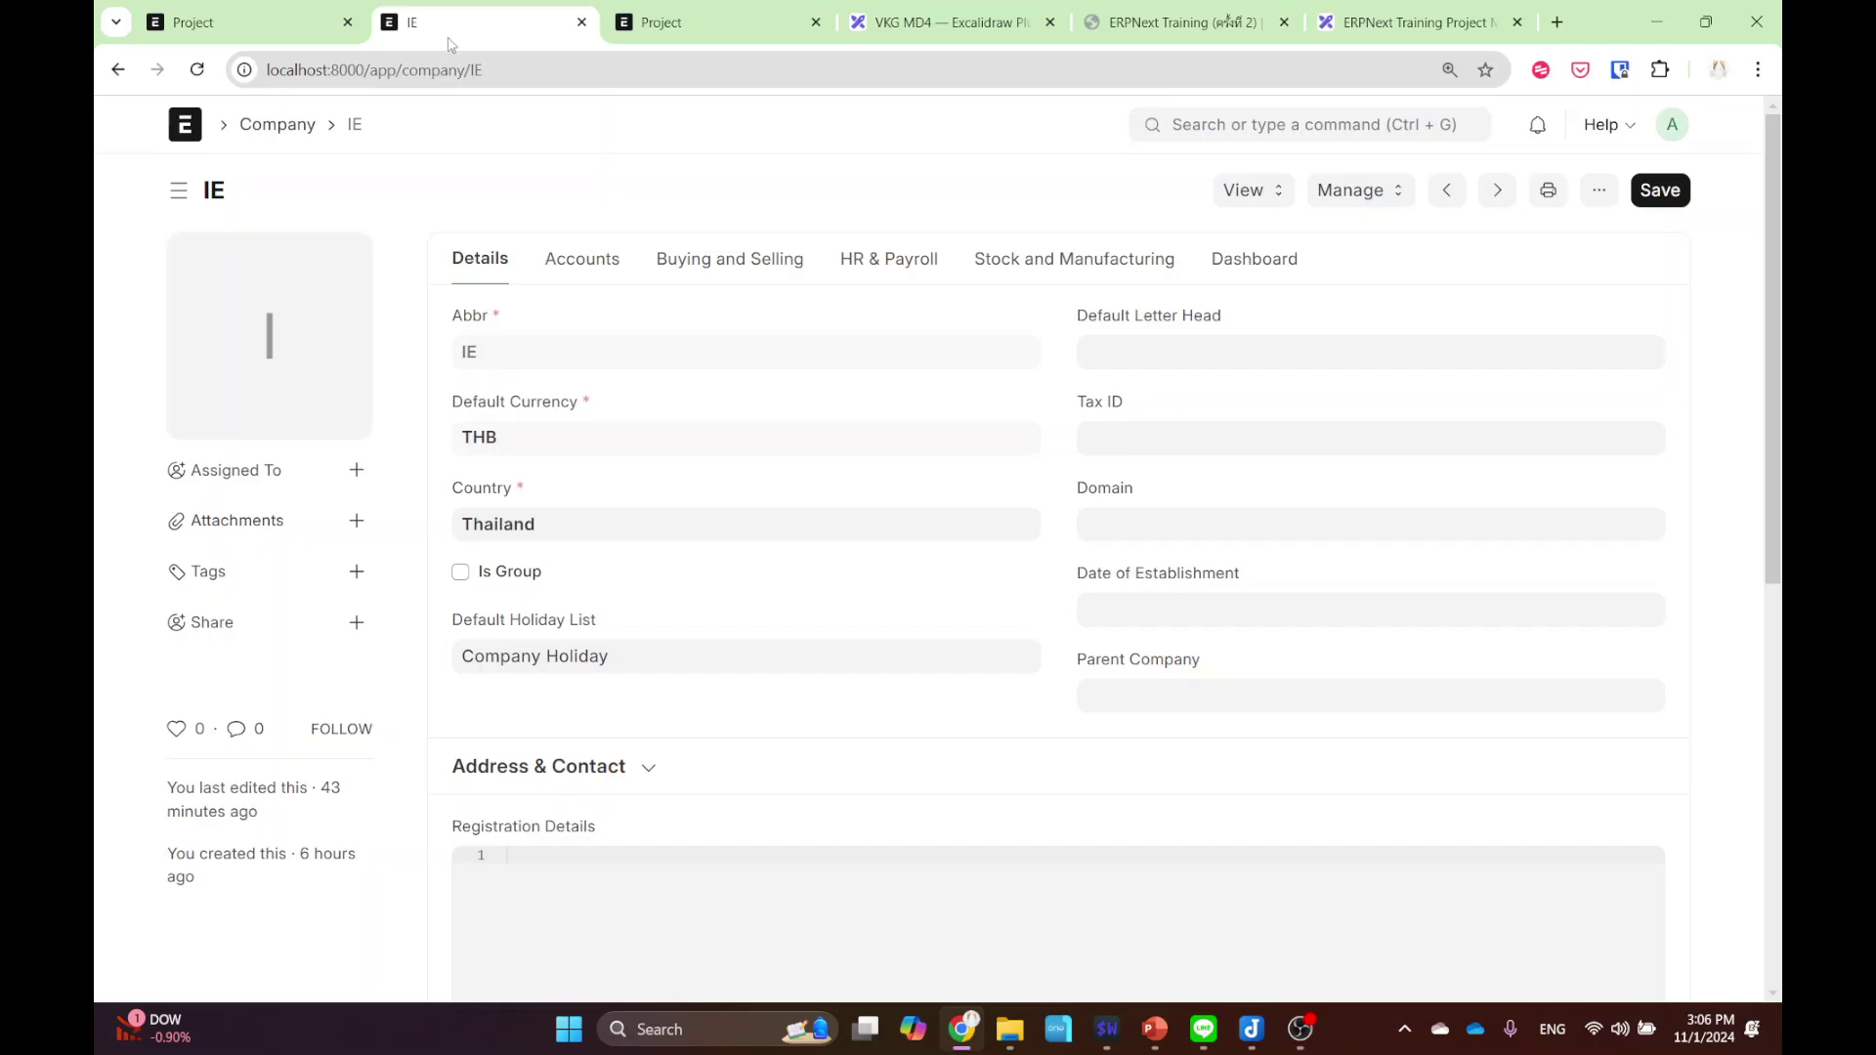
{"action": "left_click", "coordinate": [278, 124]}
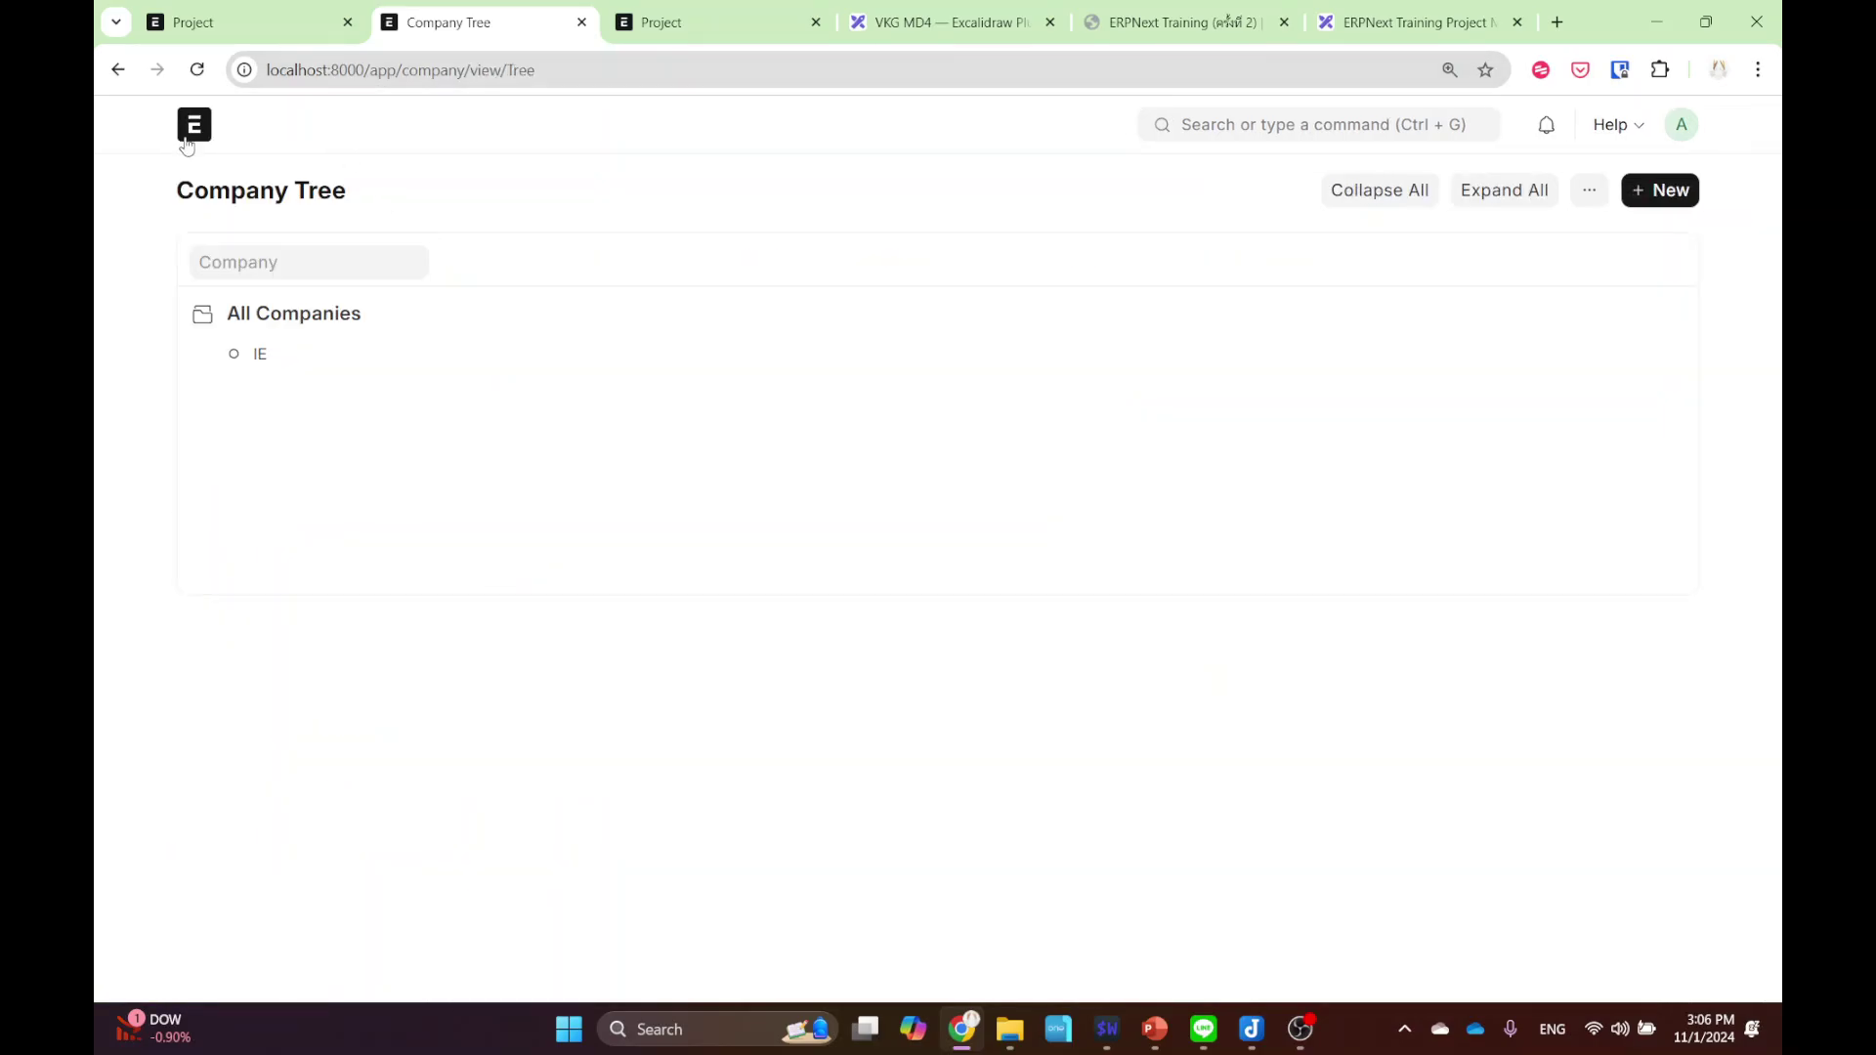
{"action": "key", "text": "ctrl+1"}
{"action": "left_click", "coordinate": [235, 133]}
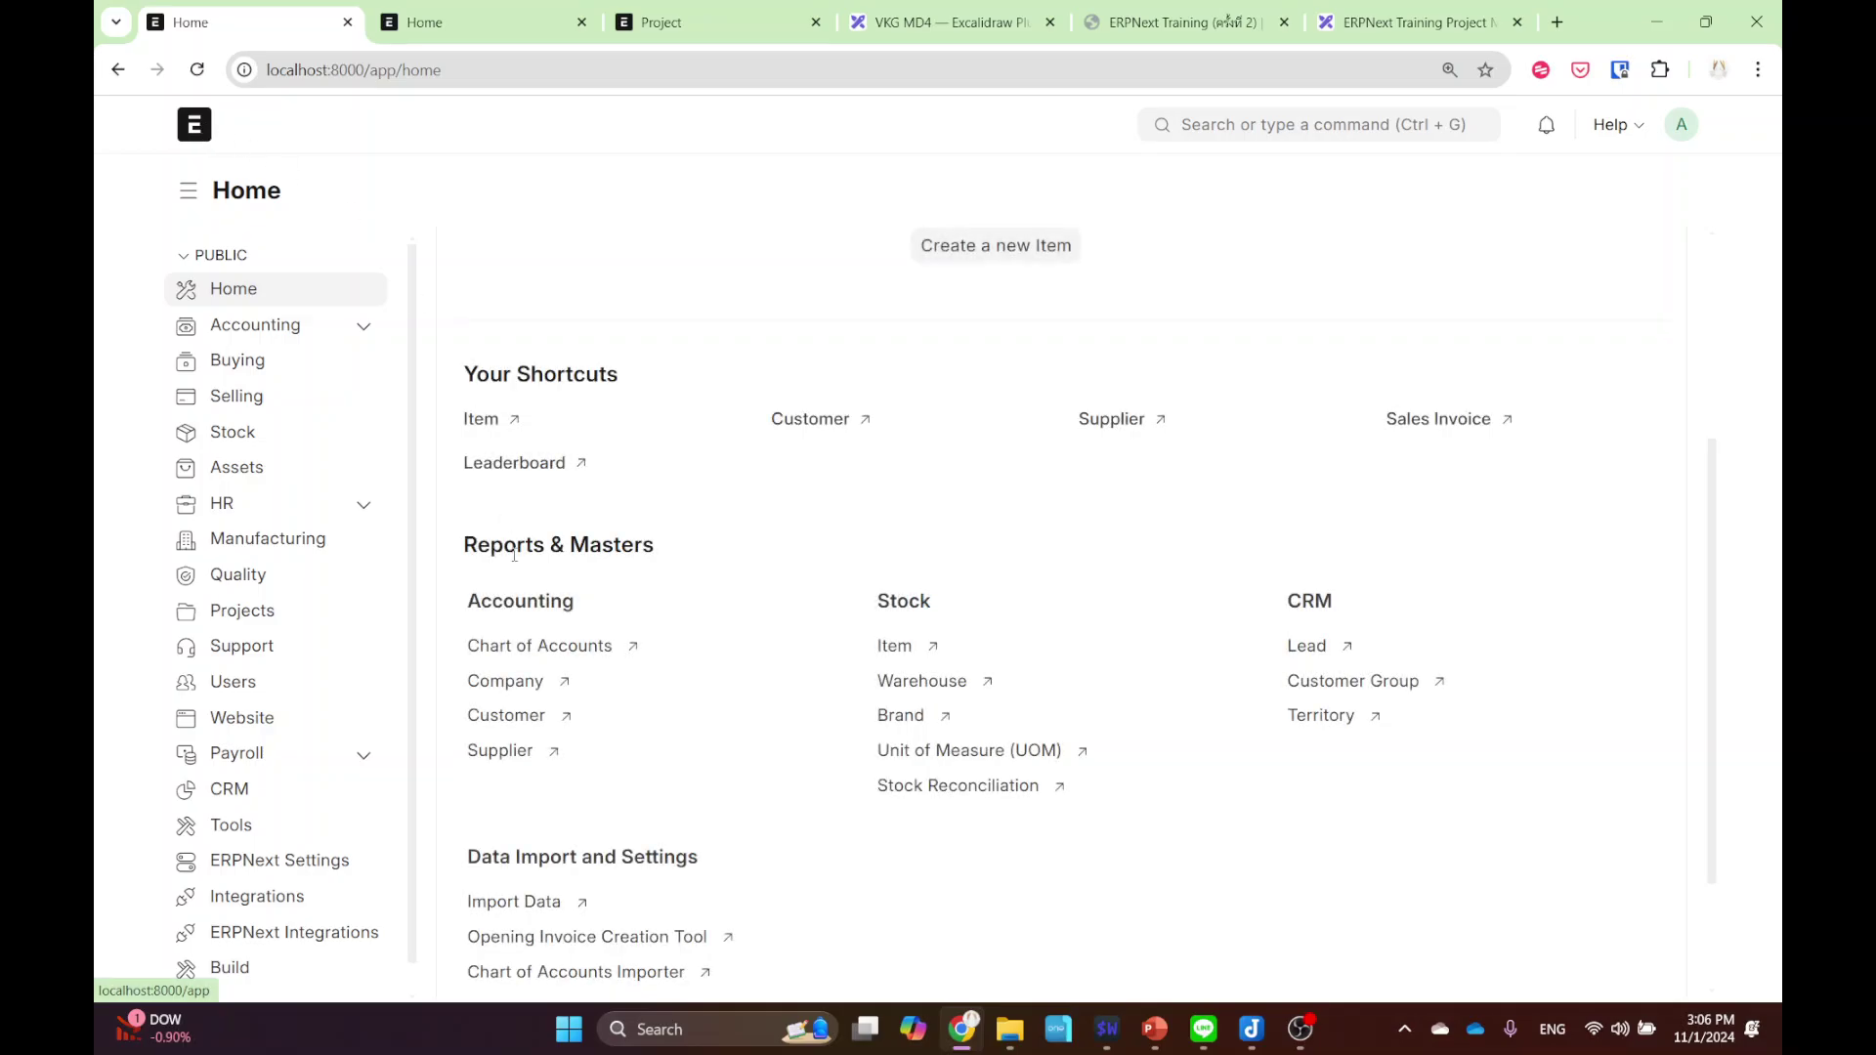
{"action": "left_click", "coordinate": [256, 614]}
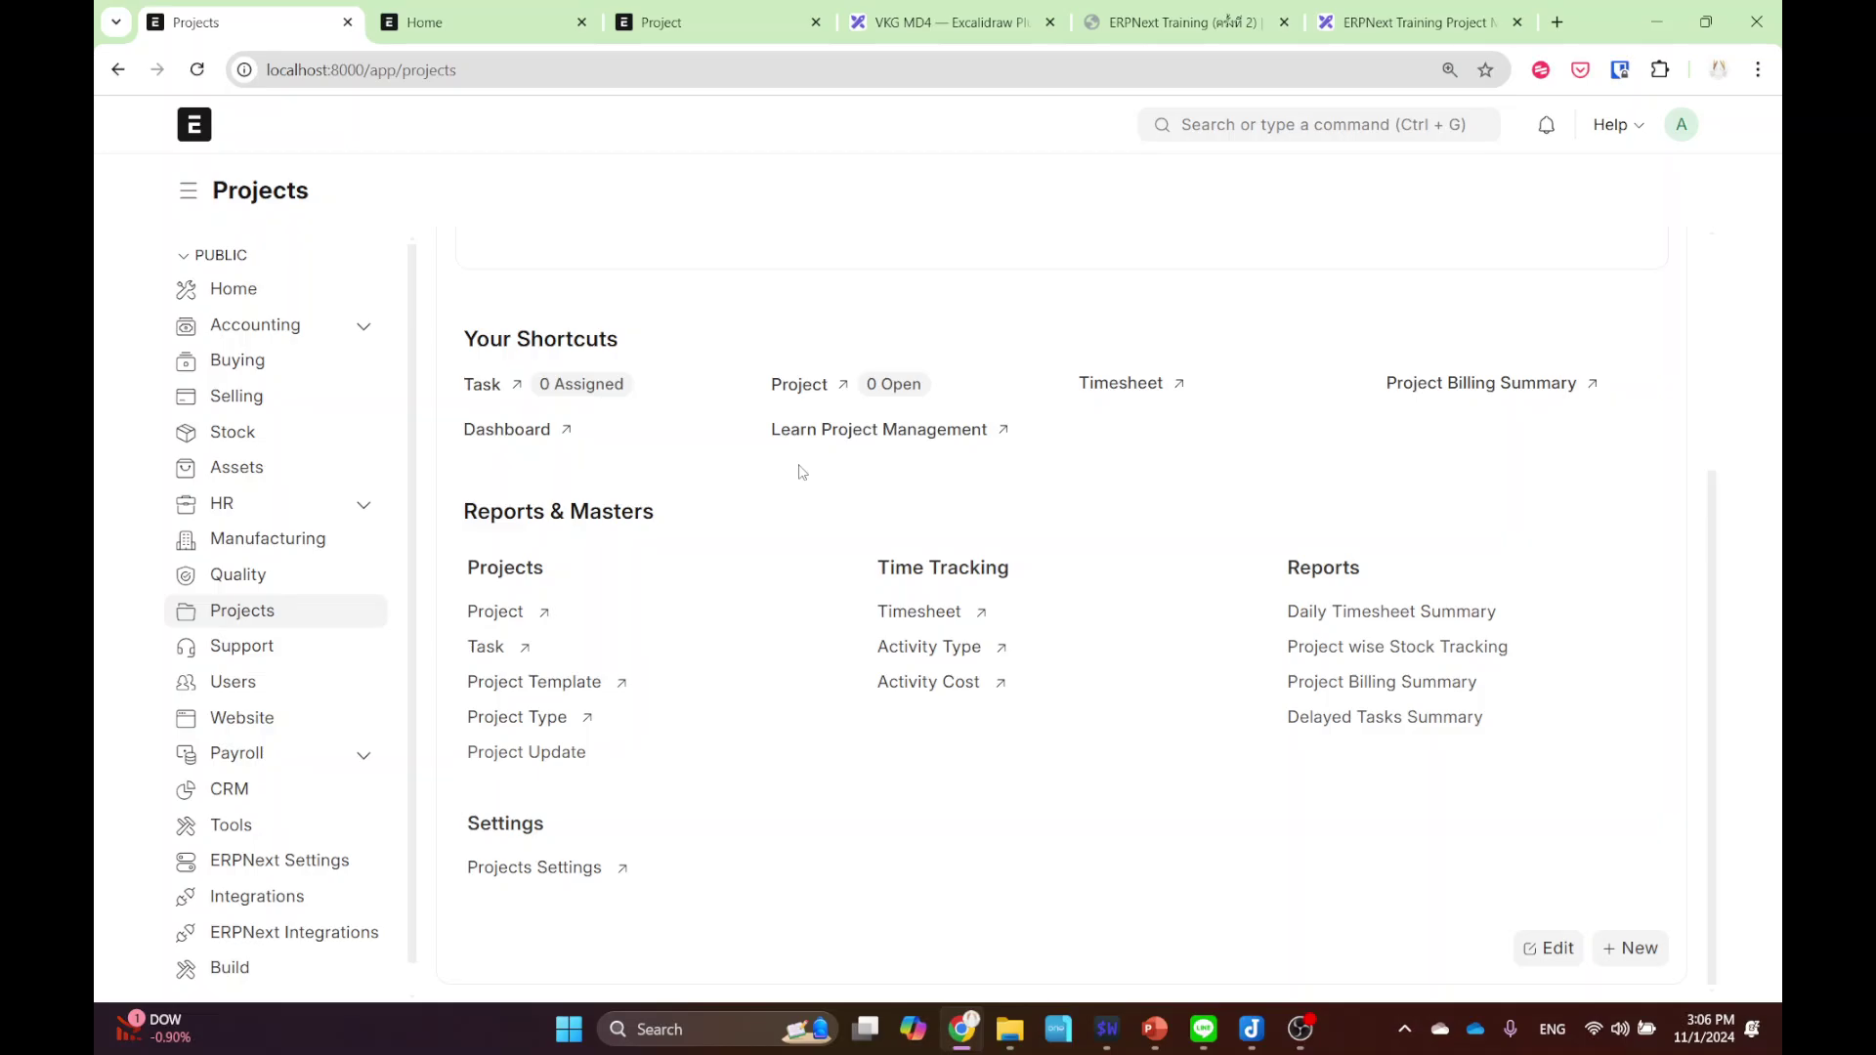
- Bring the ic2.iecmu.com site back to its Projects workspace, and return to the localhost site
{"action": "left_click", "coordinate": [721, 20]}
{"action": "left_click", "coordinate": [331, 122]}
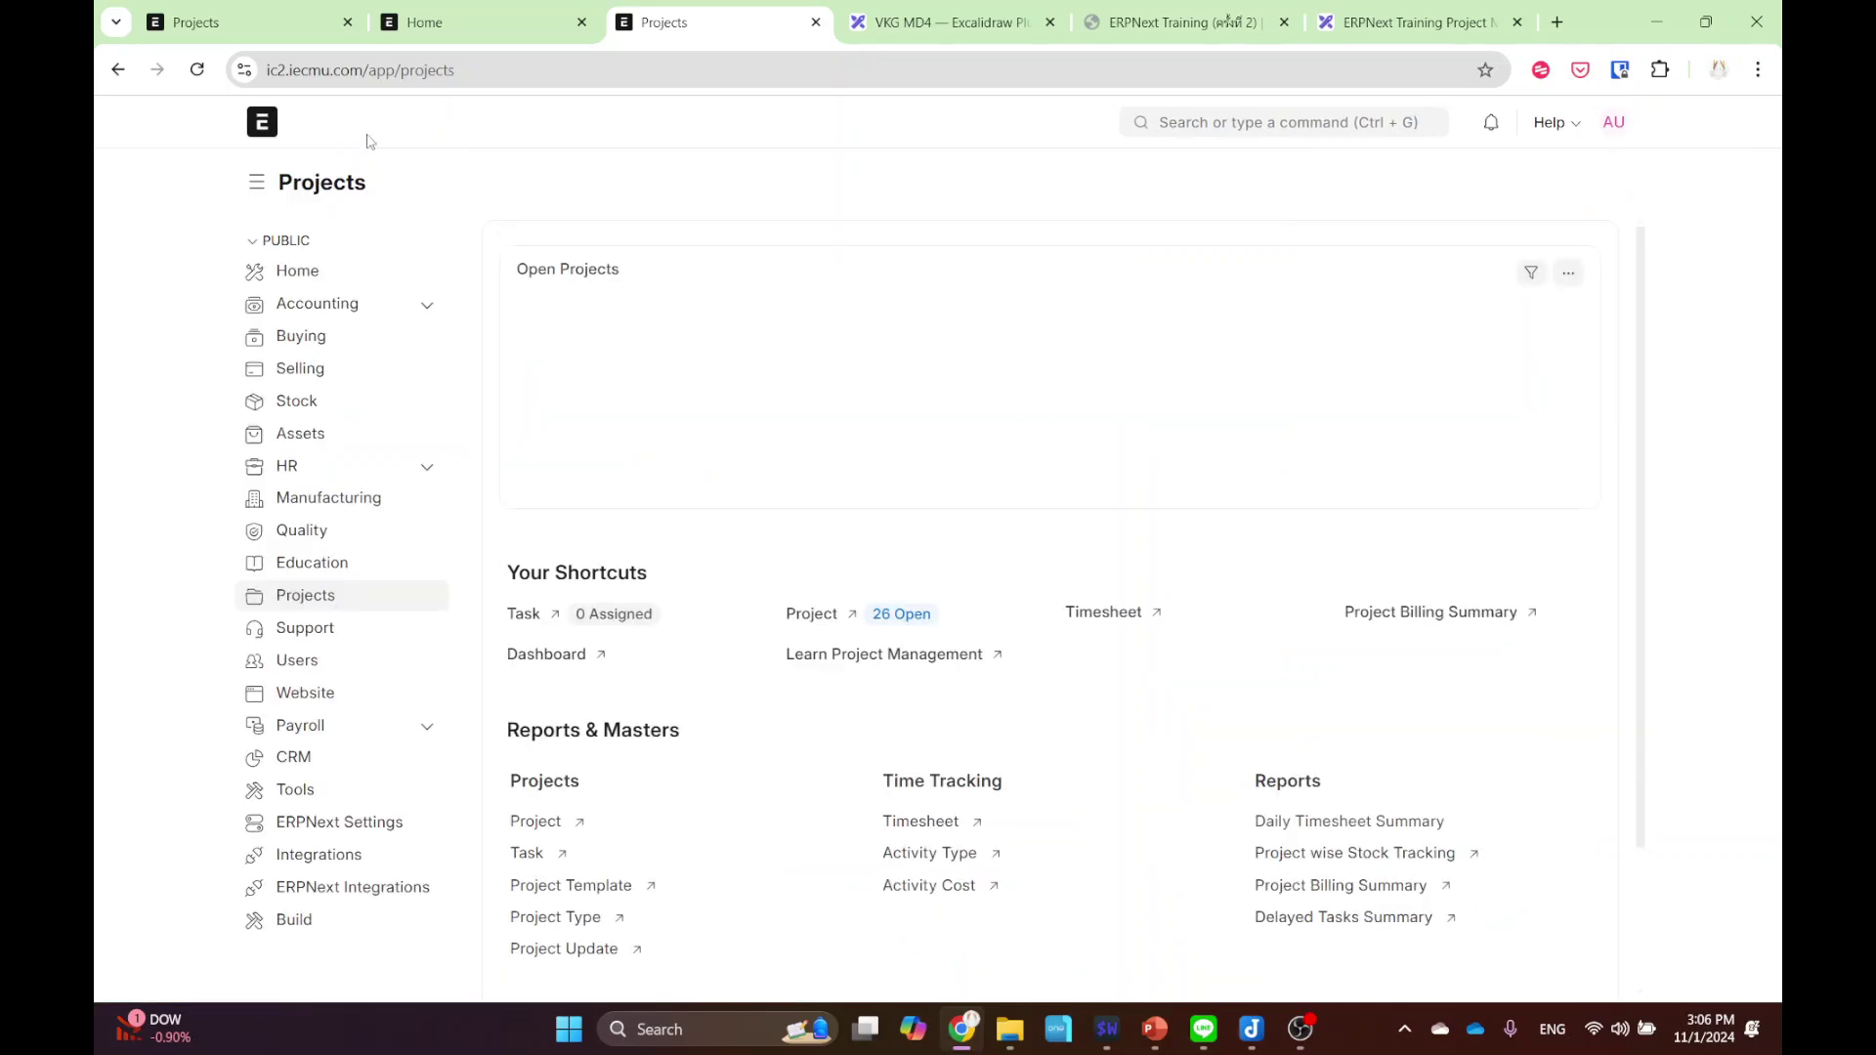
{"action": "key", "text": "ctrl+1"}
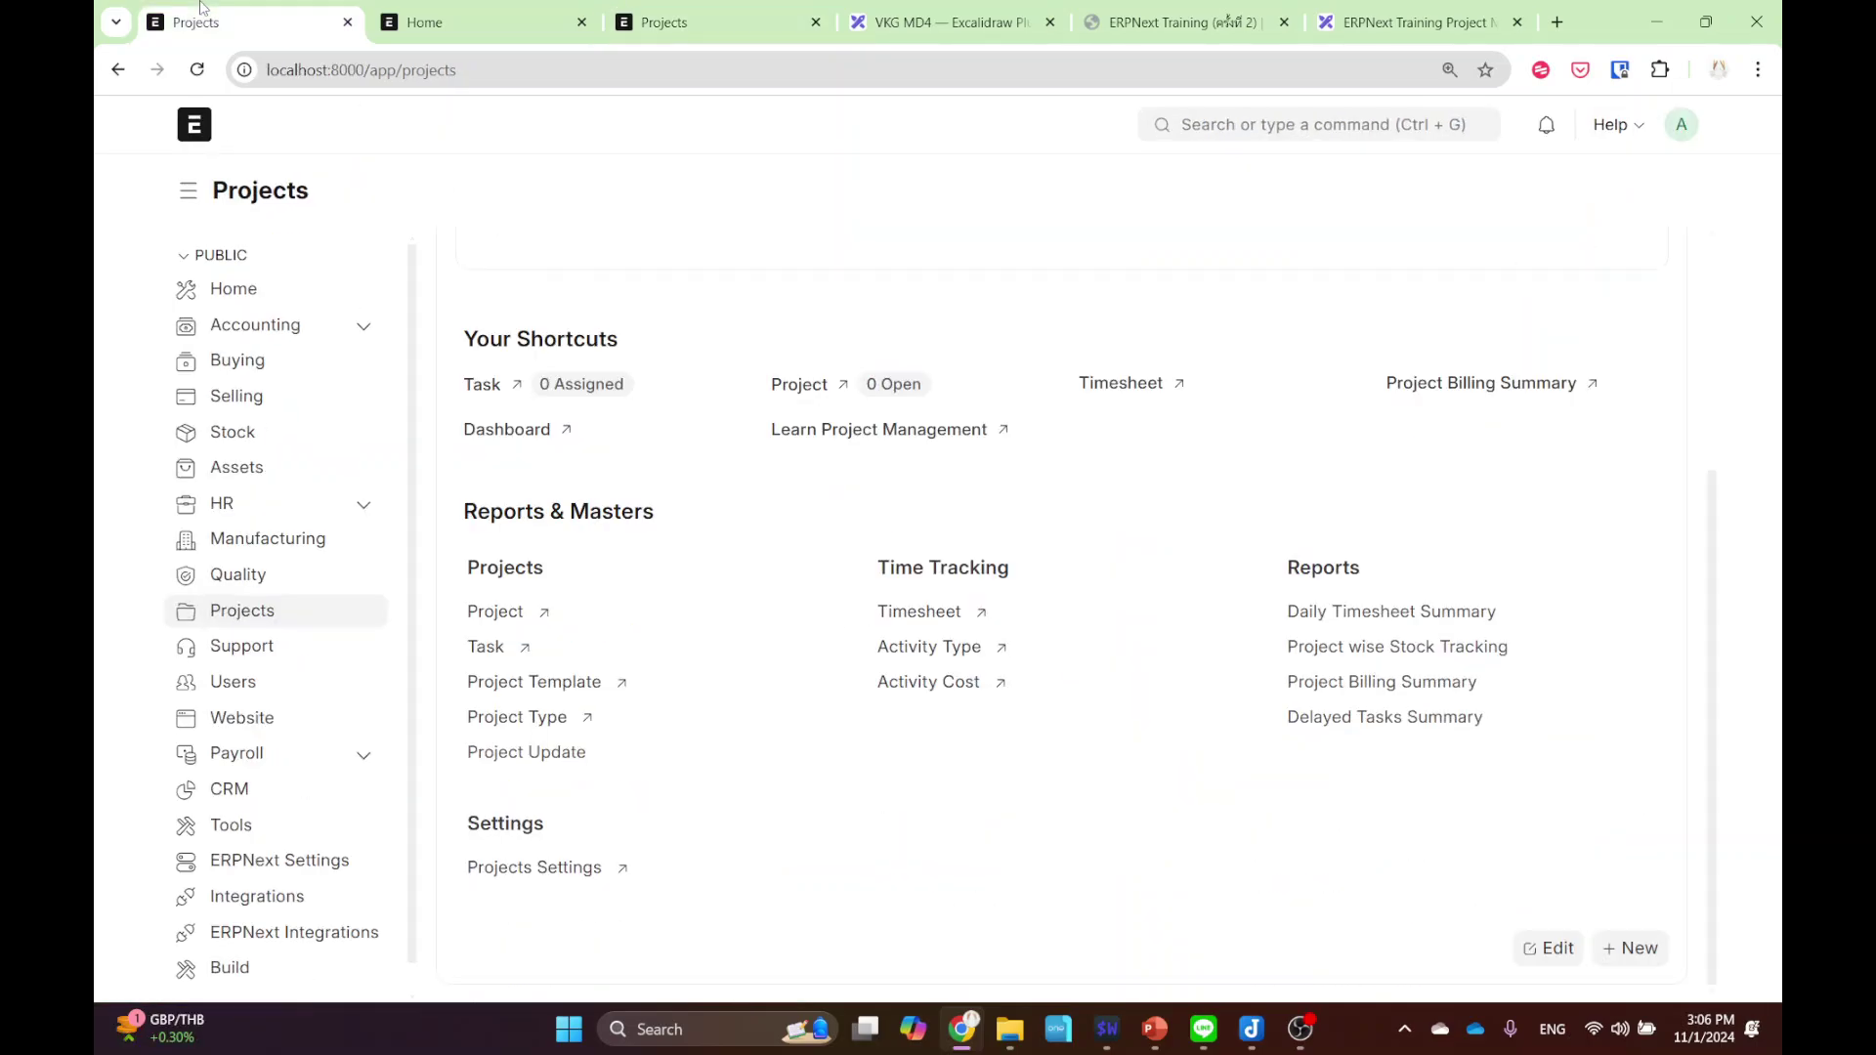
- Open the Project list on the localhost site, clear its filters, and open Project 1
{"action": "left_click", "coordinate": [489, 615]}
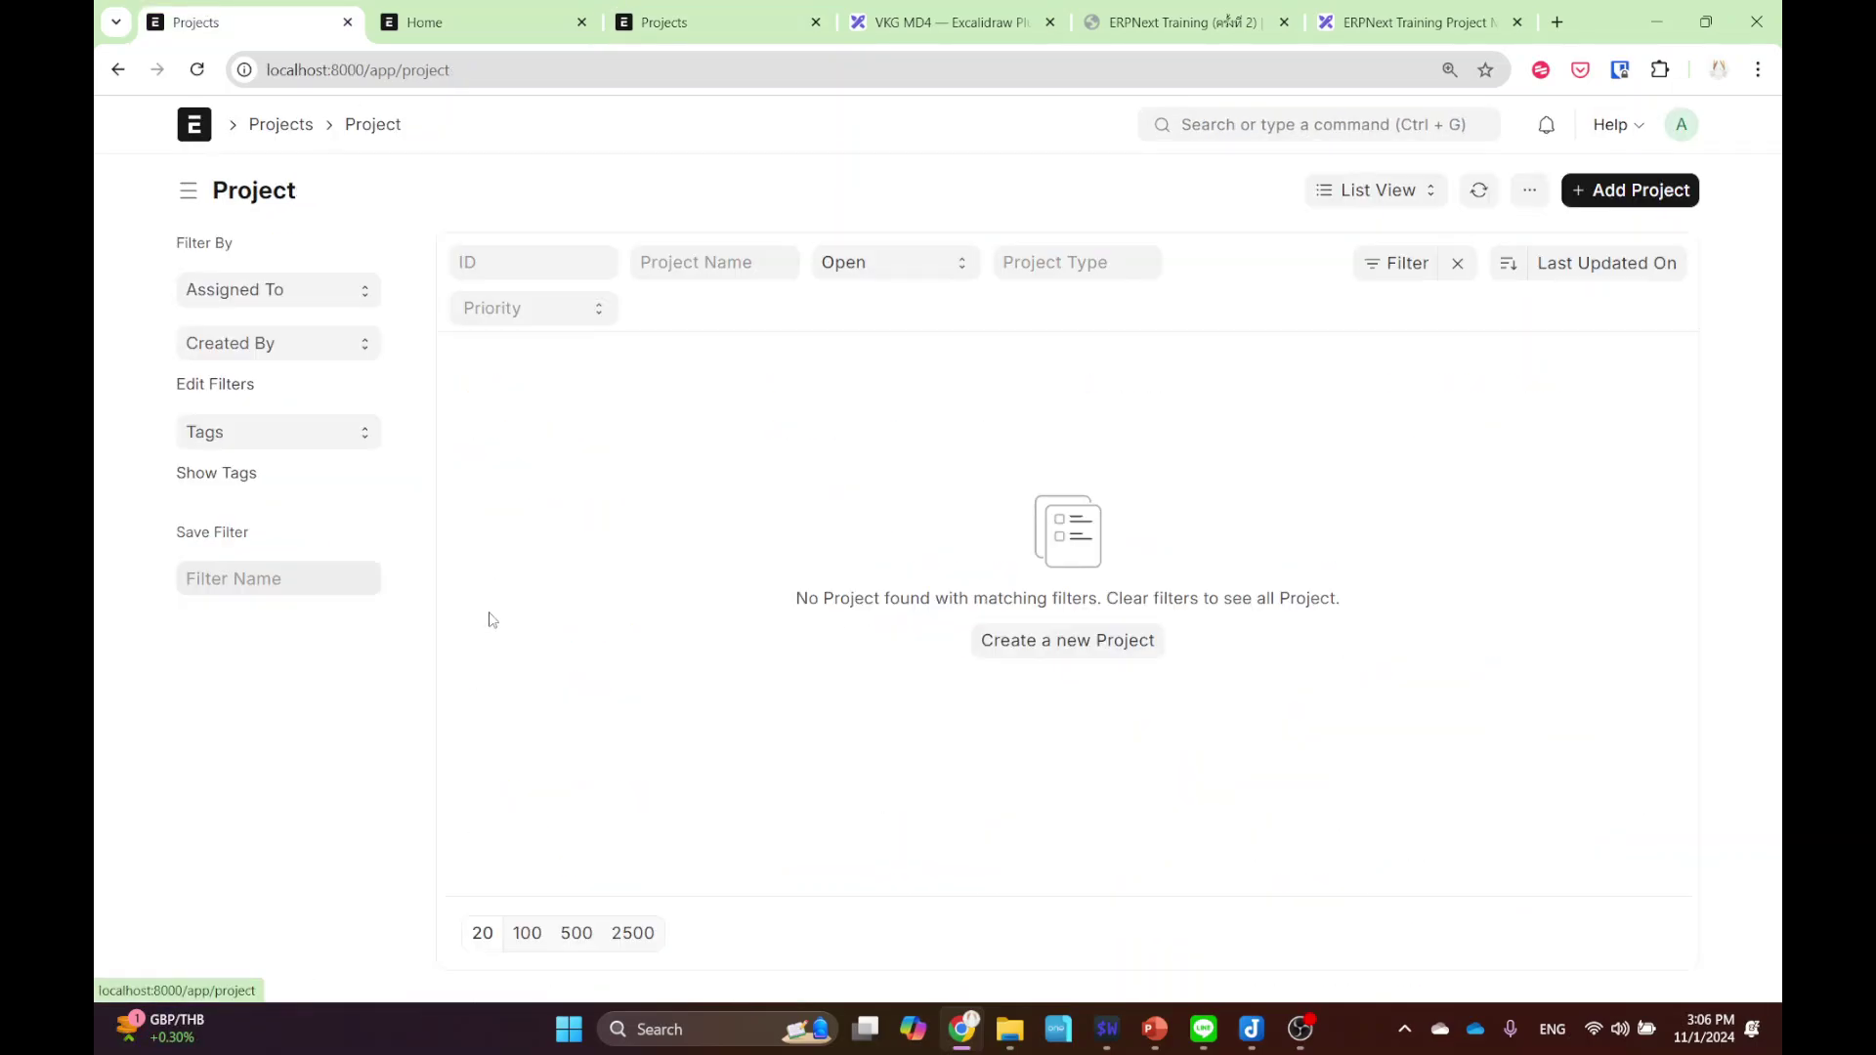
{"action": "left_click", "coordinate": [1457, 263]}
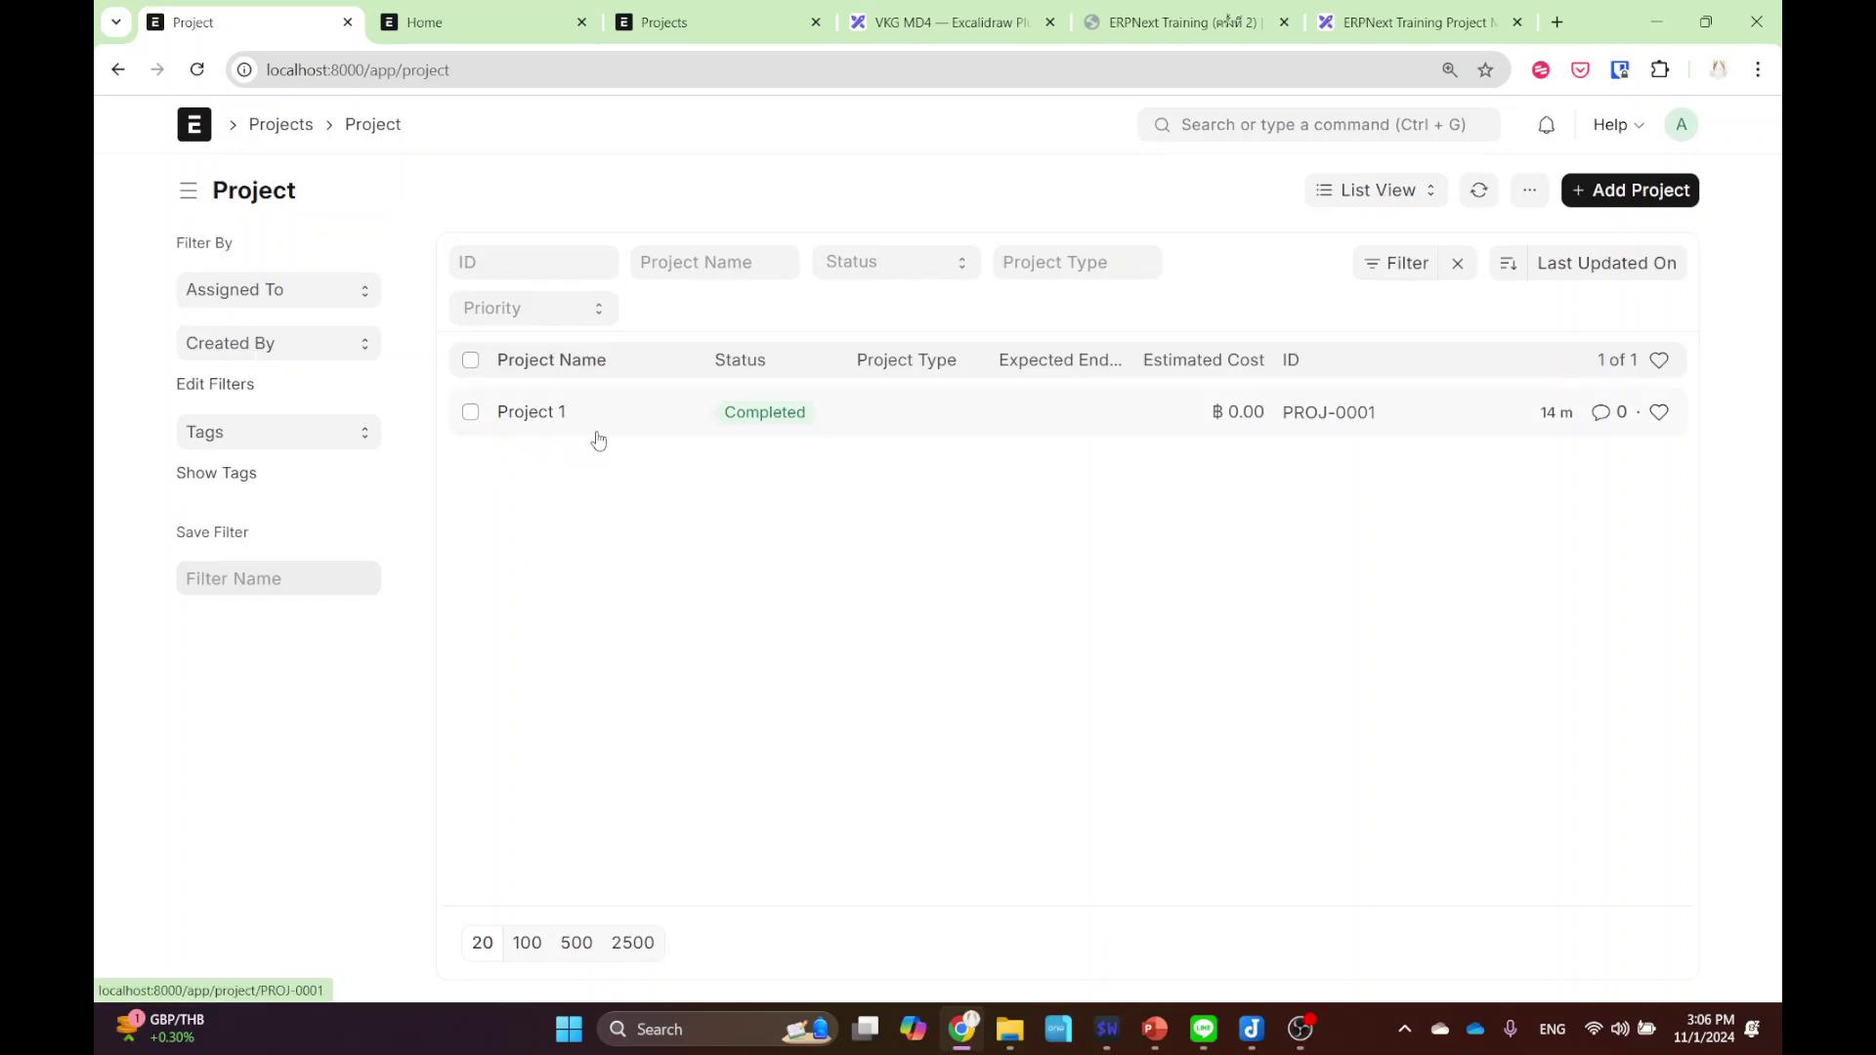
{"action": "left_click", "coordinate": [529, 419]}
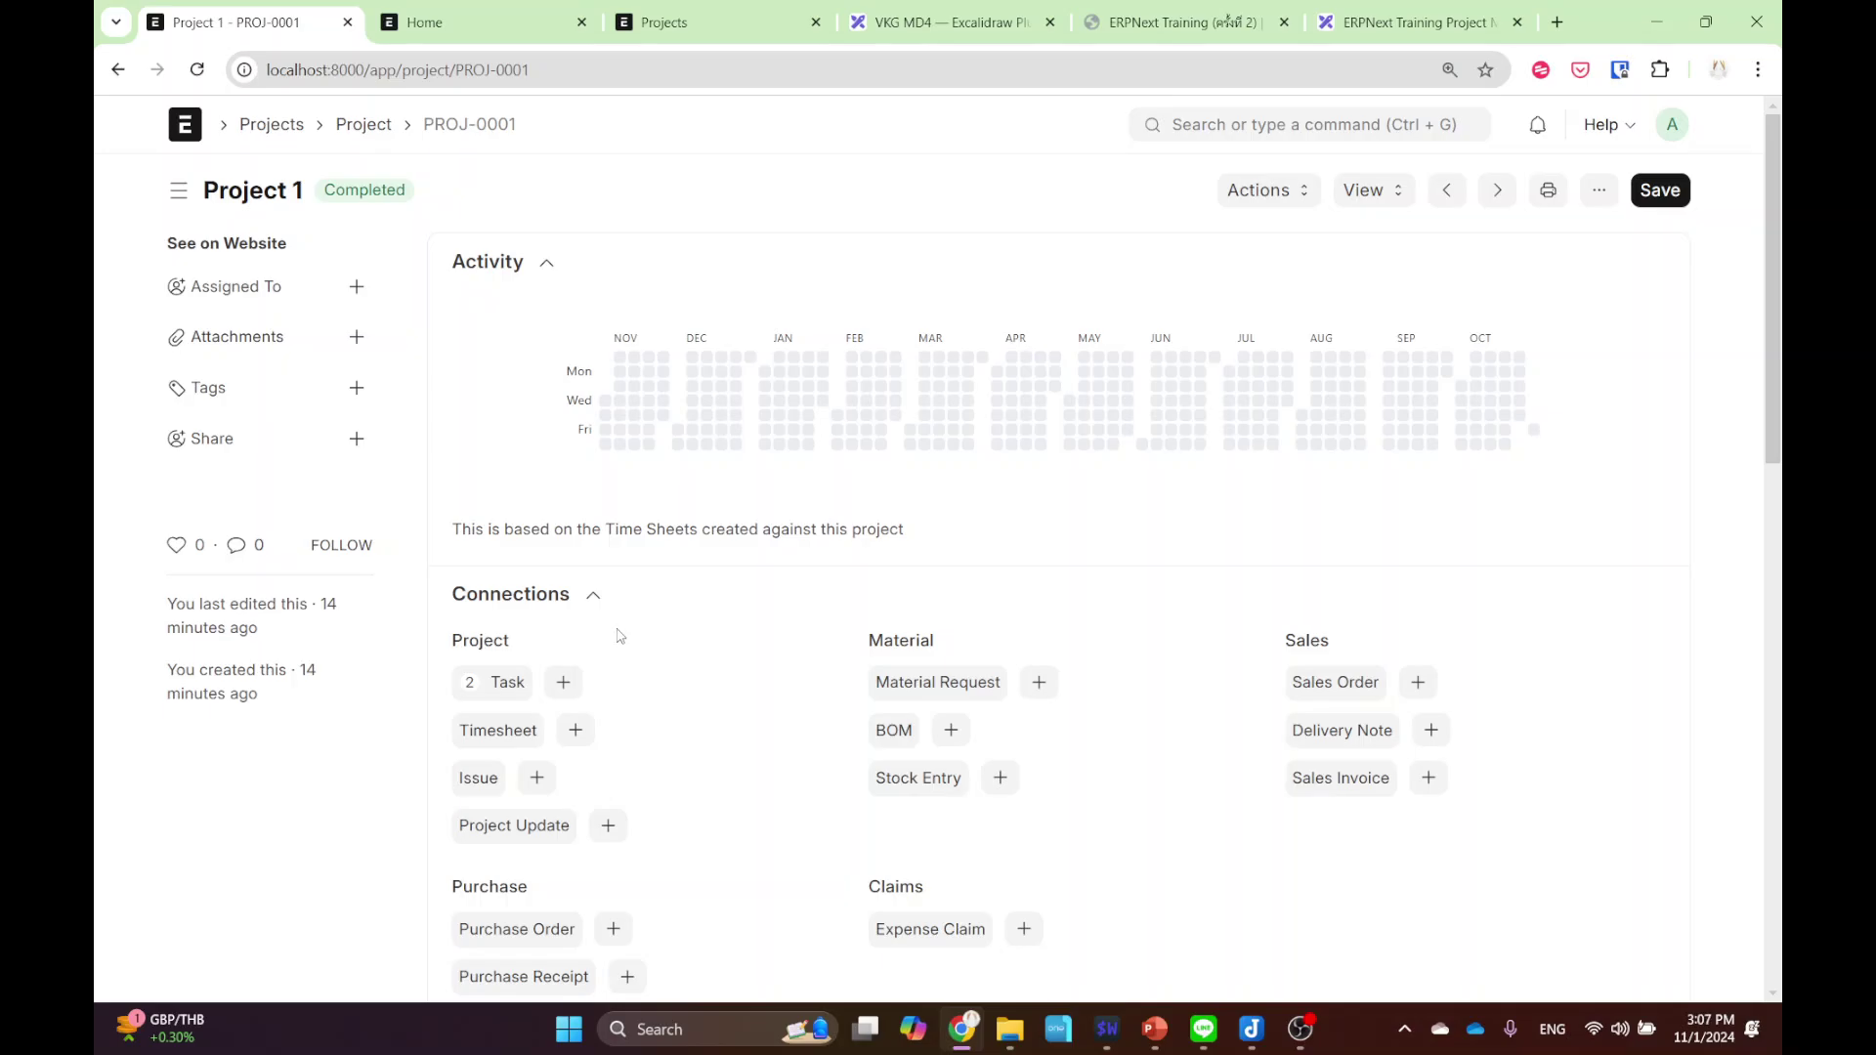
- Look at the blank new timesheet form from Project 1, and go back to the Projects workspace without saving it
{"action": "left_click", "coordinate": [574, 731]}
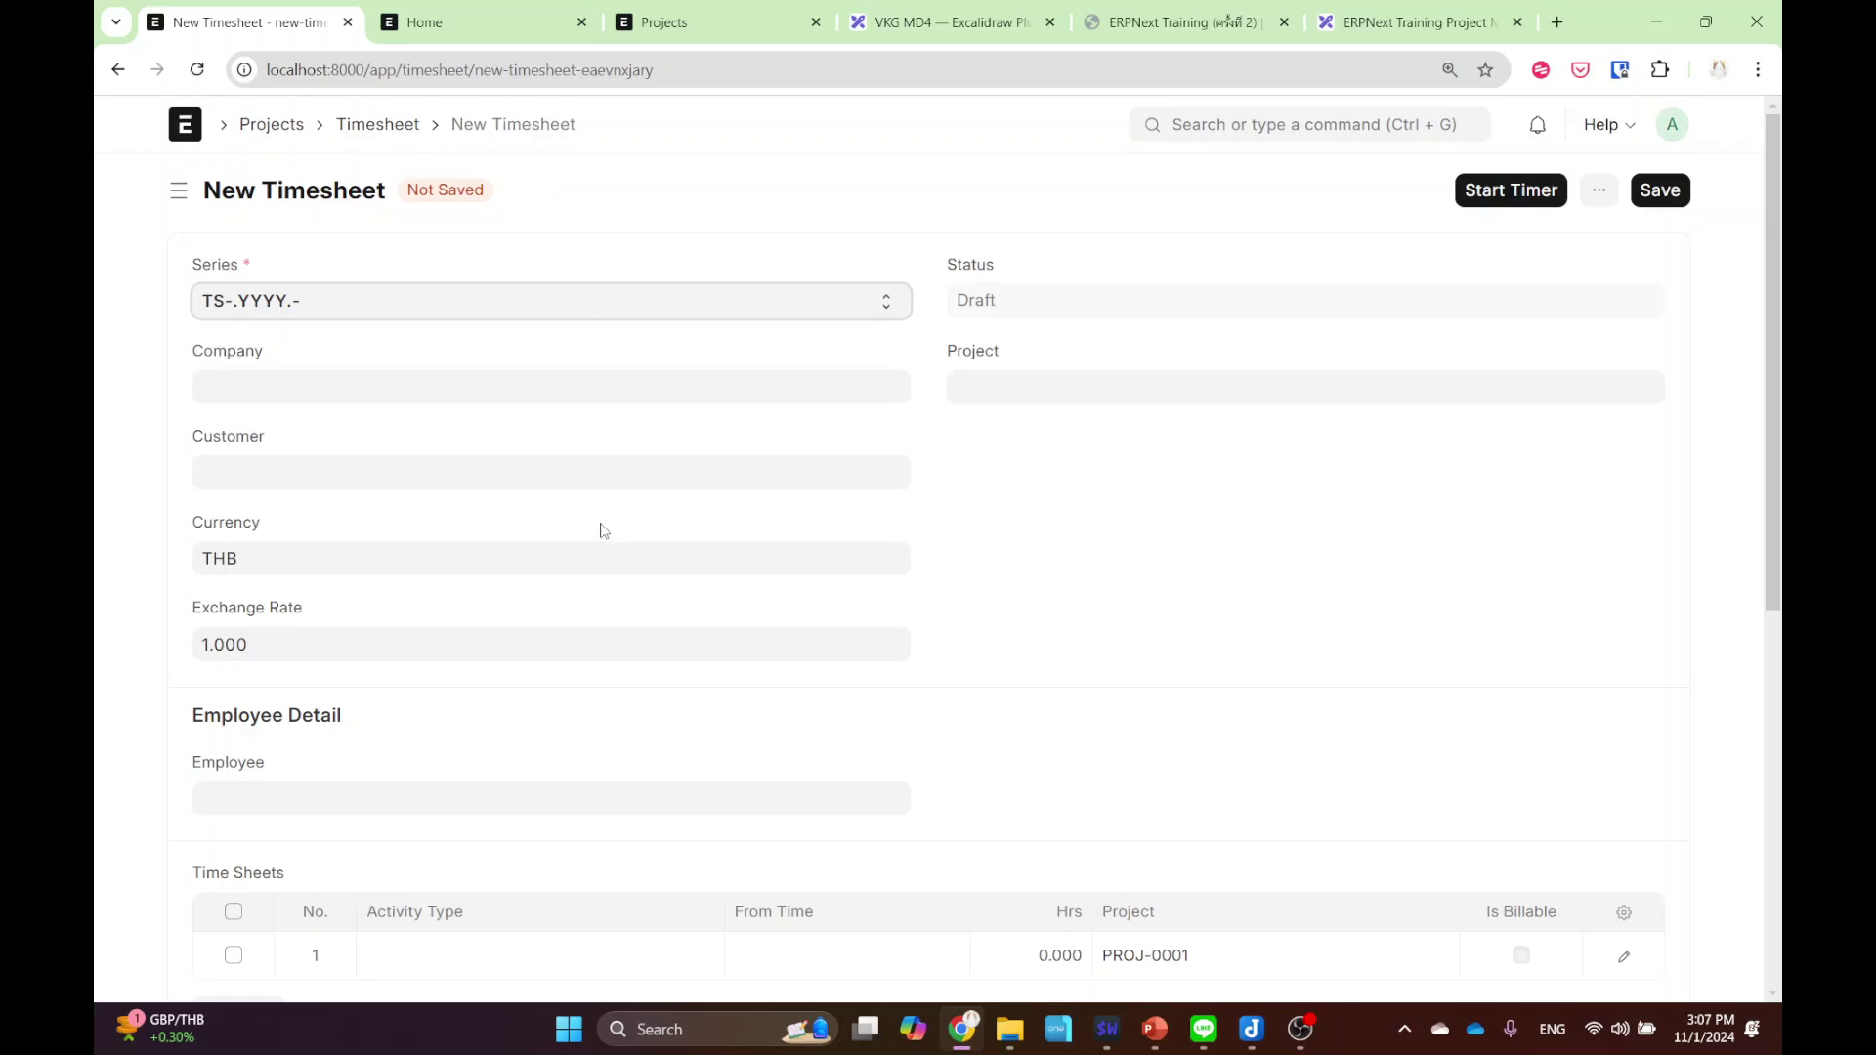
{"action": "left_click", "coordinate": [117, 70]}
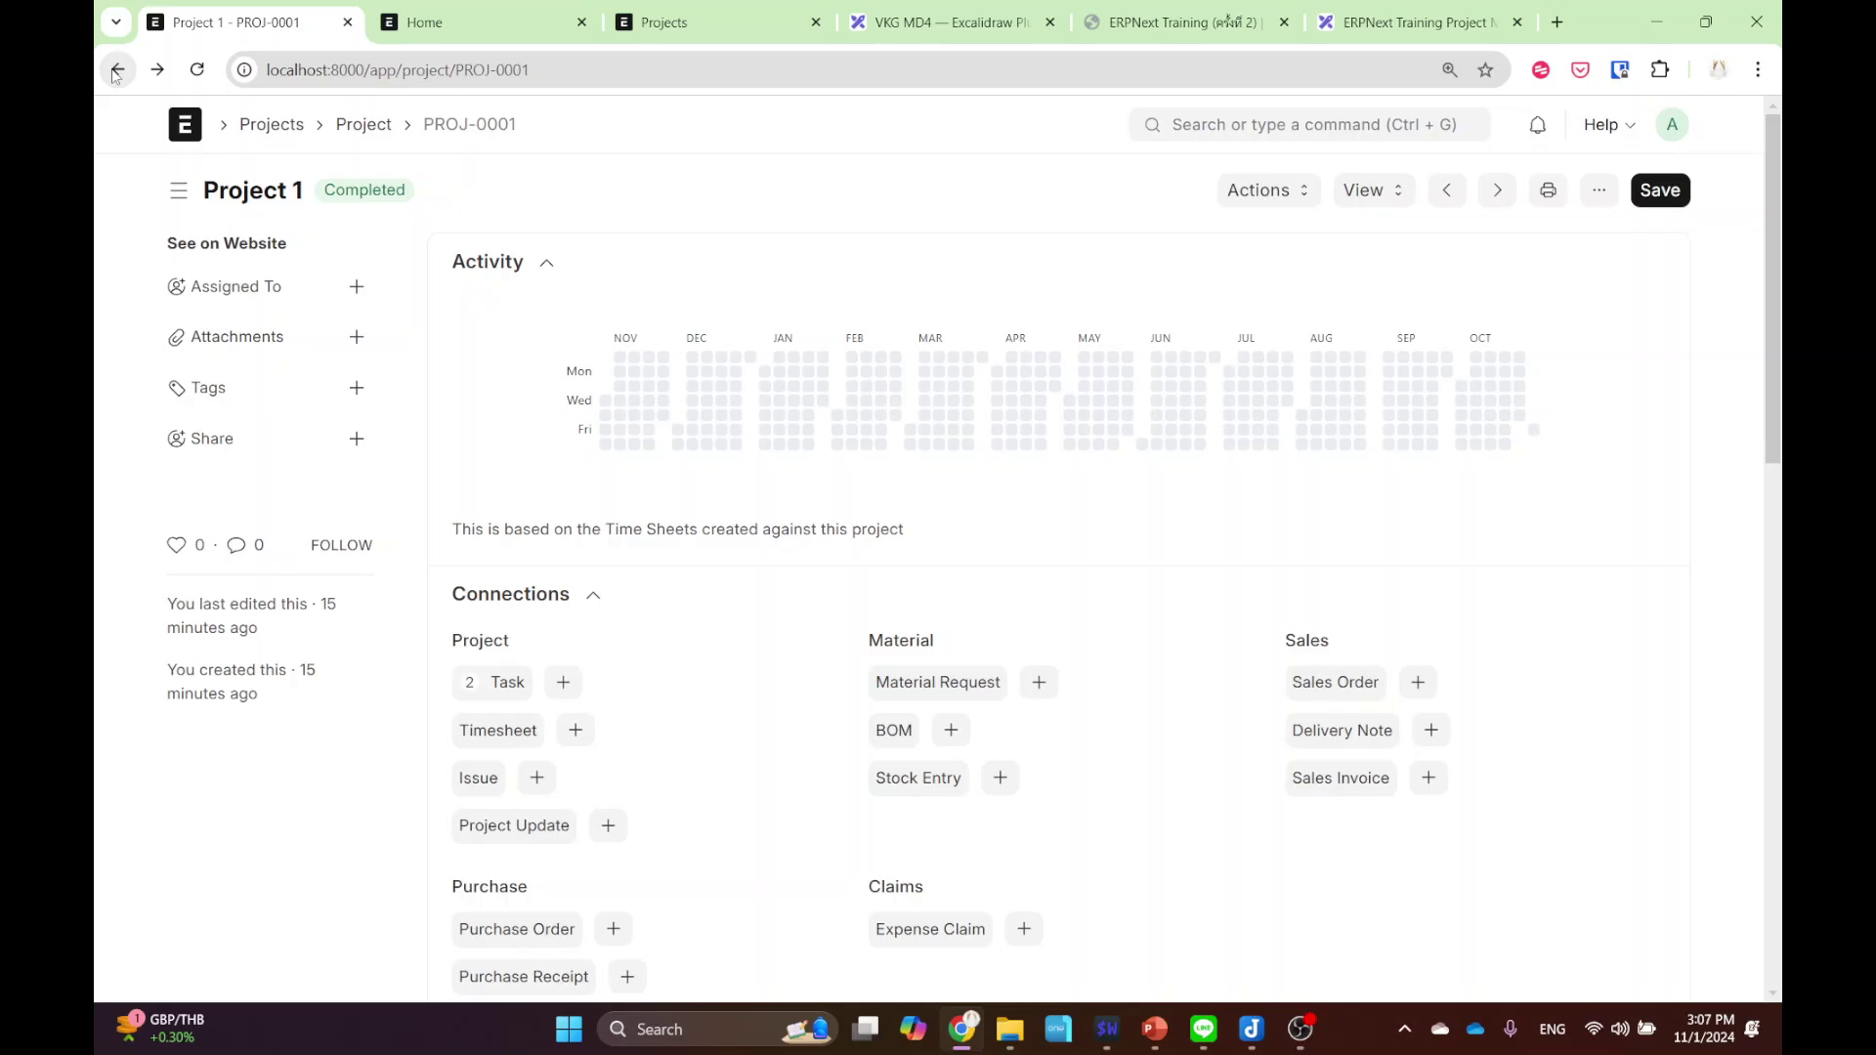
{"action": "left_click", "coordinate": [116, 71]}
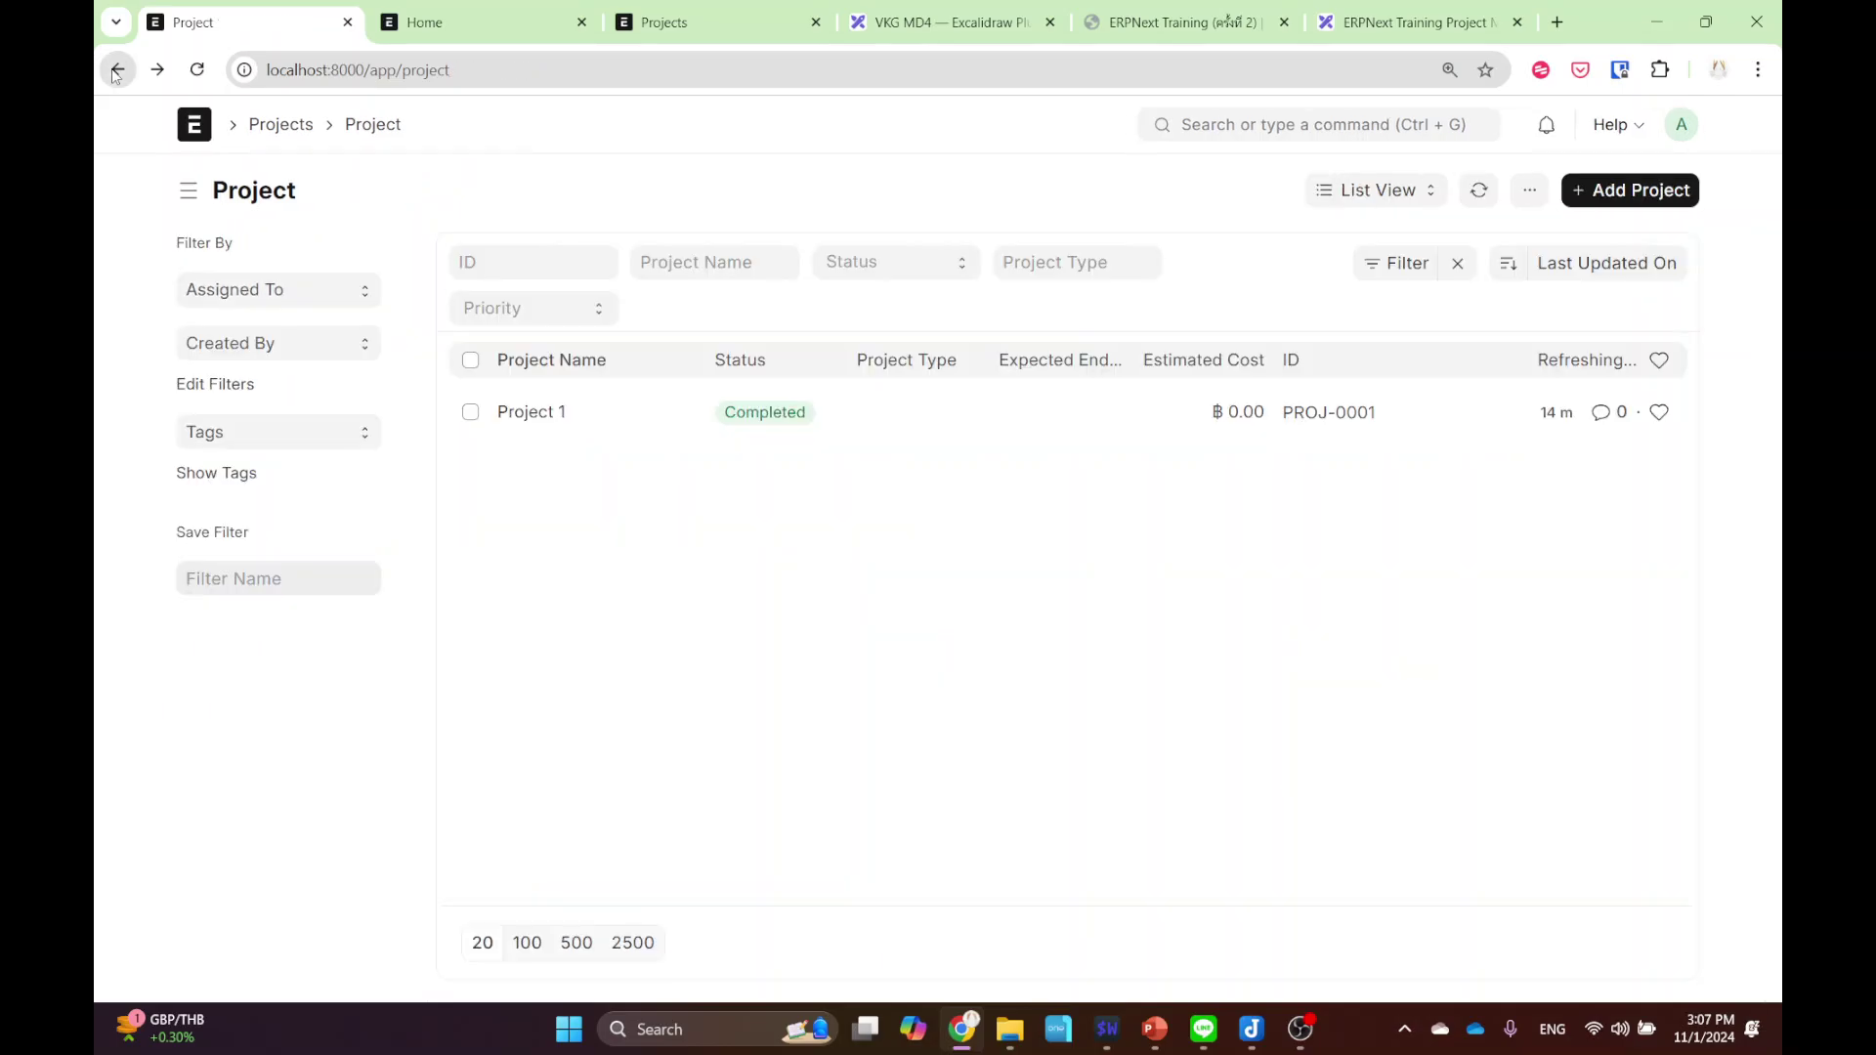
{"action": "left_click", "coordinate": [116, 70]}
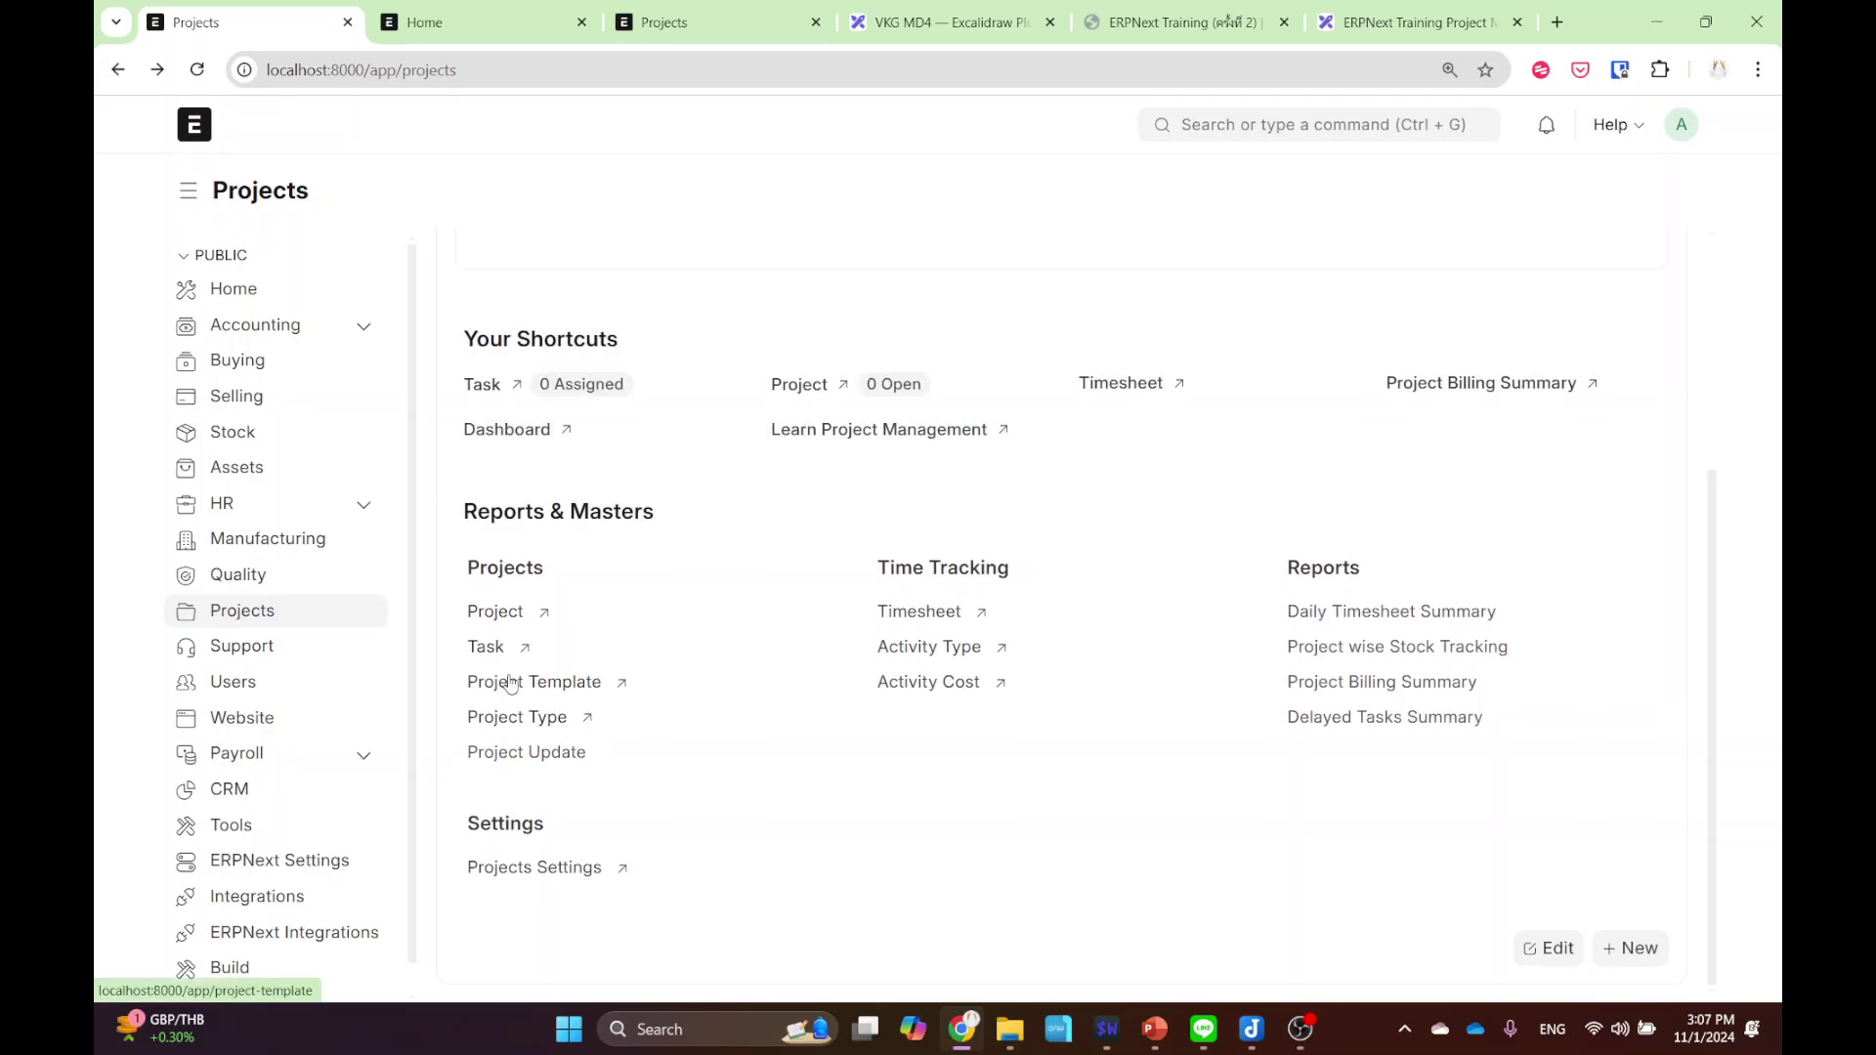
- Add an activity type named ไปซื้อกาแฟ to the Activity Type list and save it
{"action": "left_click", "coordinate": [917, 648]}
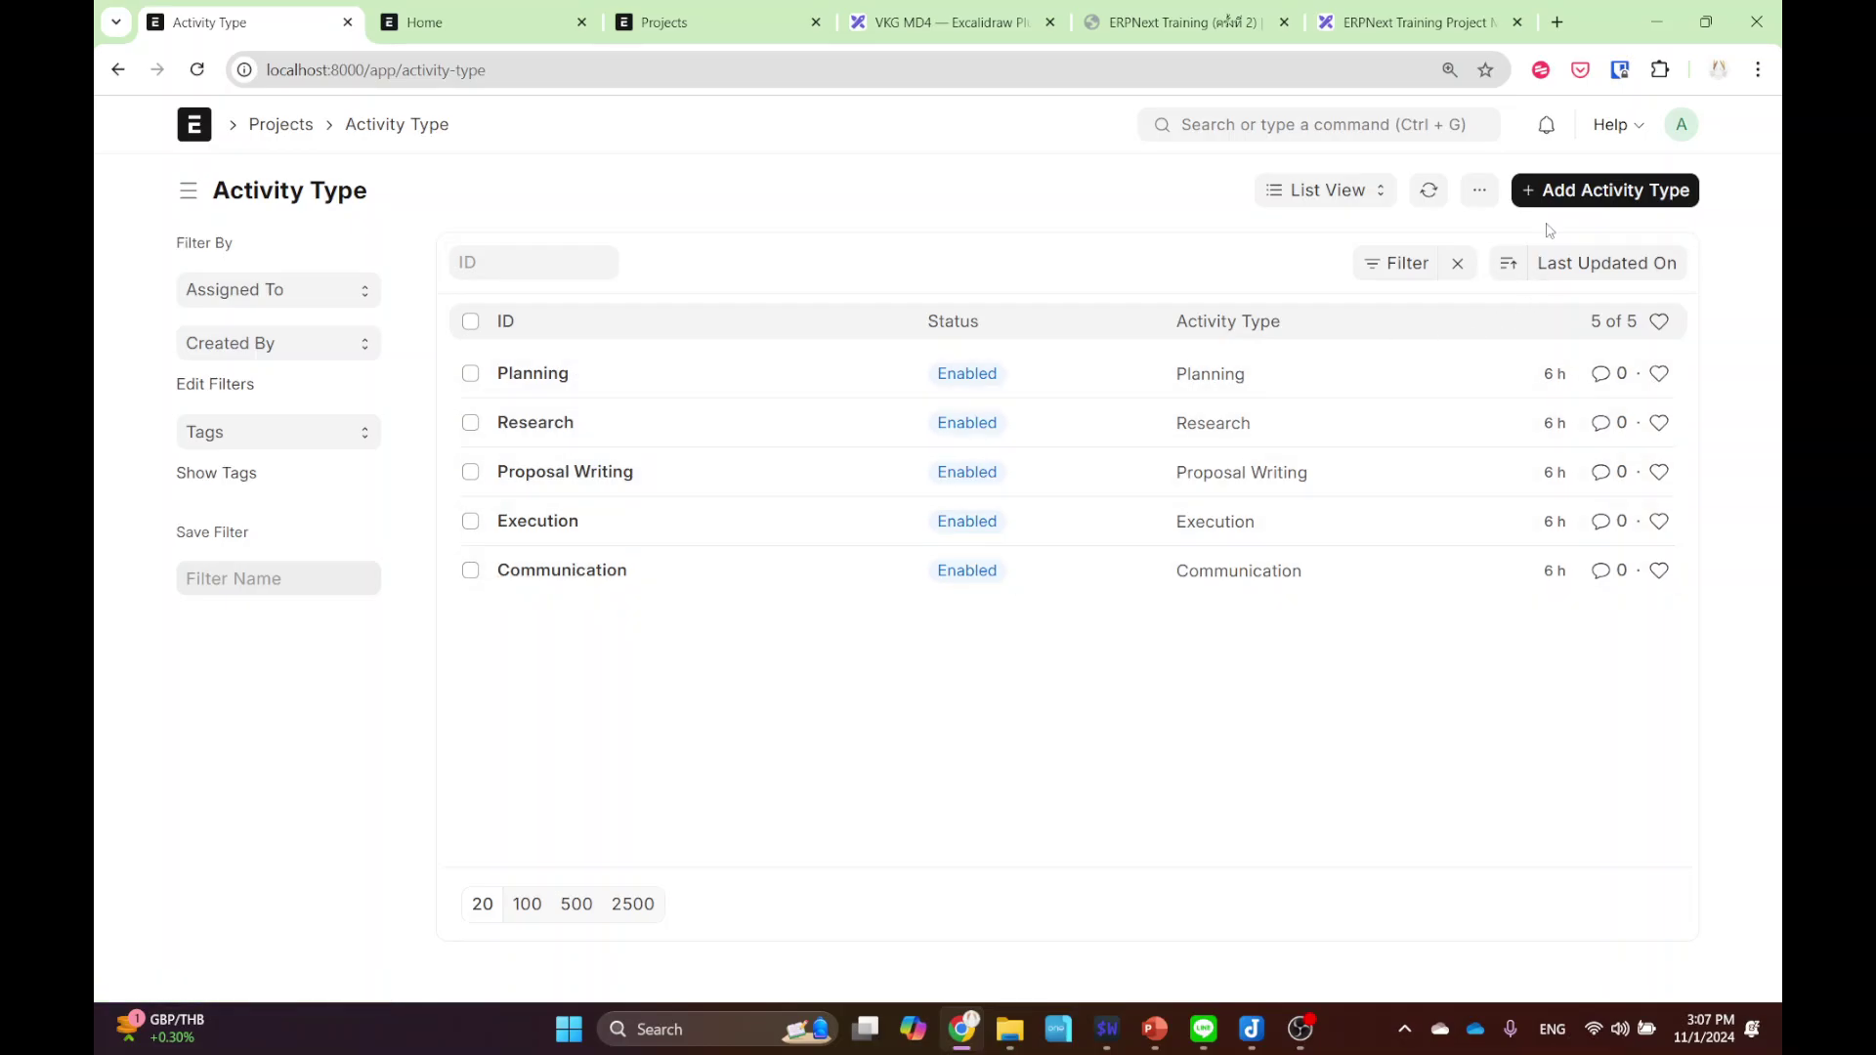
{"action": "left_click", "coordinate": [1559, 187]}
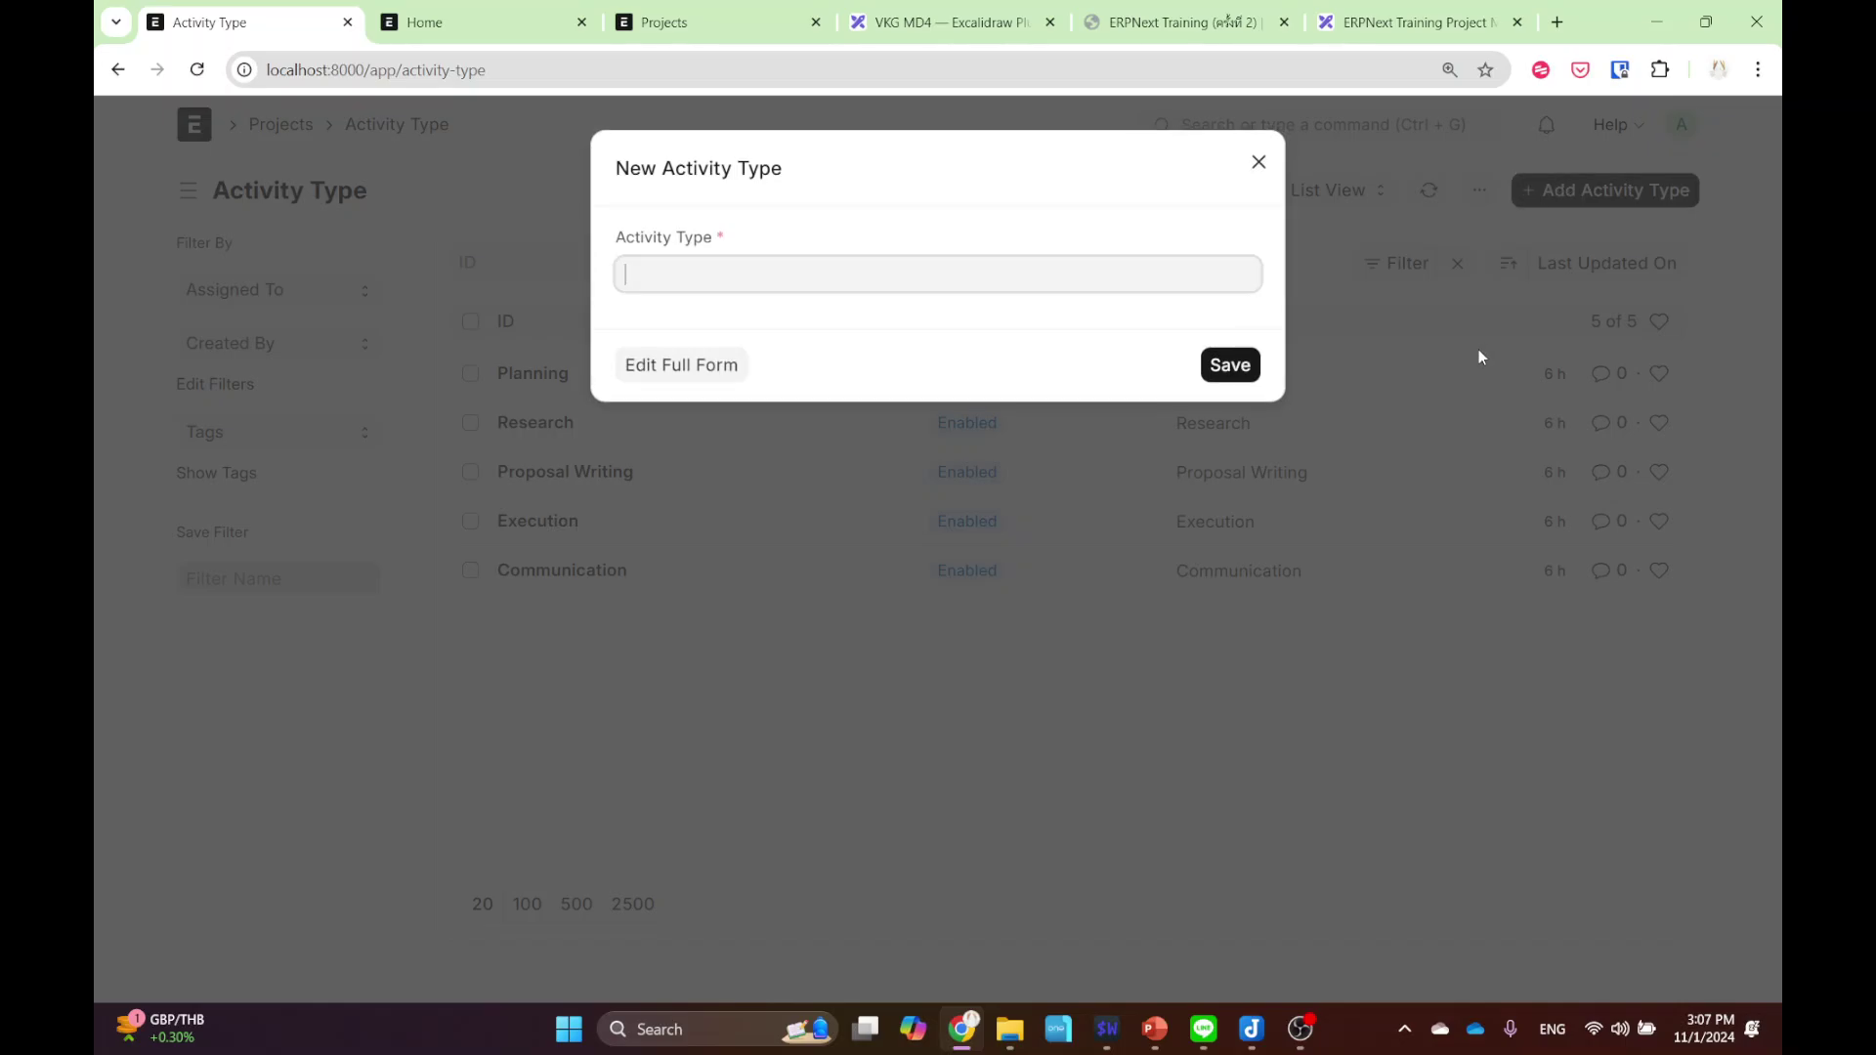
{"action": "key", "text": "grave"}
{"action": "type", "text": "ไปซี"}
{"action": "type", "text": "อกาแฟ"}
{"action": "left_click", "coordinate": [1230, 365]}
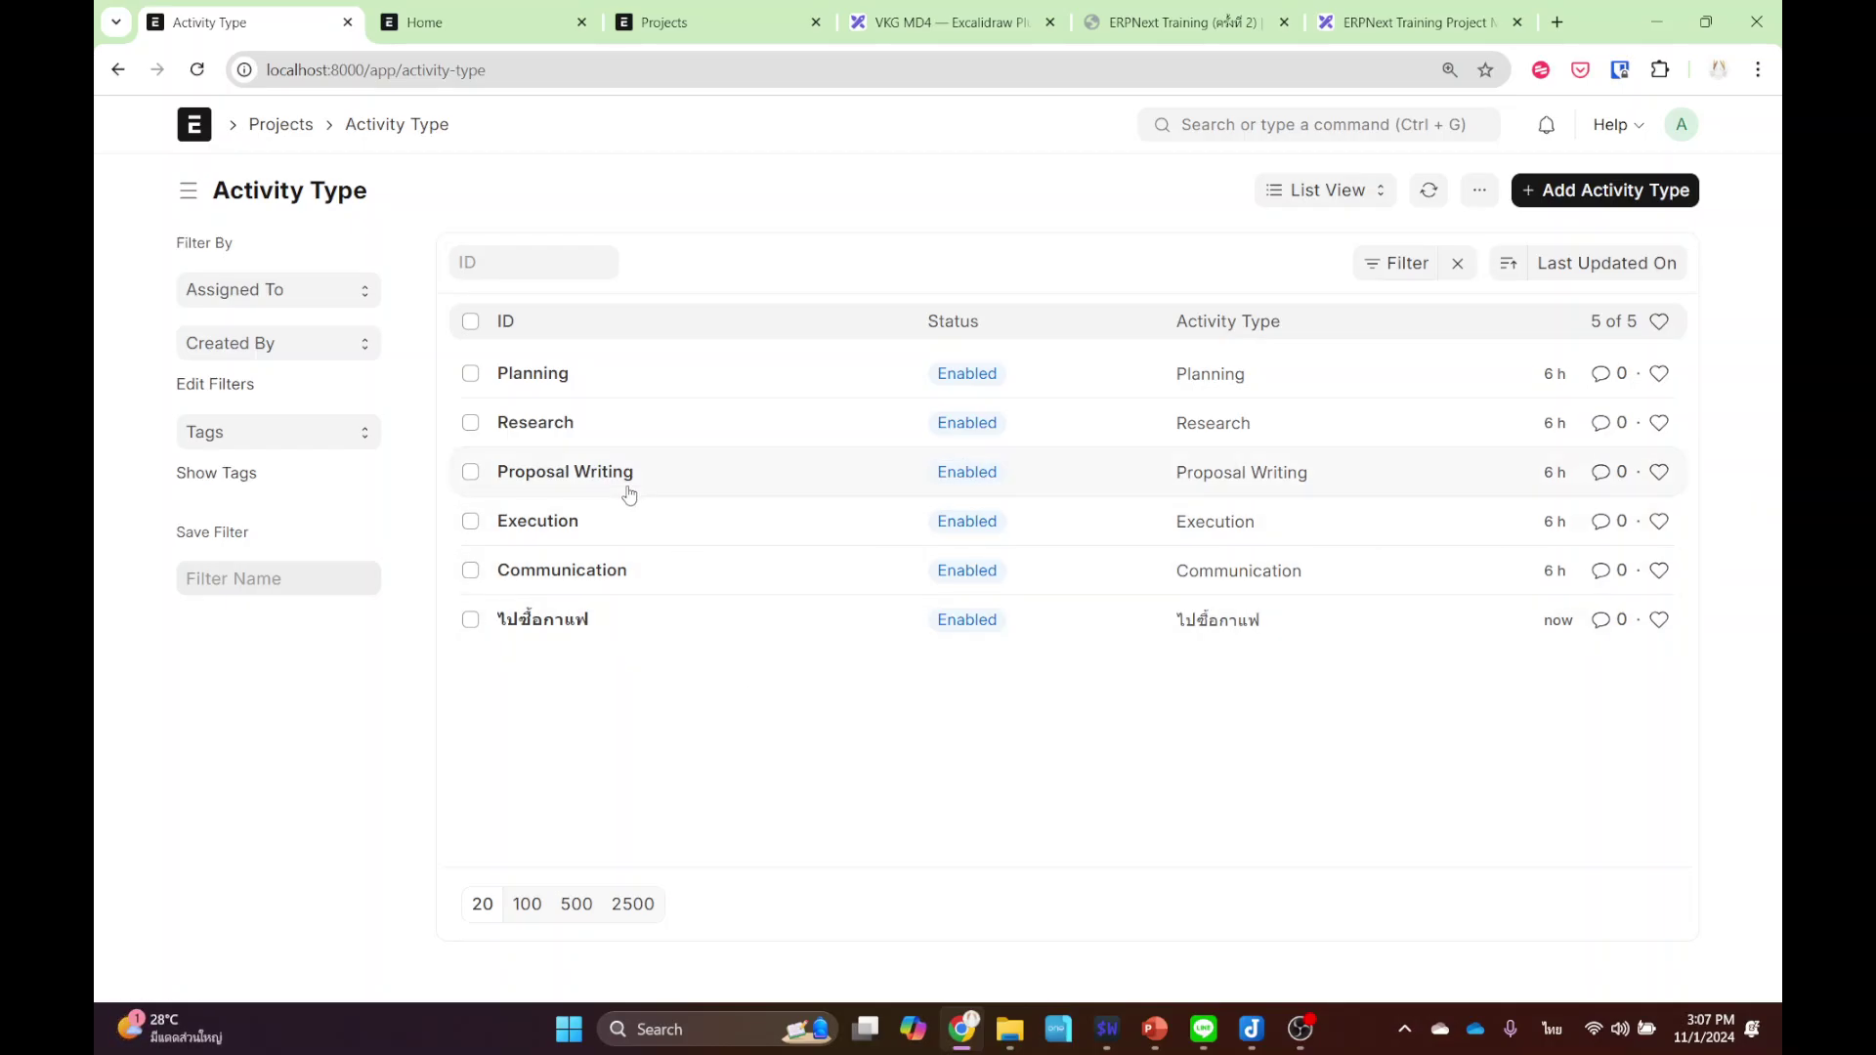
- Examine the default costing and billing rate fields of the ไปซื้อกาแฟ activity type, and return to the Projects workspace
{"action": "left_click", "coordinate": [564, 616]}
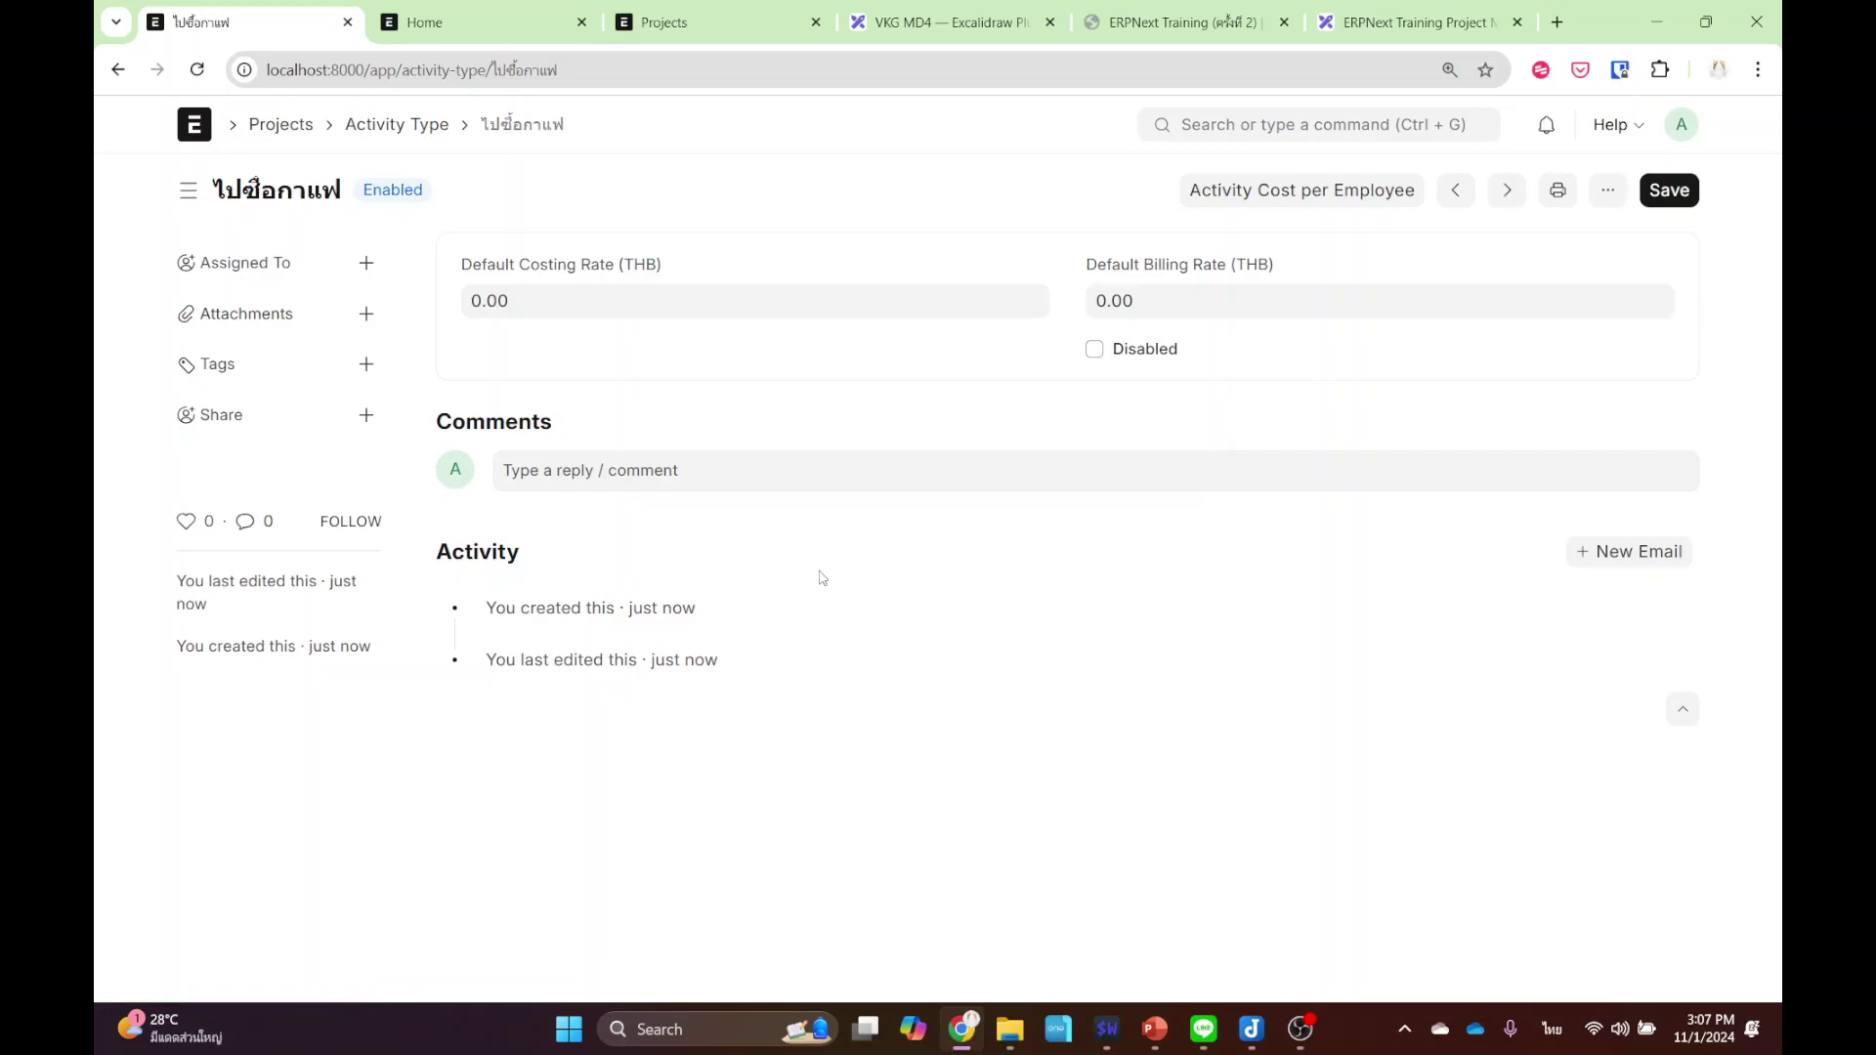
{"action": "left_click", "coordinate": [611, 305]}
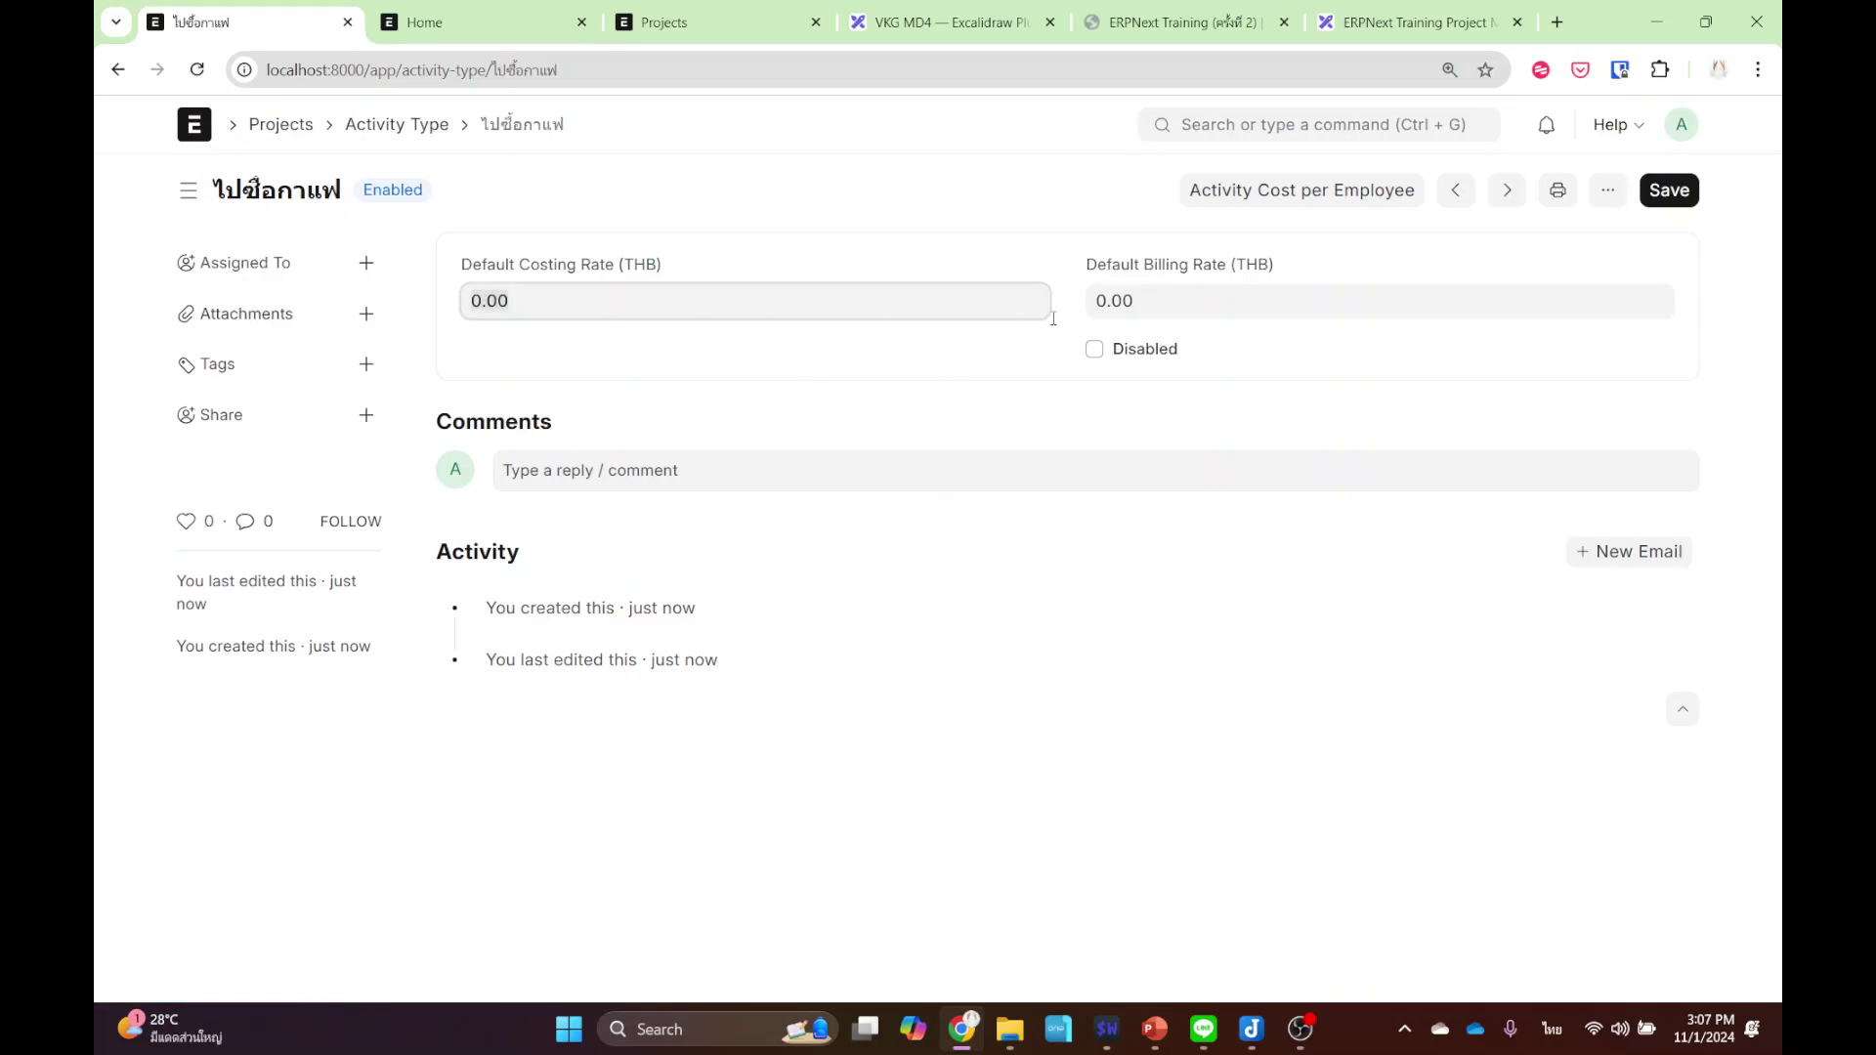
{"action": "left_click", "coordinate": [1184, 301]}
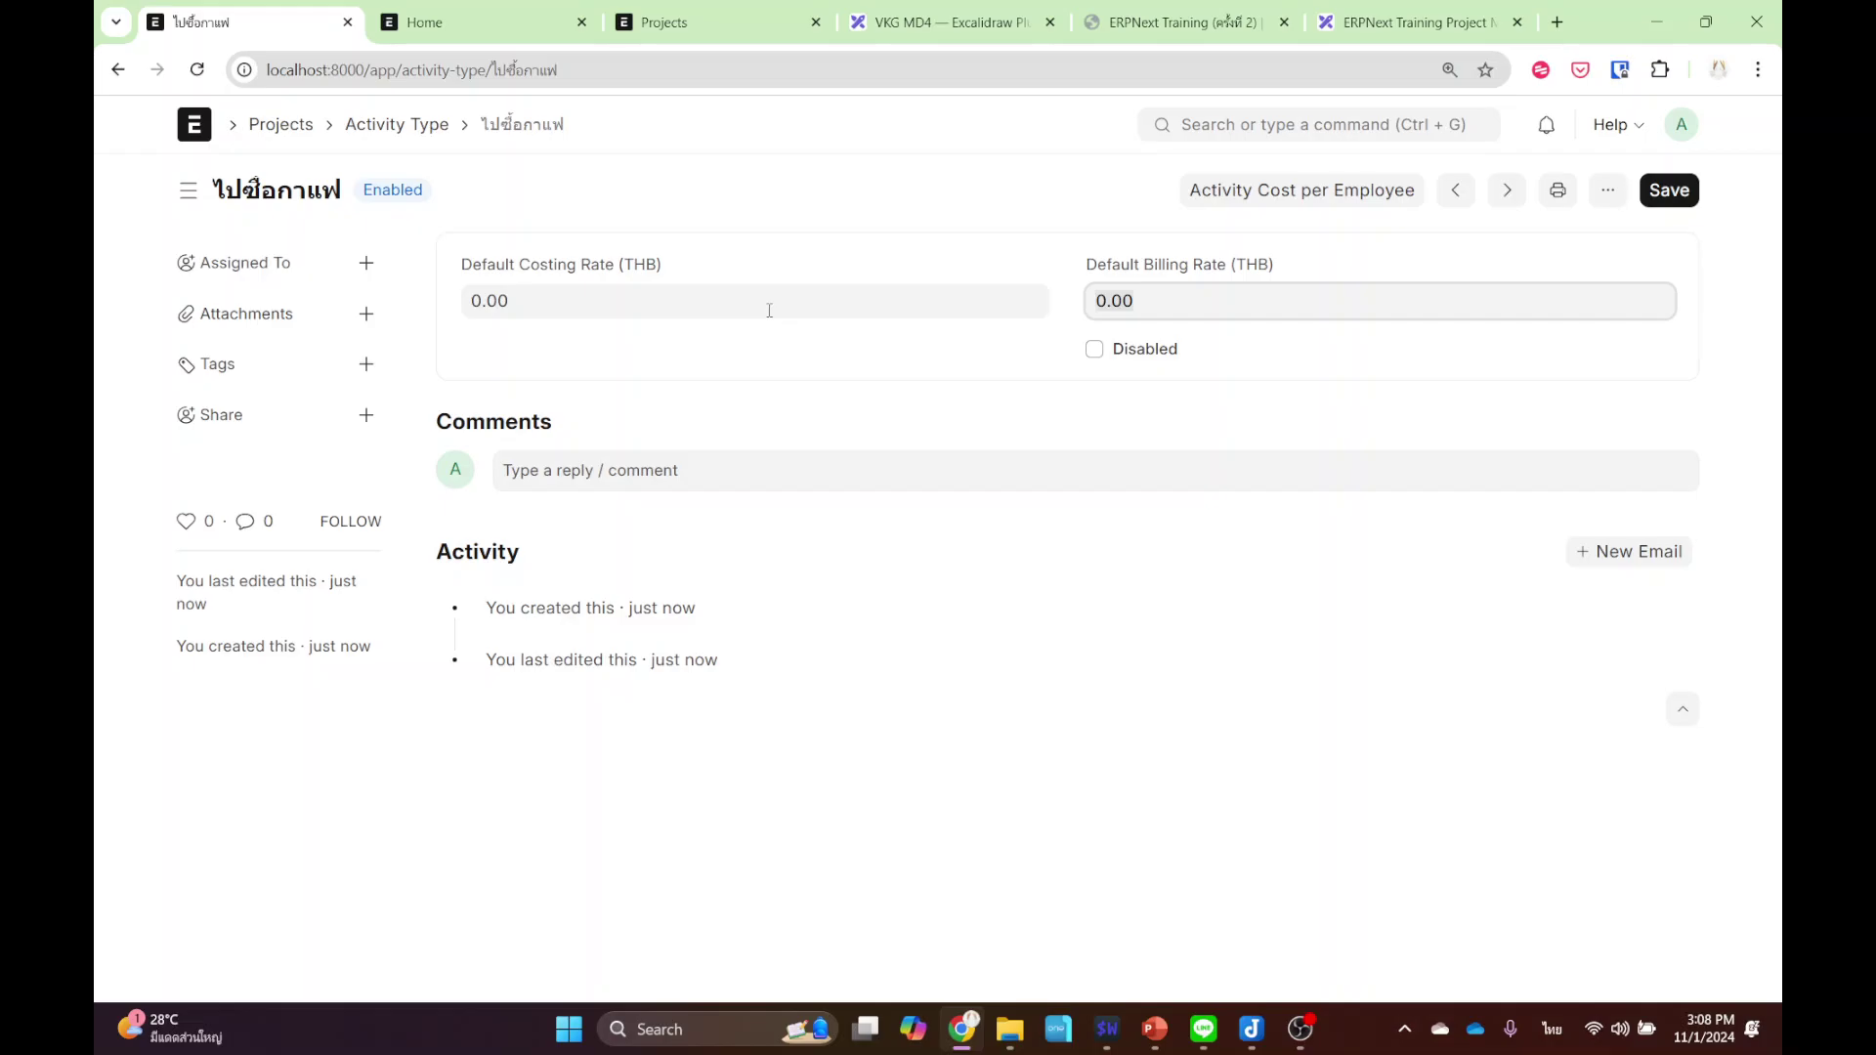
{"action": "left_click", "coordinate": [117, 70]}
{"action": "left_click", "coordinate": [117, 69]}
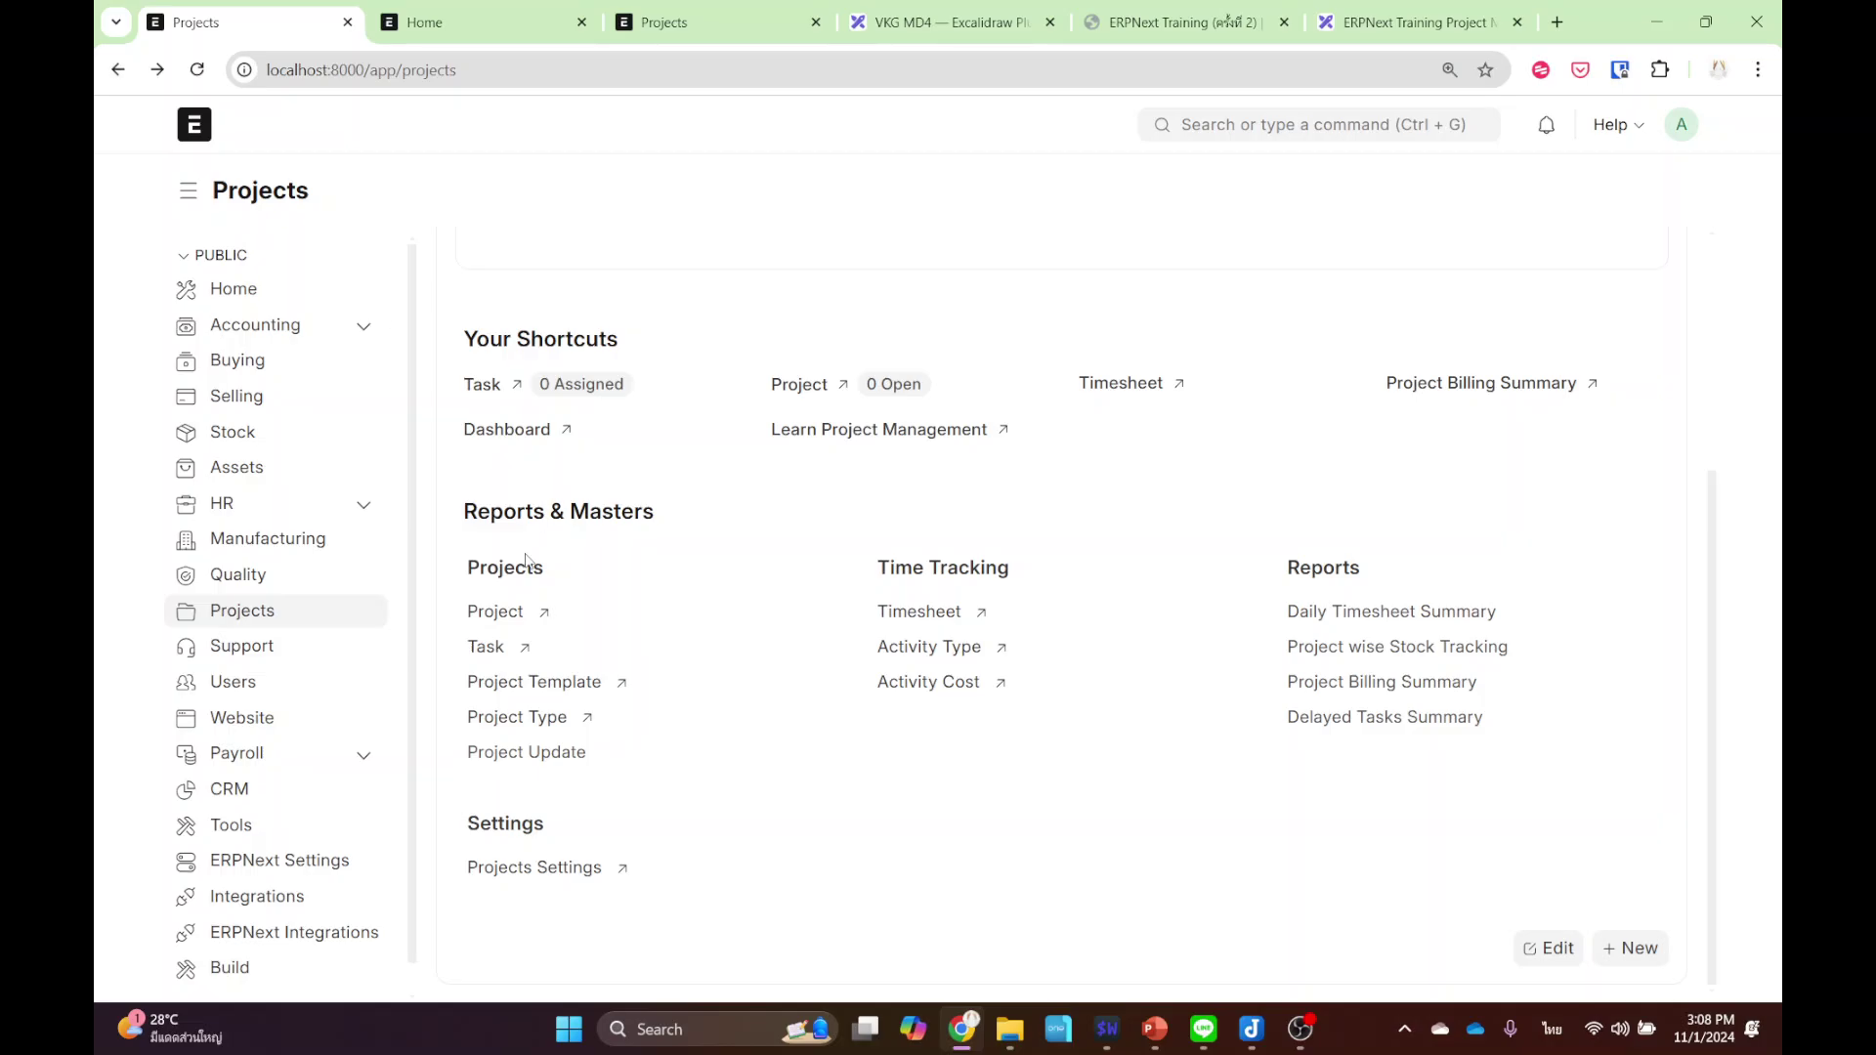
- Open Project 1 from the Project list and start a new timesheet from its connections
{"action": "left_click", "coordinate": [495, 613]}
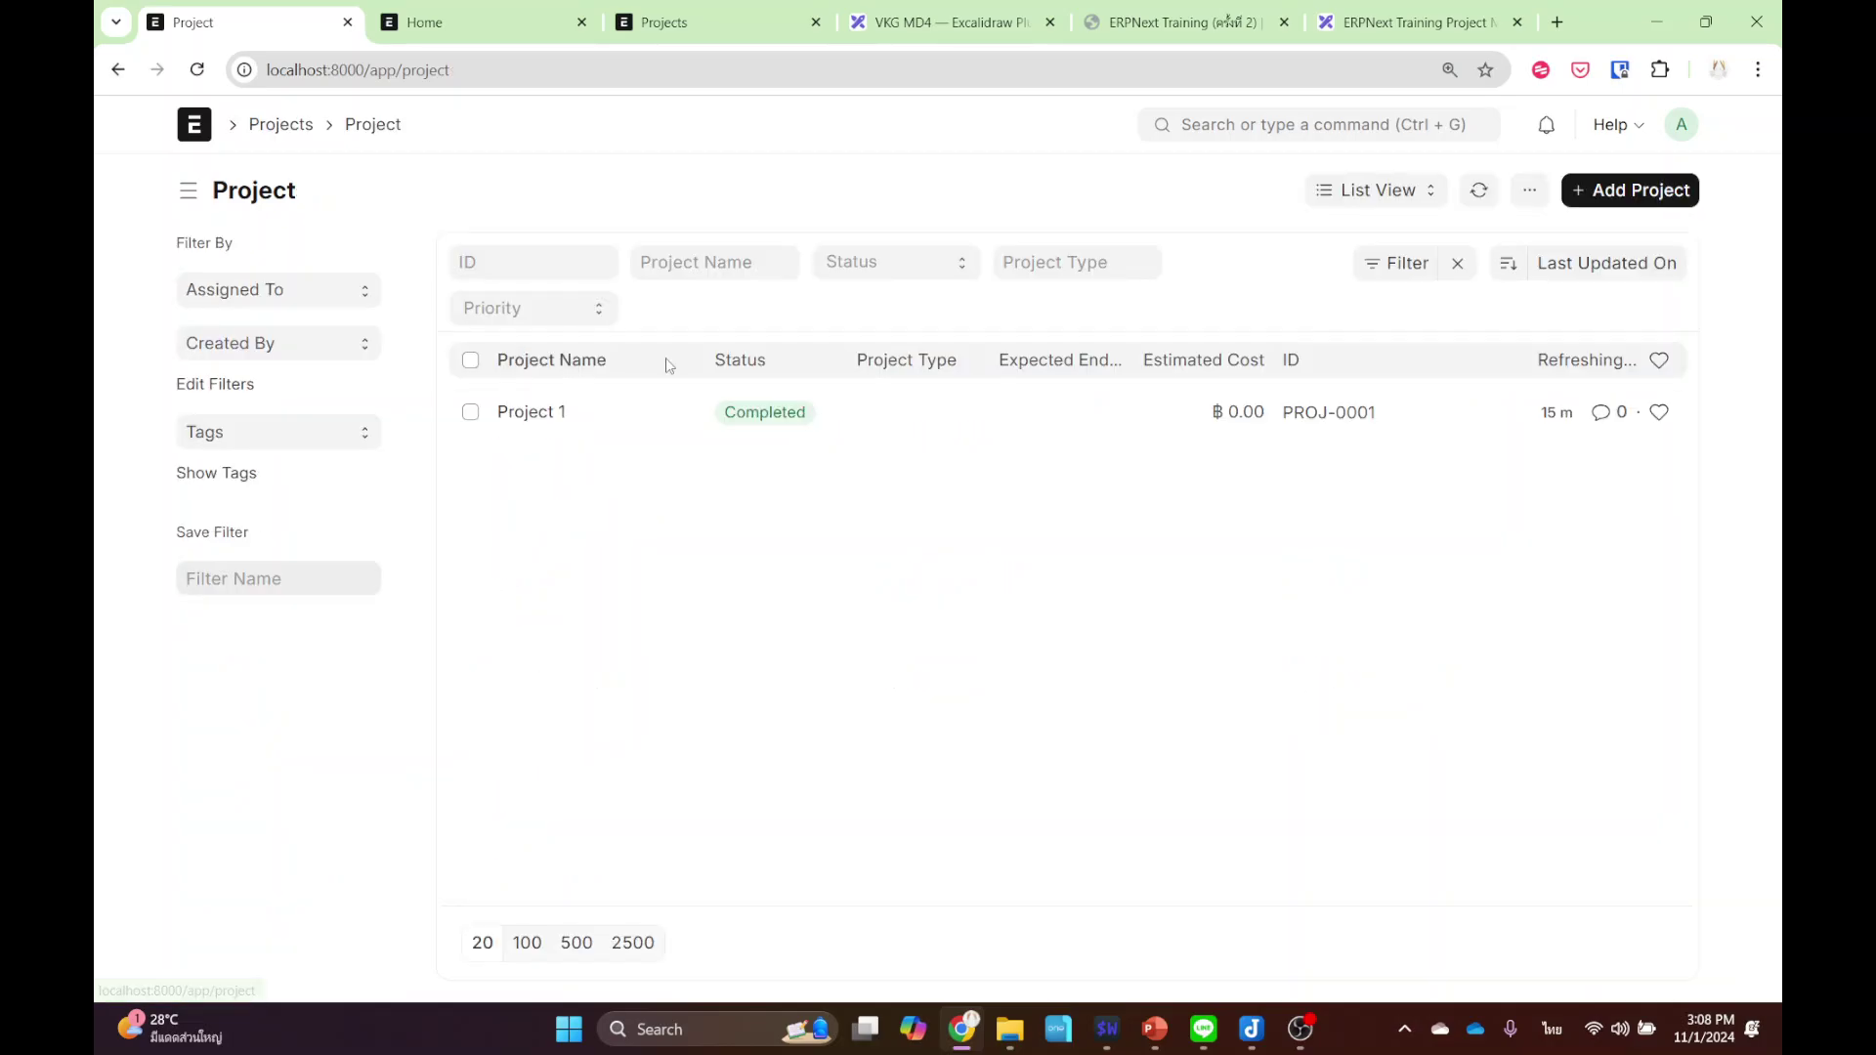
{"action": "left_click", "coordinate": [281, 124]}
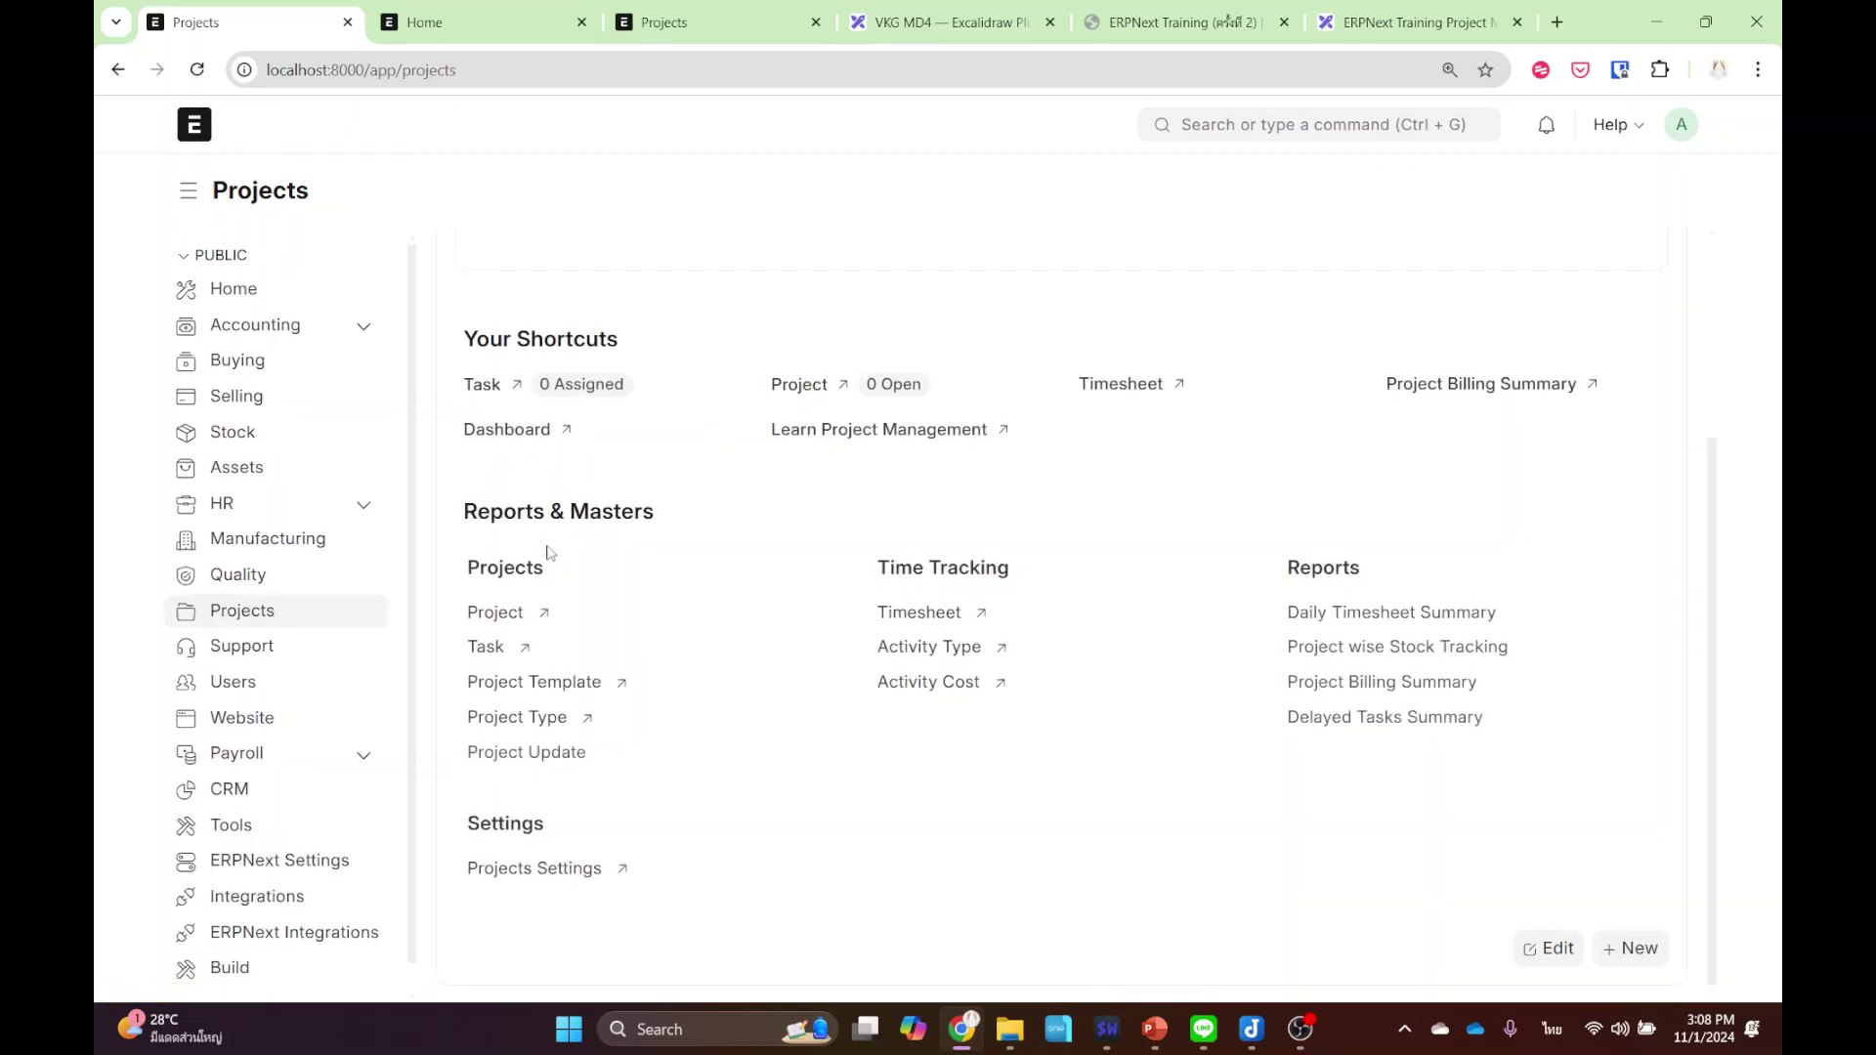
{"action": "left_click", "coordinate": [497, 612]}
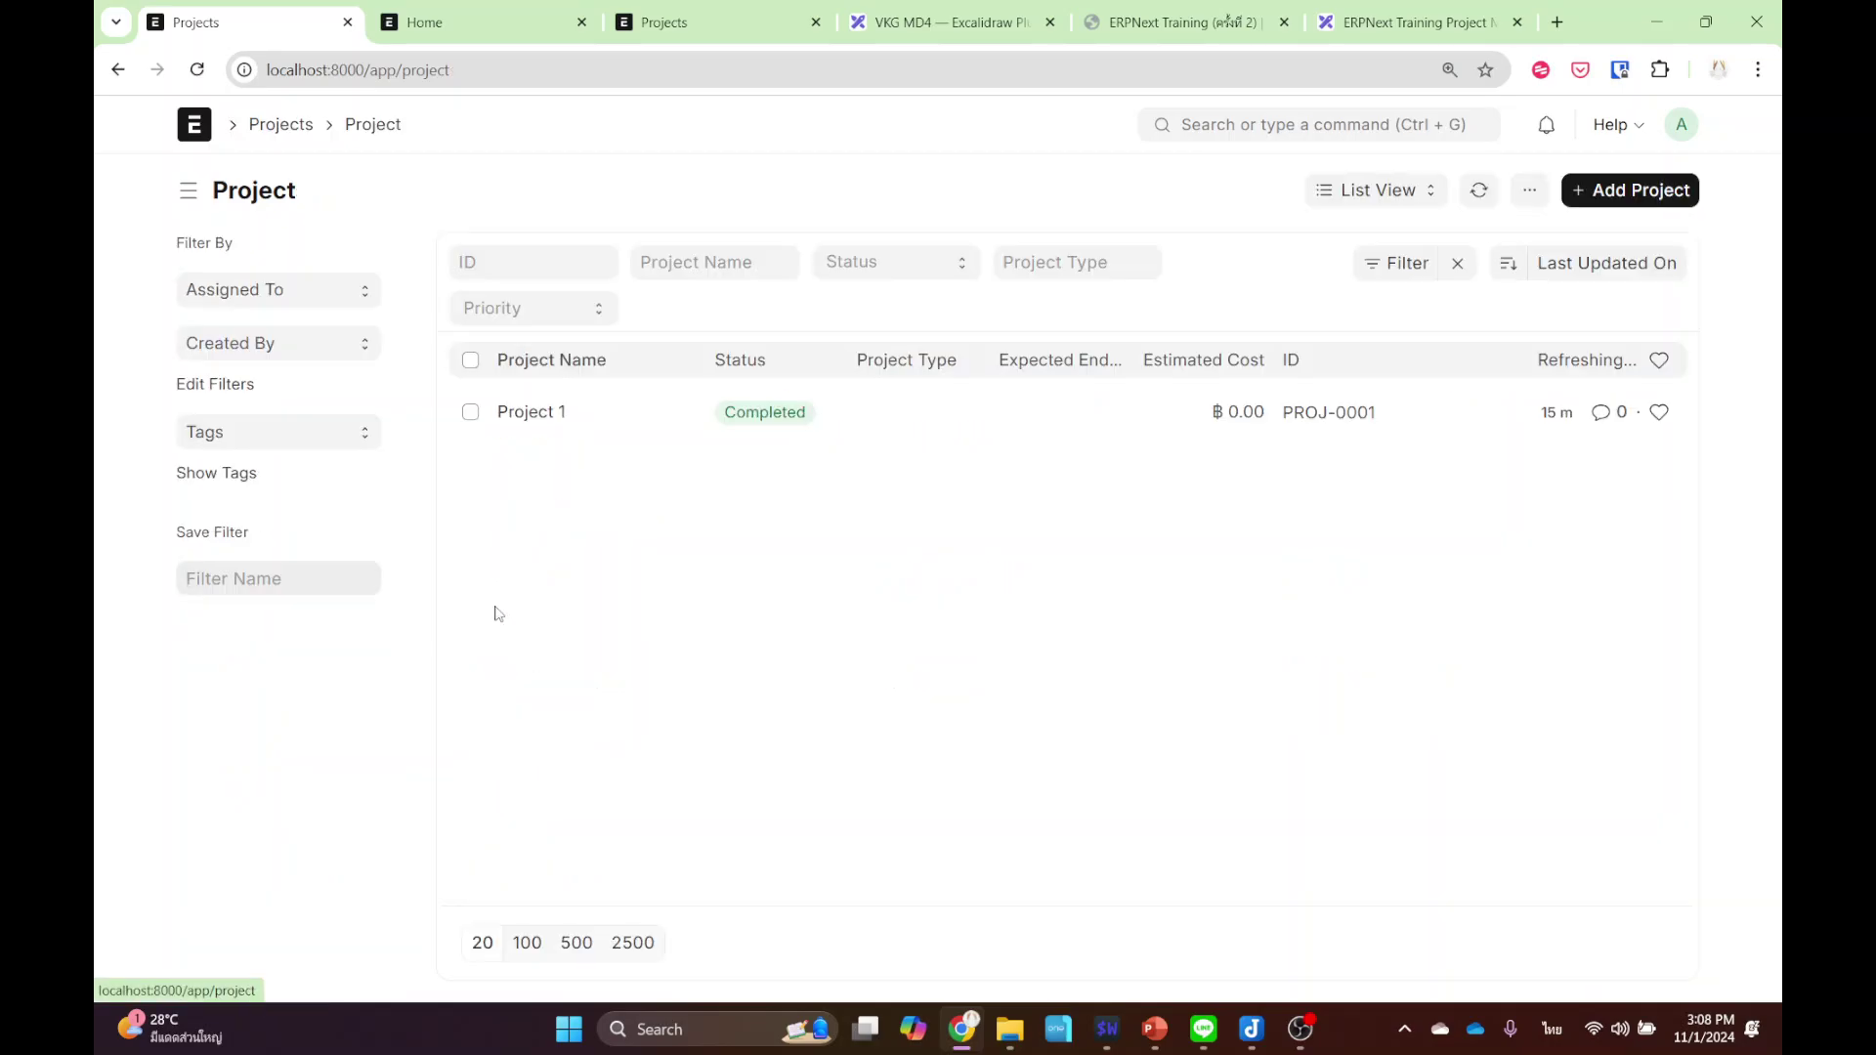
{"action": "left_click", "coordinate": [518, 421]}
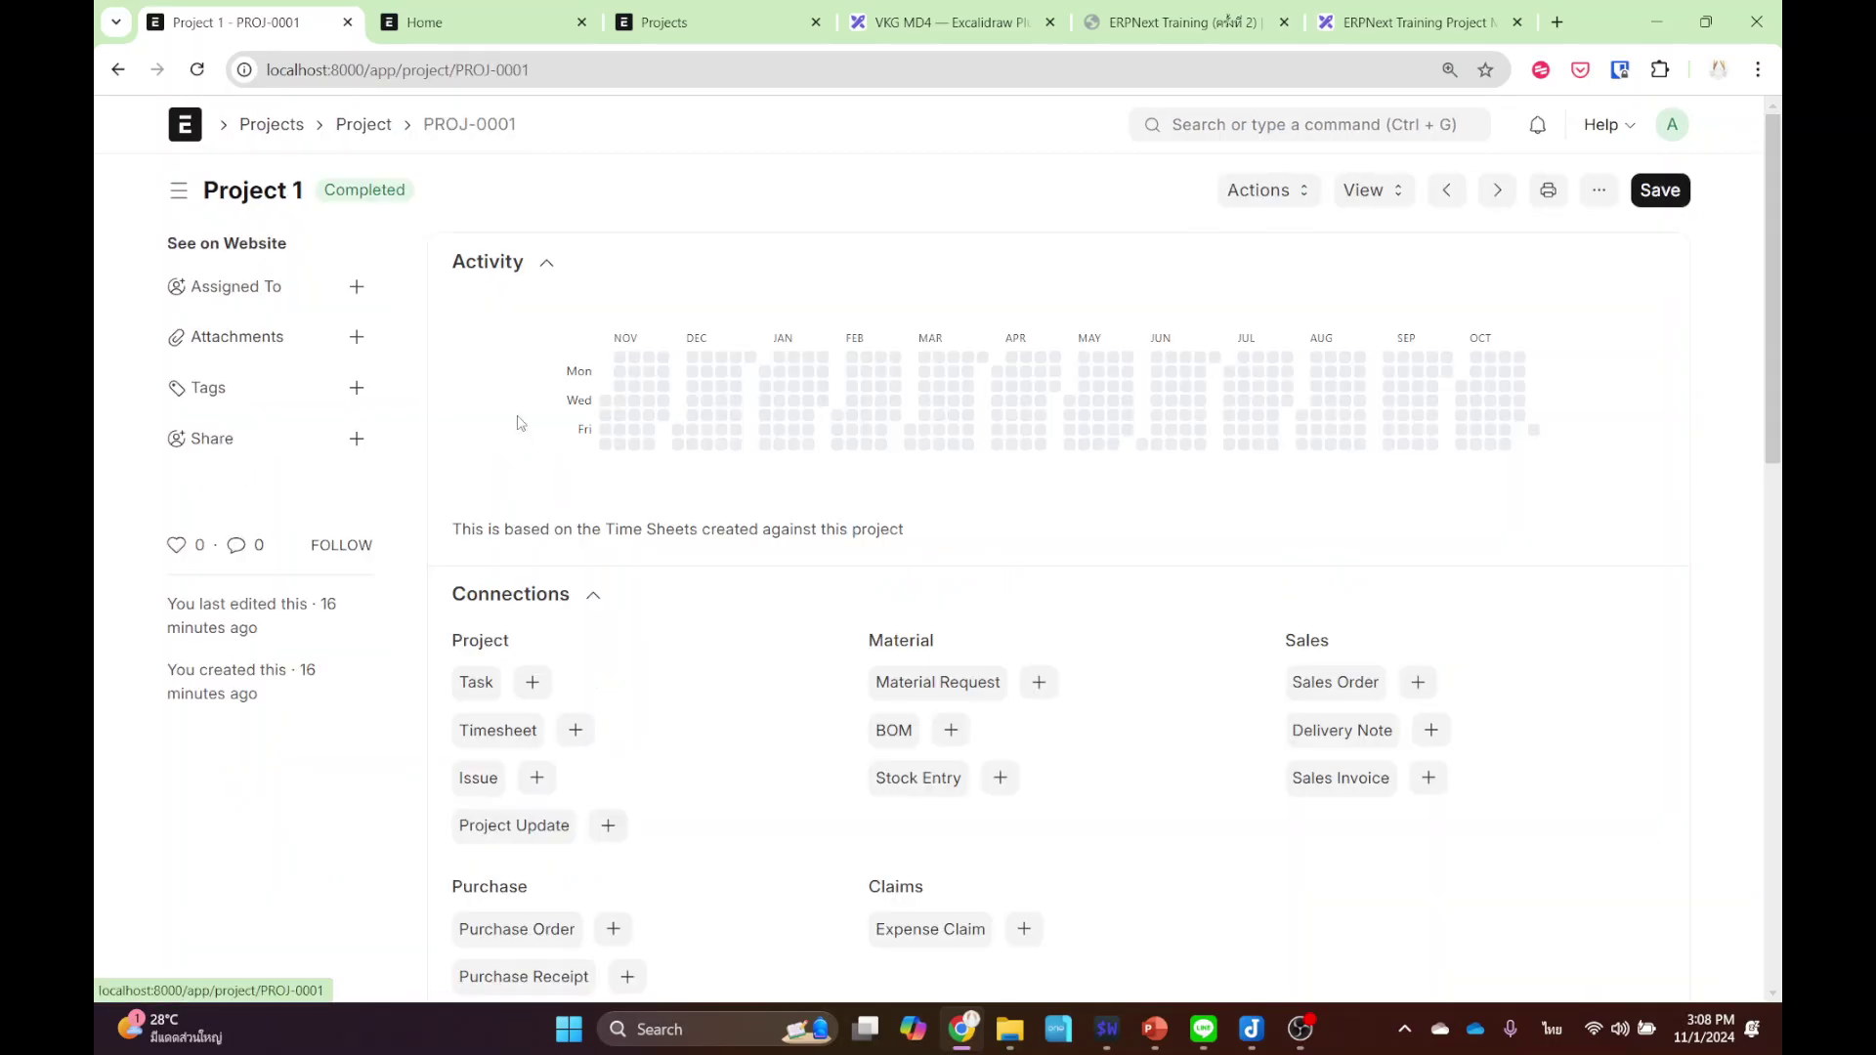
{"action": "left_click", "coordinate": [575, 730]}
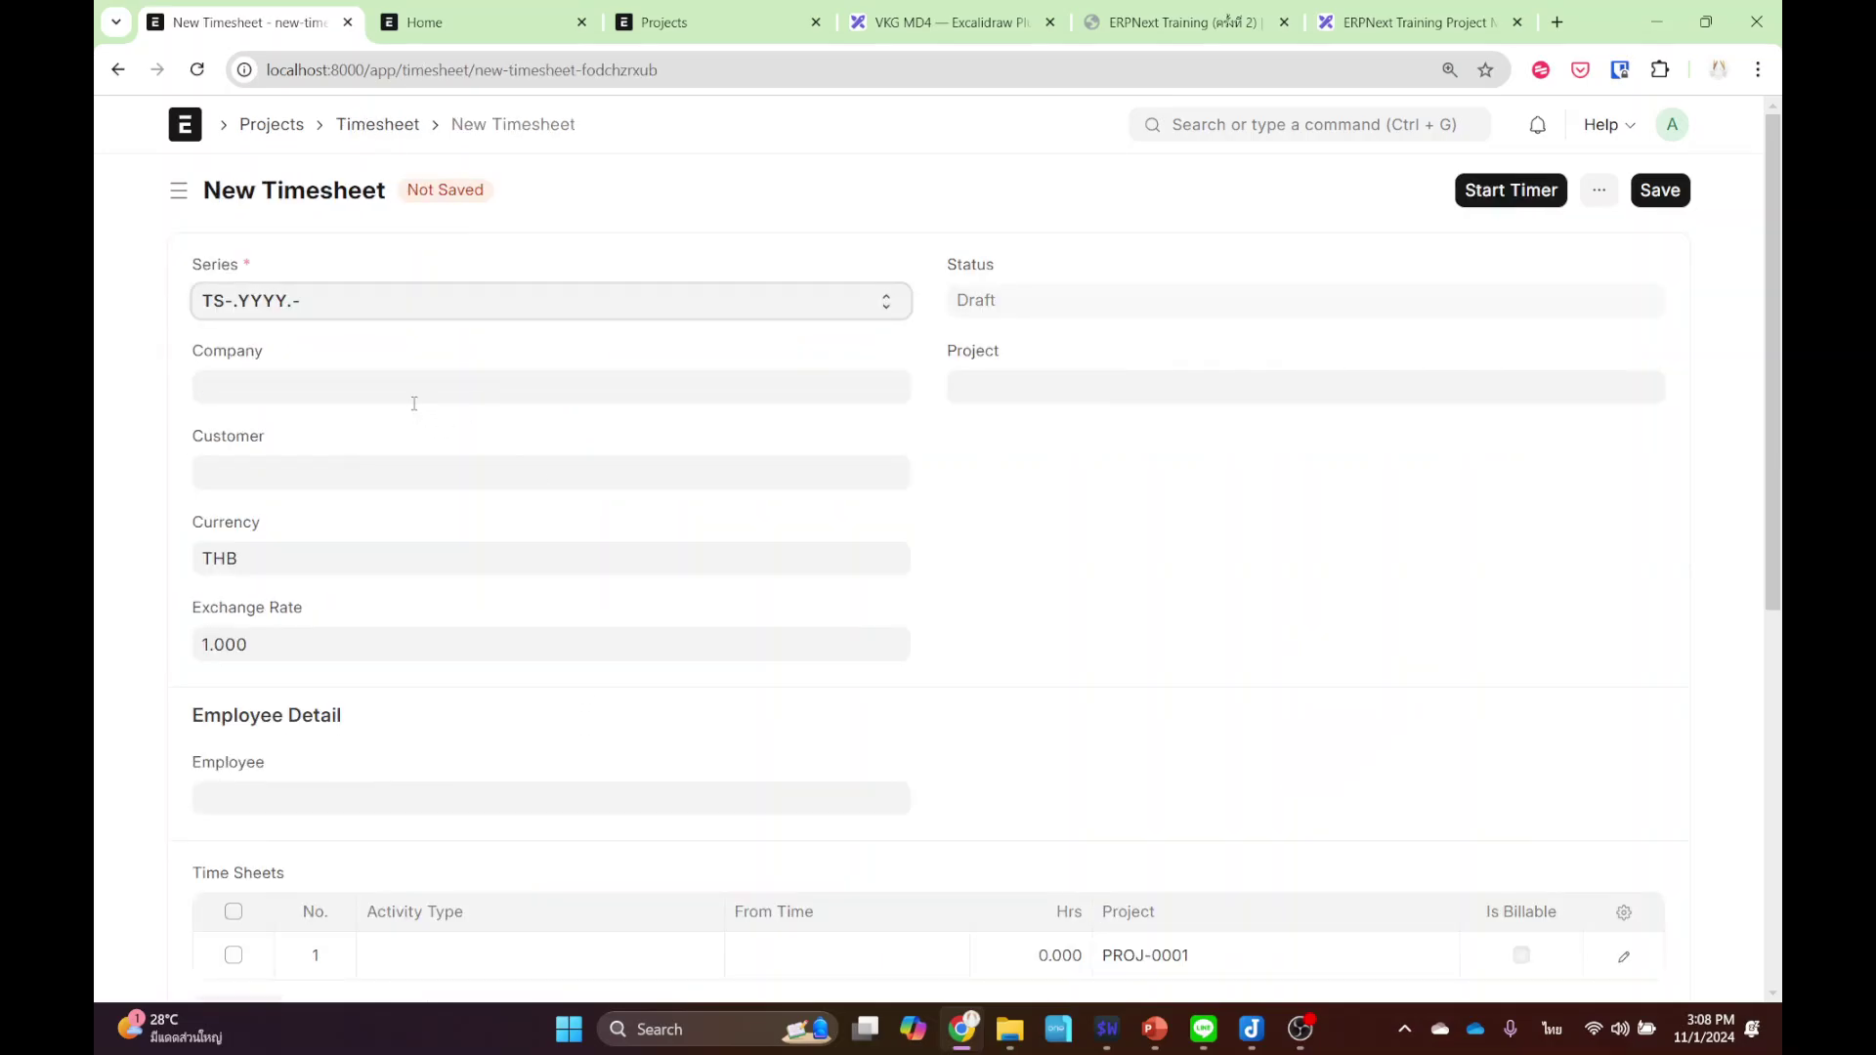
- Set the employee of the new timesheet to Employee 1
{"action": "scroll", "coordinate": [414, 403], "scroll_direction": "down", "scroll_amount": 2}
{"action": "scroll", "coordinate": [405, 418], "scroll_direction": "up", "scroll_amount": 2}
{"action": "scroll", "coordinate": [406, 419], "scroll_direction": "down", "scroll_amount": 2}
{"action": "left_click", "coordinate": [369, 570]}
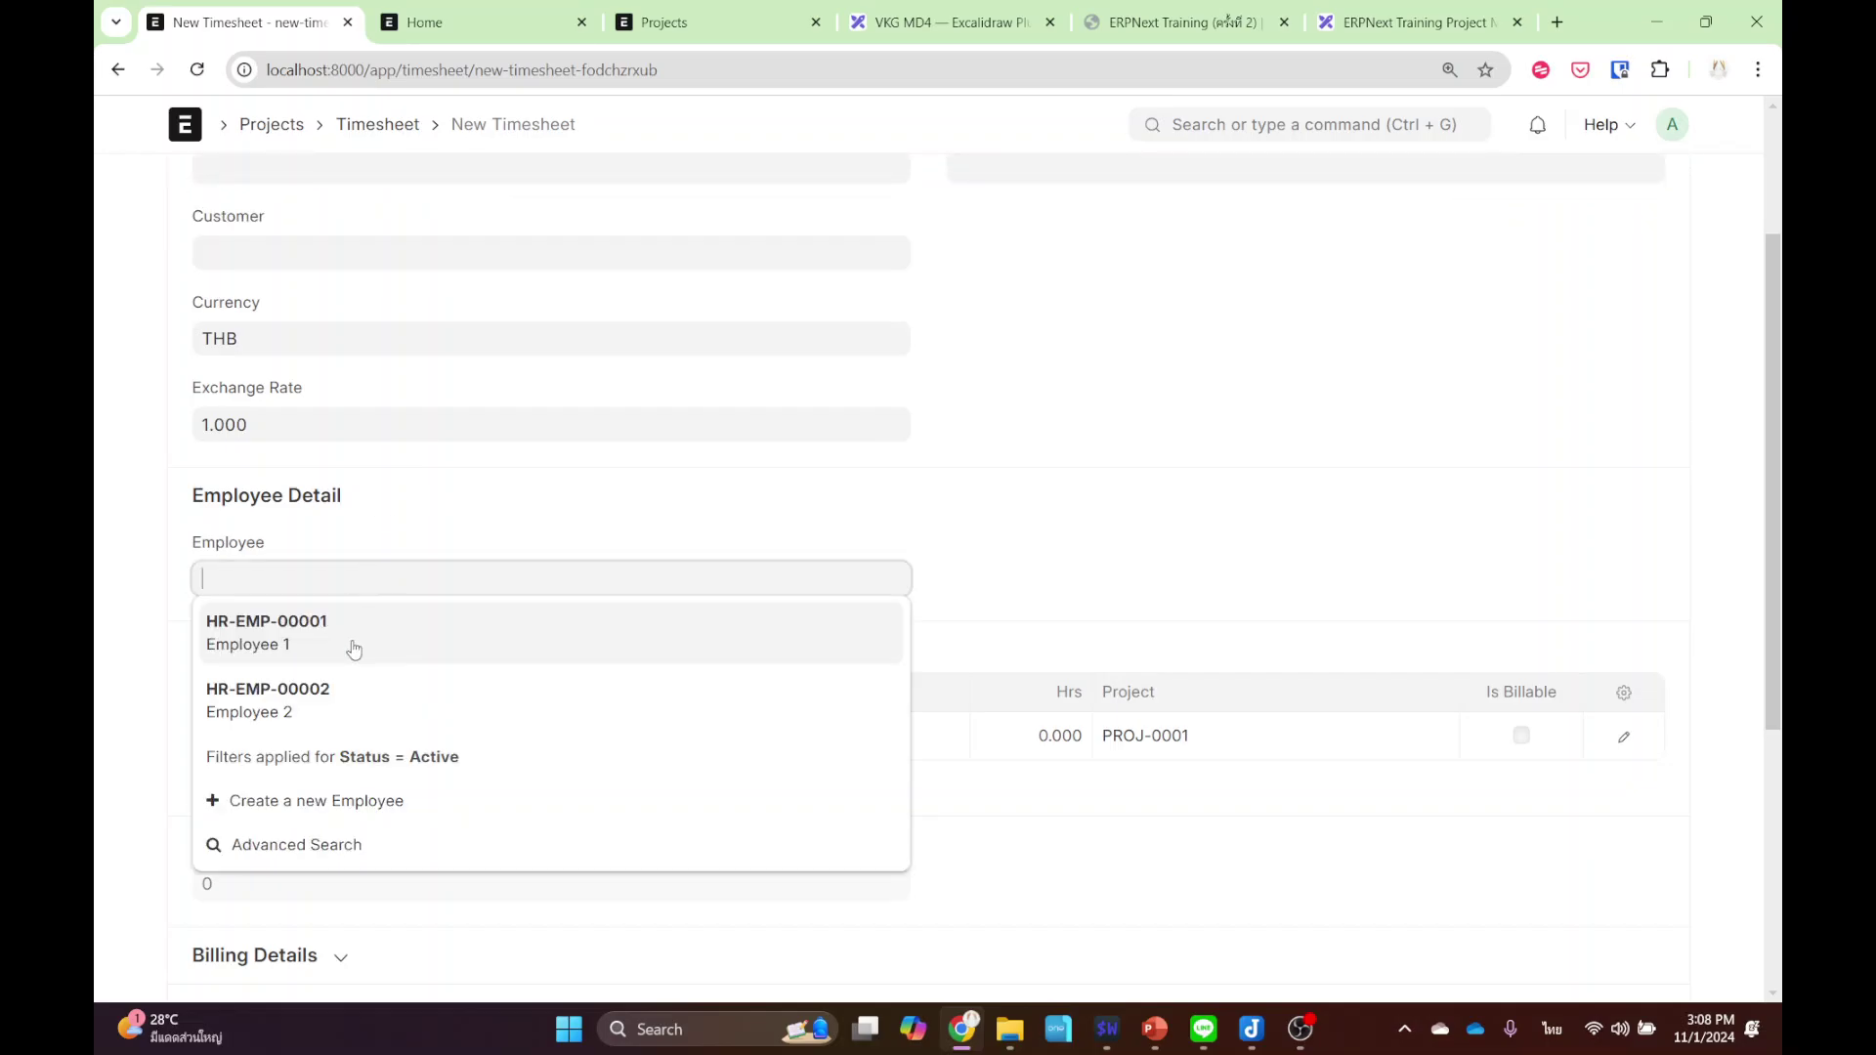
{"action": "left_click", "coordinate": [354, 649]}
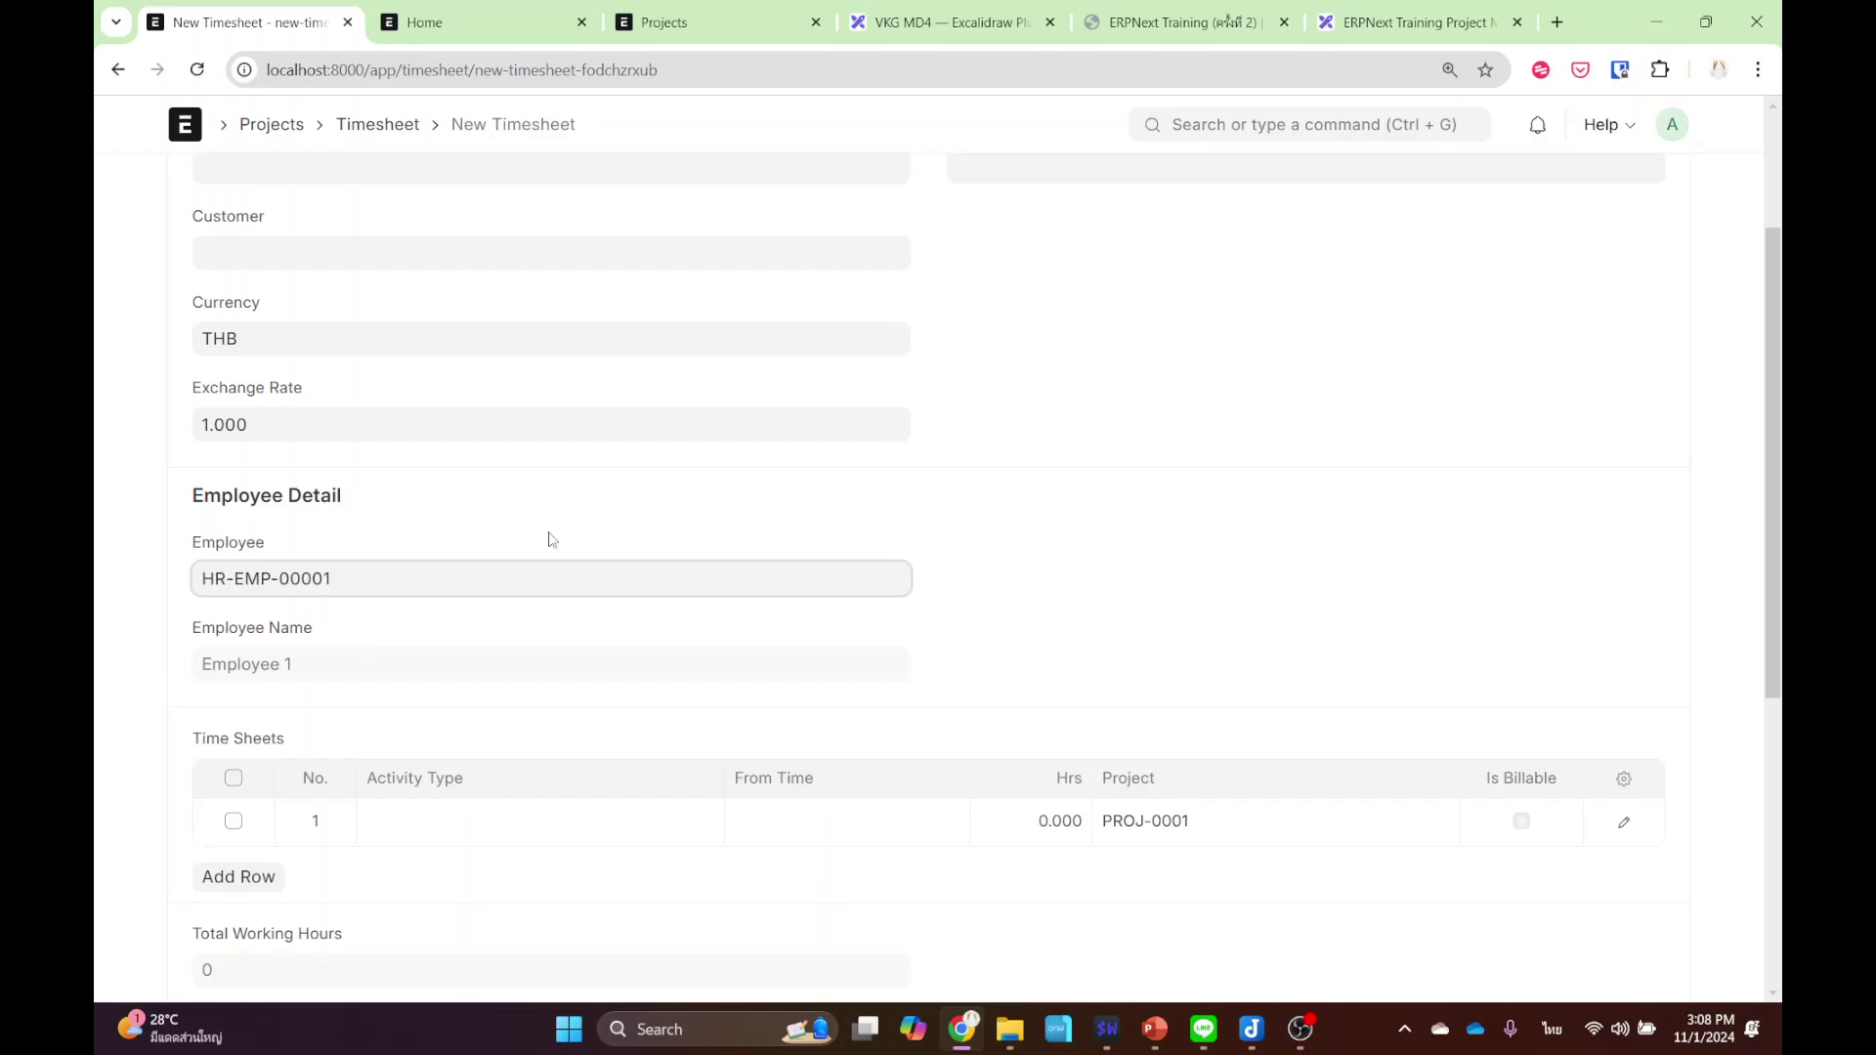
{"action": "scroll", "coordinate": [820, 599], "scroll_direction": "down", "scroll_amount": 2}
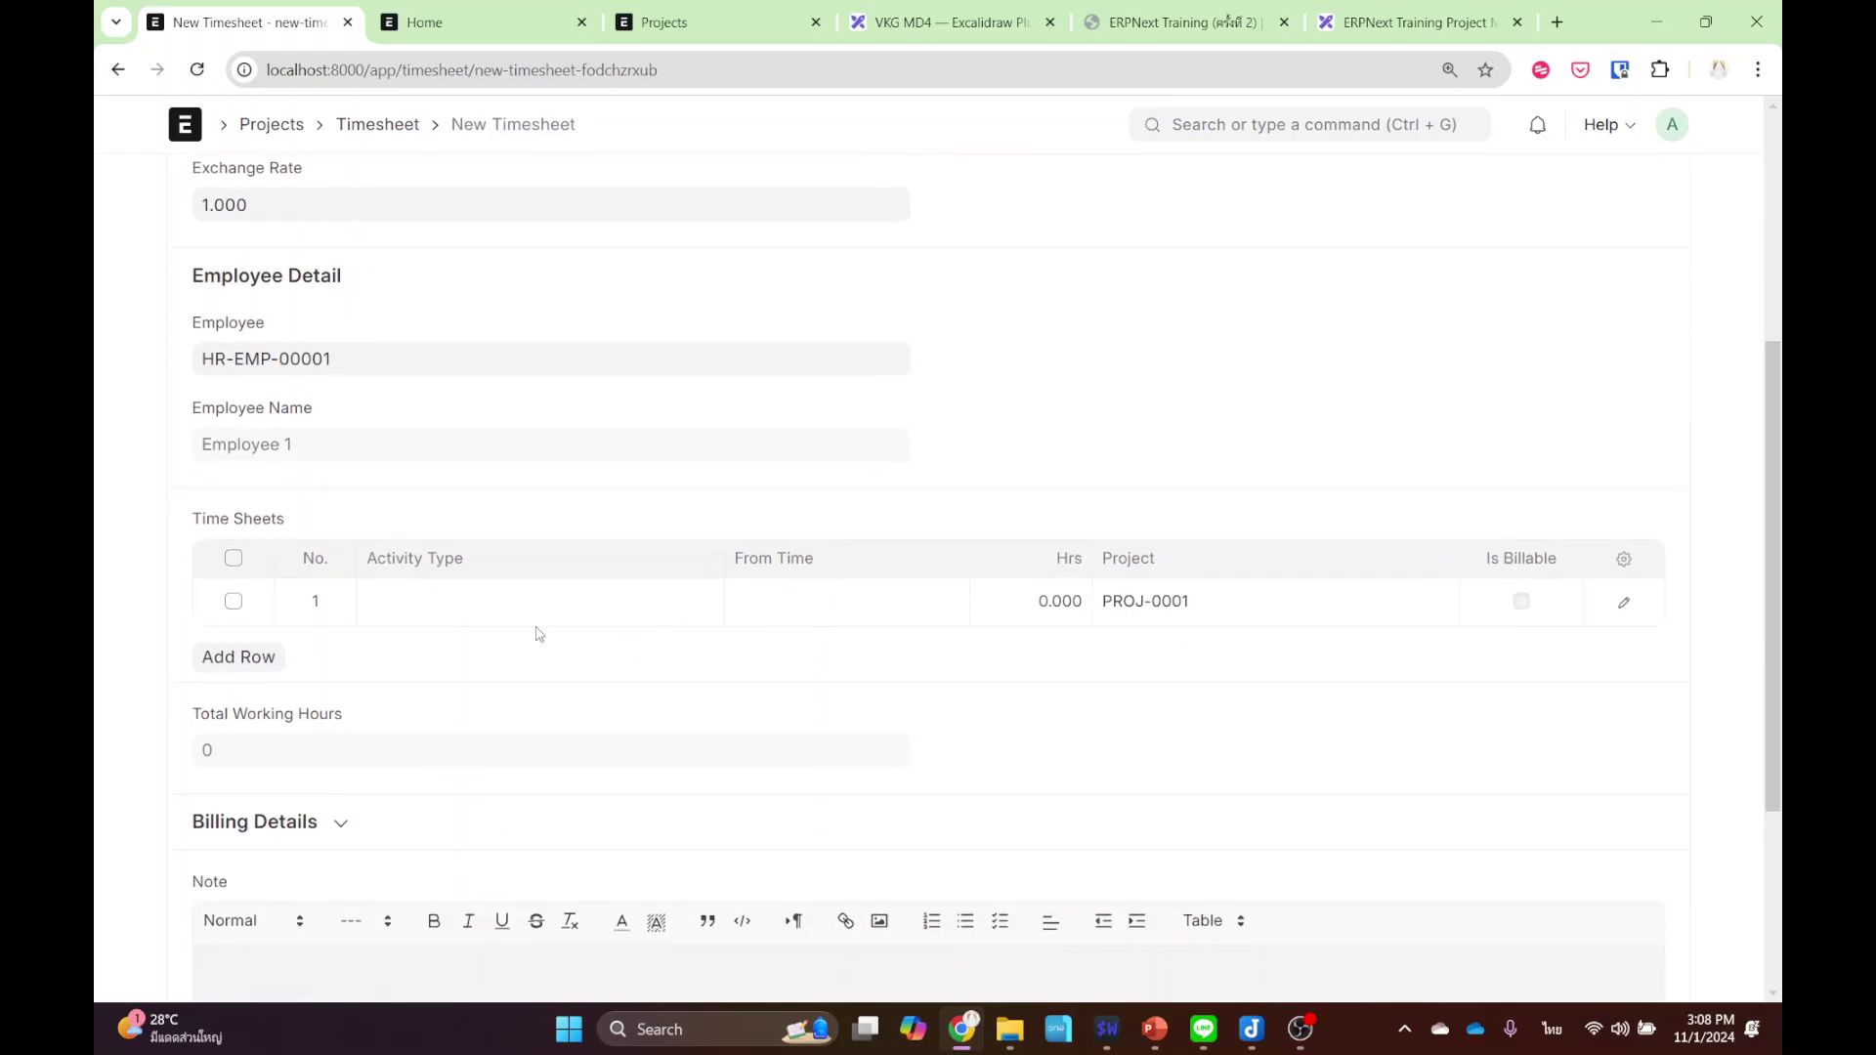
{"action": "left_click", "coordinate": [528, 596]}
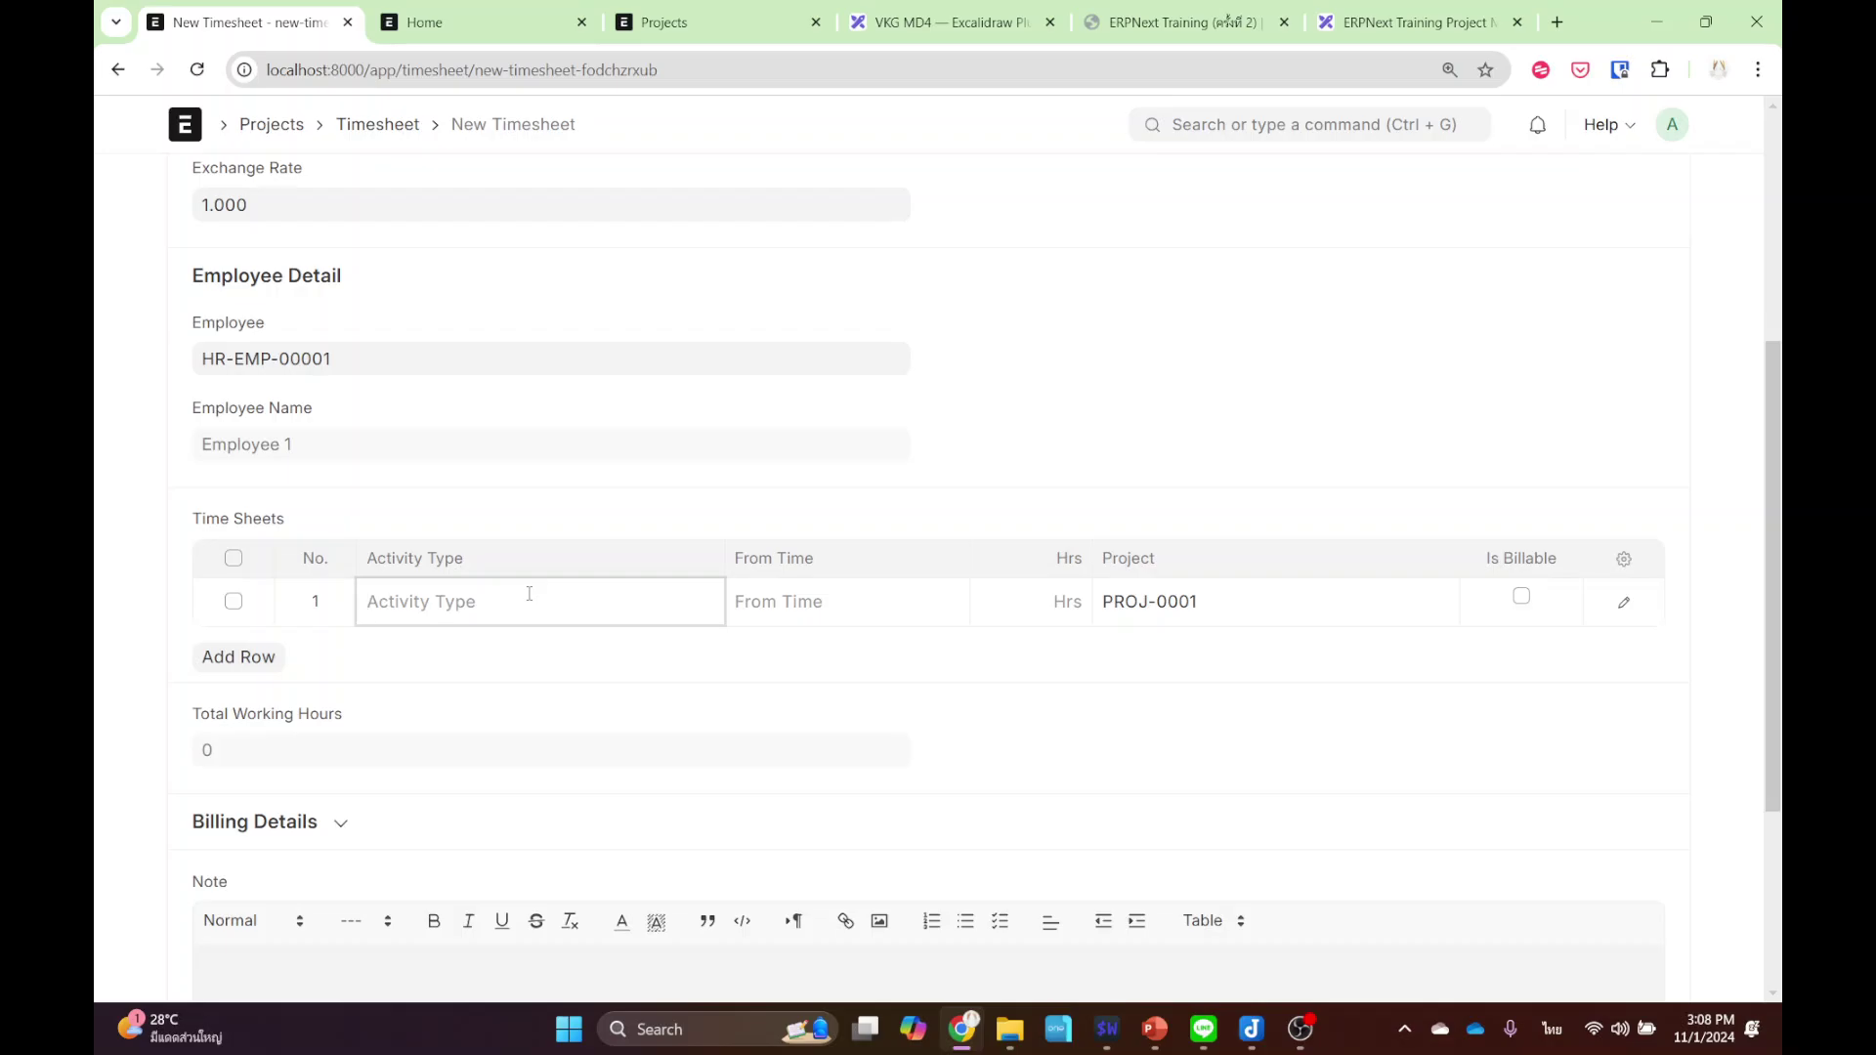
{"action": "left_click", "coordinate": [490, 866]}
{"action": "left_click", "coordinate": [846, 601]}
{"action": "left_click", "coordinate": [876, 536]}
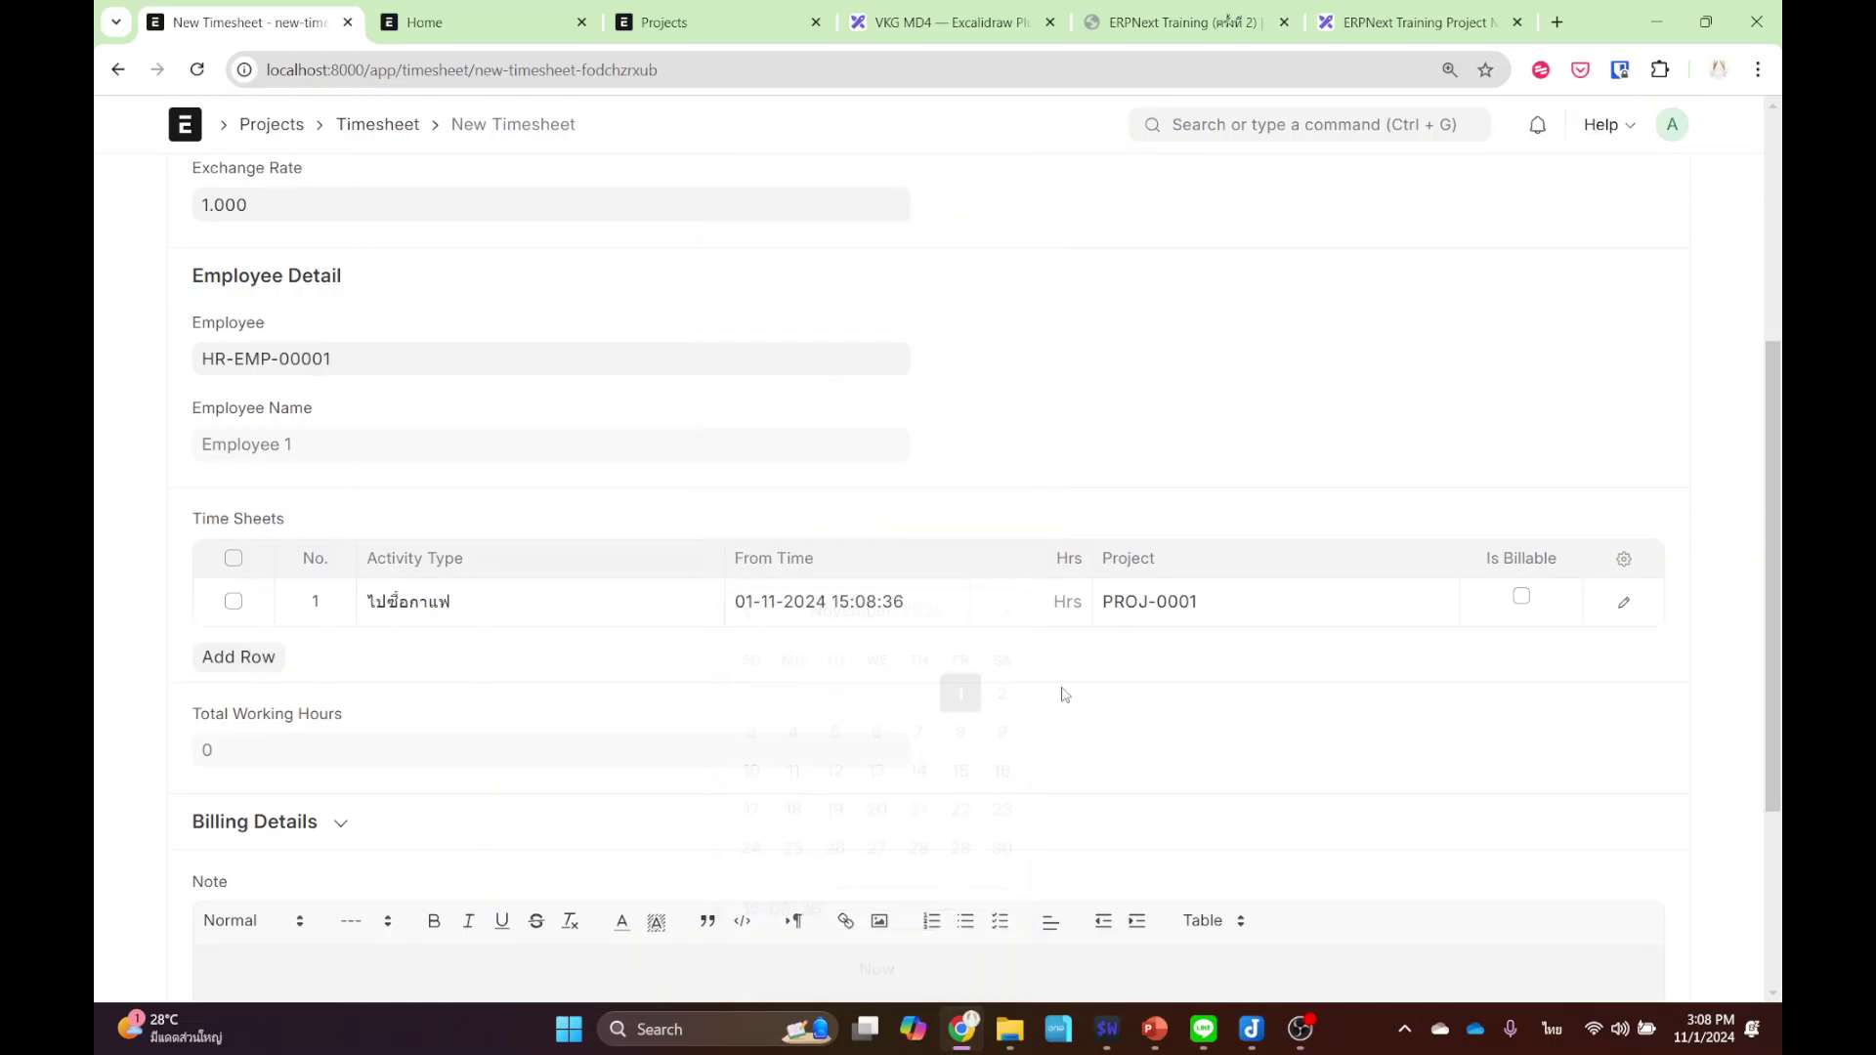
- Set the hours of the first time row to 1
{"action": "left_click", "coordinate": [1032, 603]}
{"action": "left_click", "coordinate": [1200, 488]}
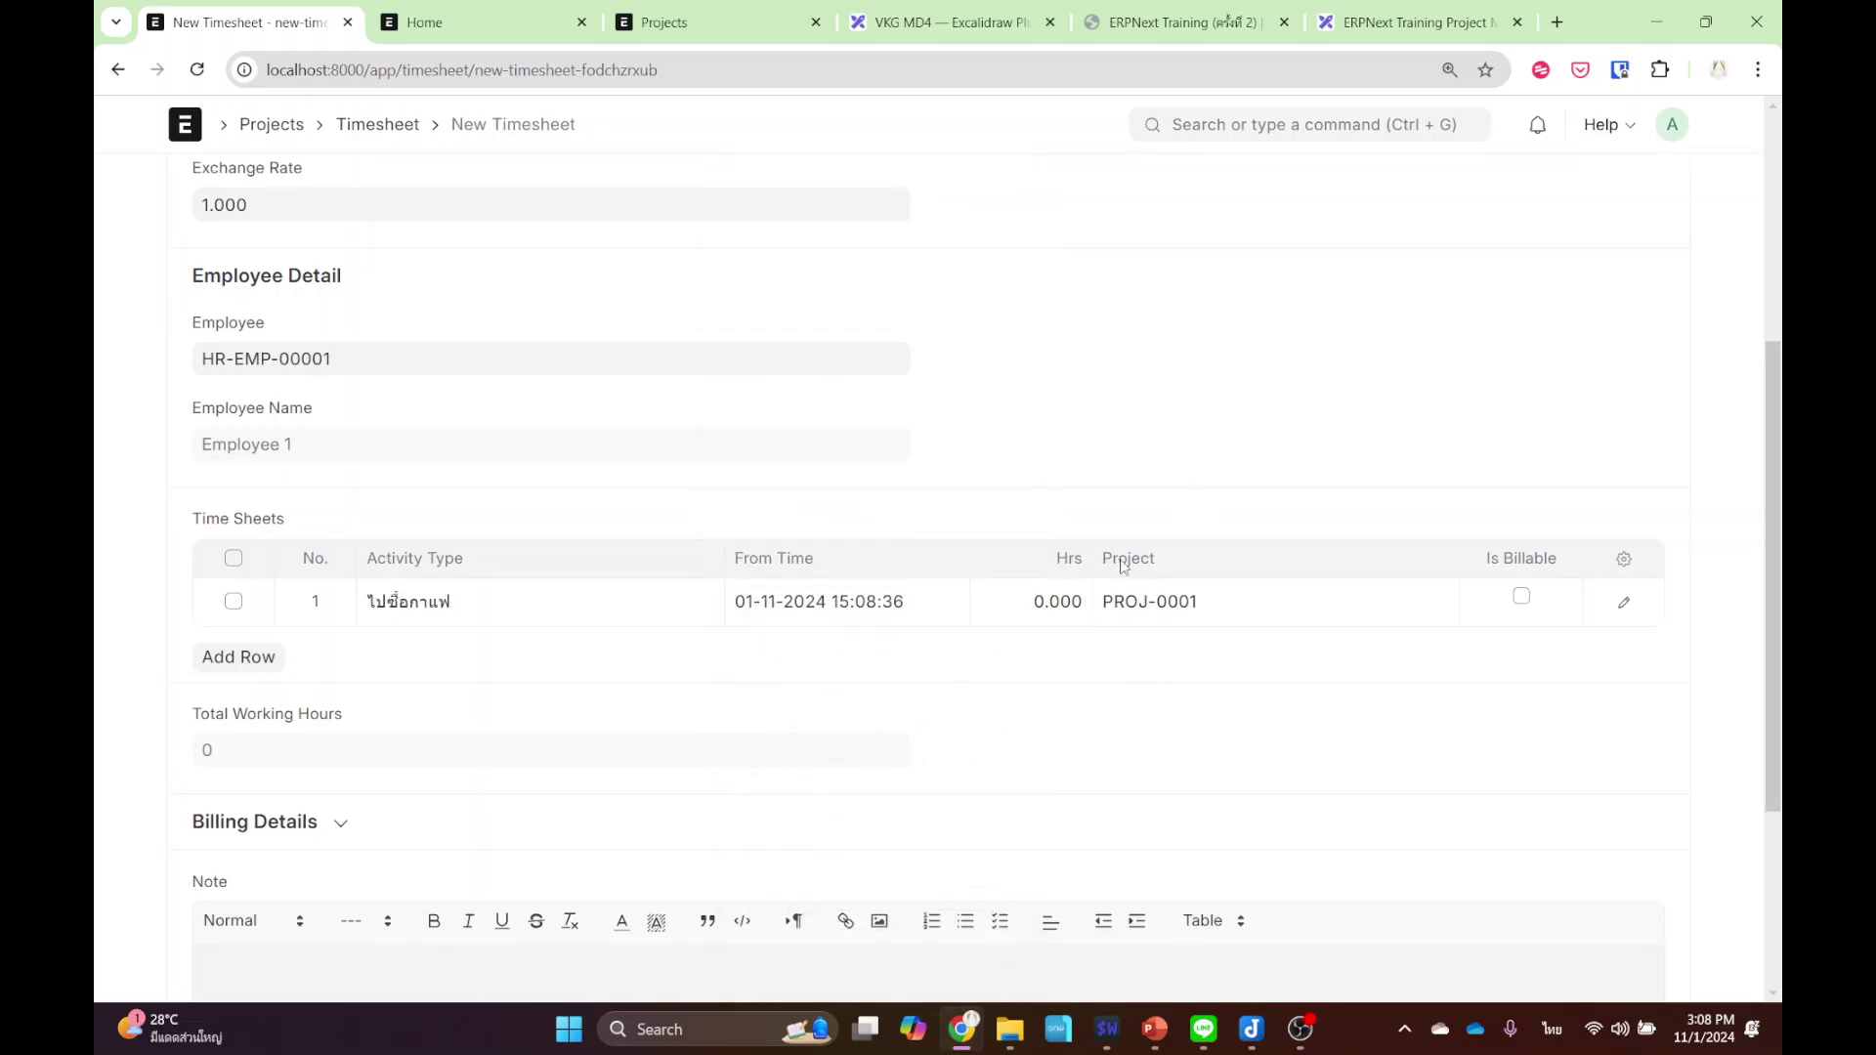
{"action": "left_click", "coordinate": [1064, 595]}
{"action": "key", "text": "alt+shift"}
{"action": "type", "text": "1"}
{"action": "left_click", "coordinate": [1093, 480]}
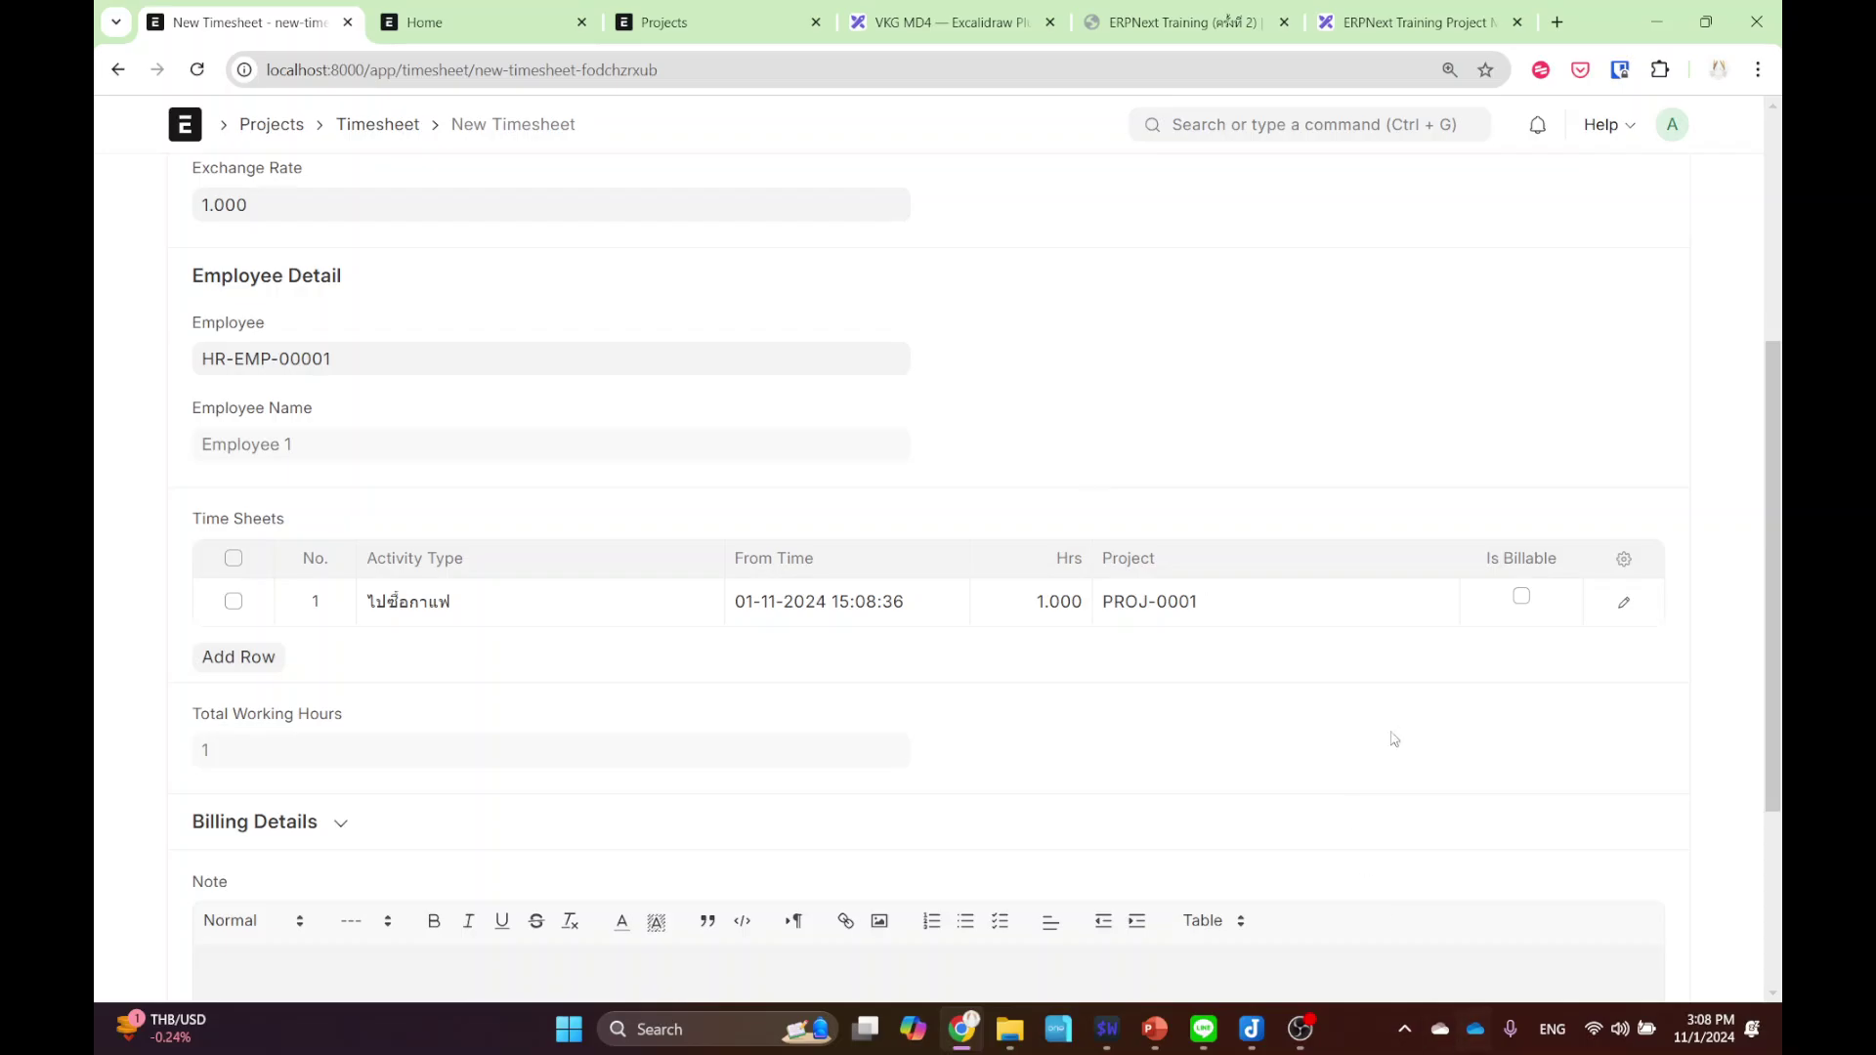
- Mark the first time row as billable and expand the timesheet's billing details
{"action": "scroll", "coordinate": [881, 537], "scroll_direction": "down", "scroll_amount": 2}
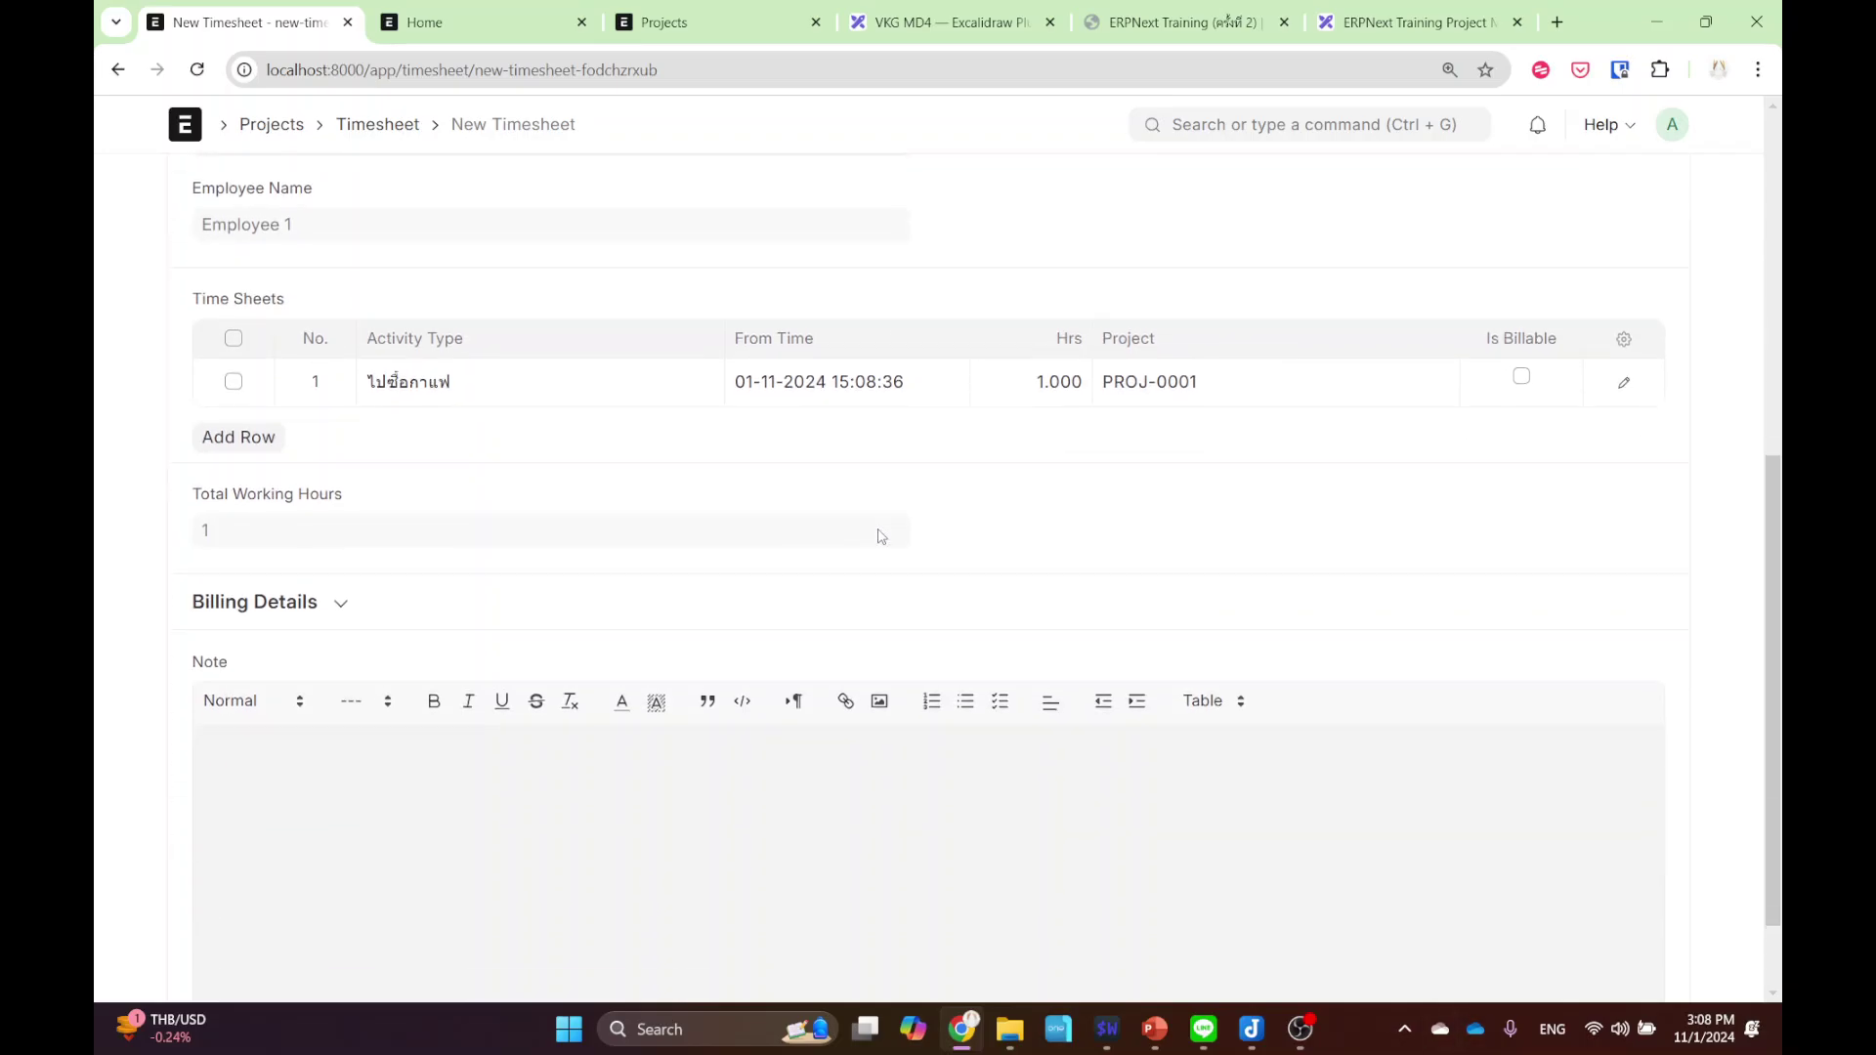
{"action": "left_click", "coordinate": [1518, 386]}
{"action": "scroll", "coordinate": [831, 512], "scroll_direction": "down", "scroll_amount": 1}
{"action": "left_click", "coordinate": [282, 491]}
{"action": "scroll", "coordinate": [671, 453], "scroll_direction": "down", "scroll_amount": 2}
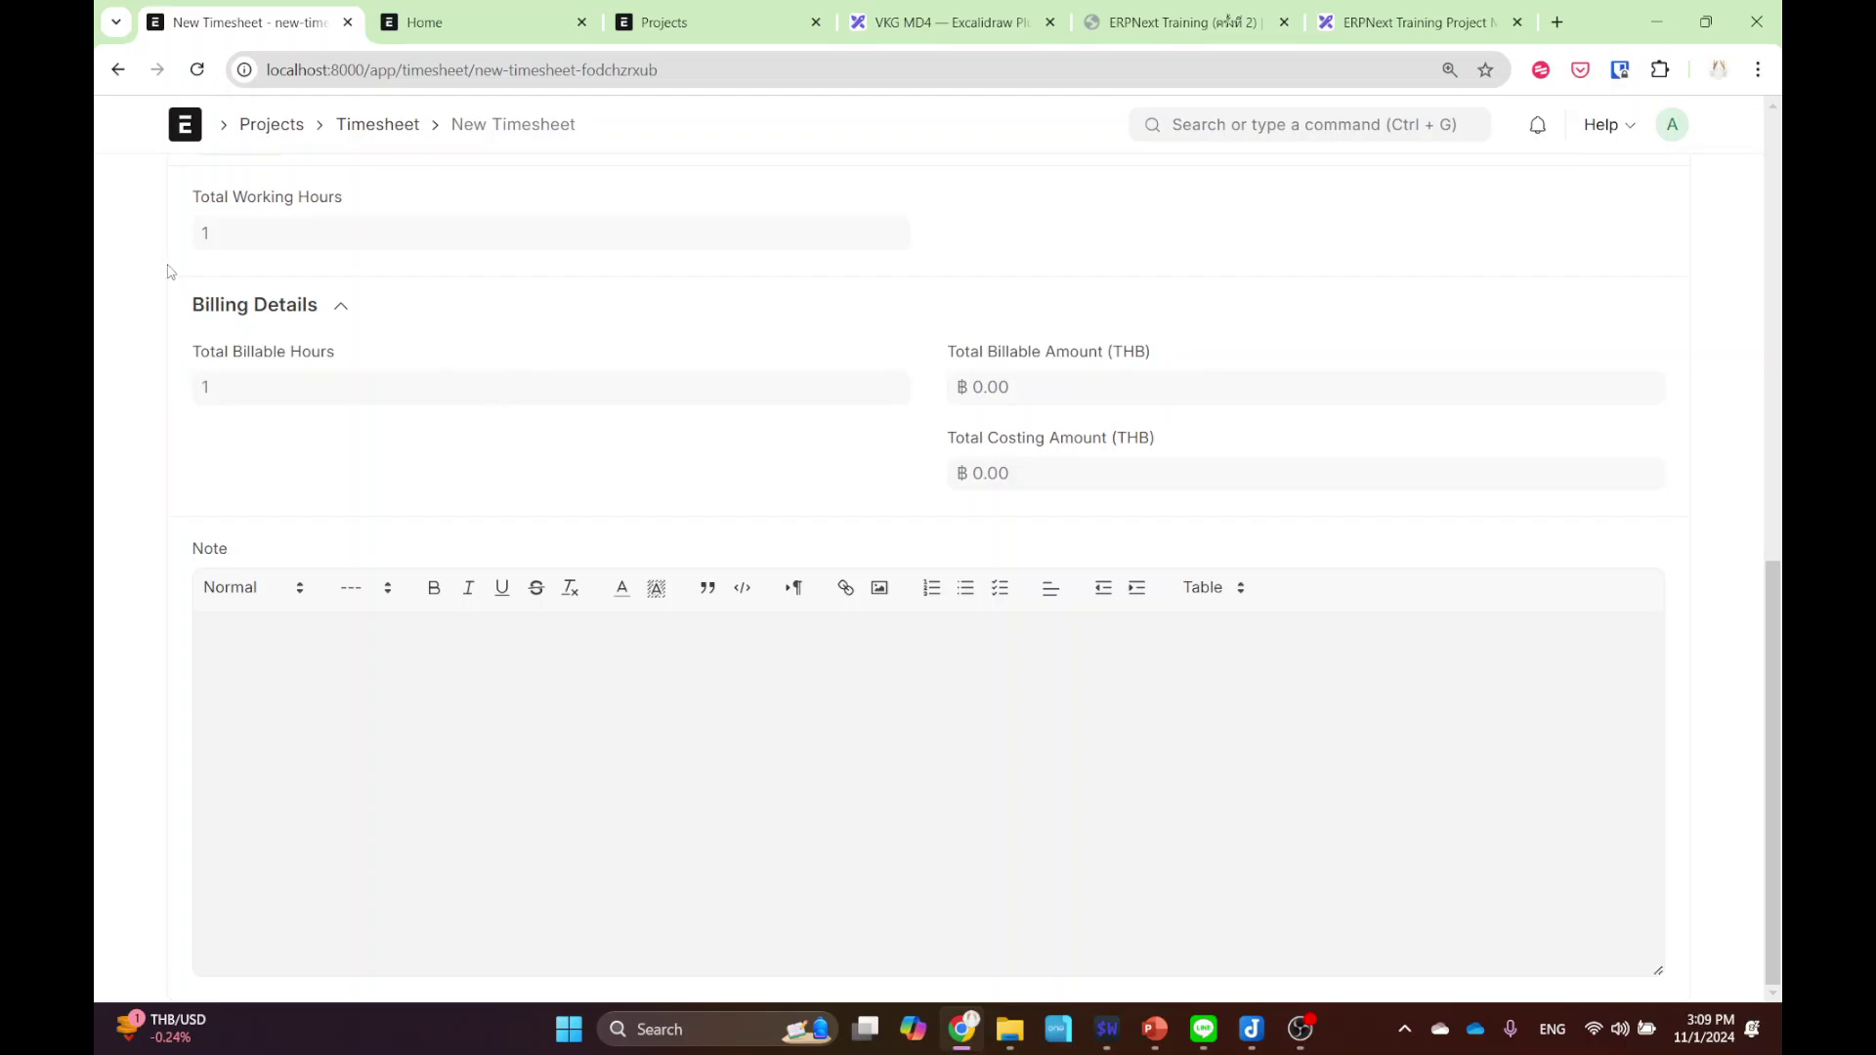
- Review the time row and billing details, save the timesheet, and check its saved time row
{"action": "scroll", "coordinate": [352, 386], "scroll_direction": "up", "scroll_amount": 1}
{"action": "scroll", "coordinate": [268, 386], "scroll_direction": "up", "scroll_amount": 1}
{"action": "scroll", "coordinate": [228, 493], "scroll_direction": "down", "scroll_amount": 1}
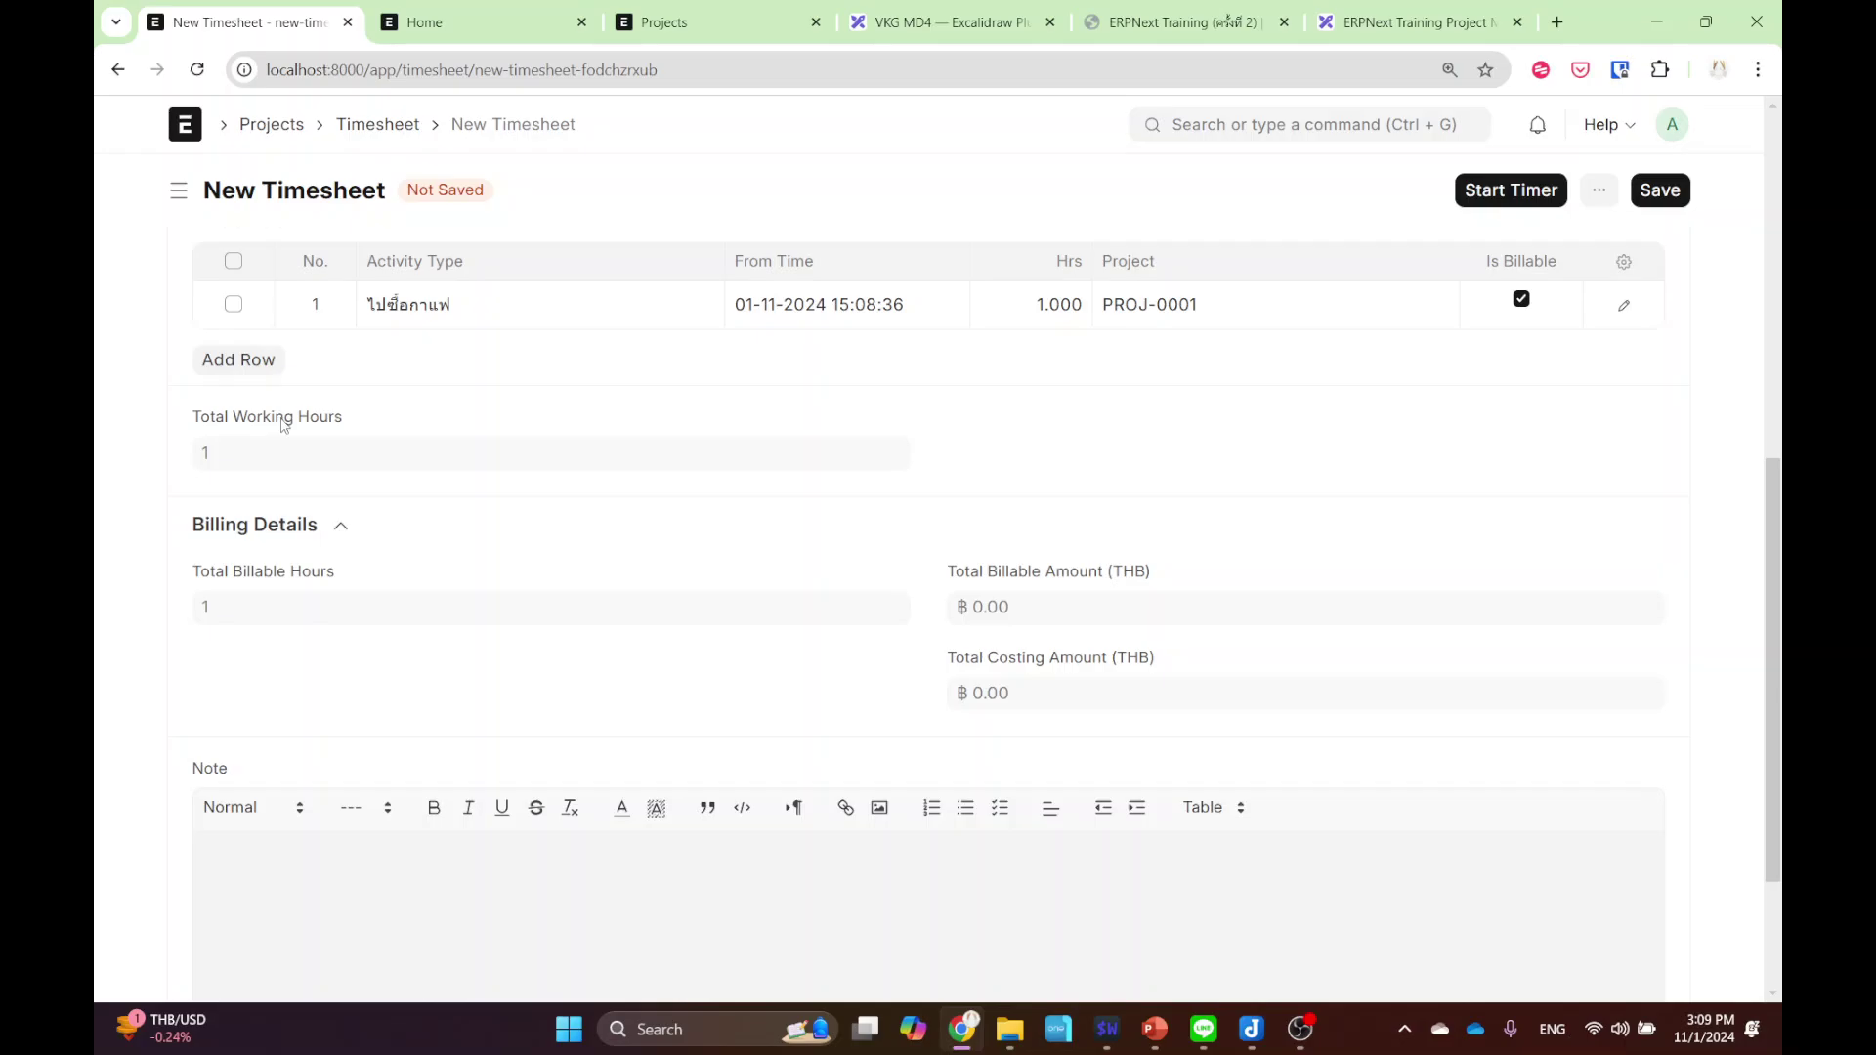
{"action": "scroll", "coordinate": [1264, 427], "scroll_direction": "up", "scroll_amount": 3}
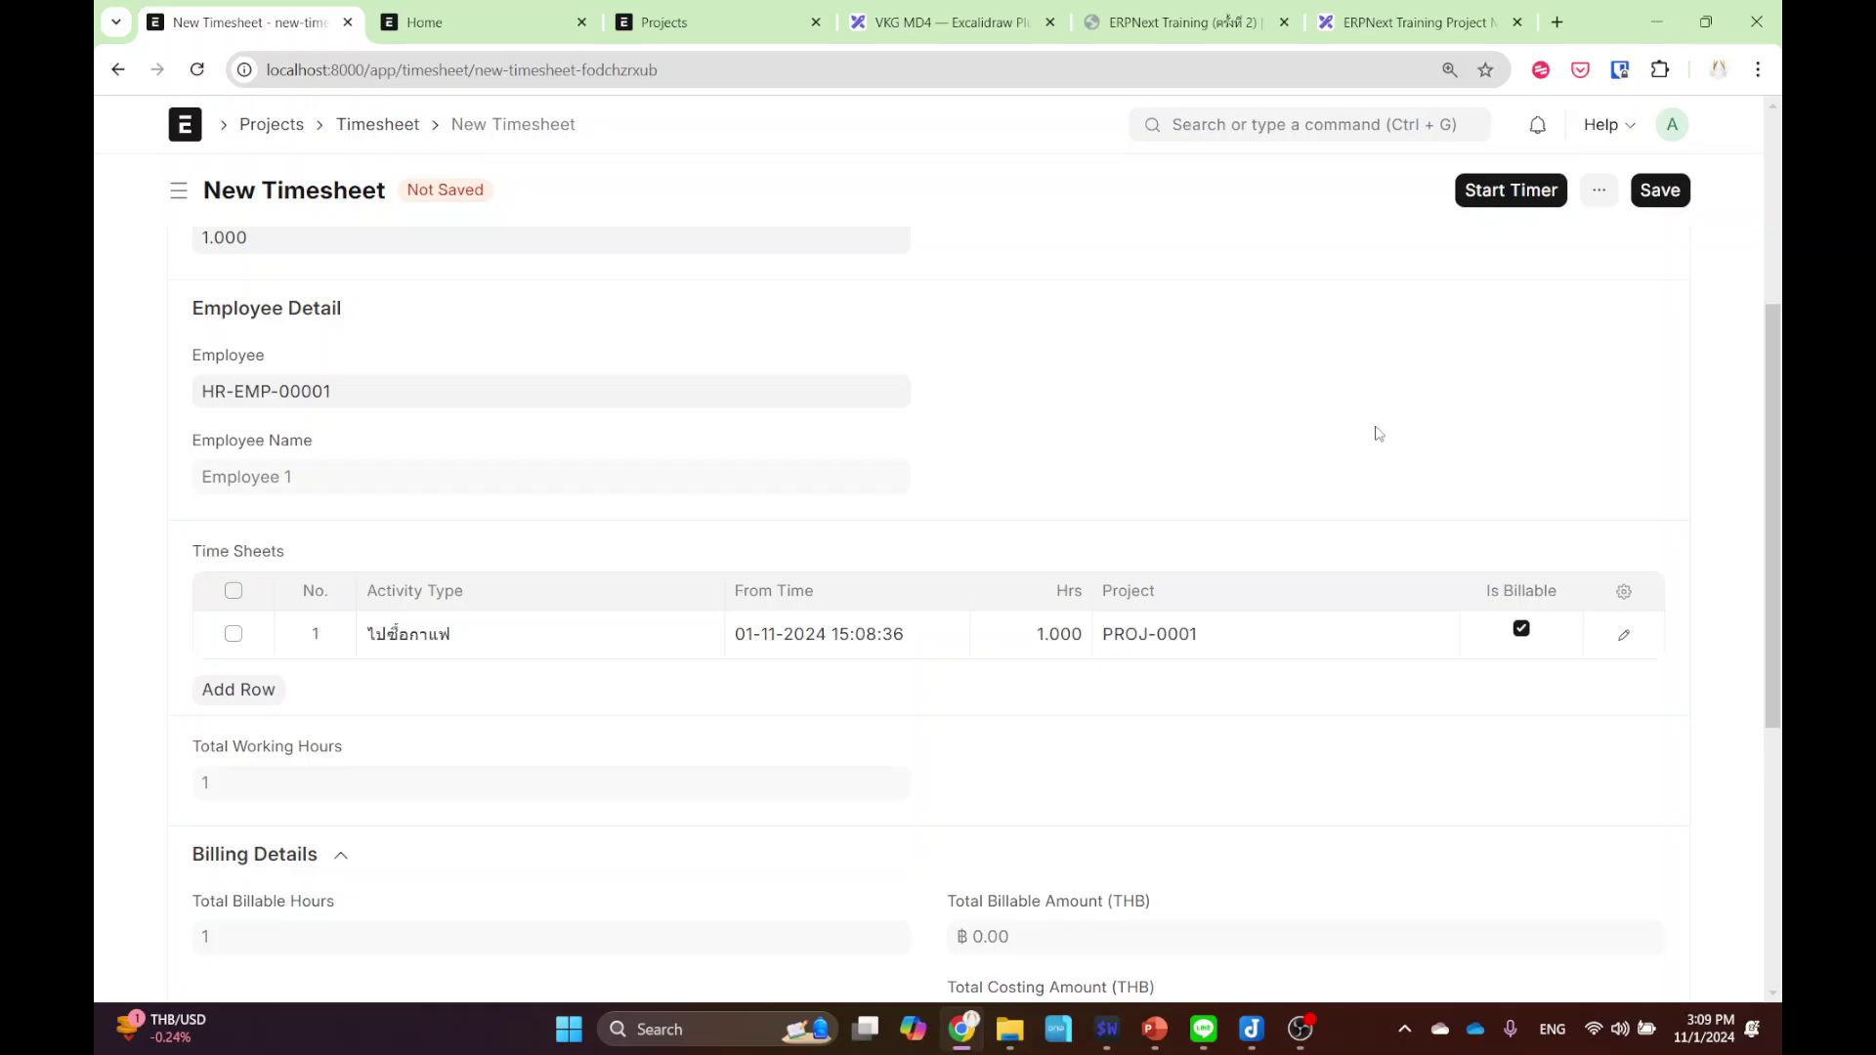
{"action": "scroll", "coordinate": [1377, 433], "scroll_direction": "down", "scroll_amount": 4}
{"action": "scroll", "coordinate": [1258, 527], "scroll_direction": "up", "scroll_amount": 5}
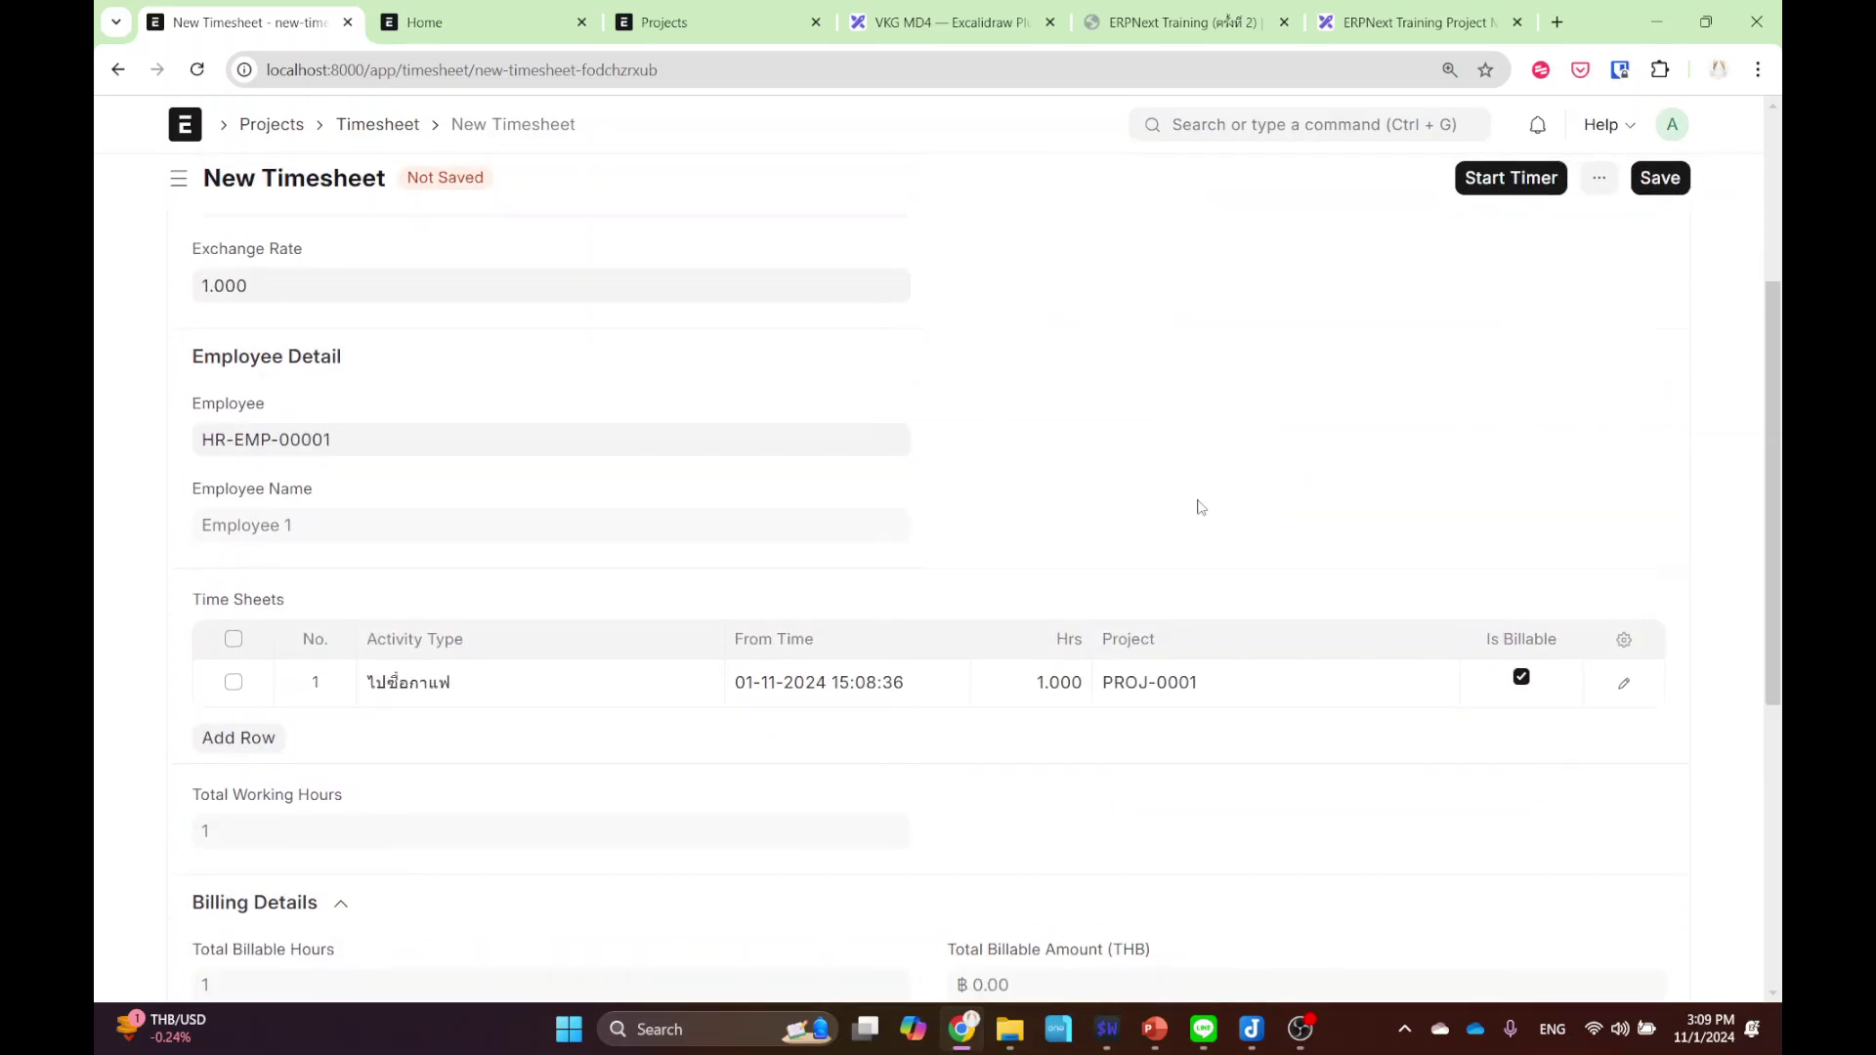
{"action": "scroll", "coordinate": [1200, 508], "scroll_direction": "up", "scroll_amount": 4}
{"action": "left_click", "coordinate": [1651, 196]}
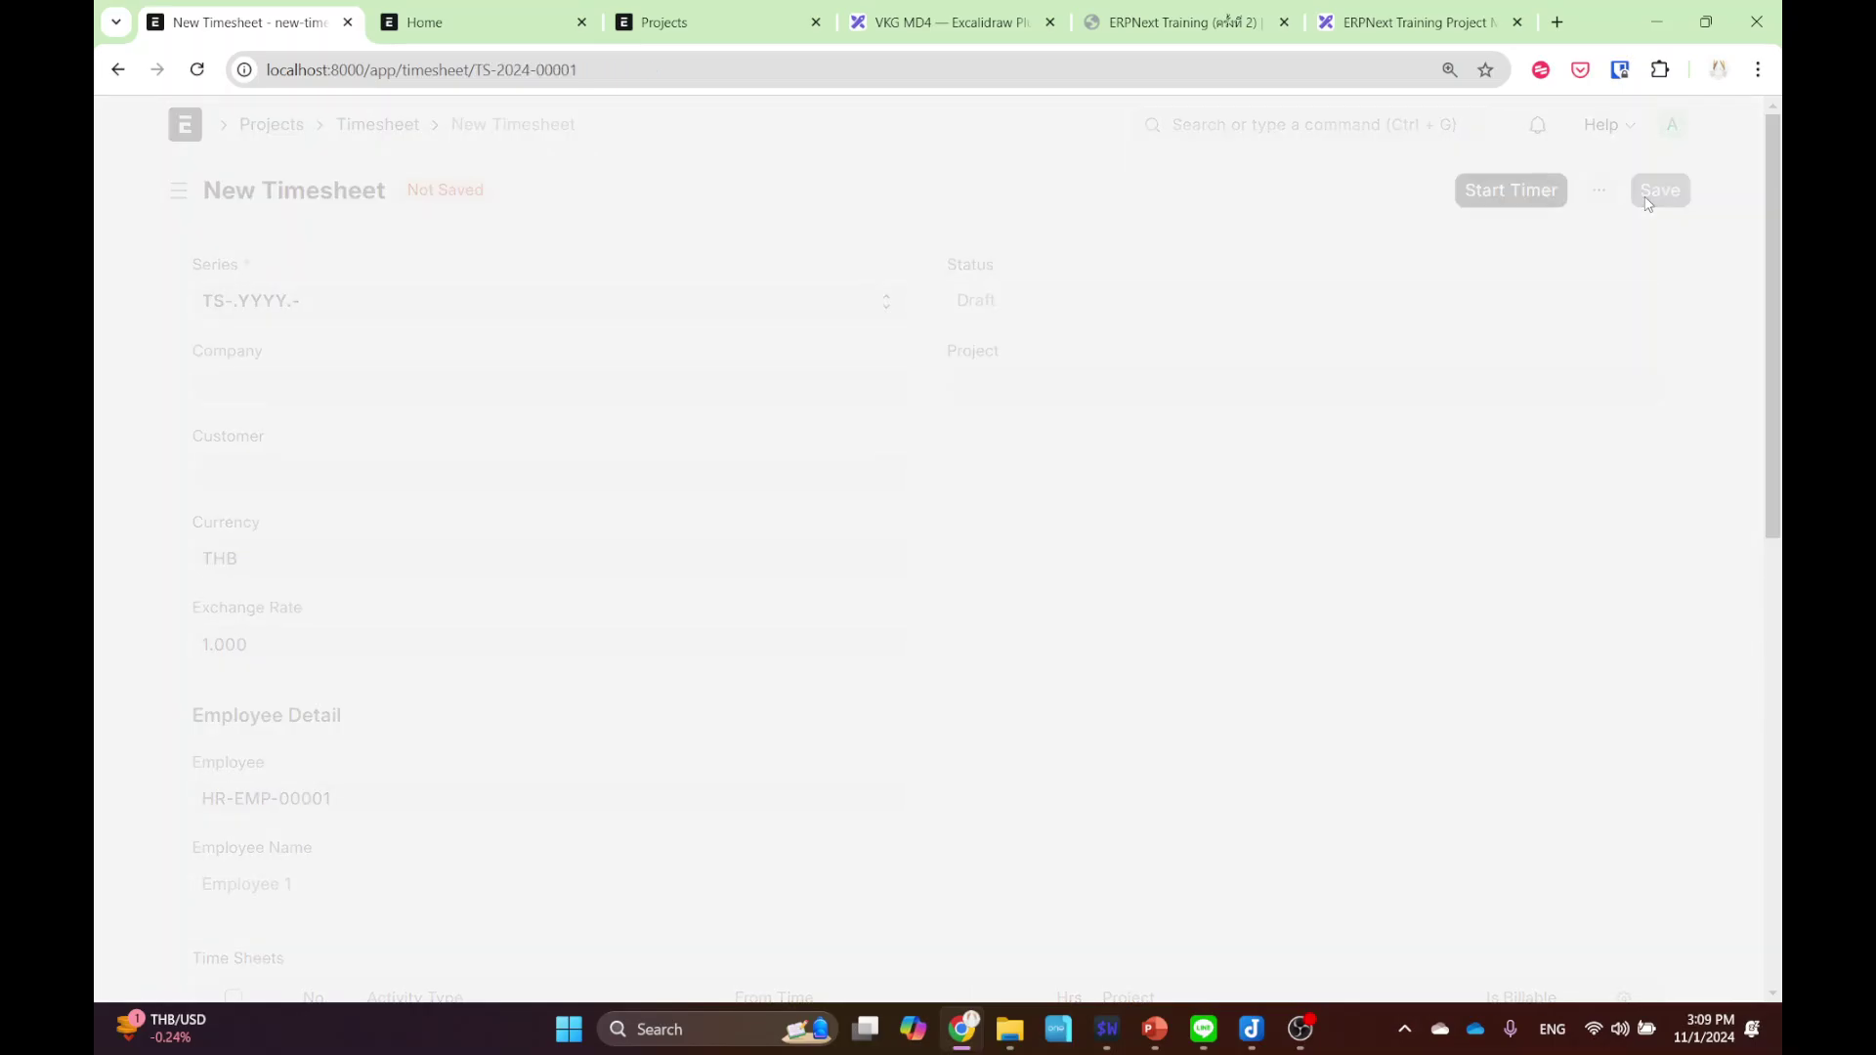
{"action": "scroll", "coordinate": [1319, 431], "scroll_direction": "down", "scroll_amount": 10}
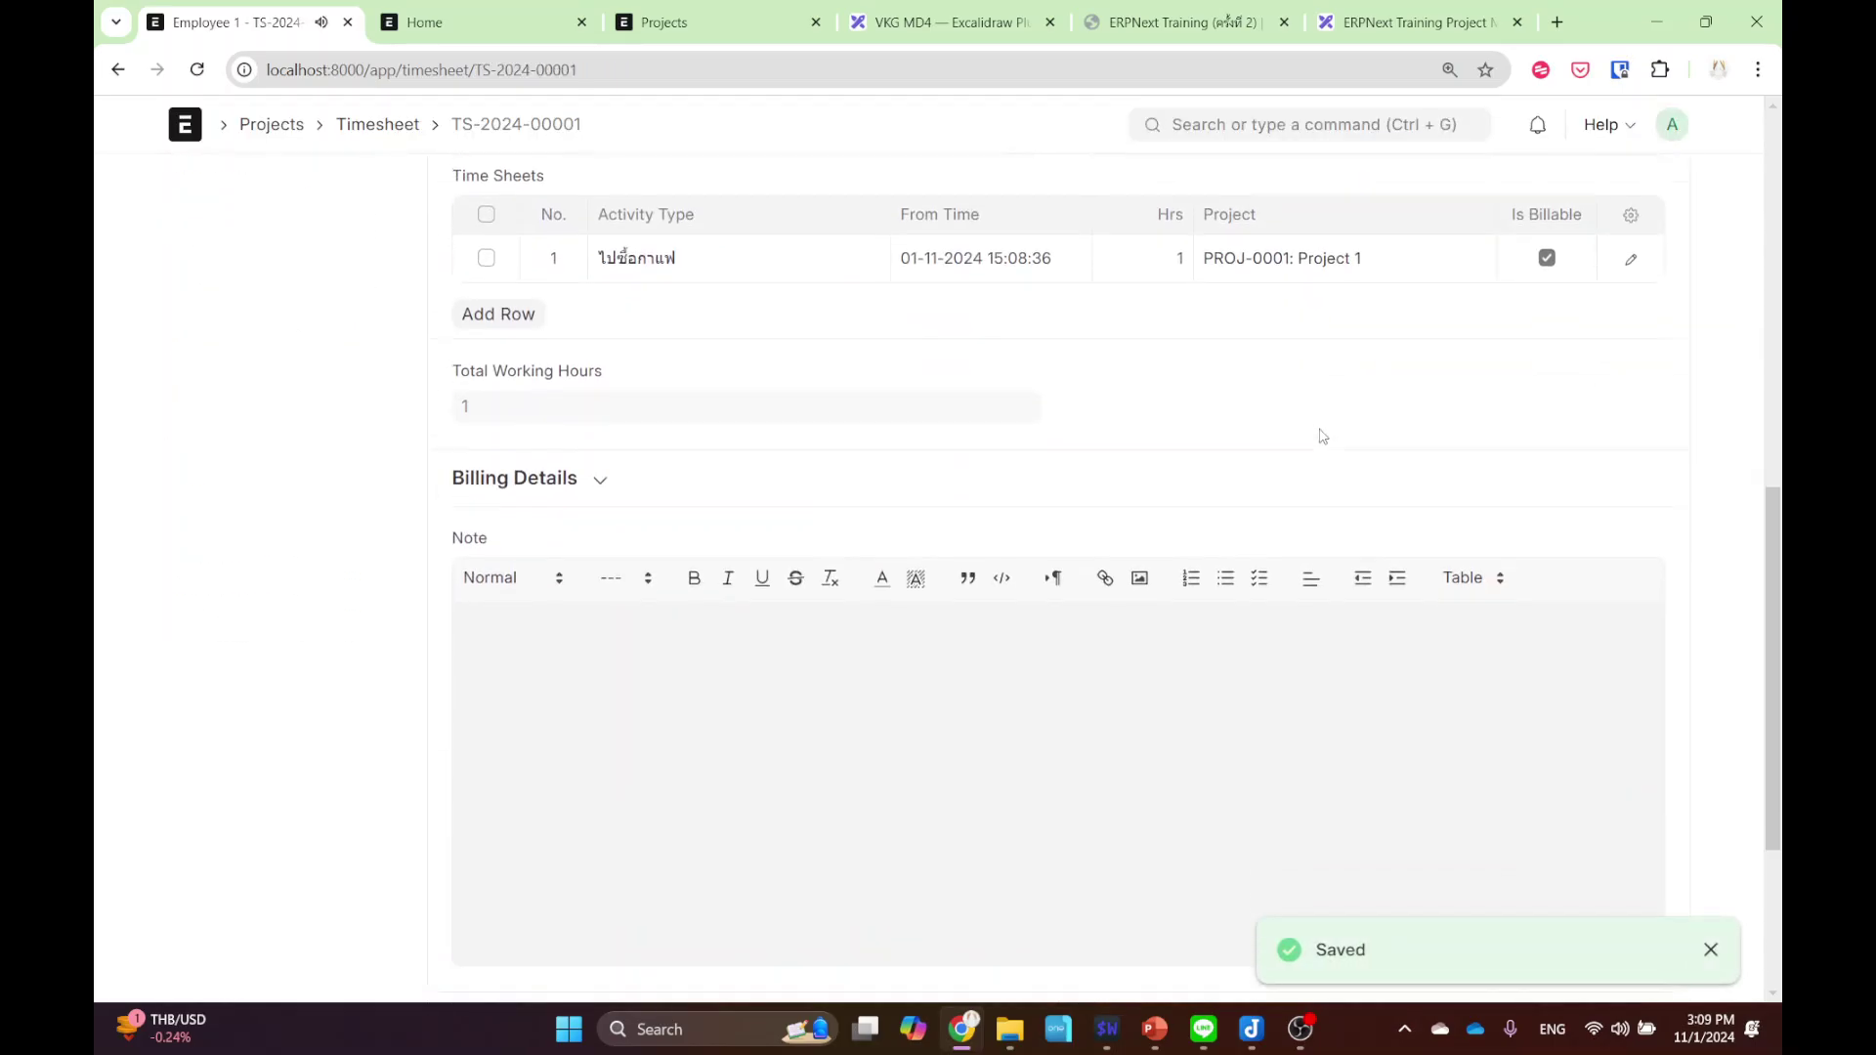
- Expand the saved timesheet's billing details and review the billable hours and amounts
{"action": "scroll", "coordinate": [1270, 479], "scroll_direction": "down", "scroll_amount": 3}
{"action": "scroll", "coordinate": [798, 493], "scroll_direction": "up", "scroll_amount": 5}
{"action": "left_click", "coordinate": [550, 584]}
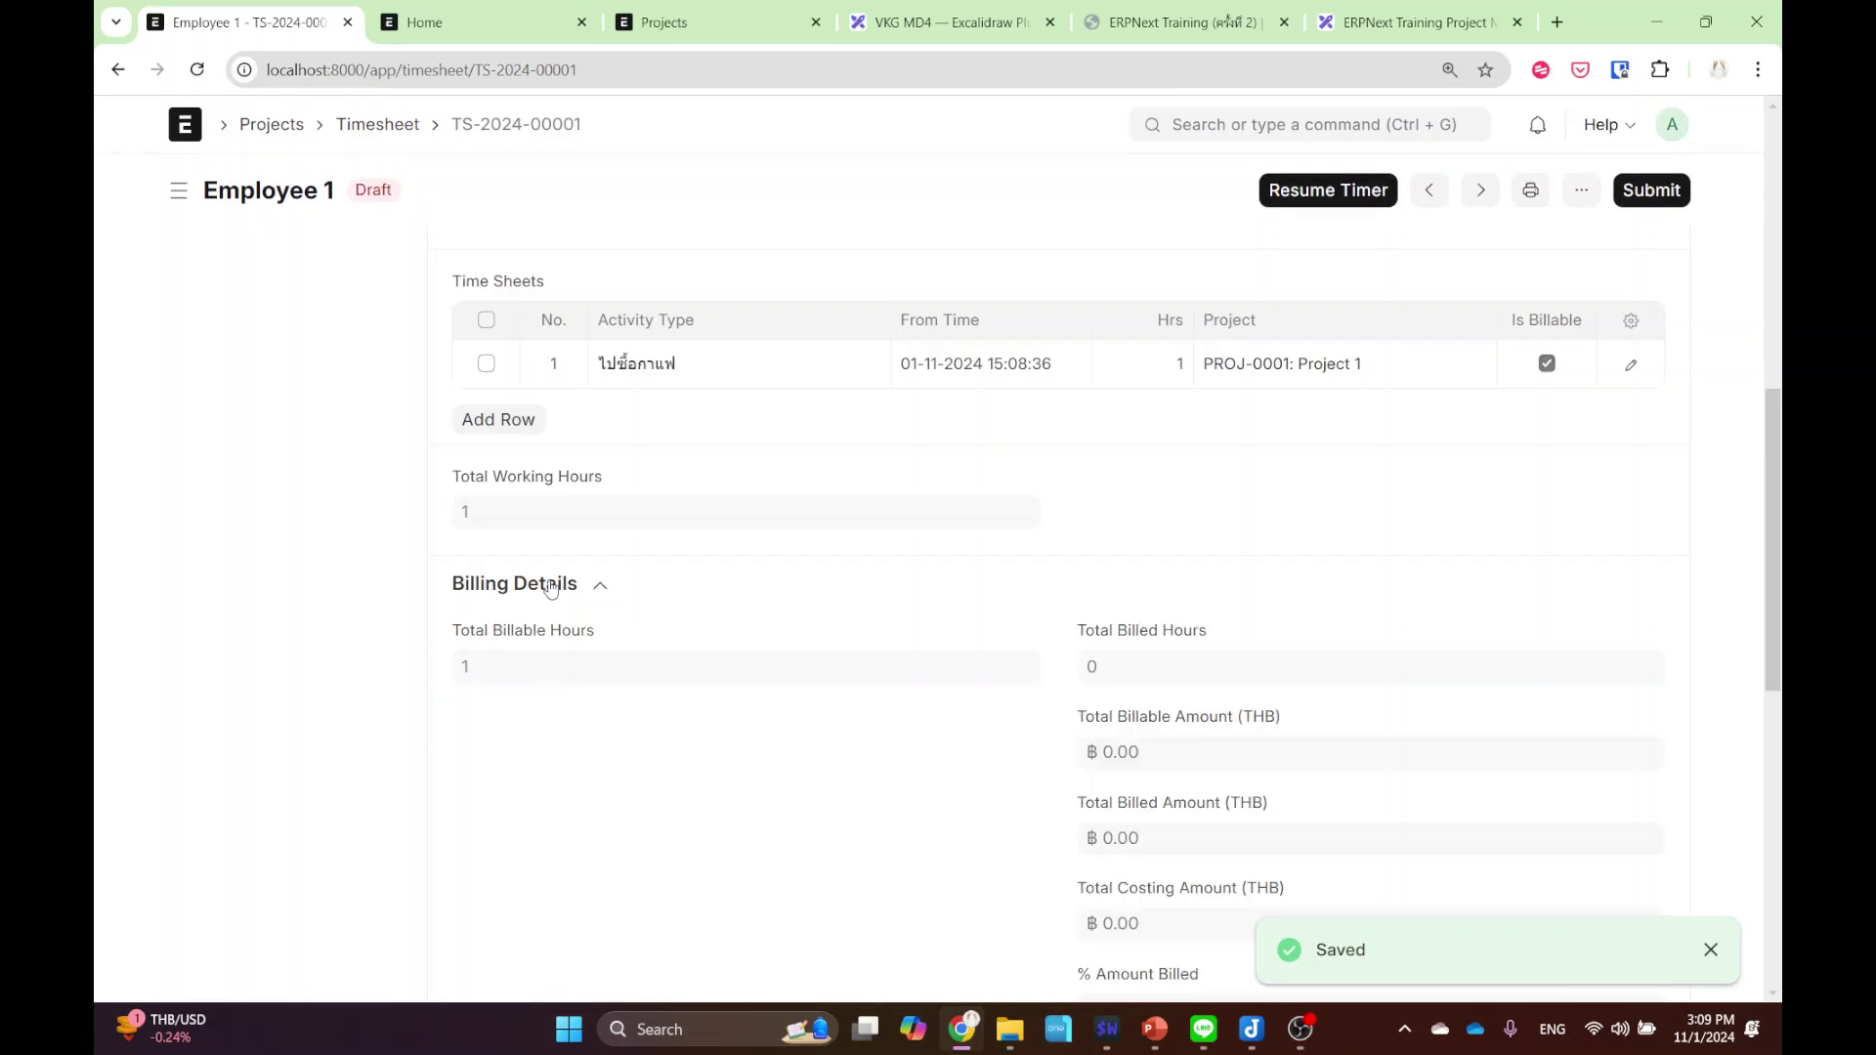
{"action": "scroll", "coordinate": [909, 592], "scroll_direction": "down", "scroll_amount": 2}
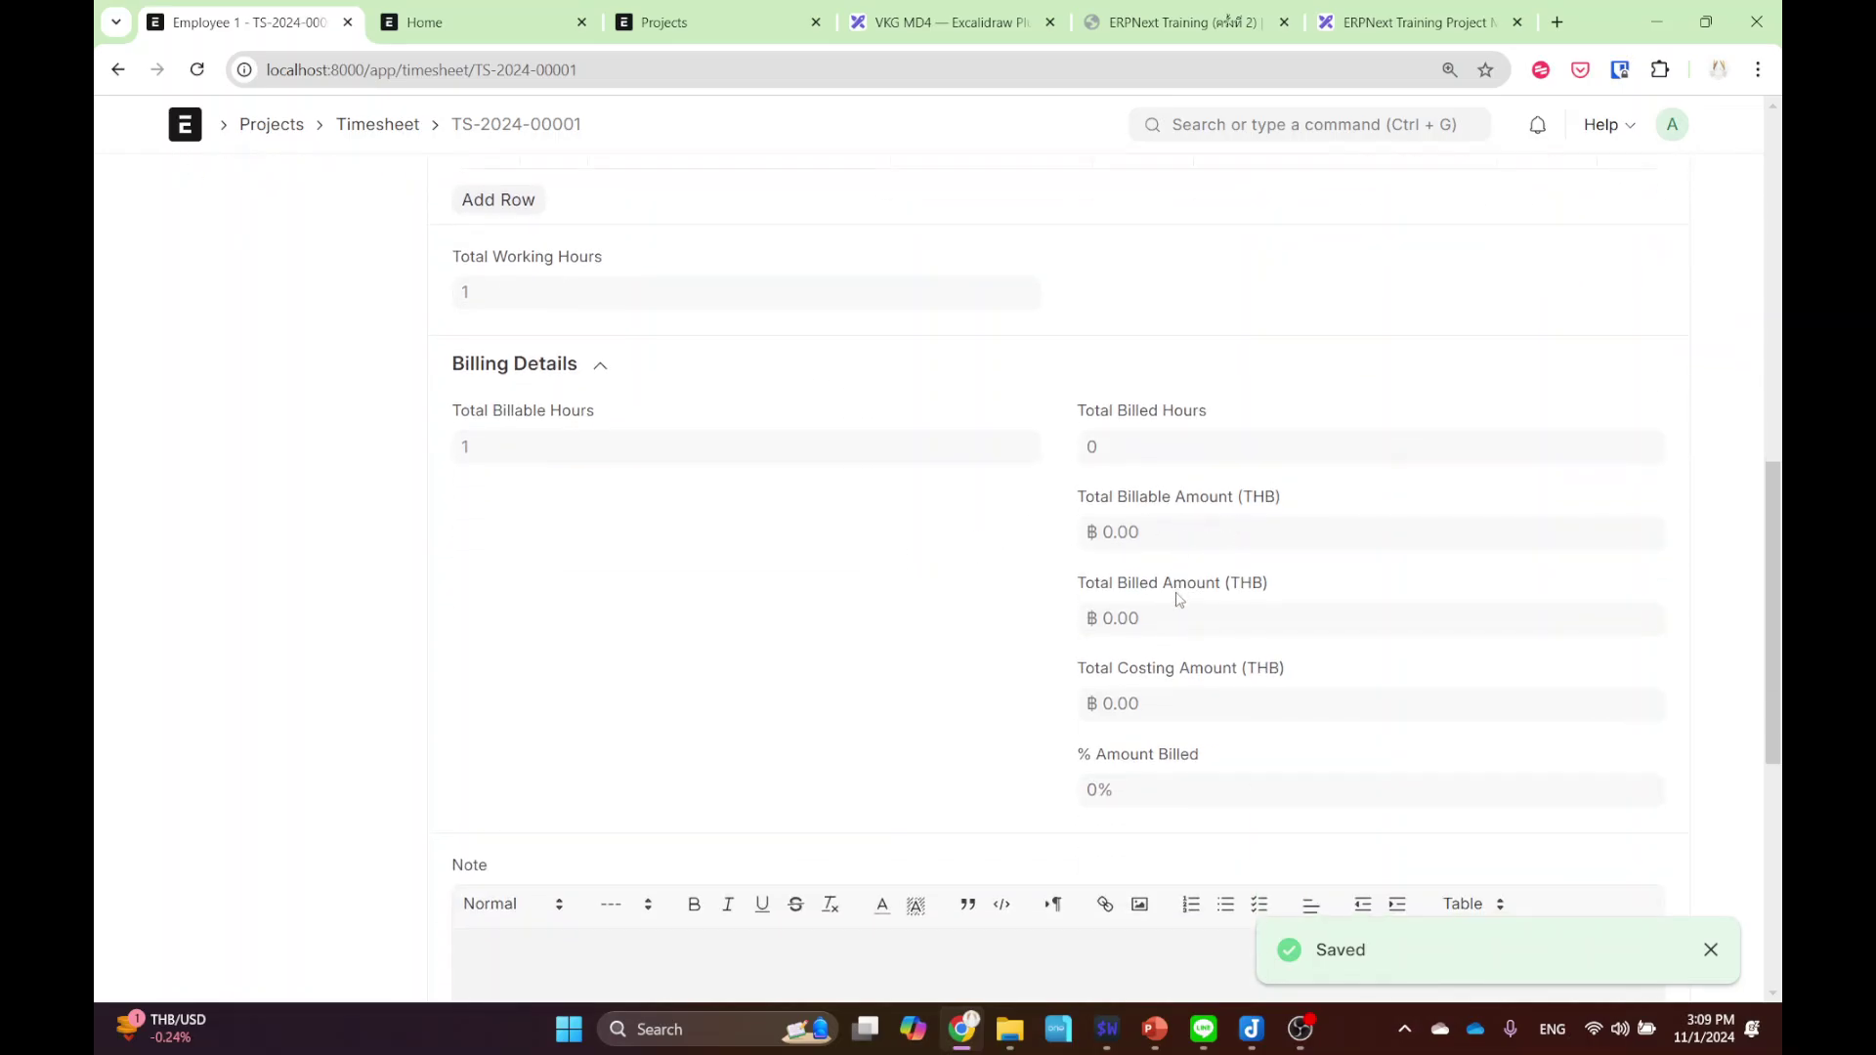
{"action": "scroll", "coordinate": [1141, 724], "scroll_direction": "up", "scroll_amount": 1}
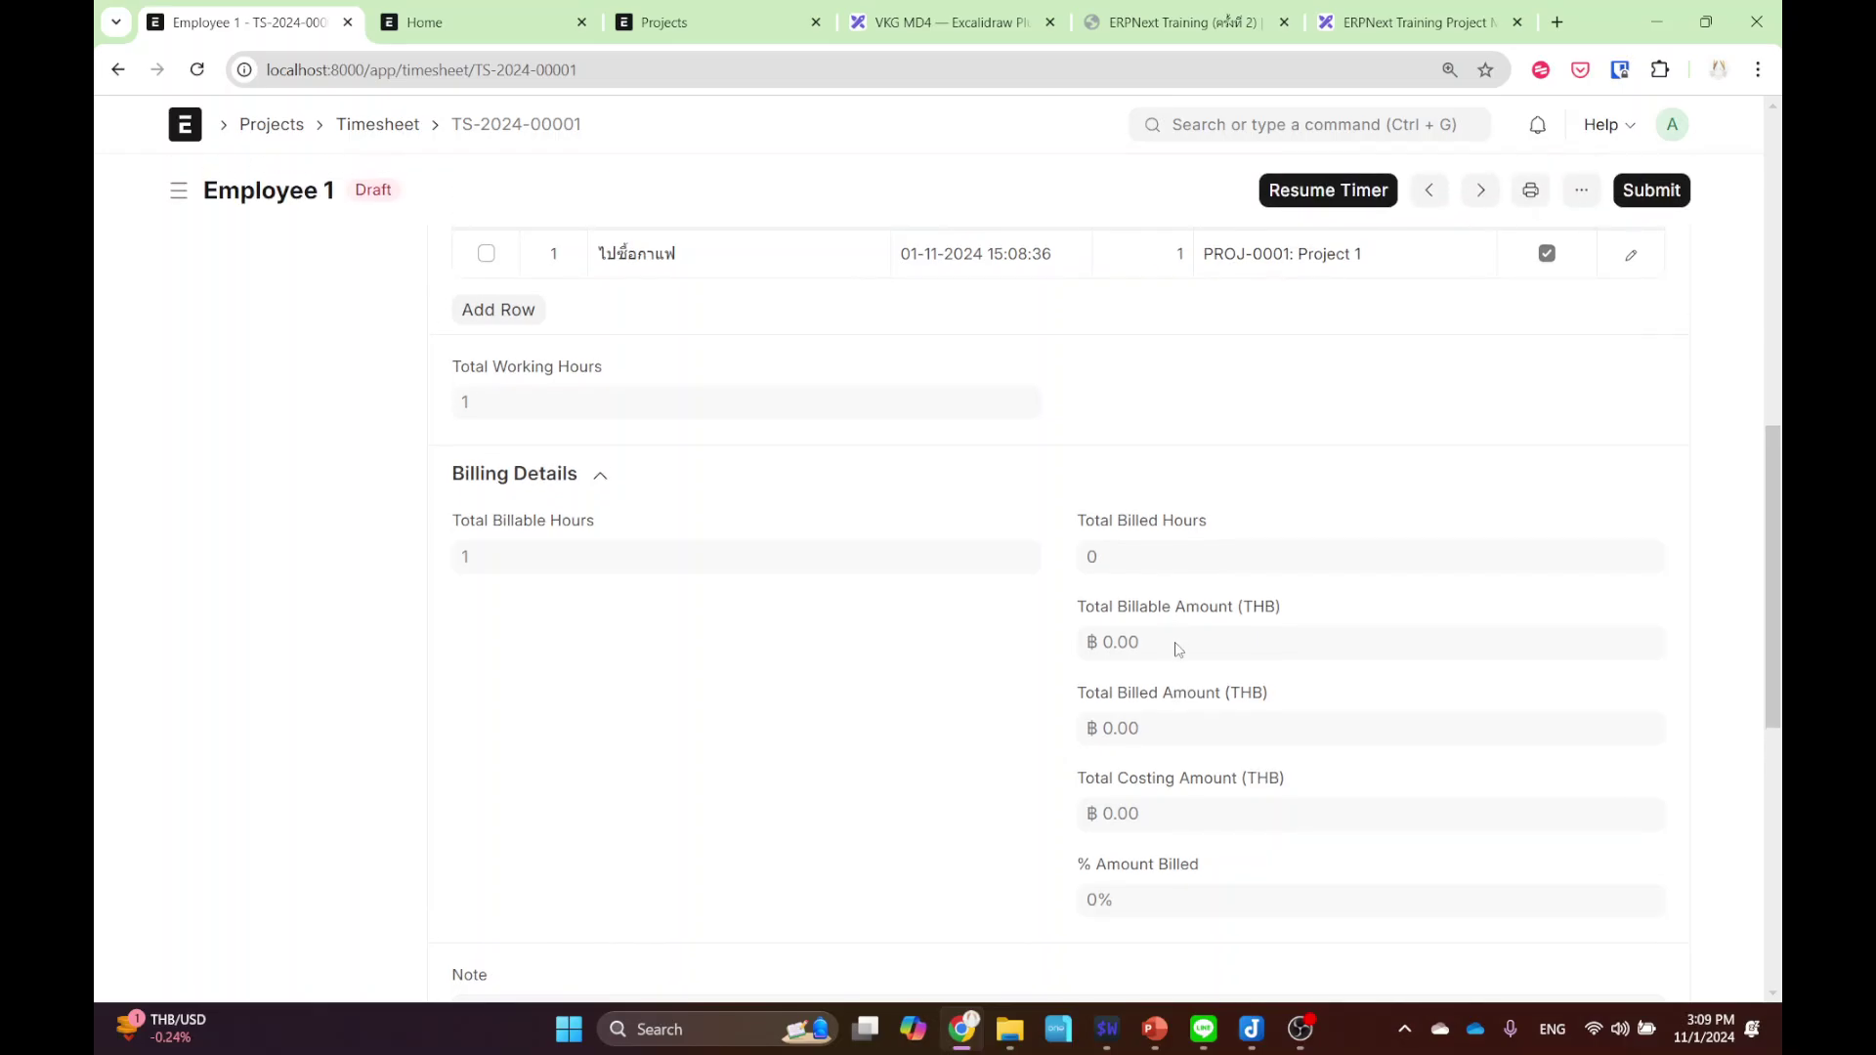
- Set the hours of the first time row to 3
{"action": "scroll", "coordinate": [1177, 649], "scroll_direction": "up", "scroll_amount": 2}
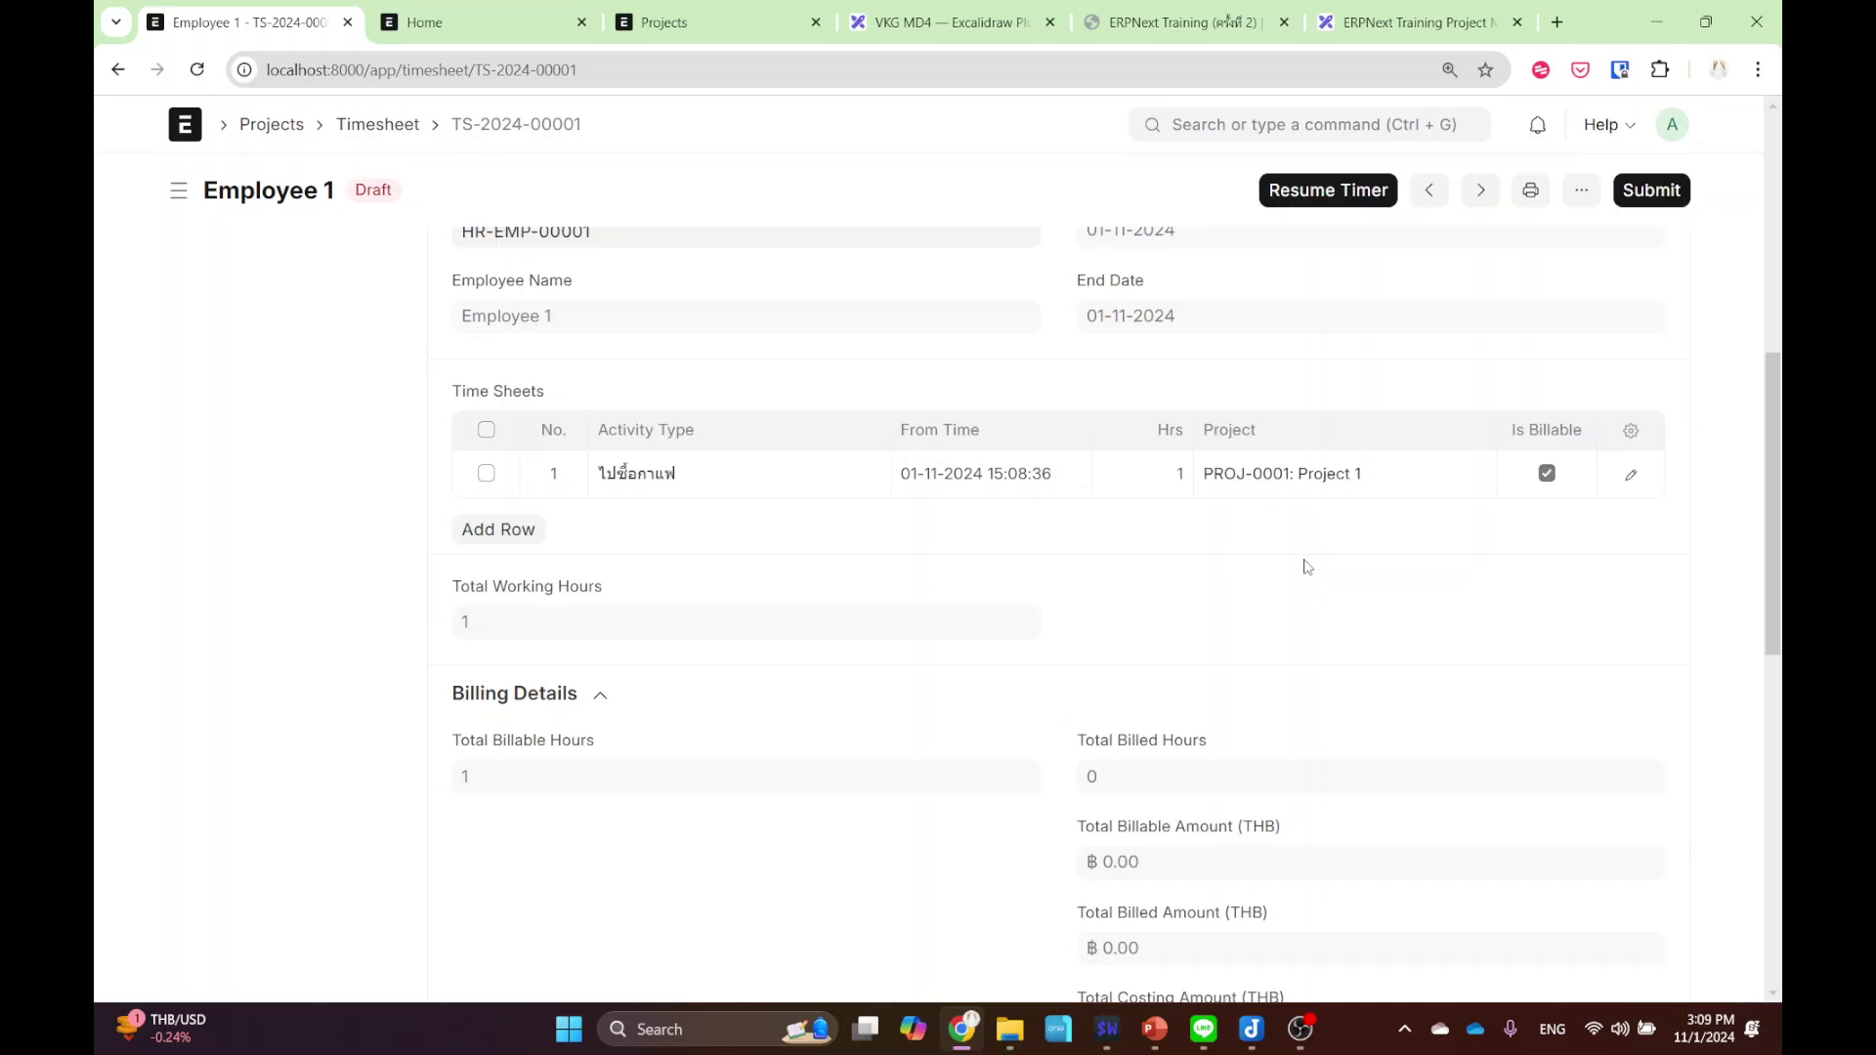
{"action": "scroll", "coordinate": [1308, 566], "scroll_direction": "up", "scroll_amount": 2}
{"action": "left_click", "coordinate": [1158, 693]}
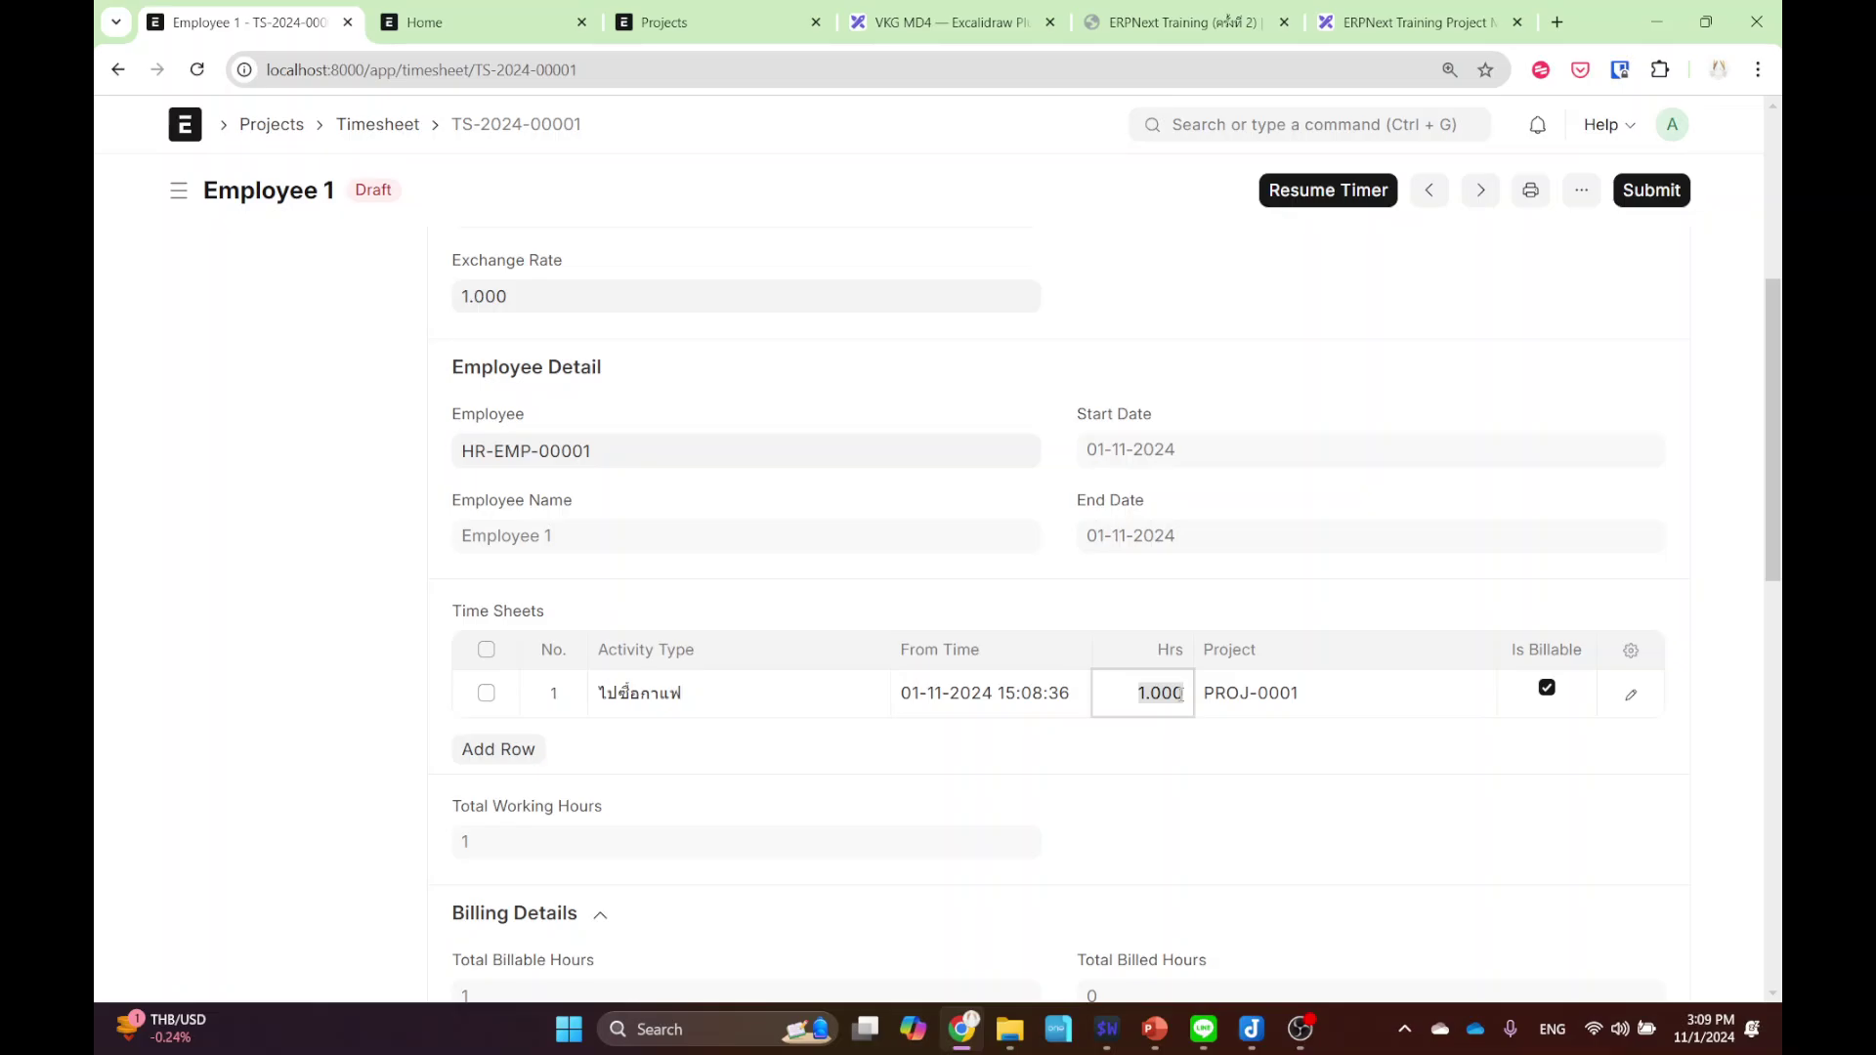
{"action": "type", "text": "3"}
{"action": "left_click", "coordinate": [1285, 610]}
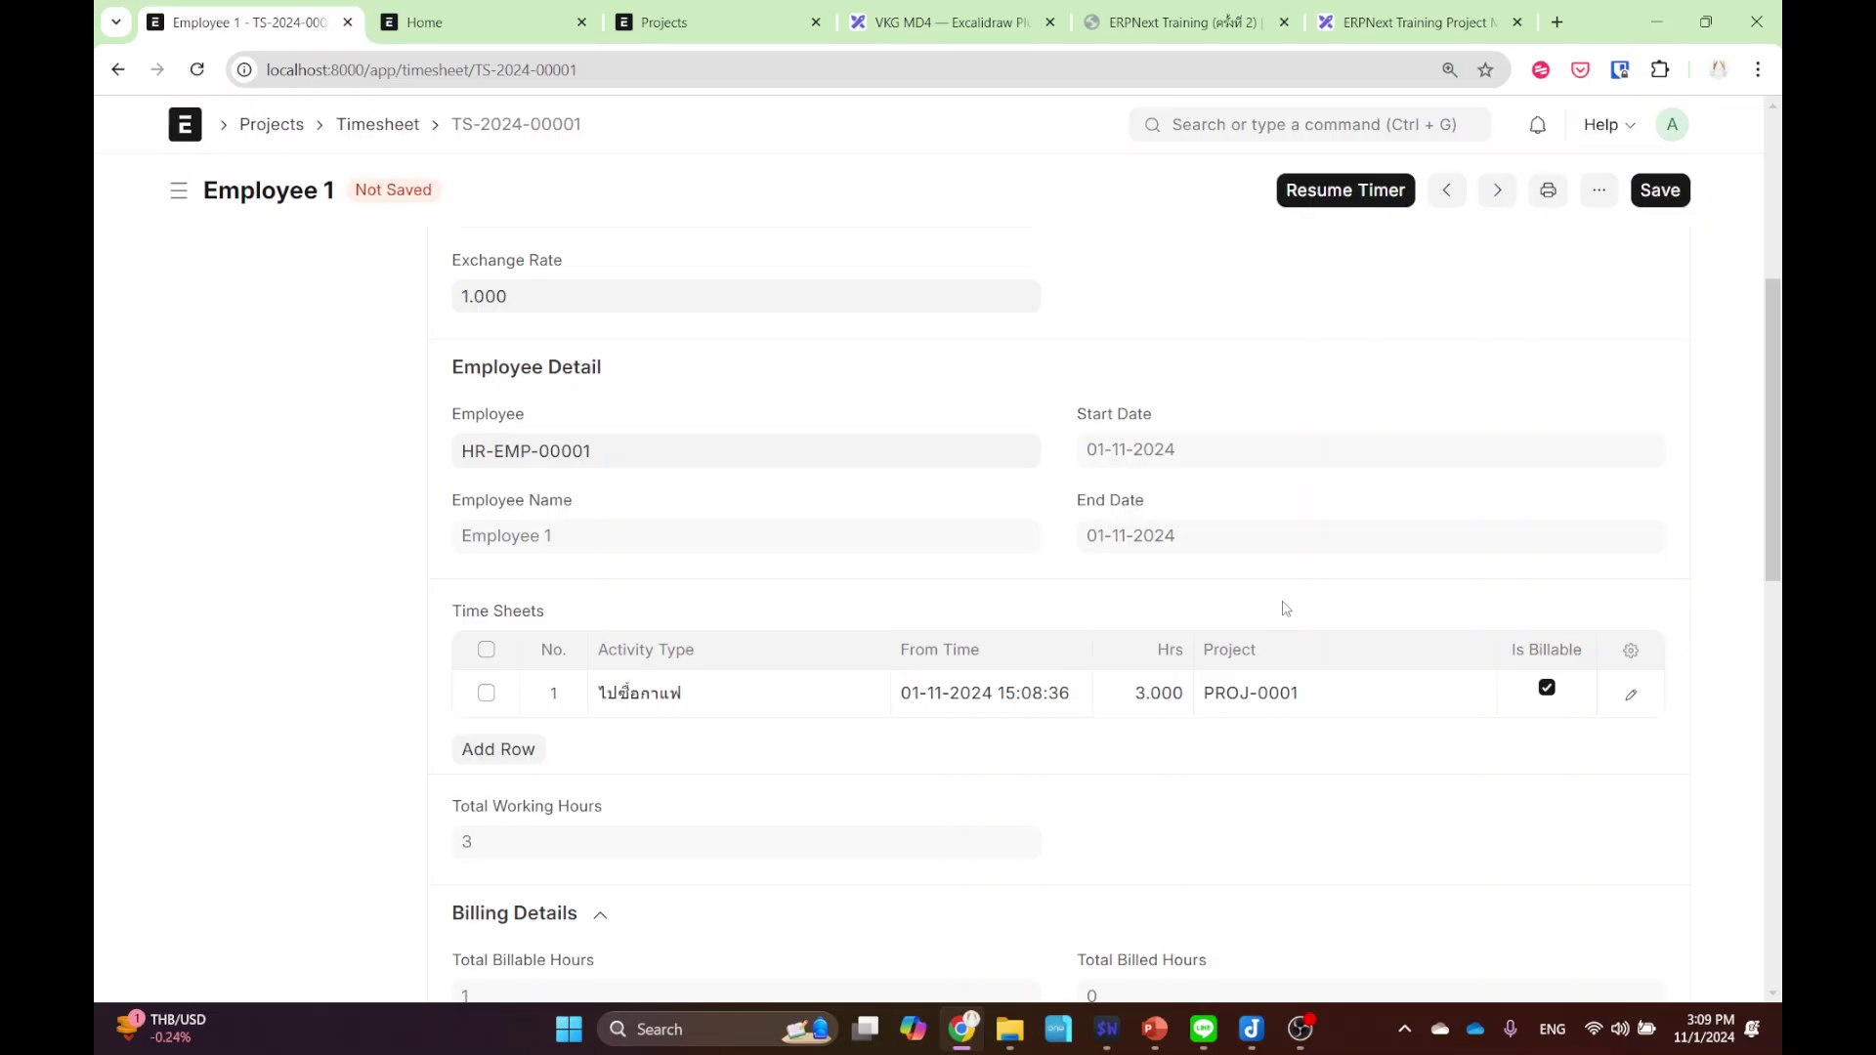
- Compare the timesheet's total working hours and total billable hours with the time row and employee details
{"action": "scroll", "coordinate": [1285, 609], "scroll_direction": "down", "scroll_amount": 3}
{"action": "scroll", "coordinate": [1285, 610], "scroll_direction": "down", "scroll_amount": 2}
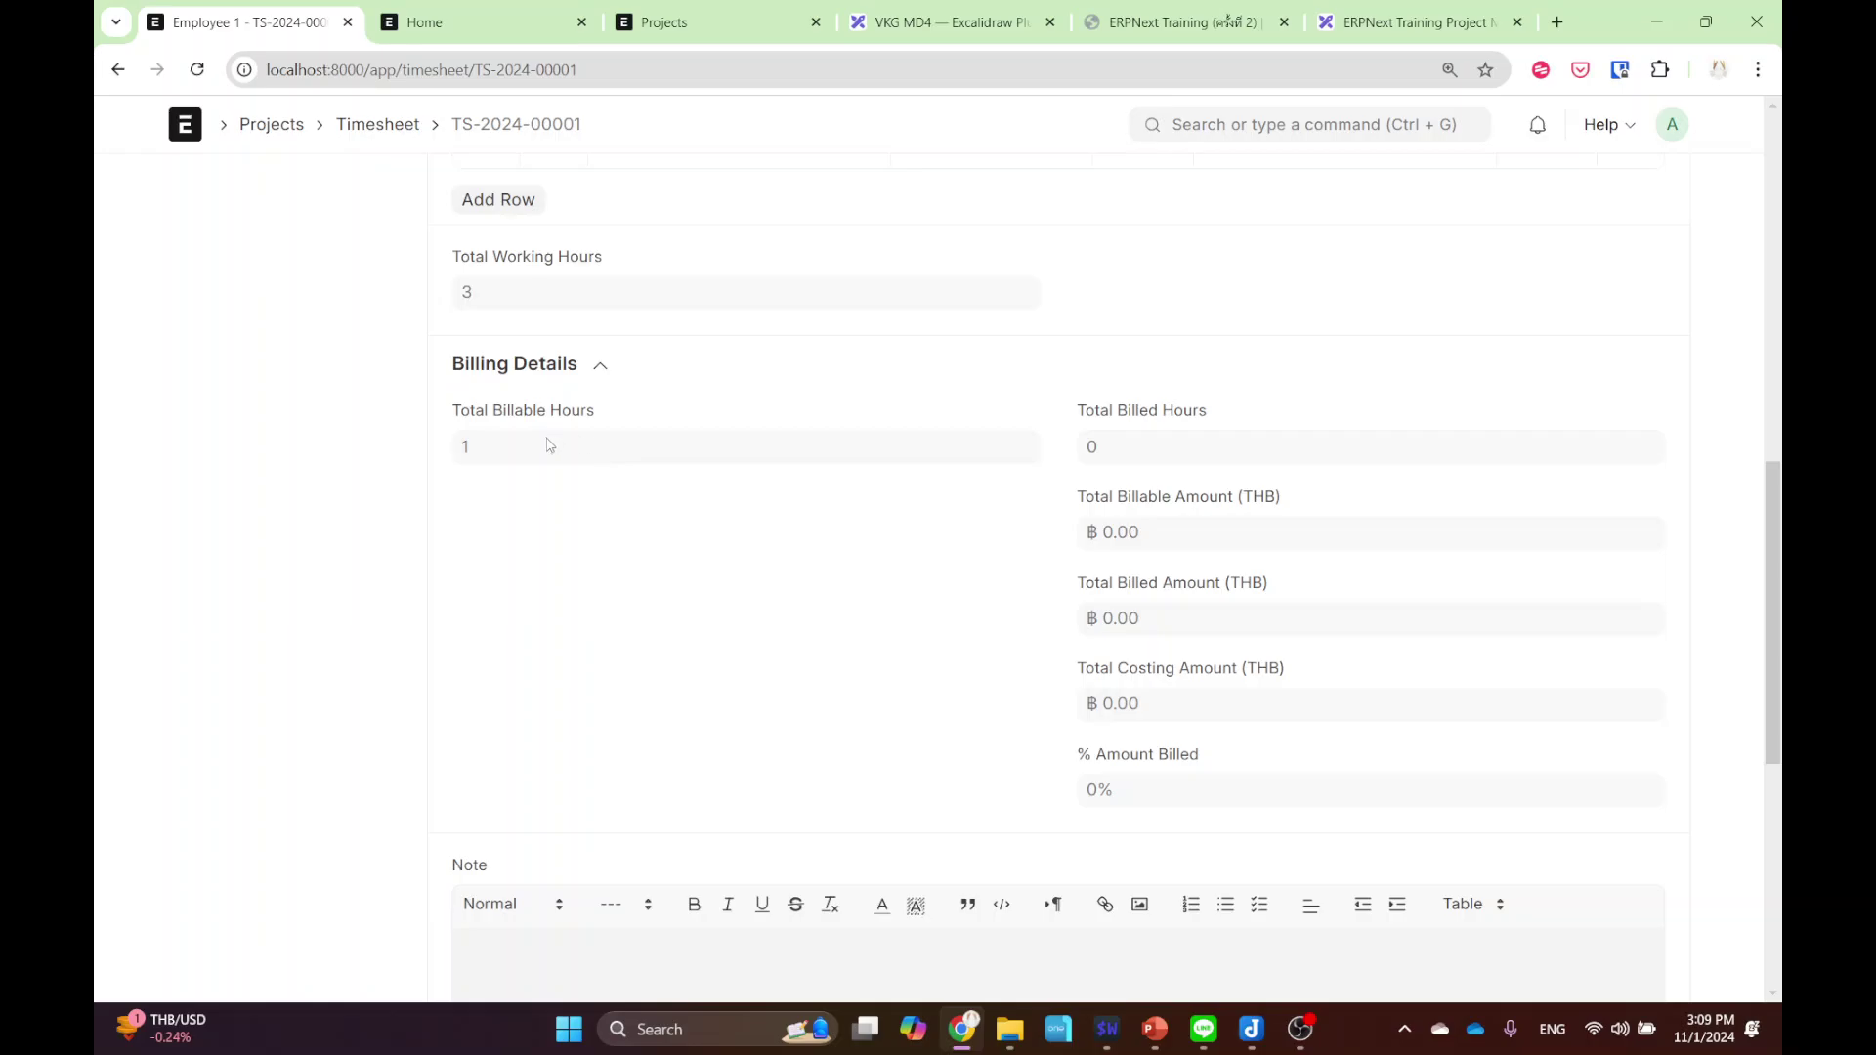
{"action": "scroll", "coordinate": [639, 450], "scroll_direction": "up", "scroll_amount": 3}
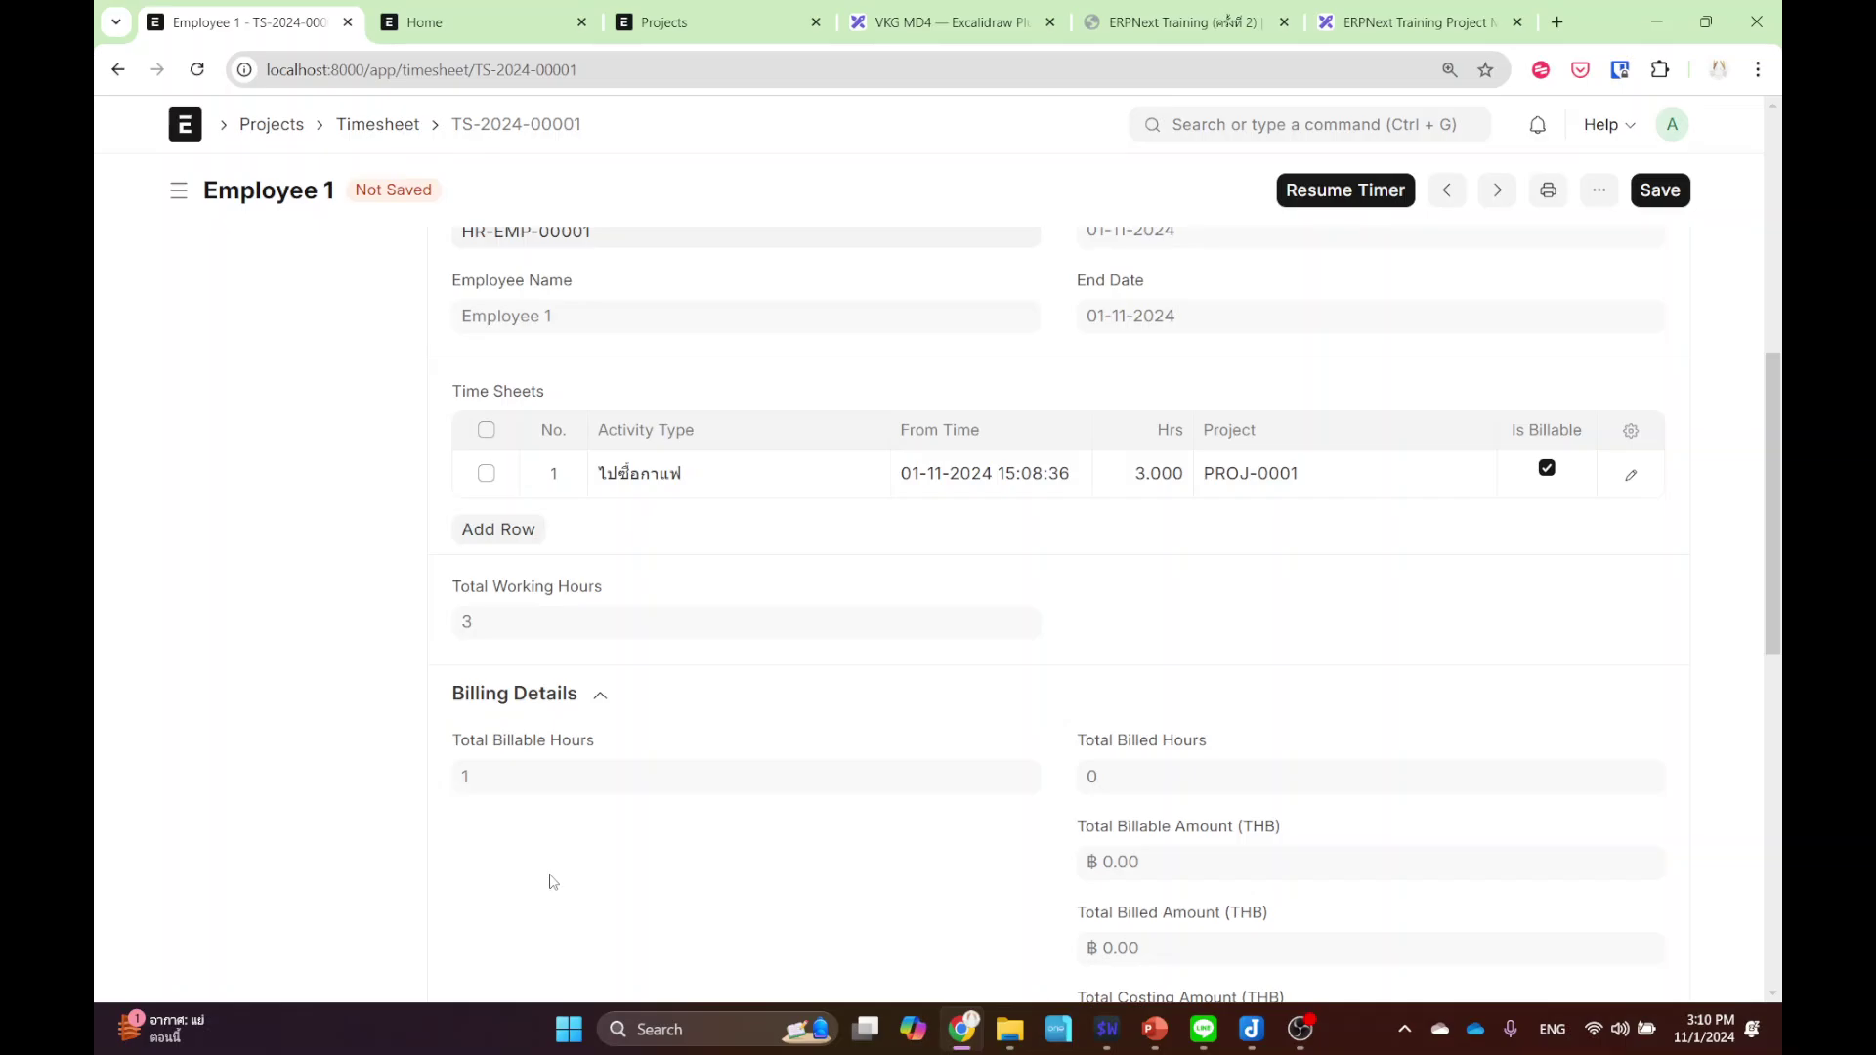
{"action": "scroll", "coordinate": [963, 663], "scroll_direction": "up", "scroll_amount": 4}
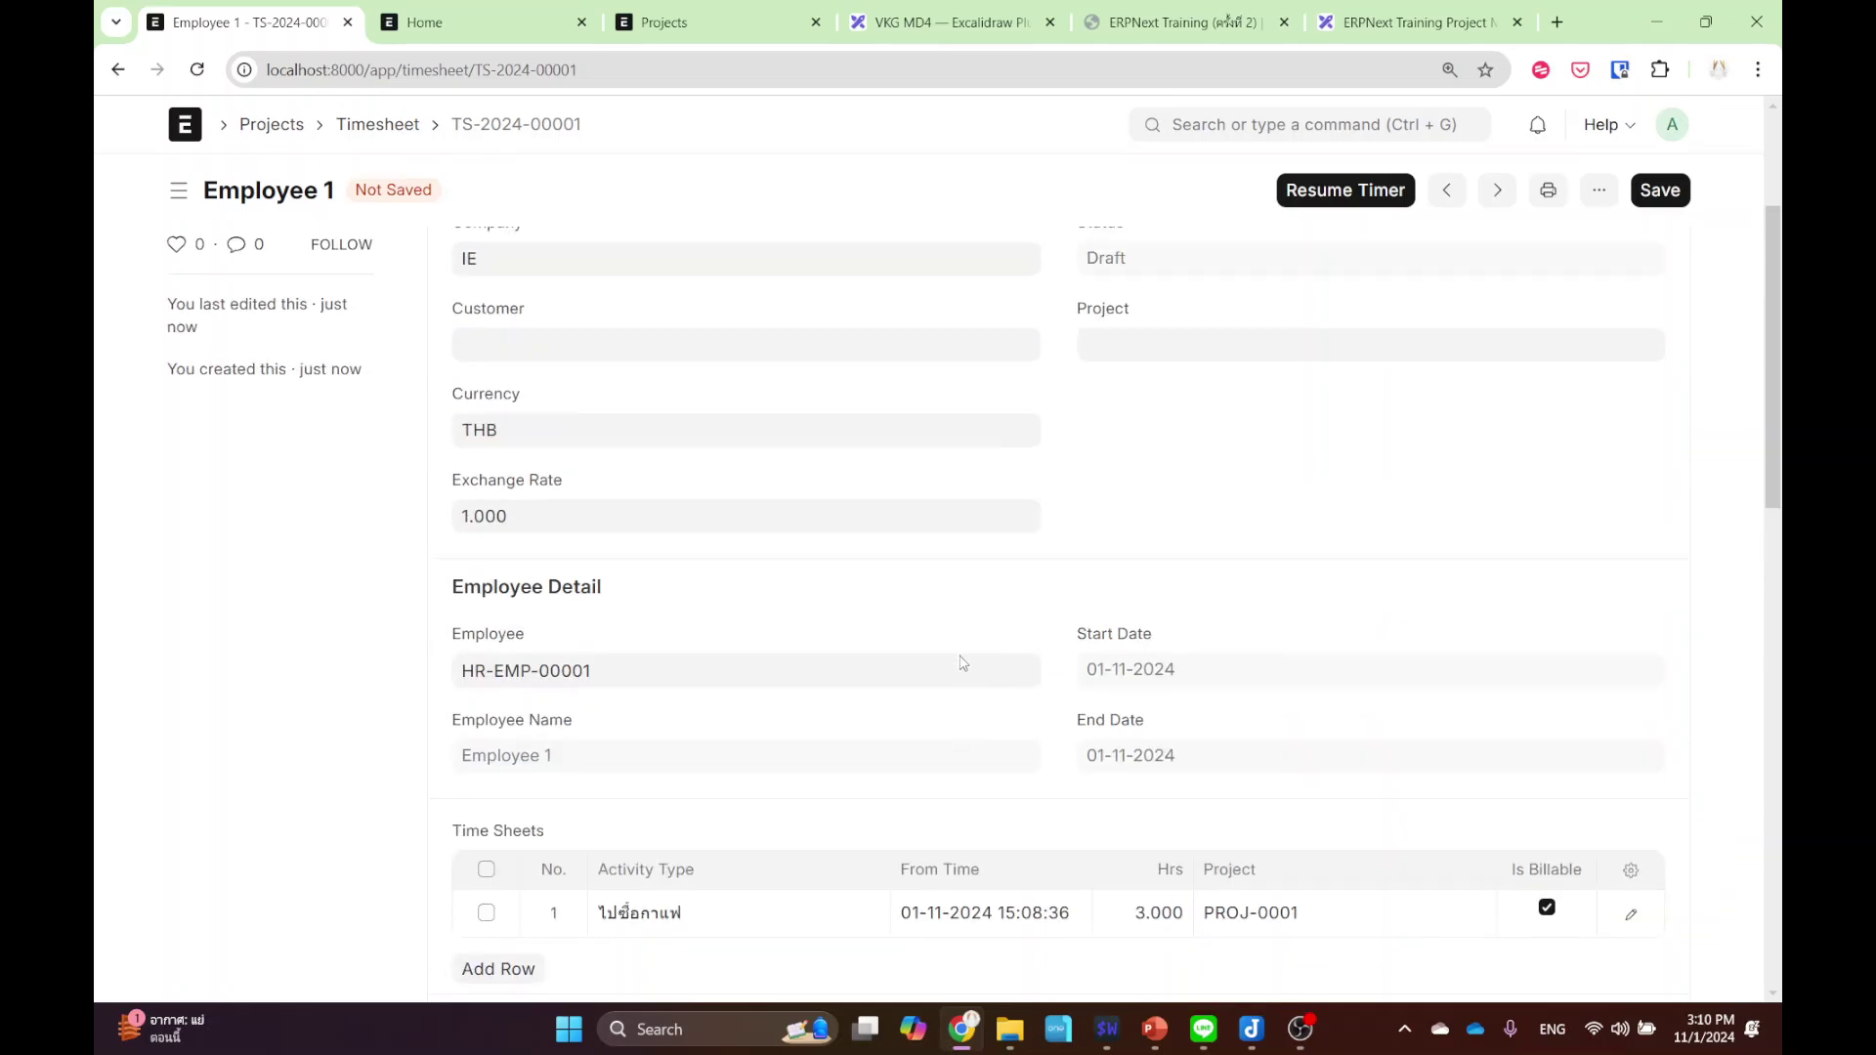
{"action": "scroll", "coordinate": [962, 684], "scroll_direction": "down", "scroll_amount": 4}
{"action": "scroll", "coordinate": [1006, 729], "scroll_direction": "up", "scroll_amount": 5}
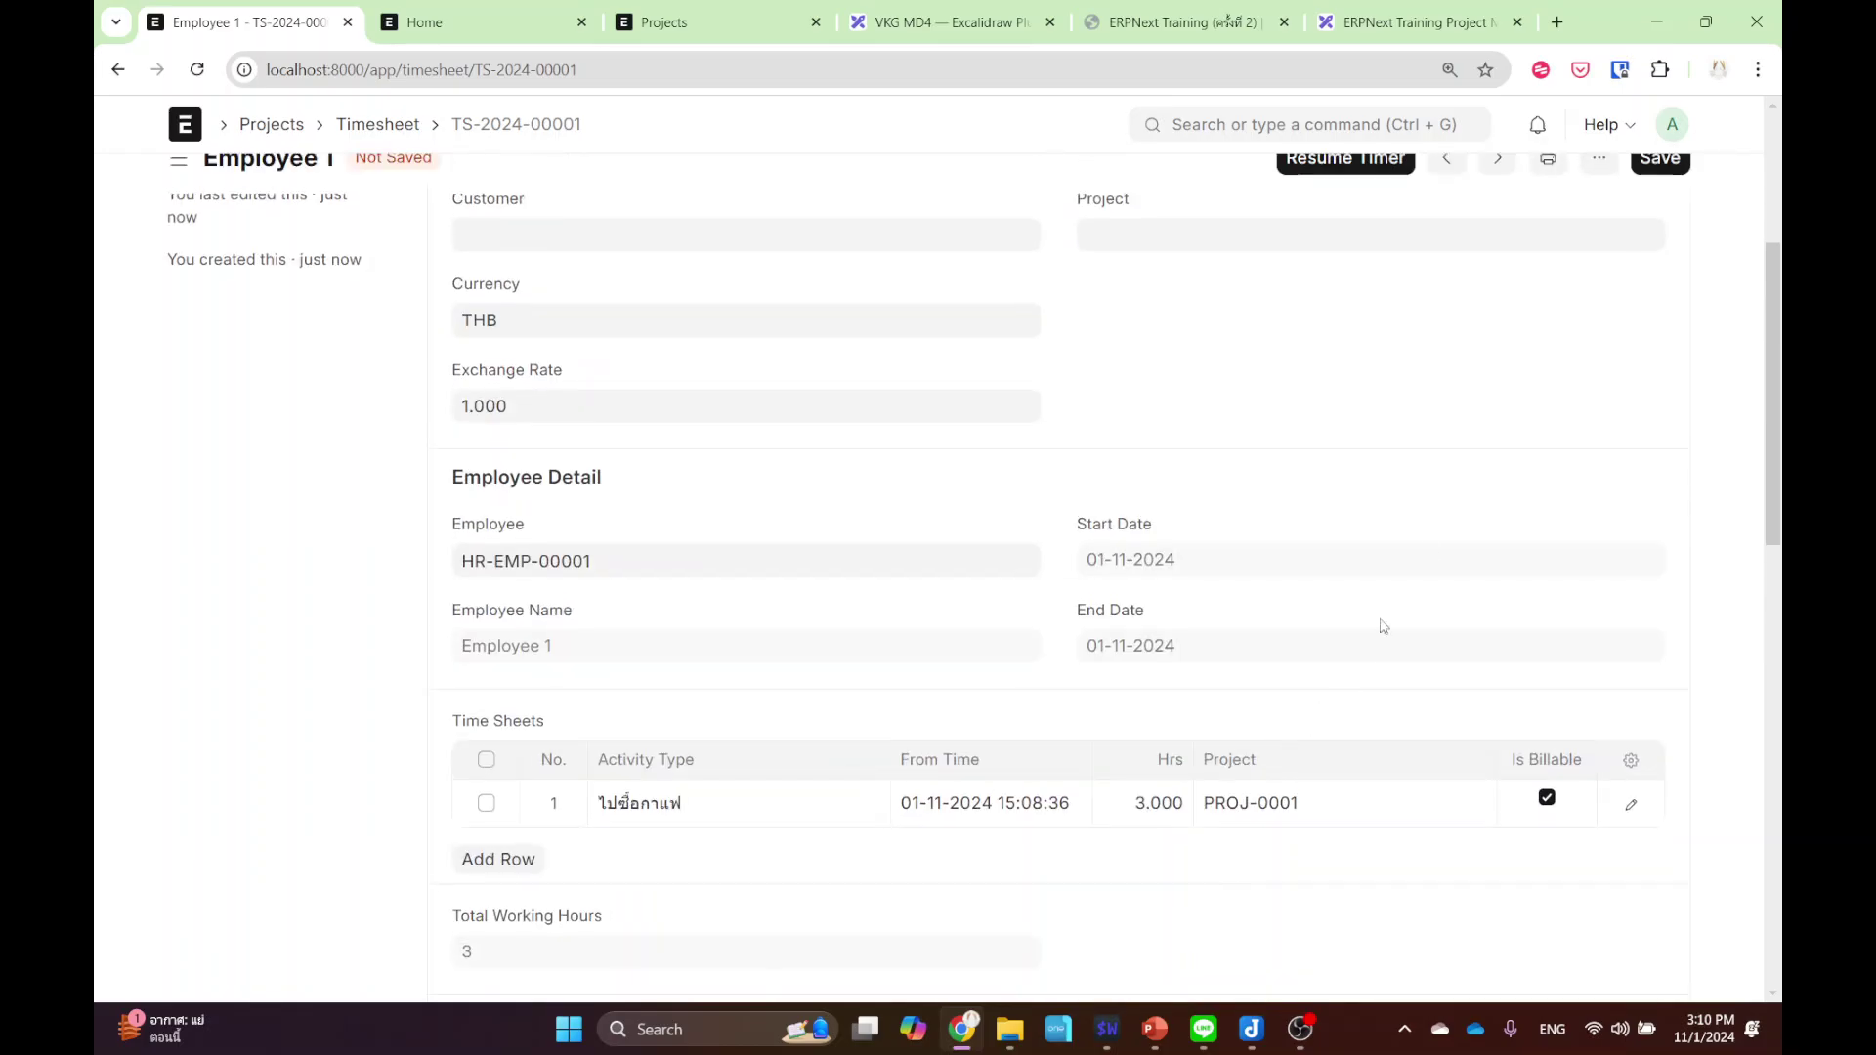
{"action": "scroll", "coordinate": [1463, 402], "scroll_direction": "down", "scroll_amount": 8}
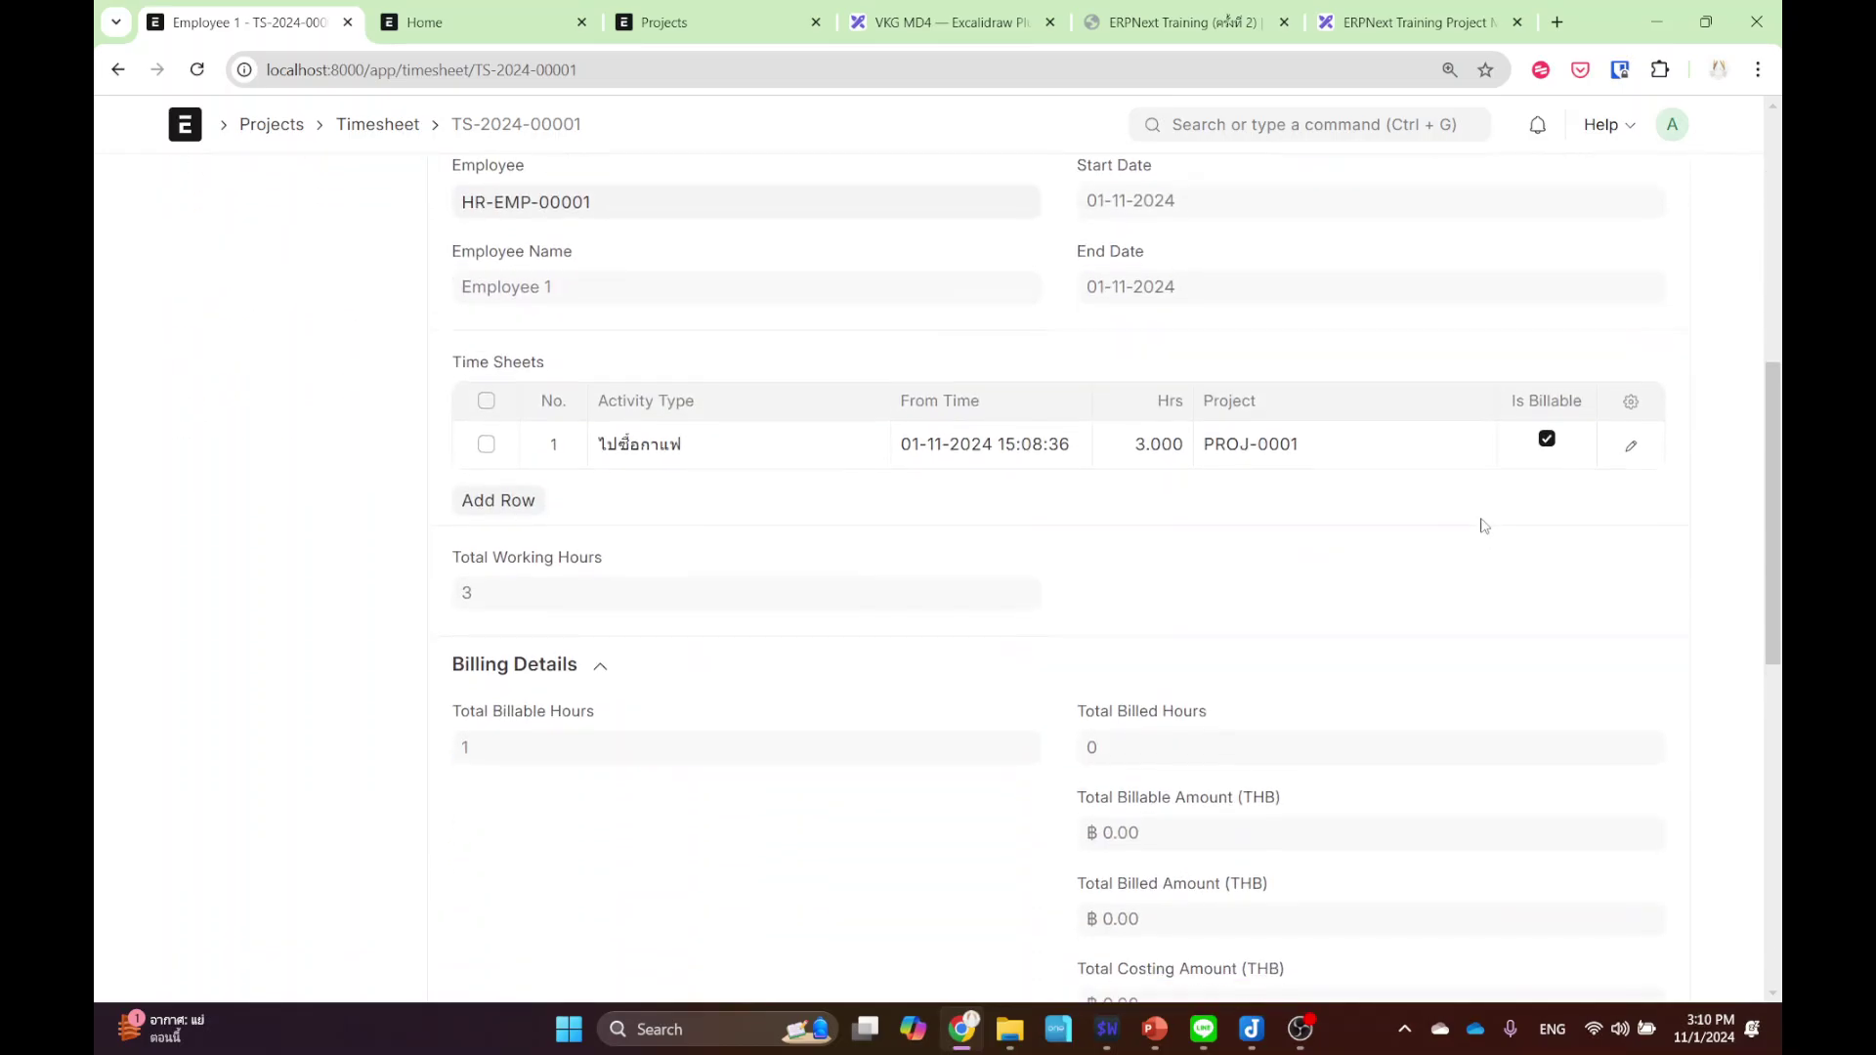
{"action": "scroll", "coordinate": [1314, 561], "scroll_direction": "down", "scroll_amount": 1}
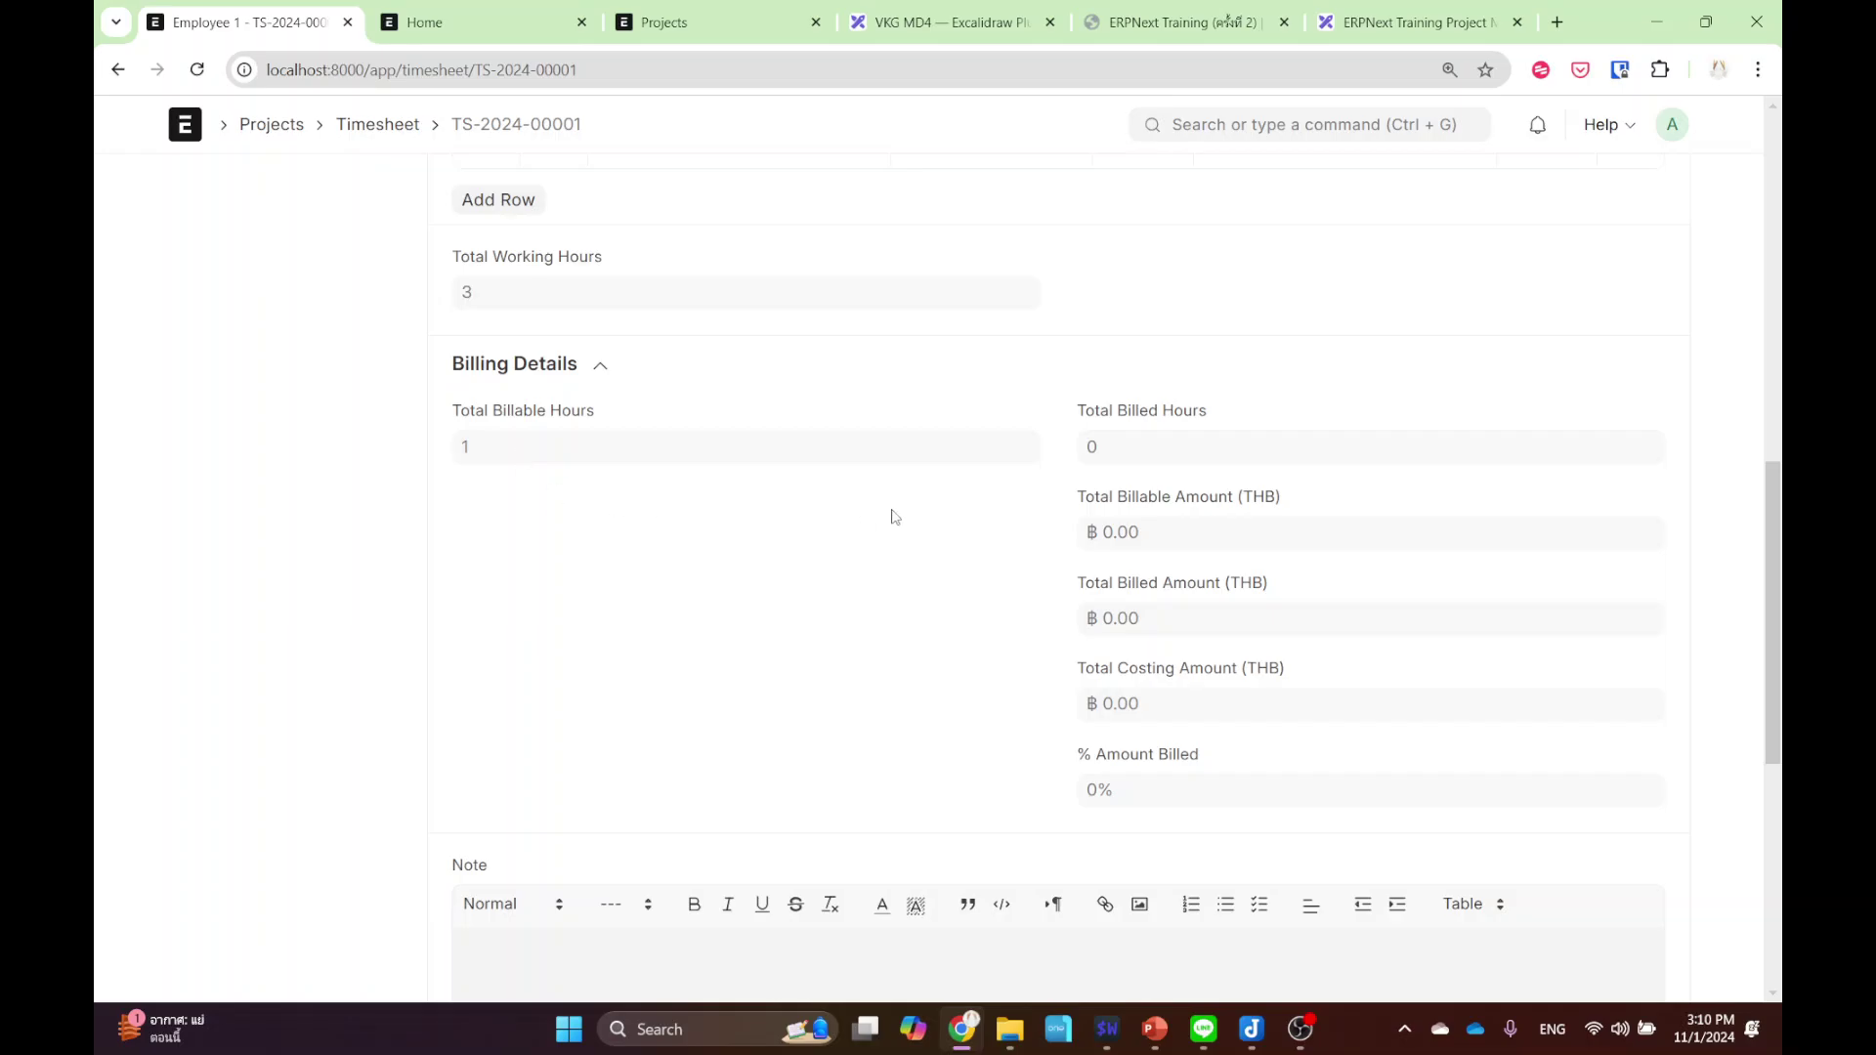
{"action": "scroll", "coordinate": [1182, 522], "scroll_direction": "up", "scroll_amount": 4}
{"action": "scroll", "coordinate": [1217, 512], "scroll_direction": "up", "scroll_amount": 2}
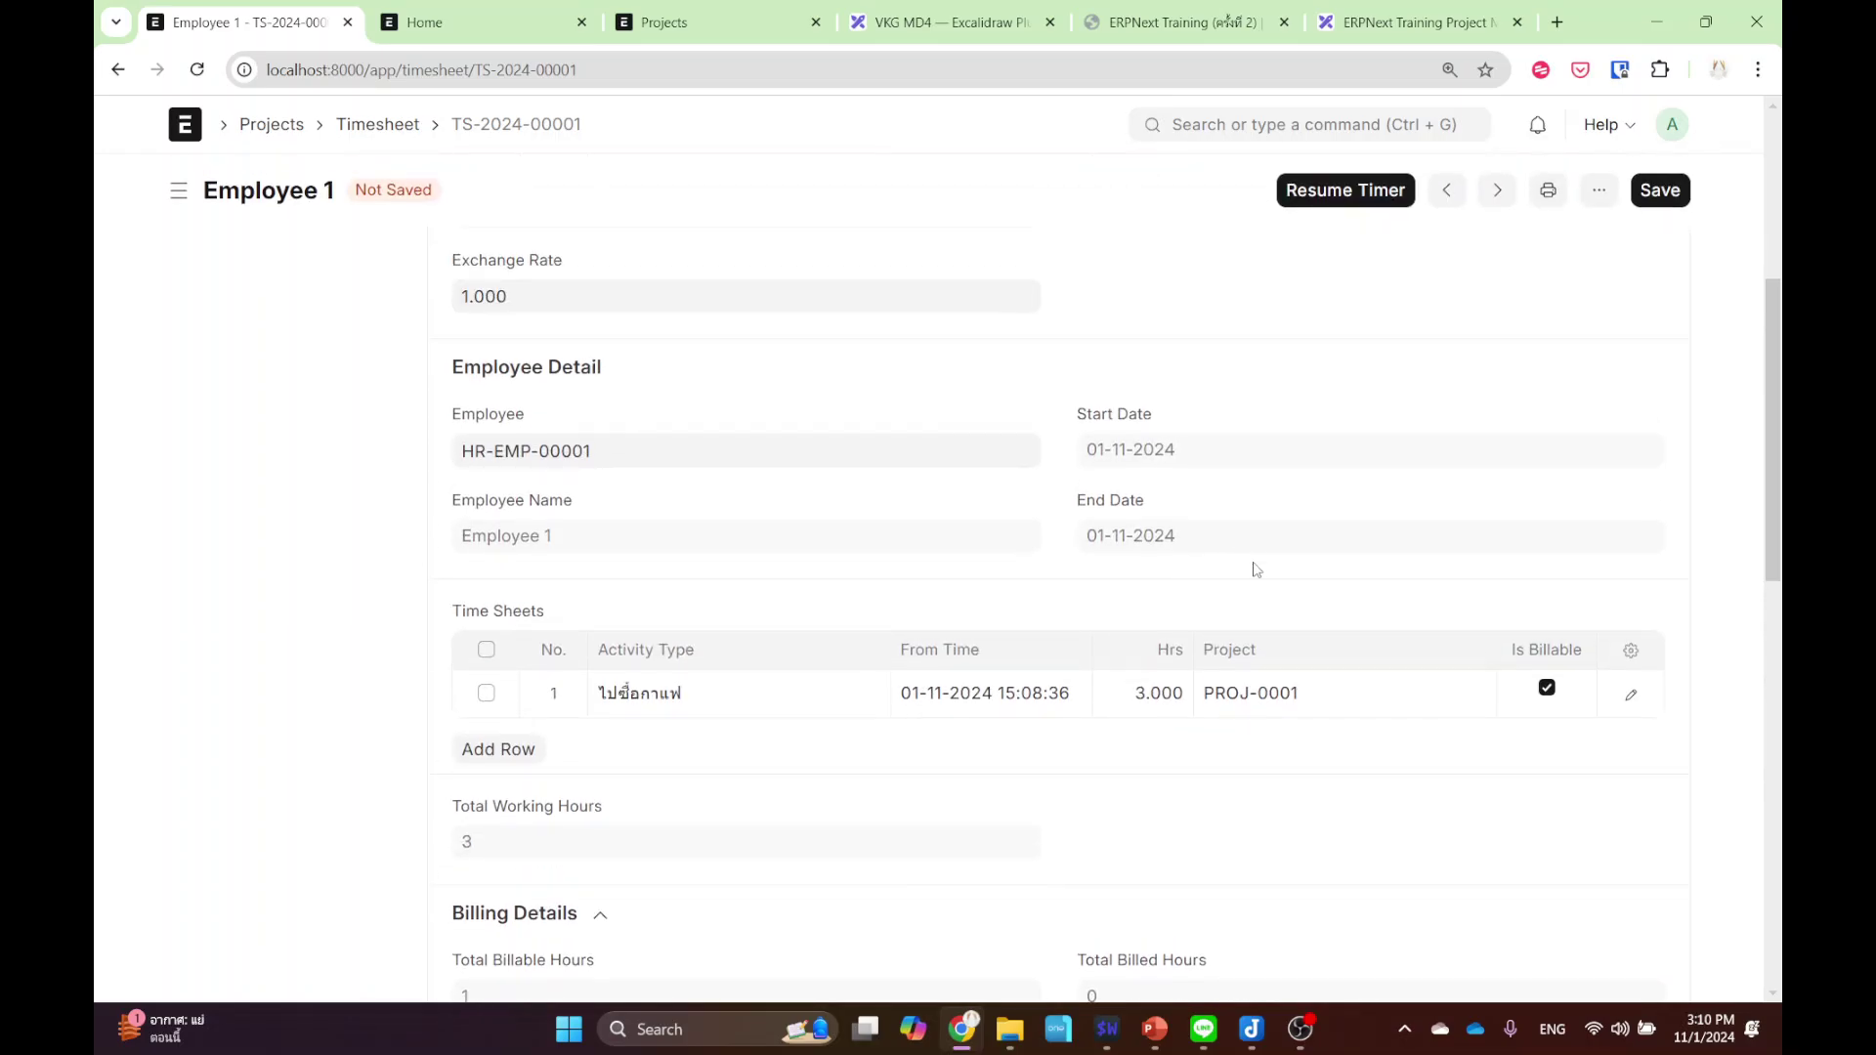
- Set the billing hours of the first time row to 2 and check the timesheet's billing details
{"action": "left_click", "coordinate": [1631, 694]}
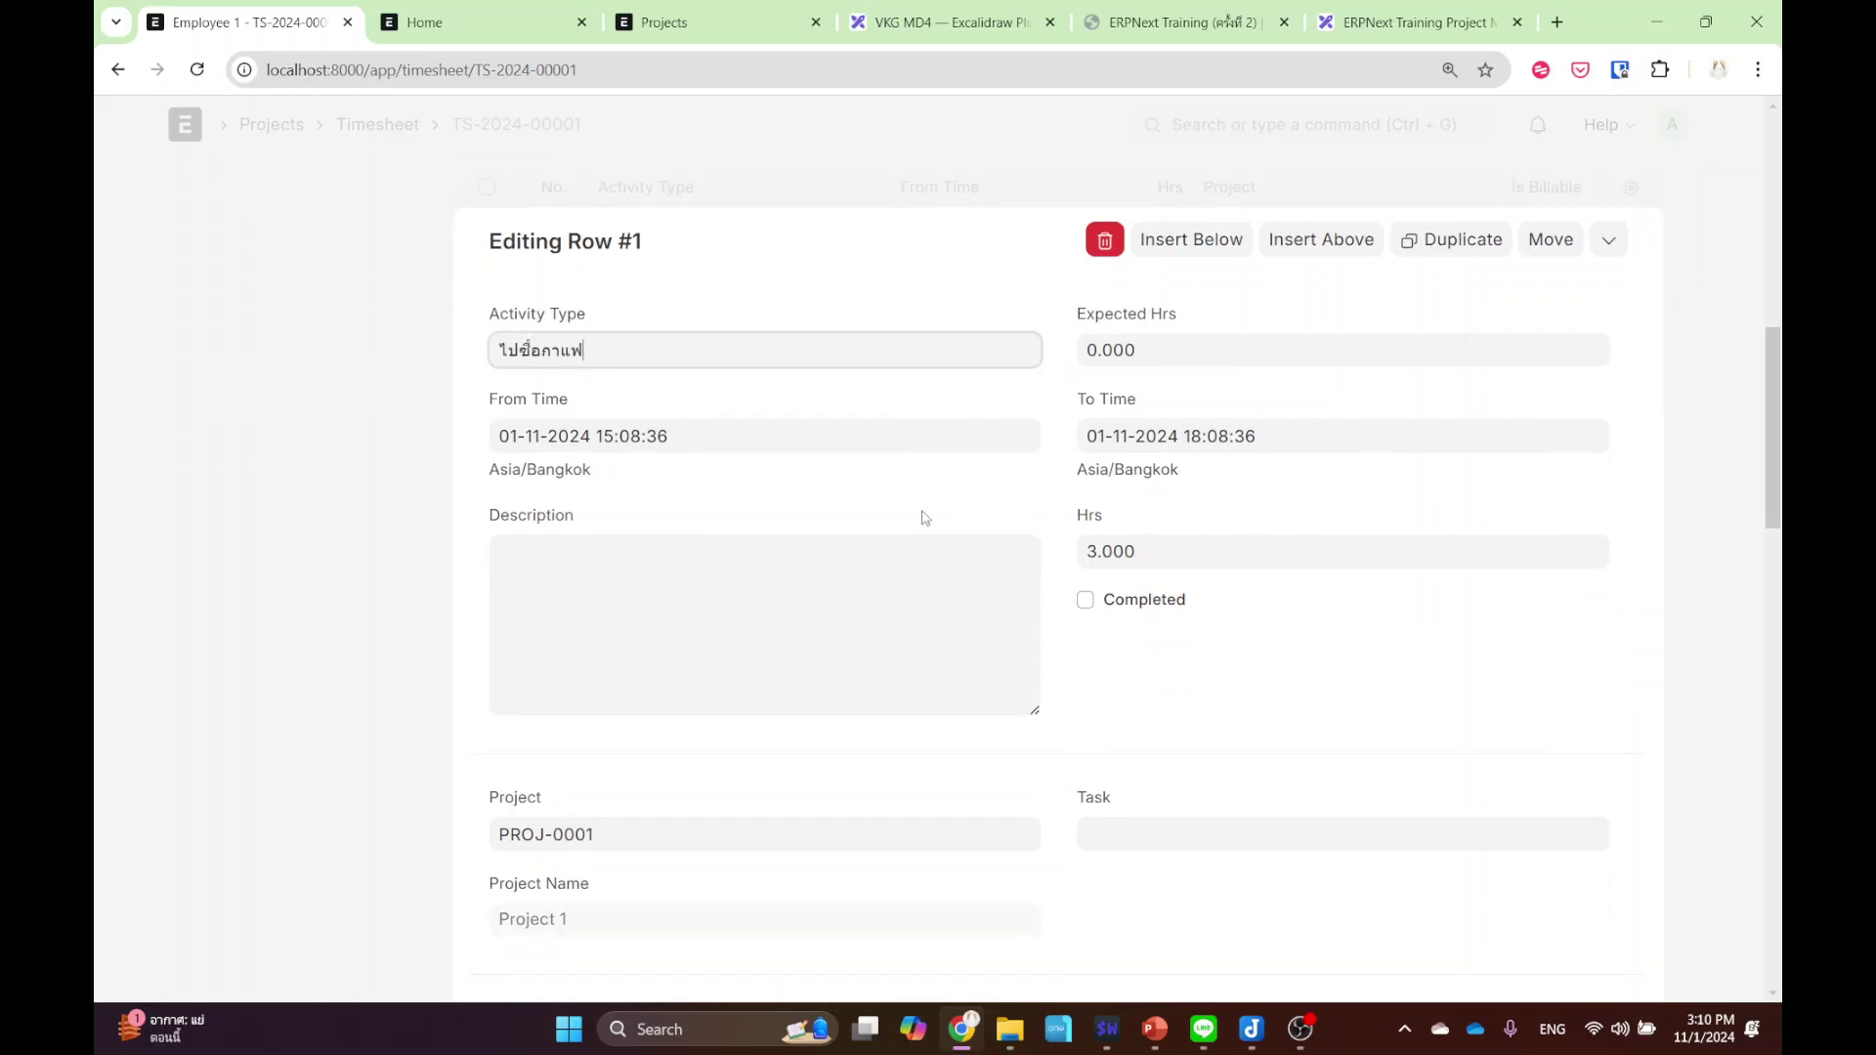
{"action": "scroll", "coordinate": [1161, 551], "scroll_direction": "down", "scroll_amount": 2}
{"action": "scroll", "coordinate": [1133, 566], "scroll_direction": "down", "scroll_amount": 2}
{"action": "scroll", "coordinate": [977, 581], "scroll_direction": "down", "scroll_amount": 1}
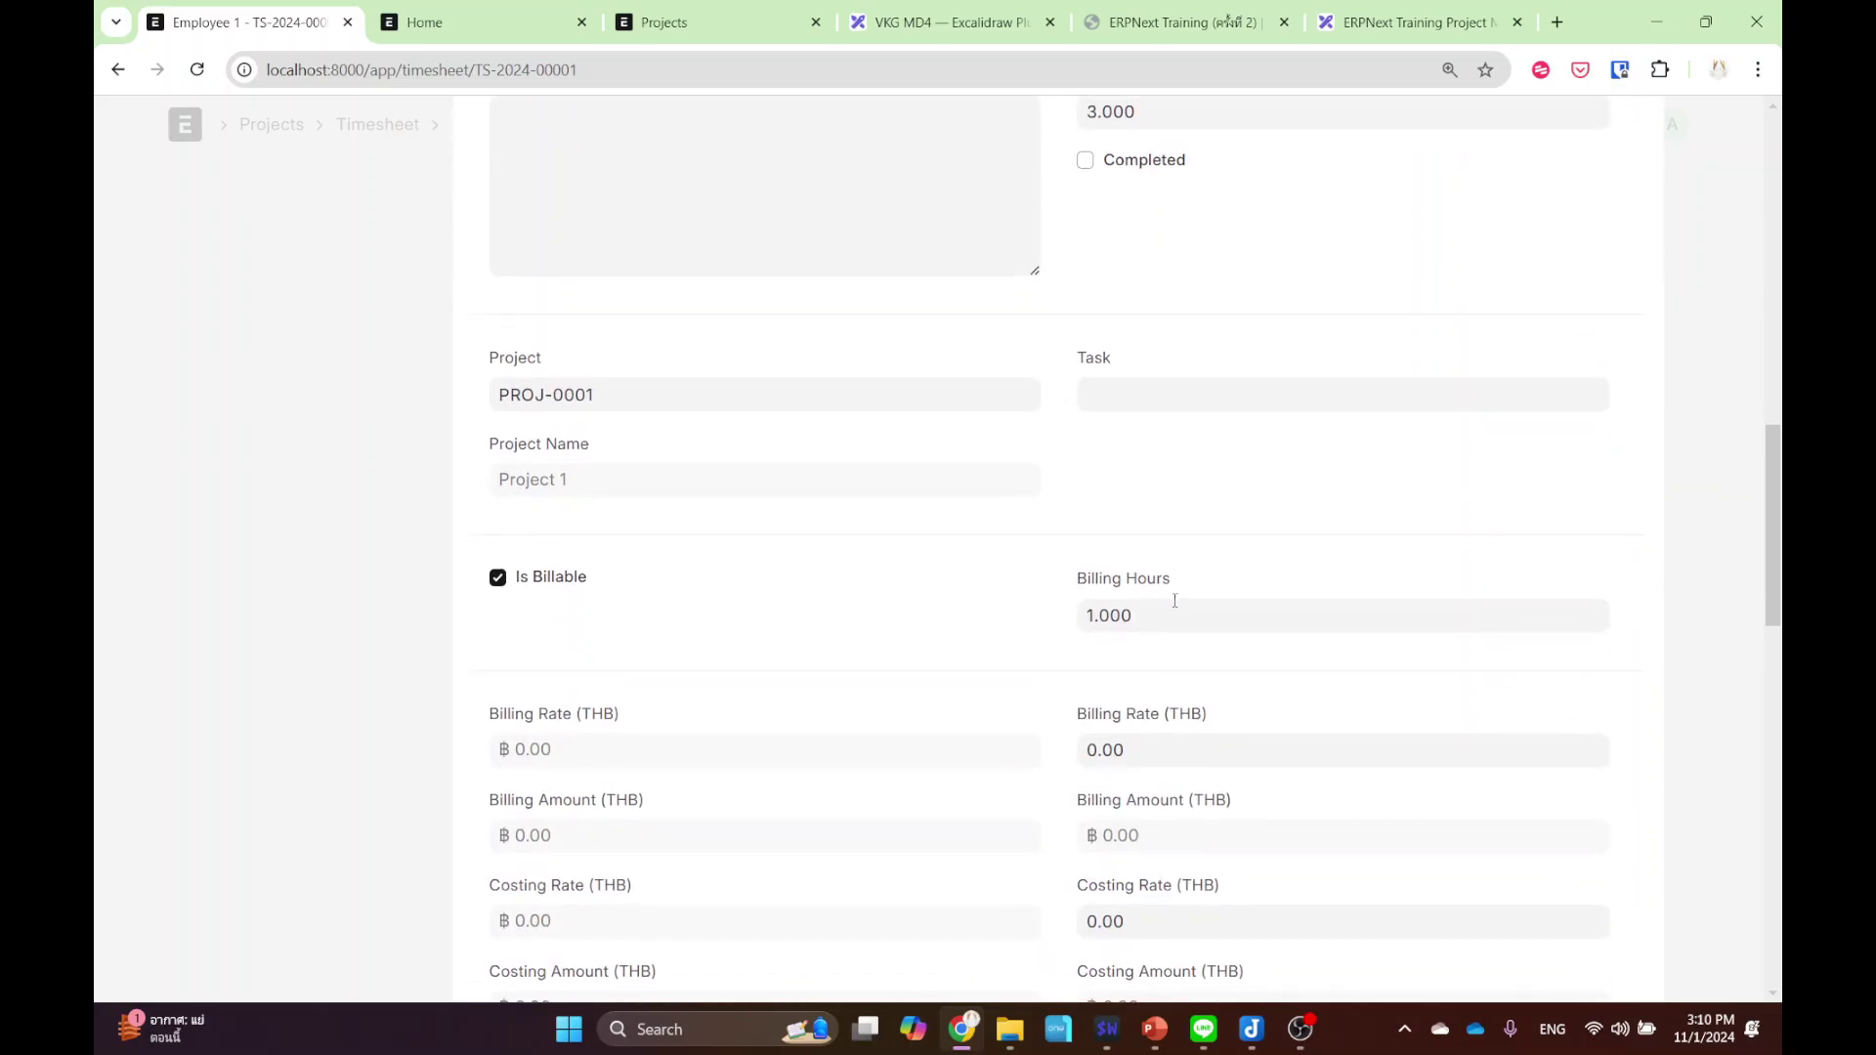
{"action": "left_click", "coordinate": [1166, 614]}
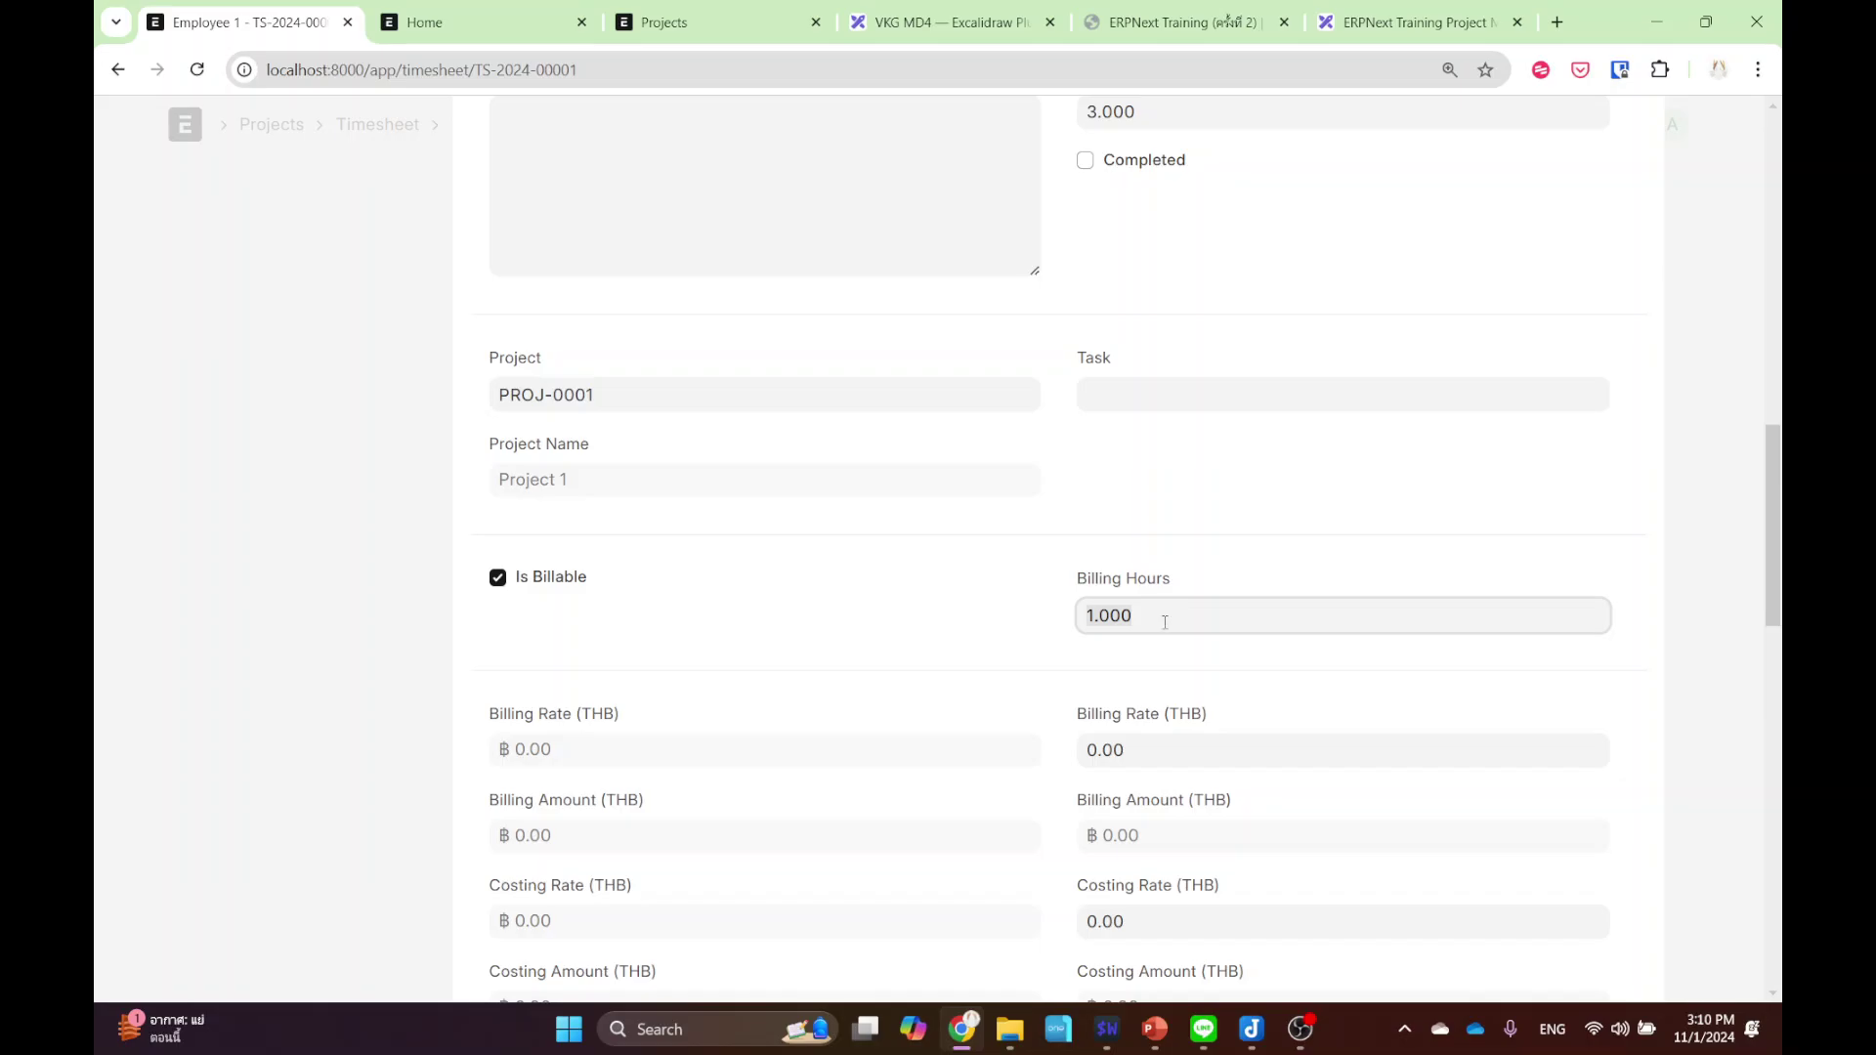
{"action": "type", "text": "2"}
{"action": "left_click", "coordinate": [941, 642]}
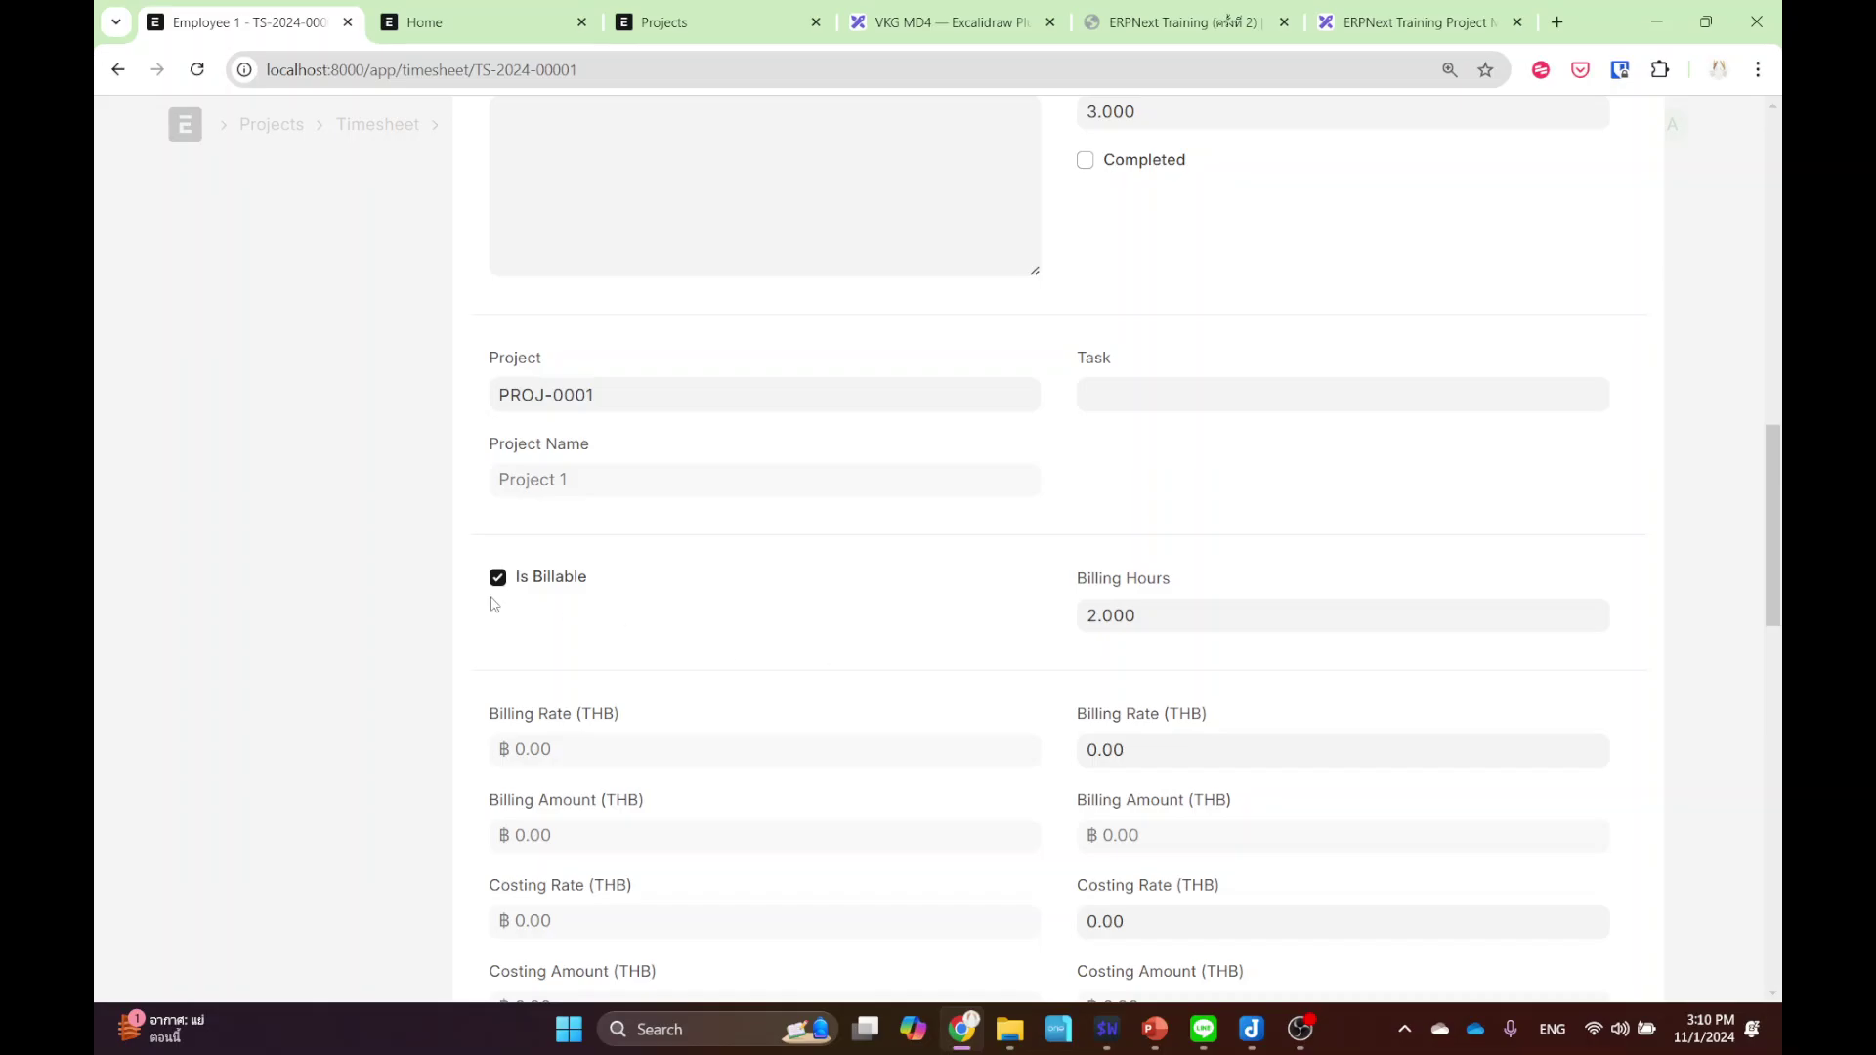
{"action": "left_click", "coordinate": [376, 608]}
{"action": "scroll", "coordinate": [772, 615], "scroll_direction": "down", "scroll_amount": 6}
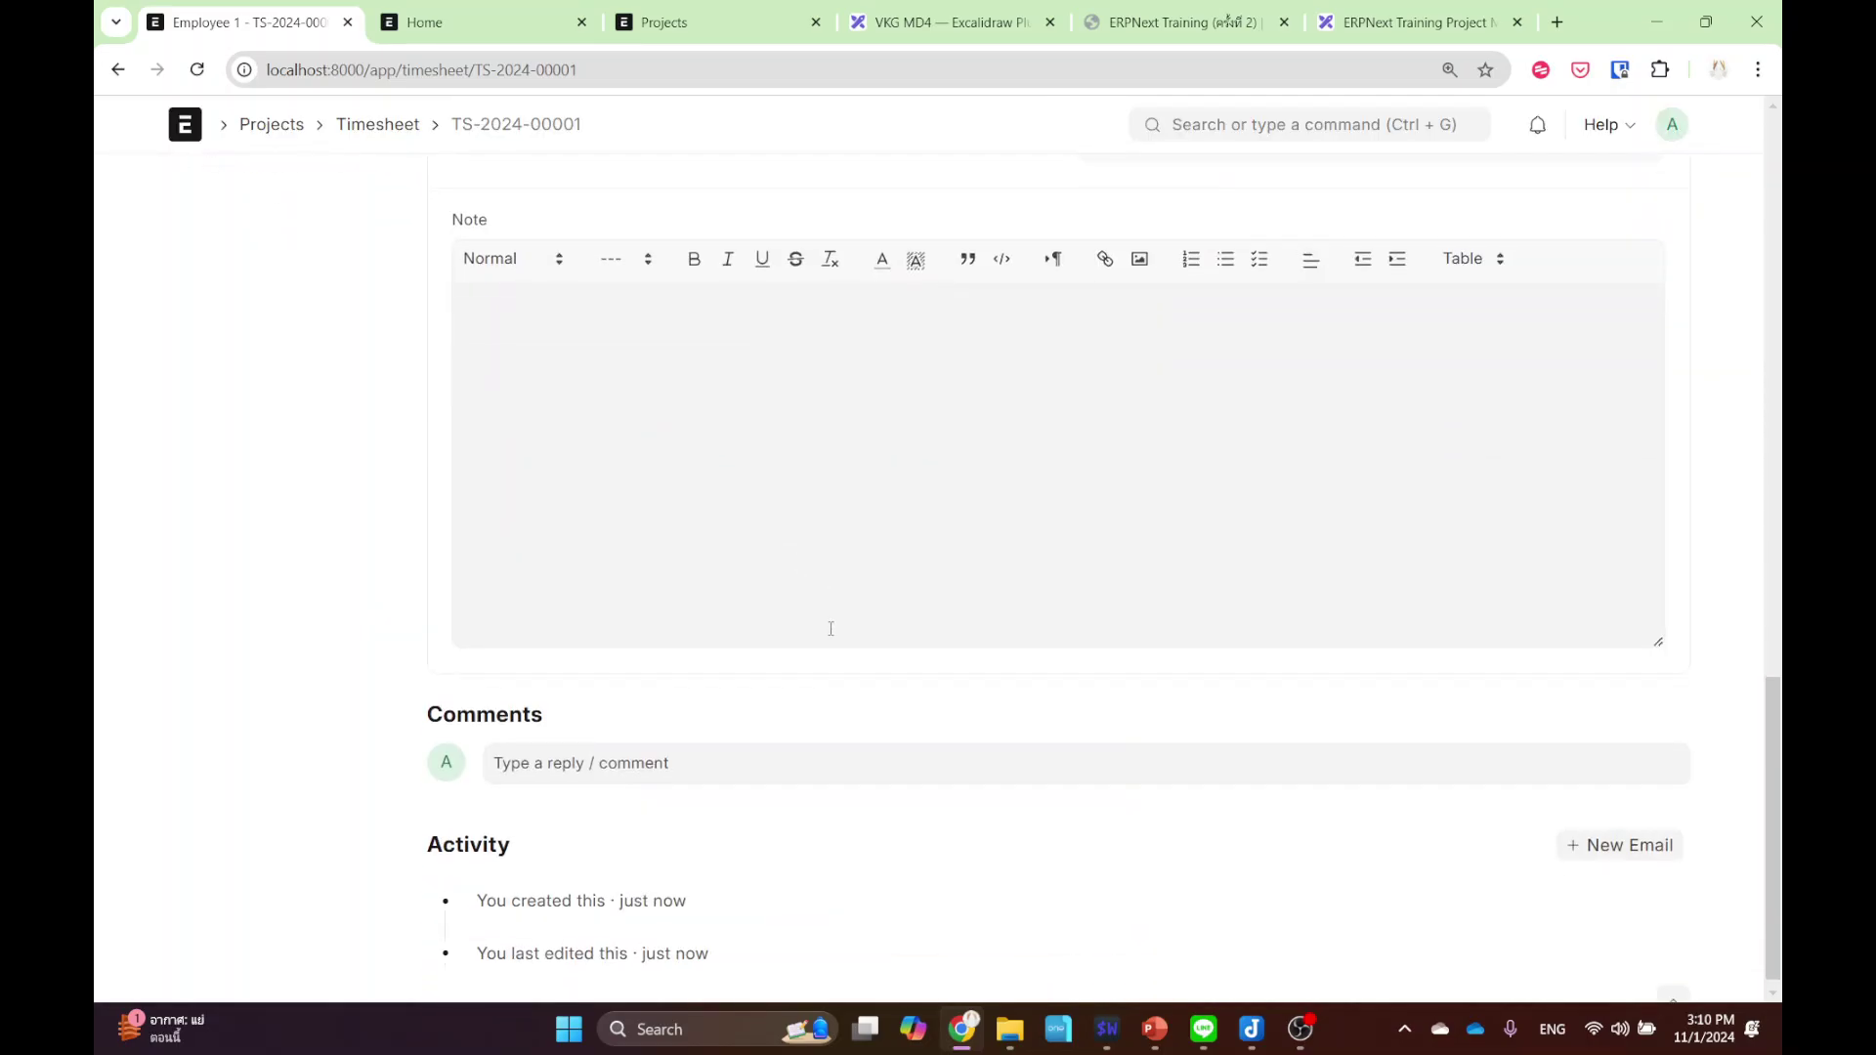
{"action": "scroll", "coordinate": [831, 628], "scroll_direction": "up", "scroll_amount": 6}
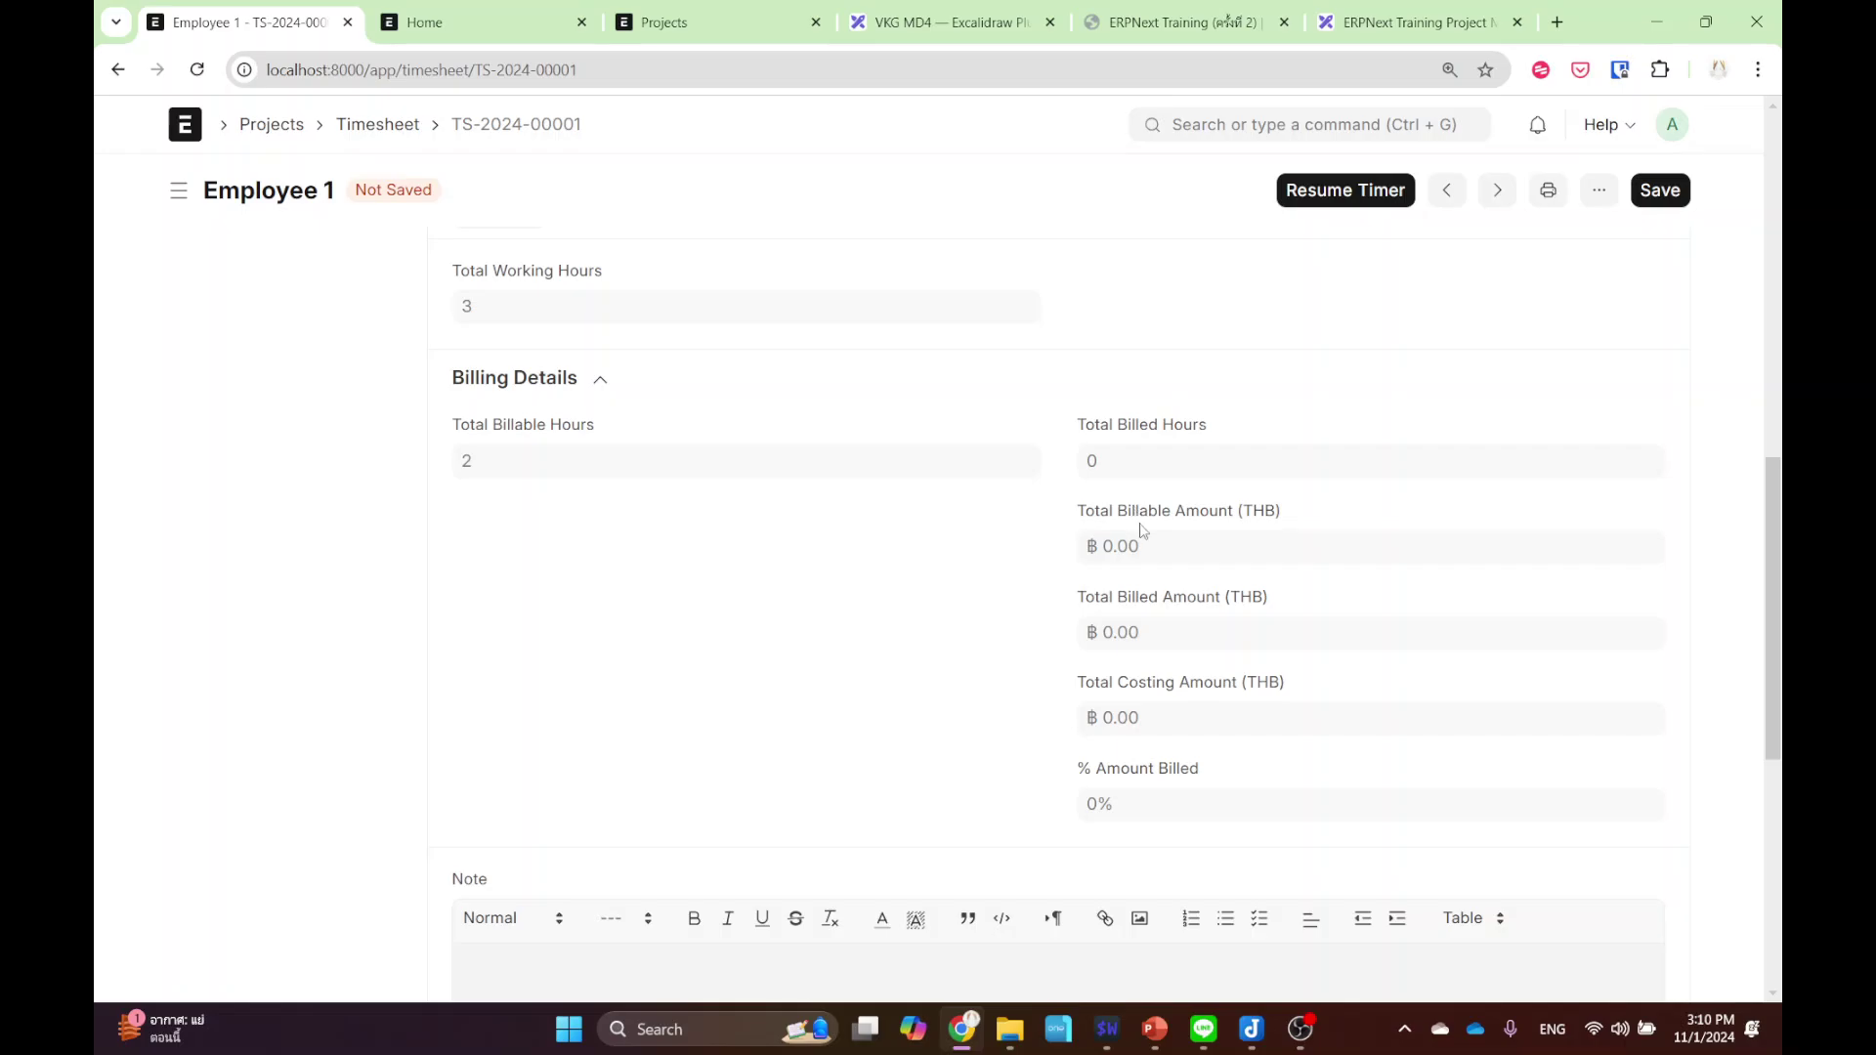
- In the first time row's detailed form, set the billing rate to 600 THB and the costing rate to 800 THB
{"action": "scroll", "coordinate": [1144, 547], "scroll_direction": "up", "scroll_amount": 3}
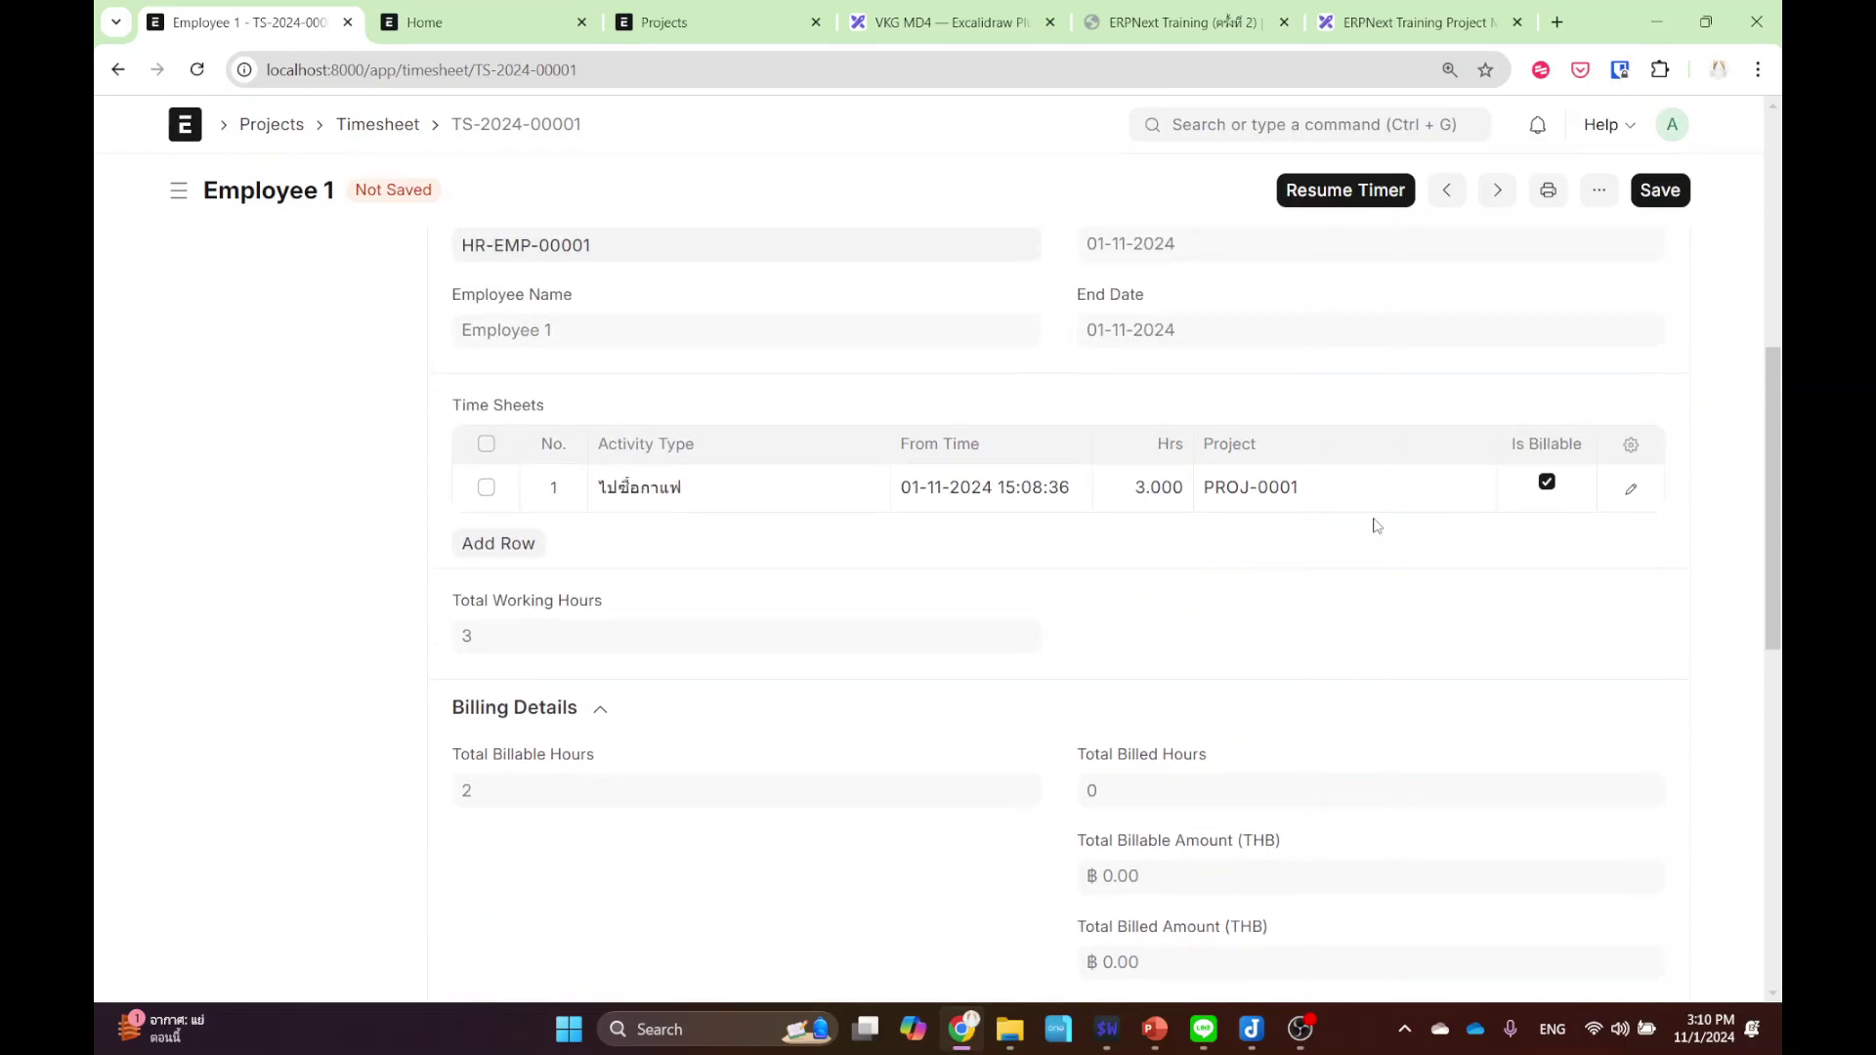
{"action": "left_click", "coordinate": [1634, 493]}
{"action": "scroll", "coordinate": [1219, 538], "scroll_direction": "down", "scroll_amount": 10}
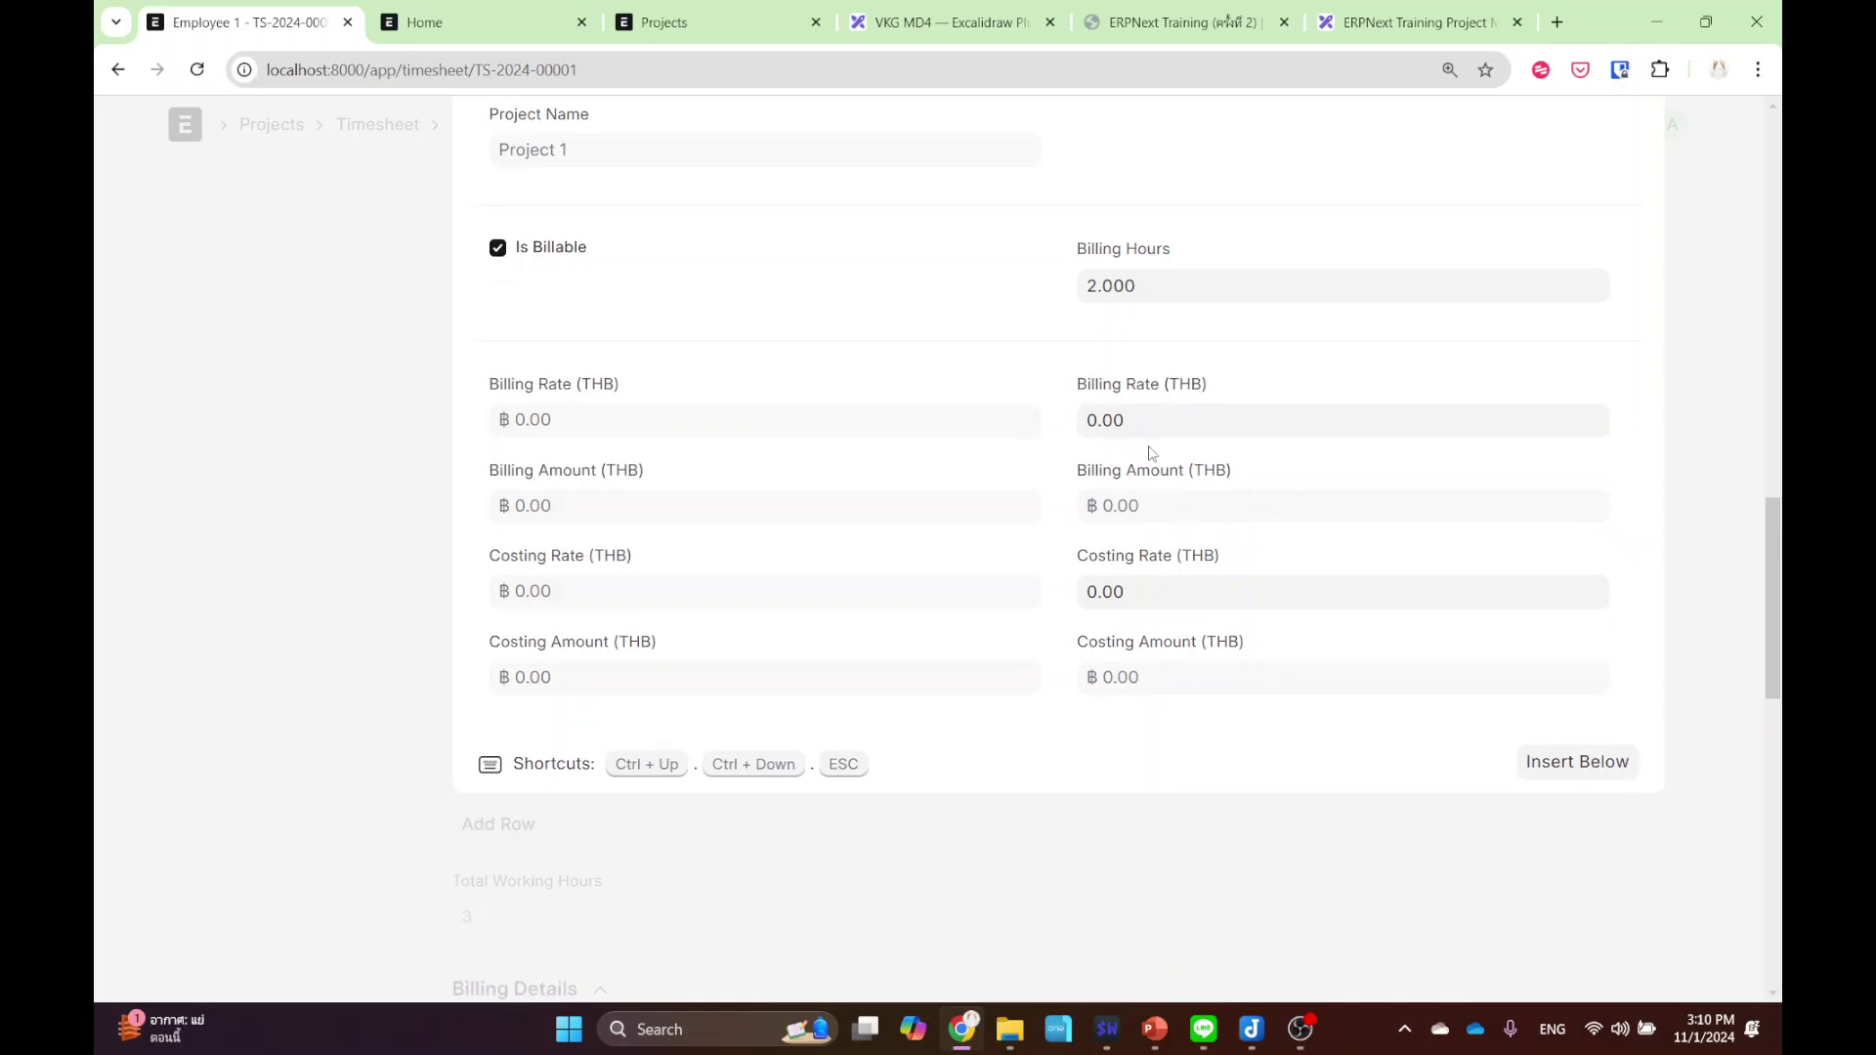
{"action": "left_click_drag", "start_coordinate": [1109, 420], "coordinate": [1130, 469]}
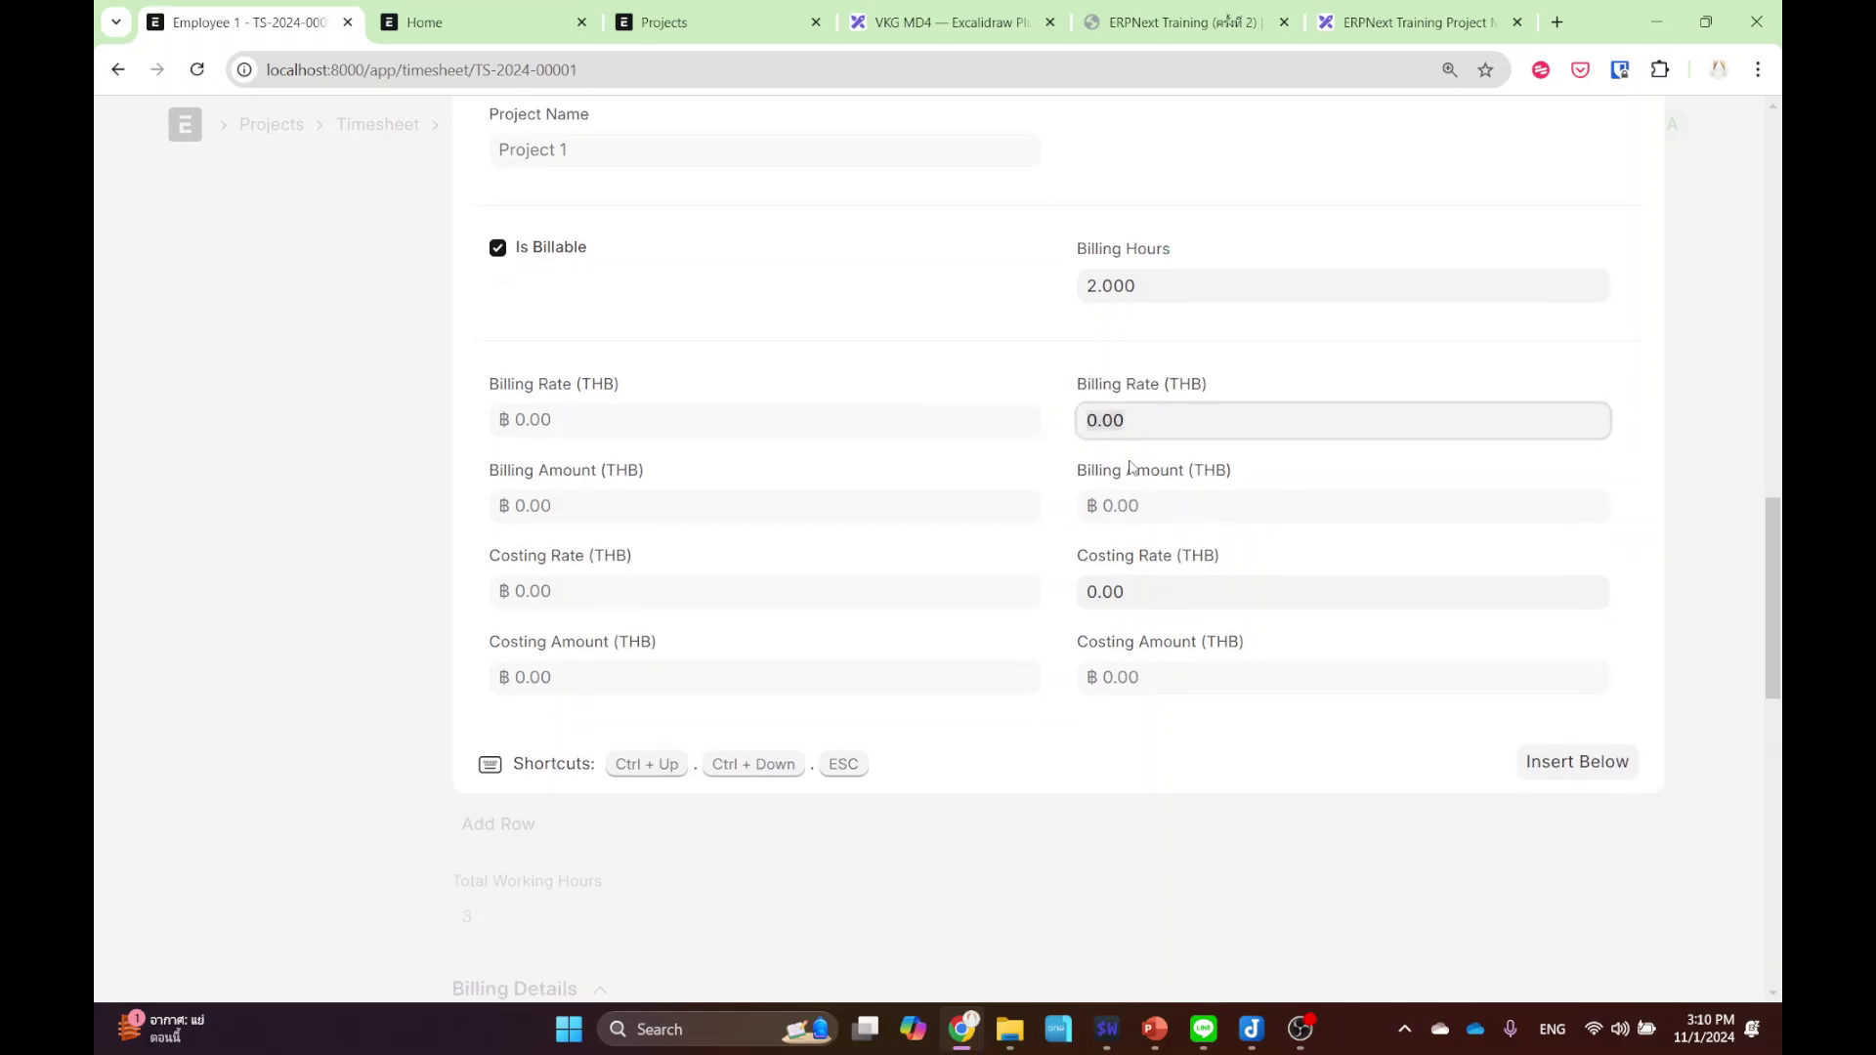
{"action": "type", "text": "600"}
{"action": "key", "text": "Tab"}
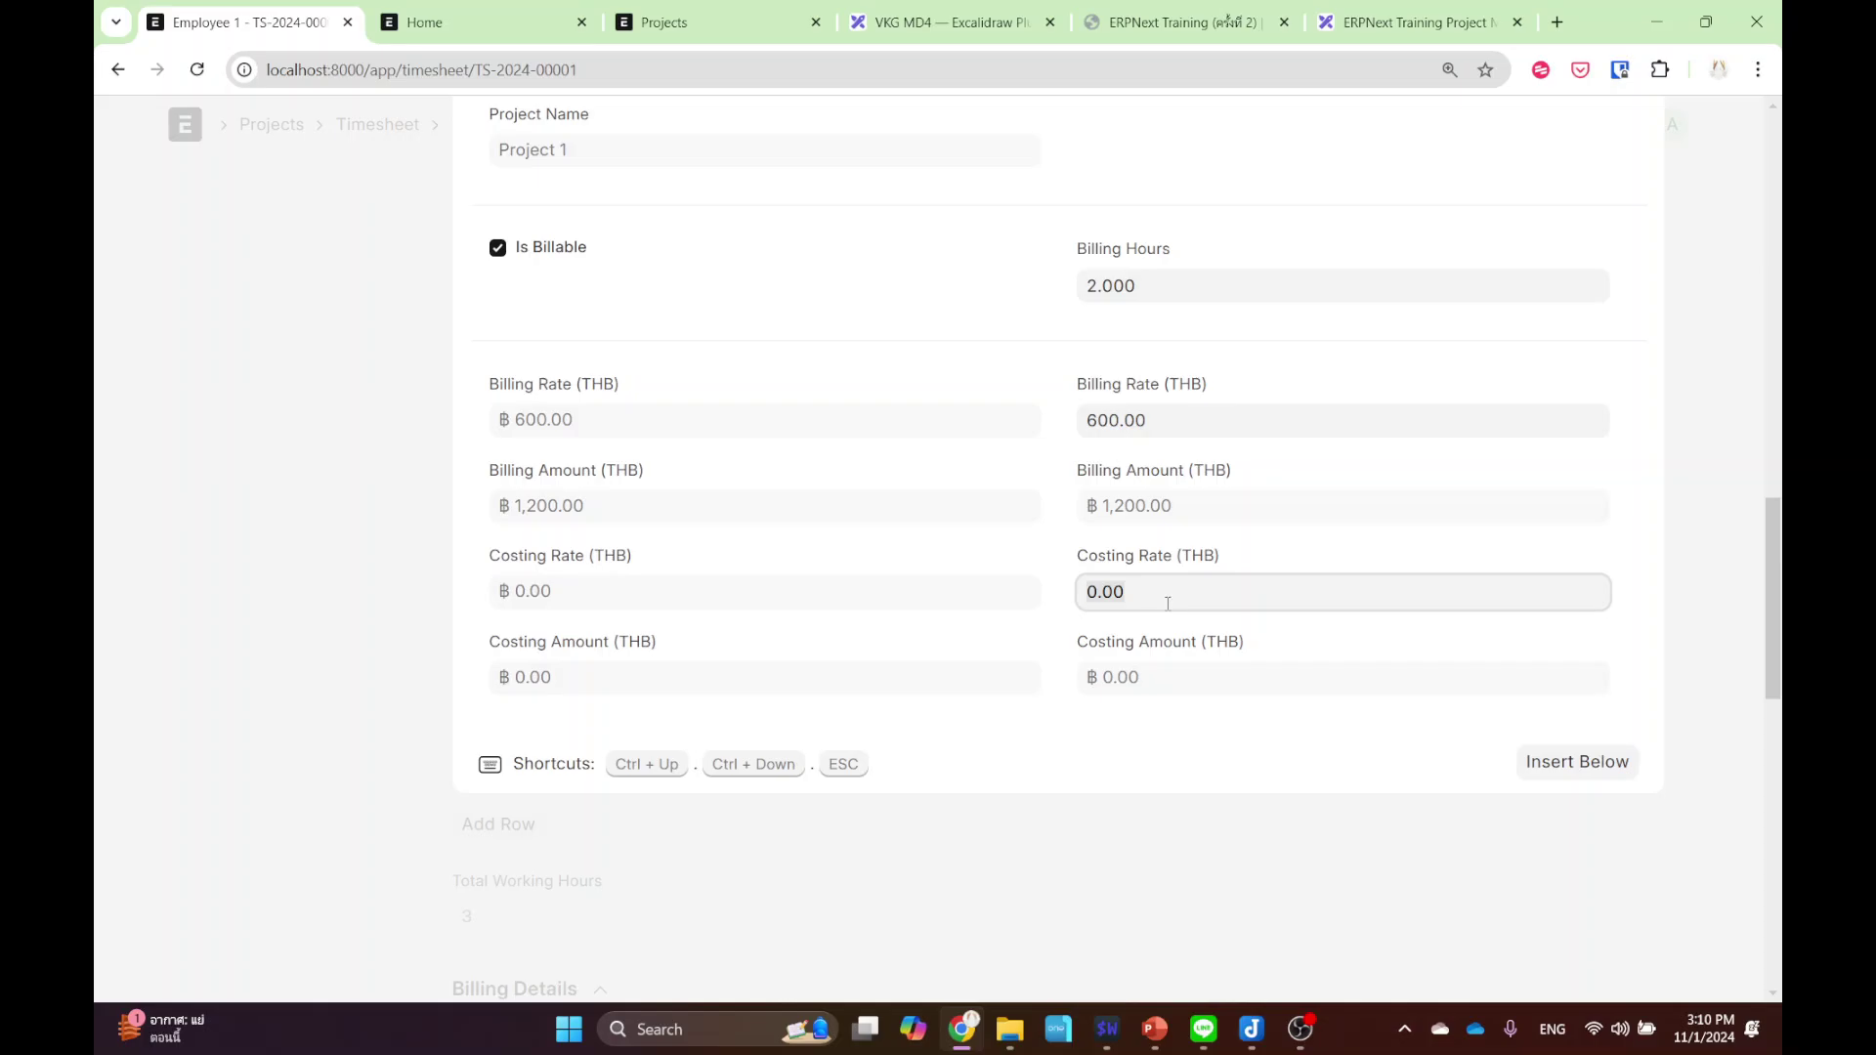
{"action": "type", "text": "800"}
{"action": "key", "text": "Tab"}
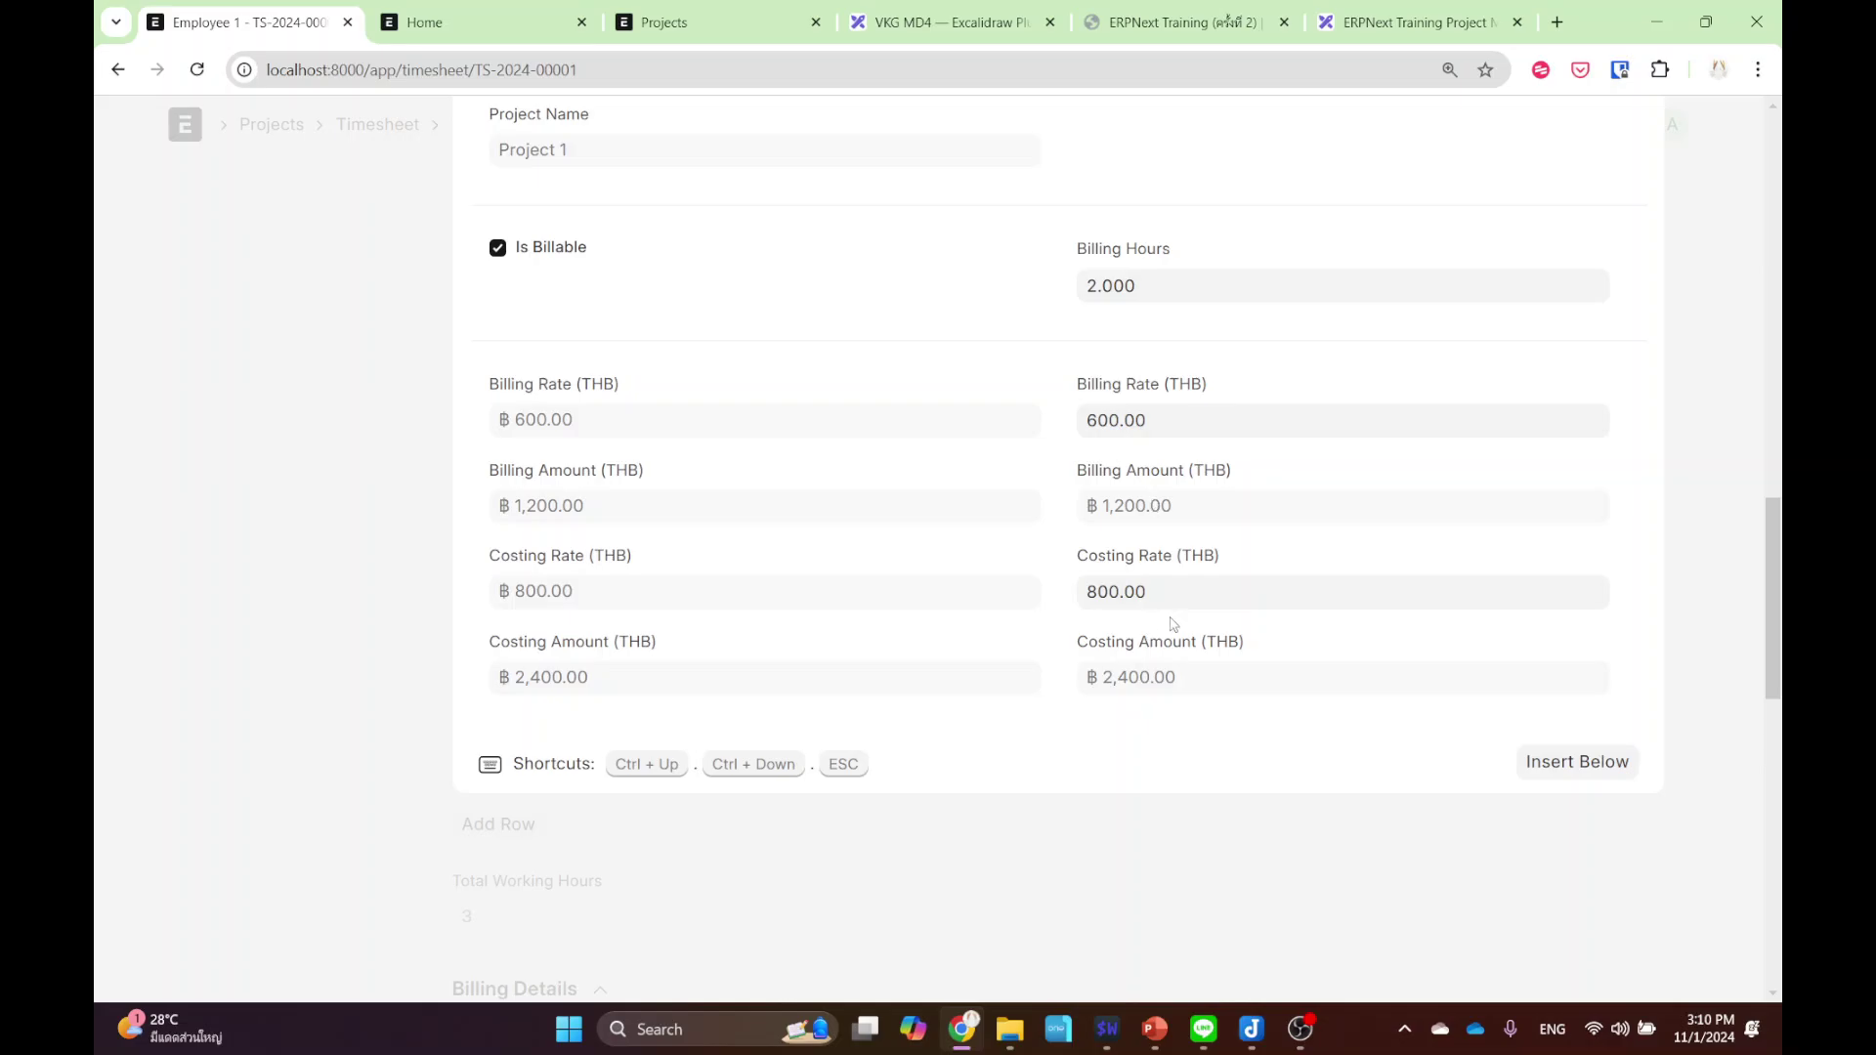
- Set the first time row's costing rate to 400 THB and billing rate to 800 THB, then close the row form
{"action": "left_click_drag", "start_coordinate": [1170, 611], "coordinate": [1075, 614]}
{"action": "type", "text": "400"}
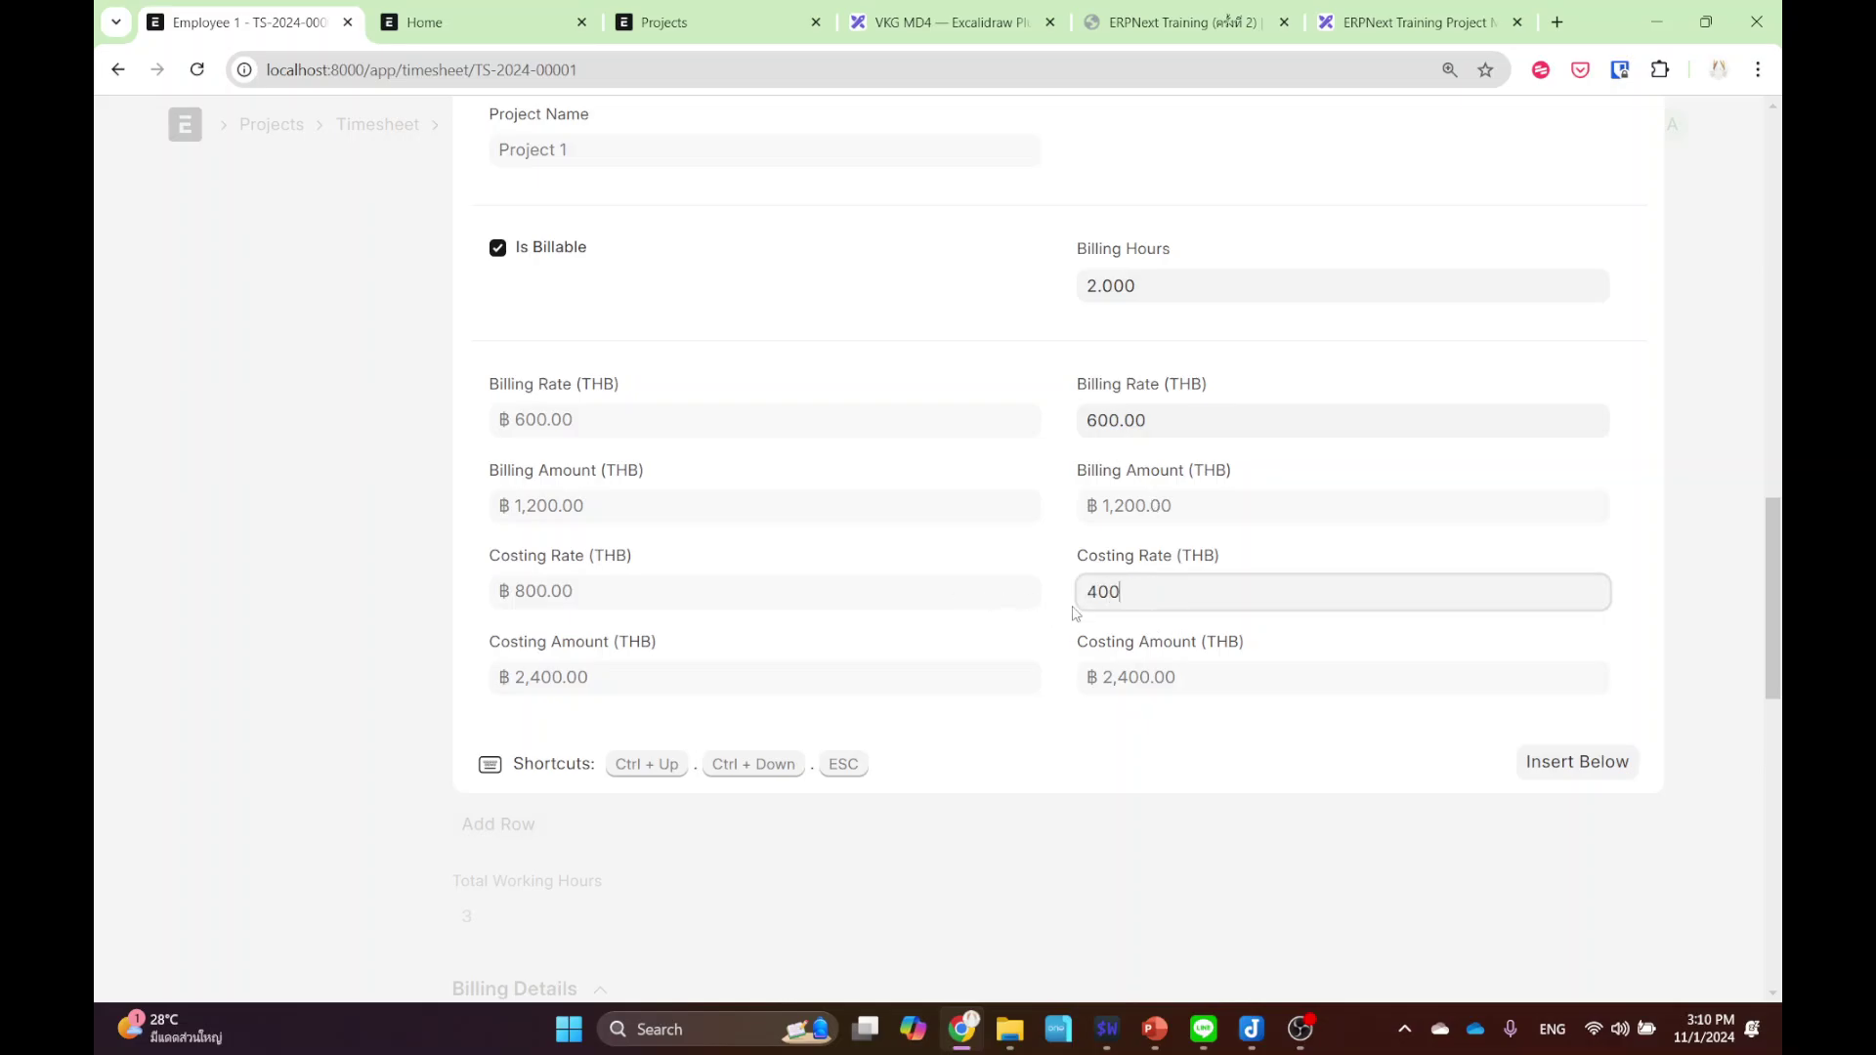
{"action": "key", "text": "Tab"}
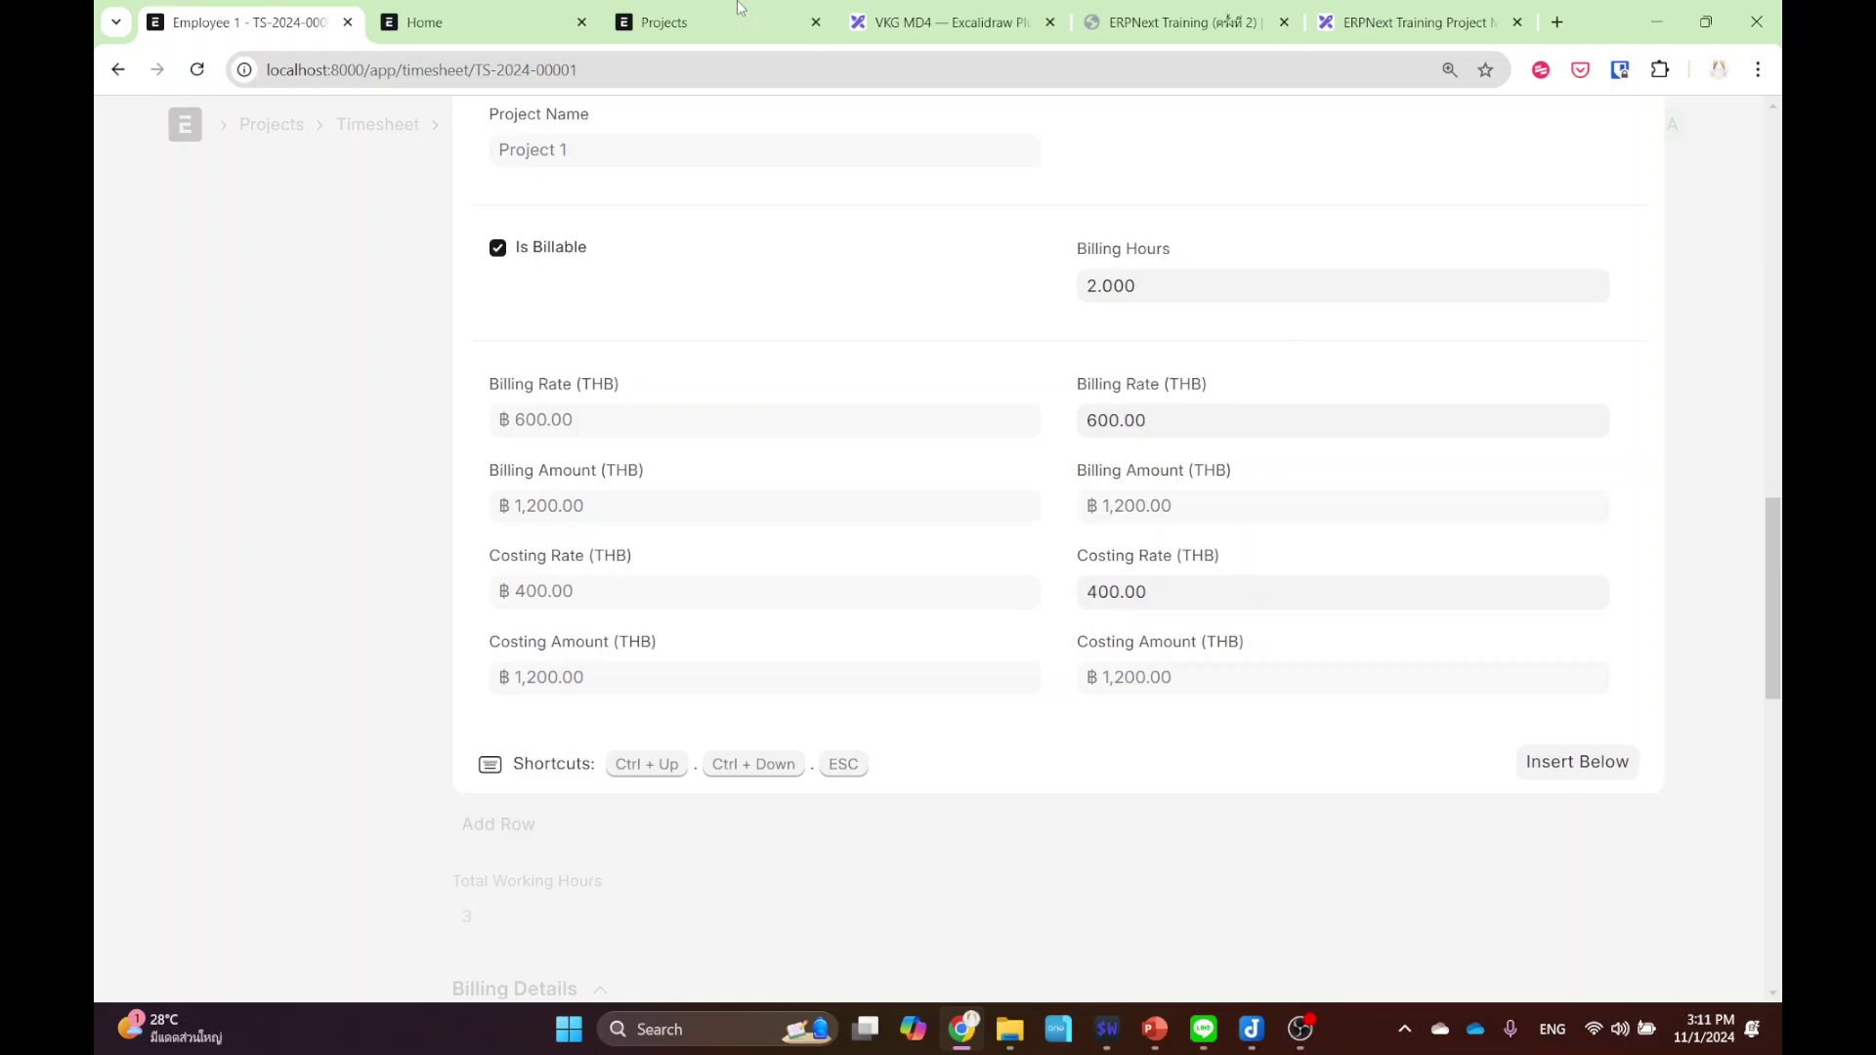
{"action": "left_click", "coordinate": [1103, 431]}
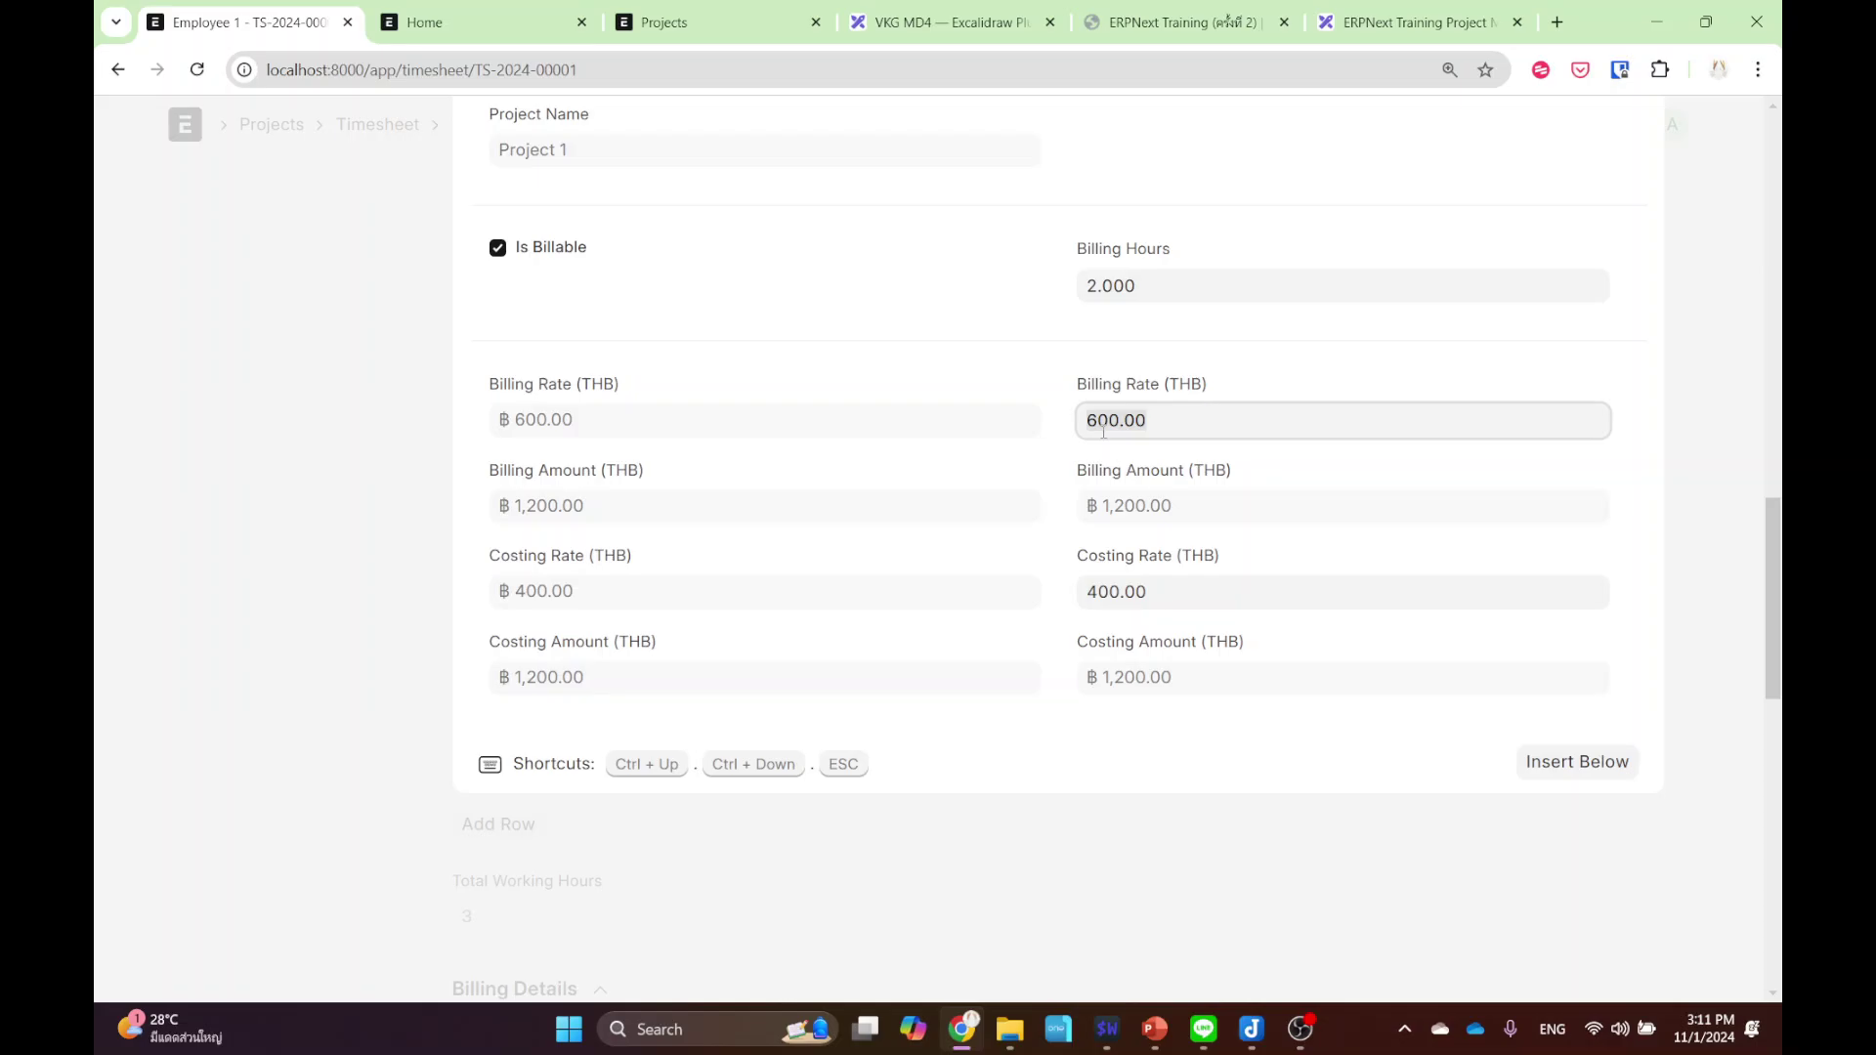
{"action": "type", "text": "800"}
{"action": "left_click", "coordinate": [1197, 510]}
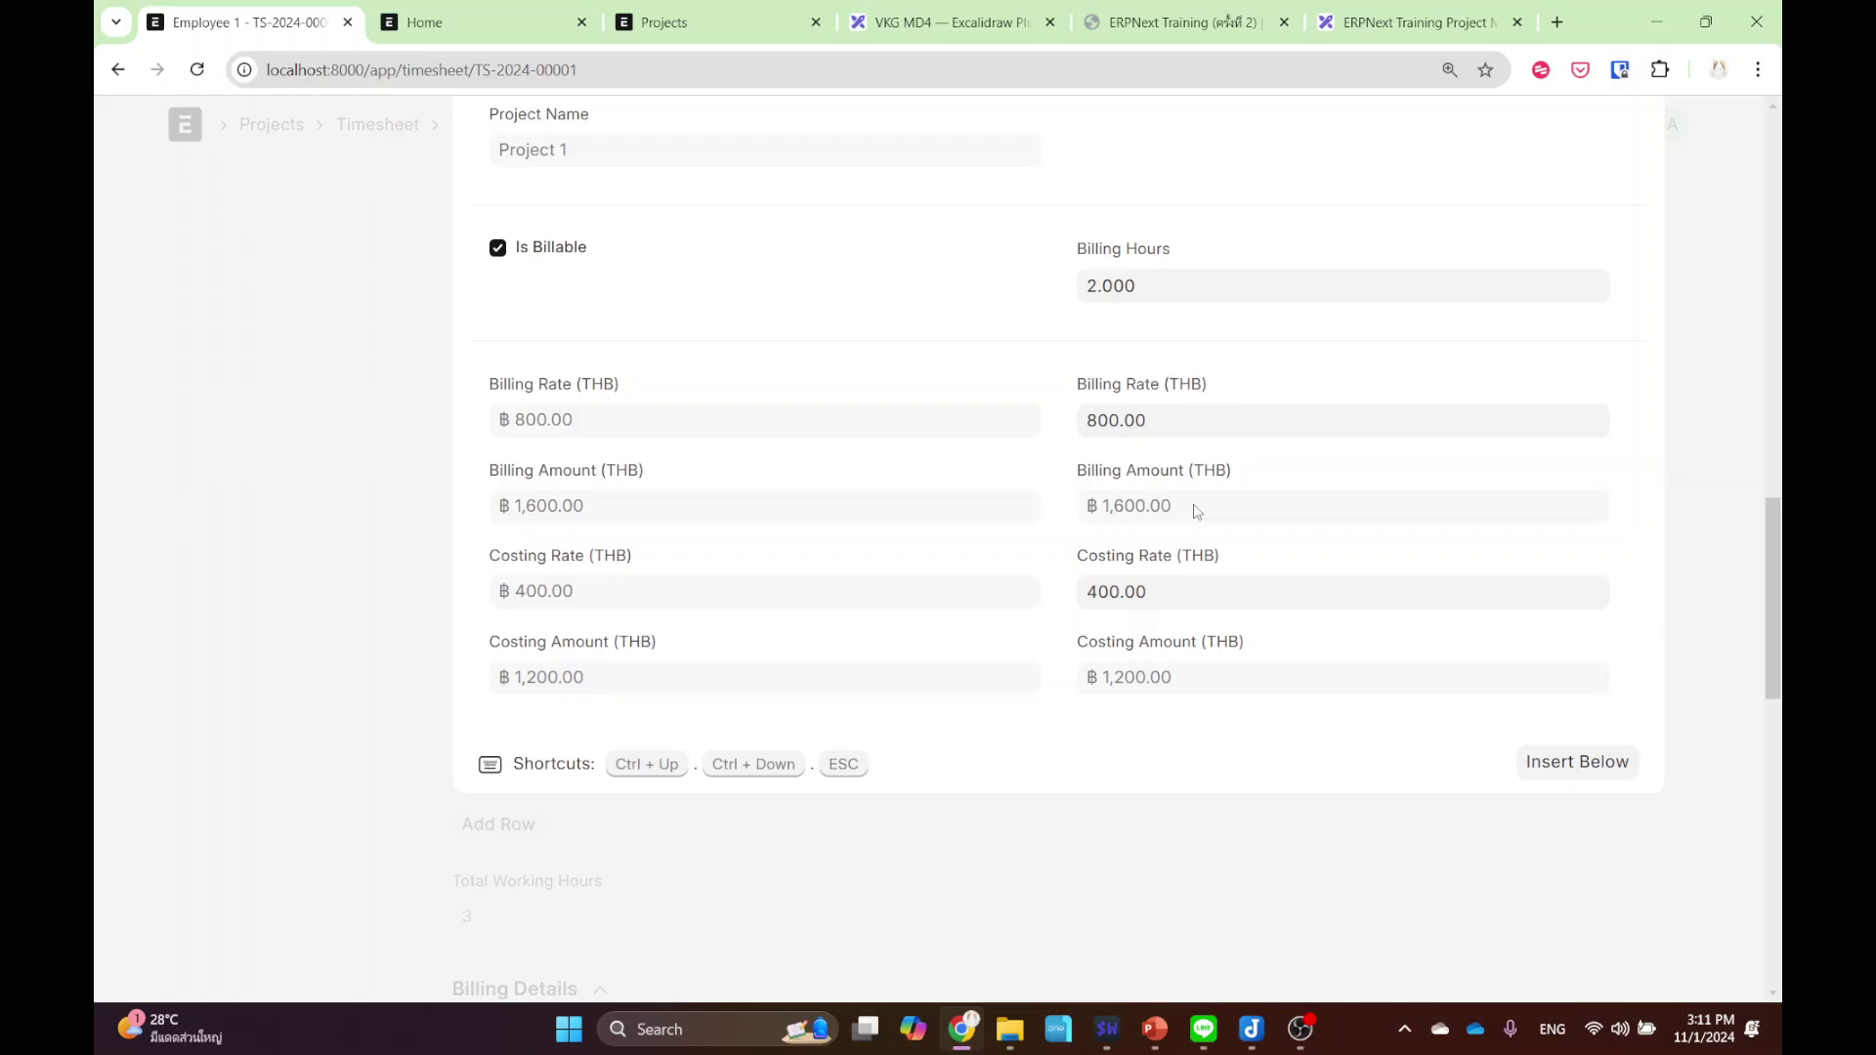
{"action": "left_click", "coordinate": [196, 377]}
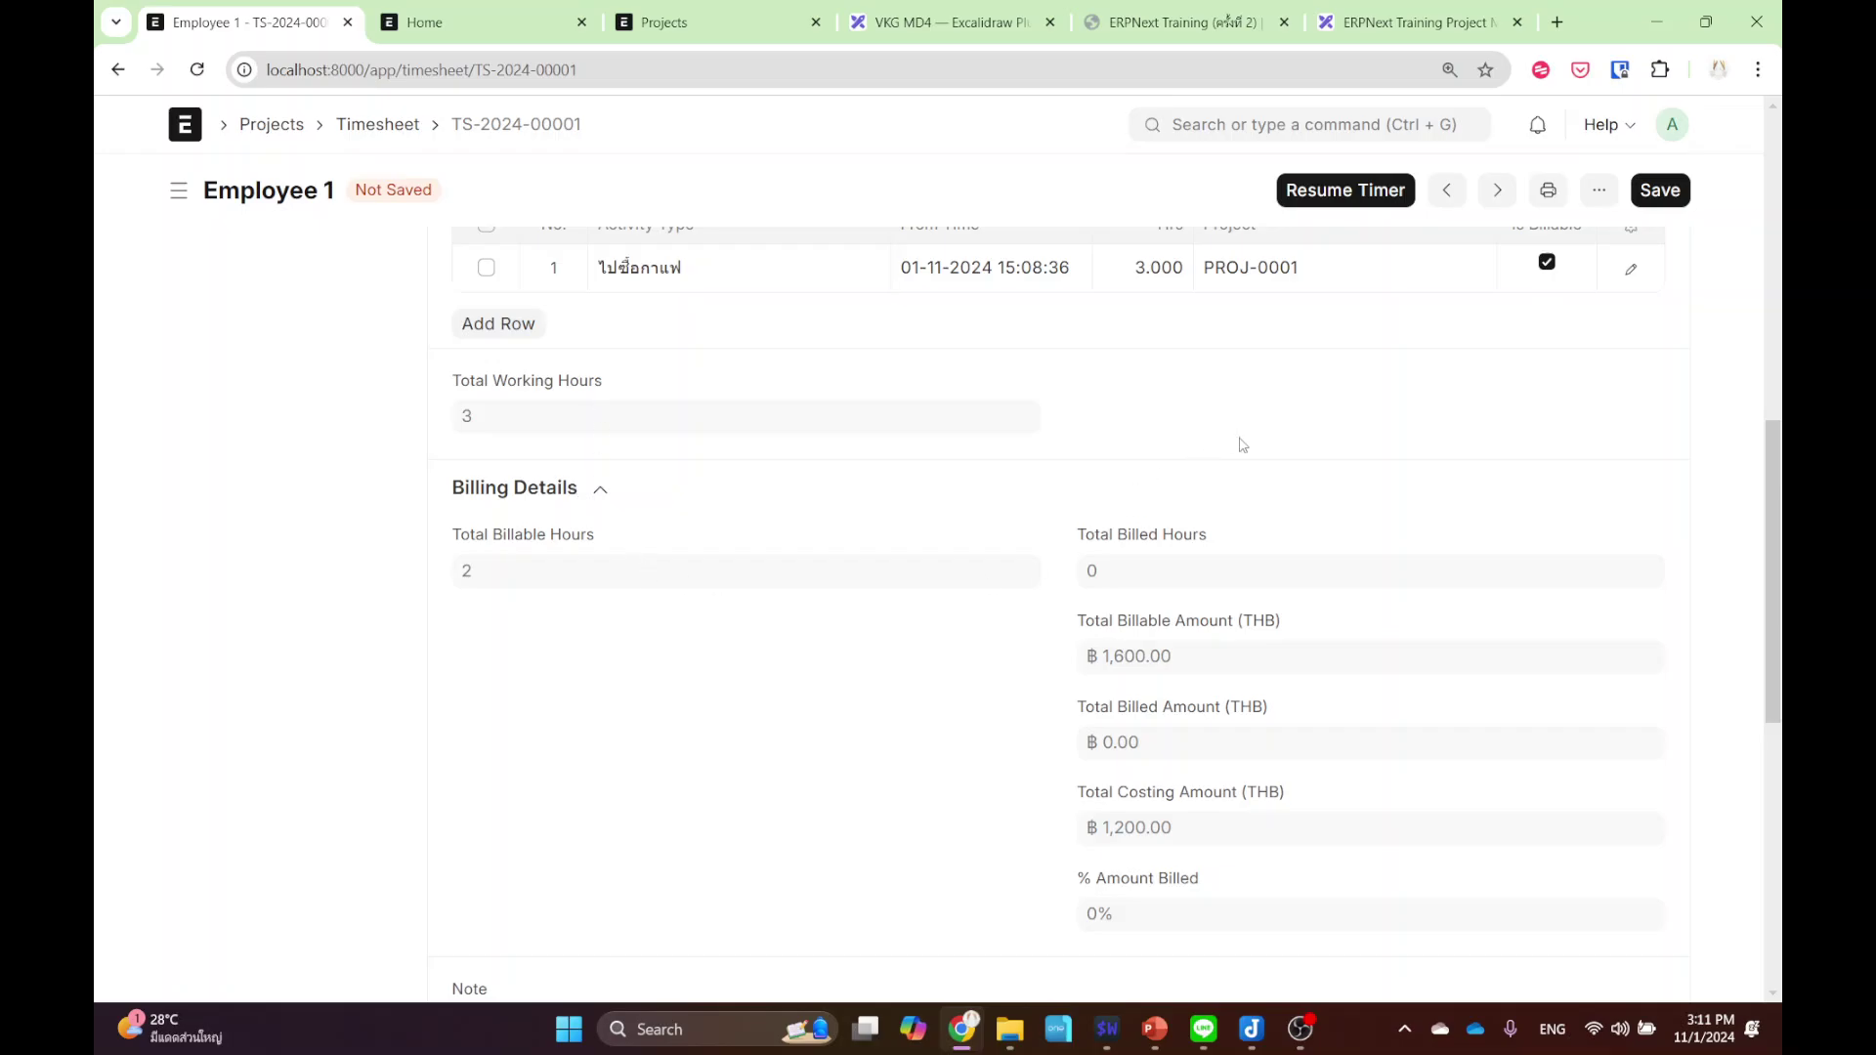
- Save the timesheet and submit it
{"action": "scroll", "coordinate": [1339, 482], "scroll_direction": "up", "scroll_amount": 5}
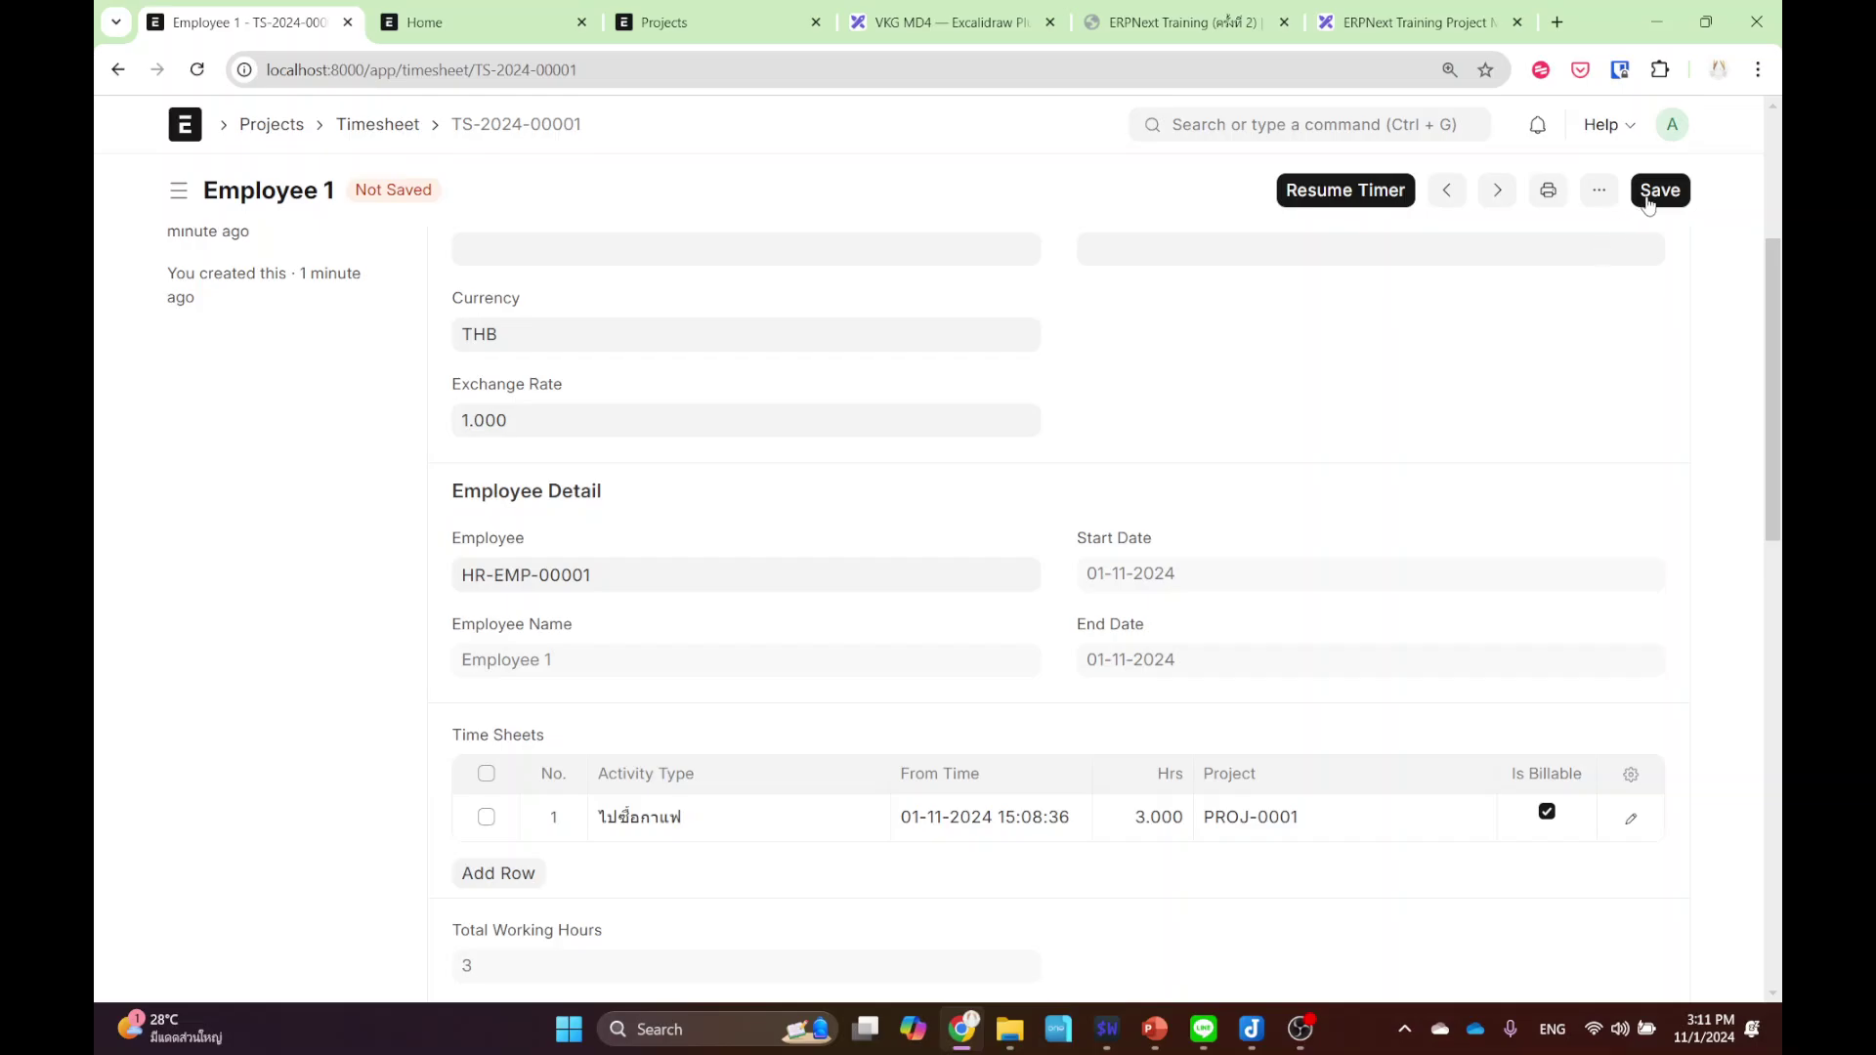
{"action": "left_click", "coordinate": [1651, 193]}
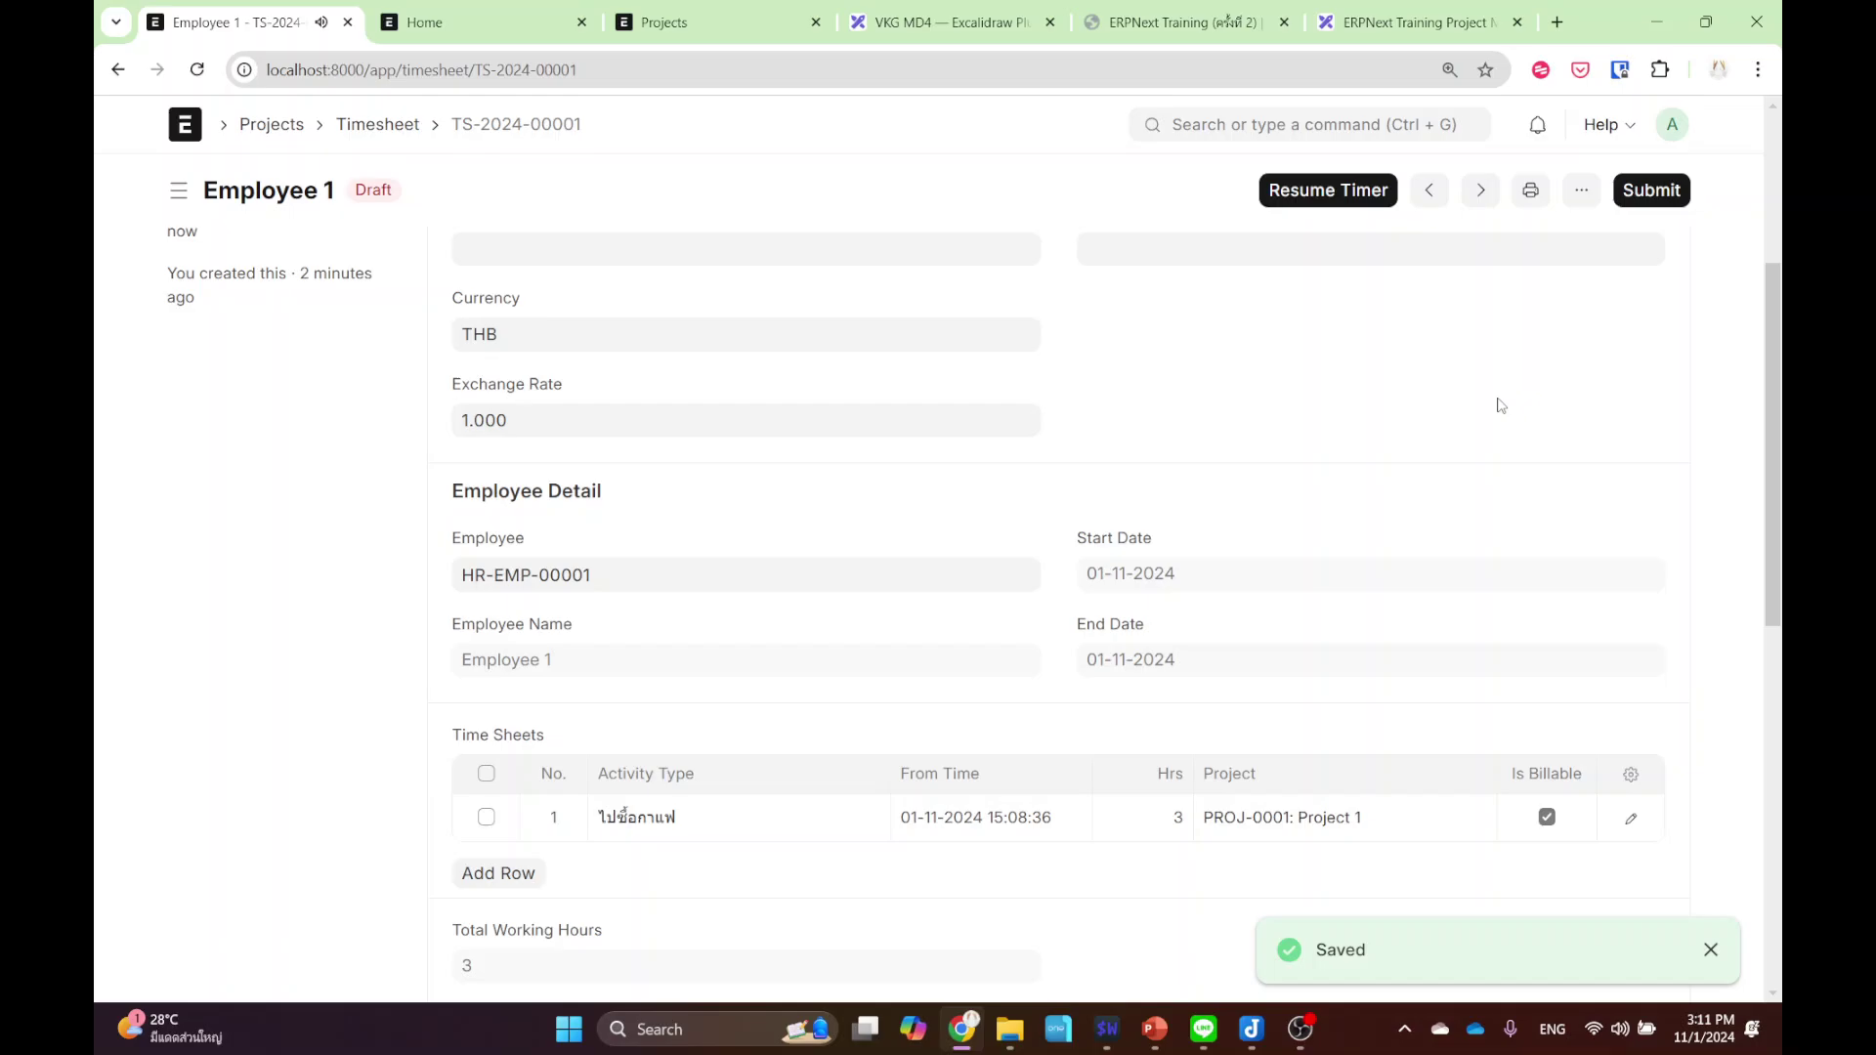
{"action": "left_click", "coordinate": [1650, 192]}
{"action": "left_click", "coordinate": [1220, 283]}
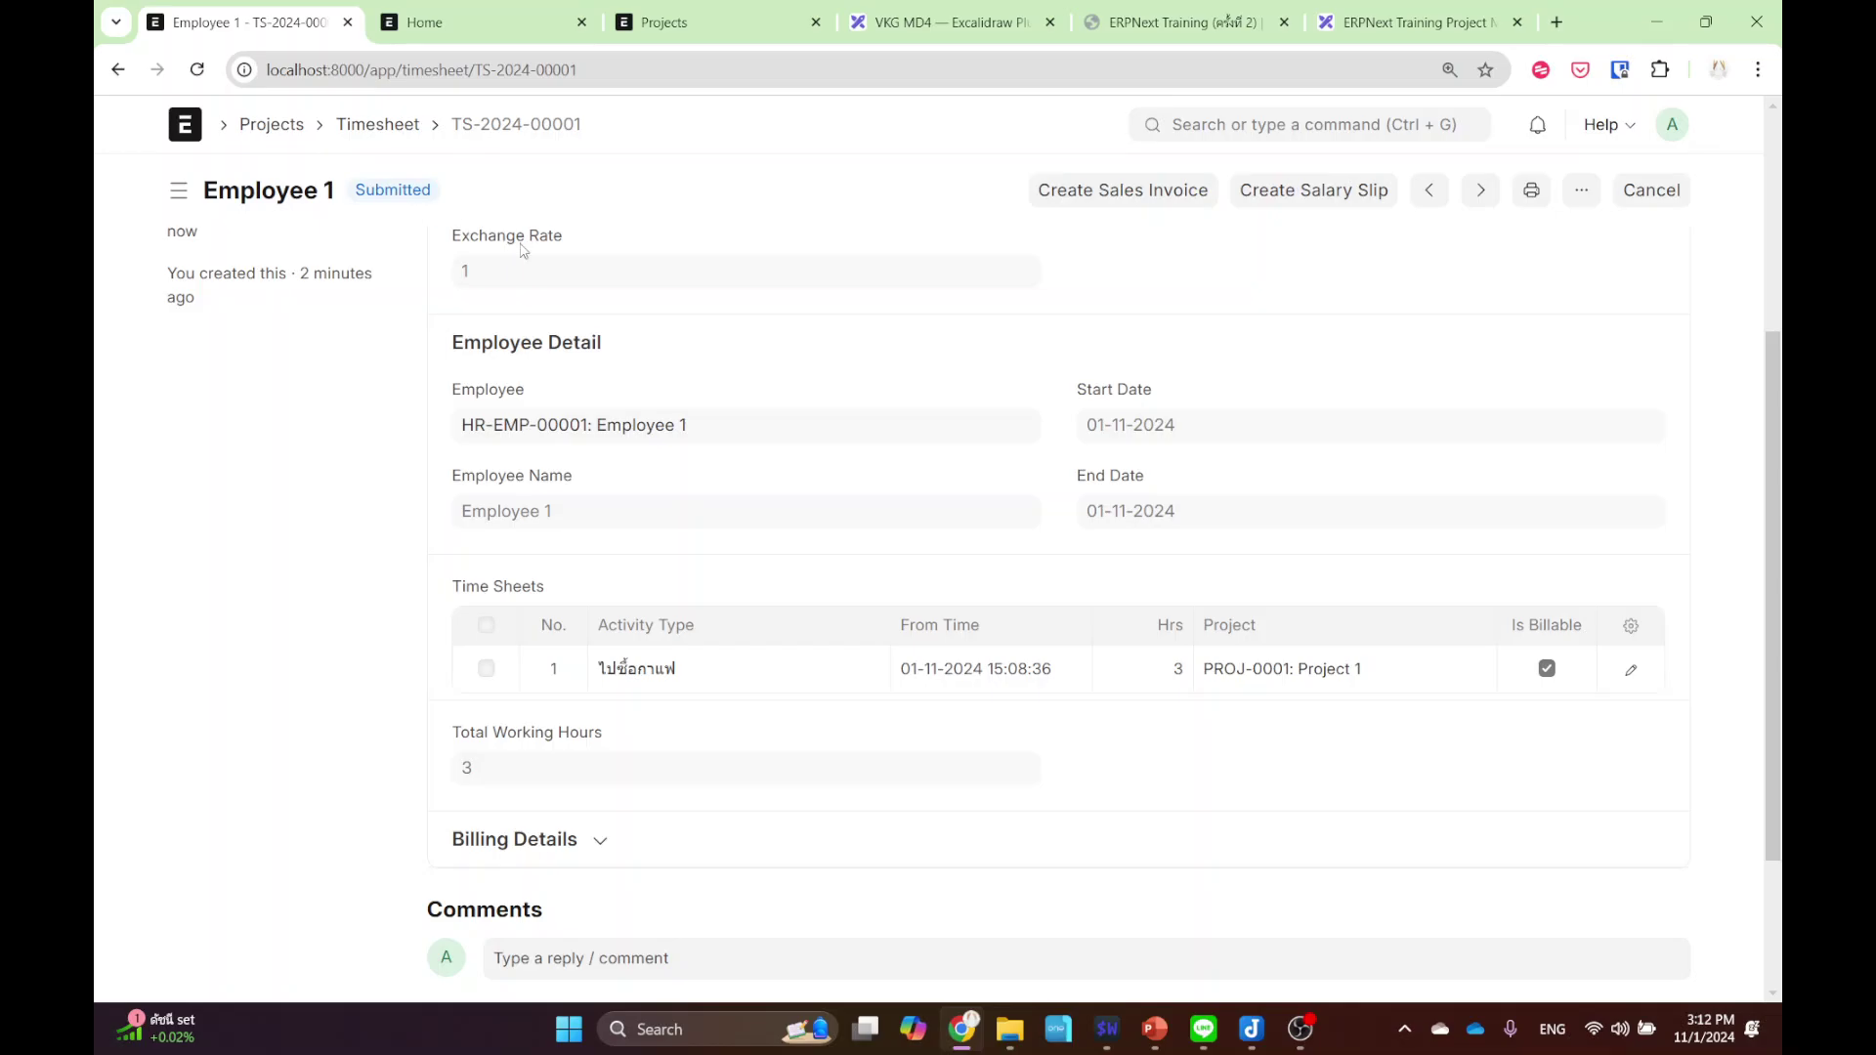
- Start a sales invoice from the submitted timesheet and begin a new item with the item code Service
{"action": "left_click", "coordinate": [1089, 193]}
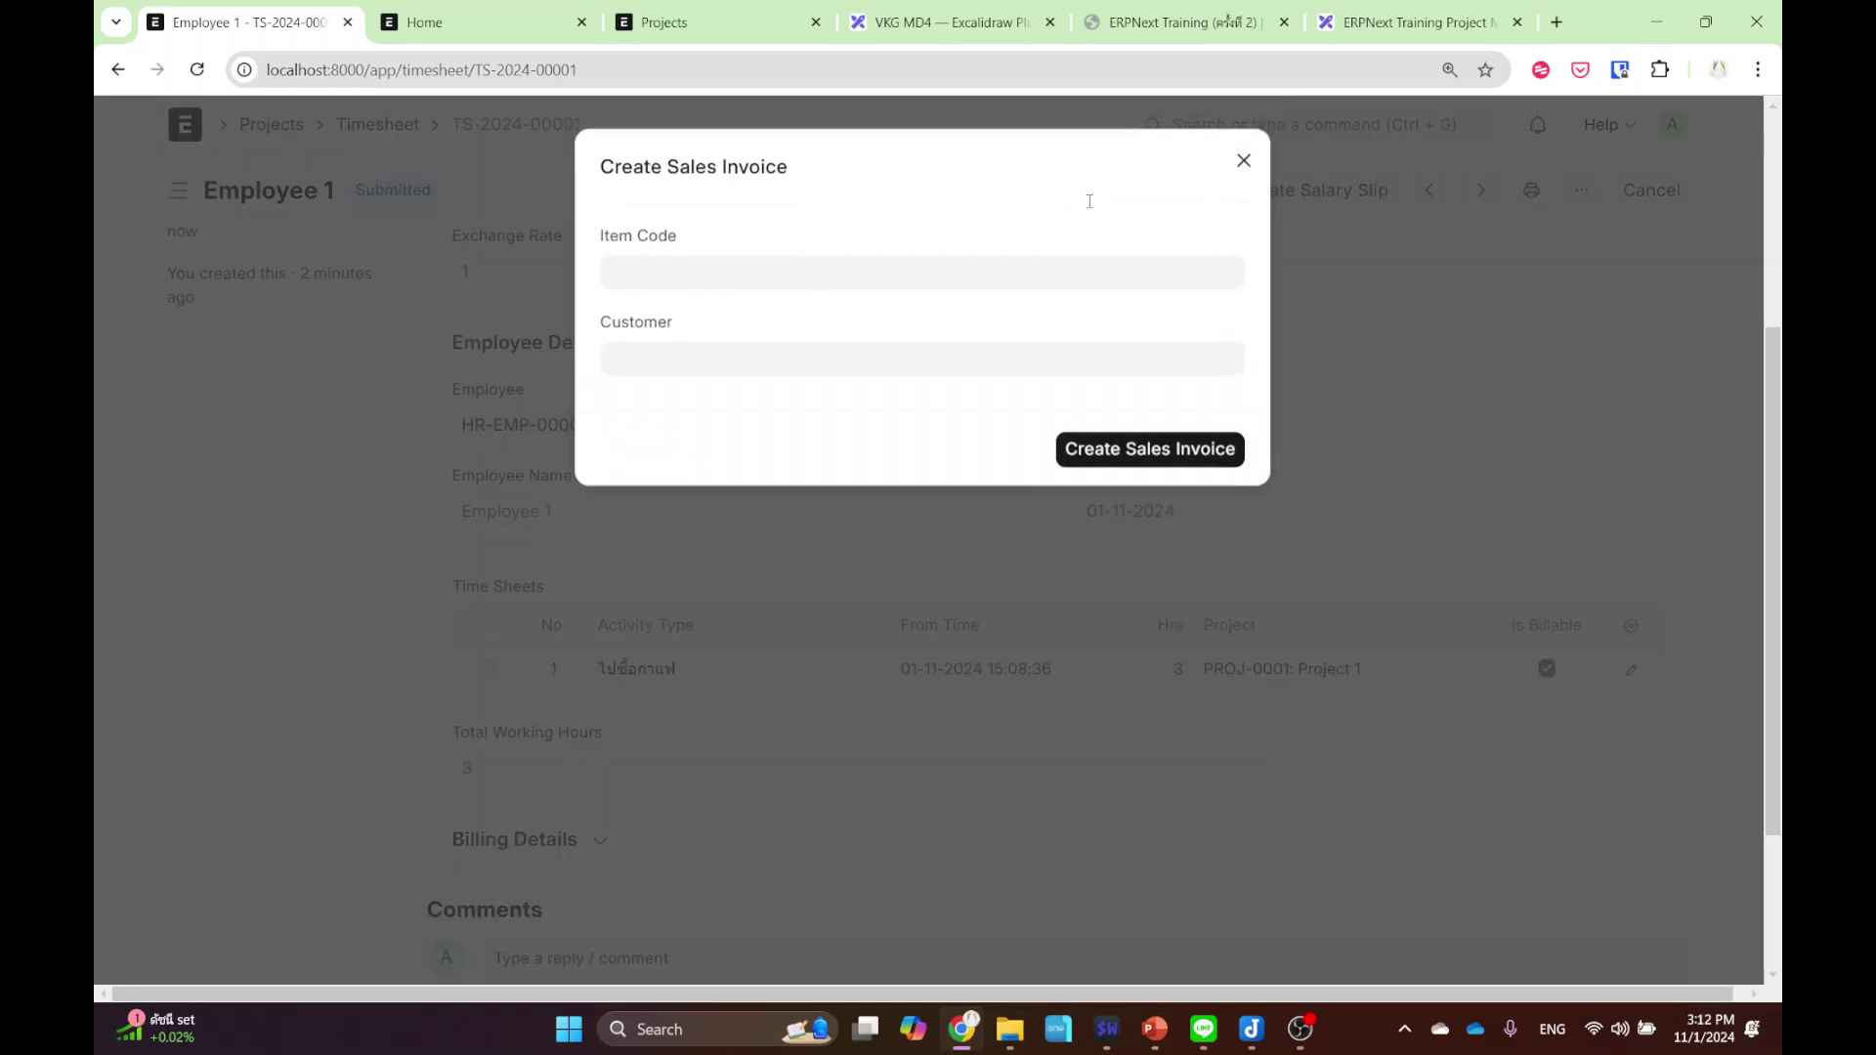
{"action": "left_click", "coordinate": [722, 261]}
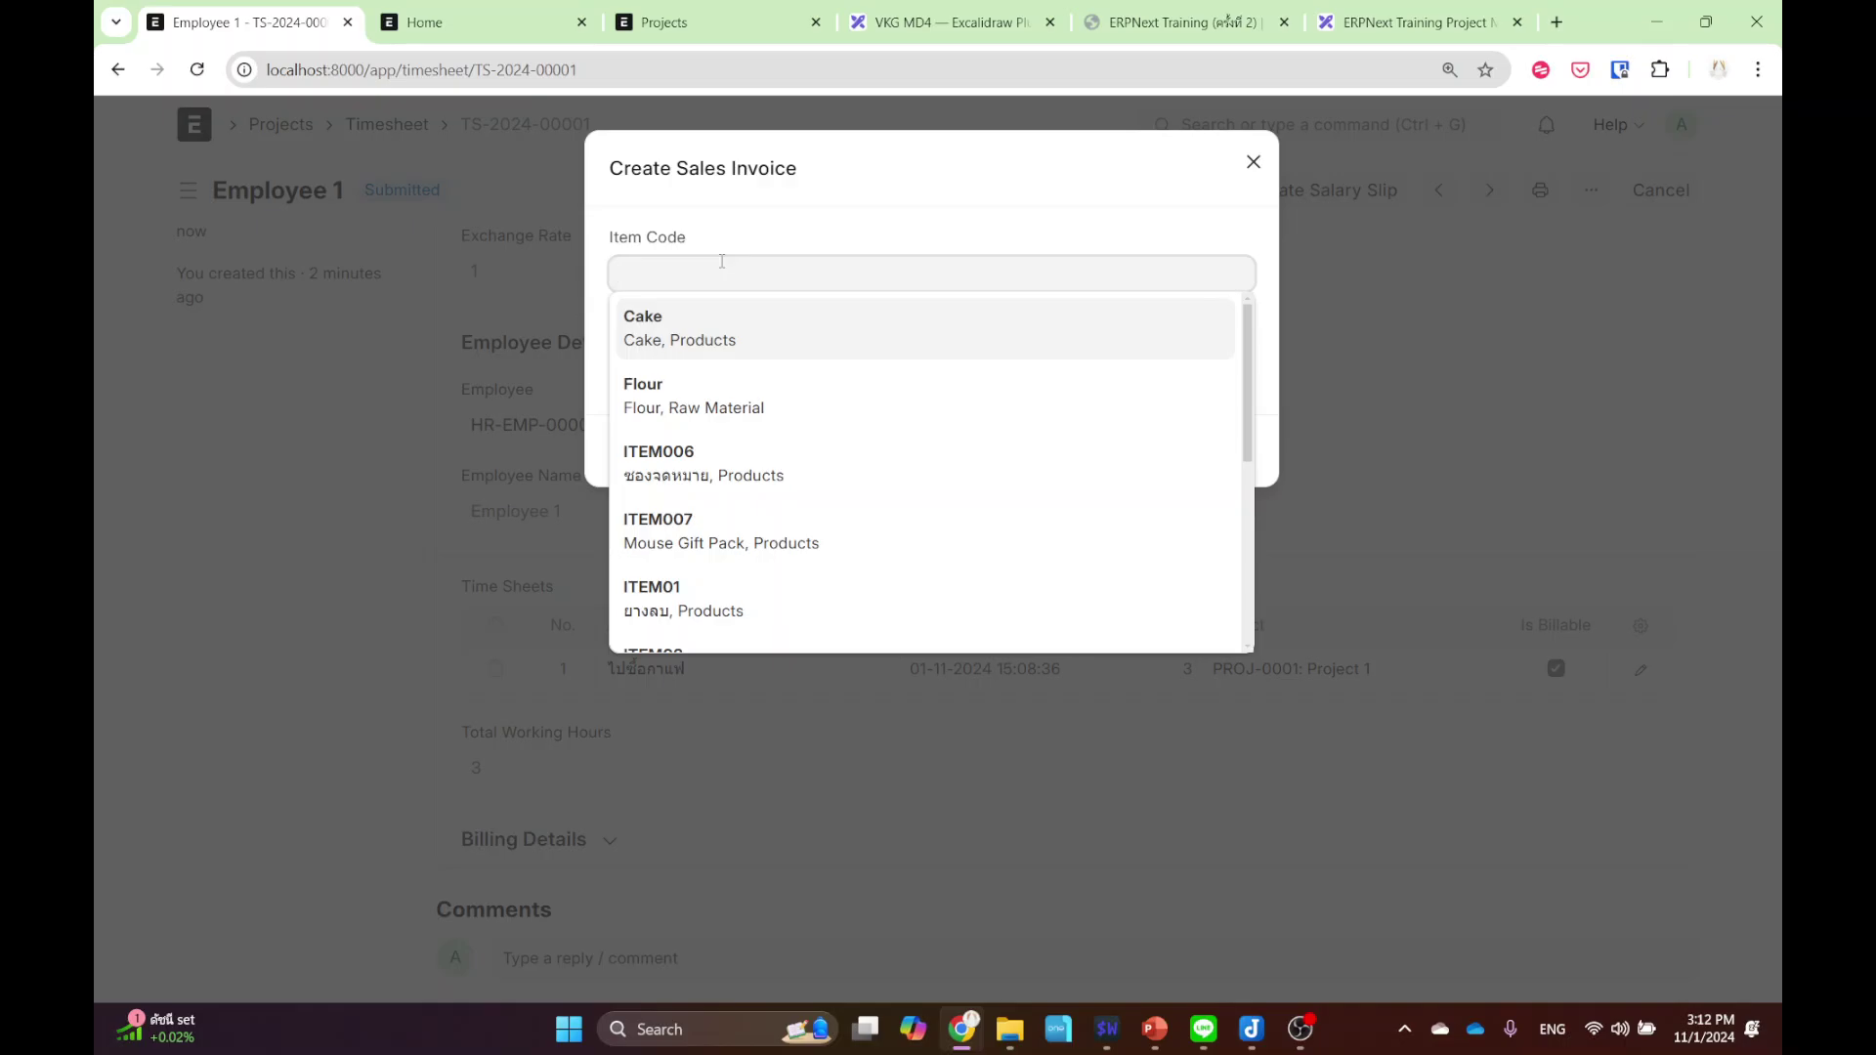
{"action": "scroll", "coordinate": [767, 419], "scroll_direction": "down", "scroll_amount": 5}
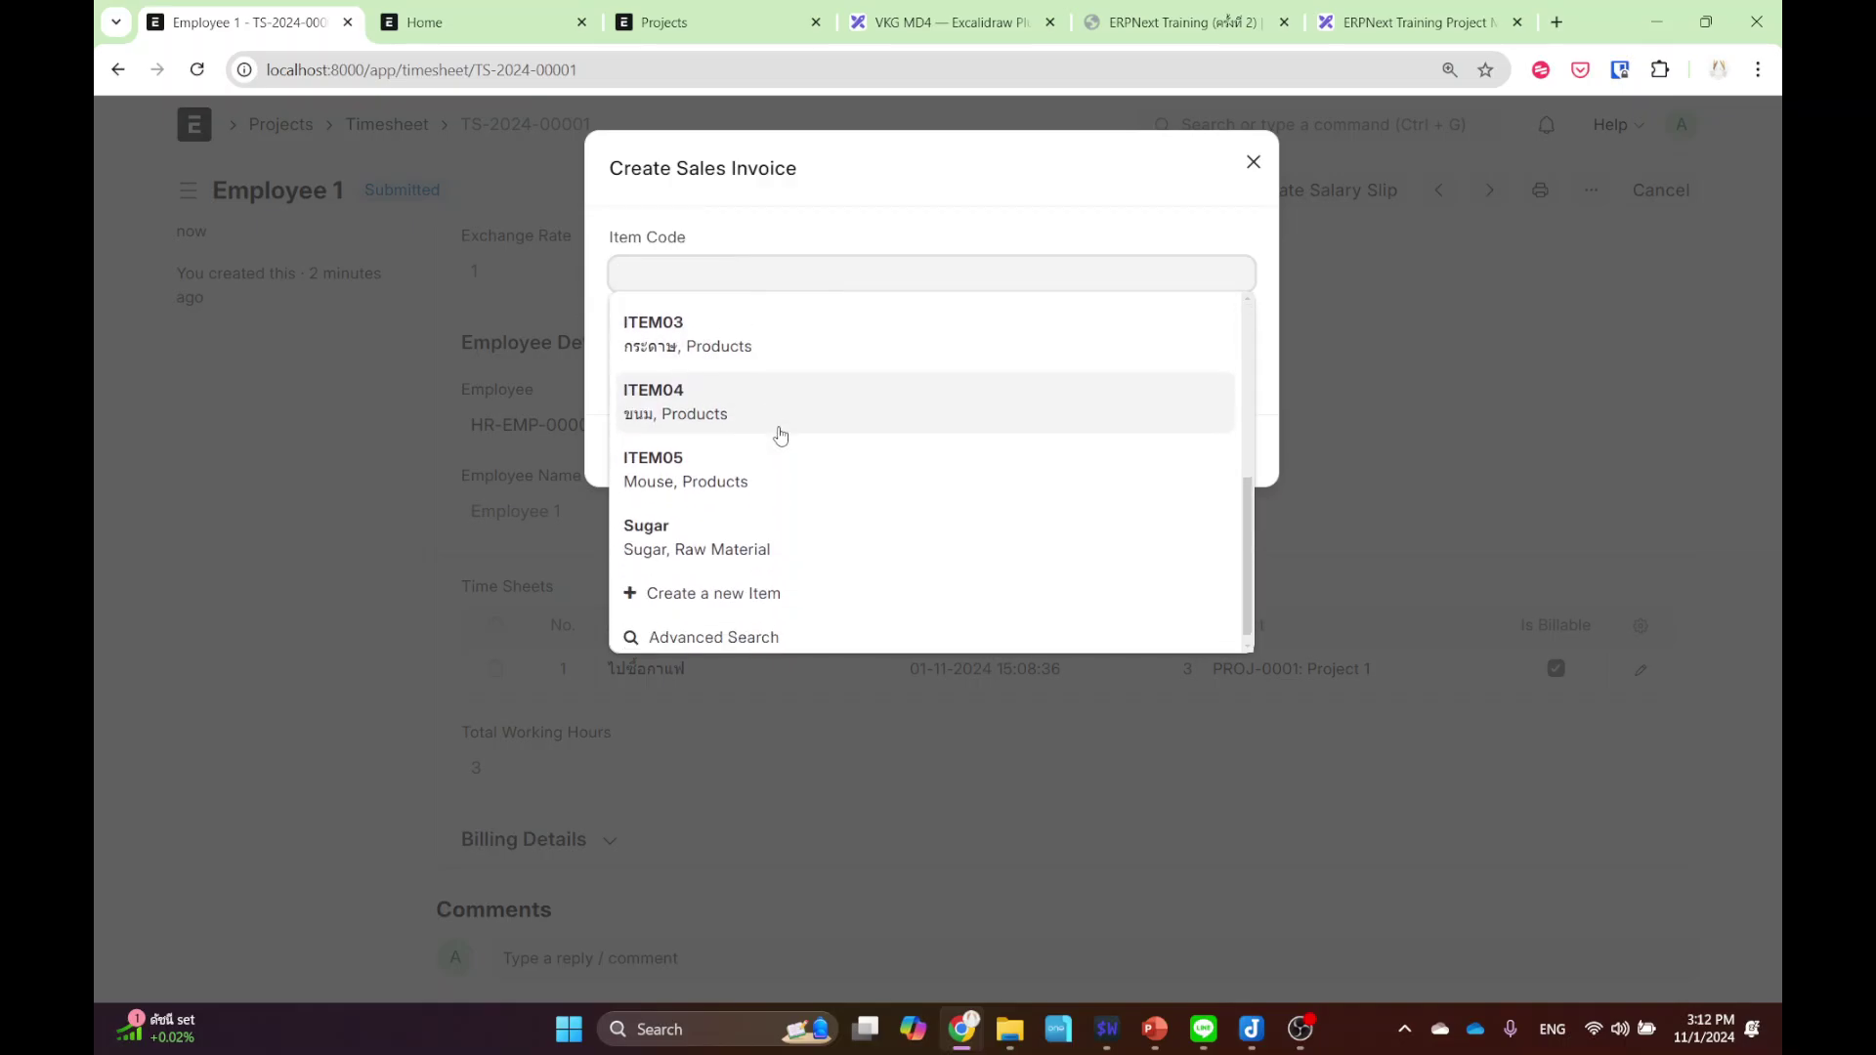
{"action": "left_click", "coordinate": [755, 584]}
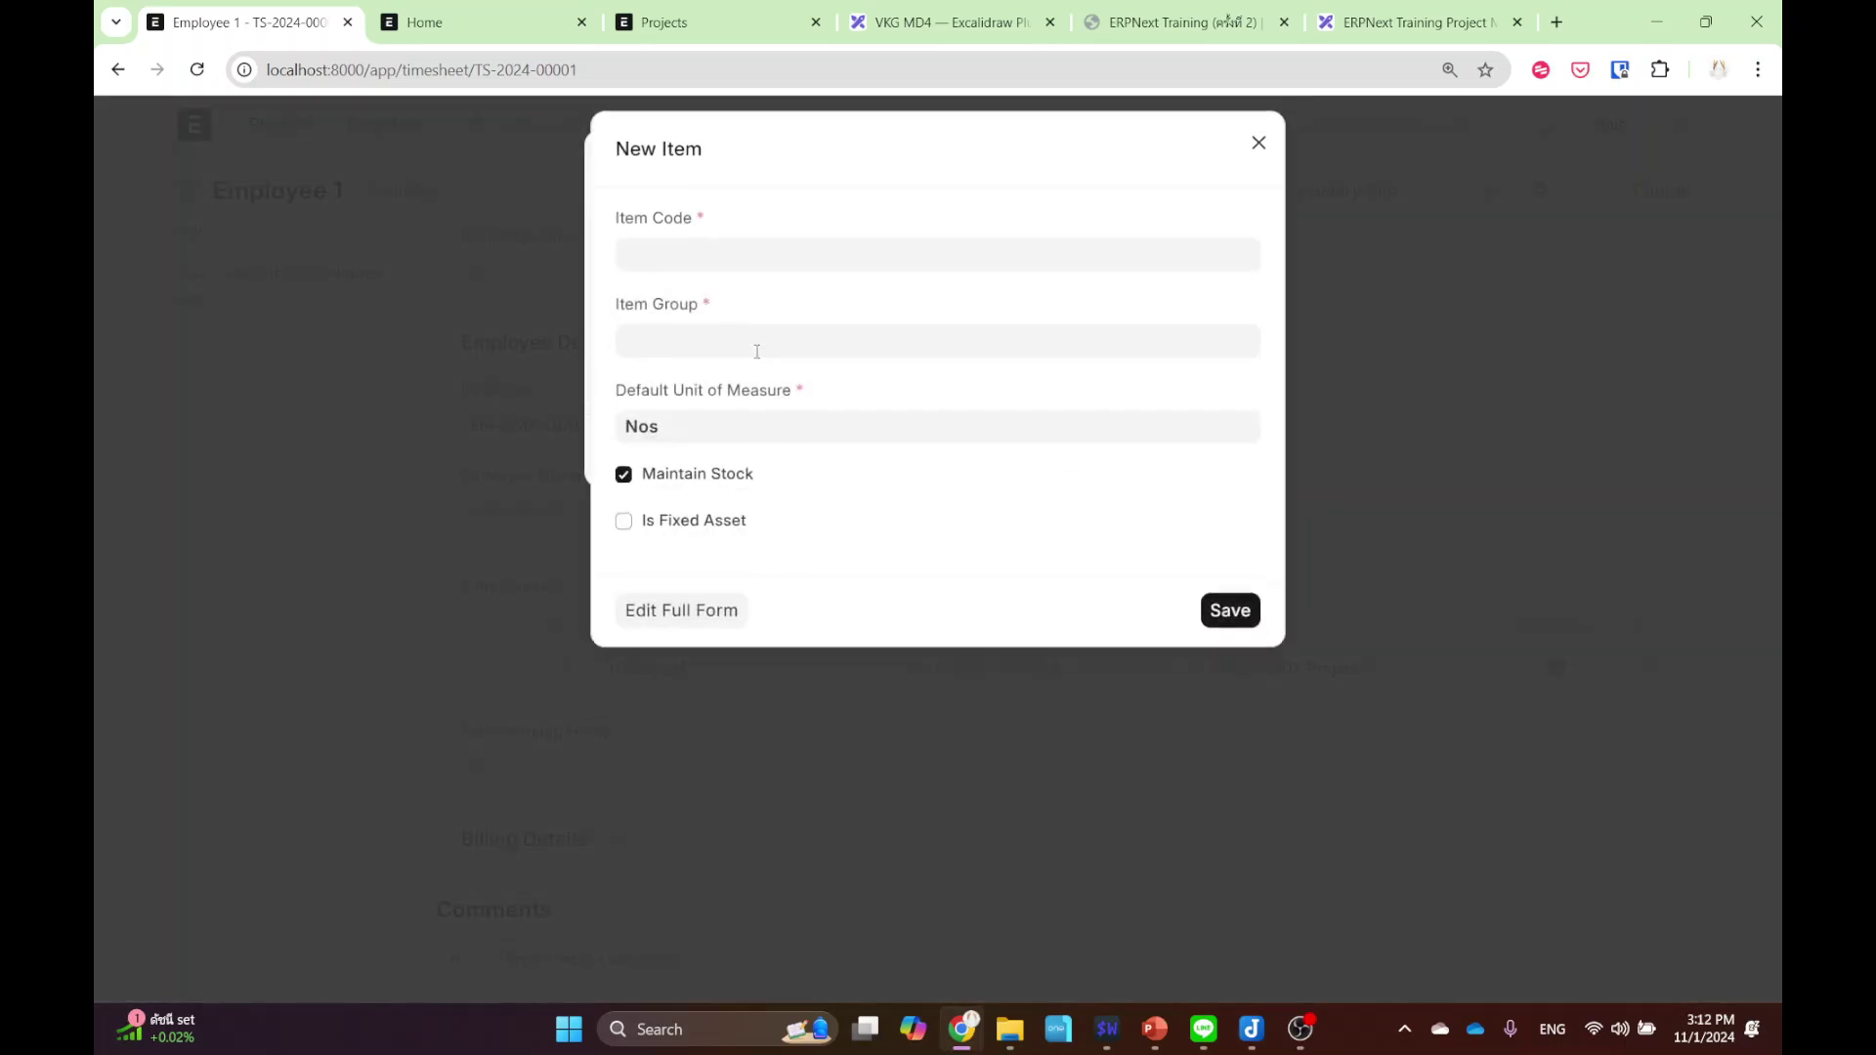
{"action": "type", "text": "Serivce"}
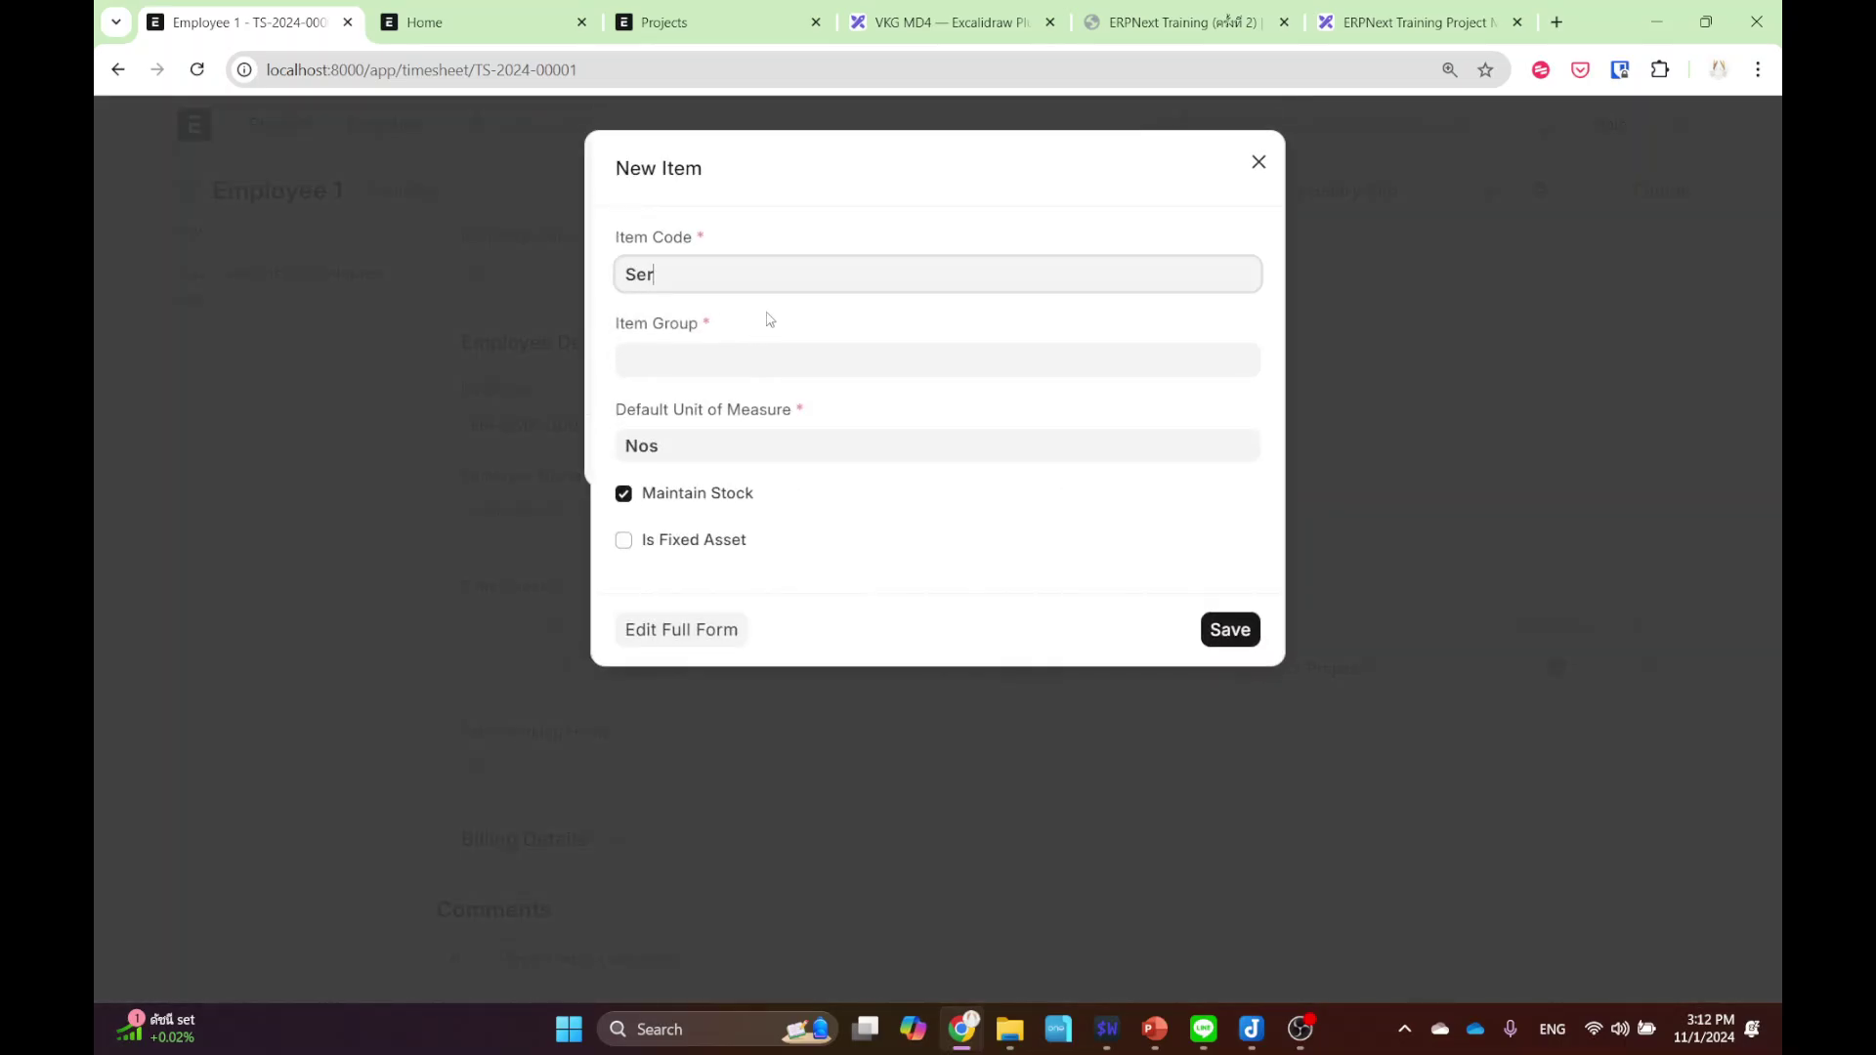
{"action": "key", "text": "BackSpace"}
{"action": "key", "text": "BackSpace"}
{"action": "key", "text": "BackSpace"}
{"action": "key", "text": "BackSpace"}
{"action": "type", "text": "vice"}
- Assign the new item to the Services item group, turn off Maintain Stock and save it
{"action": "left_click", "coordinate": [807, 371]}
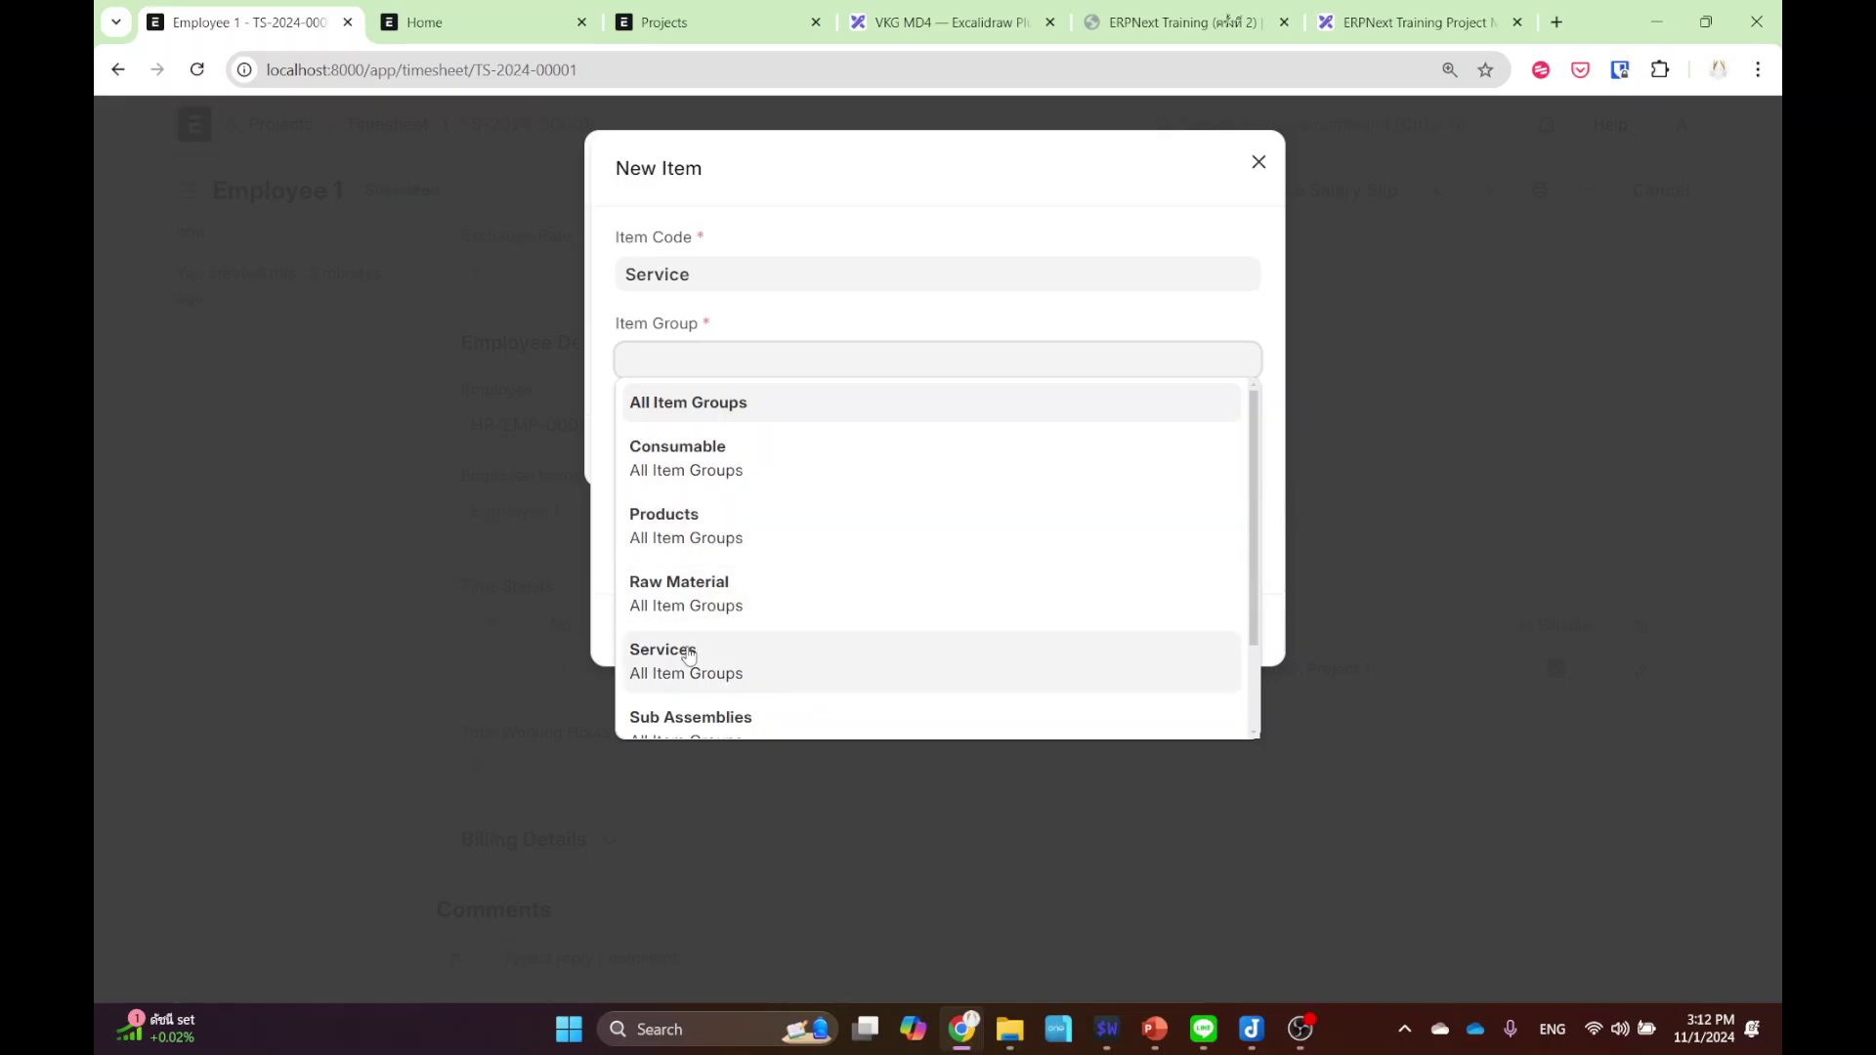
{"action": "left_click", "coordinate": [713, 656]}
{"action": "left_click", "coordinate": [641, 500]}
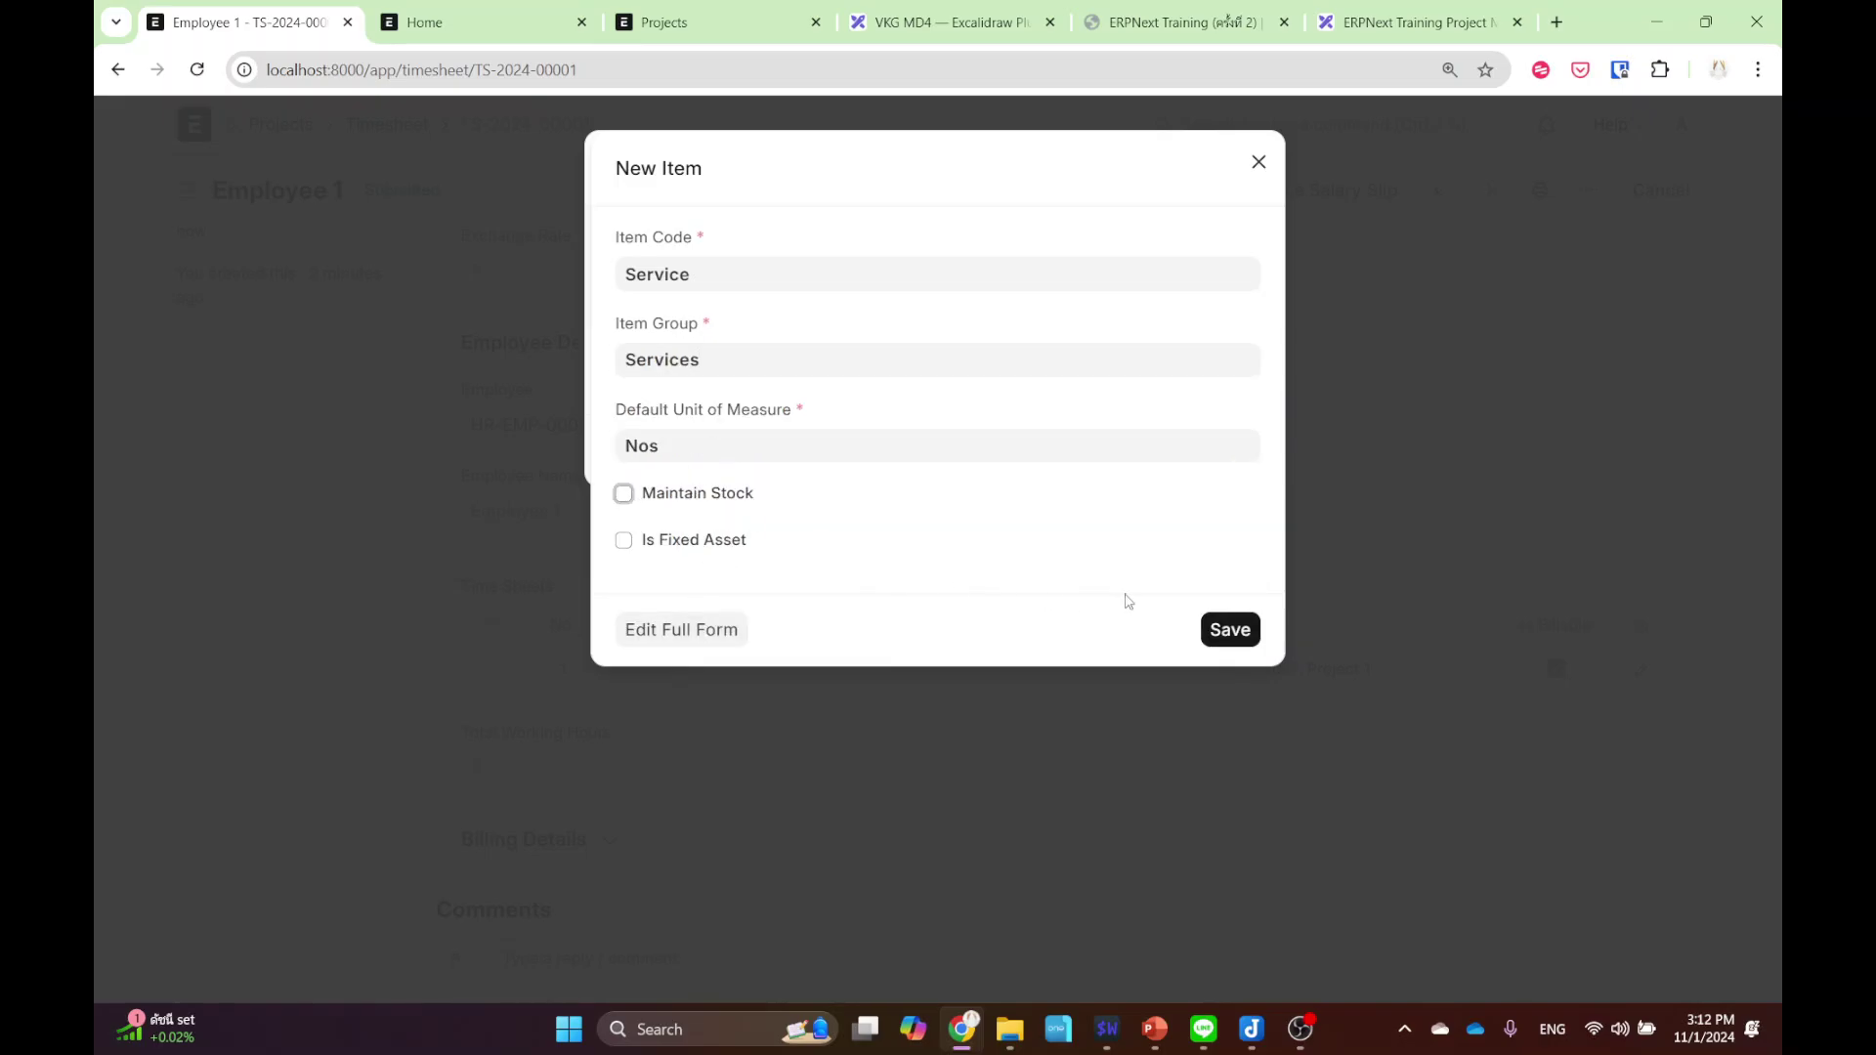
{"action": "left_click", "coordinate": [1214, 622]}
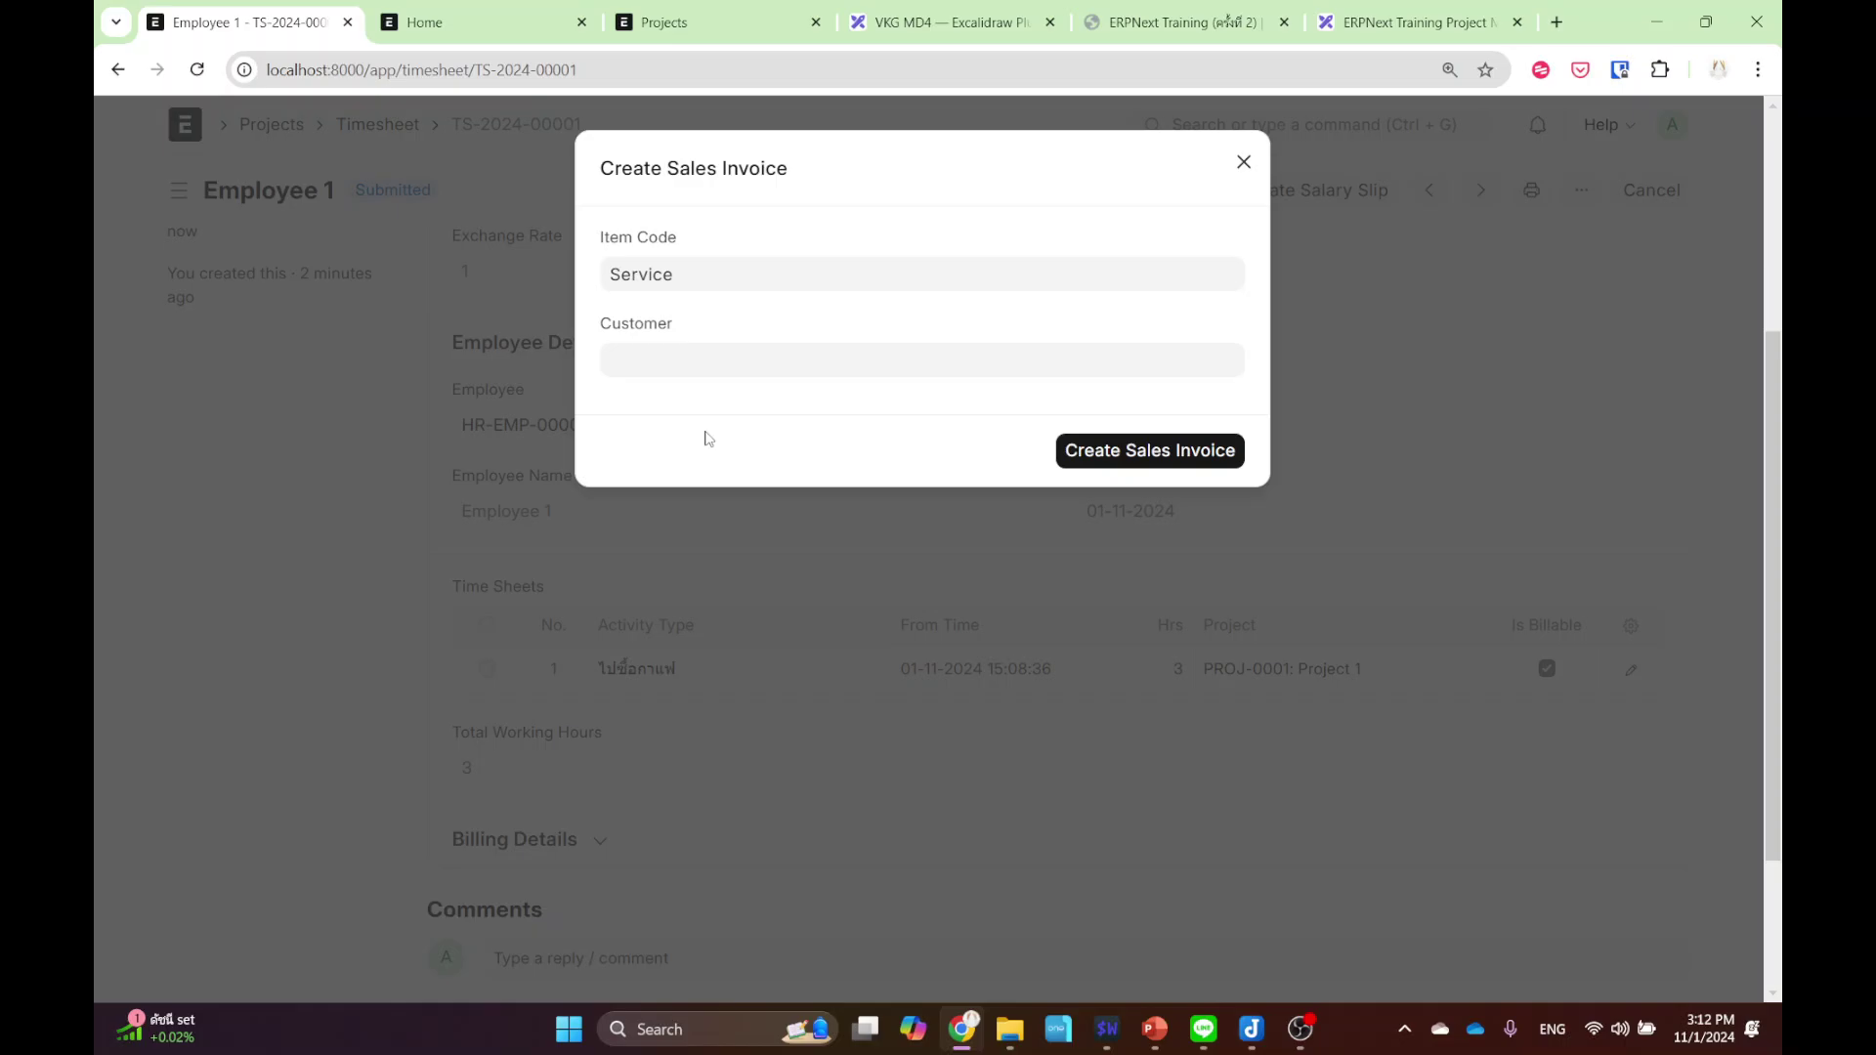
- Set the invoice's customer to Customer 1 and create the sales invoice
{"action": "left_click", "coordinate": [987, 365]}
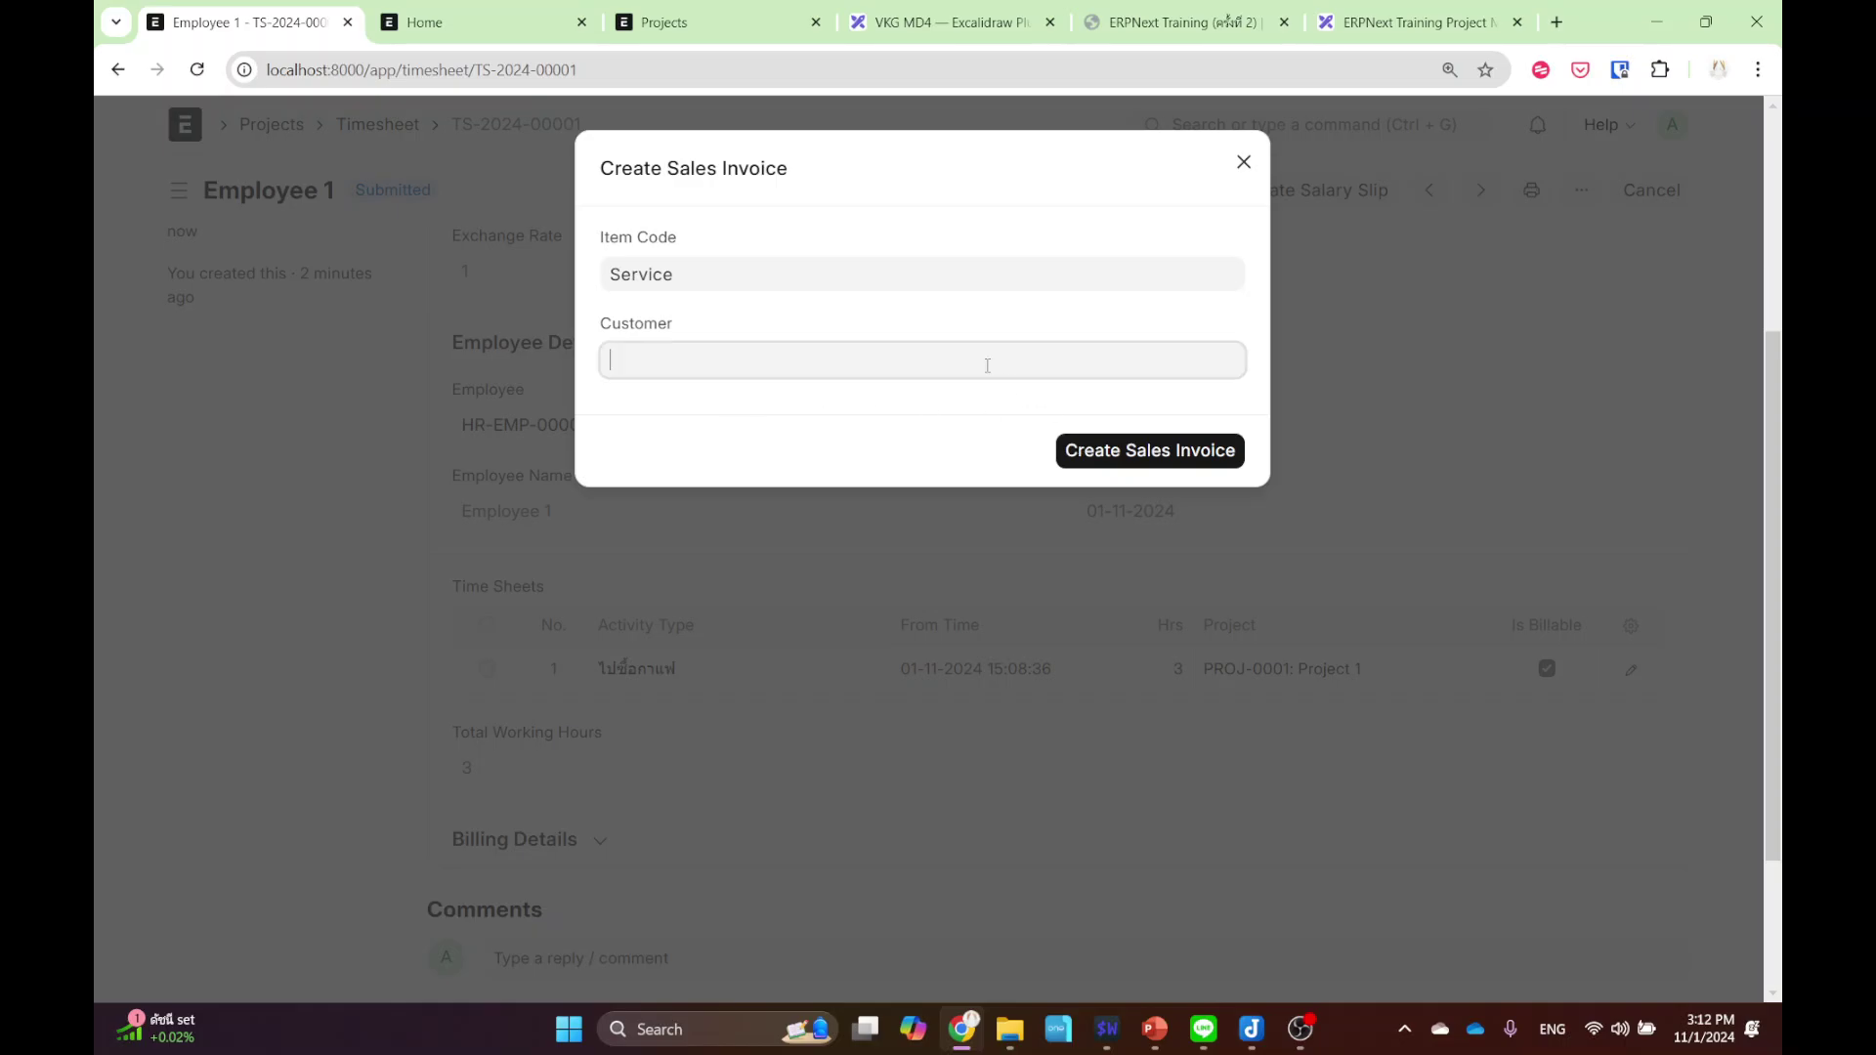
{"action": "left_click", "coordinate": [758, 410]}
{"action": "left_click", "coordinate": [1177, 451]}
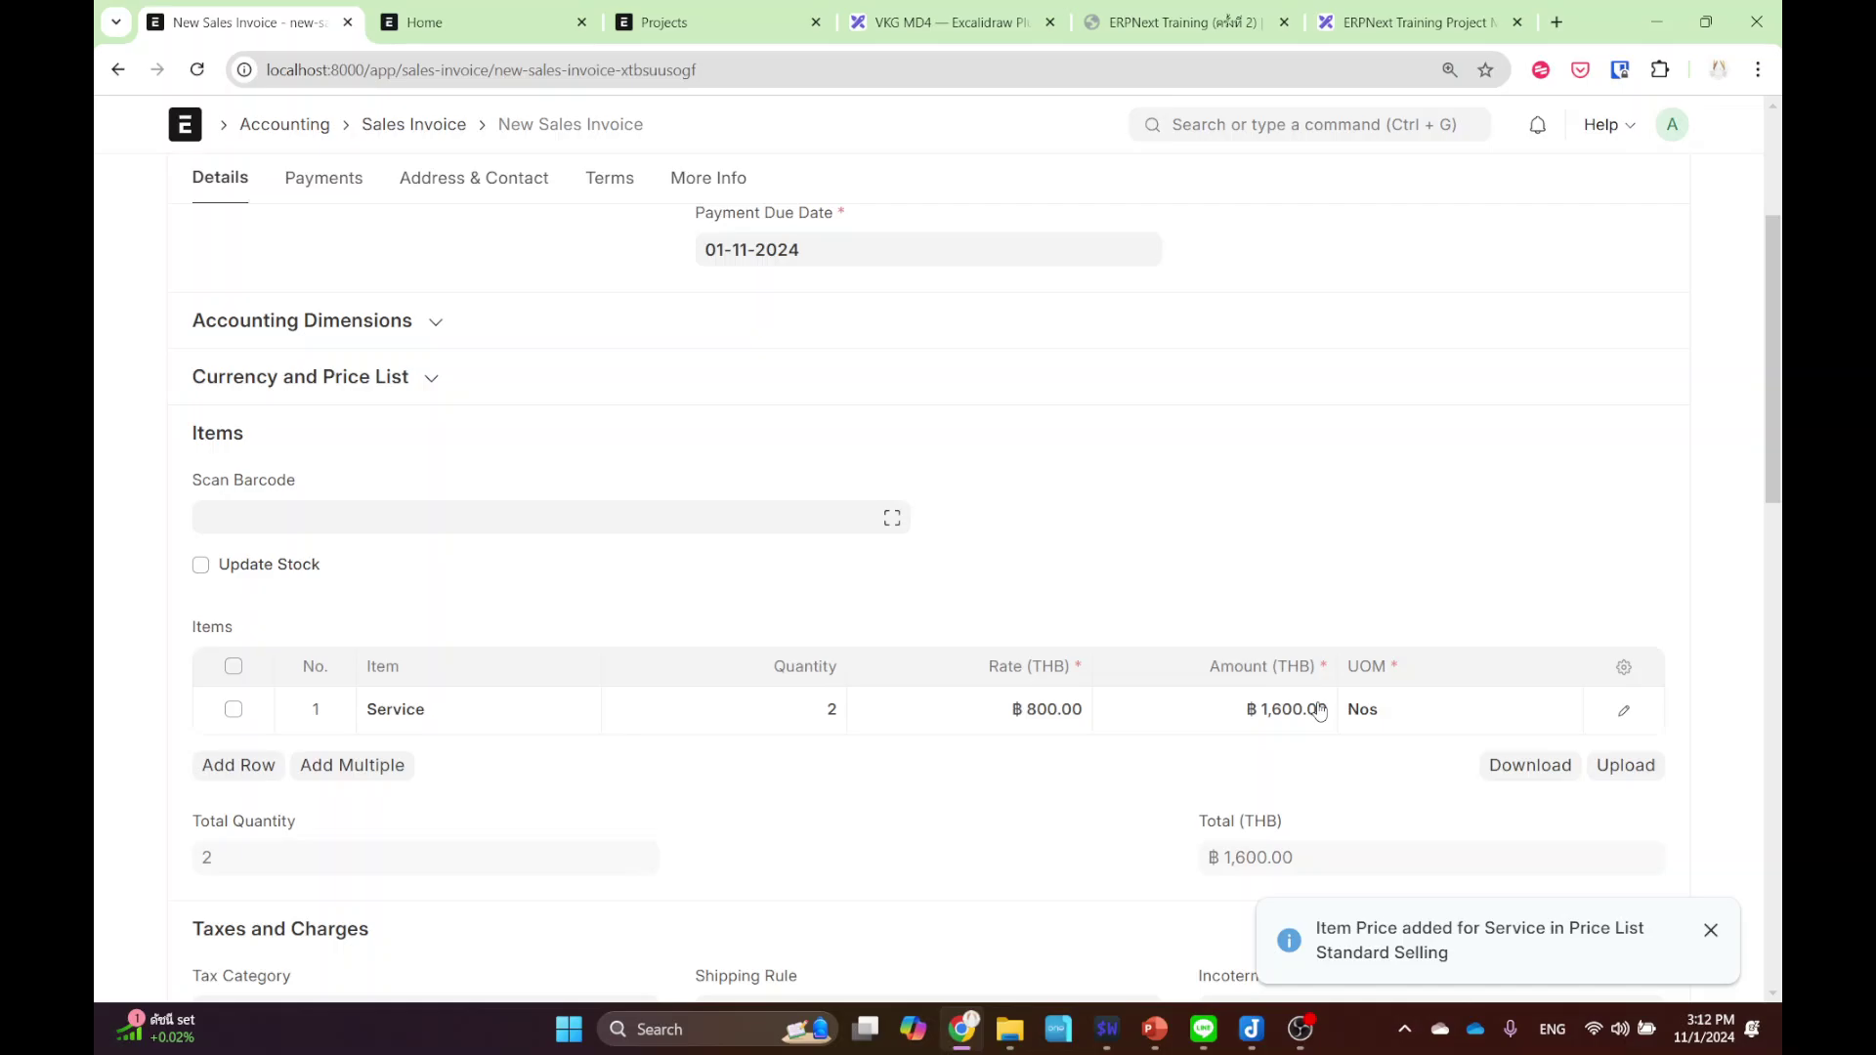
- Review the new sales invoice's details and item row, then save and submit it
{"action": "scroll", "coordinate": [1319, 711], "scroll_direction": "down", "scroll_amount": 2}
{"action": "scroll", "coordinate": [1323, 719], "scroll_direction": "up", "scroll_amount": 5}
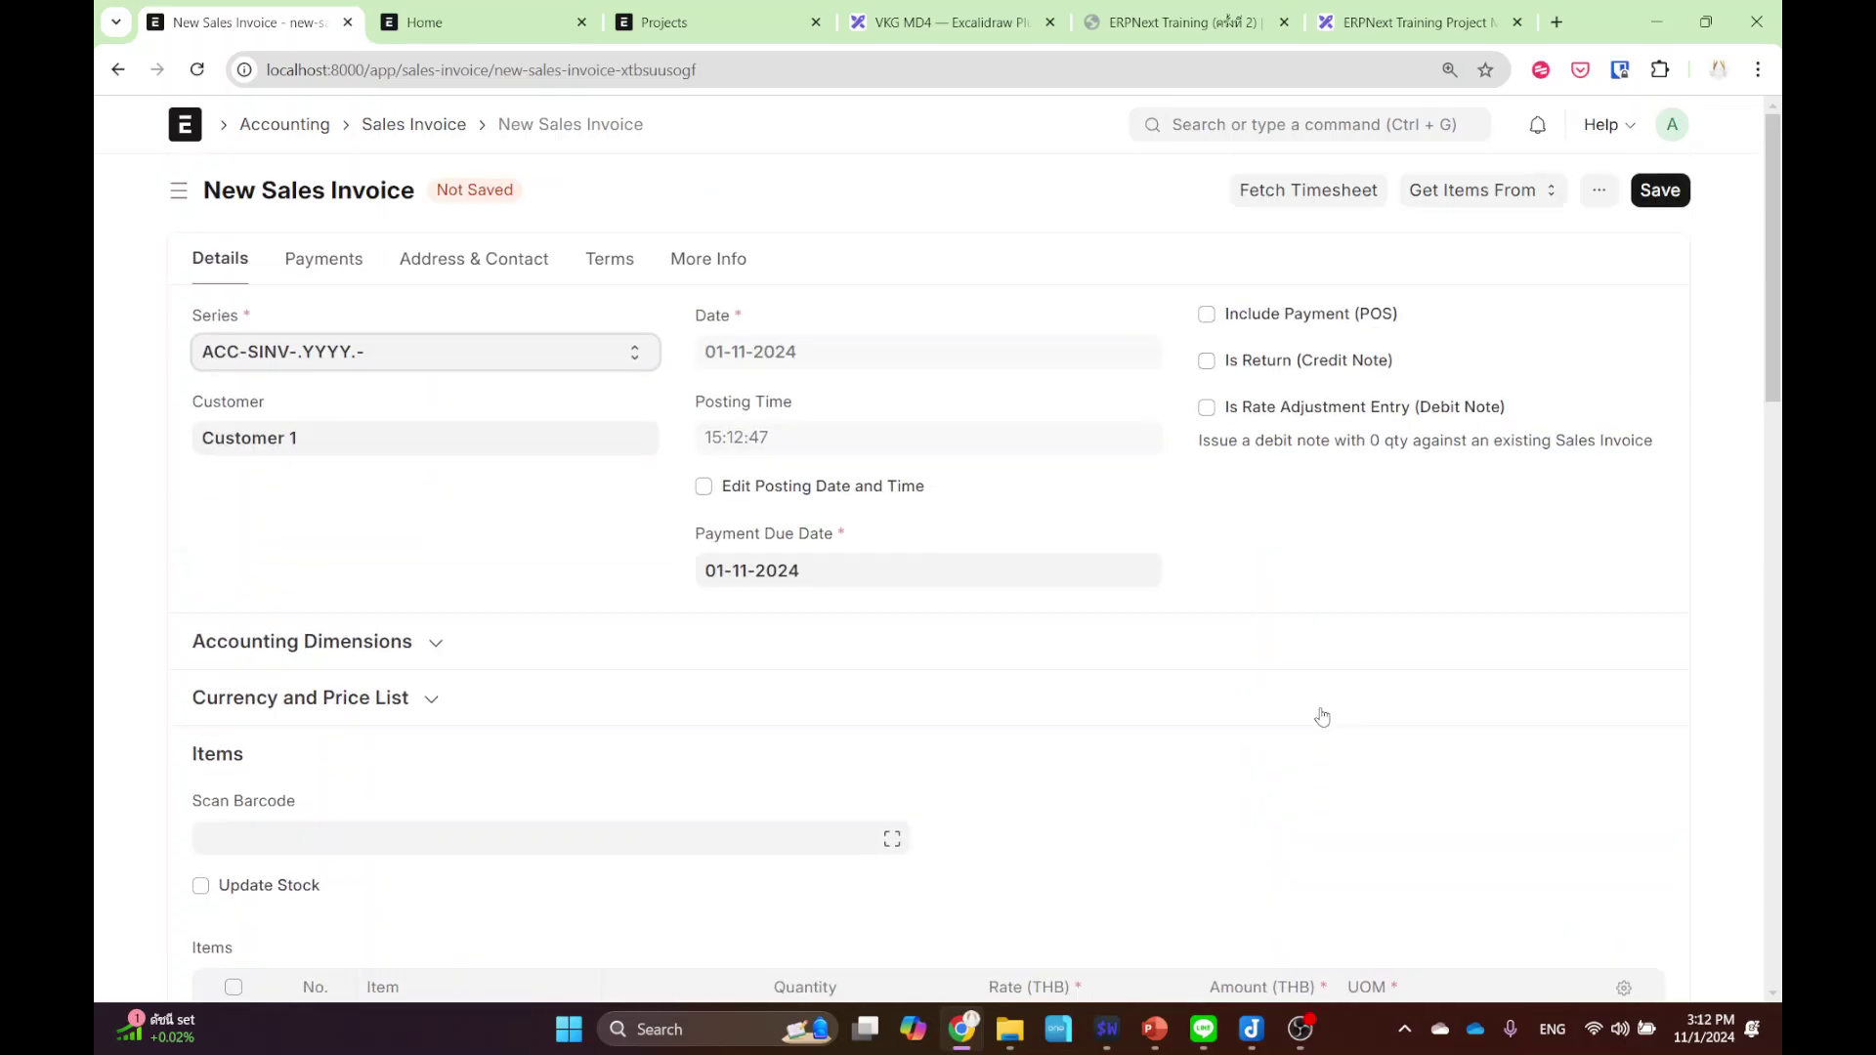
{"action": "scroll", "coordinate": [338, 796], "scroll_direction": "down", "scroll_amount": 2}
{"action": "scroll", "coordinate": [338, 796], "scroll_direction": "down", "scroll_amount": 5}
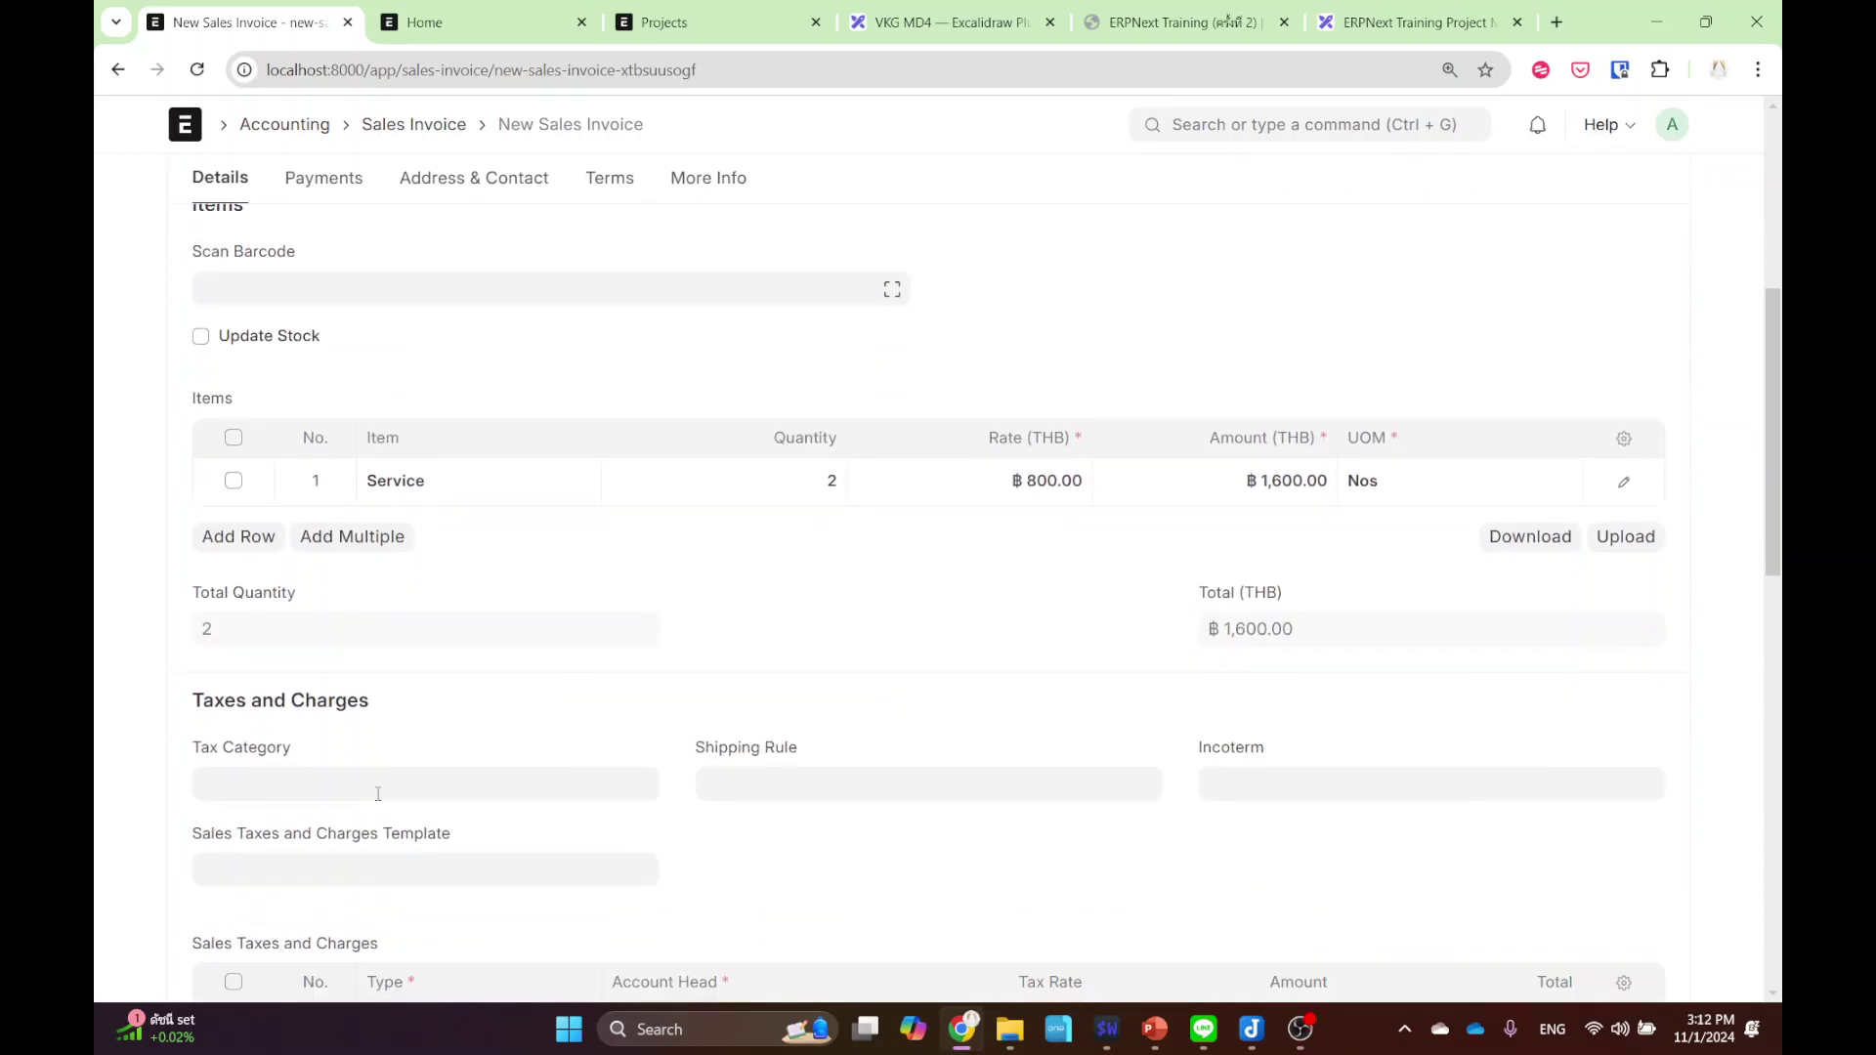
{"action": "scroll", "coordinate": [733, 768], "scroll_direction": "up", "scroll_amount": 2}
{"action": "scroll", "coordinate": [1001, 574], "scroll_direction": "up", "scroll_amount": 4}
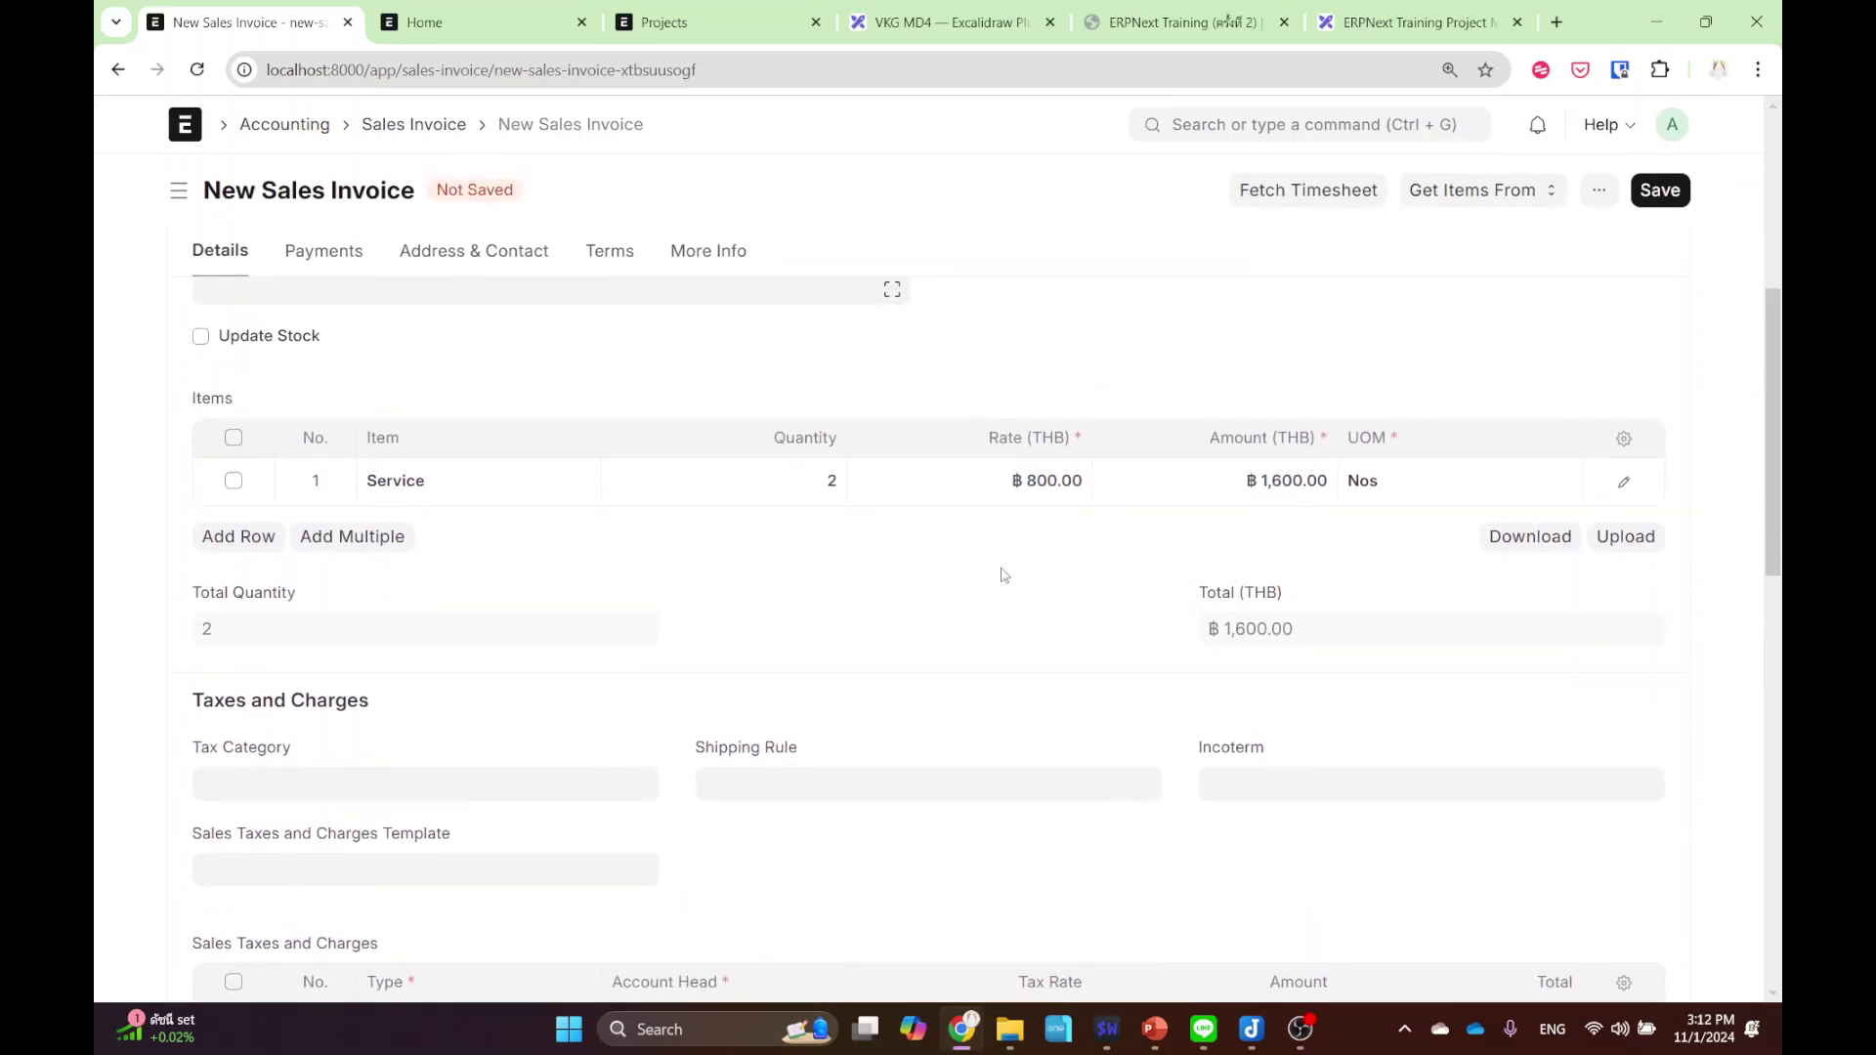
{"action": "left_click", "coordinate": [1660, 189]}
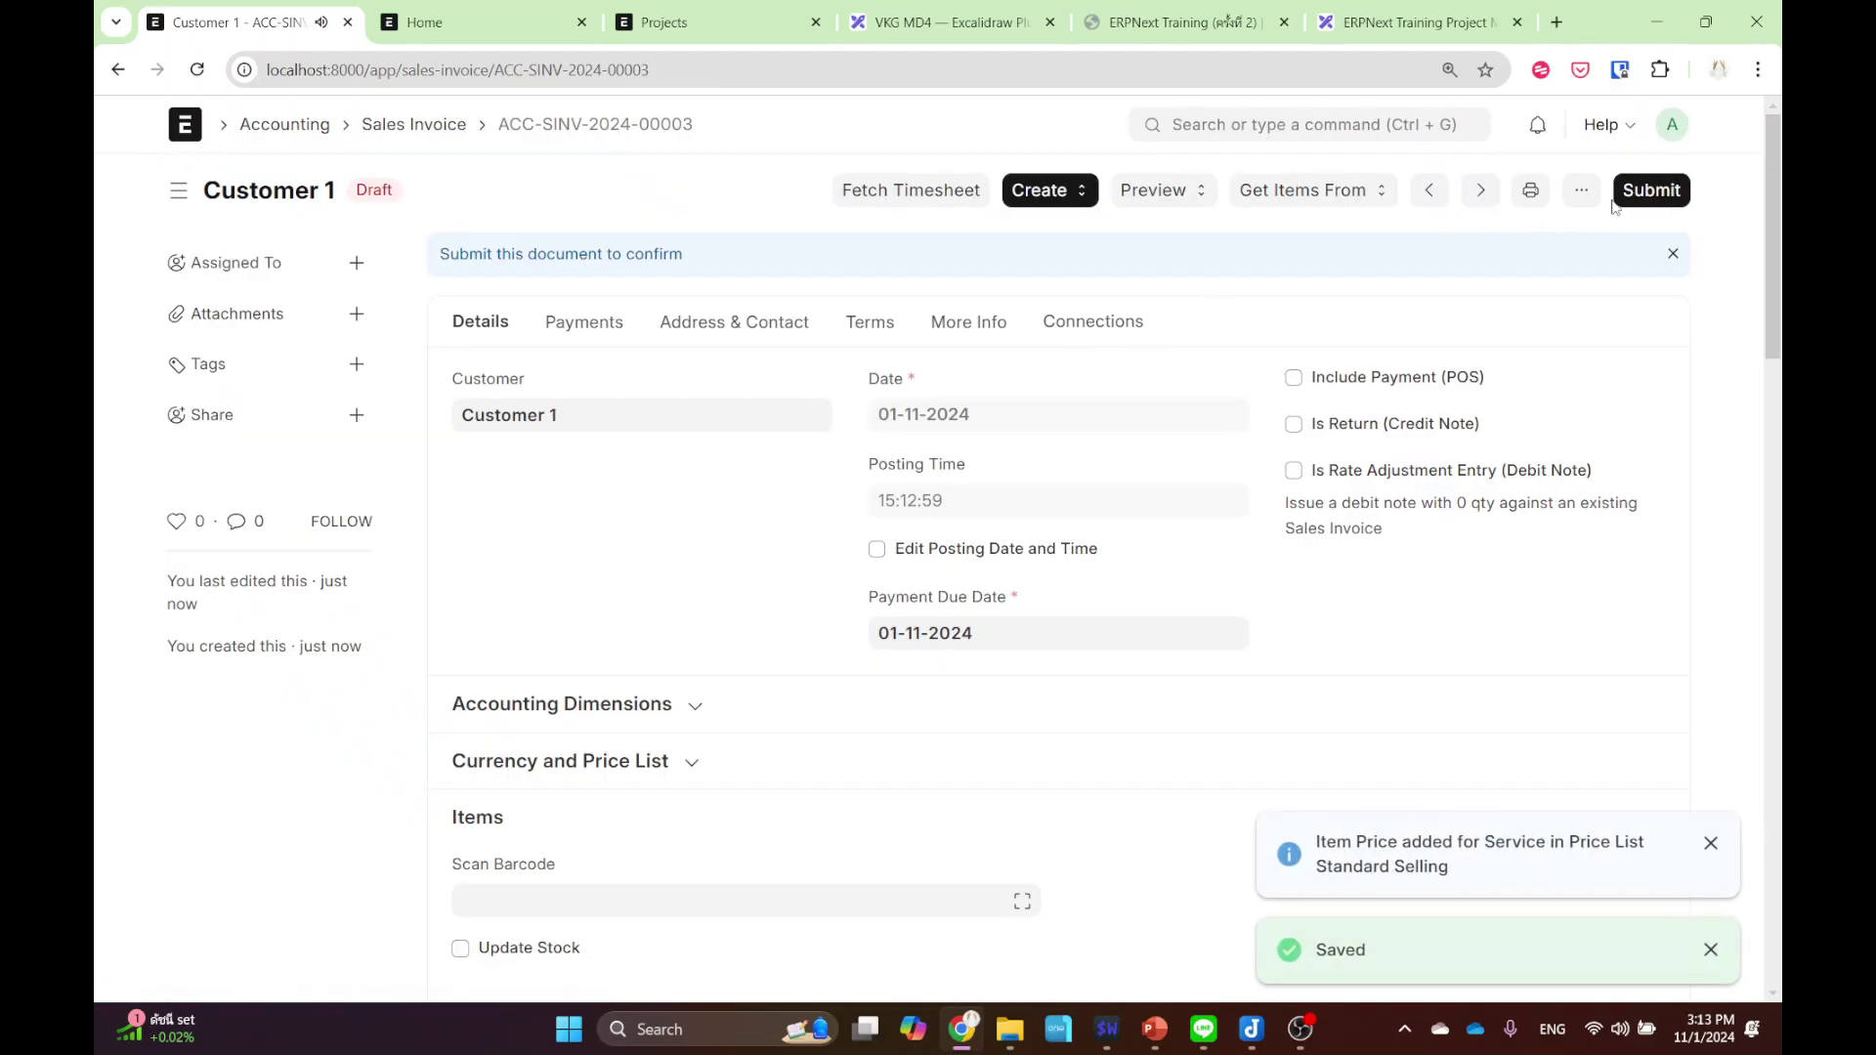
{"action": "left_click", "coordinate": [1615, 200]}
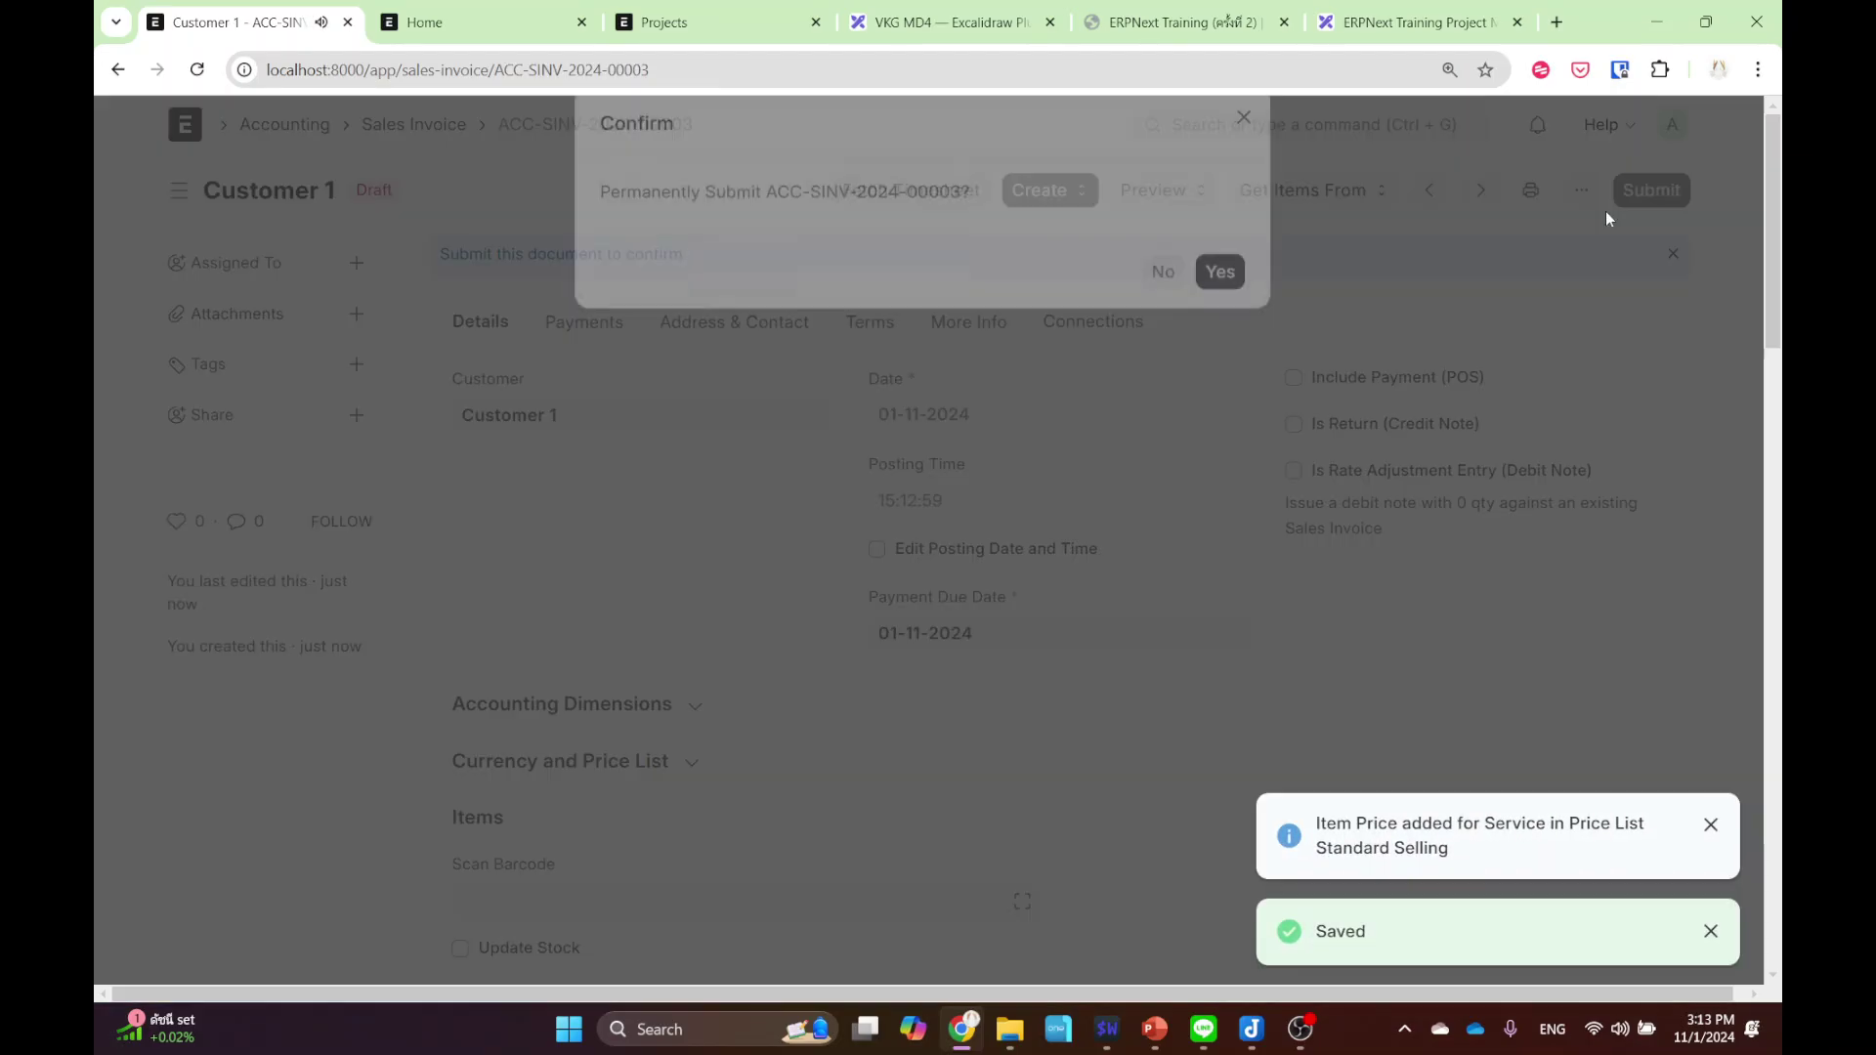
{"action": "left_click", "coordinate": [1226, 308]}
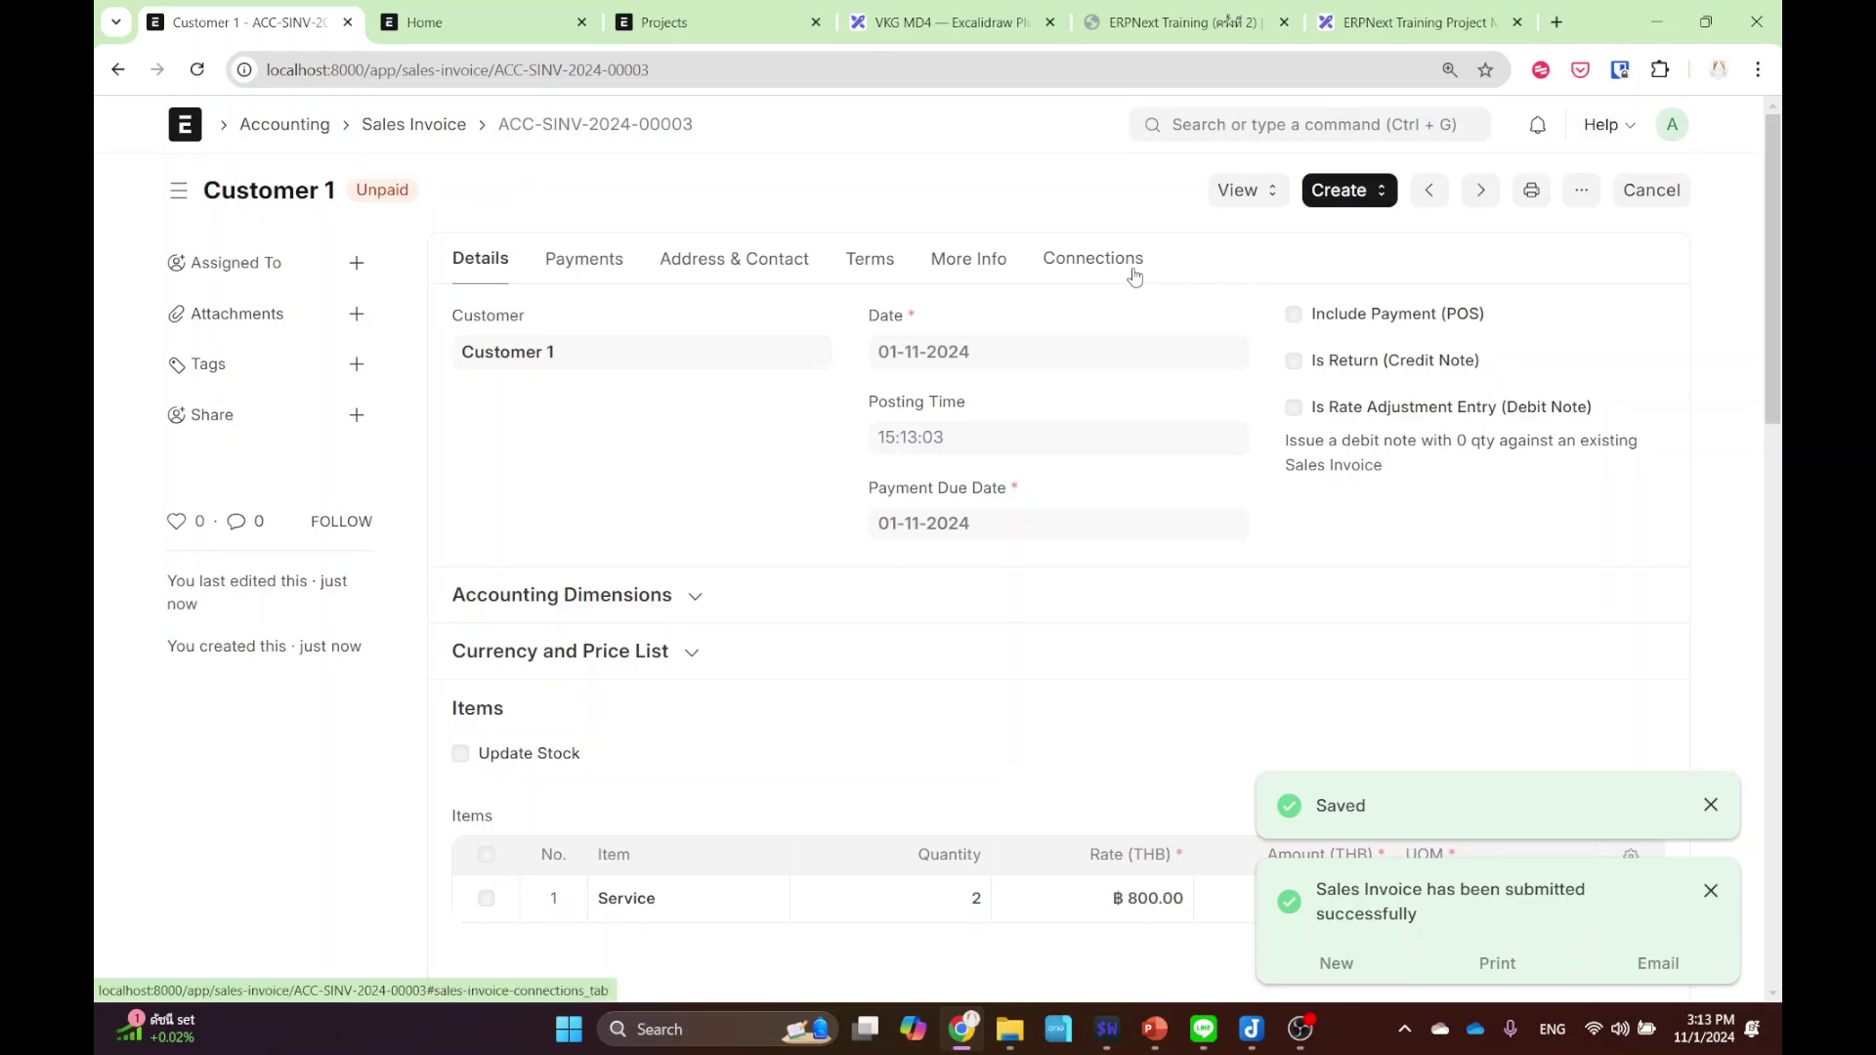
- Return to Project 1 and examine its costing and billing amounts
{"action": "left_click", "coordinate": [118, 70]}
{"action": "left_click", "coordinate": [119, 70]}
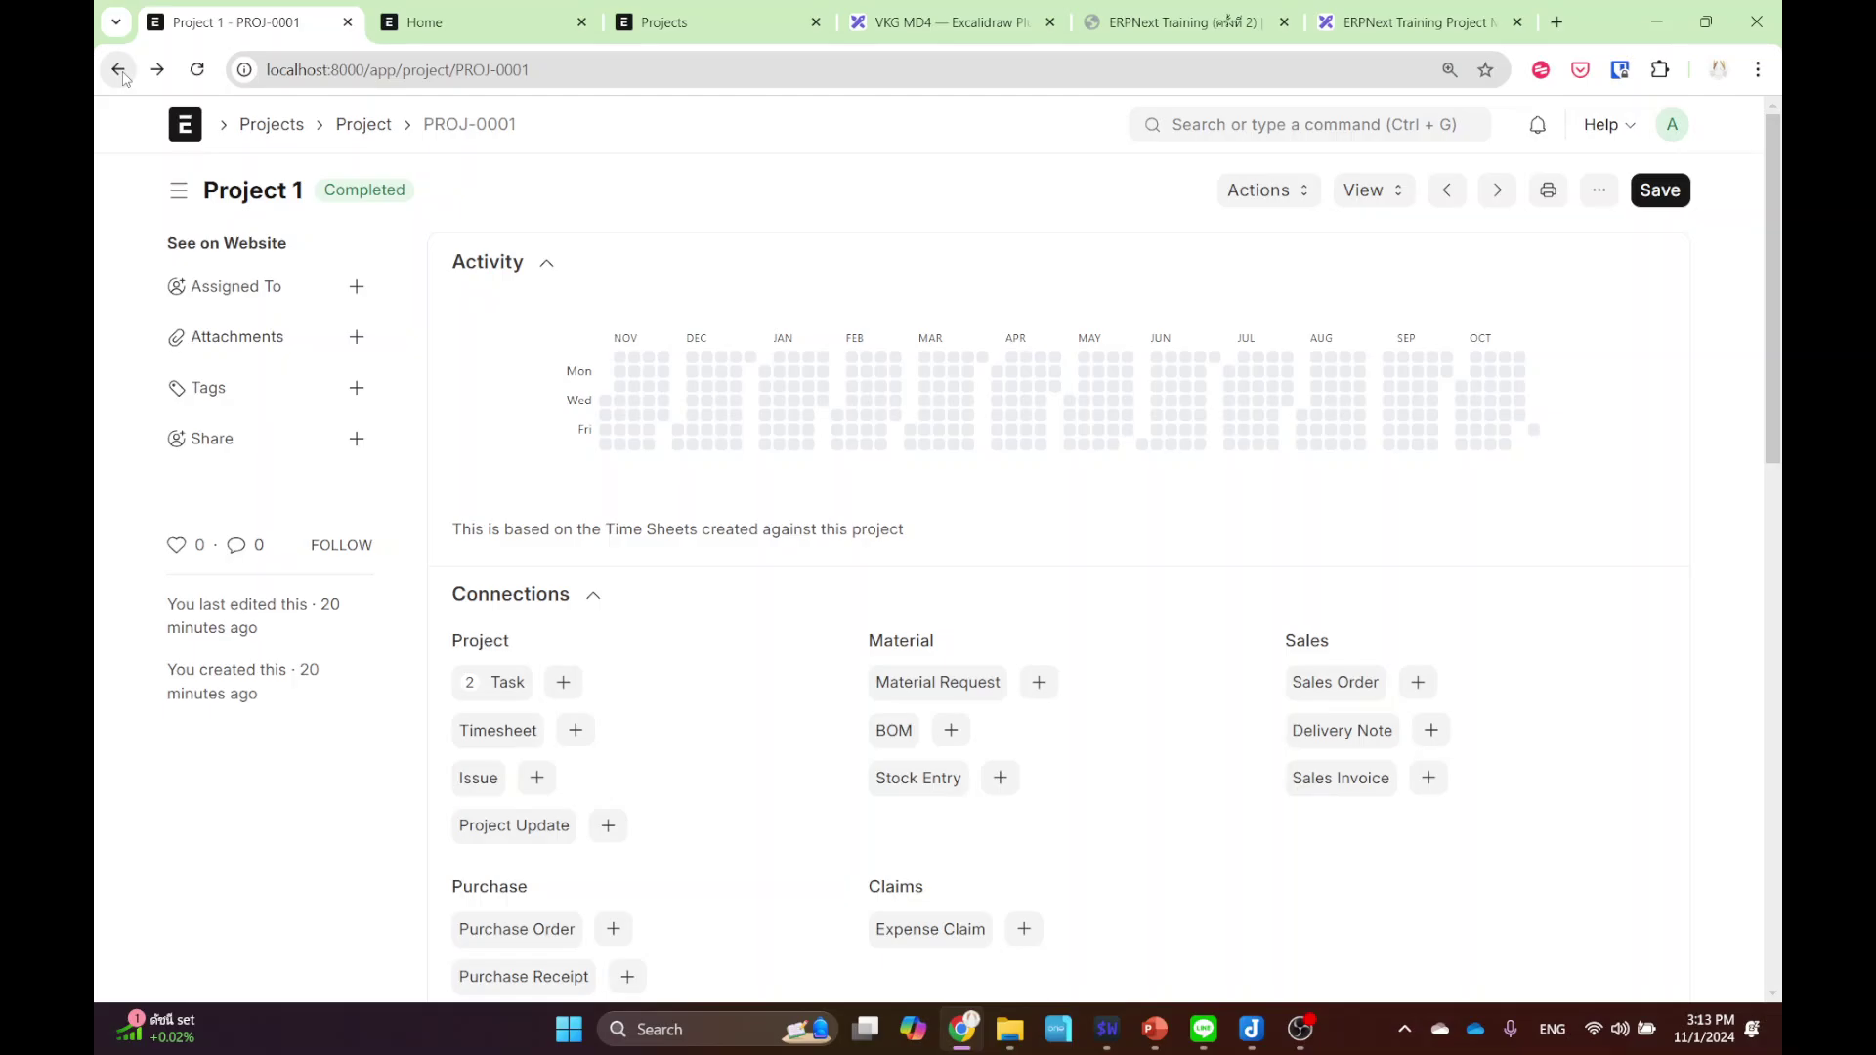
{"action": "scroll", "coordinate": [908, 548], "scroll_direction": "down", "scroll_amount": 1}
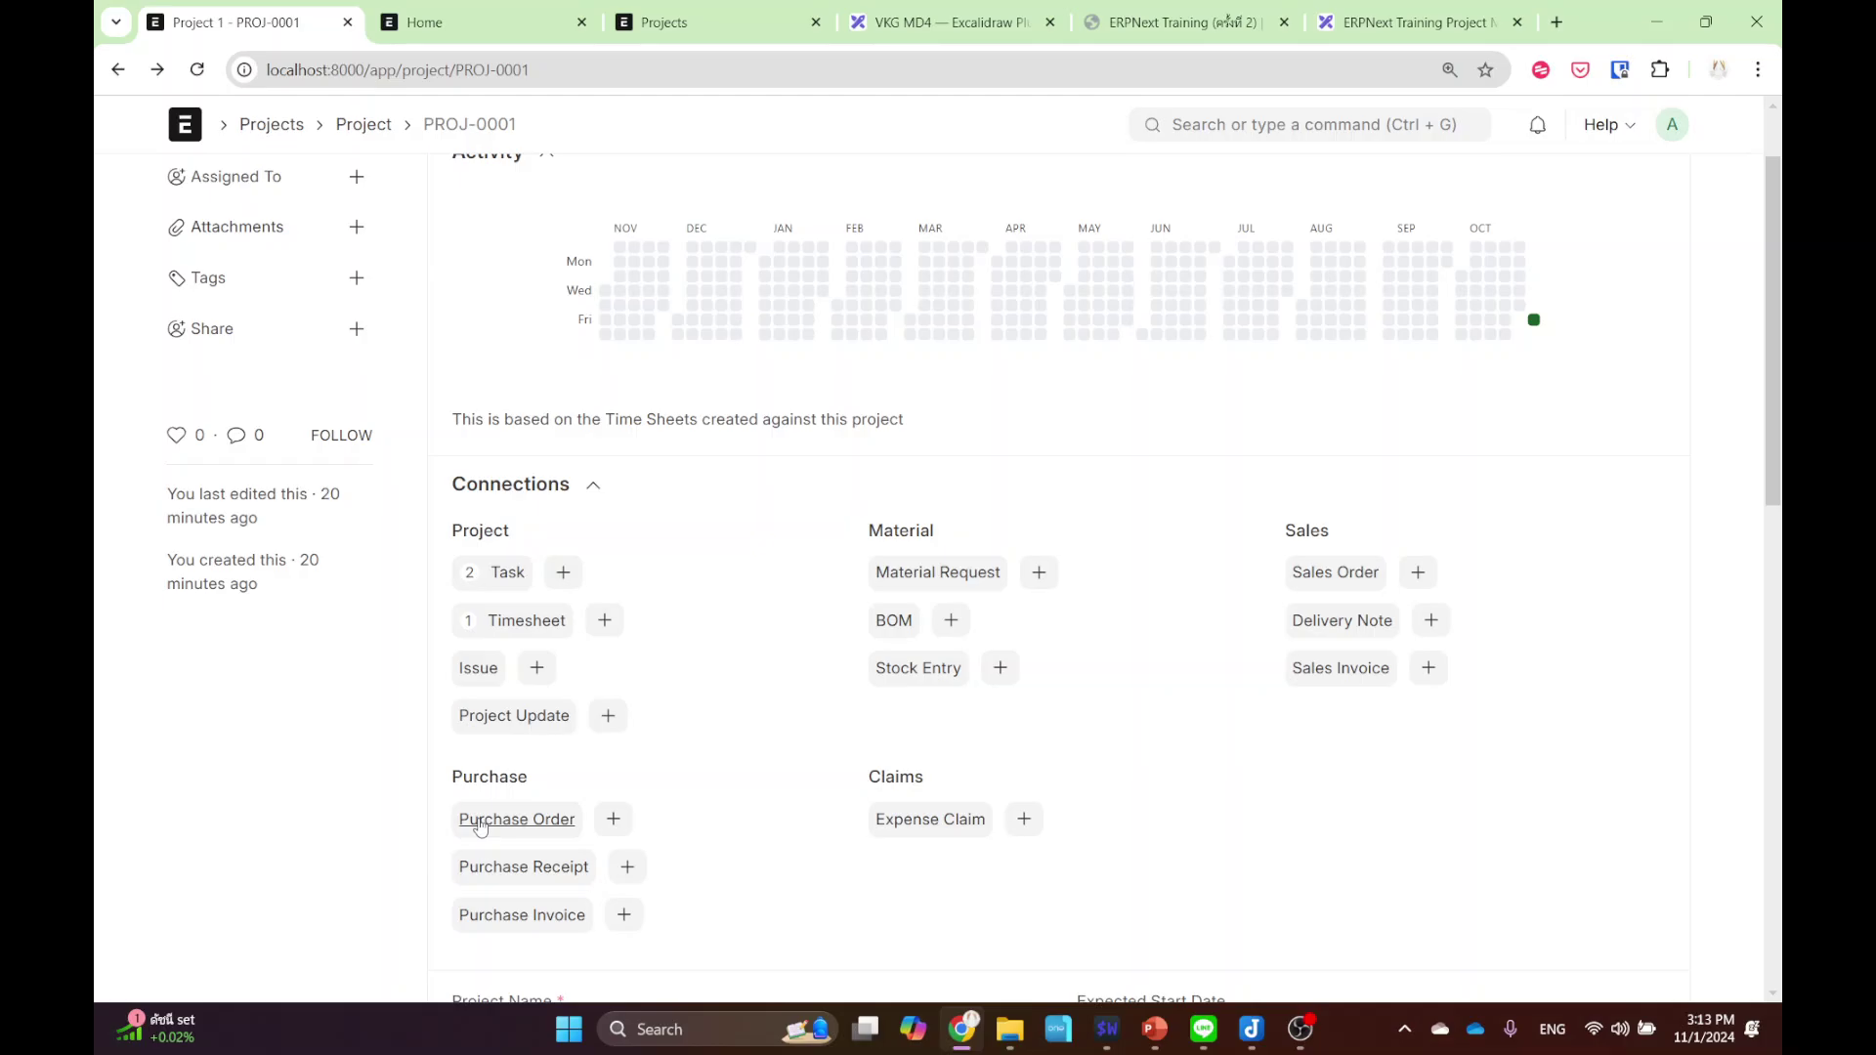
{"action": "scroll", "coordinate": [478, 828], "scroll_direction": "down", "scroll_amount": 10}
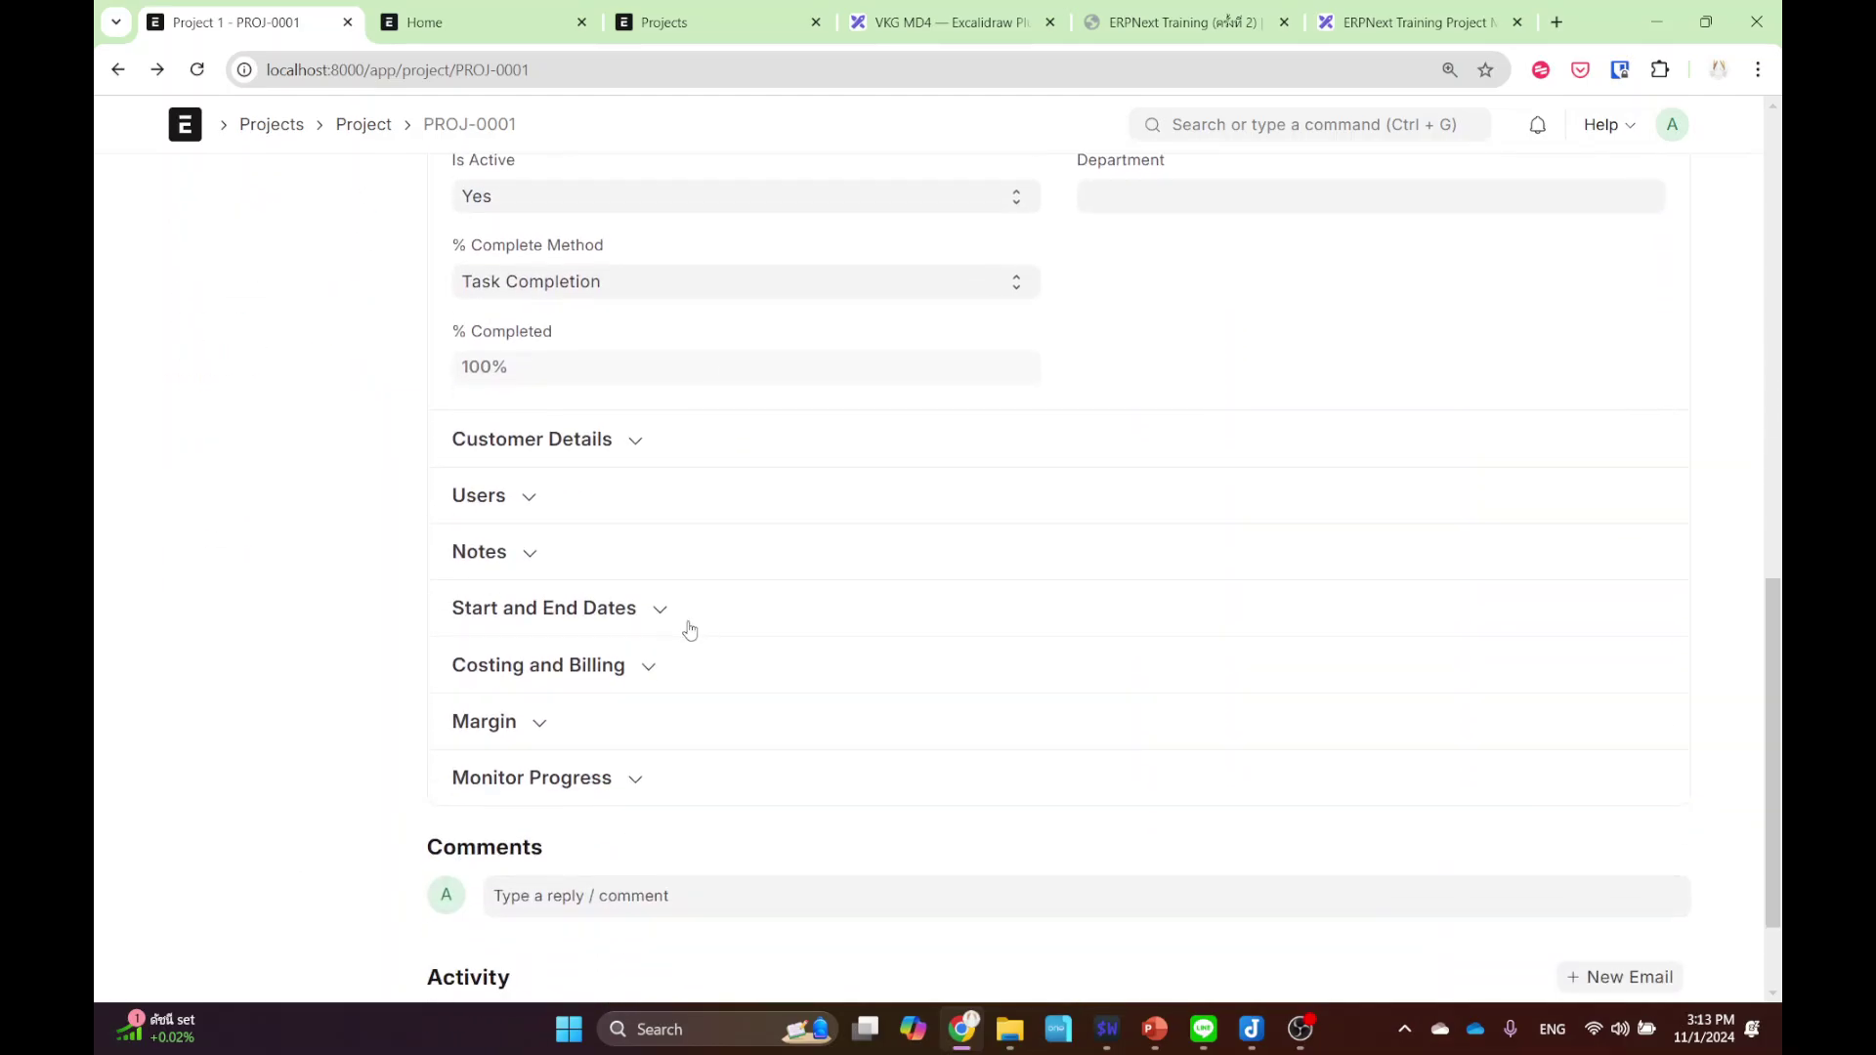
{"action": "left_click", "coordinate": [495, 666]}
{"action": "scroll", "coordinate": [771, 599], "scroll_direction": "down", "scroll_amount": 4}
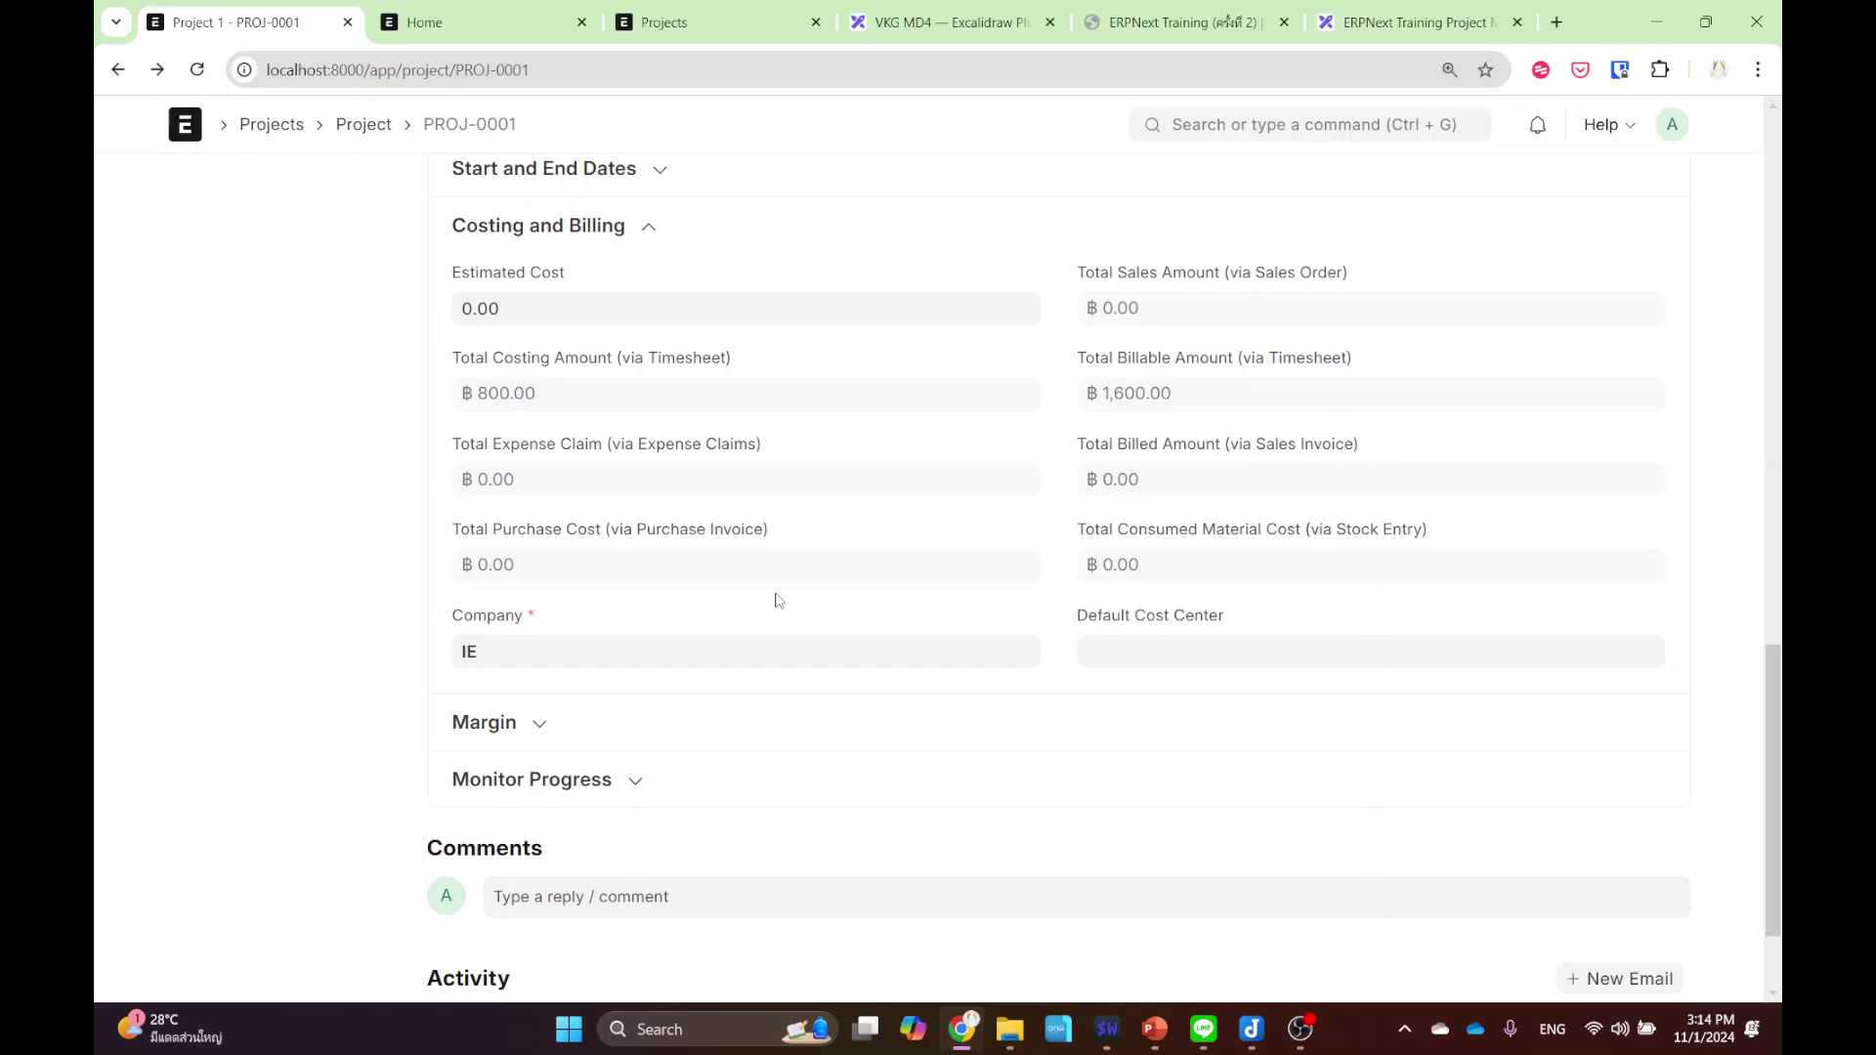
- Create a purchase invoice from Project 1's connections with Paper Factory as the supplier
{"action": "scroll", "coordinate": [684, 625], "scroll_direction": "up", "scroll_amount": 6}
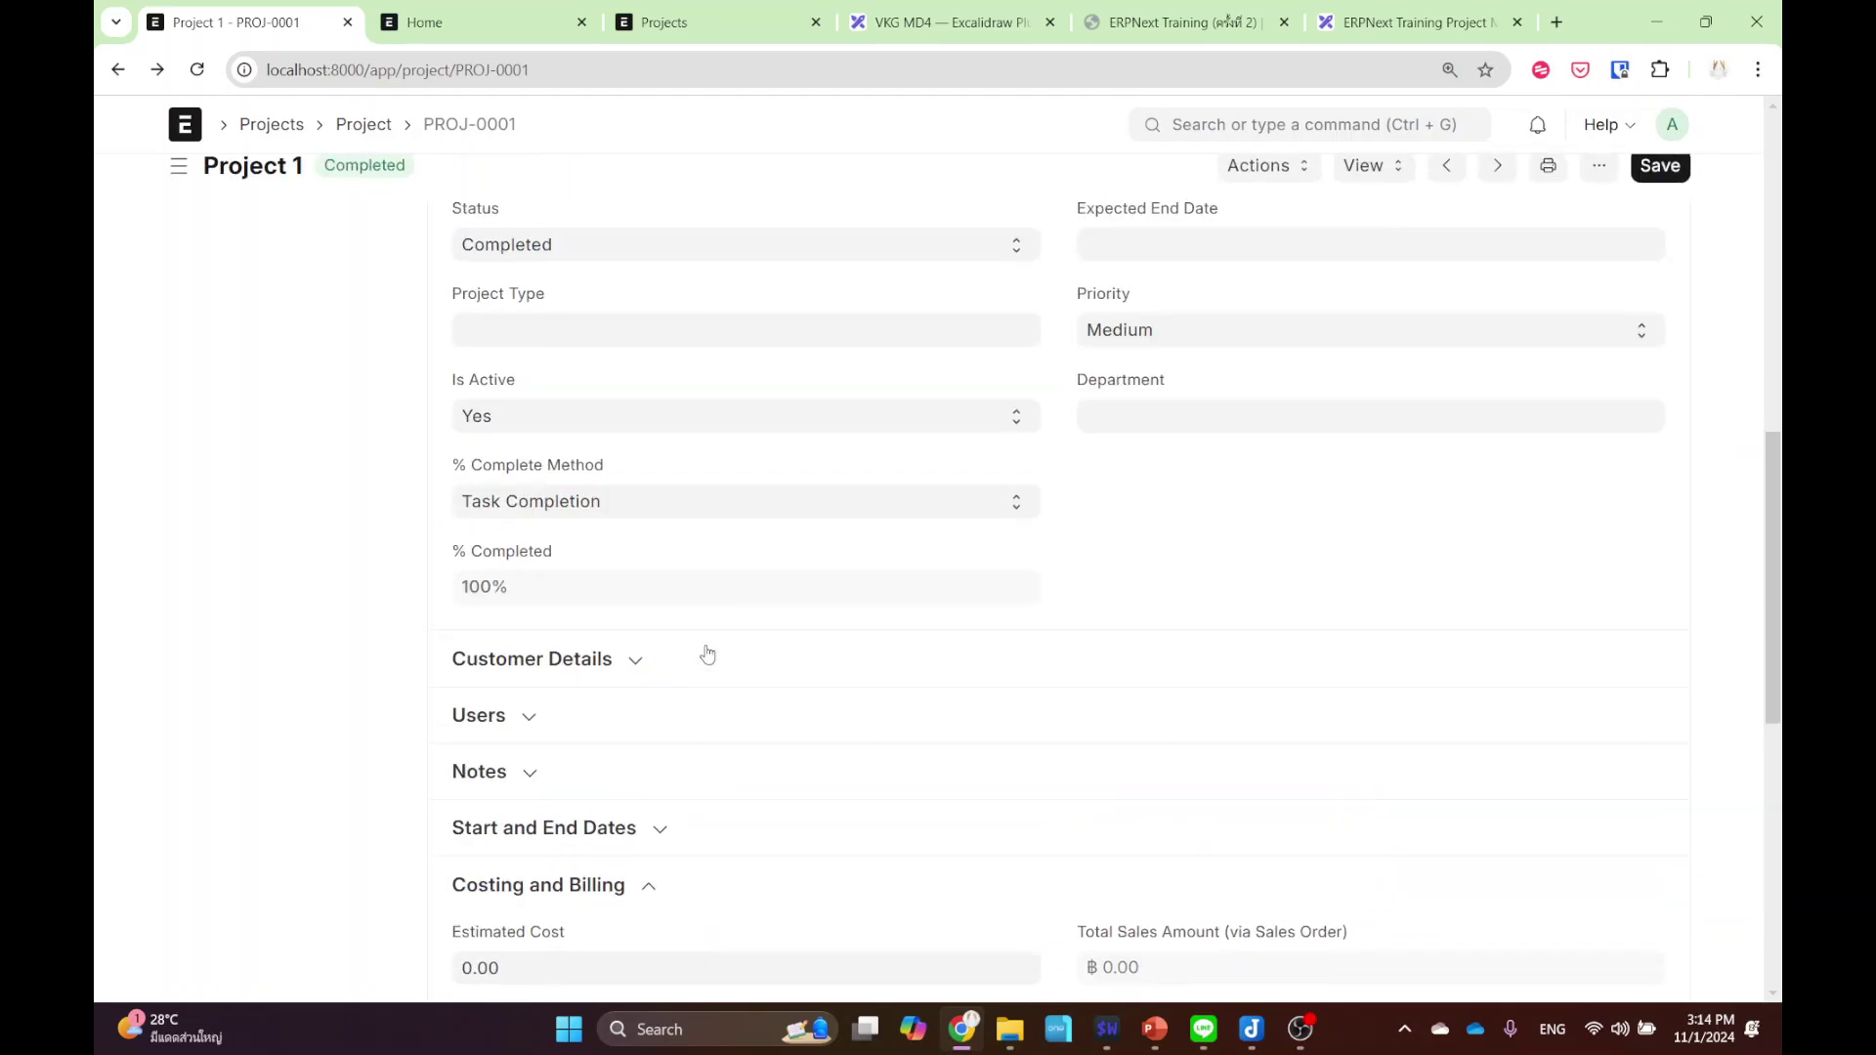
{"action": "scroll", "coordinate": [707, 649], "scroll_direction": "up", "scroll_amount": 9}
{"action": "scroll", "coordinate": [713, 662], "scroll_direction": "down", "scroll_amount": 3}
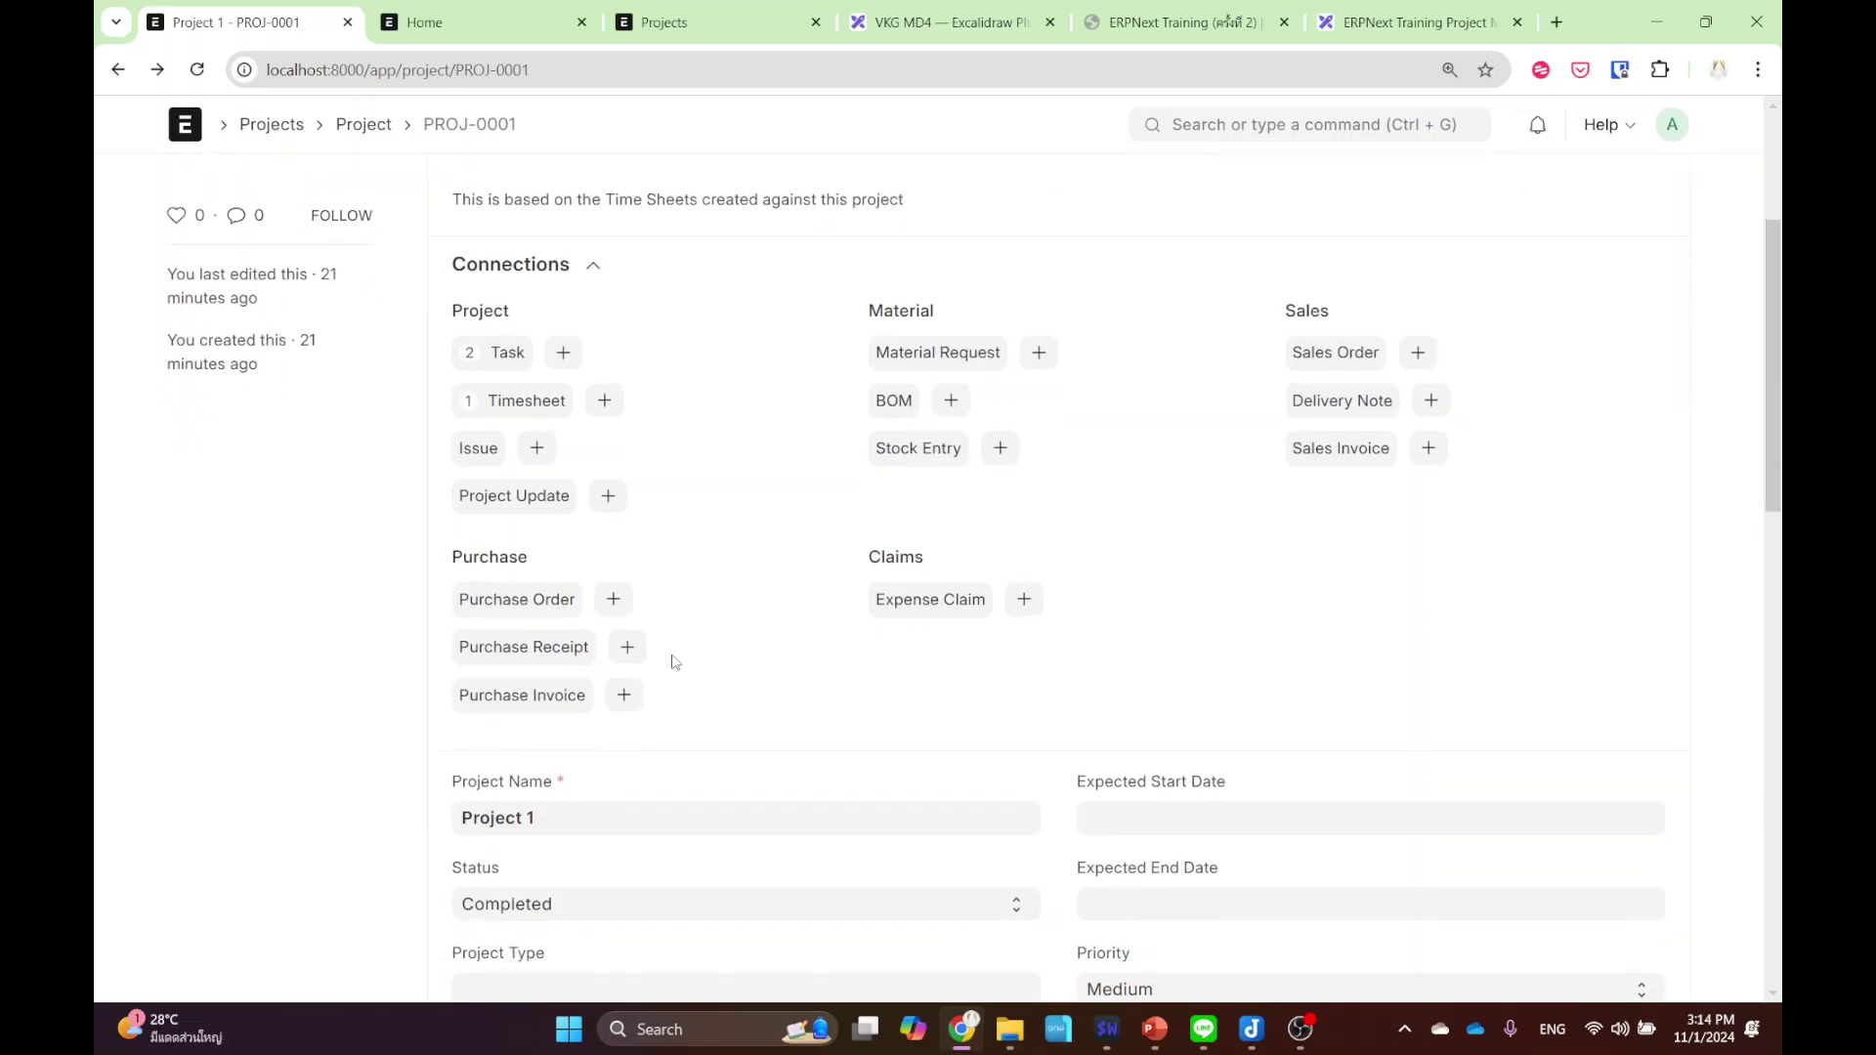
{"action": "left_click", "coordinate": [623, 696]}
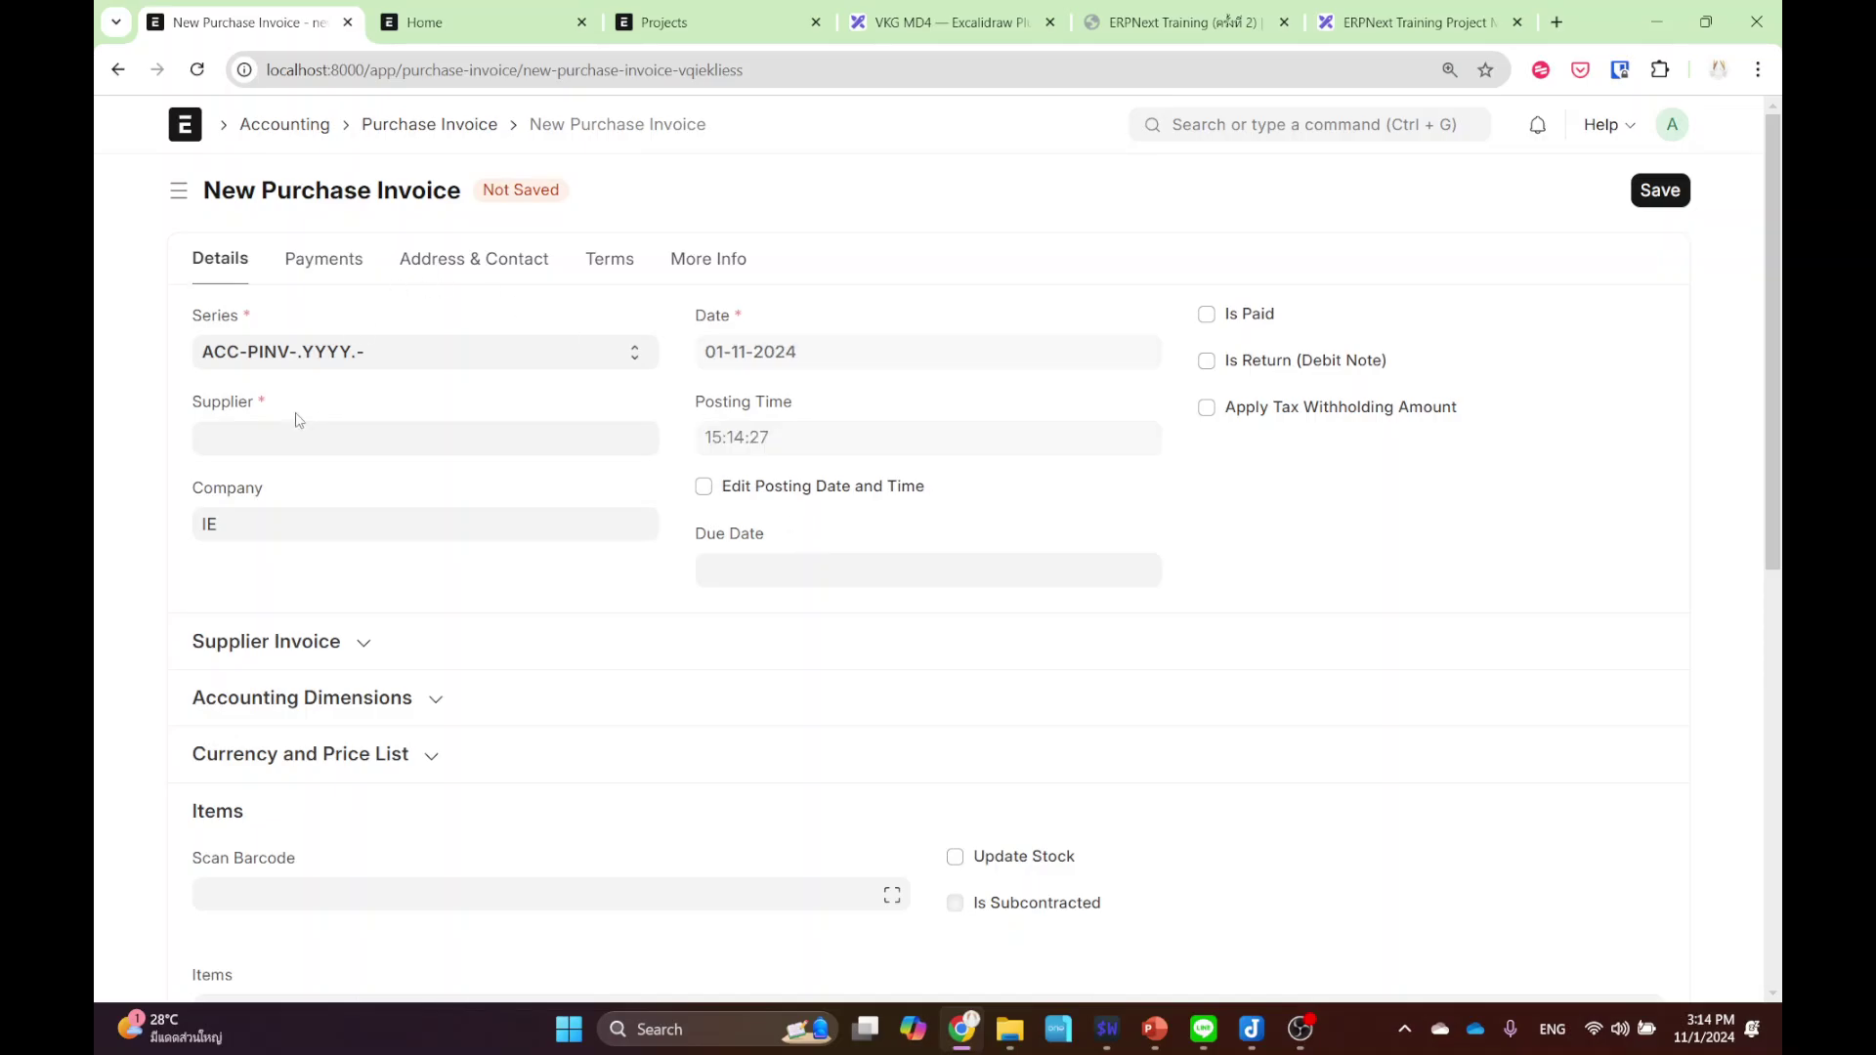
{"action": "left_click", "coordinate": [290, 439]}
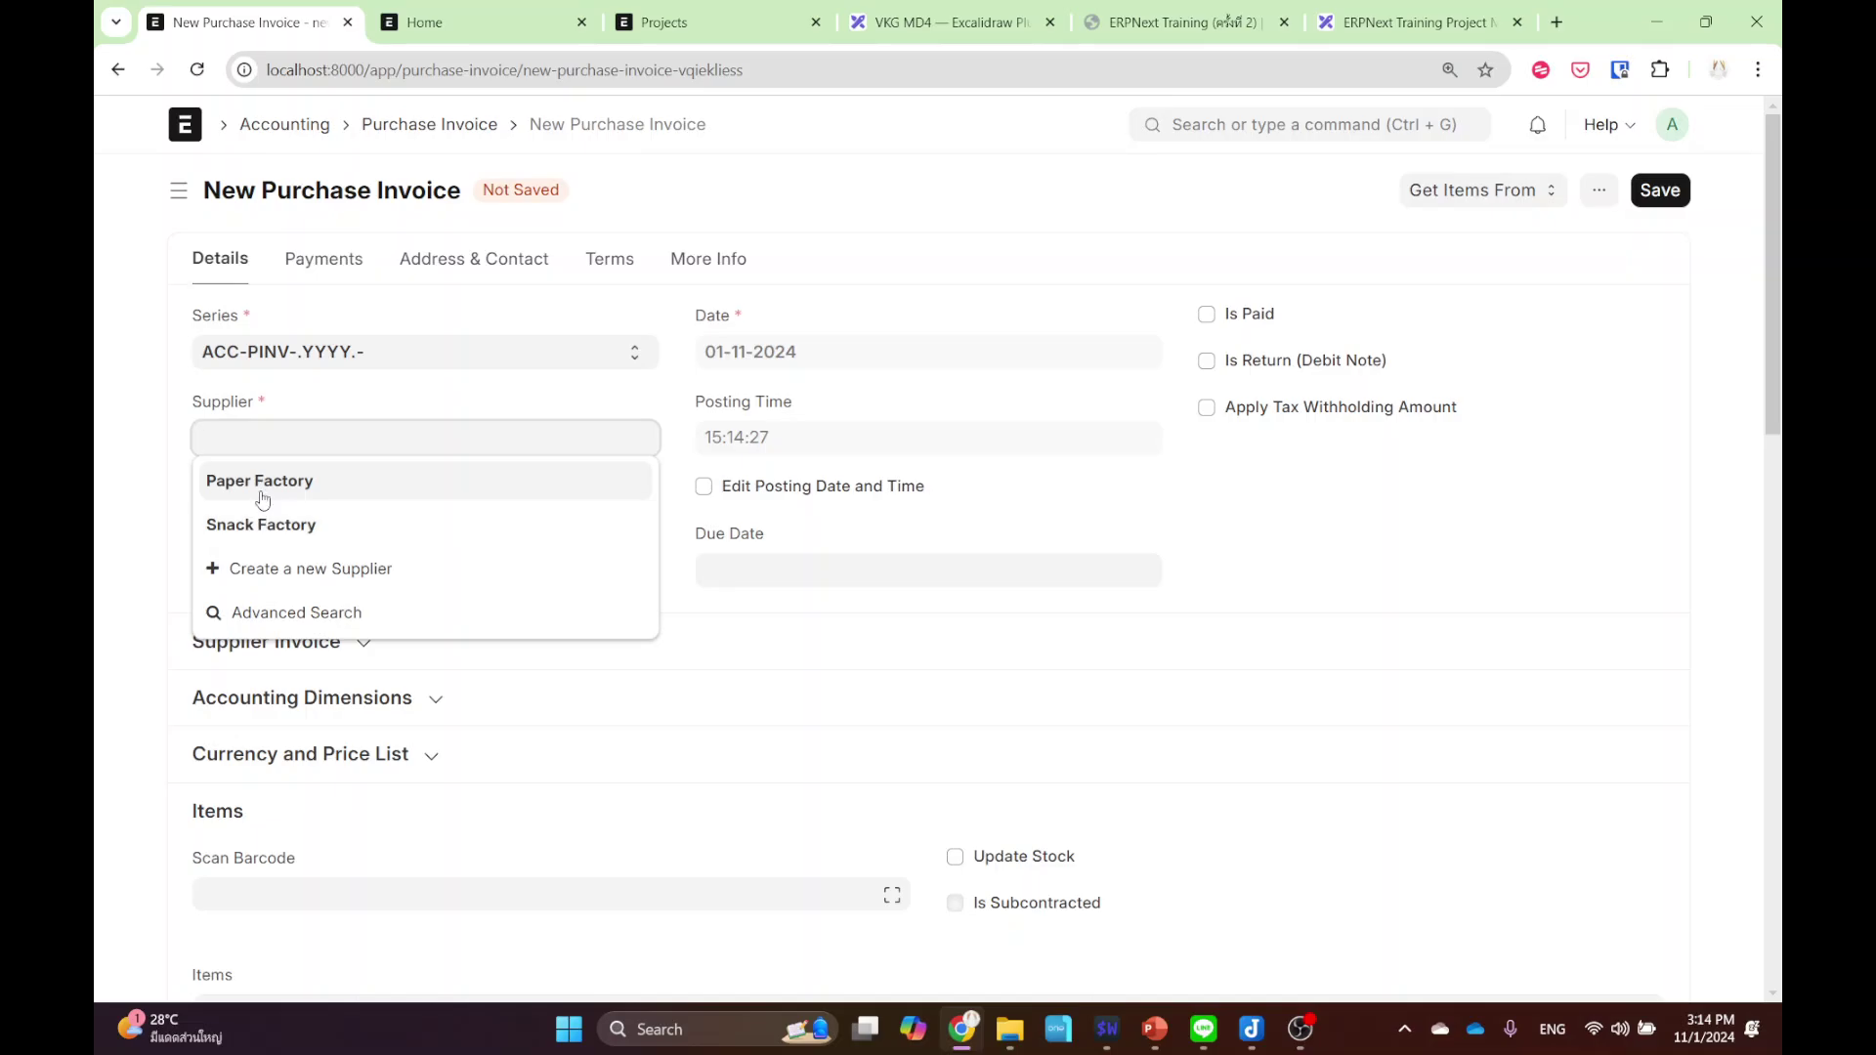
{"action": "left_click", "coordinate": [261, 498]}
- Fill the purchase invoice's first item row with ITEM01, an accepted quantity of 10 and a rate of 10 THB
{"action": "scroll", "coordinate": [1253, 726], "scroll_direction": "down", "scroll_amount": 3}
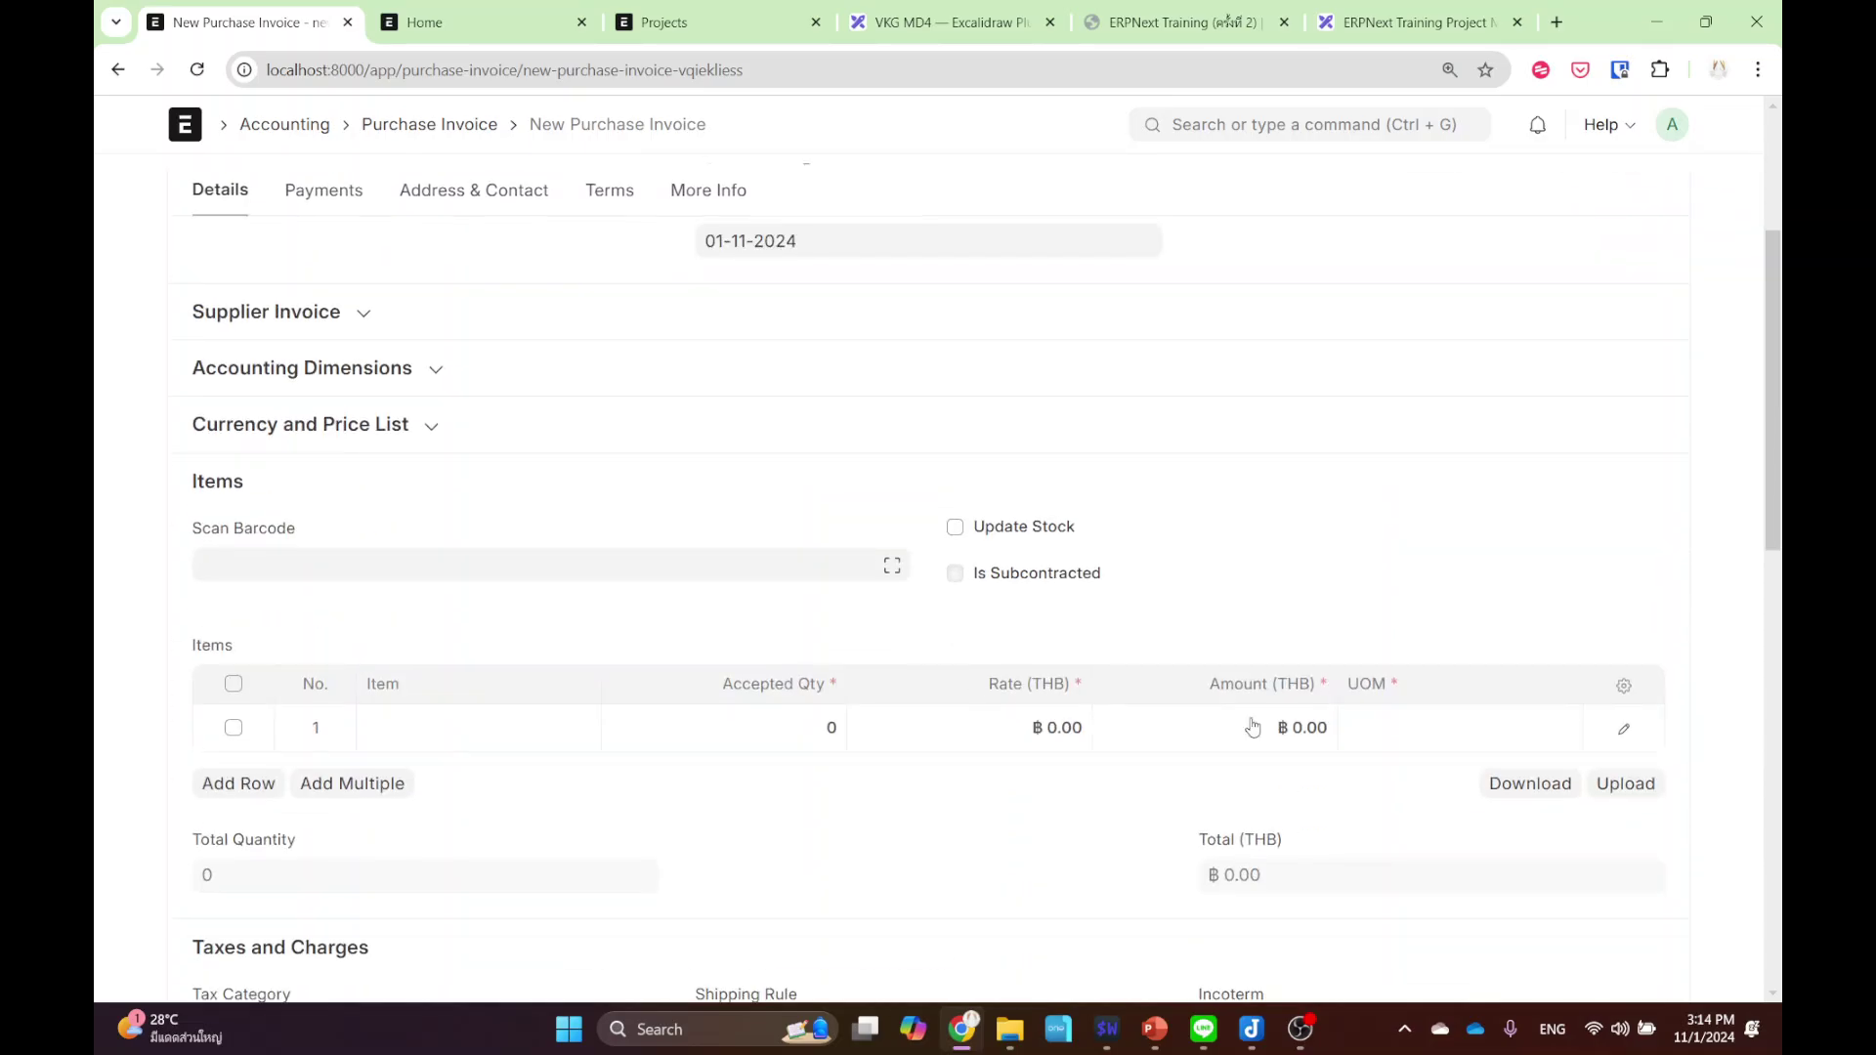
{"action": "left_click", "coordinate": [750, 733]}
{"action": "left_click", "coordinate": [518, 743]}
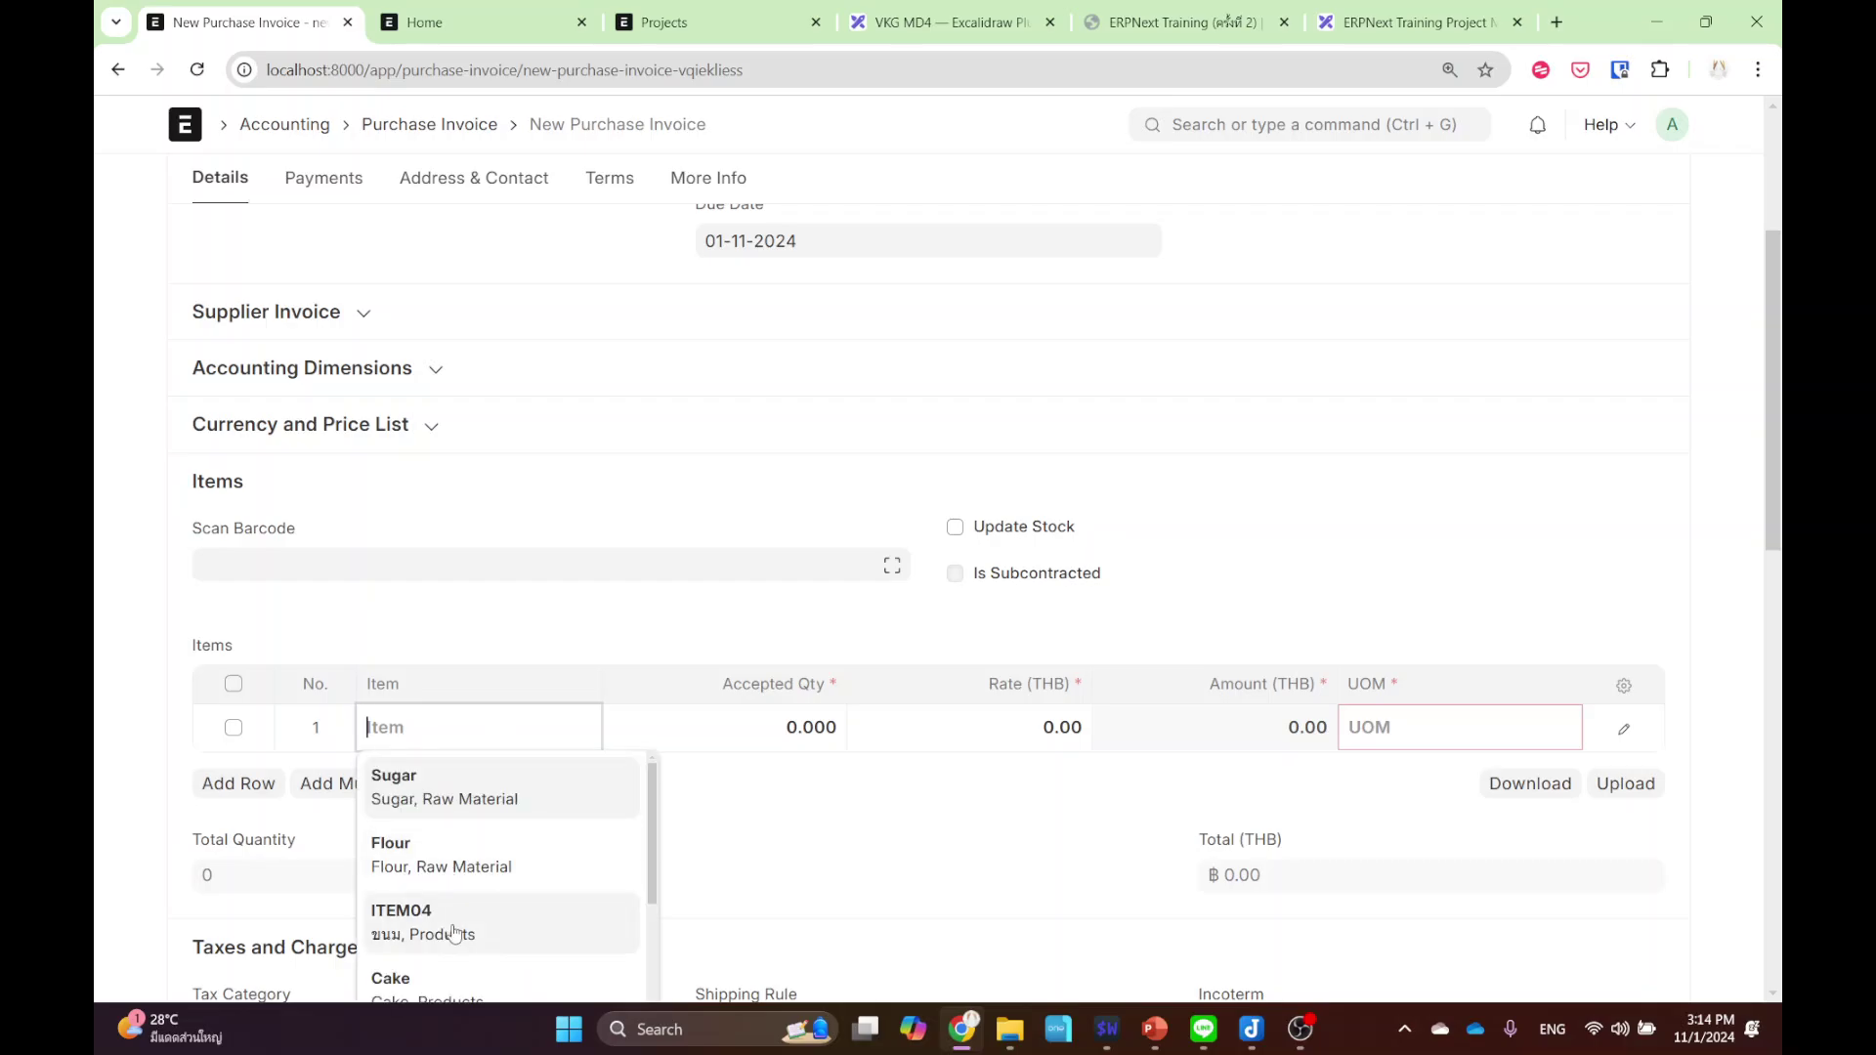
{"action": "scroll", "coordinate": [454, 938], "scroll_direction": "down", "scroll_amount": 2}
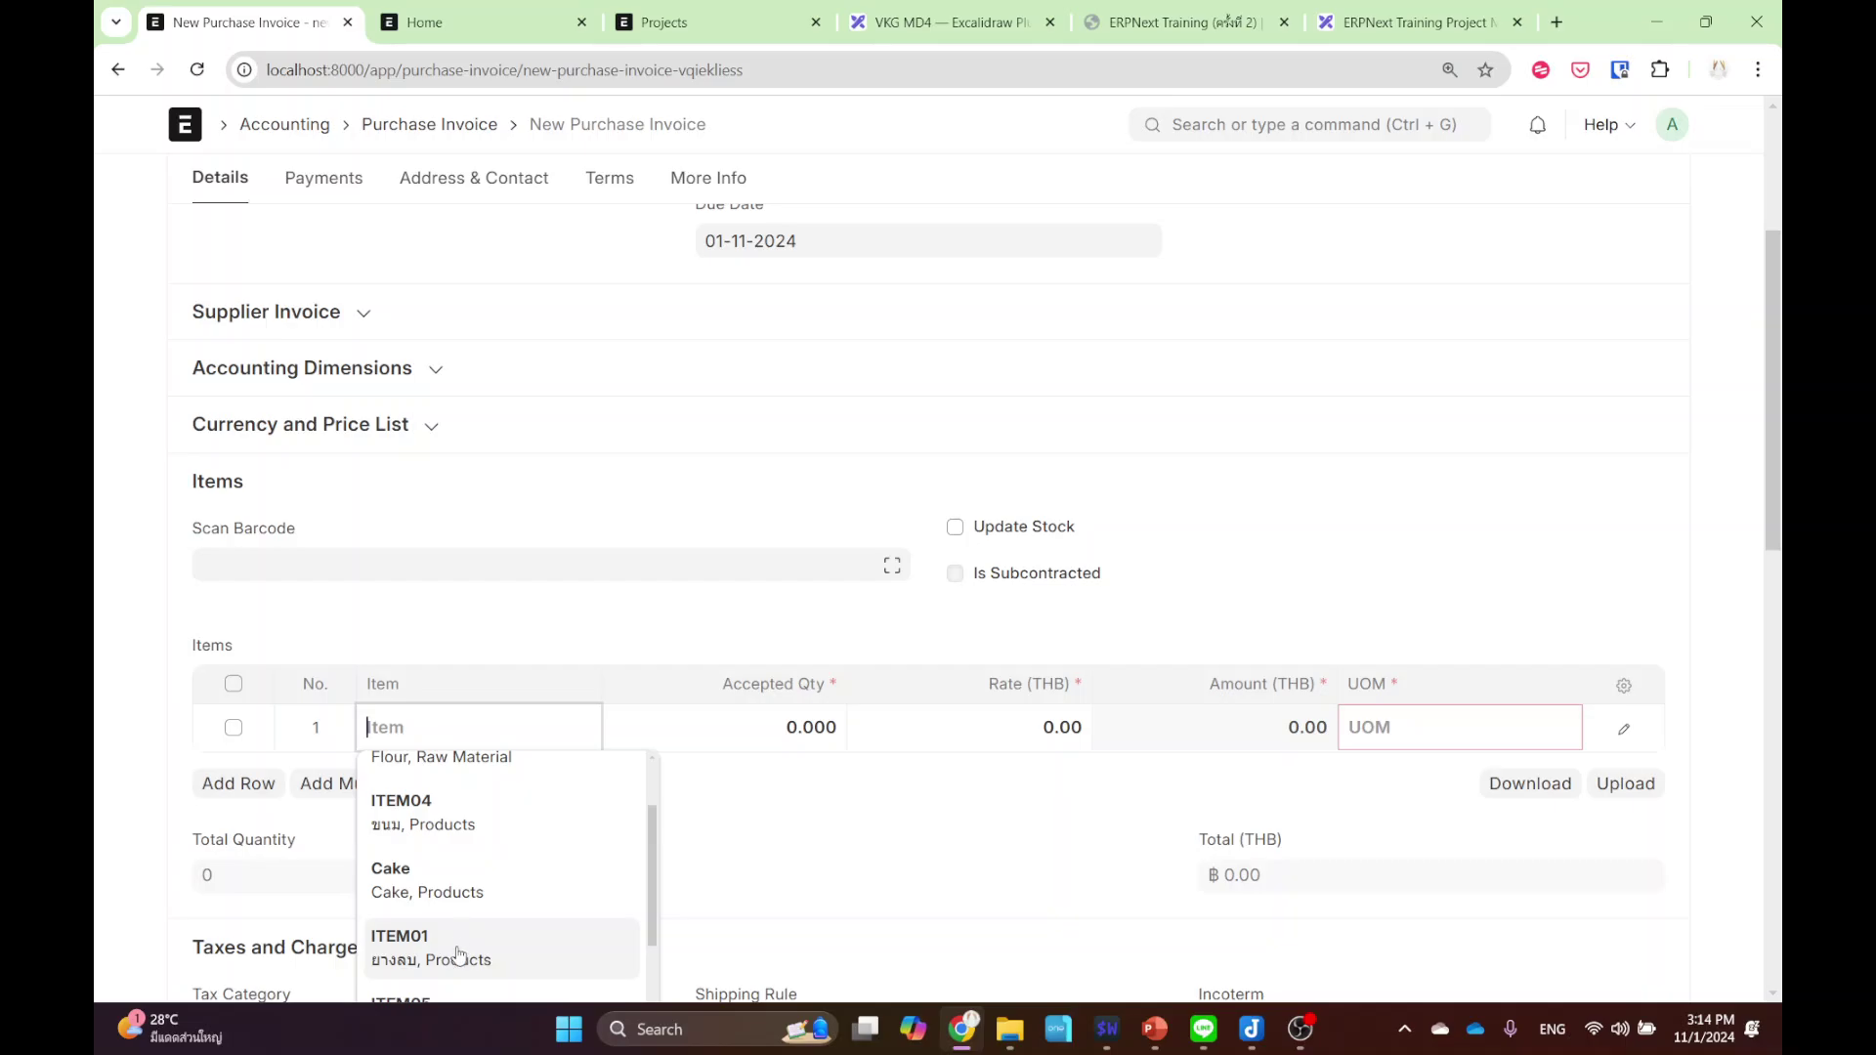
{"action": "left_click", "coordinate": [454, 935]}
{"action": "left_click", "coordinate": [756, 723]}
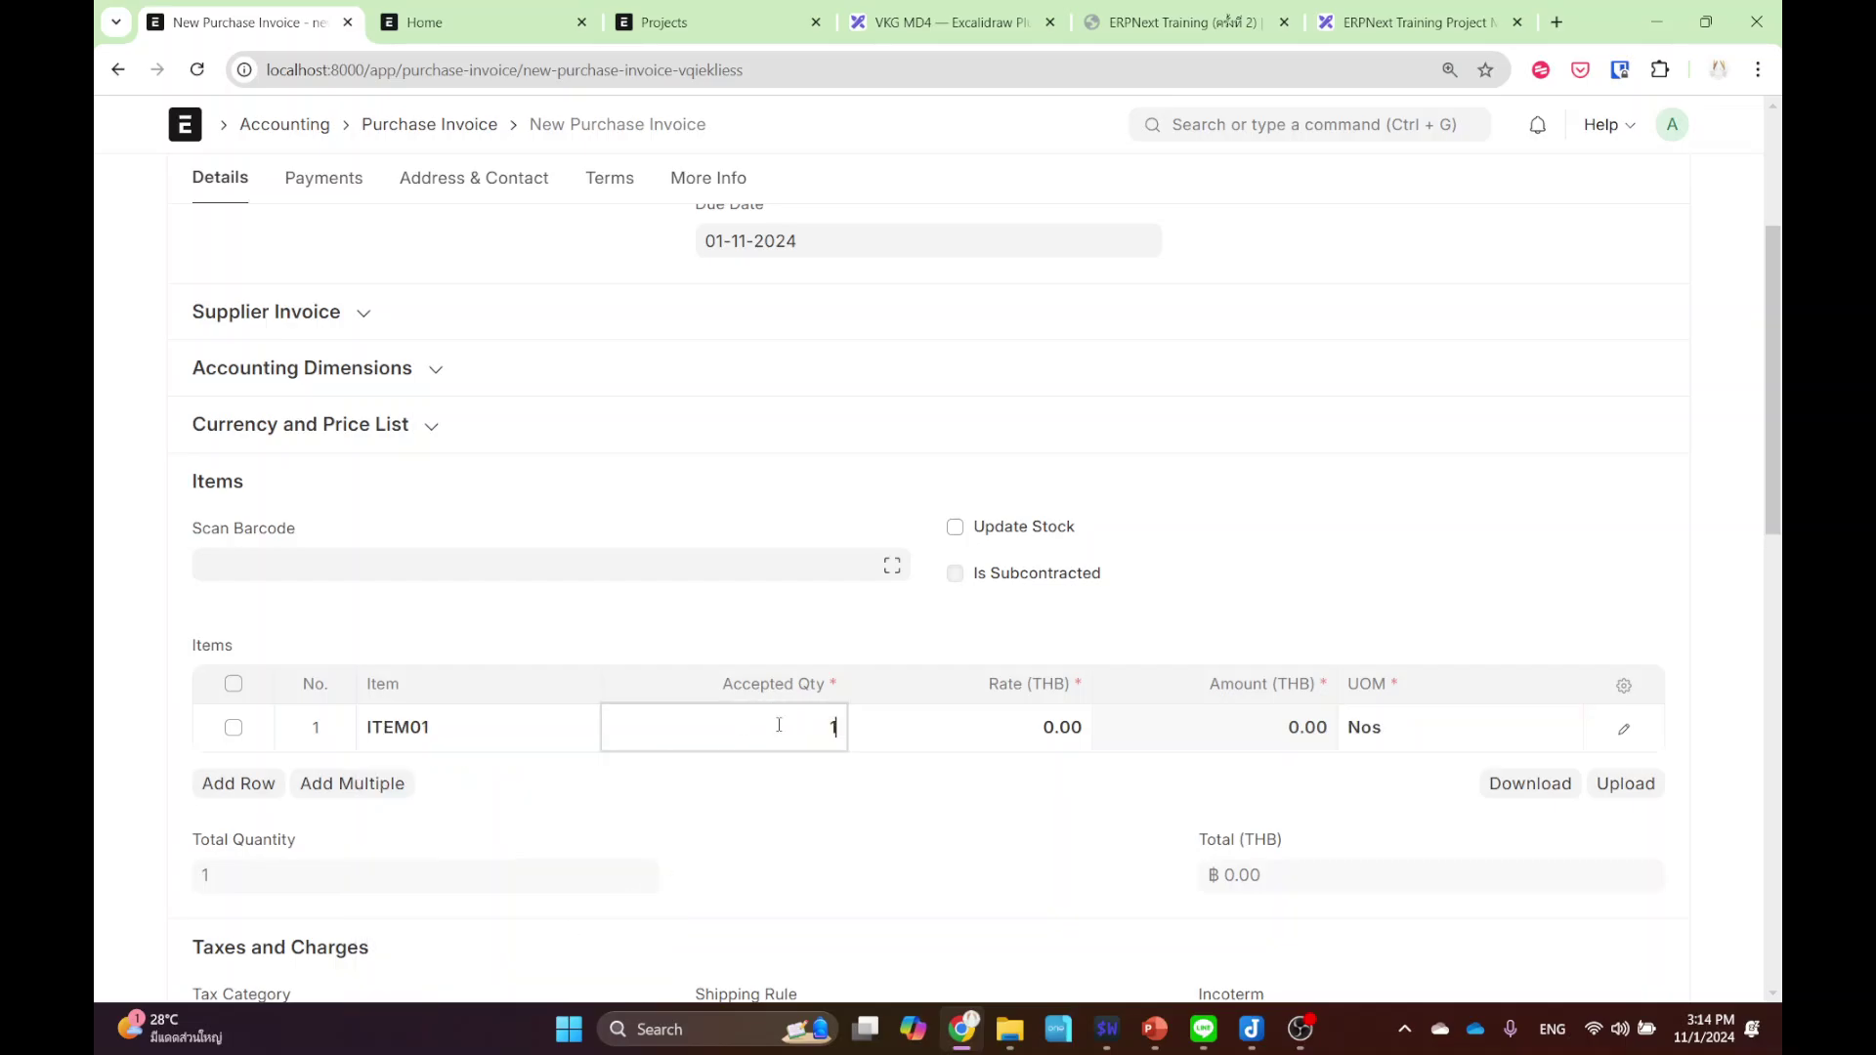
{"action": "type", "text": "0"}
{"action": "key", "text": "Tab"}
{"action": "type", "text": "10"}
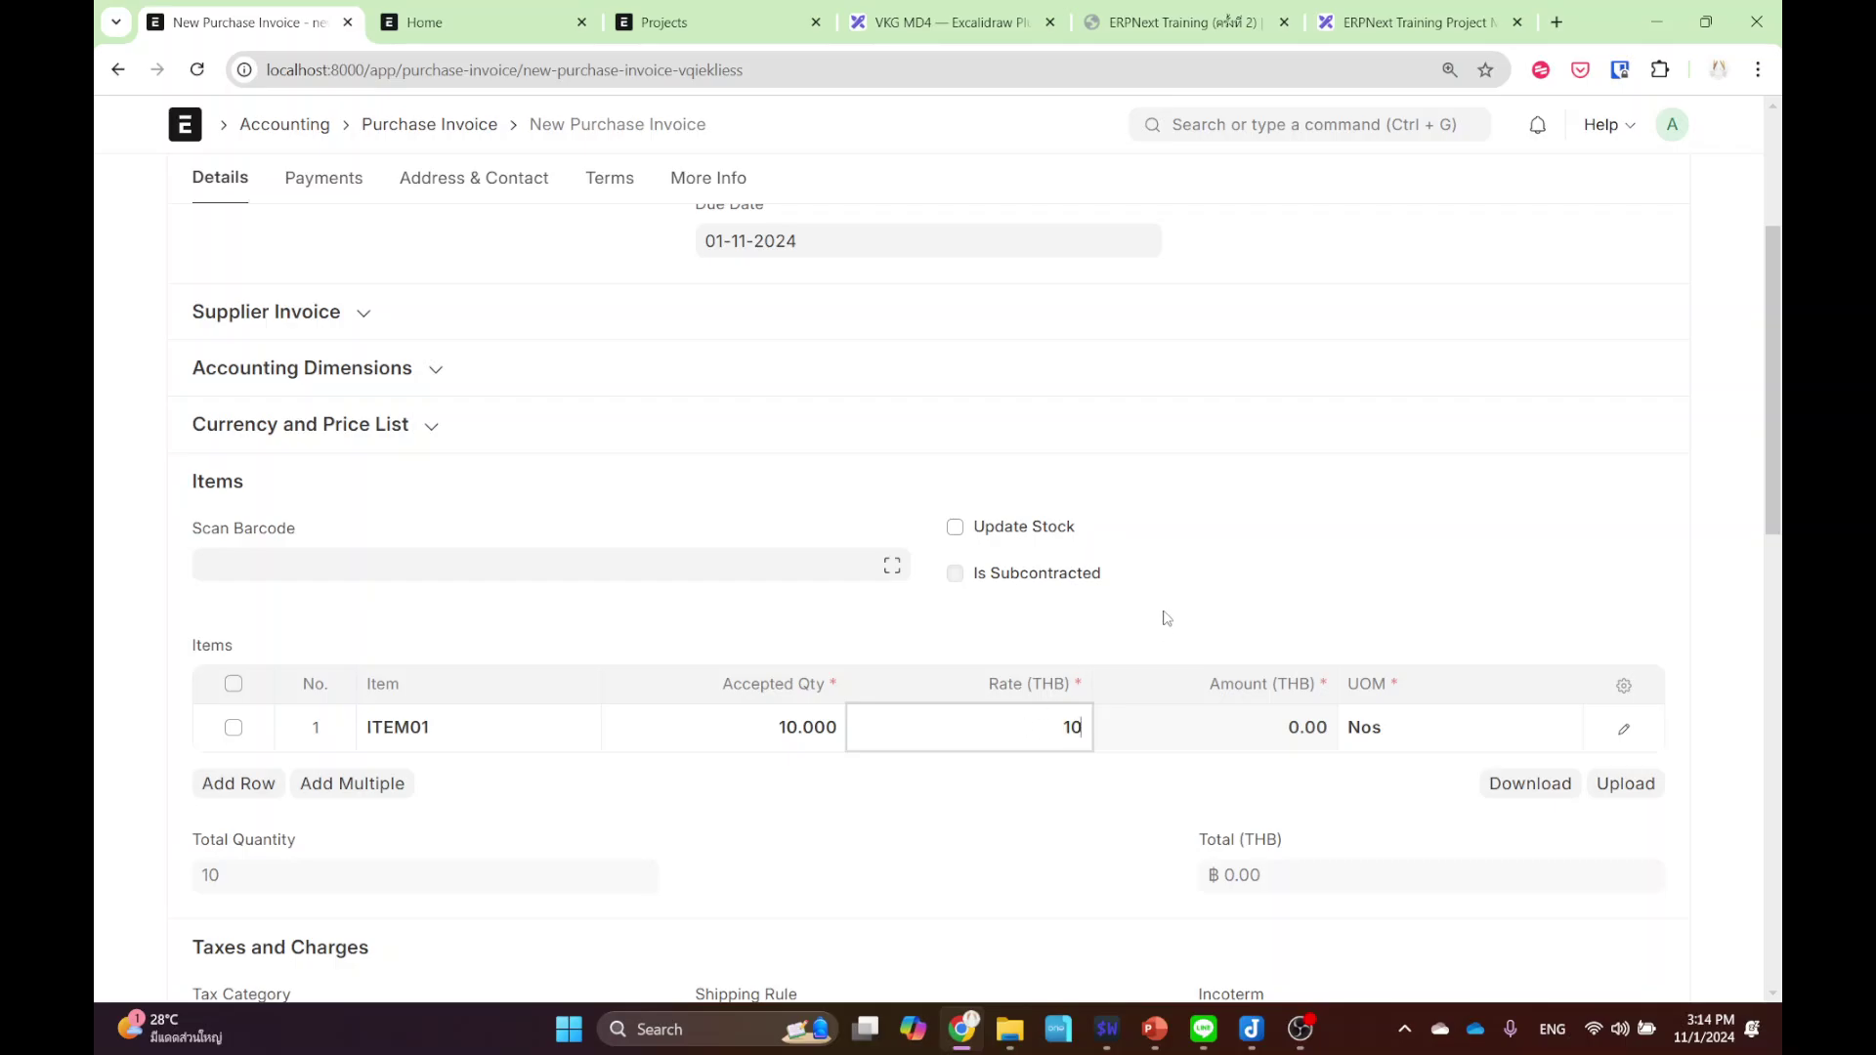
{"action": "left_click", "coordinate": [1443, 531]}
- Save the purchase invoice, dismiss the expense head notice and submit the invoice
{"action": "scroll", "coordinate": [1443, 532], "scroll_direction": "up", "scroll_amount": 3}
{"action": "left_click", "coordinate": [1658, 191]}
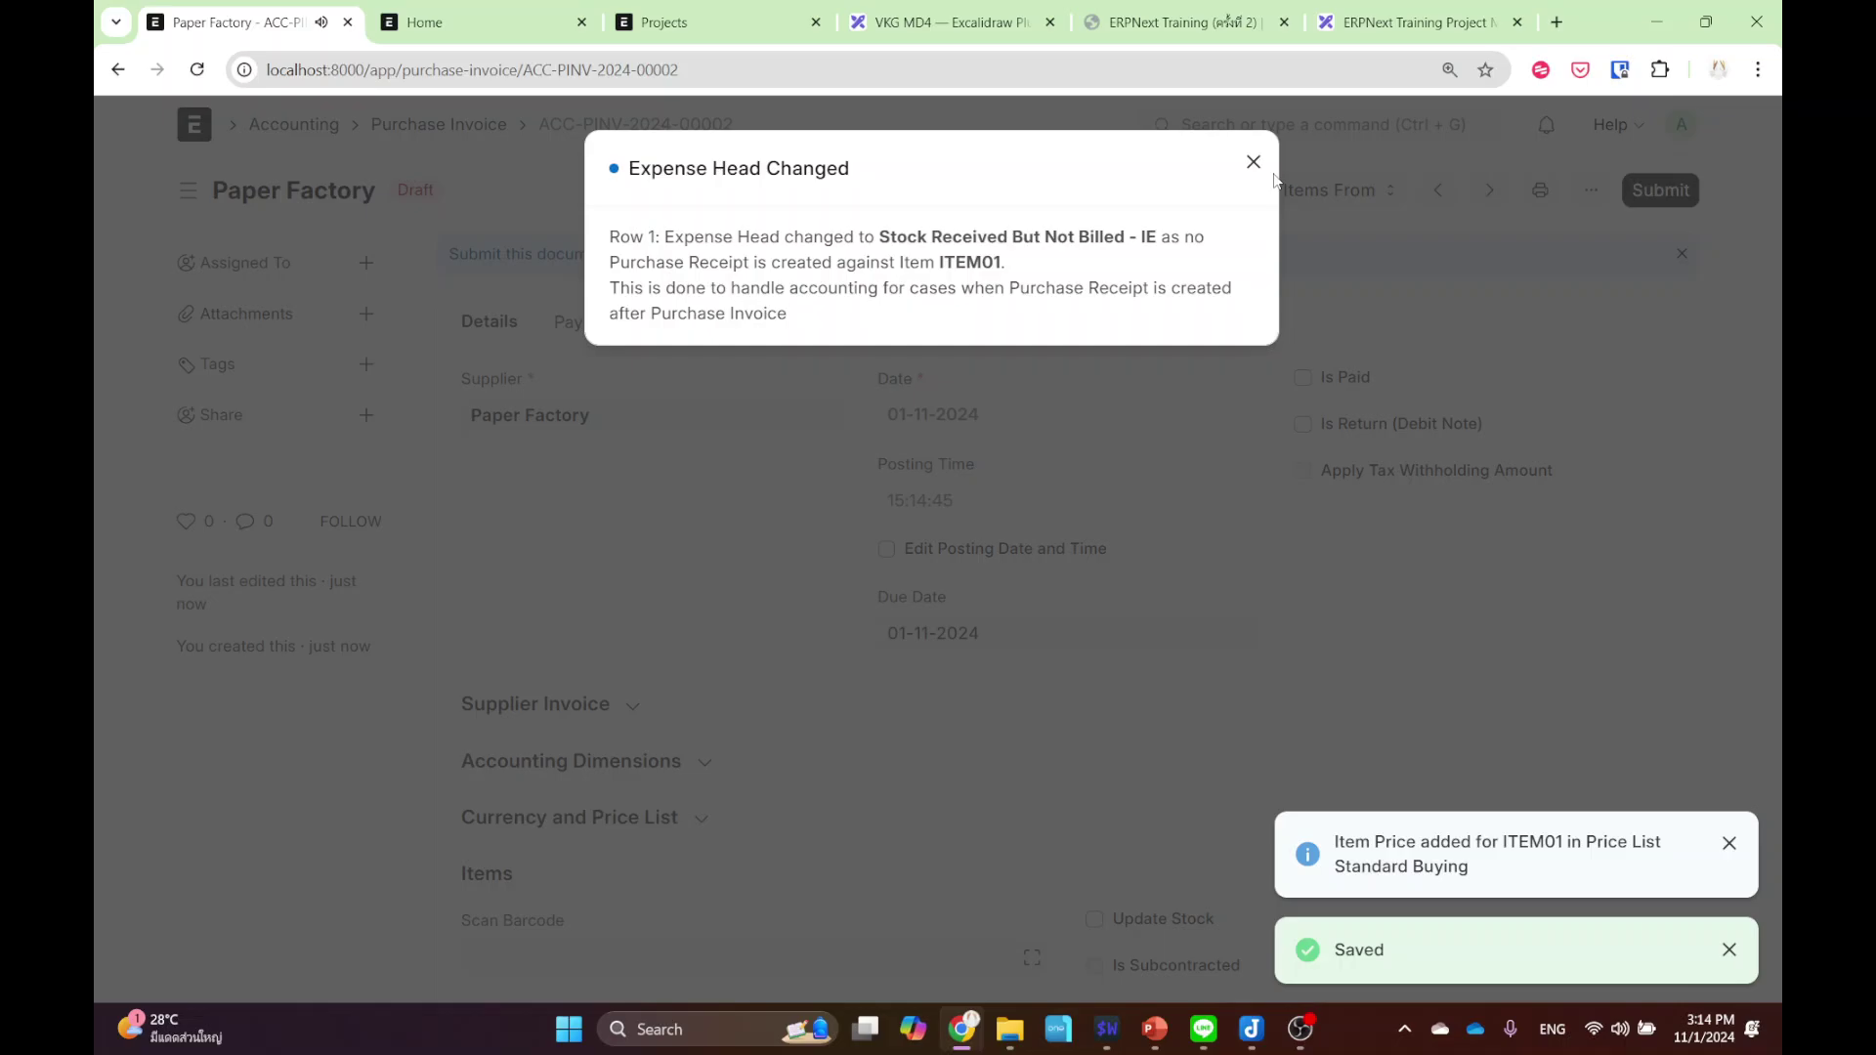
{"action": "left_click", "coordinate": [1251, 159]}
{"action": "left_click", "coordinate": [1648, 192]}
{"action": "left_click", "coordinate": [1229, 314]}
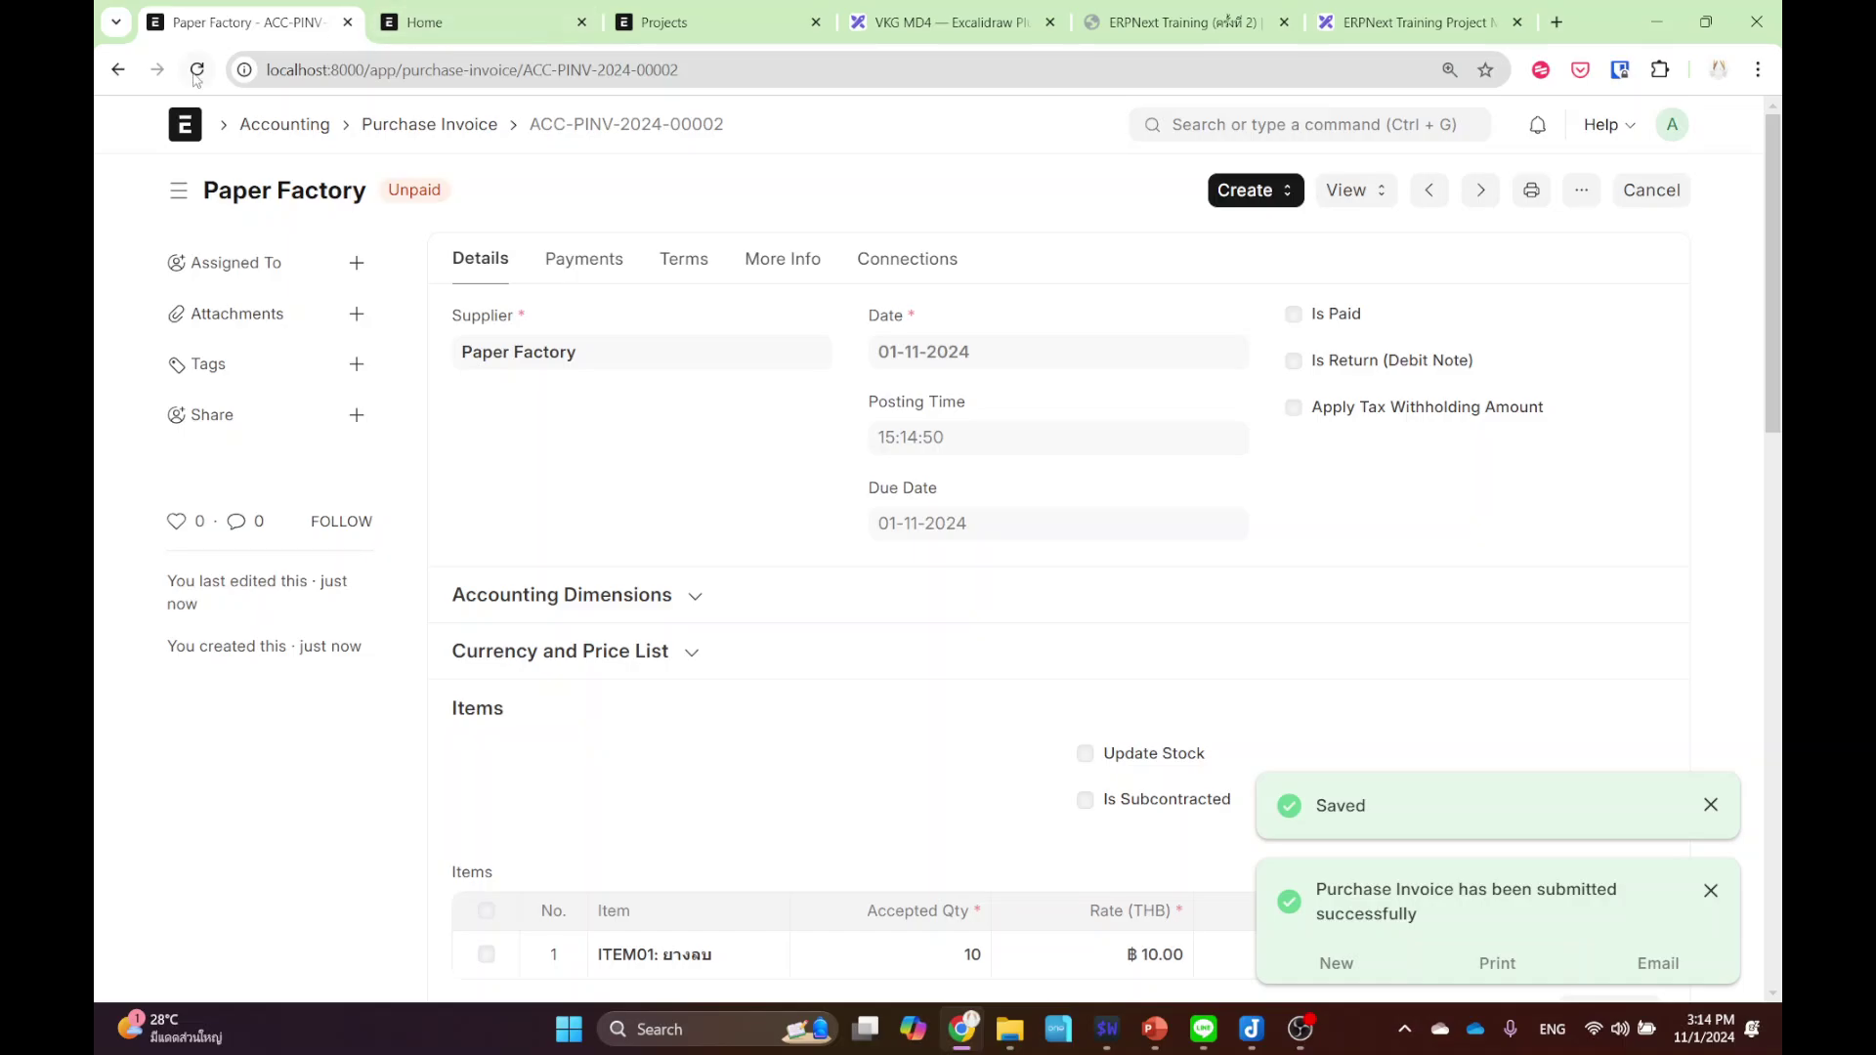
- Go back to Project 1 and check the total purchase cost among its costing and billing amounts
{"action": "left_click", "coordinate": [116, 70]}
{"action": "right_click", "coordinate": [116, 70]}
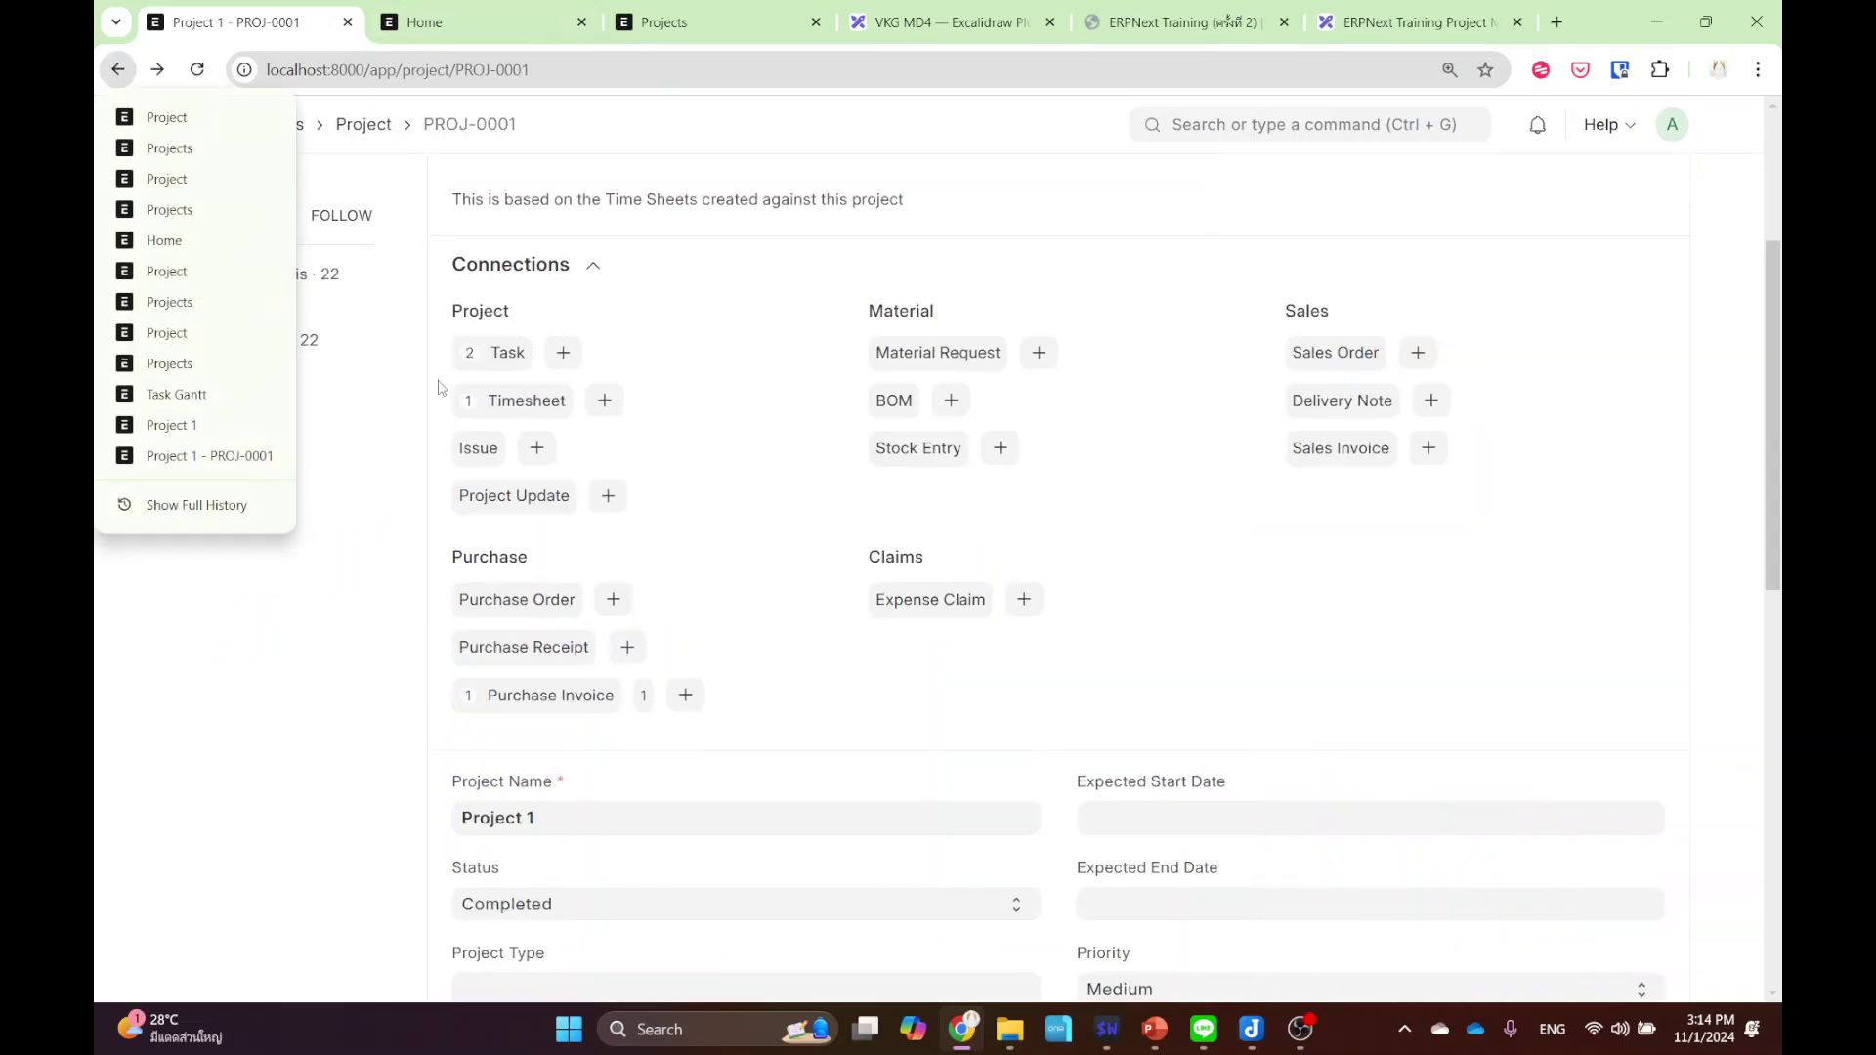
{"action": "left_click", "coordinate": [249, 697]}
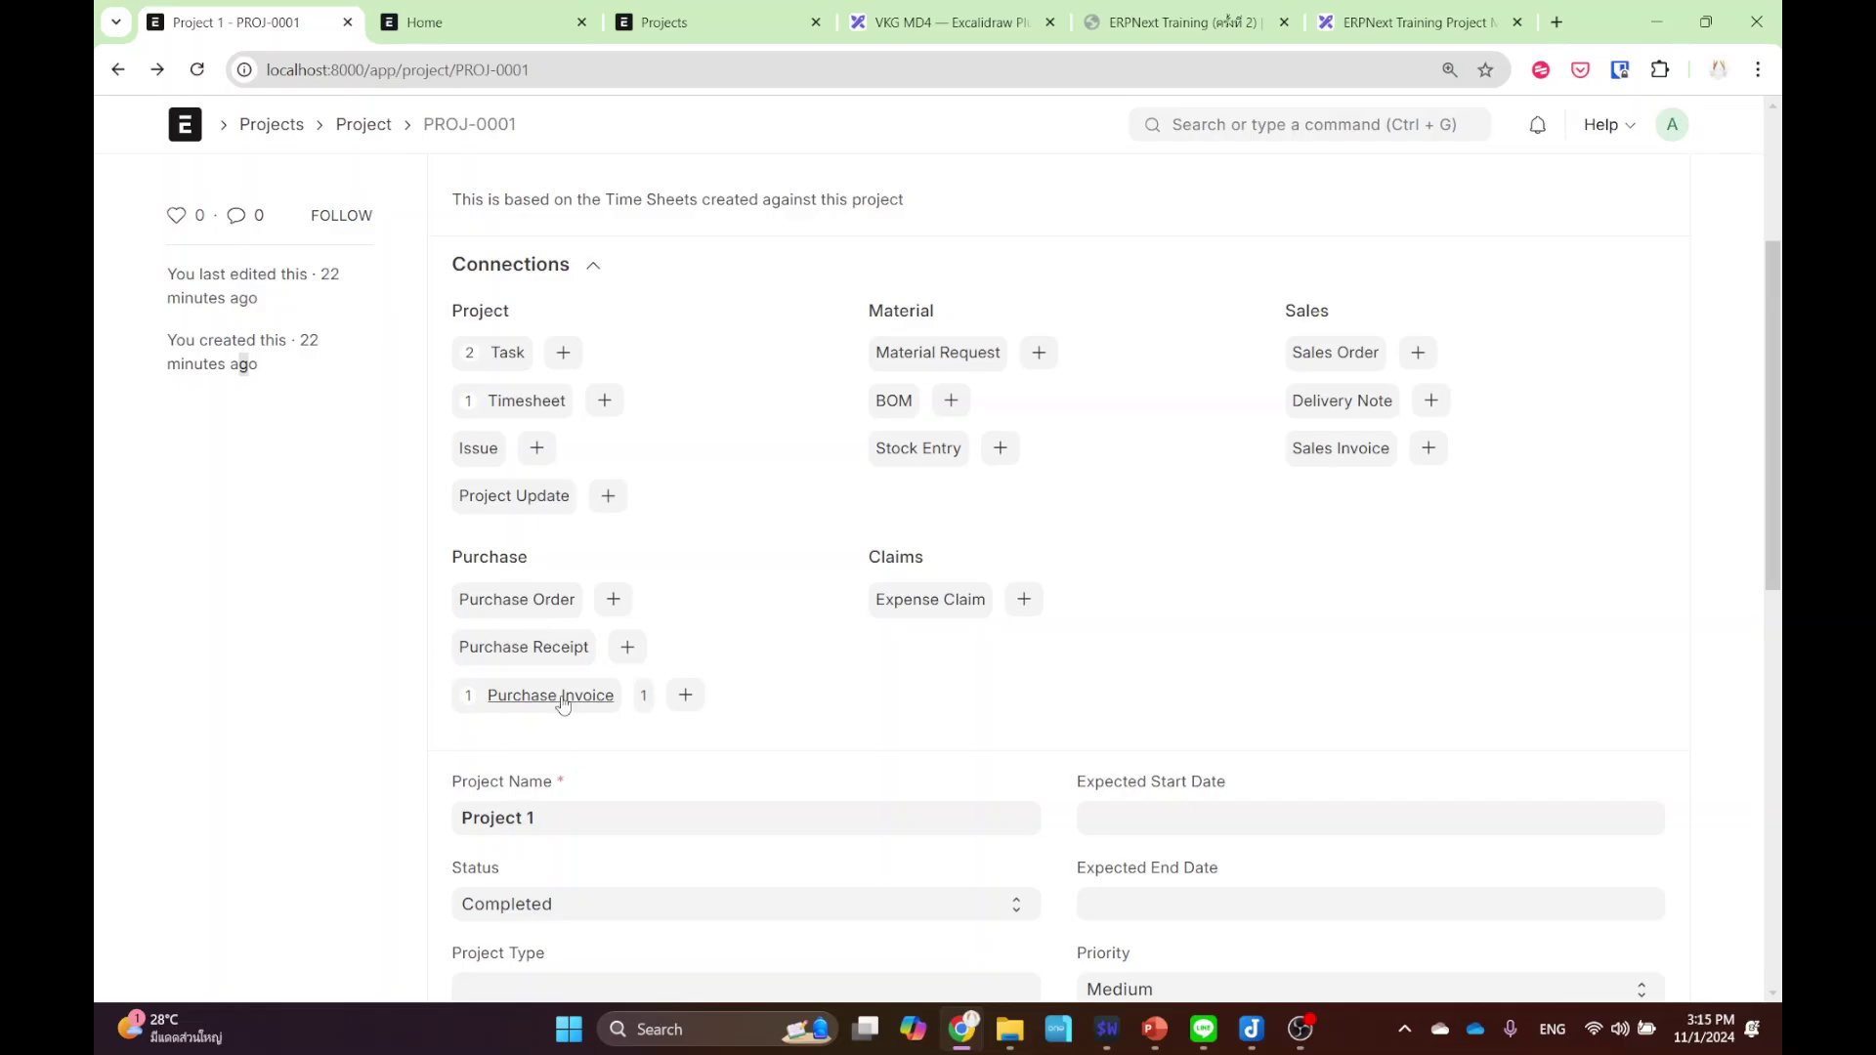
{"action": "scroll", "coordinate": [562, 699], "scroll_direction": "down", "scroll_amount": 8}
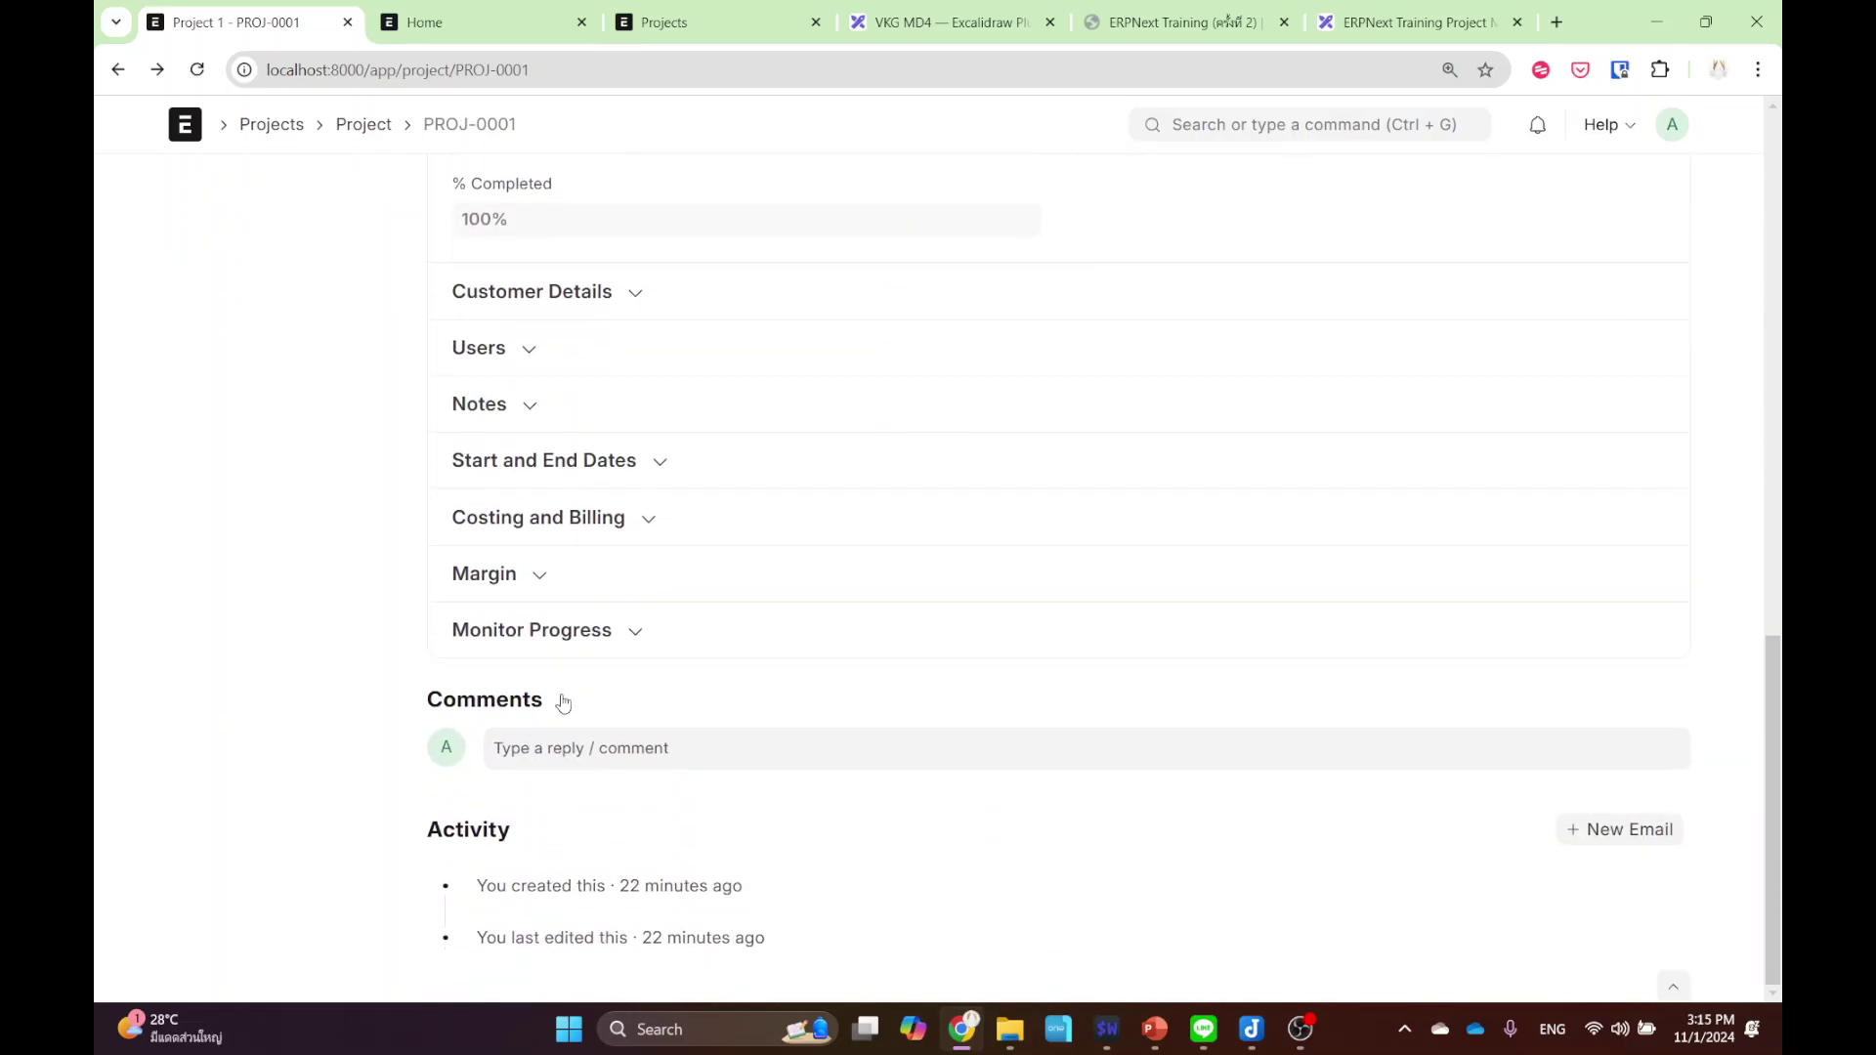
{"action": "left_click", "coordinate": [567, 516]}
{"action": "scroll", "coordinate": [684, 542], "scroll_direction": "down", "scroll_amount": 3}
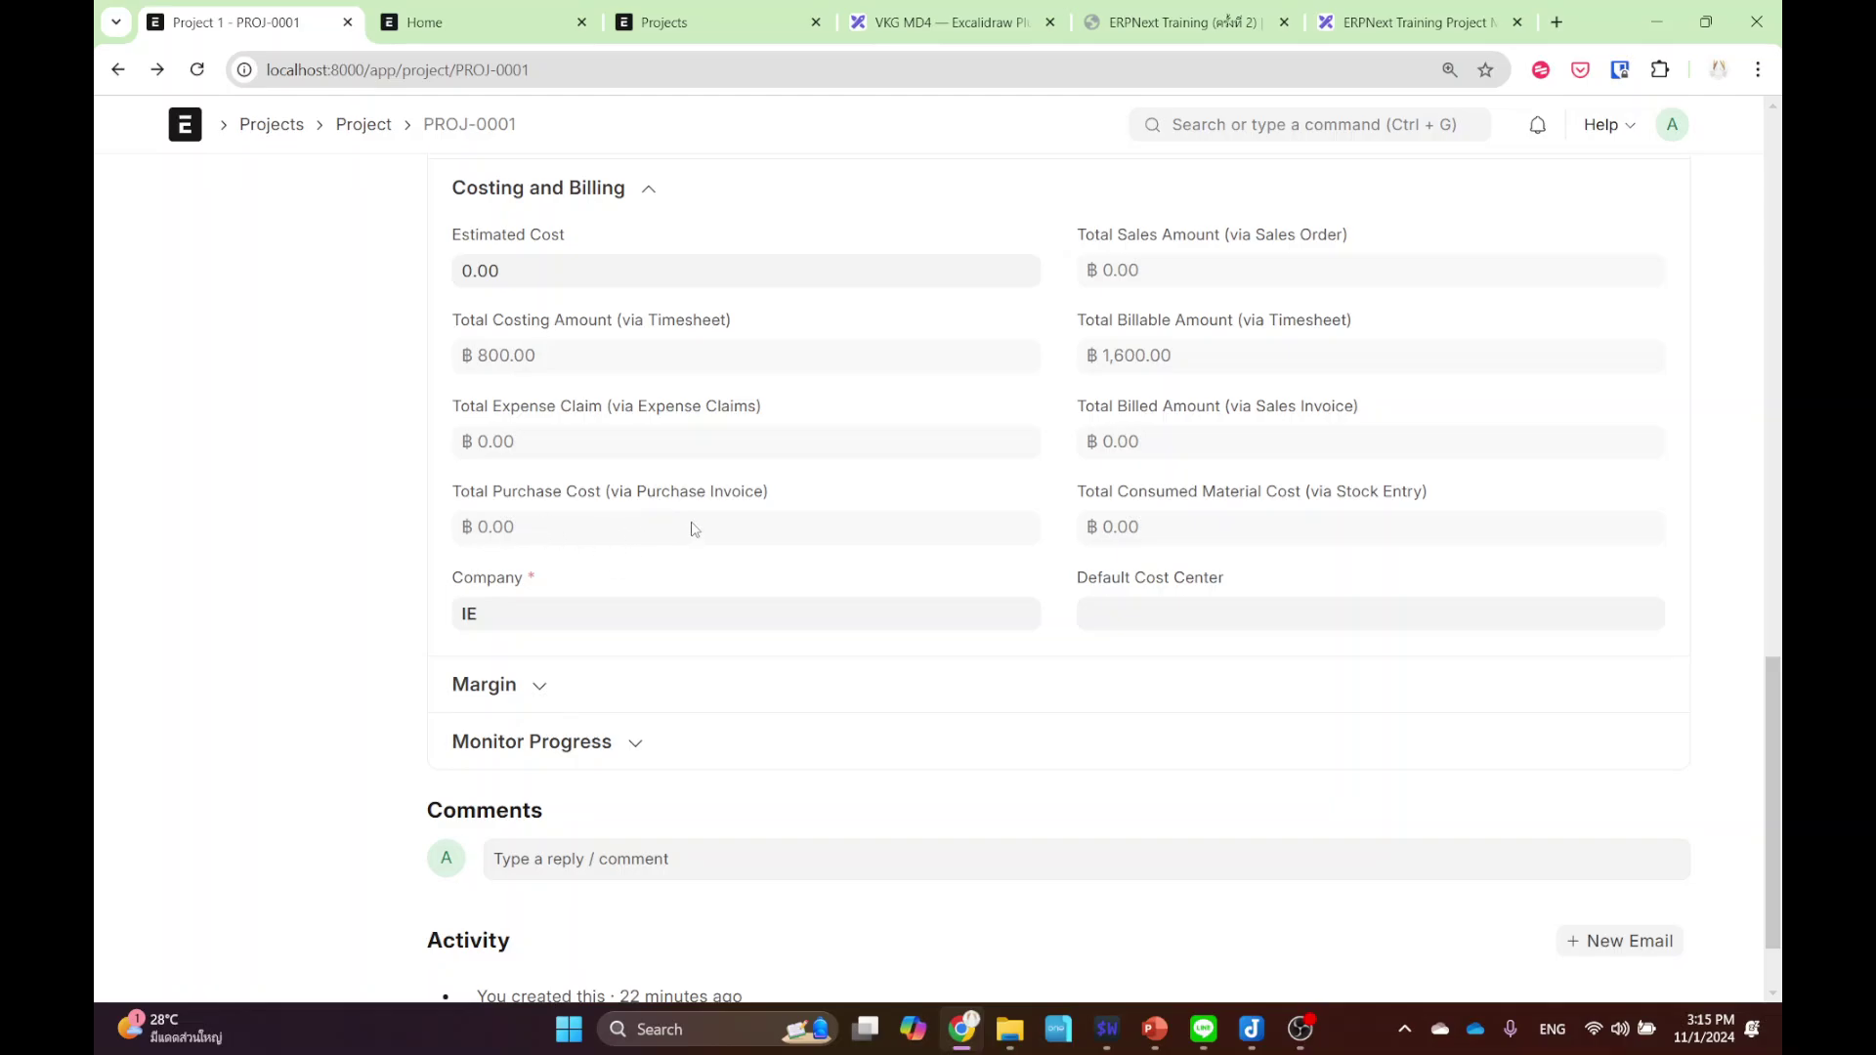
- Look over Project 1's activity, connections and project details, glancing through the other open browser tabs in between
{"action": "scroll", "coordinate": [716, 512], "scroll_direction": "up", "scroll_amount": 6}
{"action": "scroll", "coordinate": [723, 513], "scroll_direction": "up", "scroll_amount": 1}
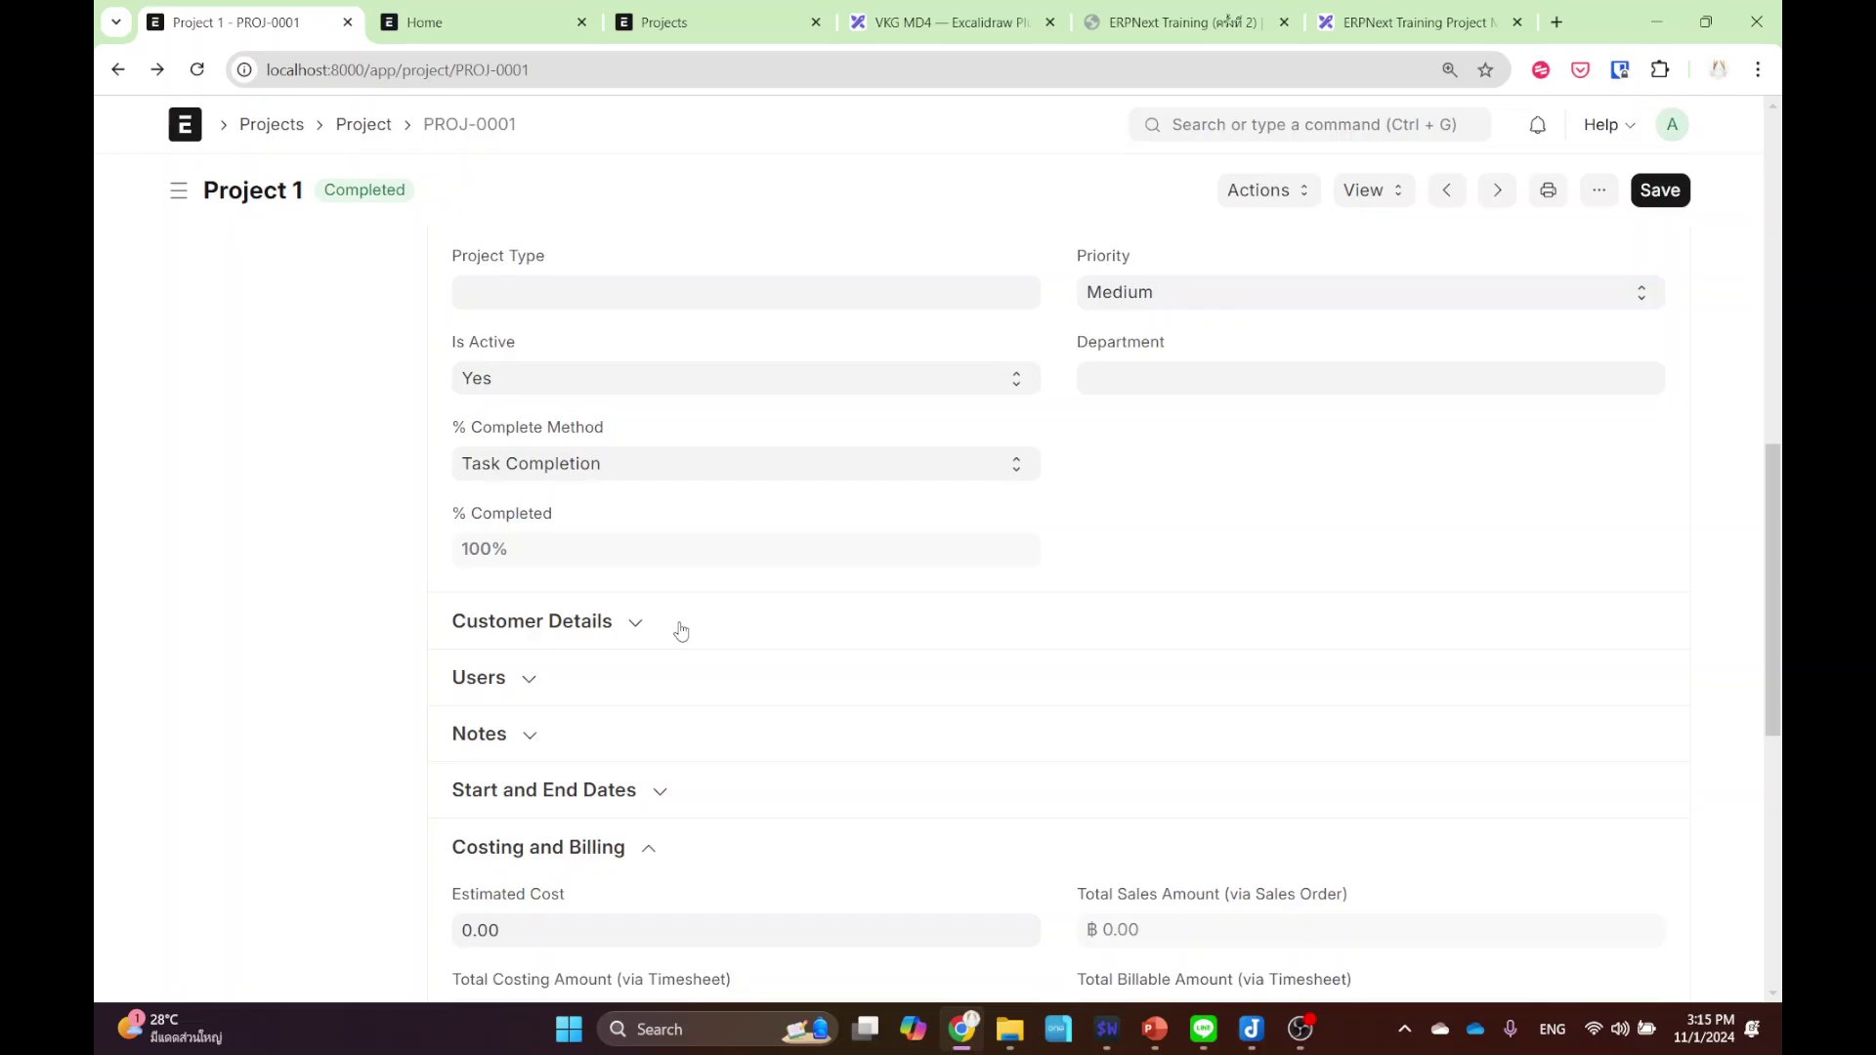
{"action": "scroll", "coordinate": [695, 542], "scroll_direction": "up", "scroll_amount": 10}
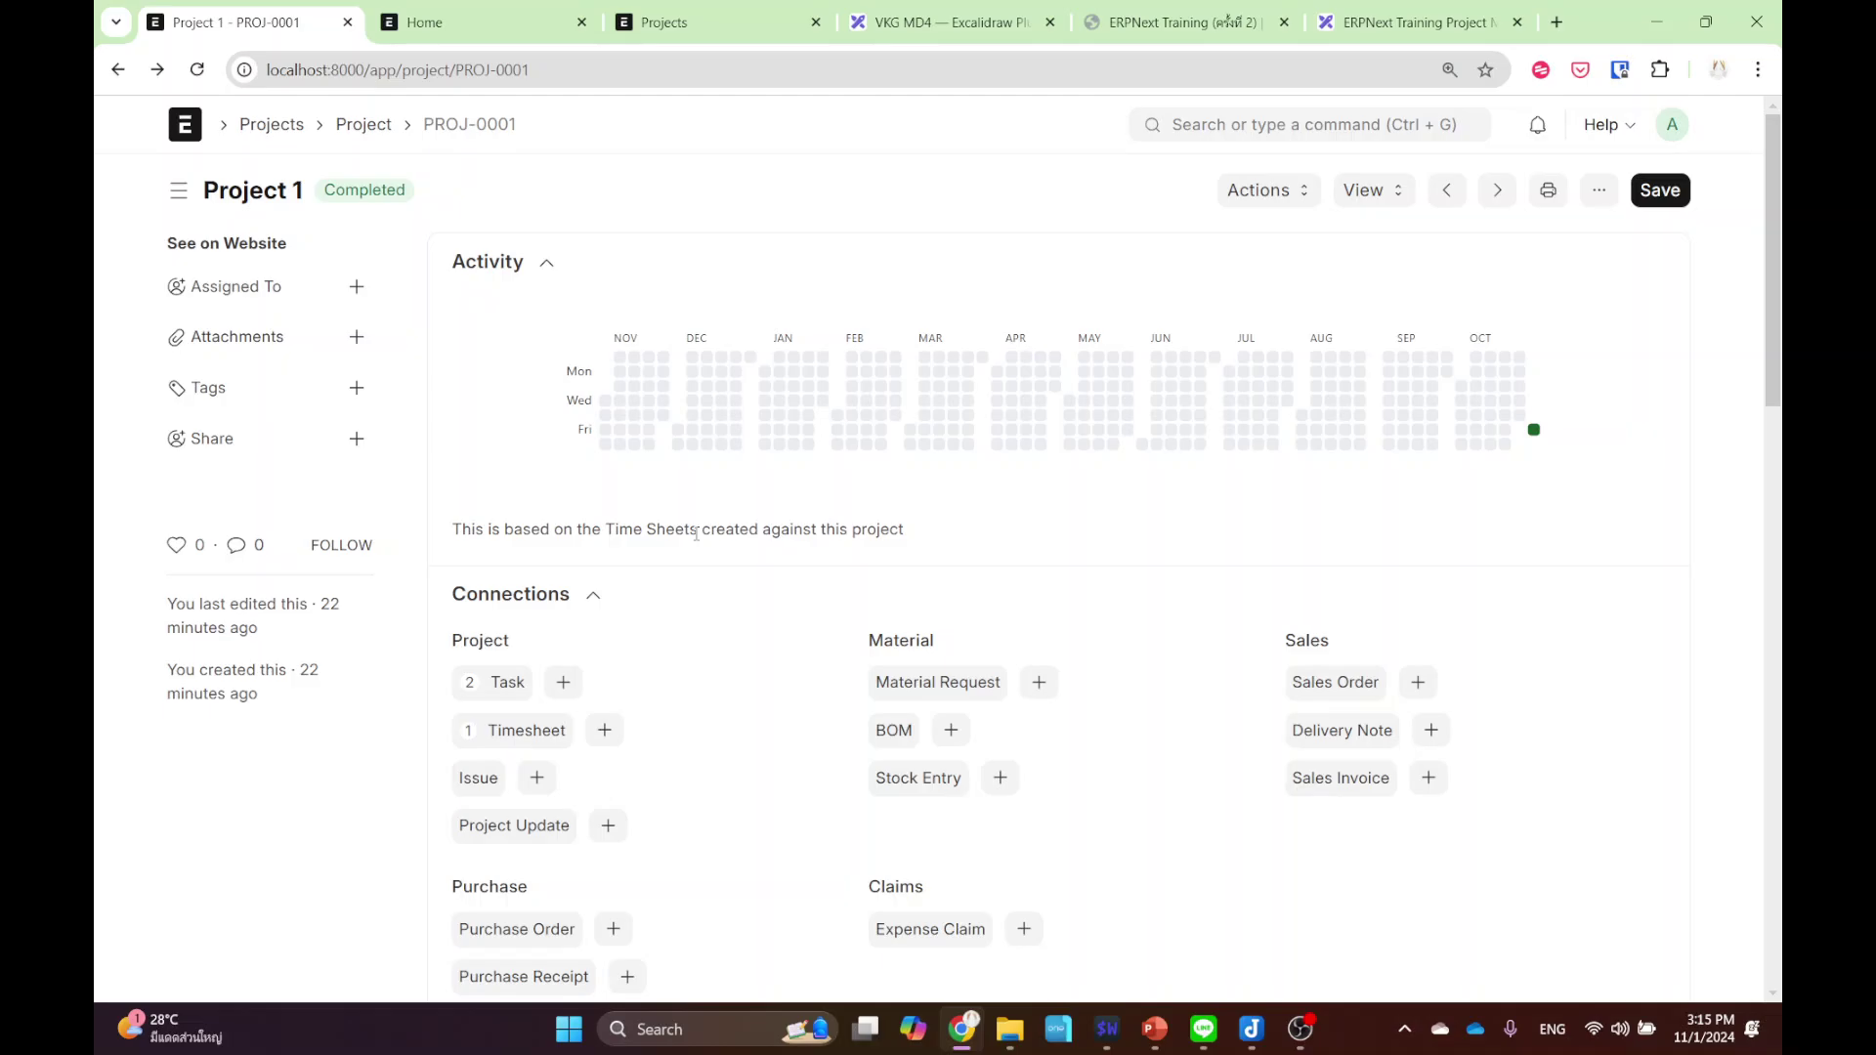
{"action": "left_click", "coordinate": [1172, 22]}
{"action": "left_click", "coordinate": [935, 12]}
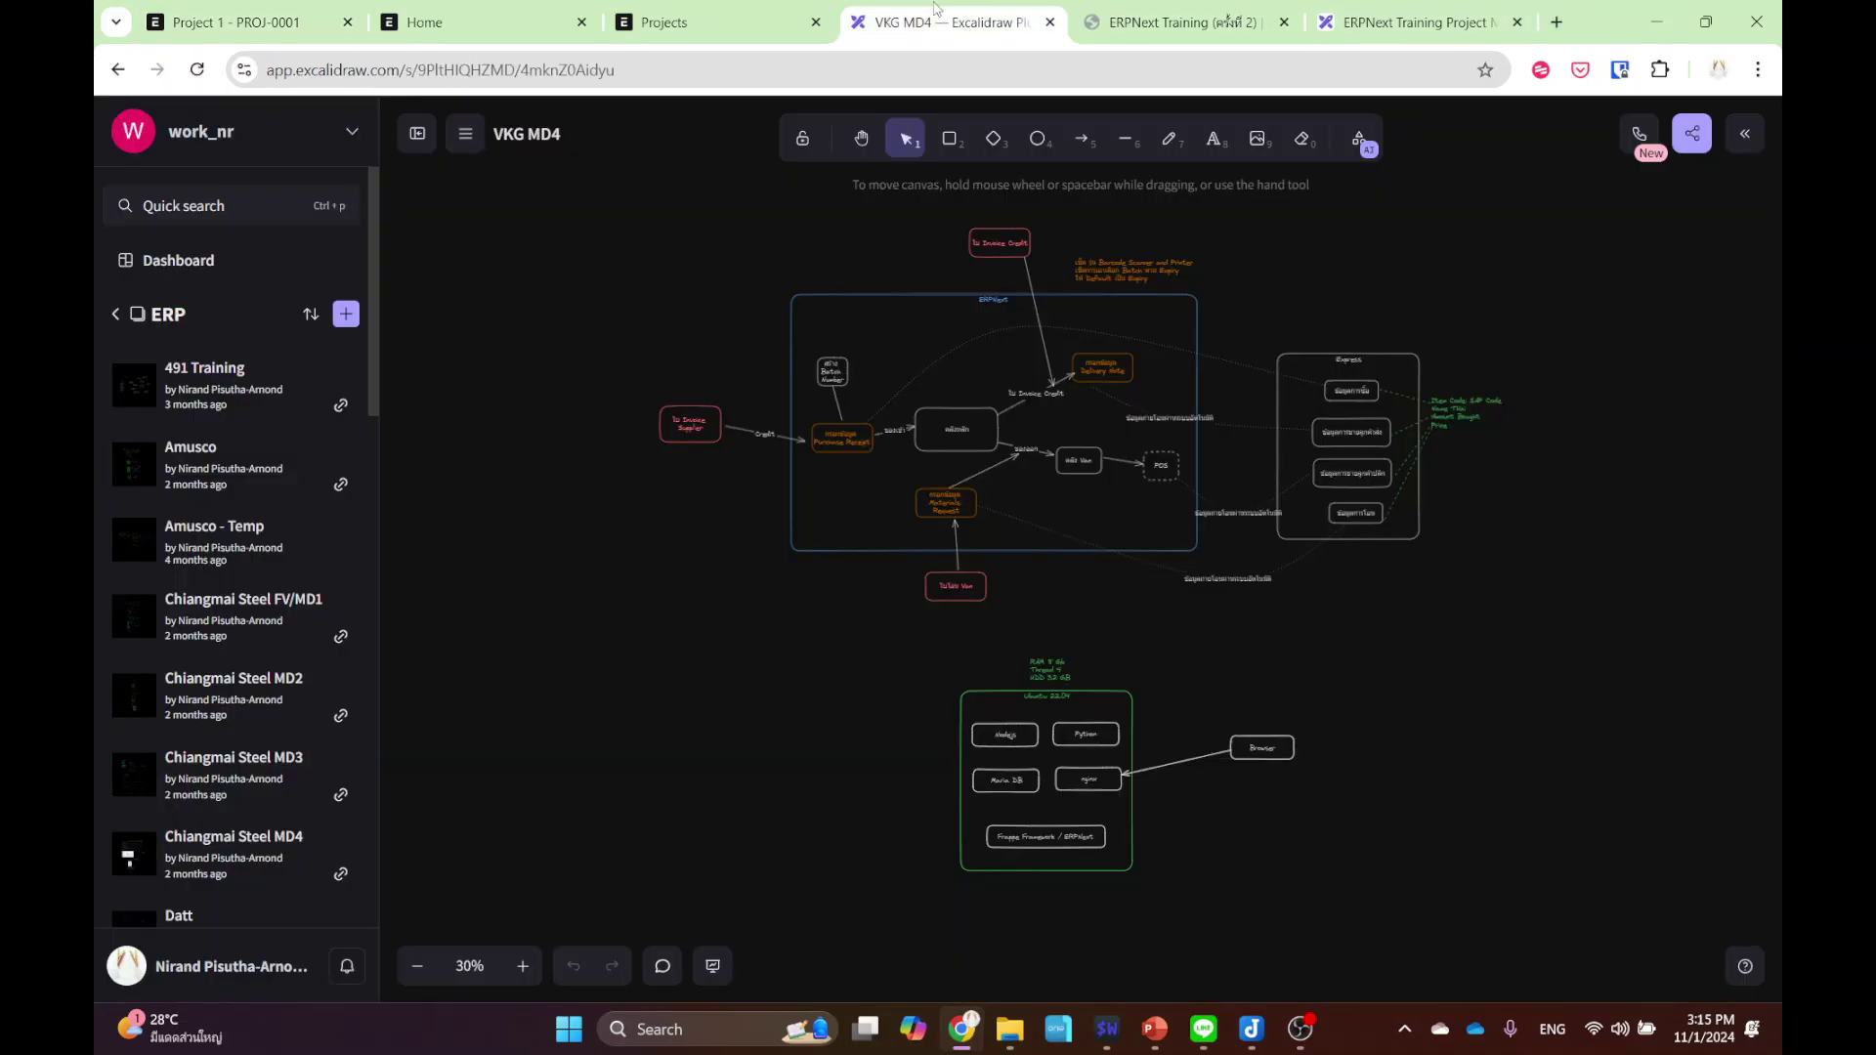
{"action": "left_click", "coordinate": [684, 13]}
{"action": "left_click", "coordinate": [450, 14]}
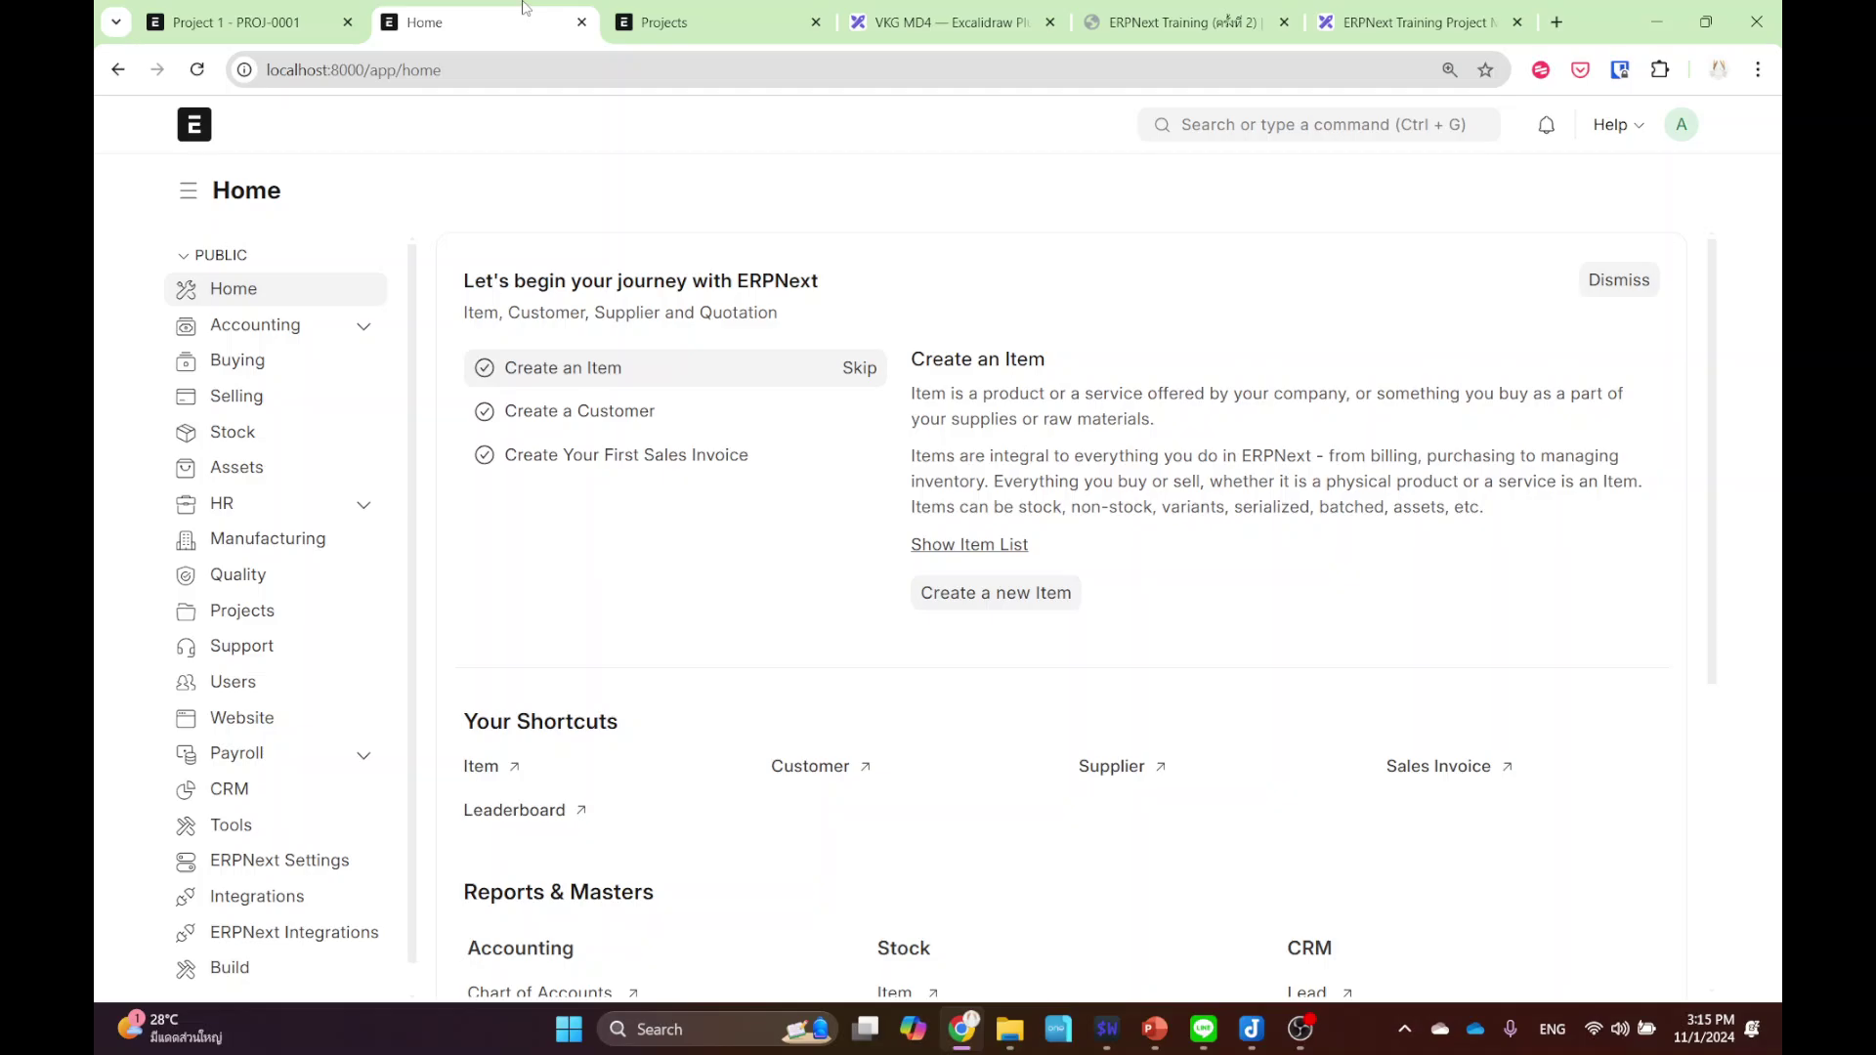
{"action": "left_click", "coordinate": [242, 7]}
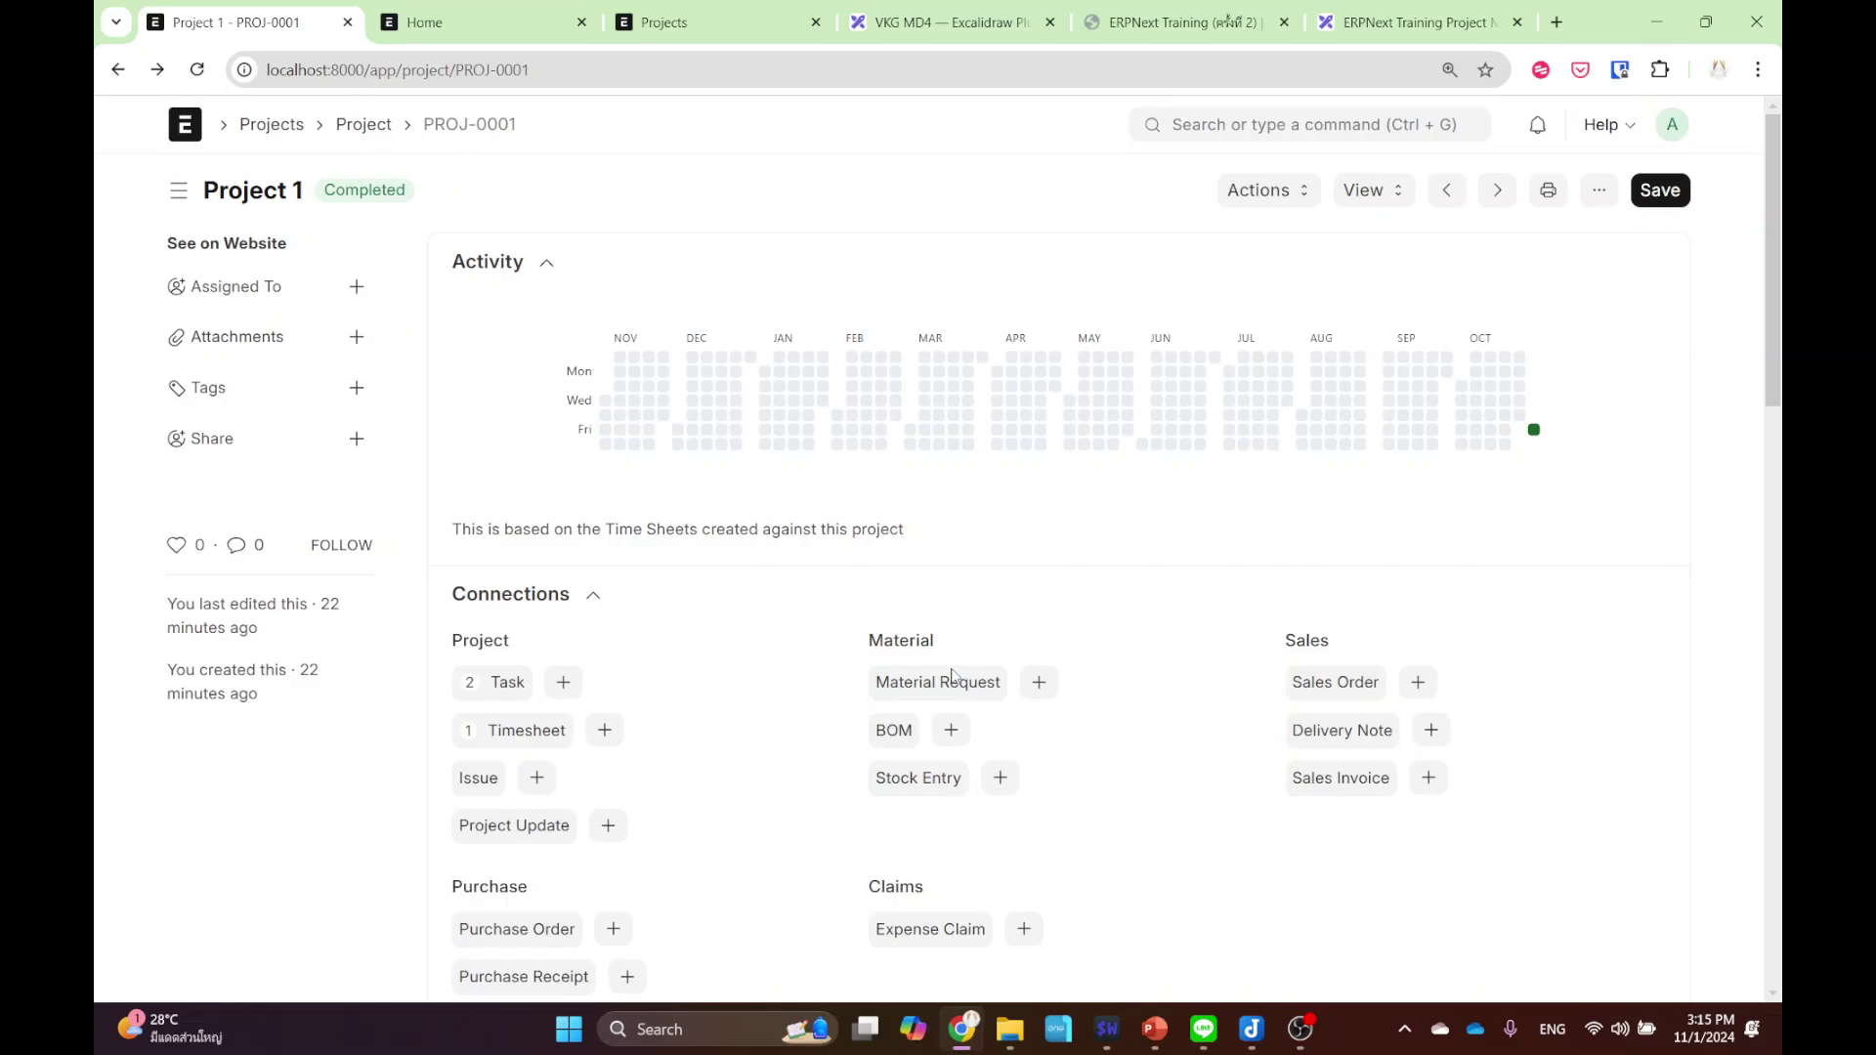
{"action": "scroll", "coordinate": [951, 674], "scroll_direction": "down", "scroll_amount": 2}
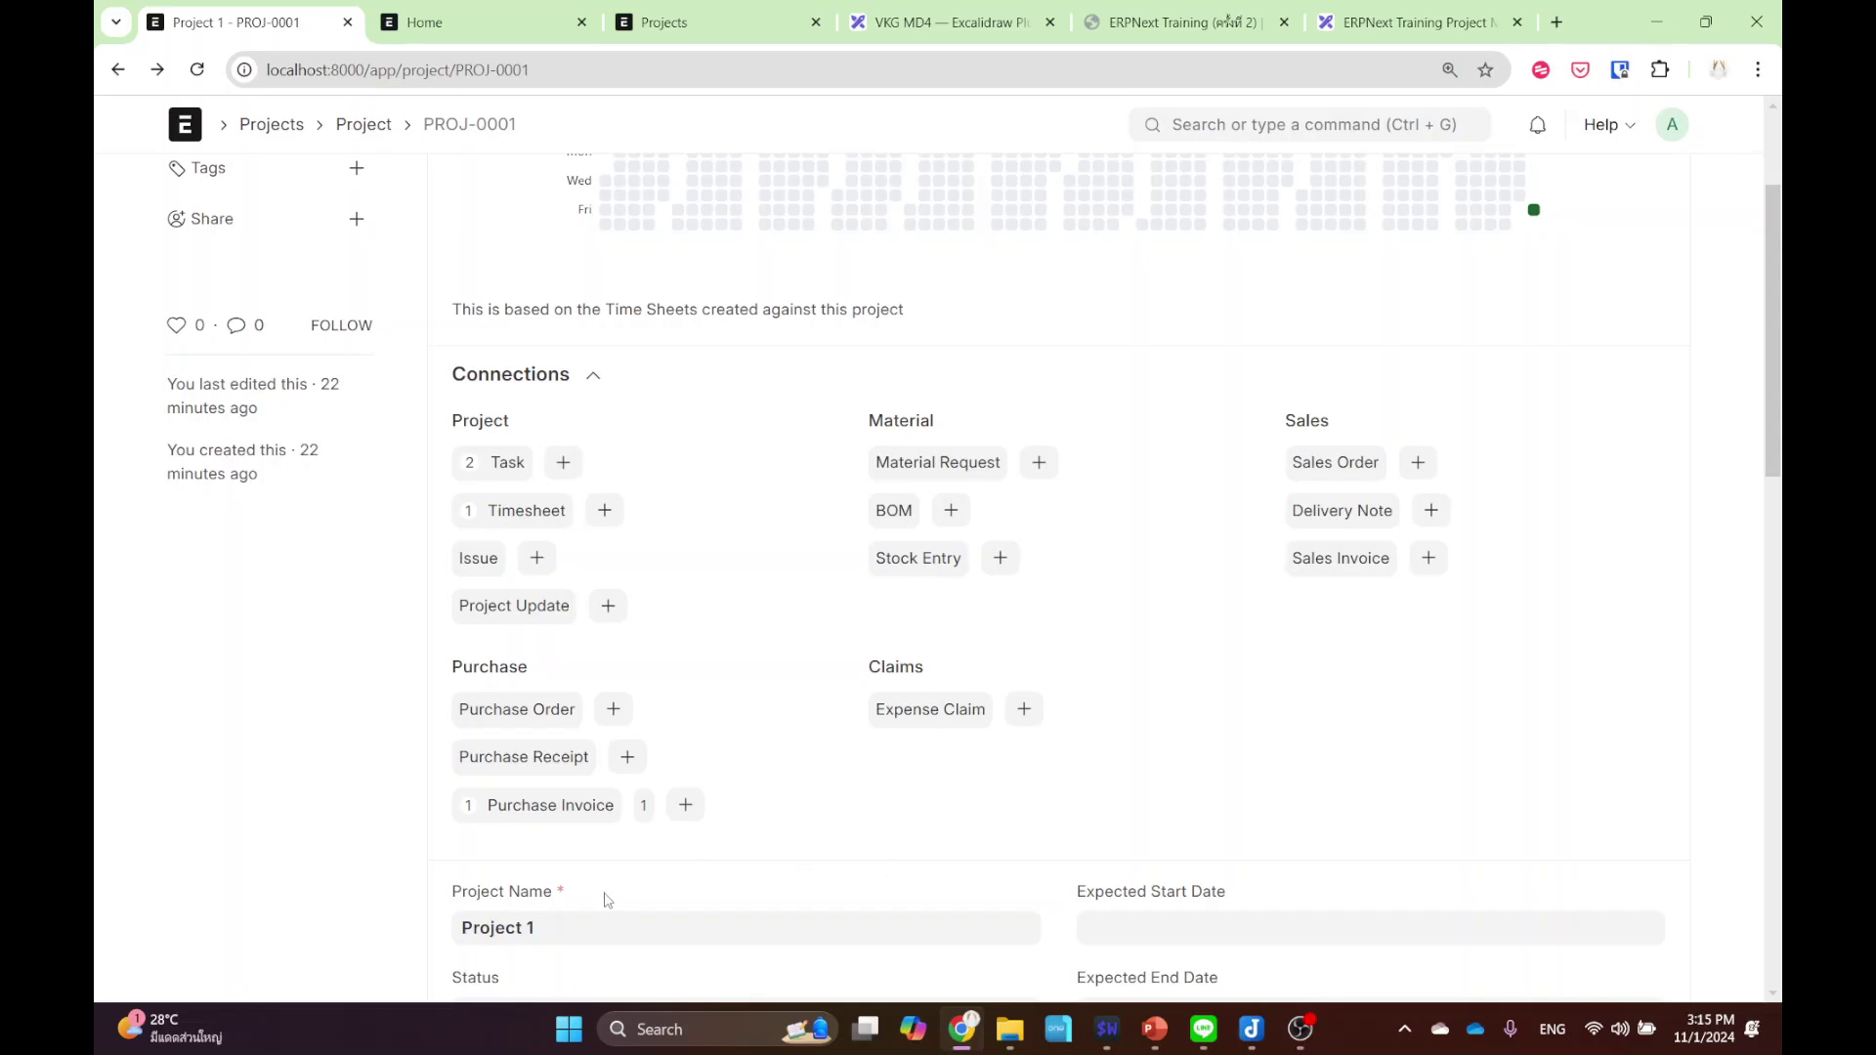
{"action": "scroll", "coordinate": [1025, 772], "scroll_direction": "down", "scroll_amount": 2}
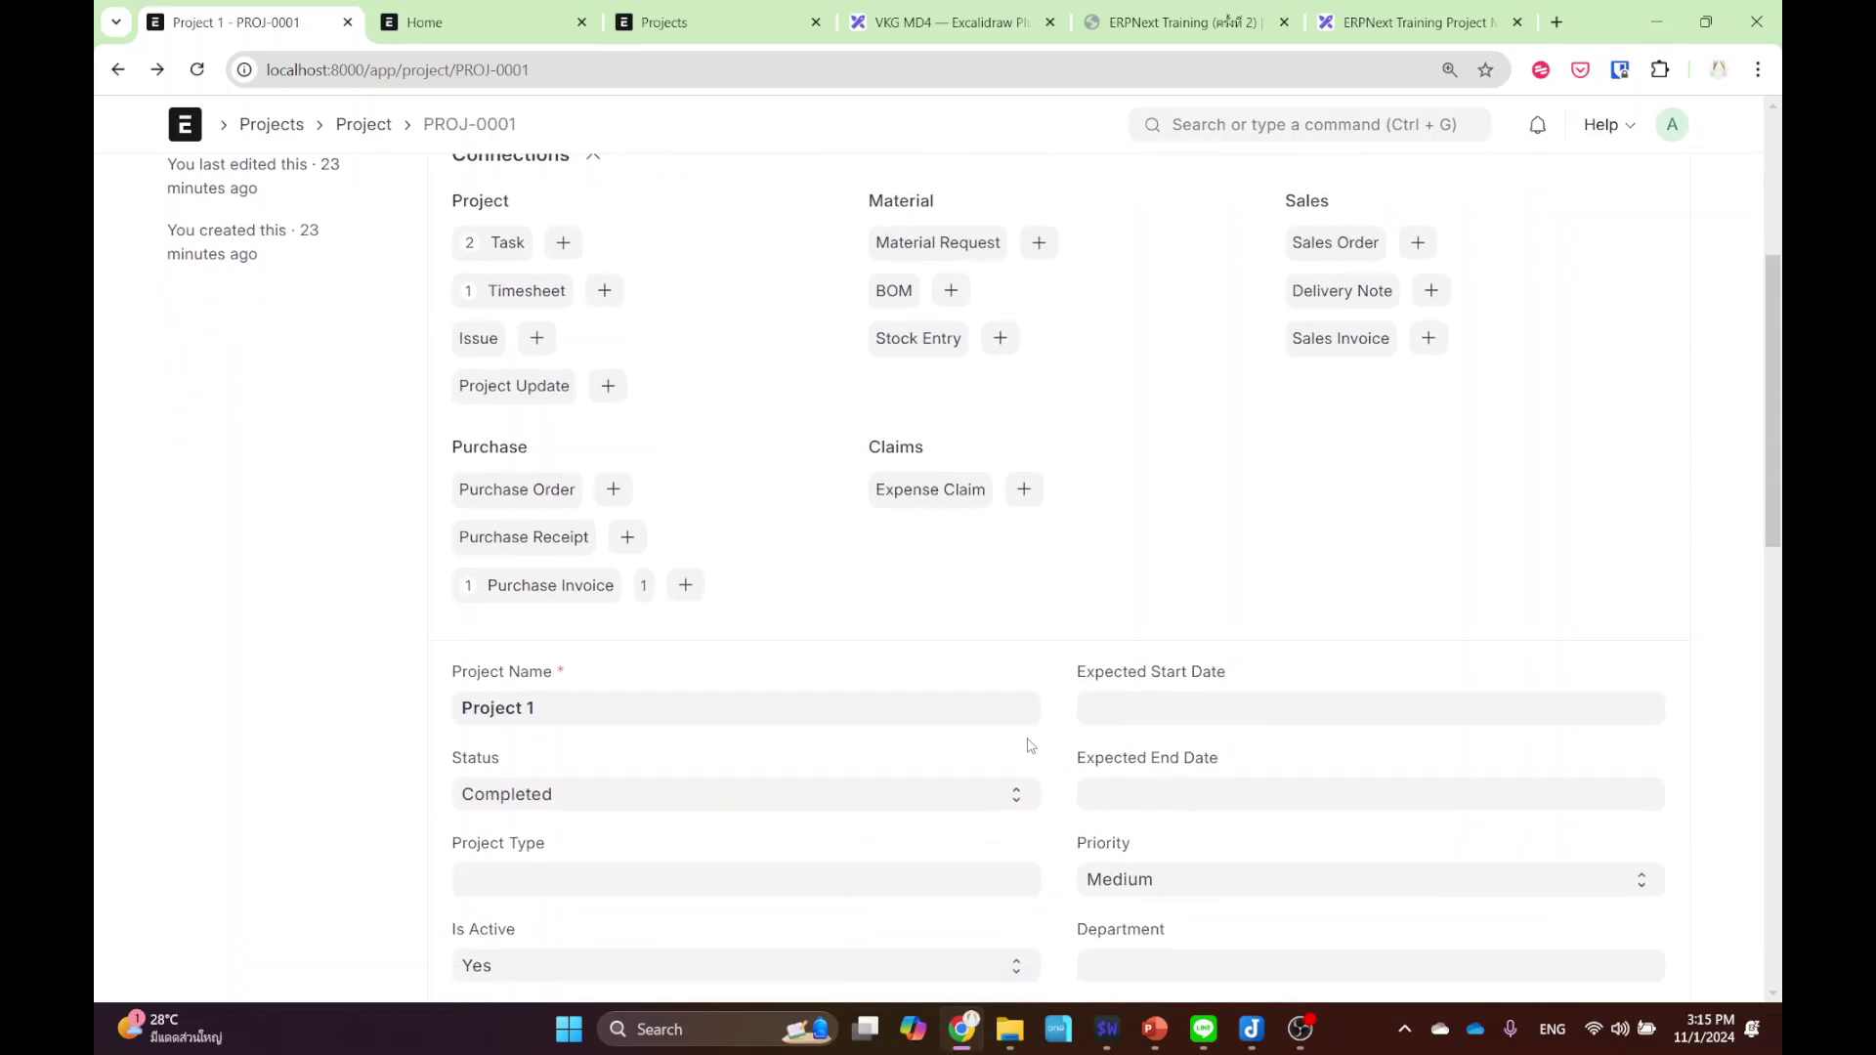
{"action": "scroll", "coordinate": [812, 356], "scroll_direction": "up", "scroll_amount": 3}
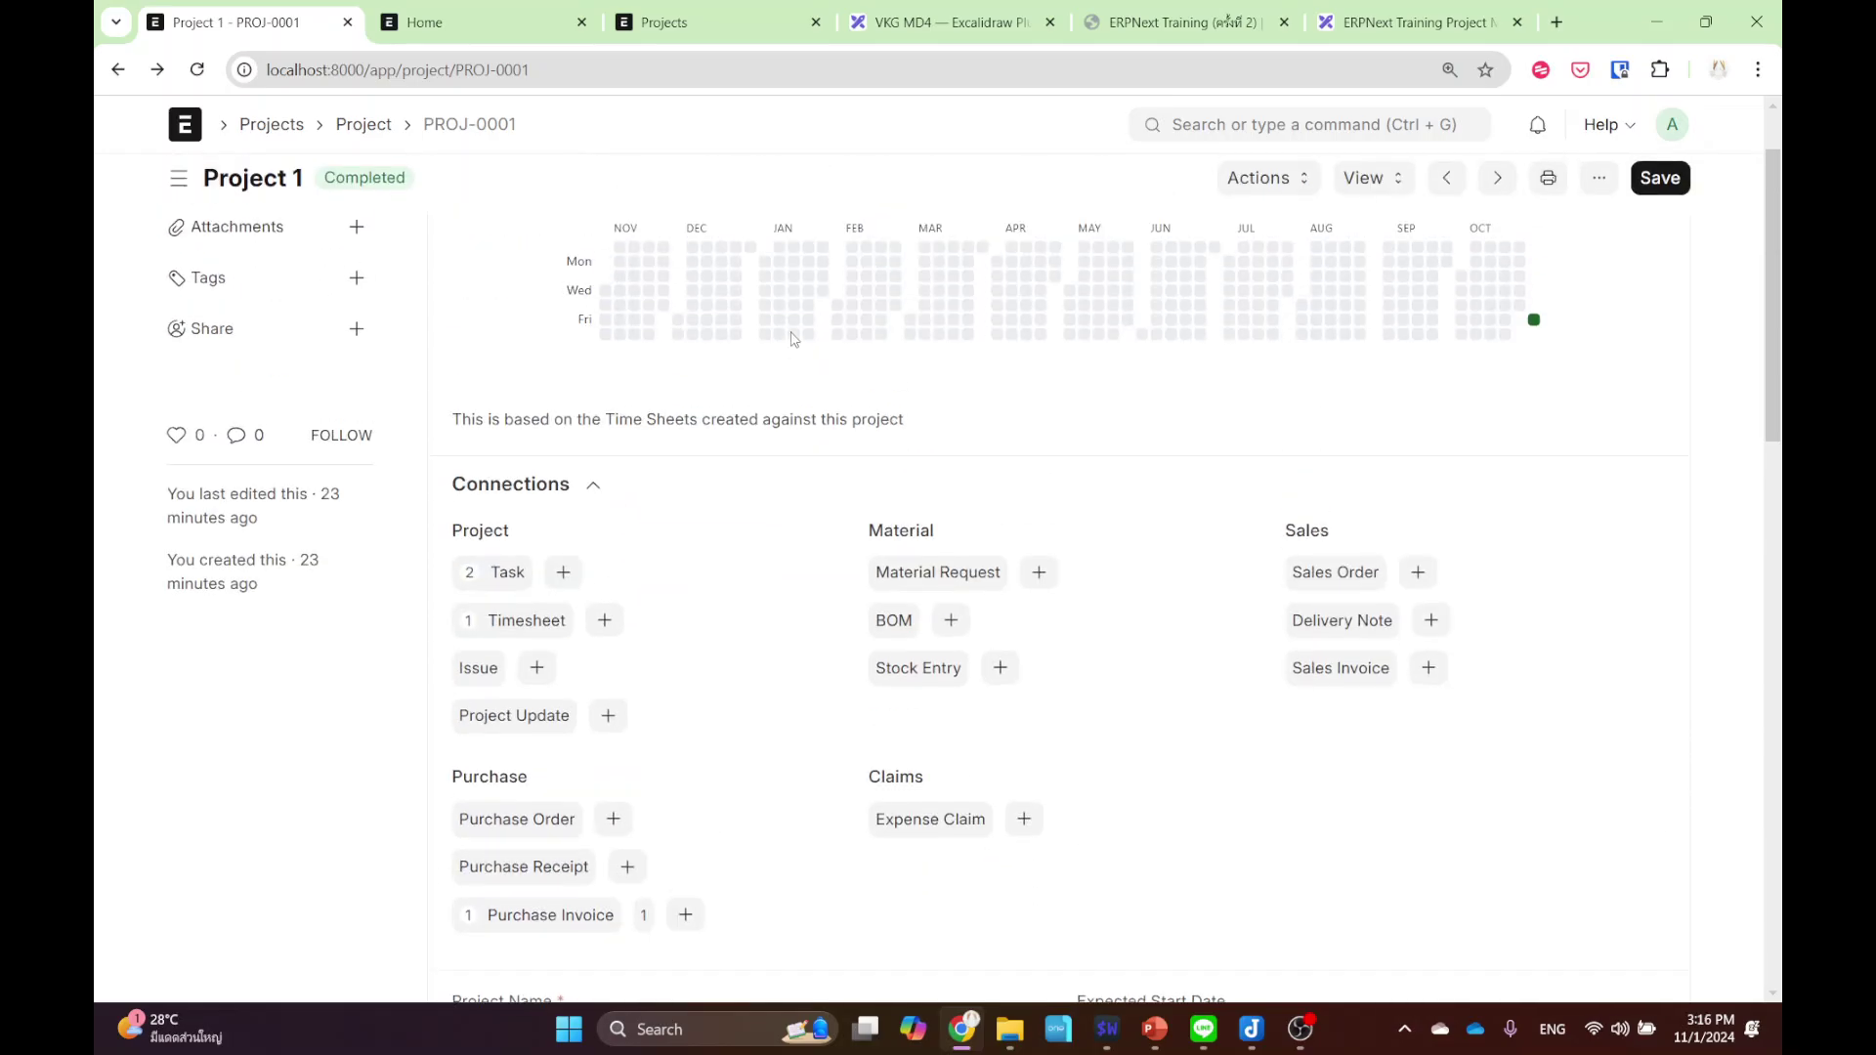